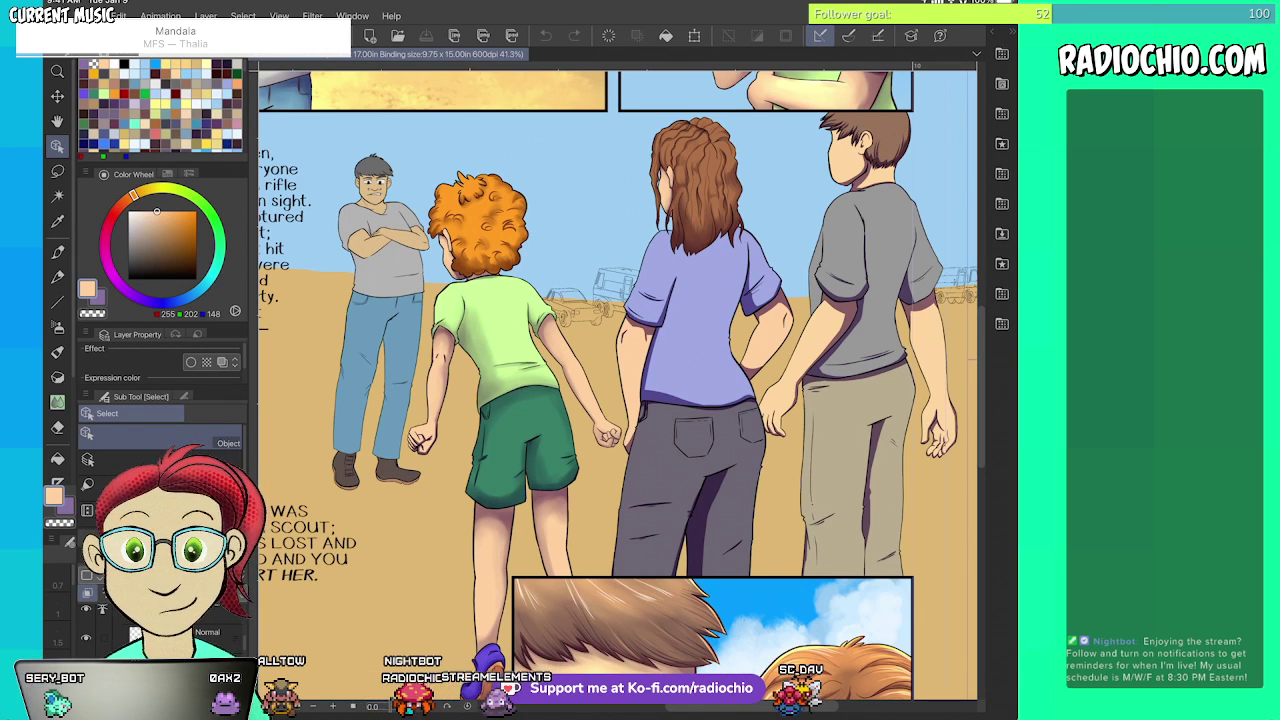
- Switch to the Paint Witch brush and enlarge it to size 70 for shading the middle figure's purple shirt
scroll(617, 385, "right", 1)
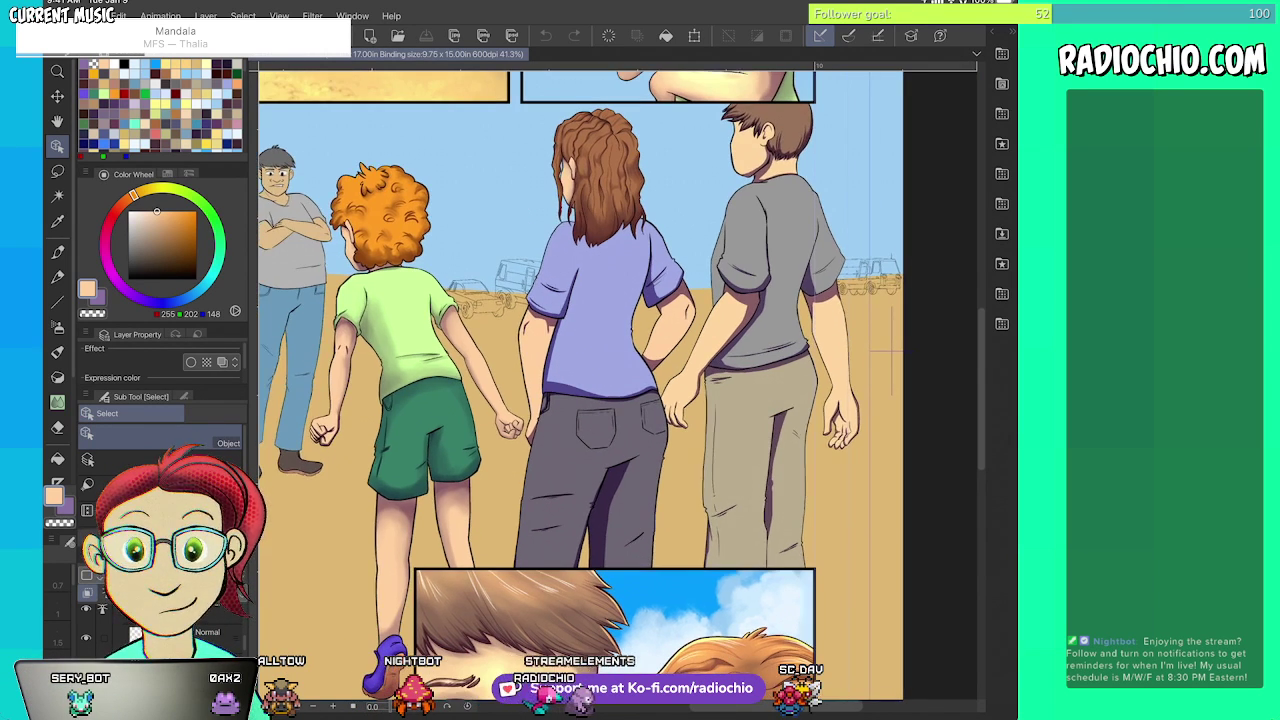
scroll(617, 385, "up", 4)
scroll(566, 288, "up", 2)
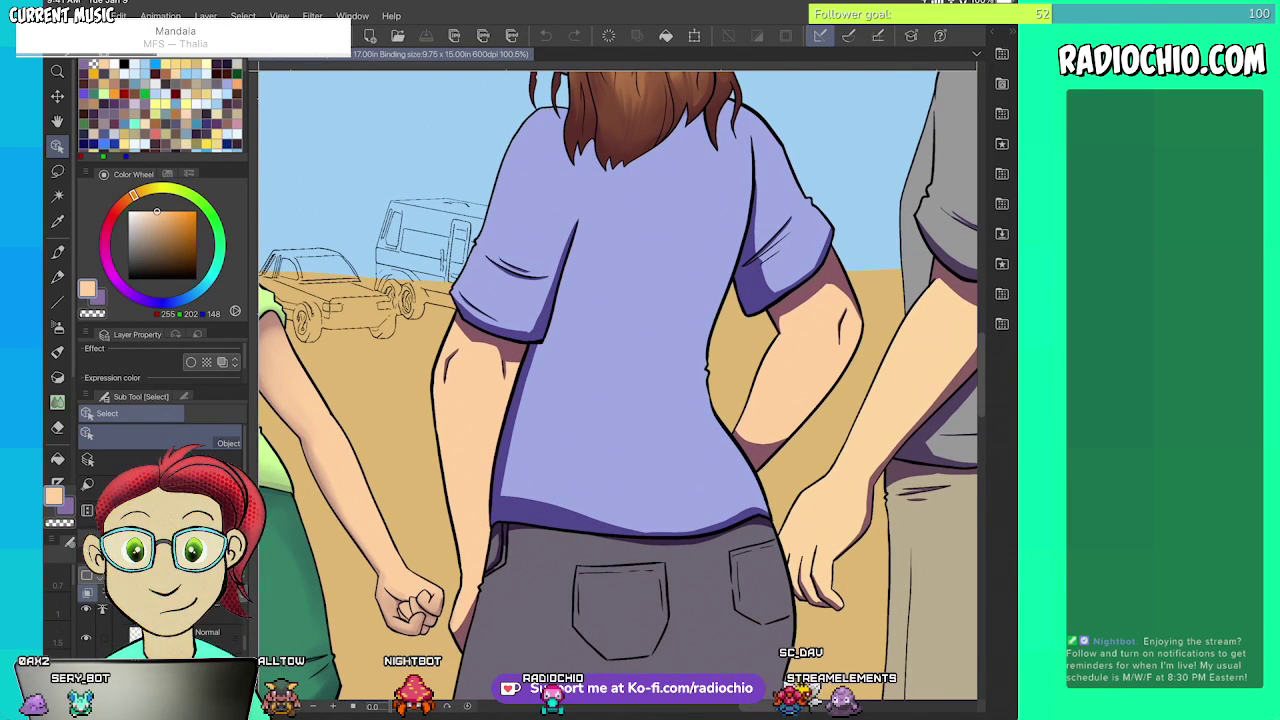
key("b")
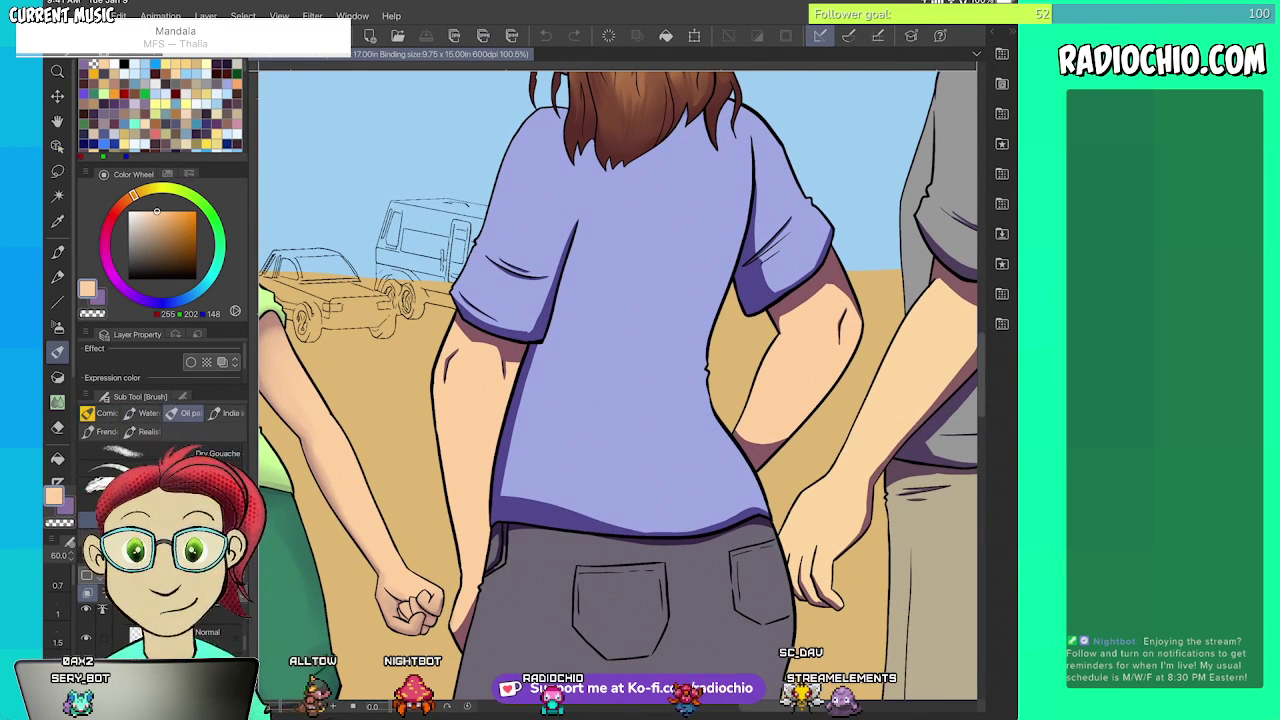
key("b")
key("b")
key("b")
key("b")
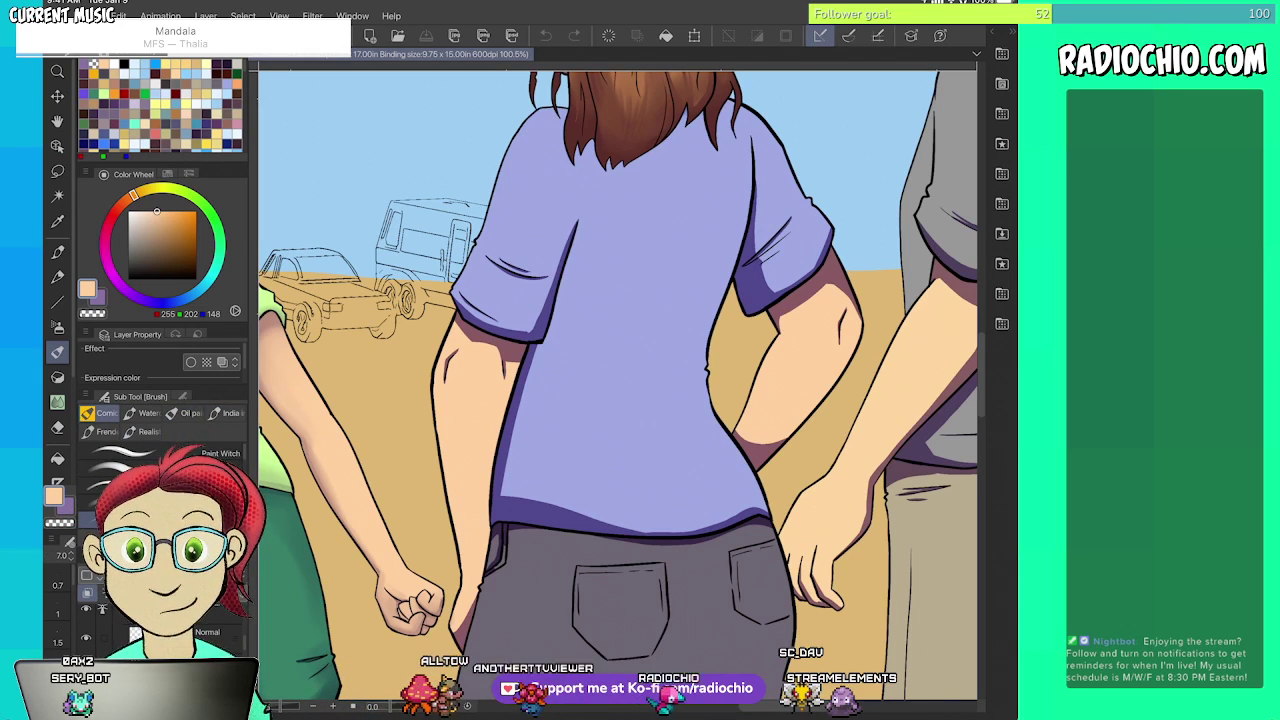
scroll(613, 380, "up", 2)
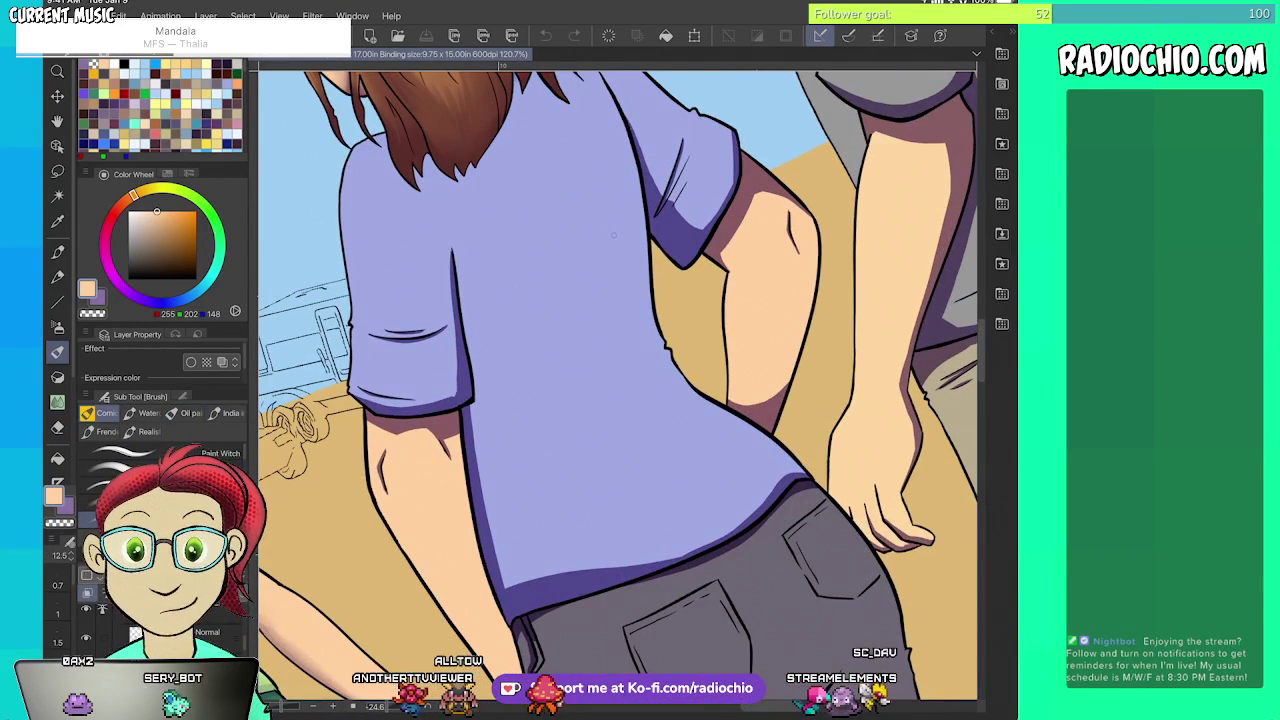
key("bracketright")
key("bracketright")
key("bracketright")
key("bracketright")
key("bracketright")
key("bracketright")
key("bracketright")
key("bracketright")
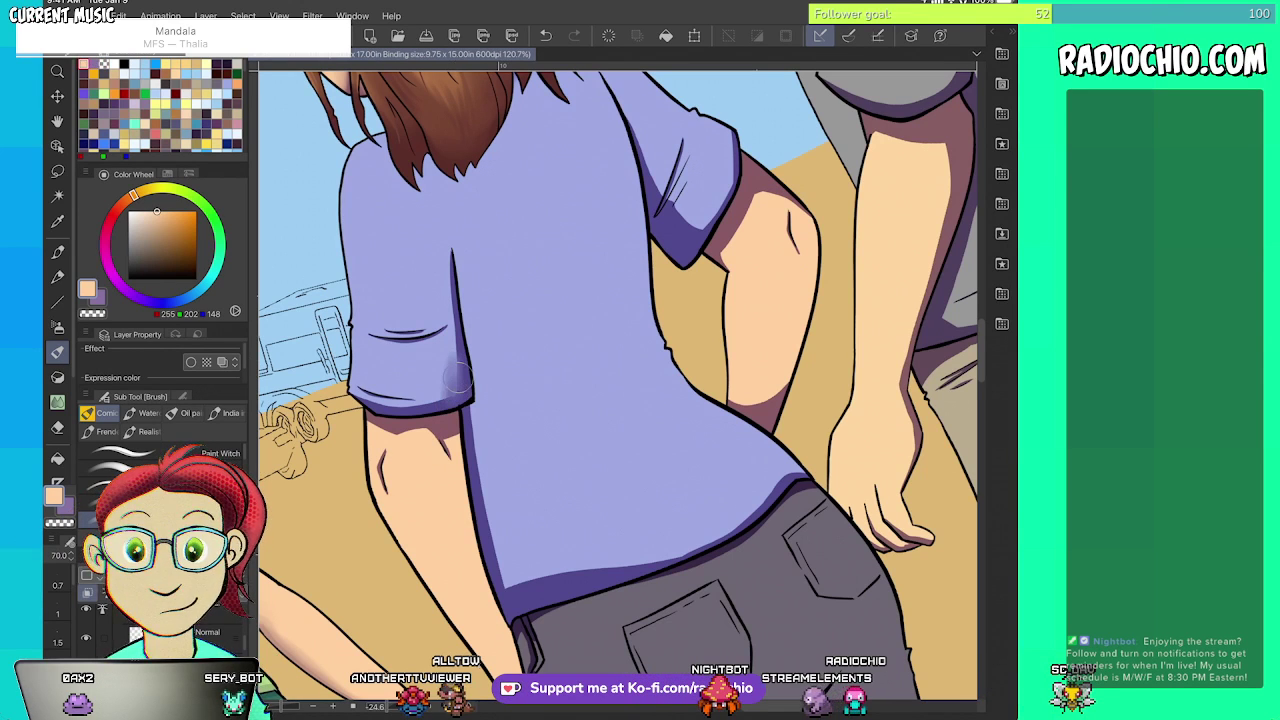
- Shade the purple shirt's left sleeve and the upper arm beneath it in muted purple (RGB 124, 101, 150), brush size 90
mouse_move(458, 385)
left_mouse_down()
mouse_move(438, 251)
mouse_move(454, 283)
mouse_move(424, 202)
left_mouse_up()
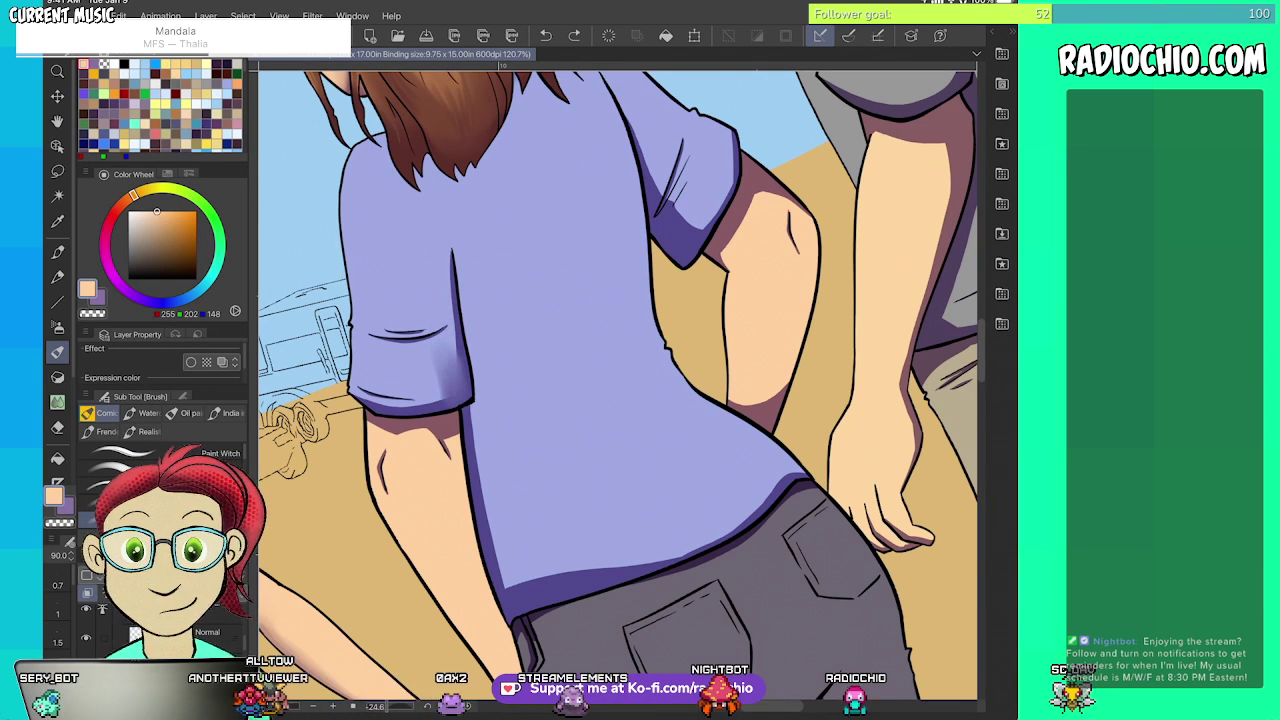
key("ctrl+z")
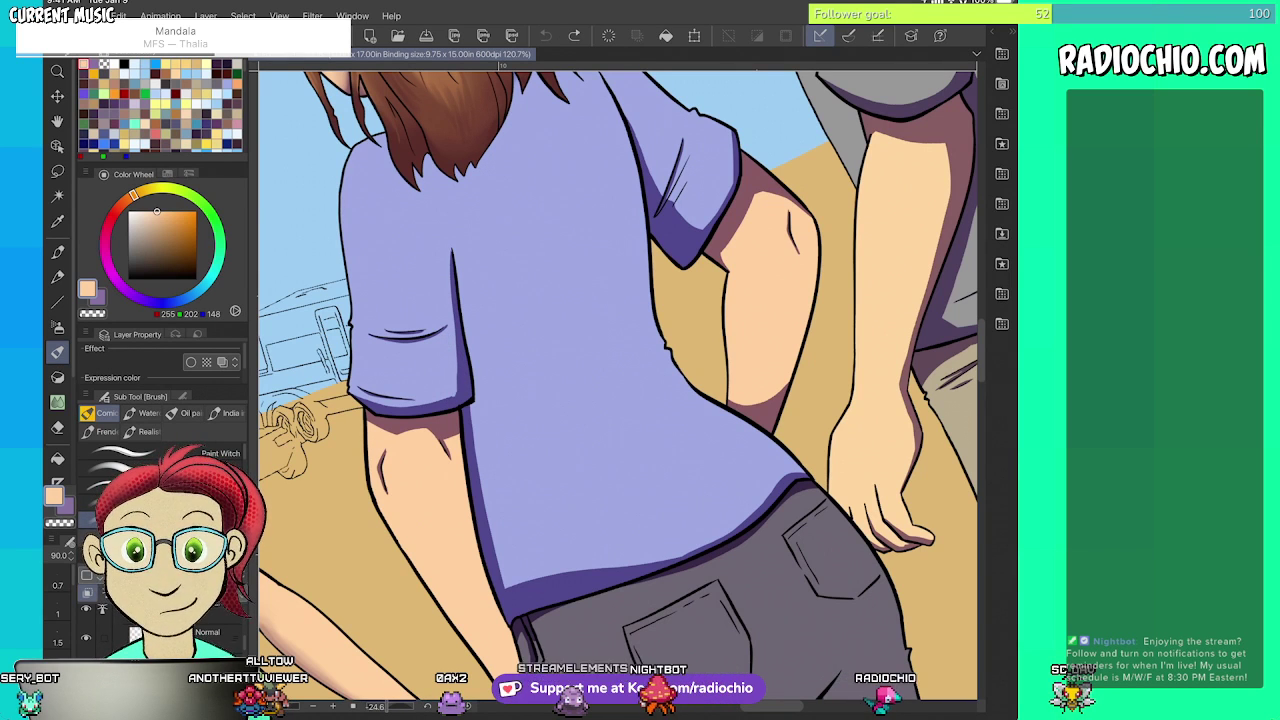
key("x")
key("alt")
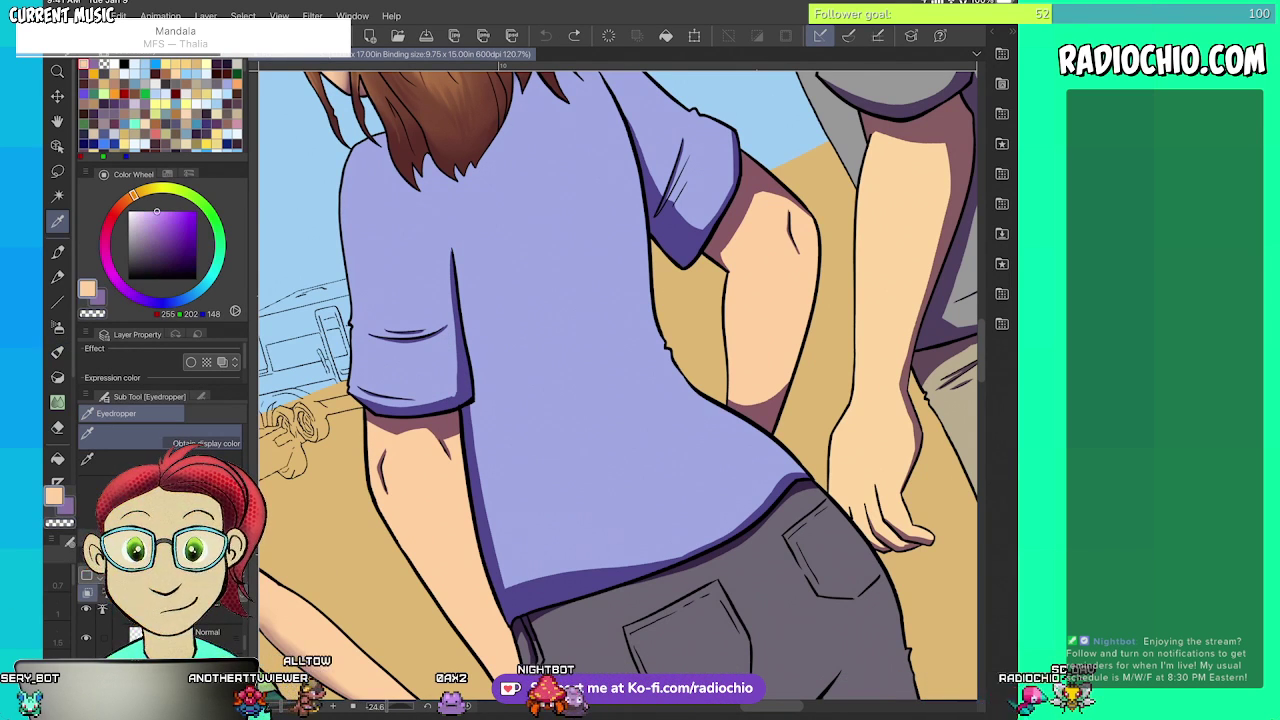
left_click_drag(453, 381, 446, 348)
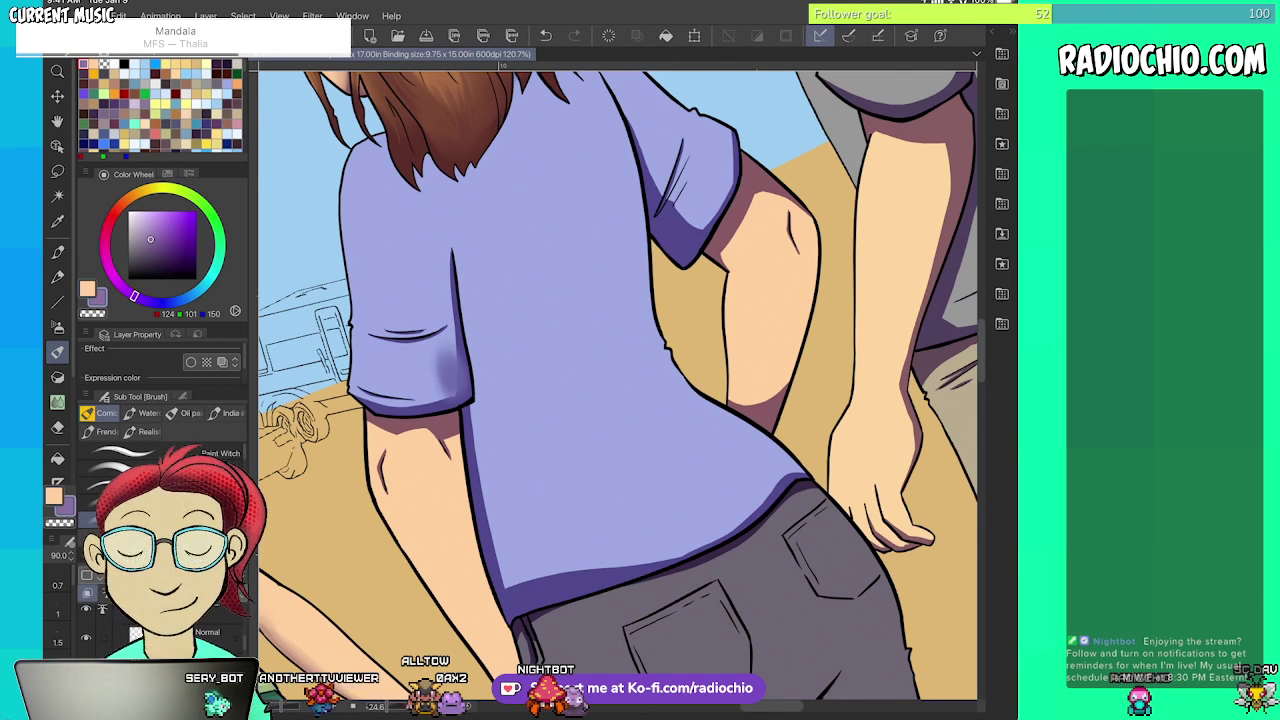
left_click_drag(456, 402, 446, 256)
left_click_drag(447, 376, 385, 400)
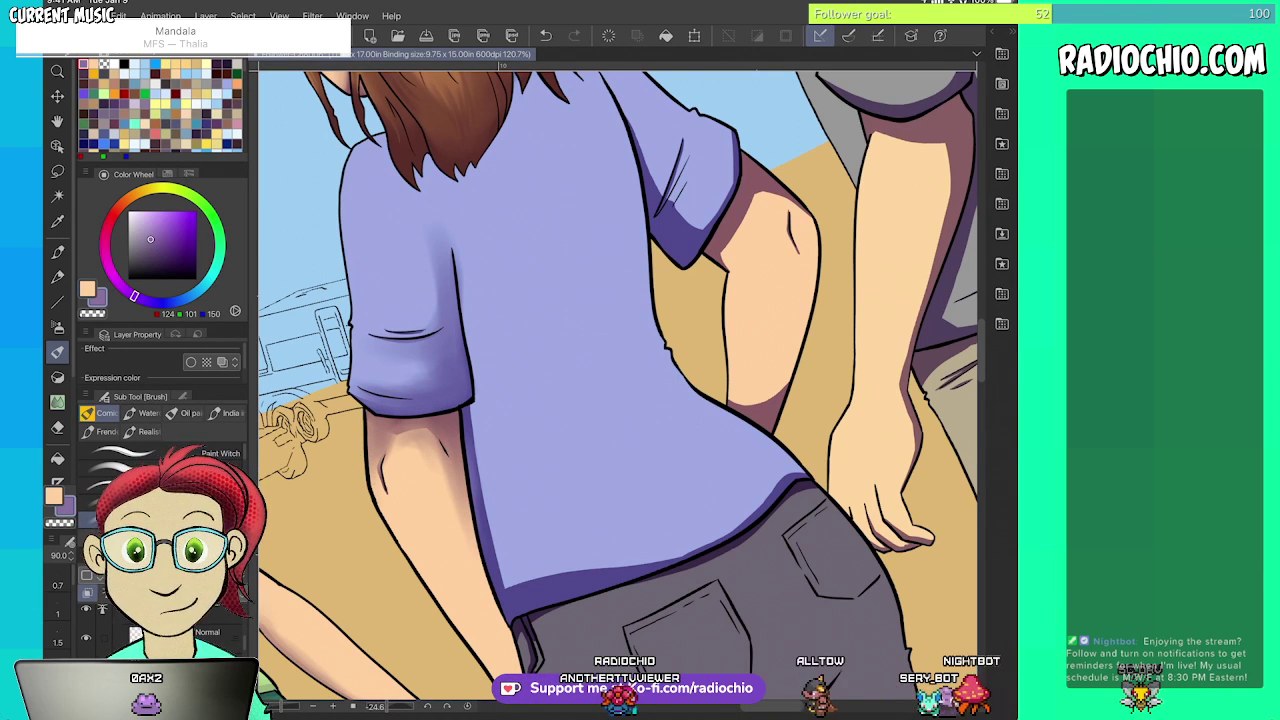
- Brush soft purple shading down the left edge of the shirt's back, below and beside the left sleeve
scroll(617, 385, "down", 5)
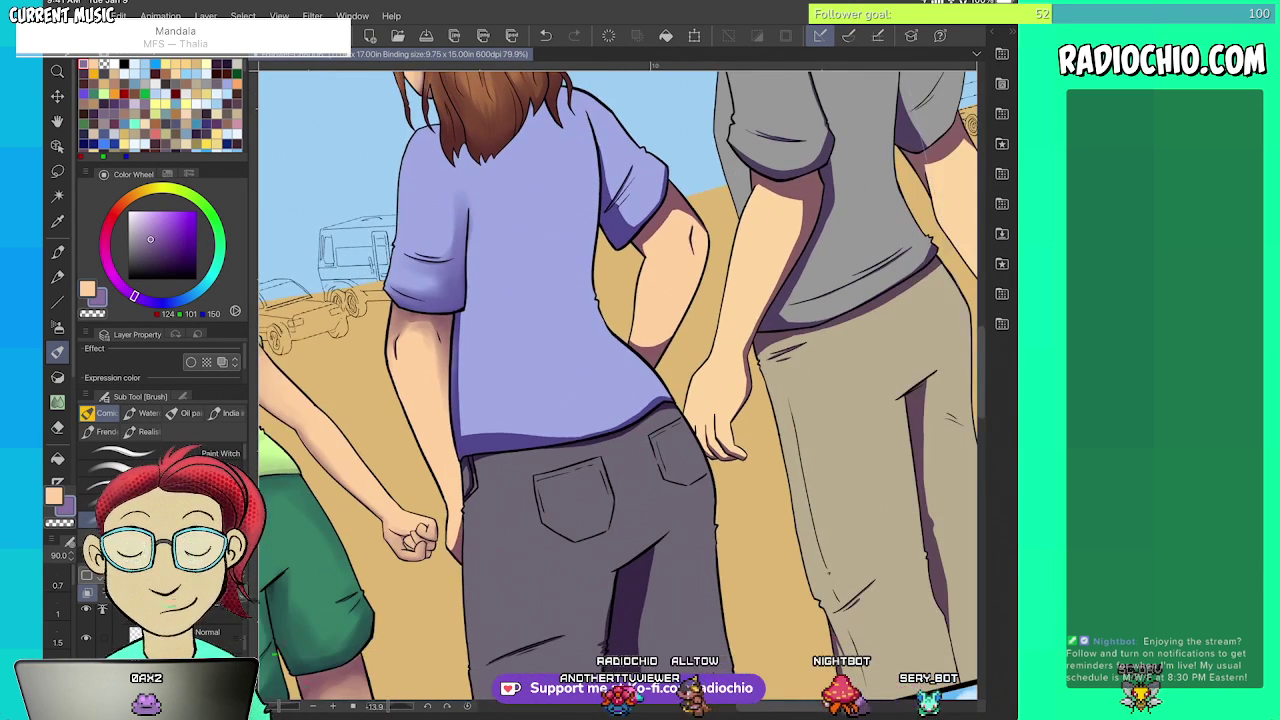
scroll(617, 385, "up", 4)
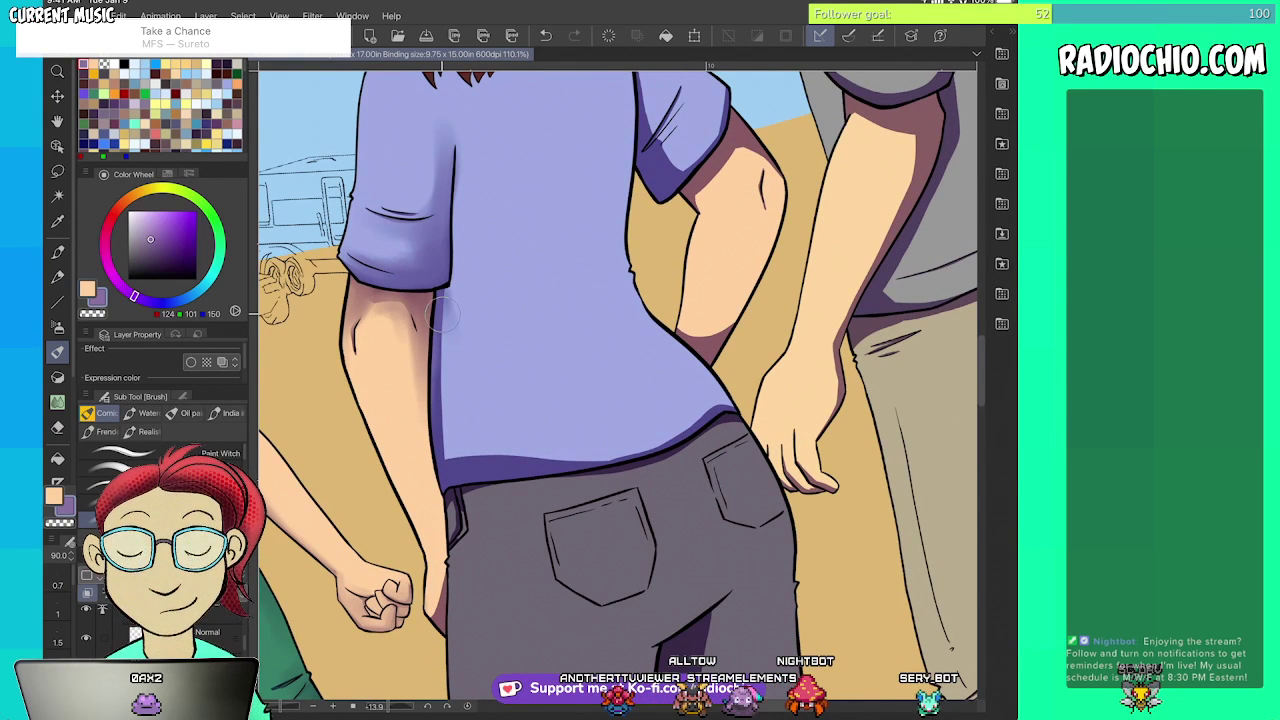
left_click_drag(440, 356, 446, 428)
mouse_move(454, 298)
left_mouse_down()
mouse_move(456, 345)
mouse_move(480, 392)
mouse_move(486, 325)
left_mouse_up()
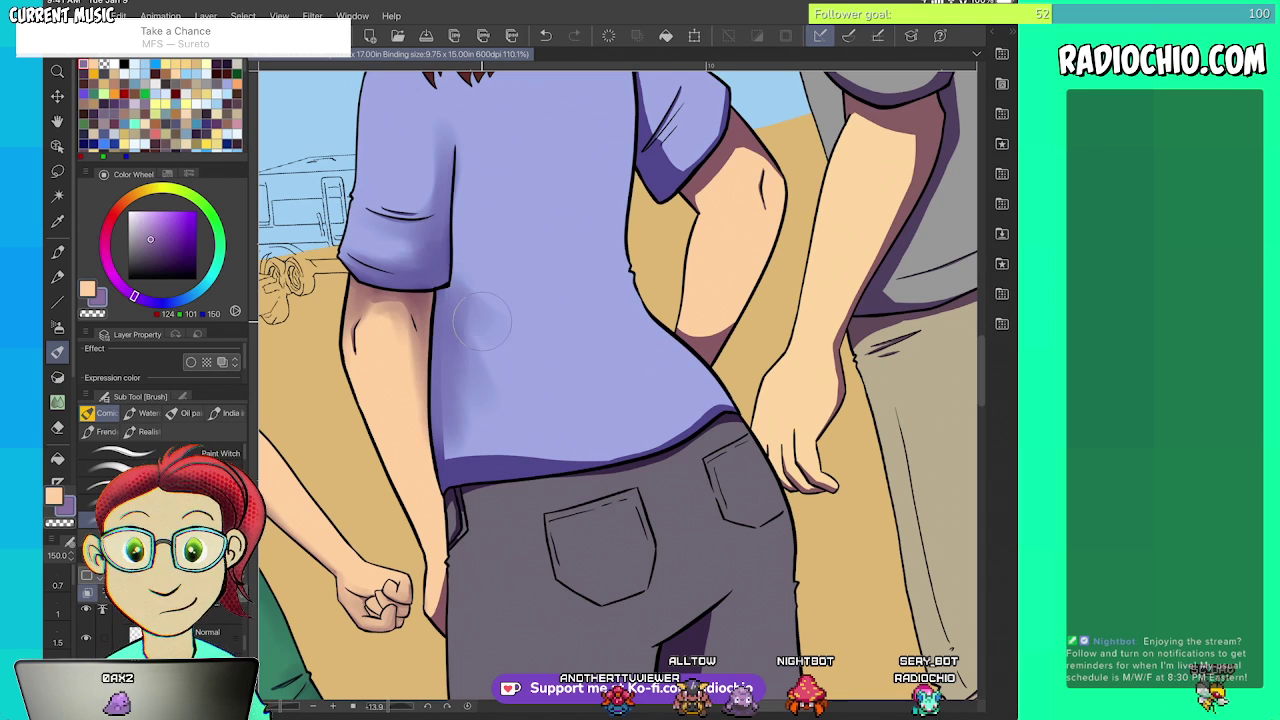
left_click_drag(454, 208, 459, 304)
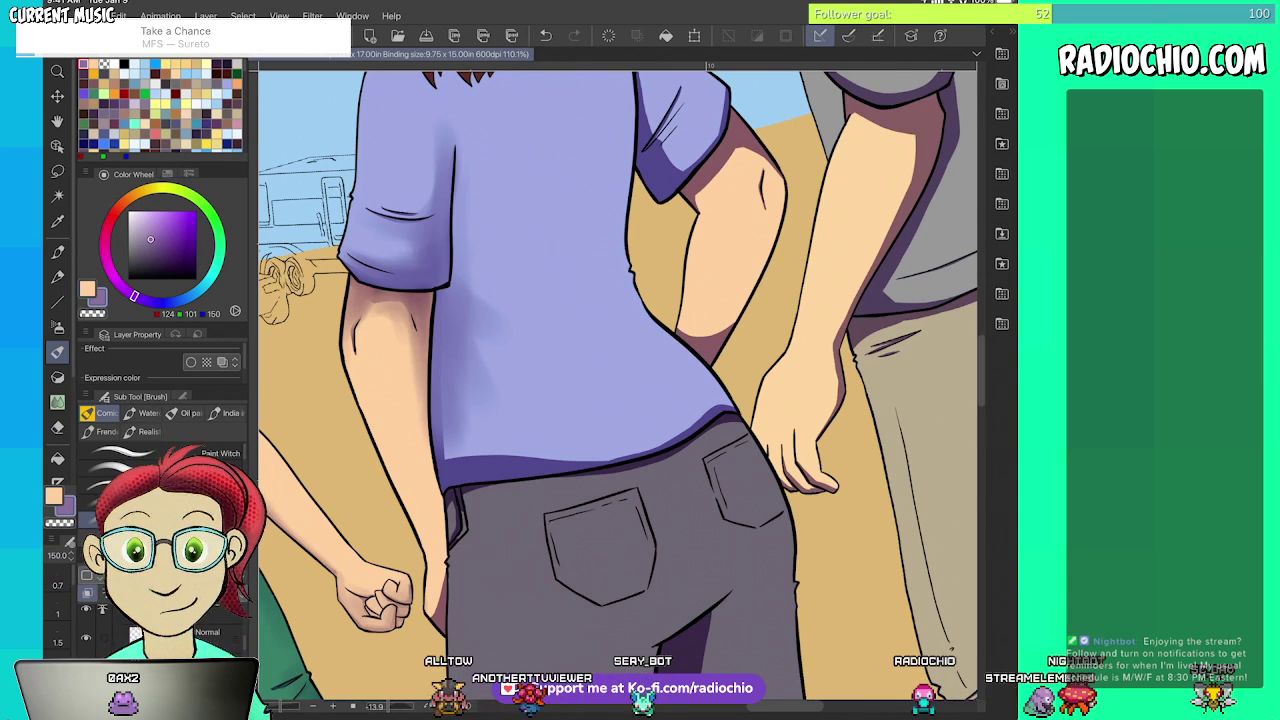
- Shade the purple shirt along its whole bottom hem with the brush at size 150
scroll(618, 385, "down", 2)
scroll(618, 385, "up", 2)
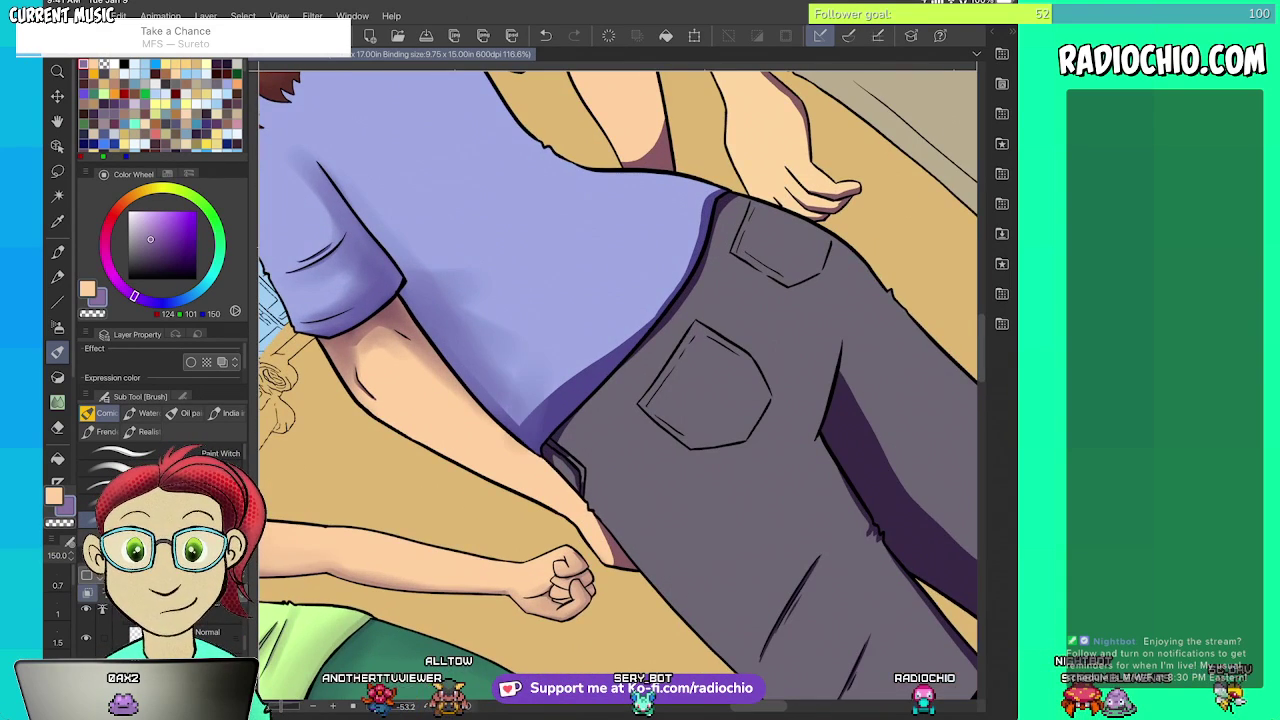
left_click_drag(535, 428, 672, 258)
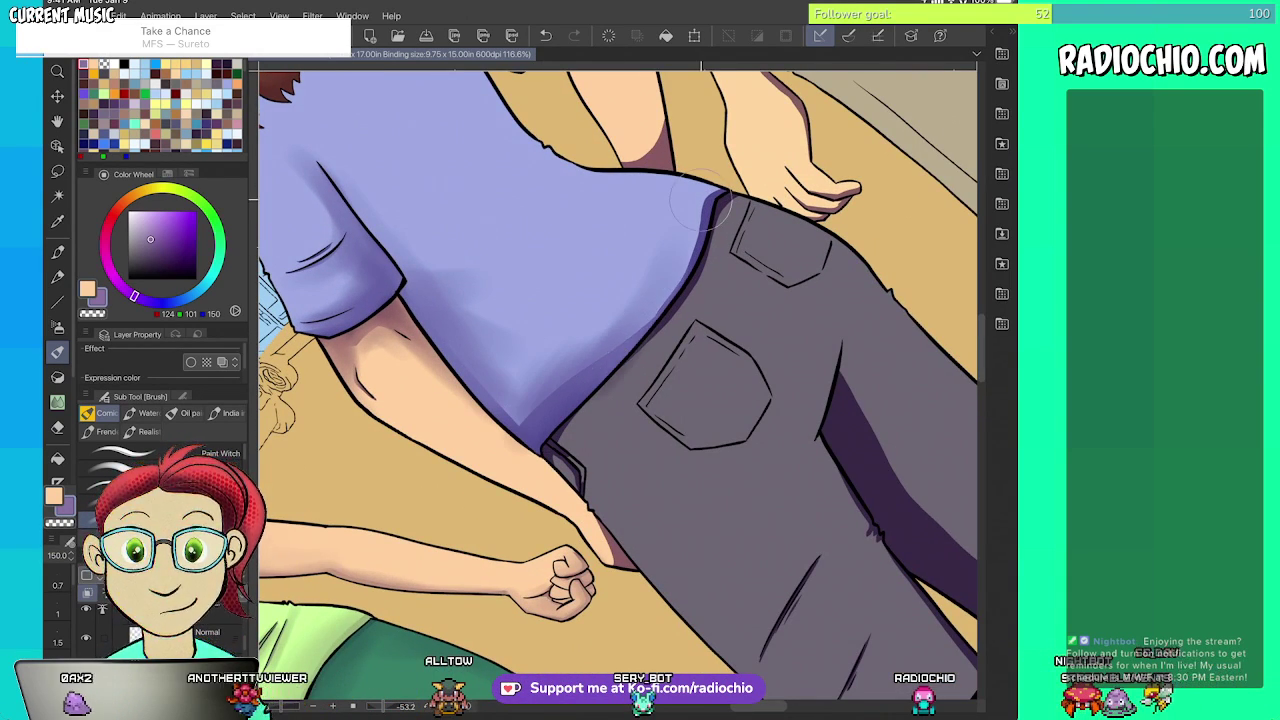
left_click_drag(705, 202, 642, 286)
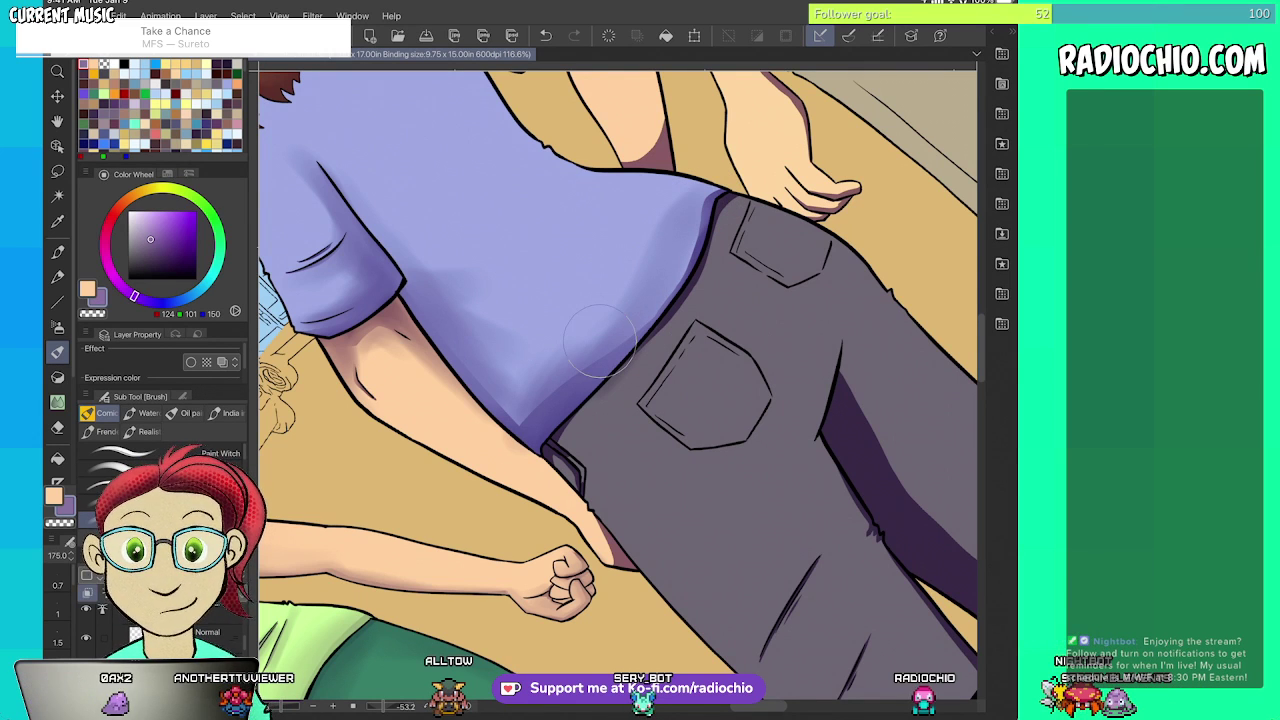
- Spread broad shading across the shirt's lower back and both waist edges, enlarging the brush to 250
left_click_drag(448, 298, 546, 346)
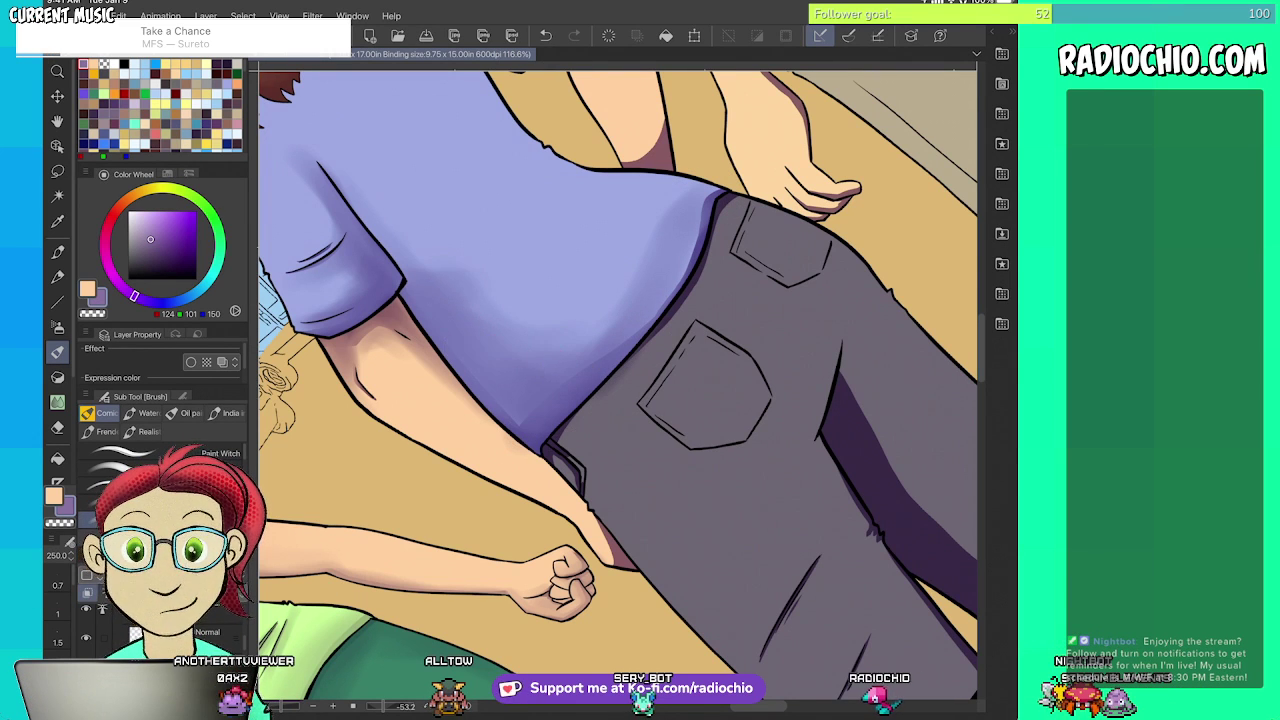
left_click_drag(450, 276, 578, 331)
left_click_drag(532, 396, 556, 372)
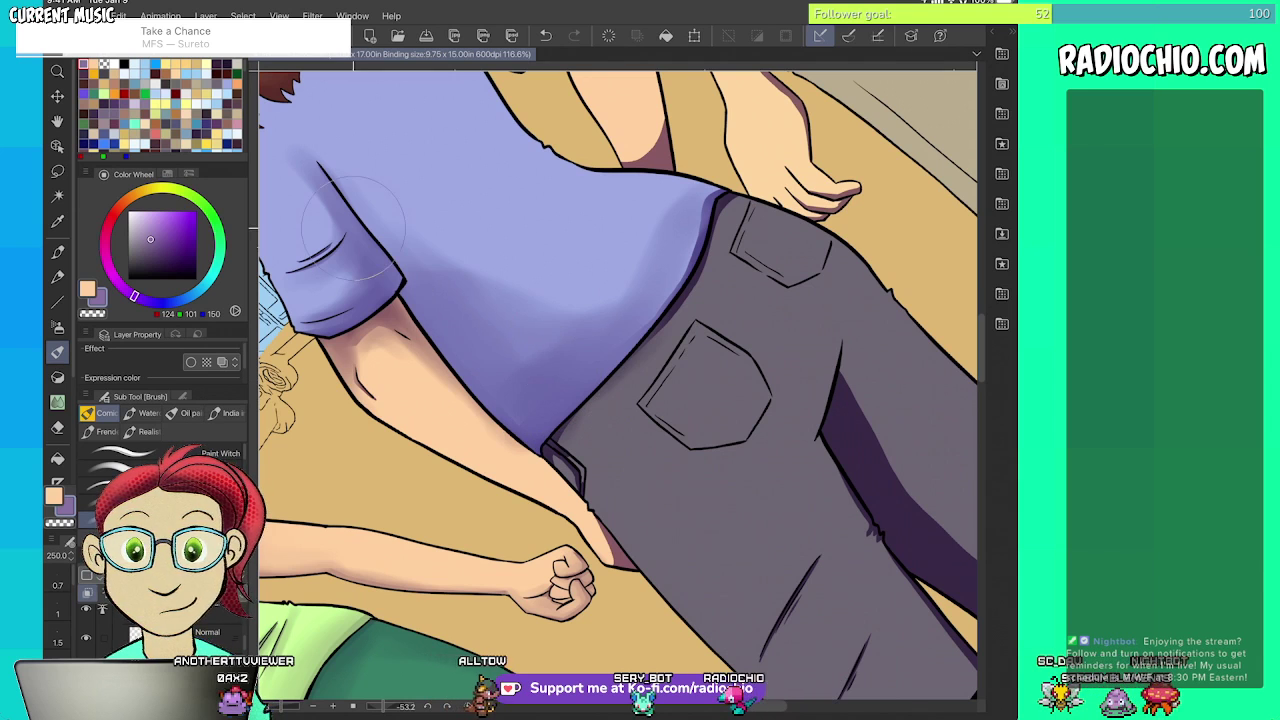
left_click_drag(398, 248, 601, 315)
left_click_drag(556, 176, 598, 189)
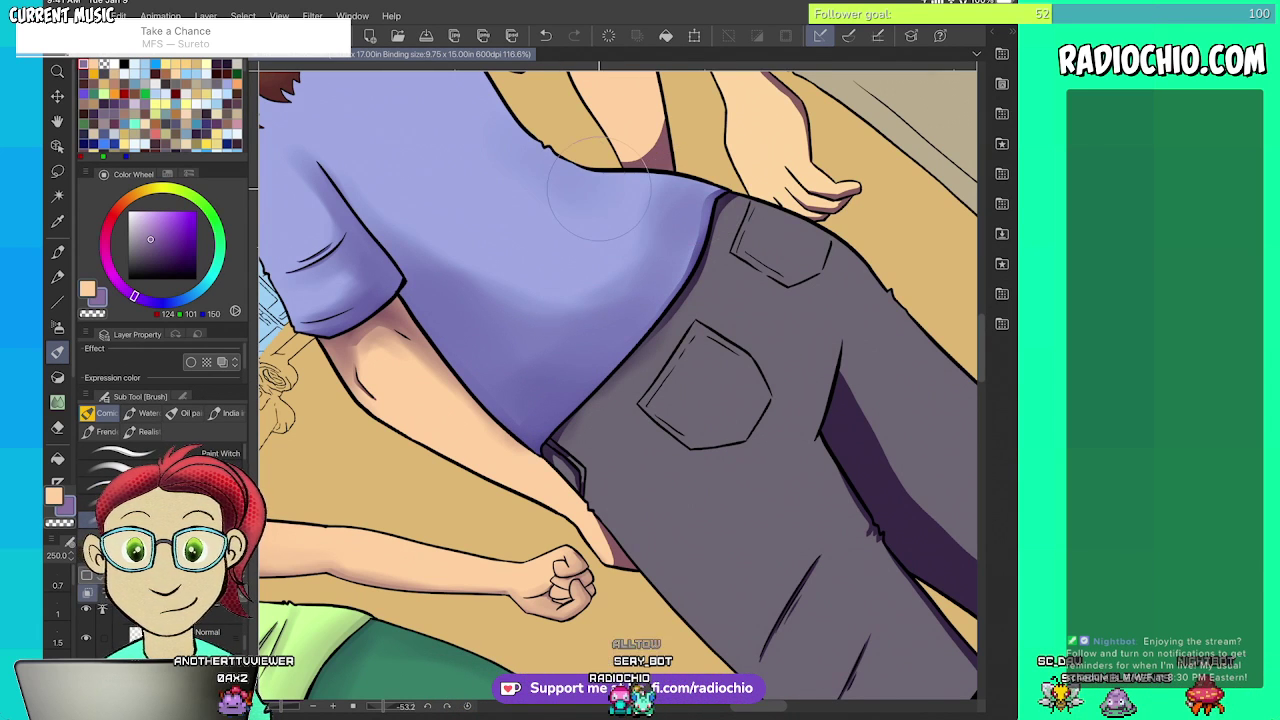
left_click_drag(685, 225, 652, 299)
left_click_drag(456, 405, 496, 428)
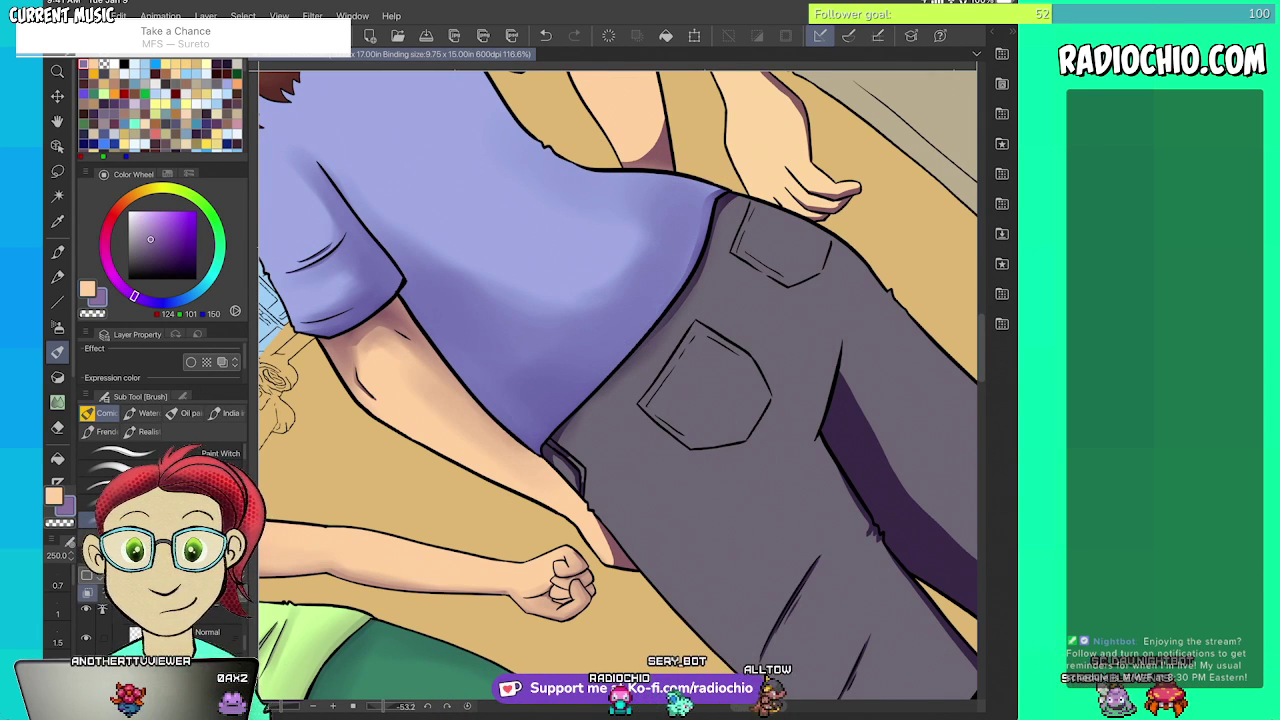
- Shade the middle figure's left hand and the upper left hip of the grey trousers
scroll(618, 385, "up", 3)
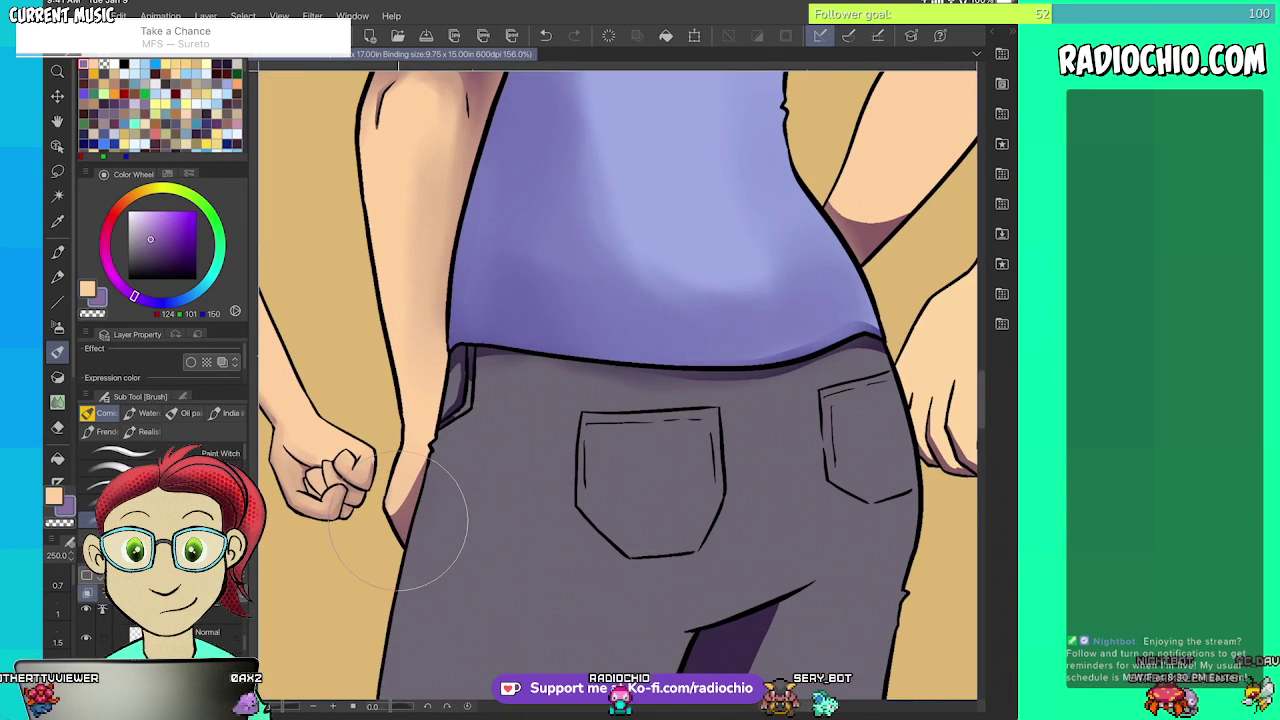
left_click_drag(397, 517, 411, 483)
scroll(618, 385, "down", 3)
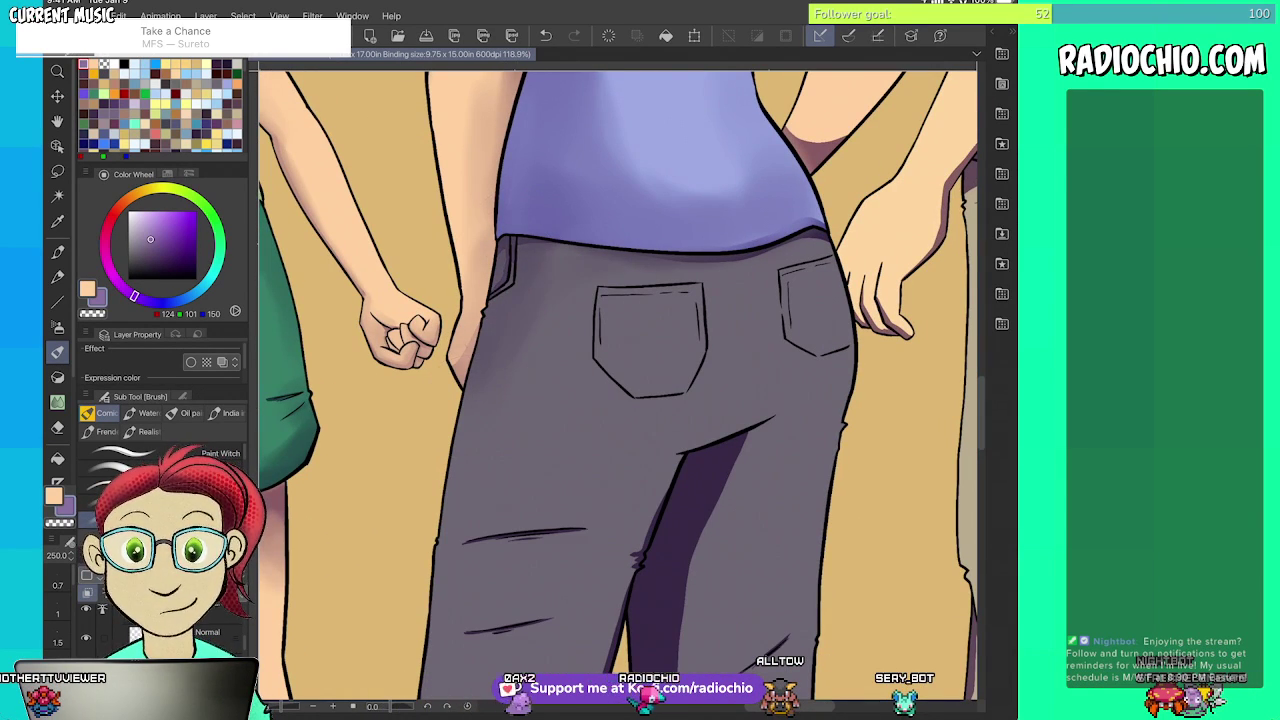
- Soften and extend the dark shadow down the inner right leg of the grey trousers, below the crotch fold
scroll(618, 385, "down", 4)
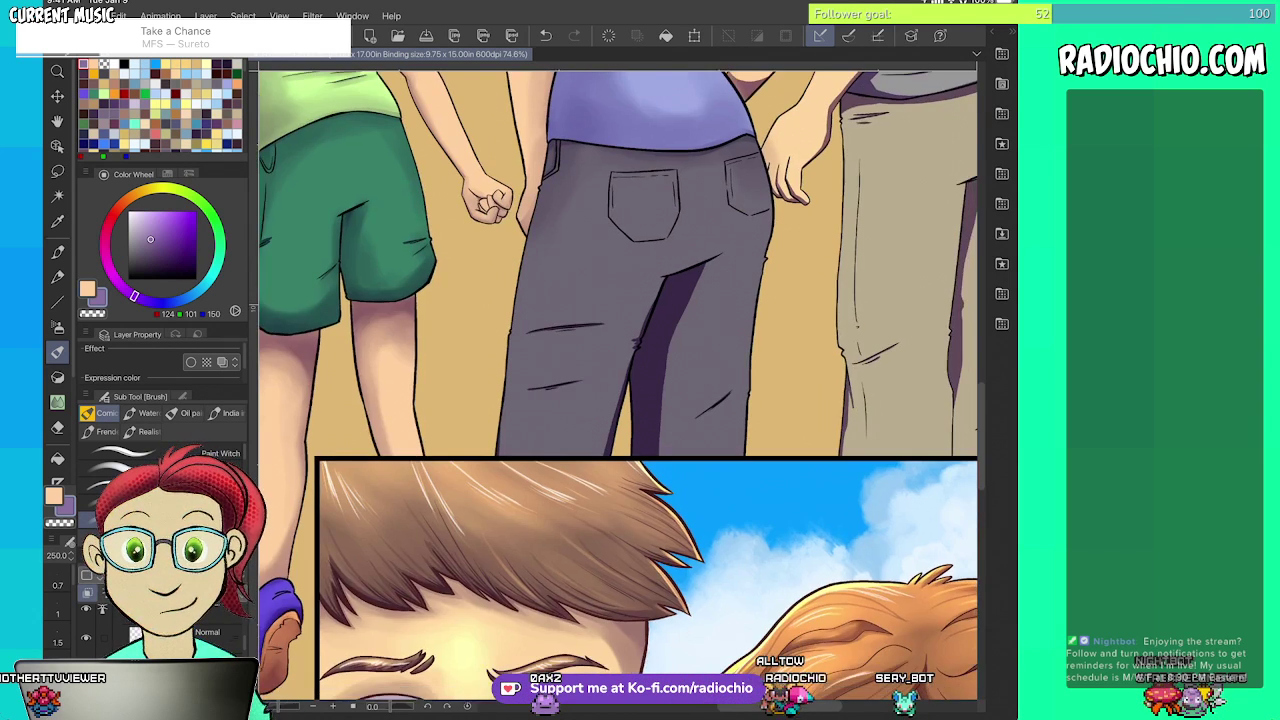
scroll(618, 385, "up", 2)
left_click_drag(663, 328, 629, 526)
left_click_drag(668, 329, 651, 545)
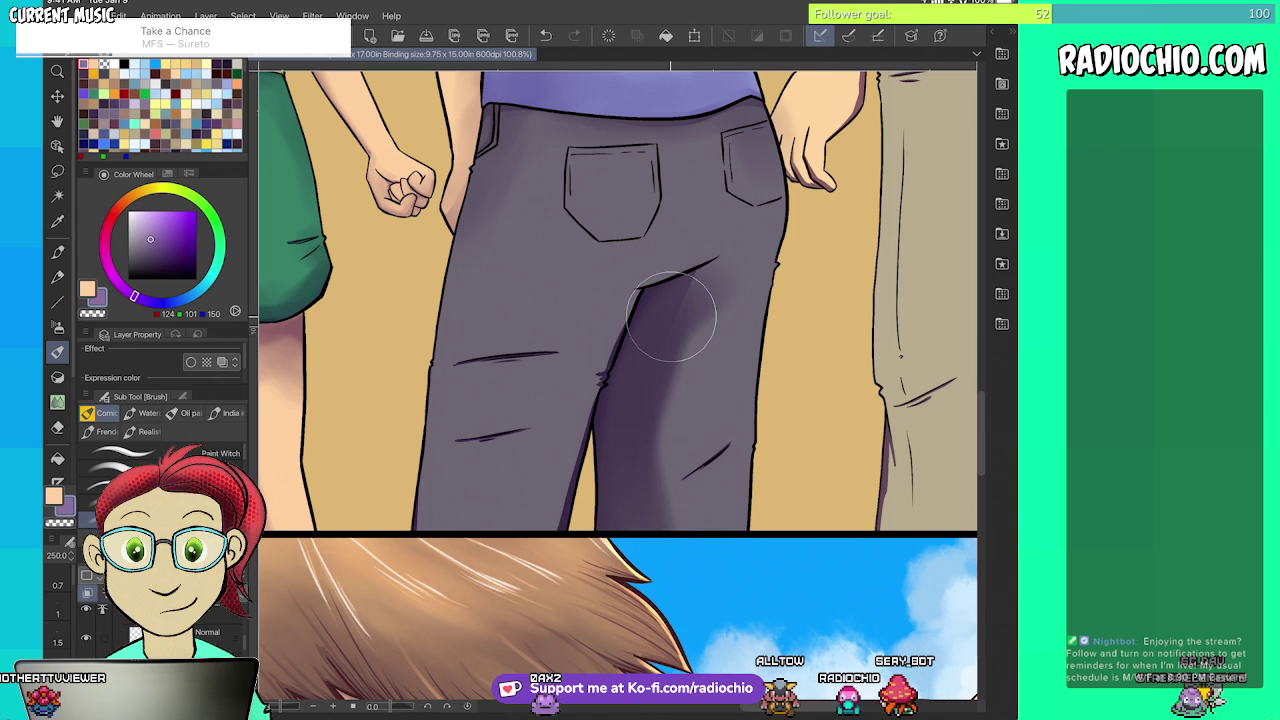
- Shade the left leg of the grey trousers along the inner seam and knee folds in muted purple, brush size 100
key("i")
key("x")
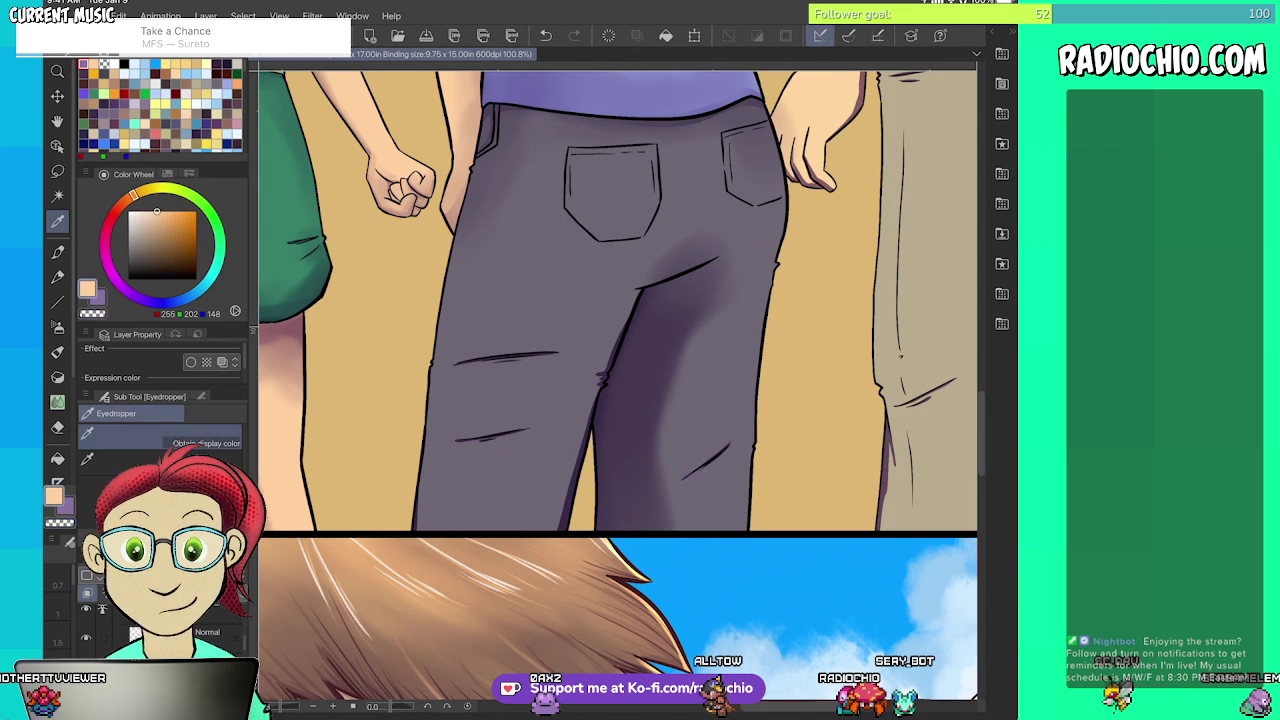
key("x")
key("b")
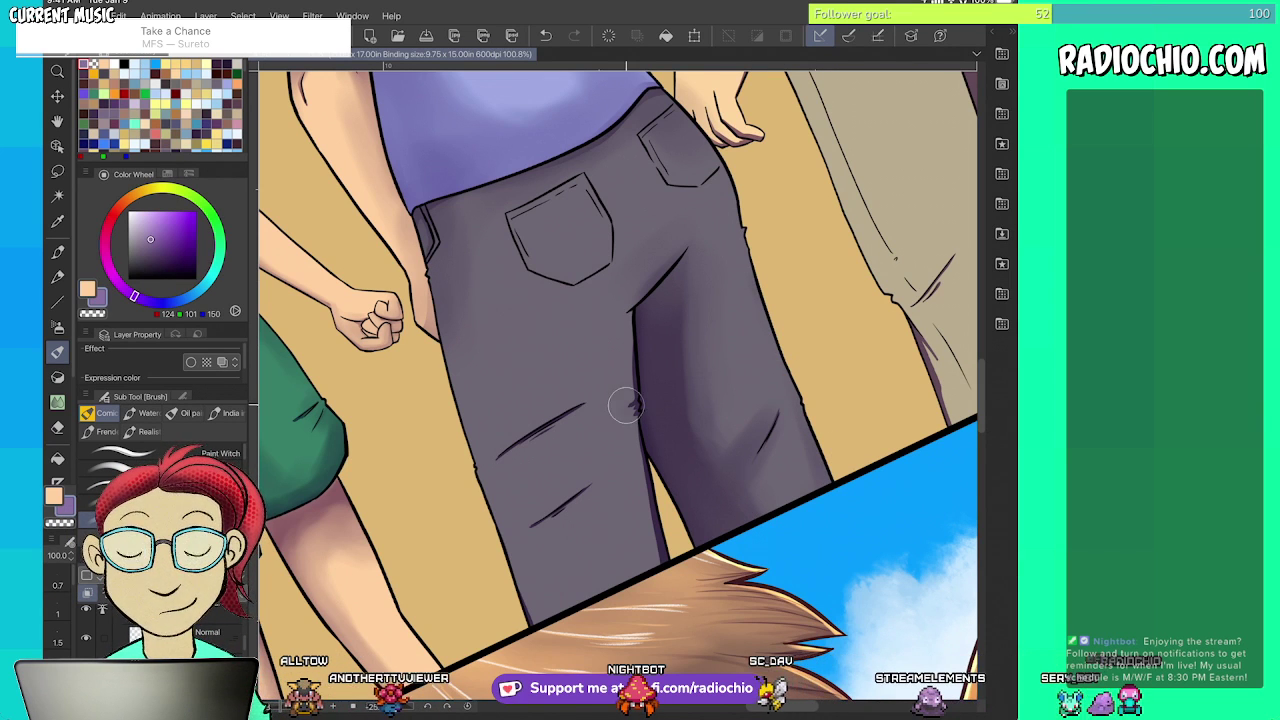
left_click_drag(627, 324, 645, 525)
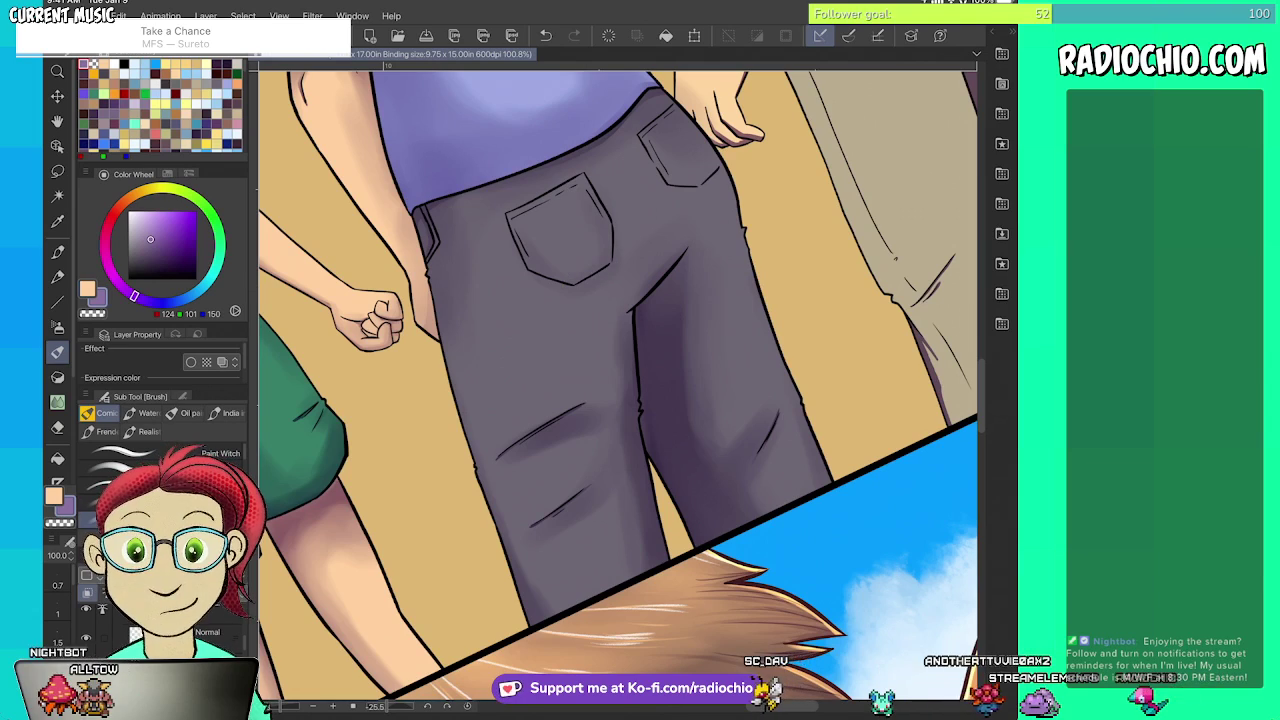
- Reduce the brush to size 15 and paint thin creases running inward from the notch at the shirt's right waist
scroll(618, 385, "up", 2)
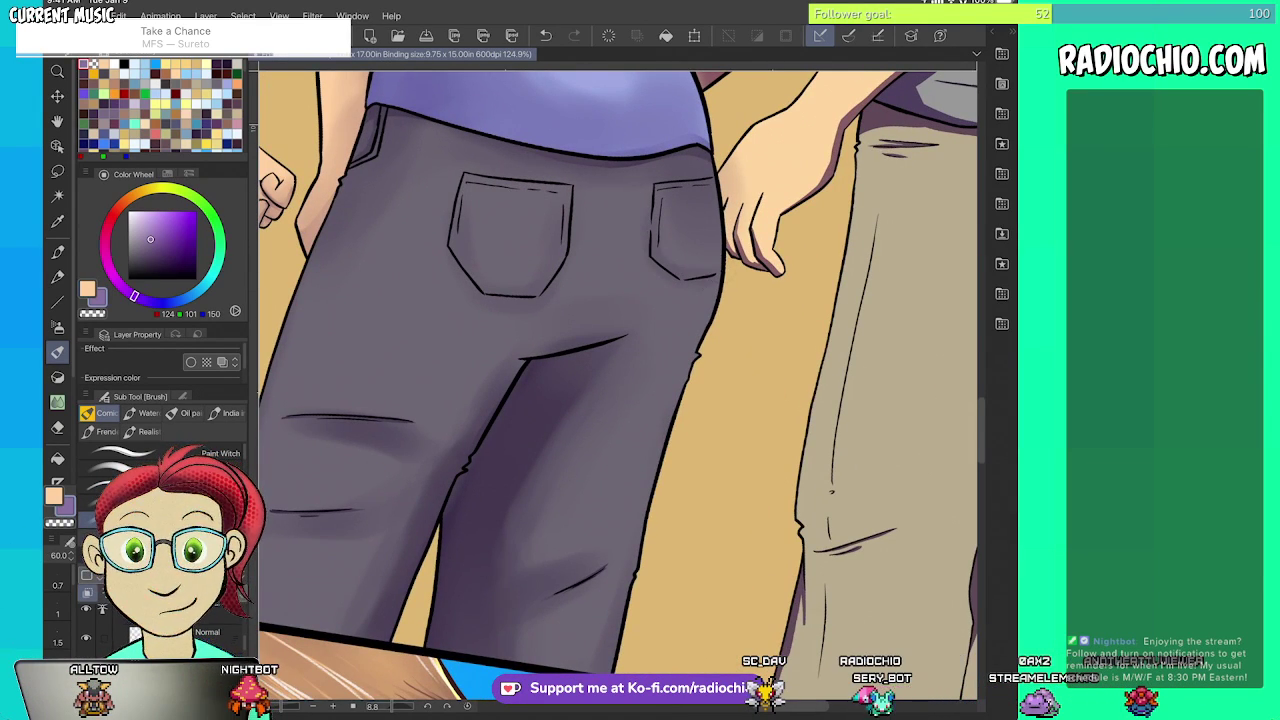
scroll(618, 385, "down", 3)
scroll(618, 385, "up", 5)
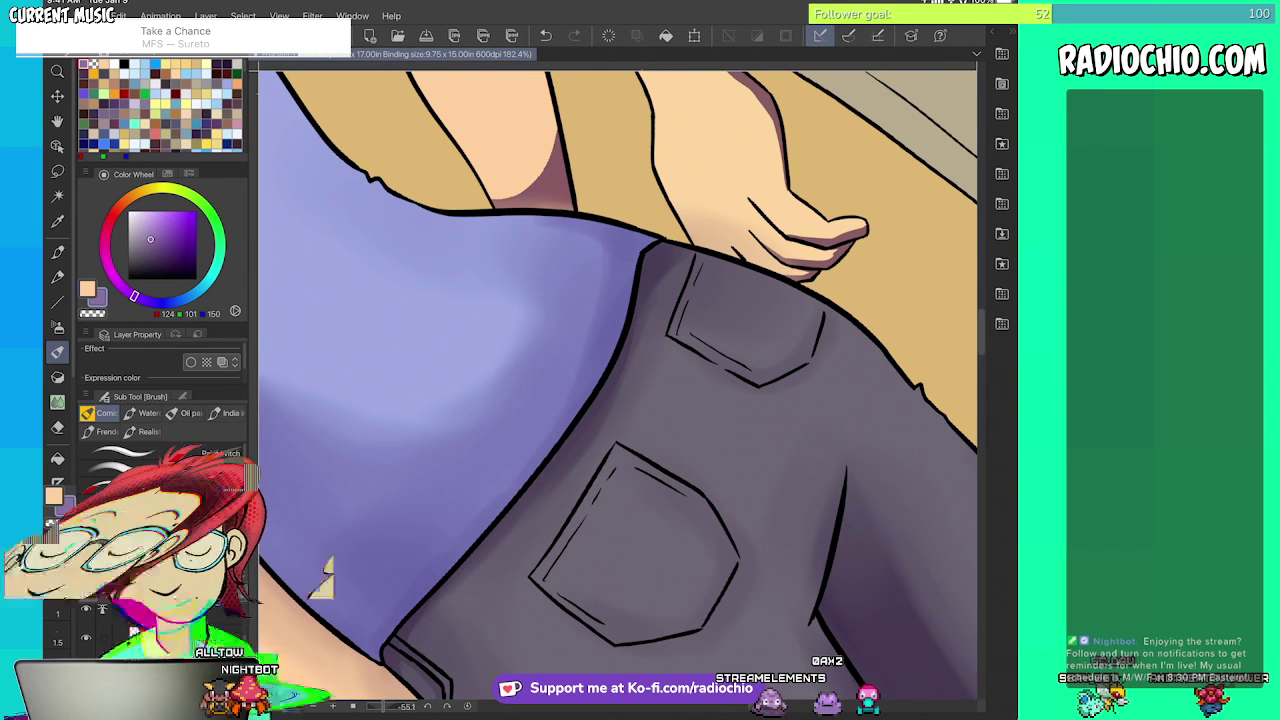
scroll(618, 385, "down", 1)
scroll(618, 385, "up", 3)
key("bracketleft")
key("bracketleft")
key("bracketleft")
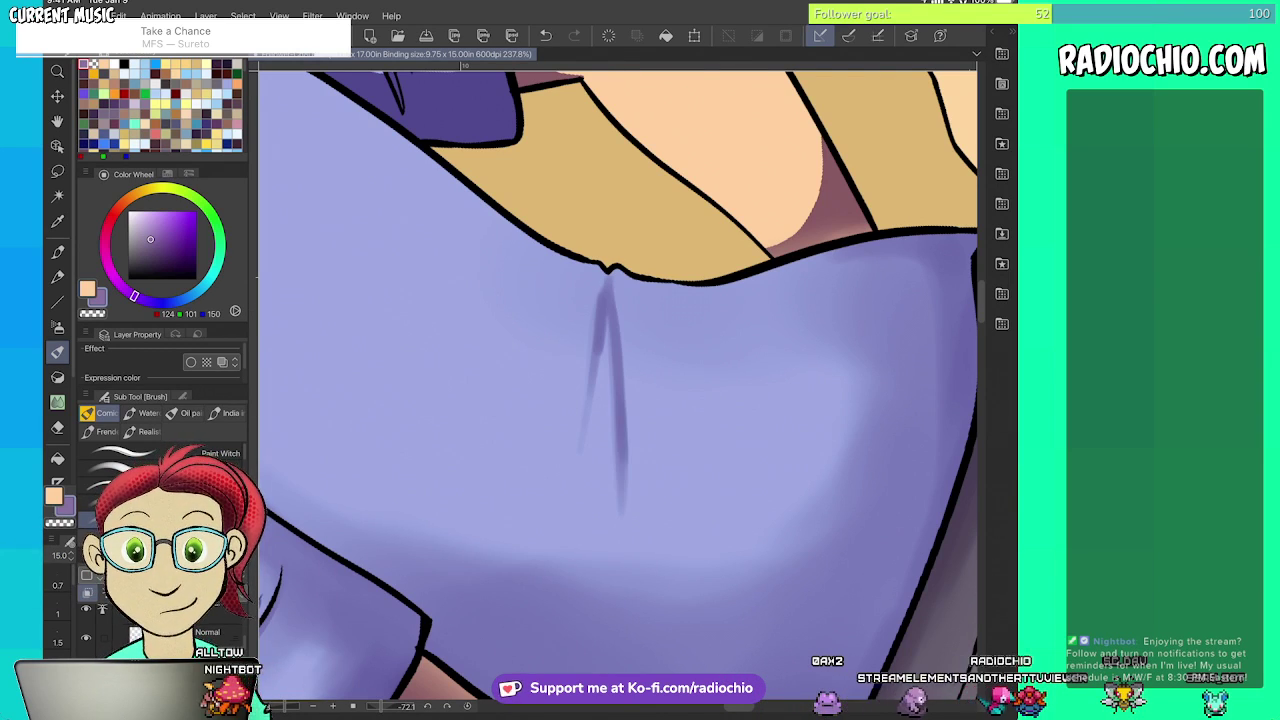
- Shade the shirt's right sleeve around its folds and cuff with the brush at size 60
scroll(618, 385, "down", 5)
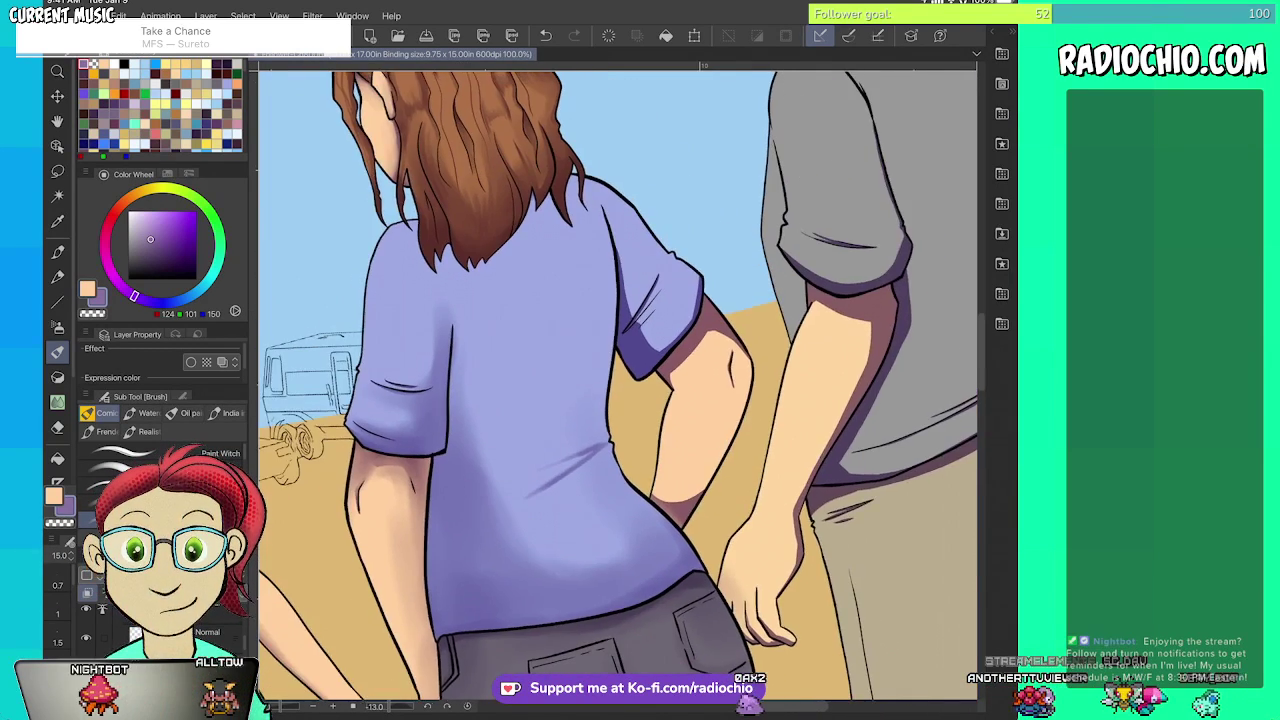
scroll(618, 385, "up", 2)
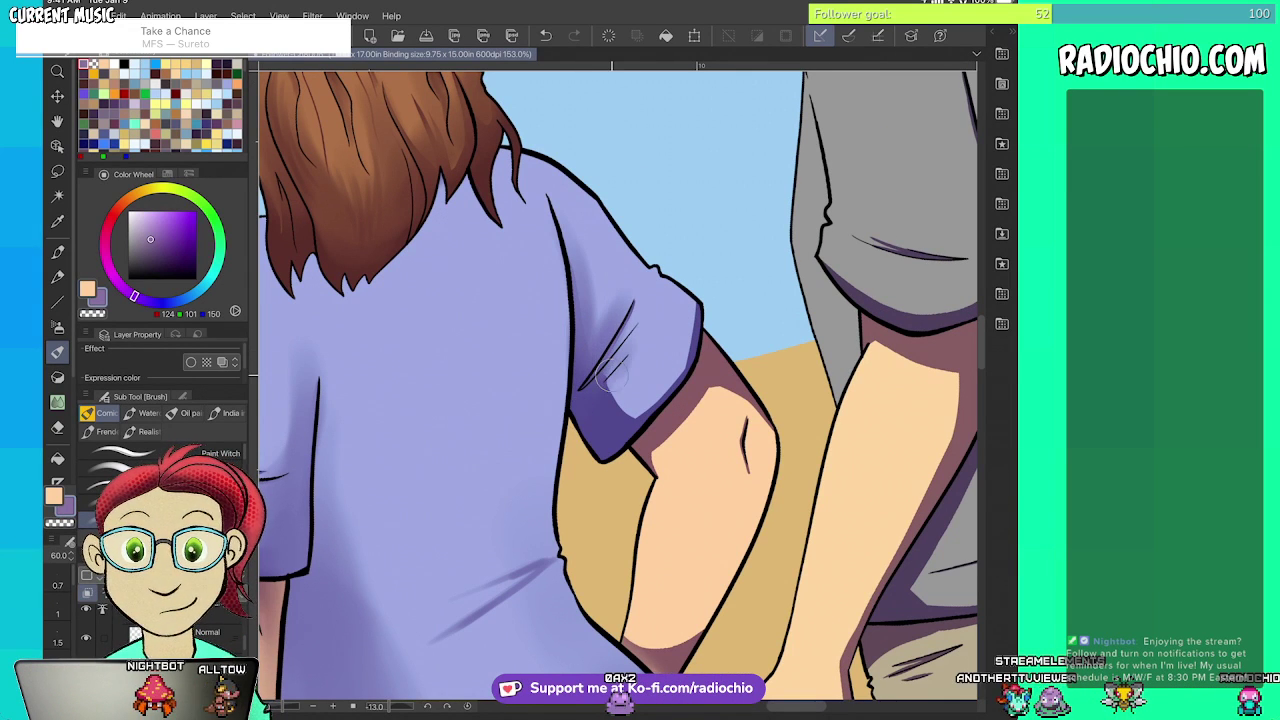
mouse_move(606, 417)
left_mouse_down()
mouse_move(665, 384)
mouse_move(690, 315)
left_mouse_up()
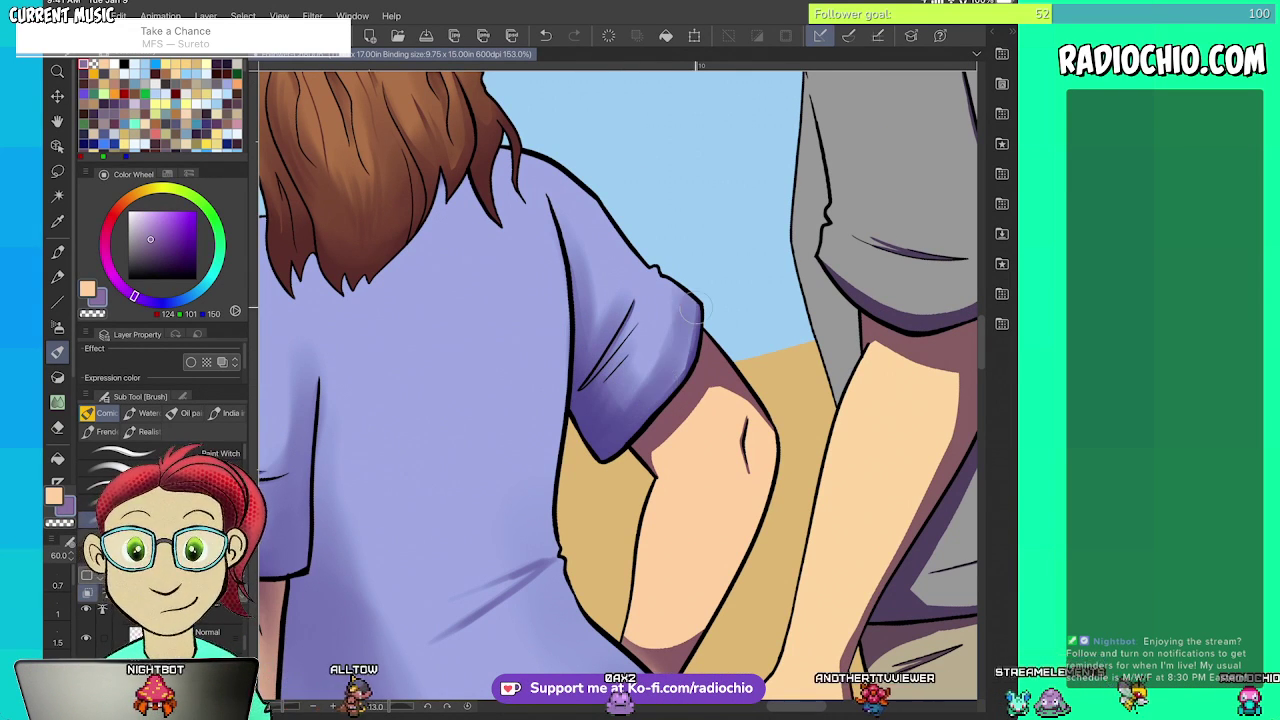
- Deepen and blend the purple shading around the cuff of the blue shirt's right sleeve, with the brush at size 175
left_click_drag(643, 408, 692, 315)
key("]")
key("]")
key("]")
left_click_drag(630, 394, 666, 352)
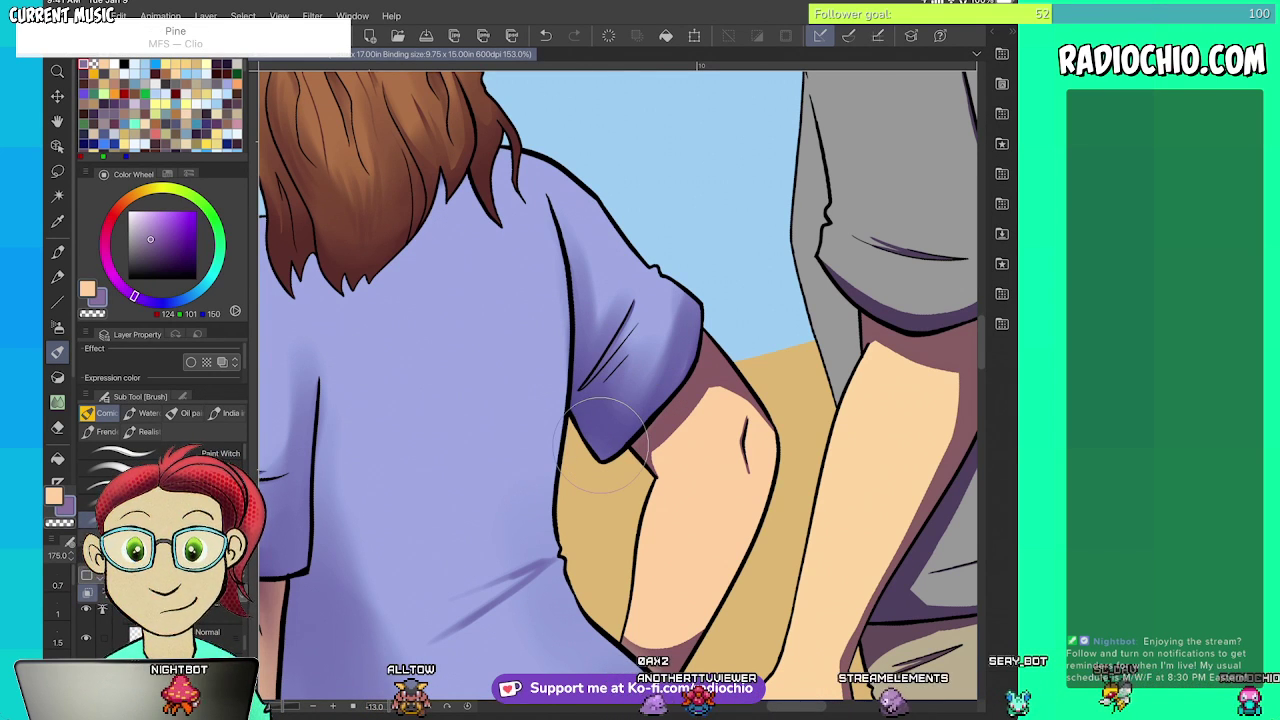
key("i")
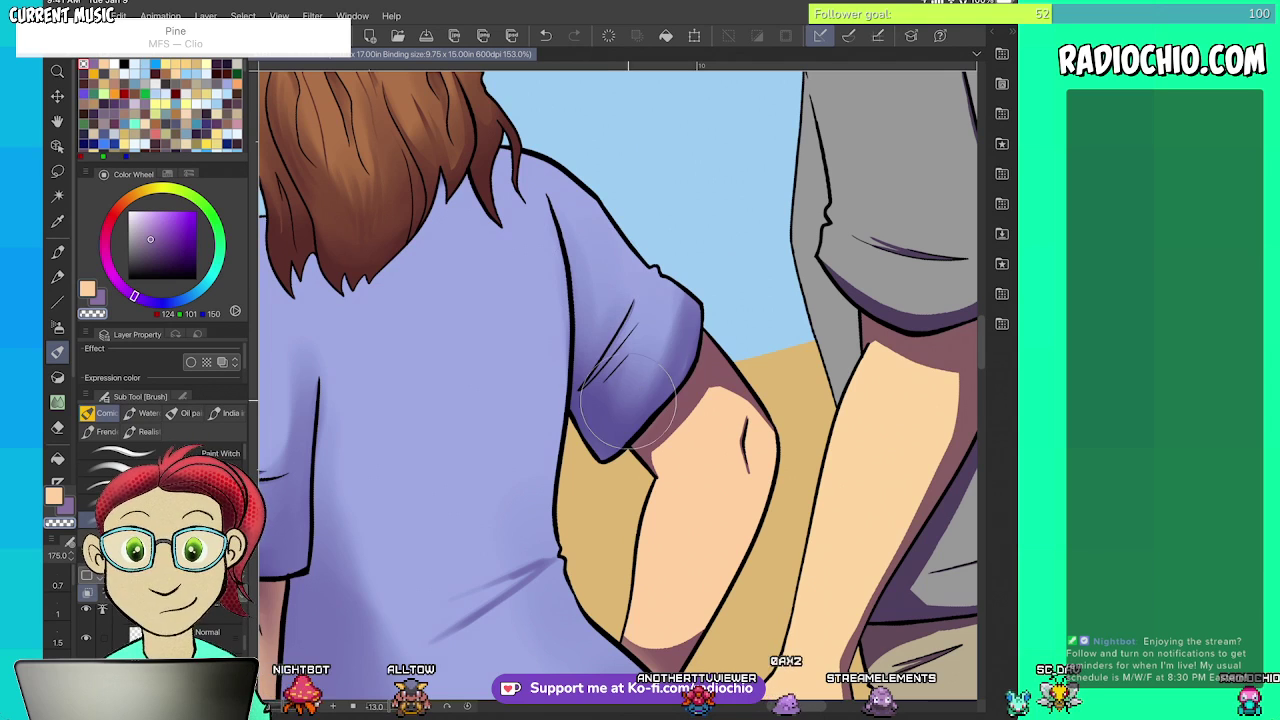
- Soften the shadow edges below the sleeve, at the elbow and near the waist on the middle figure's right arm, brush size 70
scroll(618, 385, "down", 5)
scroll(618, 385, "up", 4)
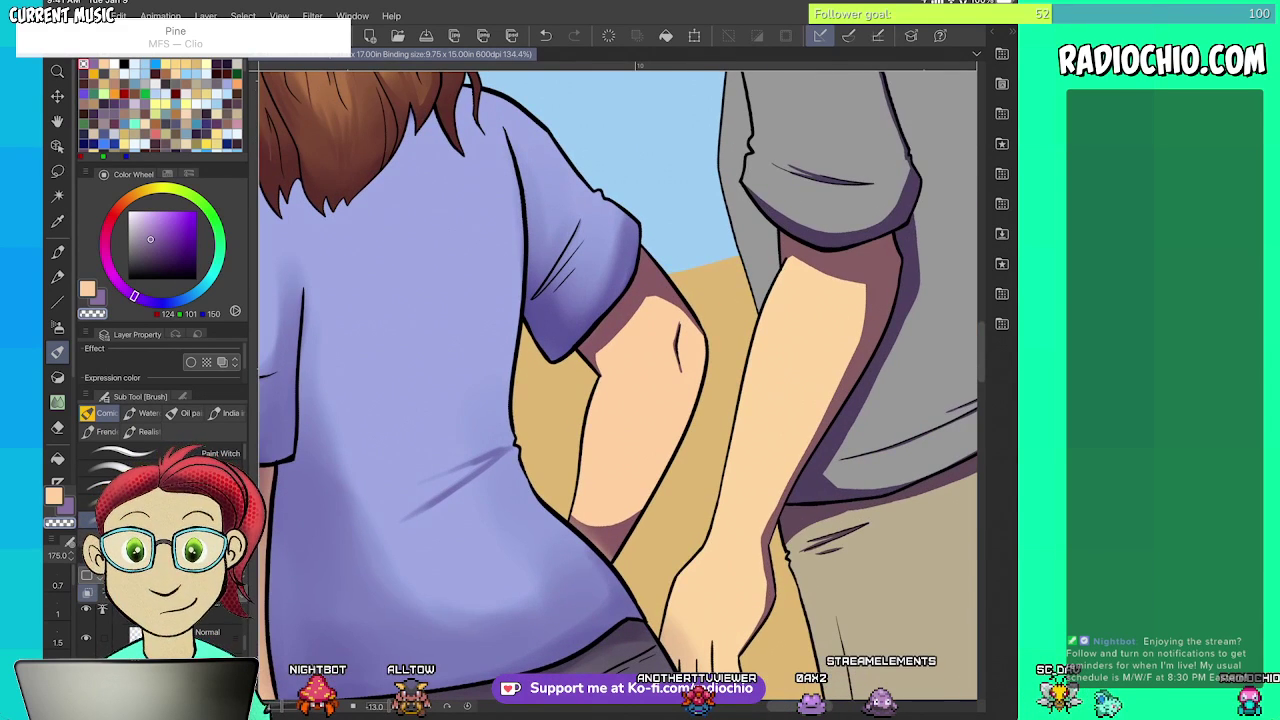
key("i")
key("b")
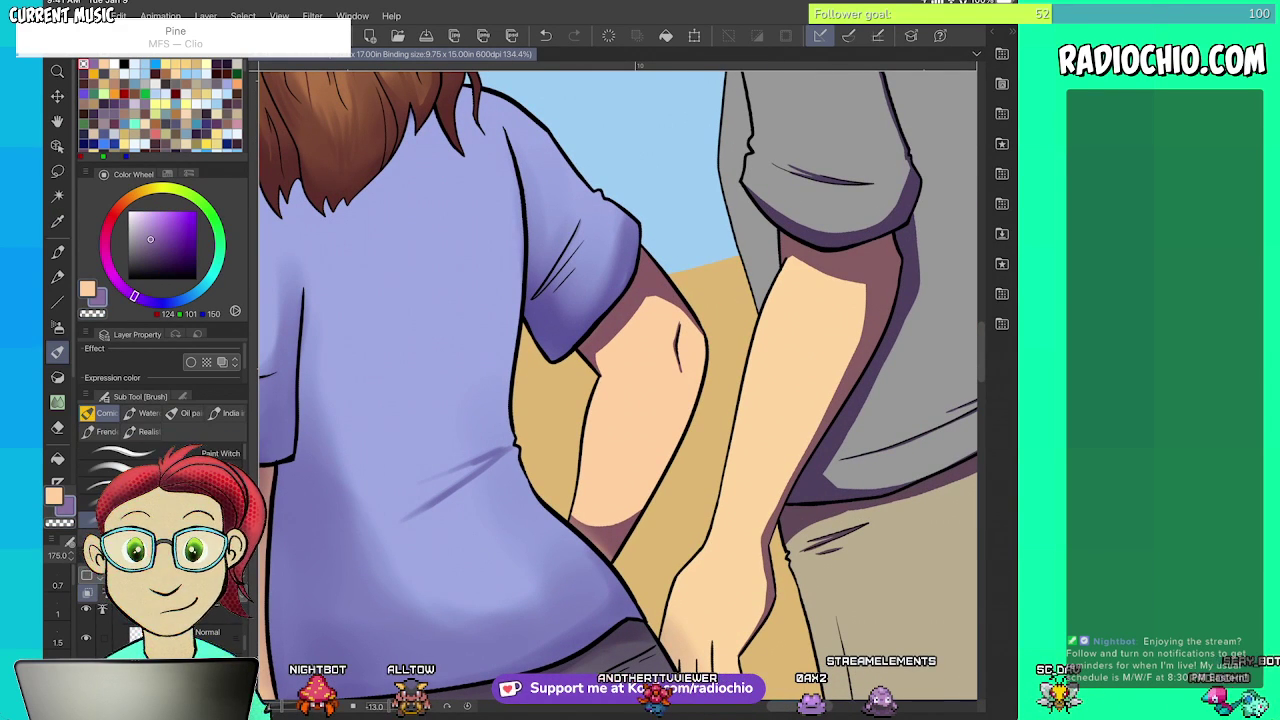
mouse_move(614, 349)
left_mouse_down()
mouse_move(666, 287)
mouse_move(691, 334)
left_mouse_up()
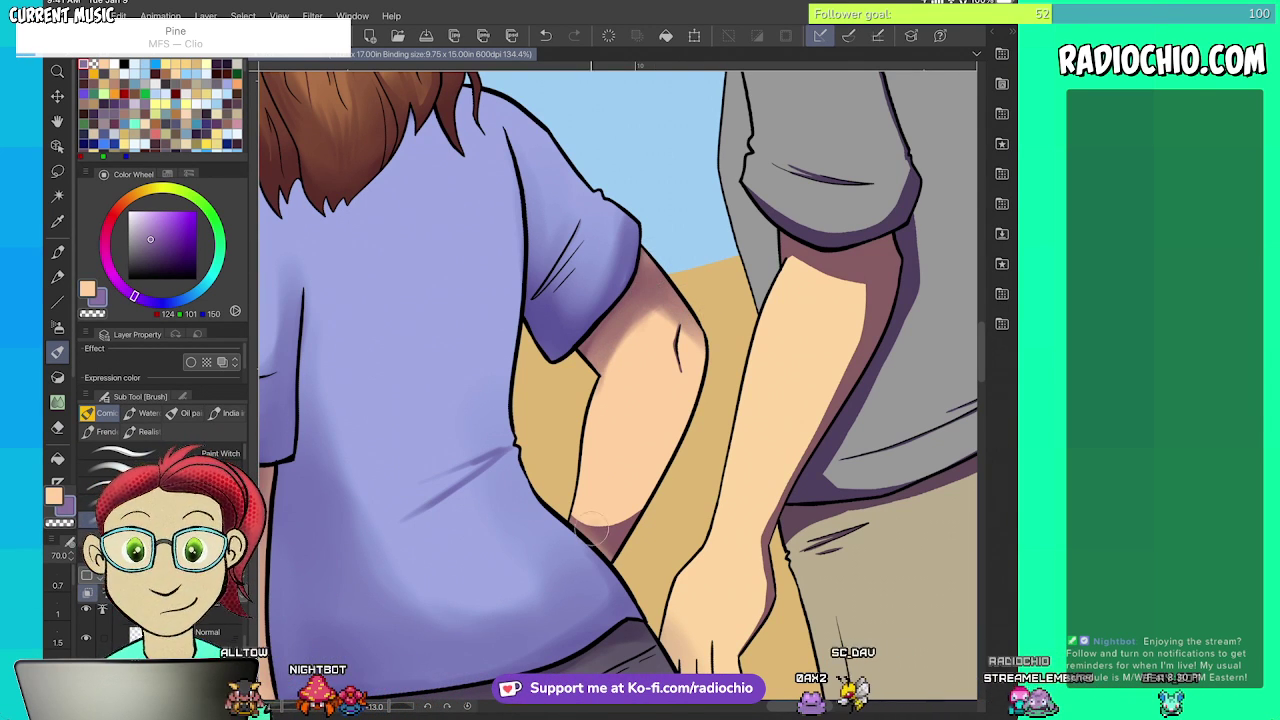
left_click_drag(606, 527, 622, 517)
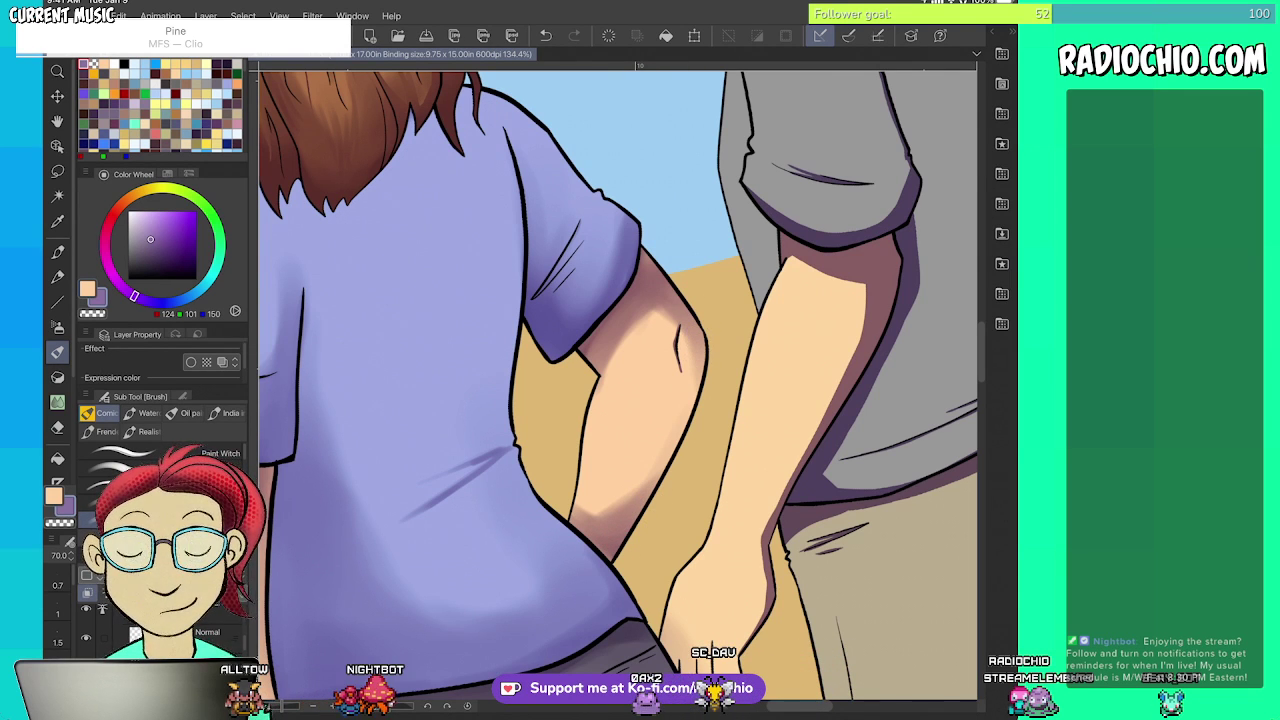
mouse_move(613, 352)
left_mouse_down()
mouse_move(628, 324)
mouse_move(661, 309)
left_mouse_up()
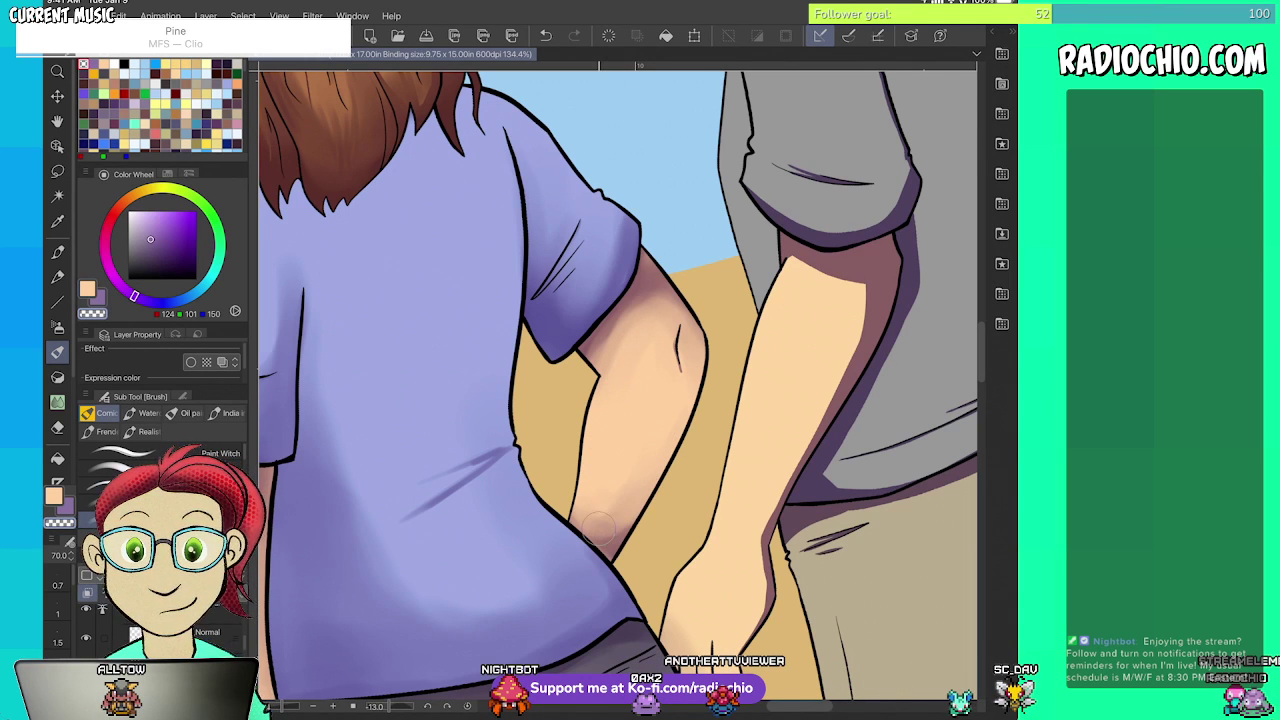
- Soften the hard shadows on the left clenched fist of the orange-haired figure, reducing the brush to size 20 for the fingers
scroll(618, 385, "down", 2)
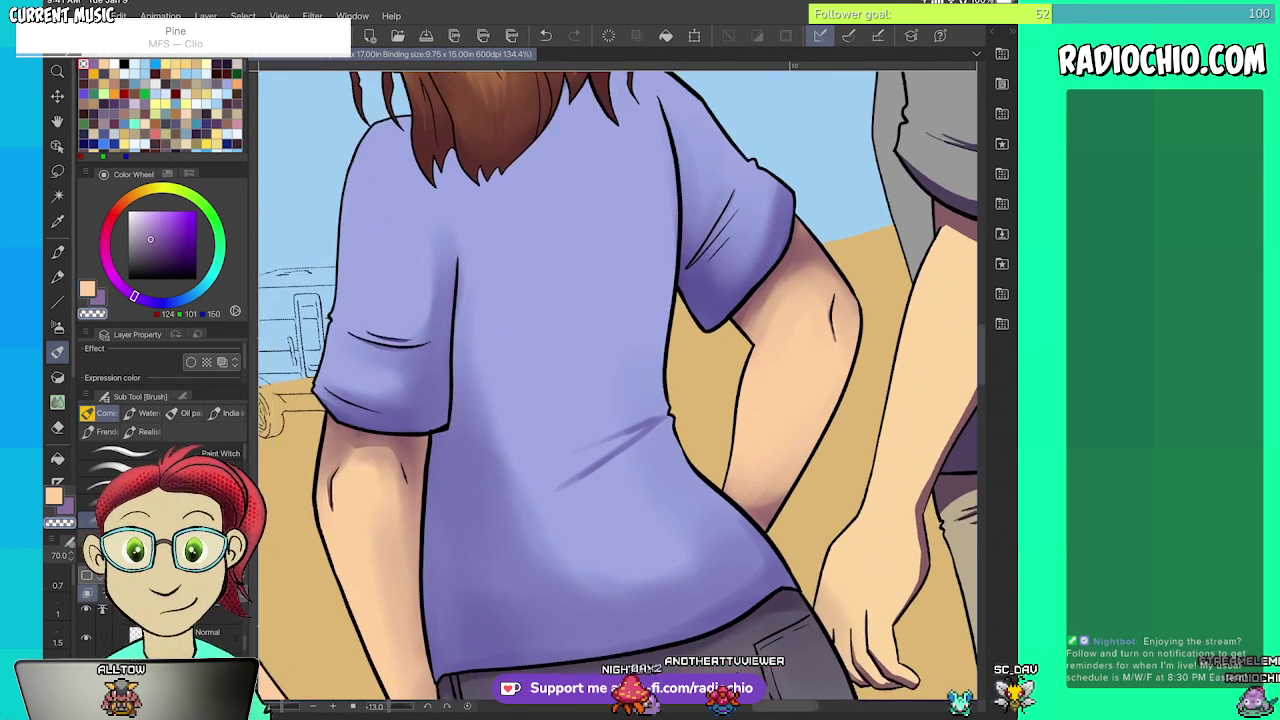
scroll(576, 323, "up", 1)
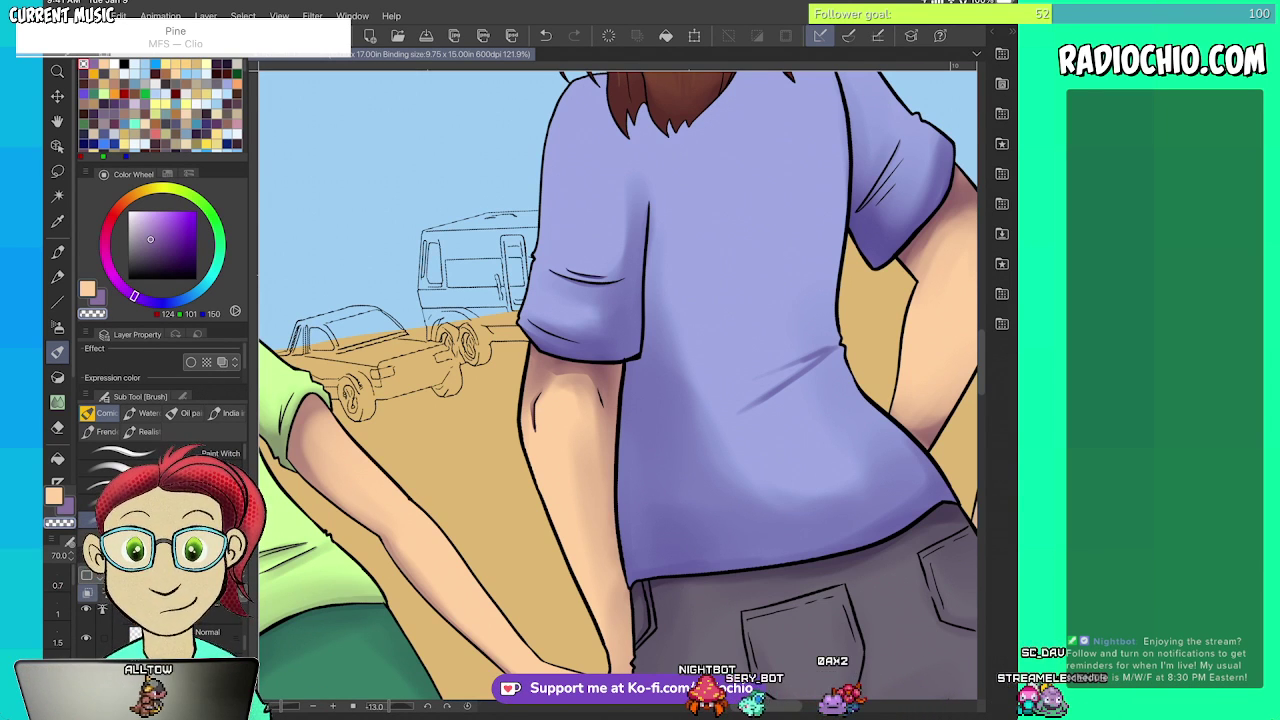
scroll(618, 385, "down", 1)
scroll(618, 385, "up", 3)
scroll(618, 385, "down", 4)
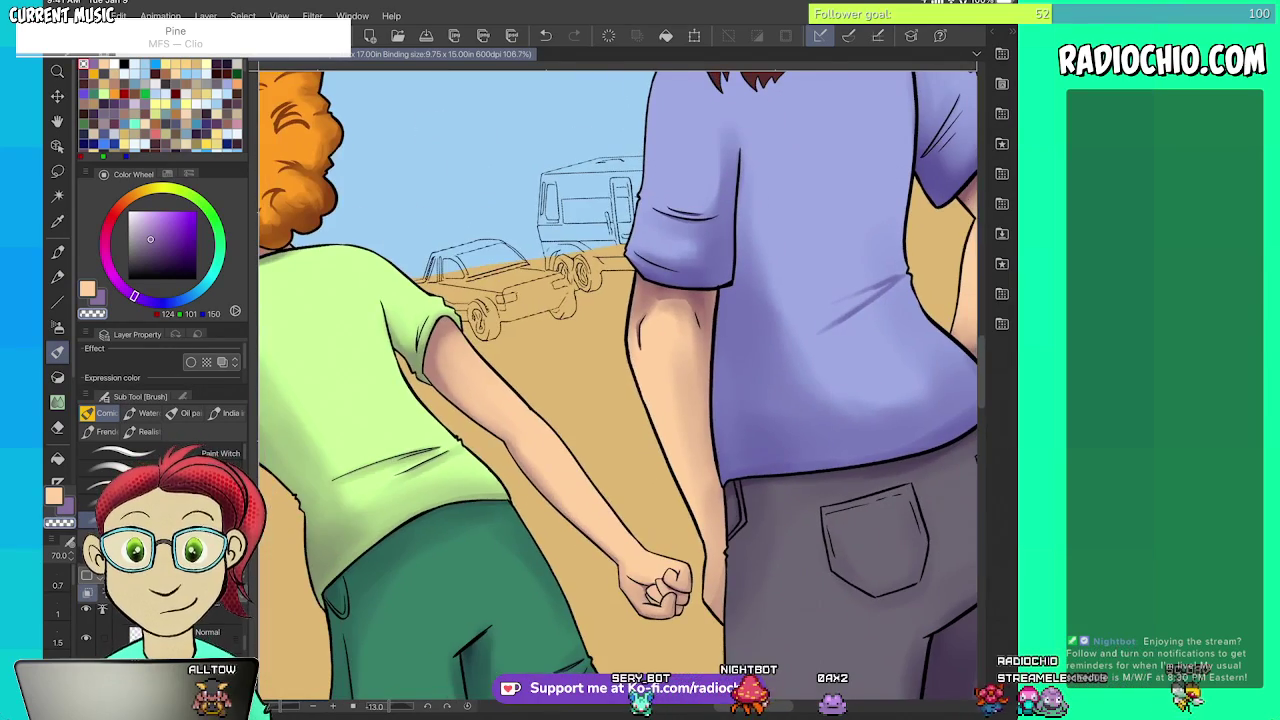
scroll(618, 385, "down", 4)
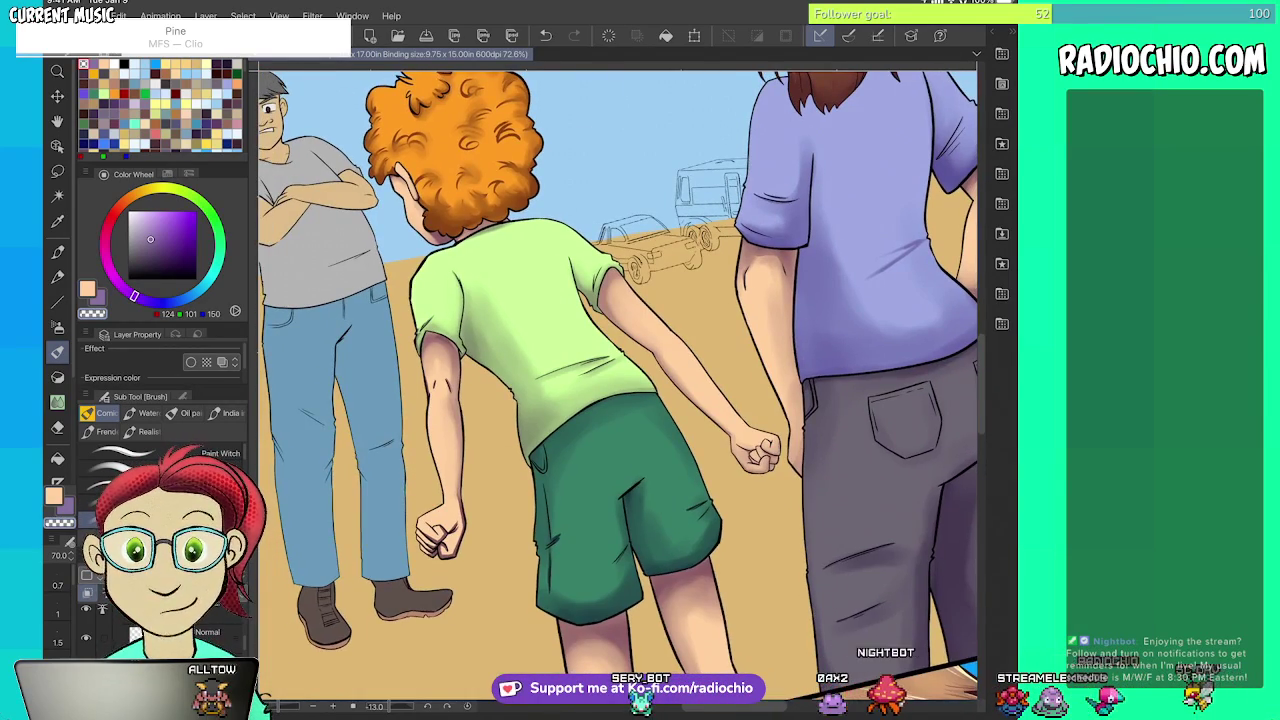
scroll(618, 385, "down", 1)
scroll(618, 385, "up", 5)
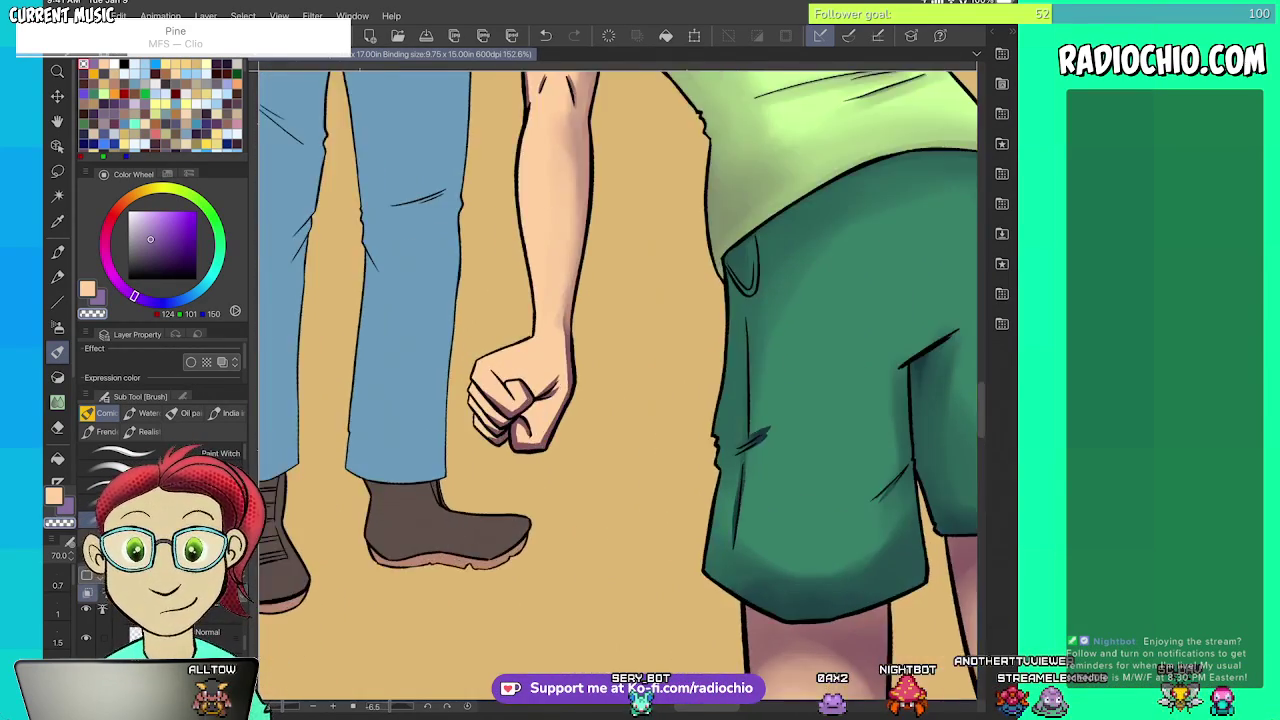
scroll(618, 385, "up", 2)
key("i")
key("b")
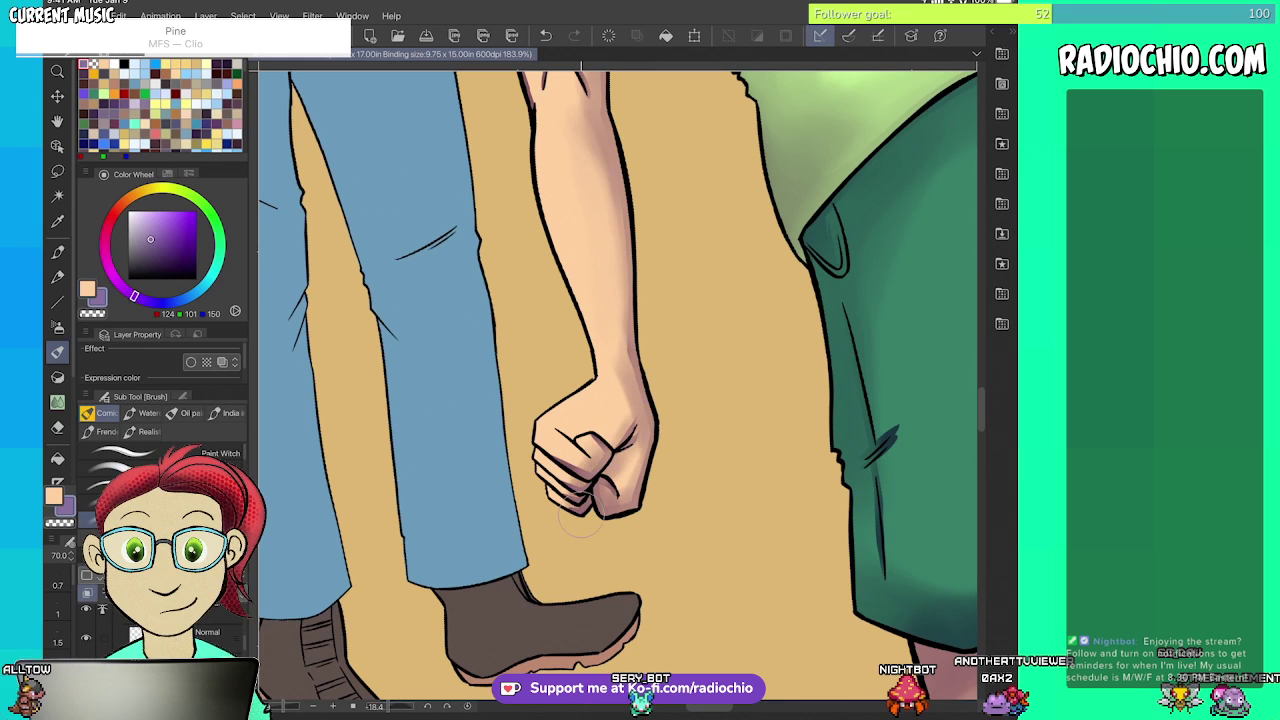
scroll(577, 359, "up", 4)
key("i")
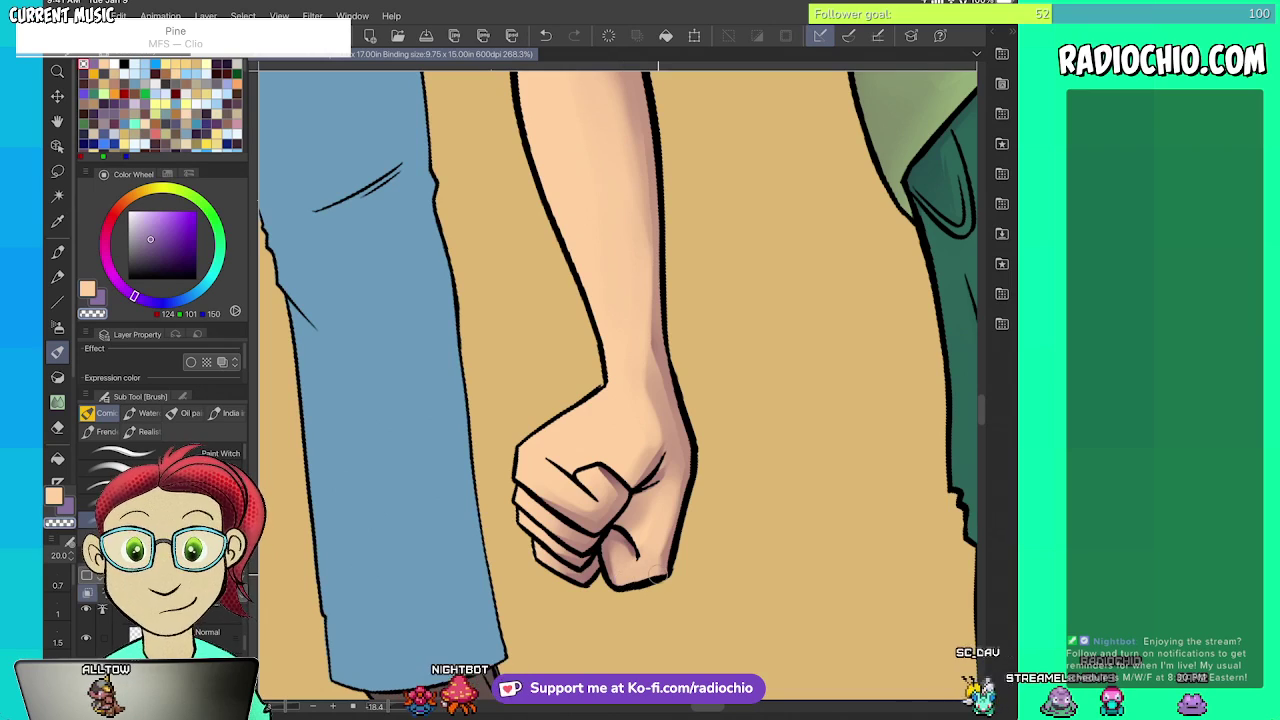
- Blend the shadow along the jaw and cheek of the brown-haired figure with the brush at size 45
scroll(618, 386, "down", 6)
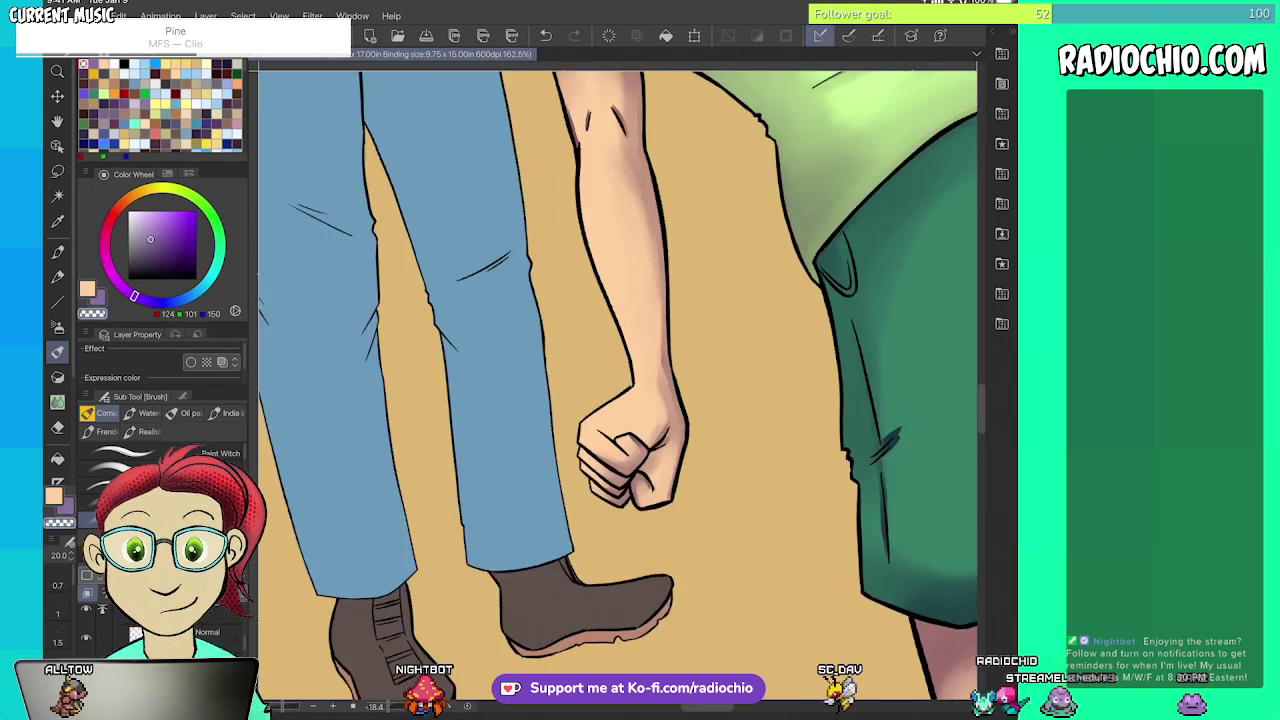
scroll(618, 386, "down", 1)
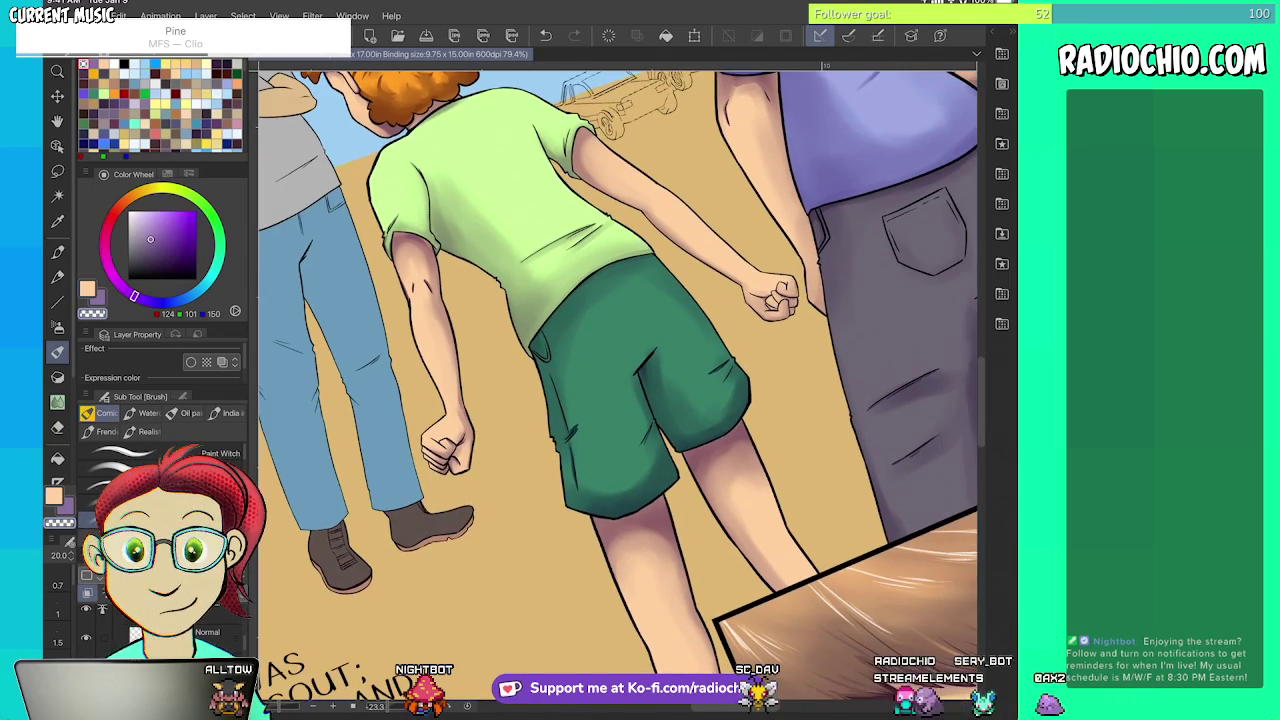
scroll(618, 386, "down", 3)
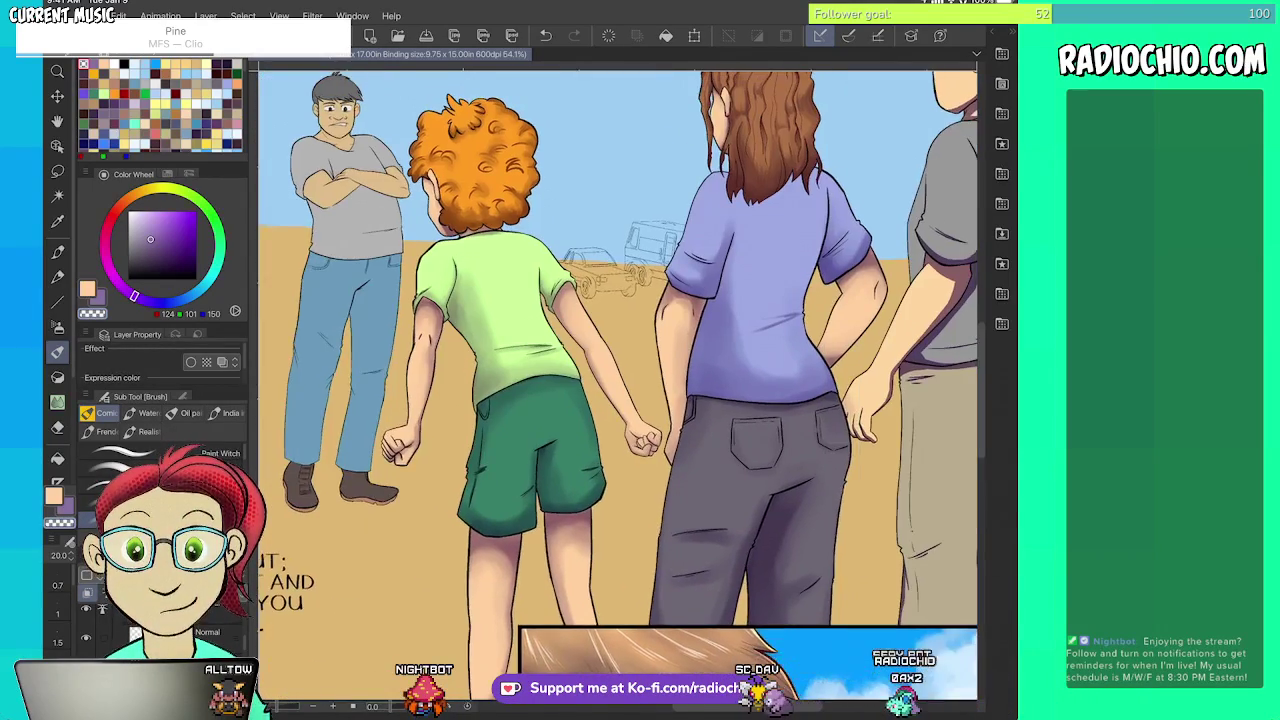
scroll(618, 386, "up", 3)
scroll(618, 386, "up", 3)
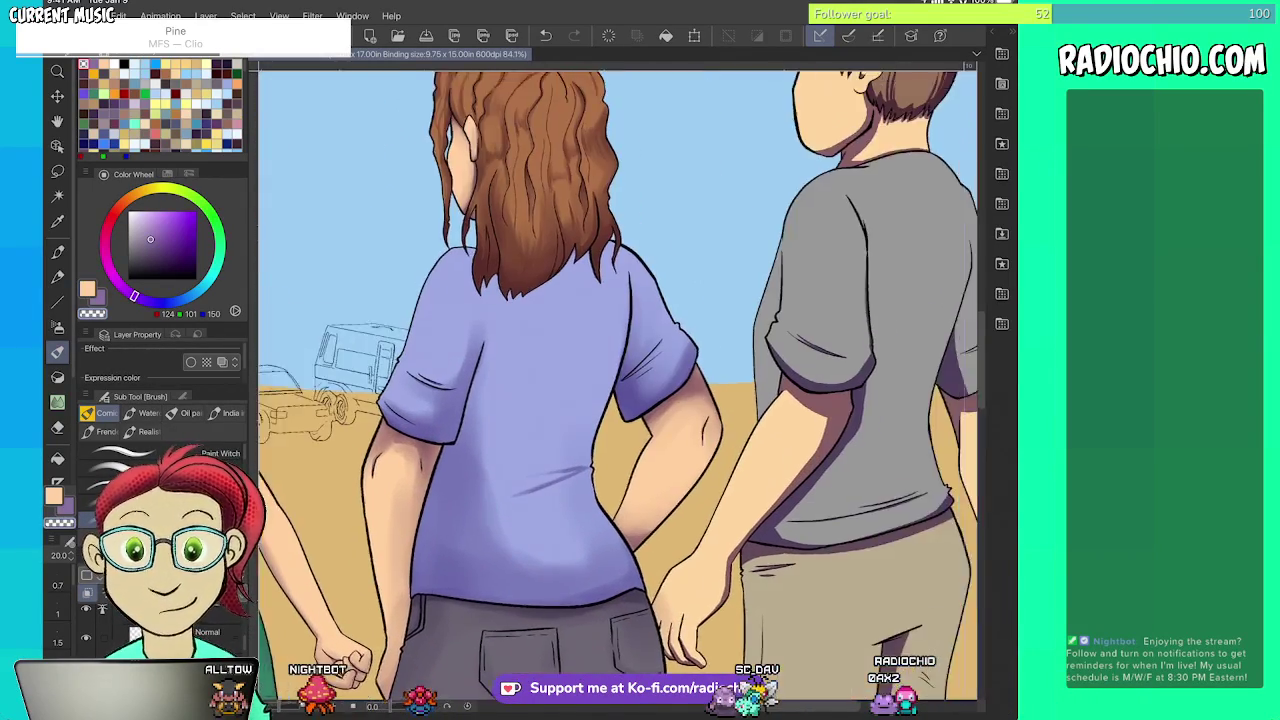
scroll(618, 386, "up", 1)
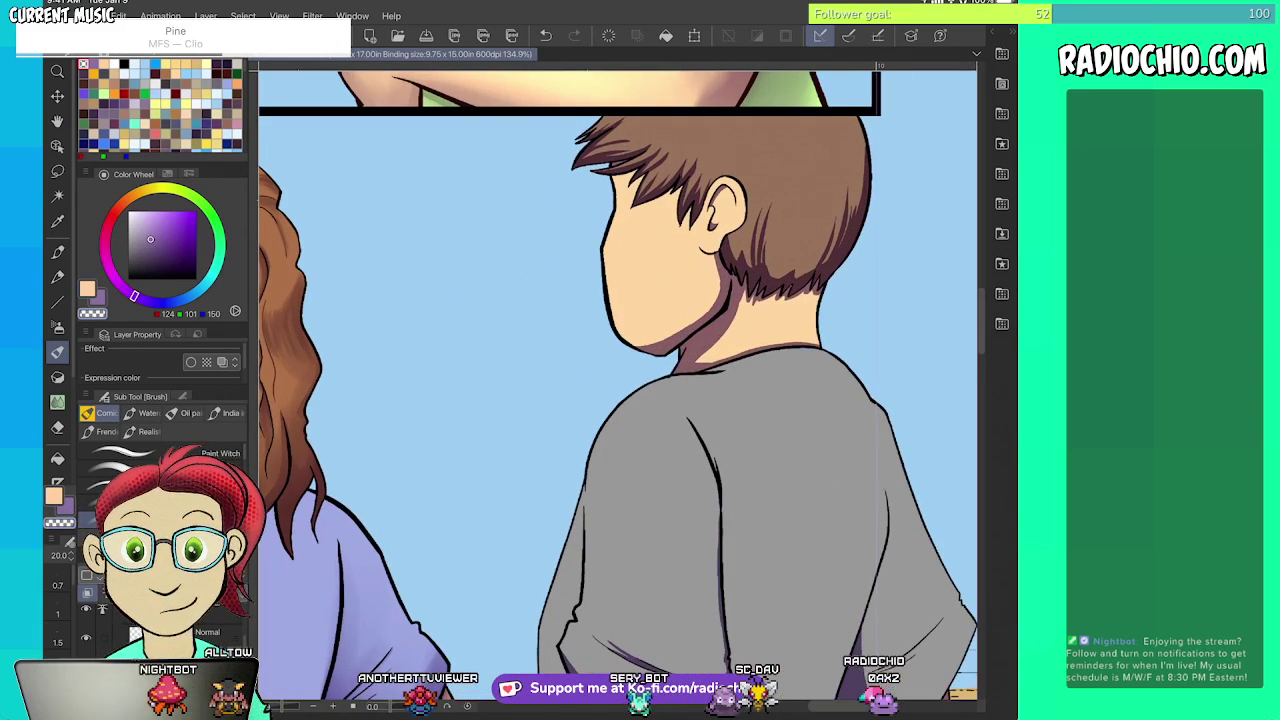
key("i")
key("b")
scroll(618, 386, "up", 3)
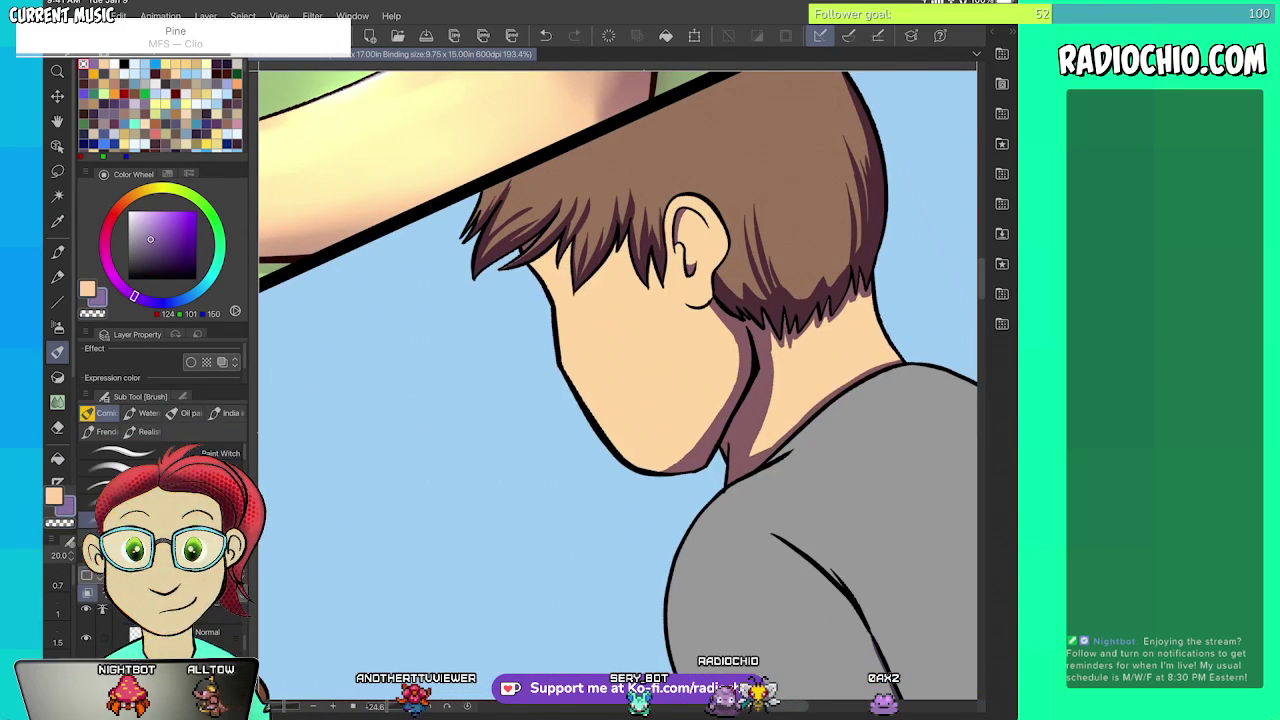
key("bracketright")
key("bracketright")
mouse_move(712, 304)
left_mouse_down()
mouse_move(738, 364)
mouse_move(712, 426)
mouse_move(670, 460)
left_mouse_up()
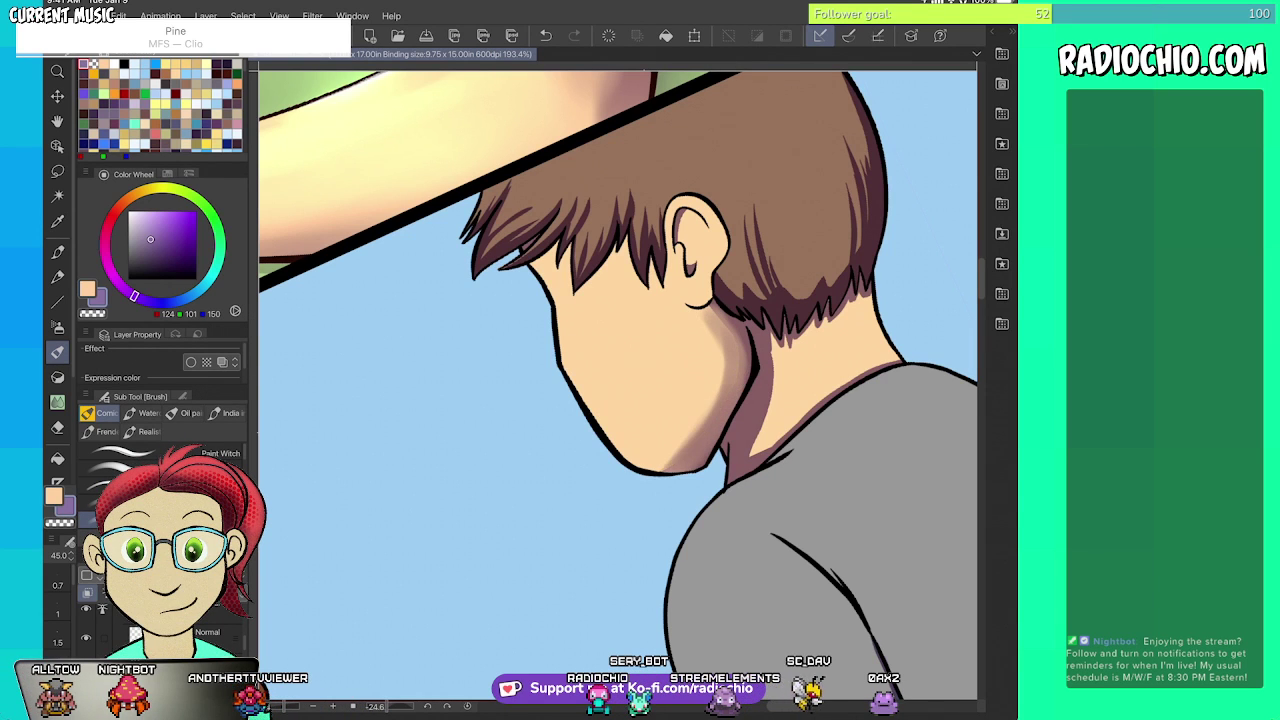
mouse_move(724, 320)
left_mouse_down()
mouse_move(751, 455)
mouse_move(605, 475)
mouse_move(716, 394)
left_mouse_up()
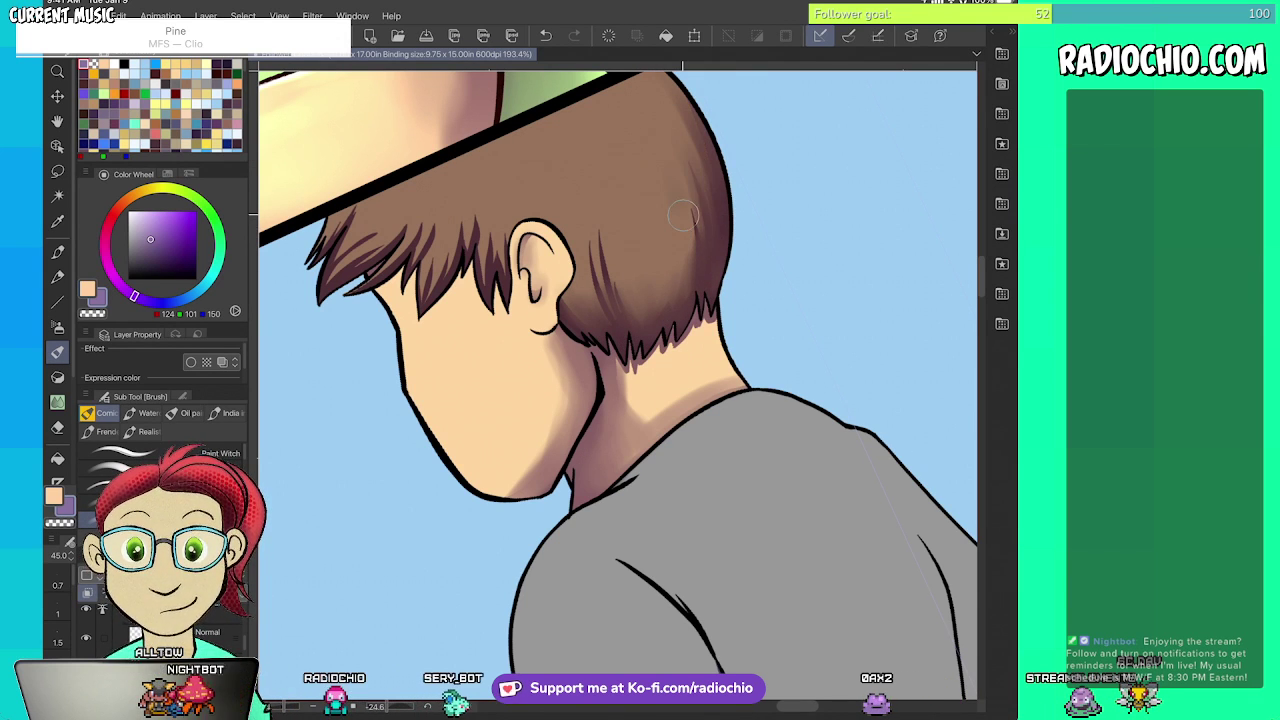
- Shade the brown hair softly around the back of the head and through the fringe in front of the ear
mouse_move(543, 275)
left_mouse_down()
mouse_move(706, 284)
mouse_move(707, 273)
left_mouse_up()
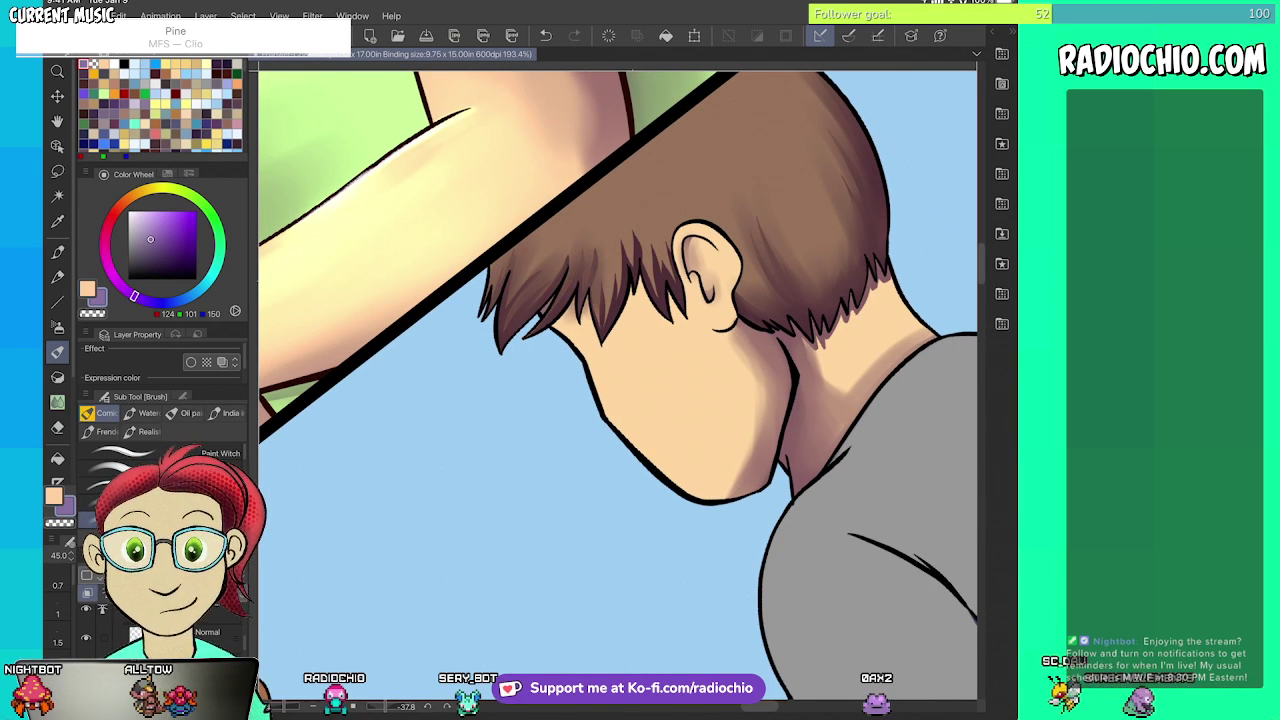
left_click_drag(601, 313, 622, 236)
mouse_move(634, 291)
left_mouse_down()
mouse_move(664, 299)
mouse_move(652, 224)
left_mouse_up()
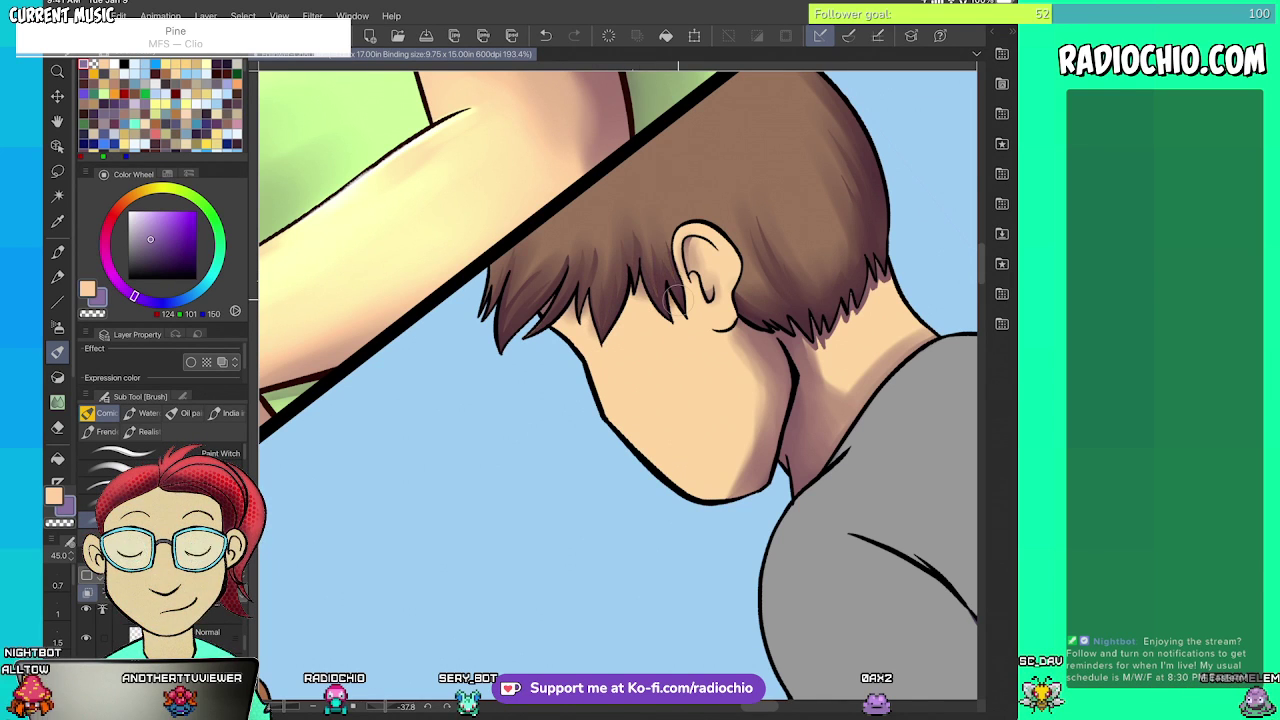
- Shade the grey shirt's left sleeve along its inner seam, folds and cuff with the brush at size 80
scroll(707, 265, "down", 4)
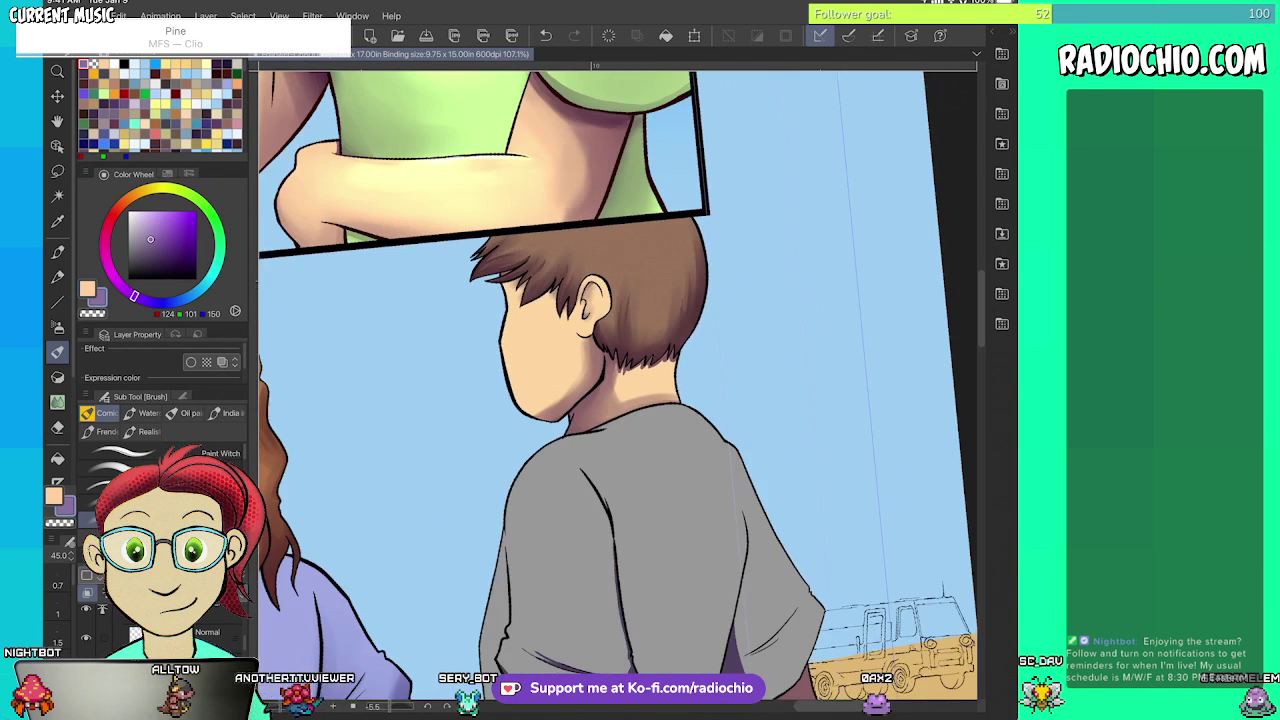
scroll(606, 266, "down", 1)
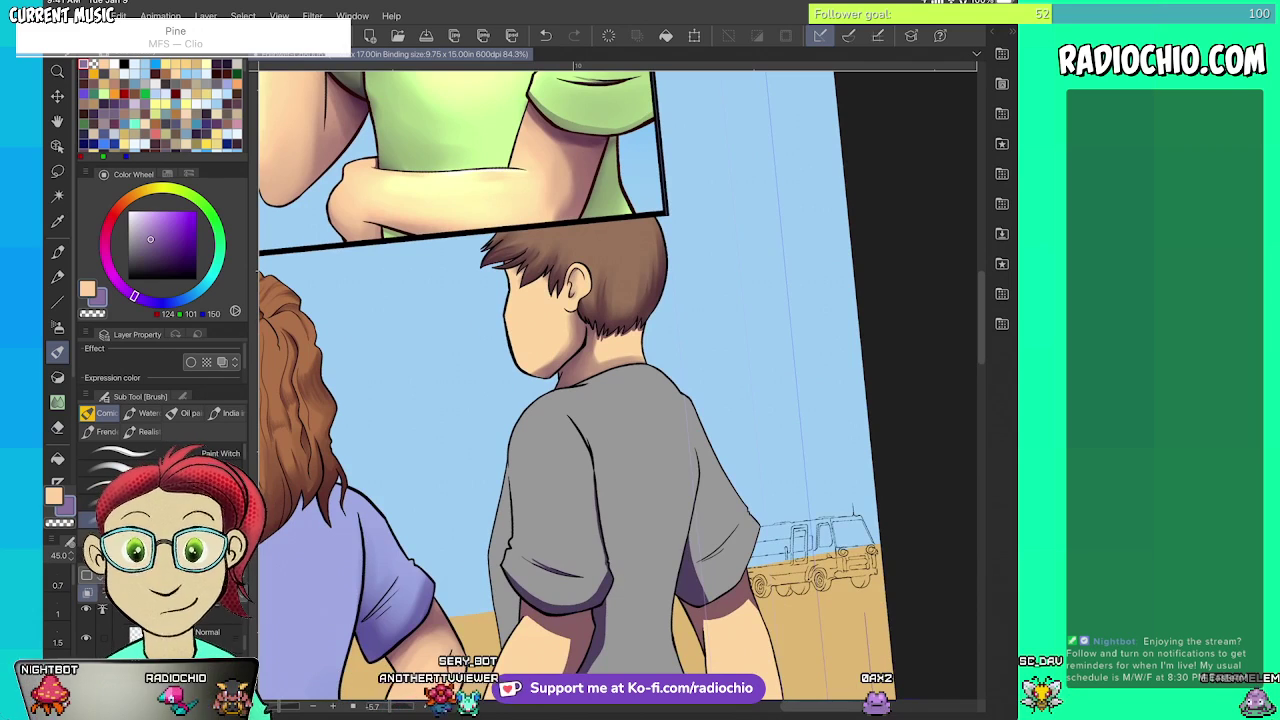
scroll(620, 400, "down", 2)
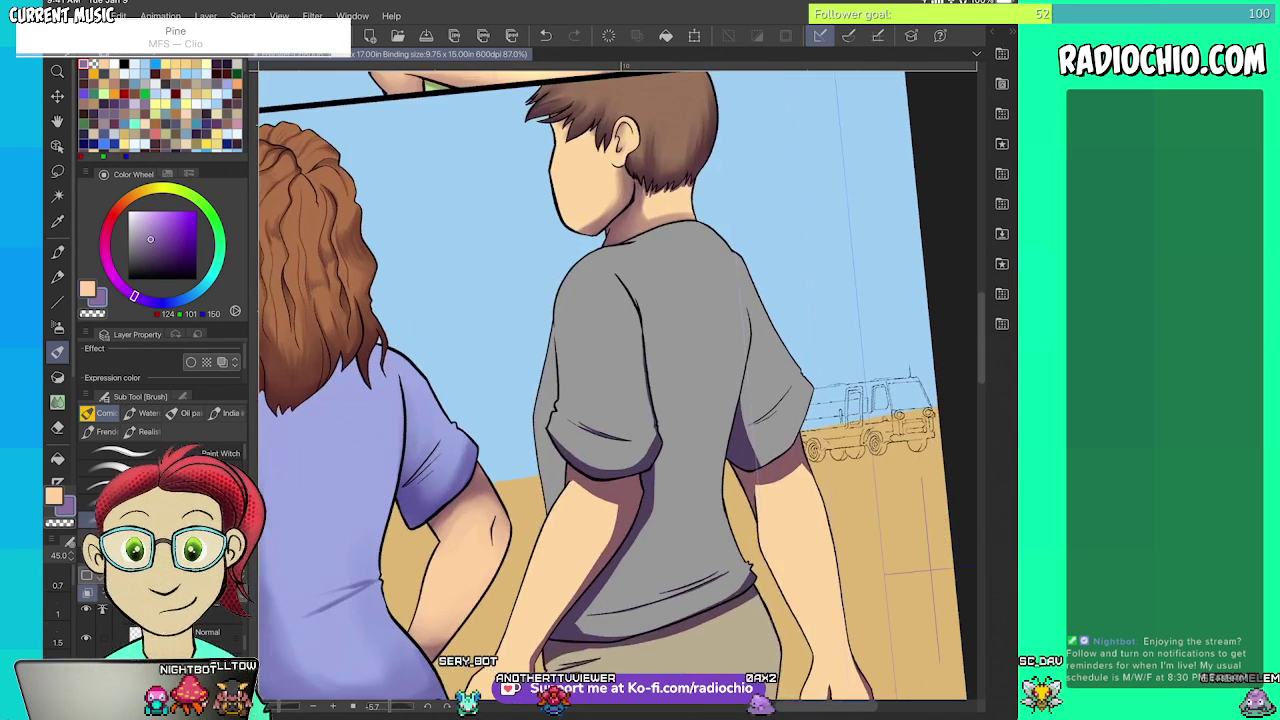
scroll(620, 400, "up", 3)
key("]")
key("]")
key("]")
left_click_drag(484, 442, 548, 490)
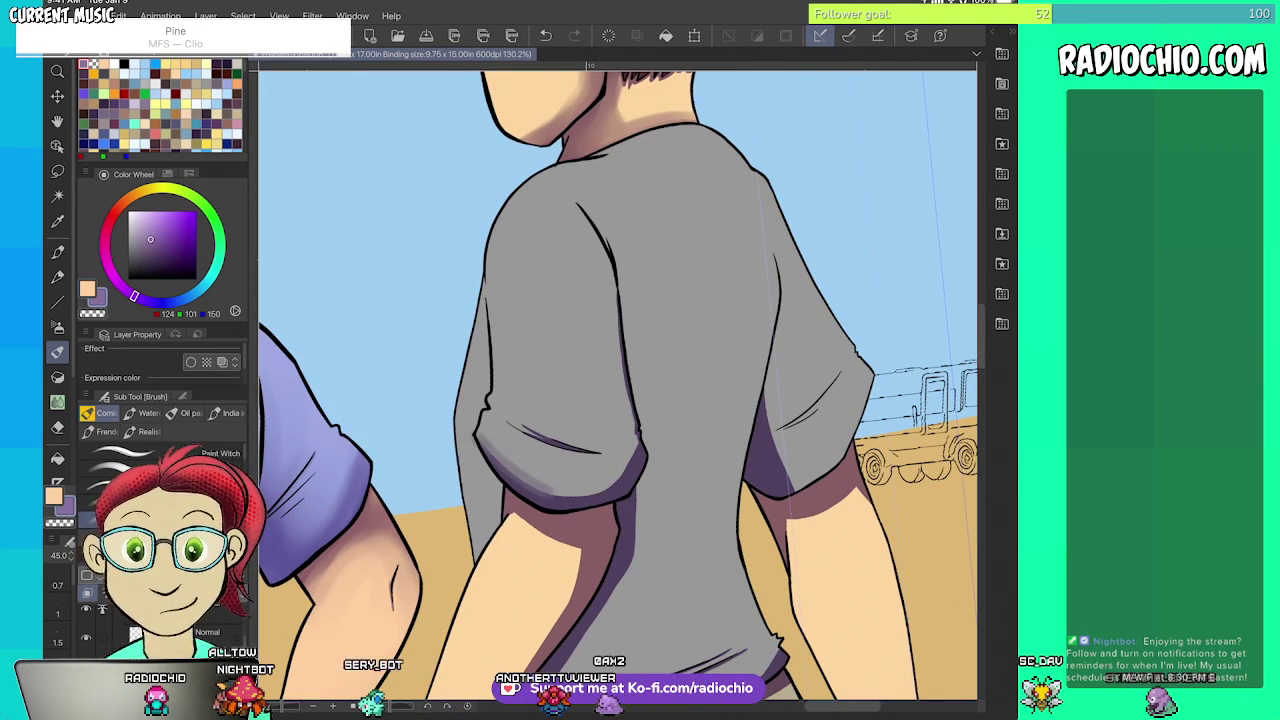
key("bracketright")
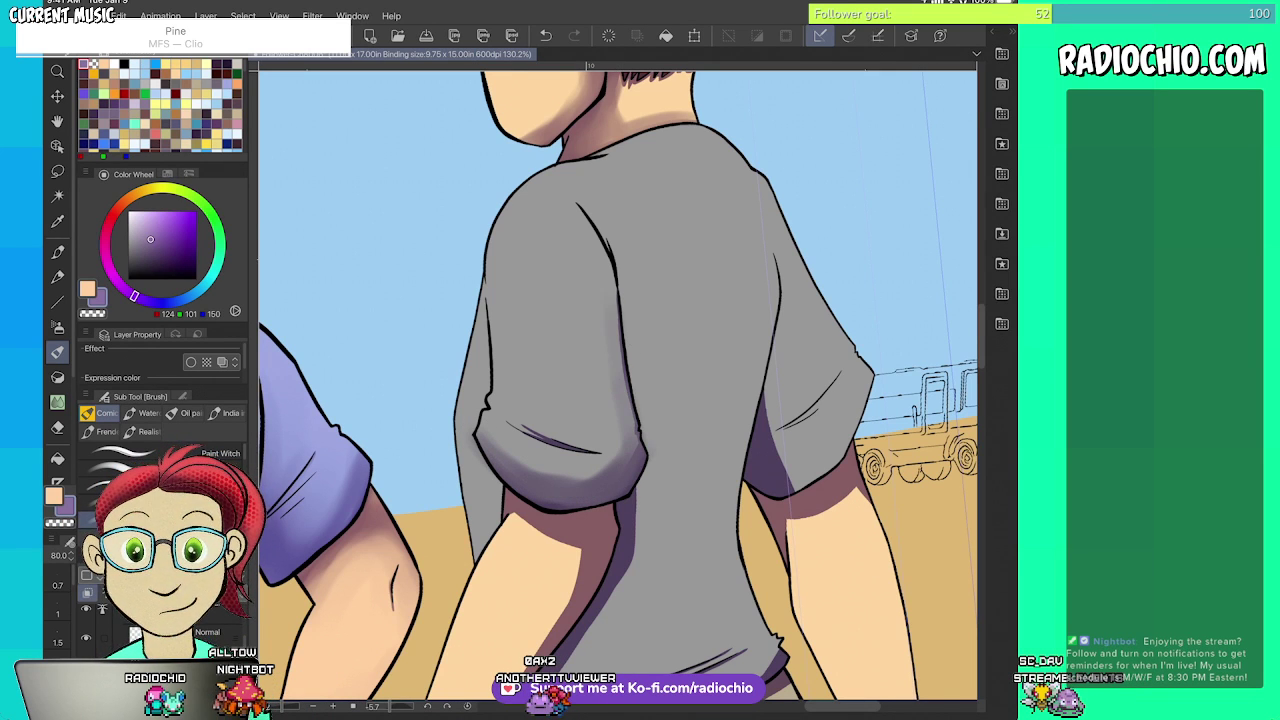
mouse_move(554, 187)
left_mouse_down()
mouse_move(620, 339)
mouse_move(627, 398)
left_mouse_up()
left_click_drag(534, 436, 634, 458)
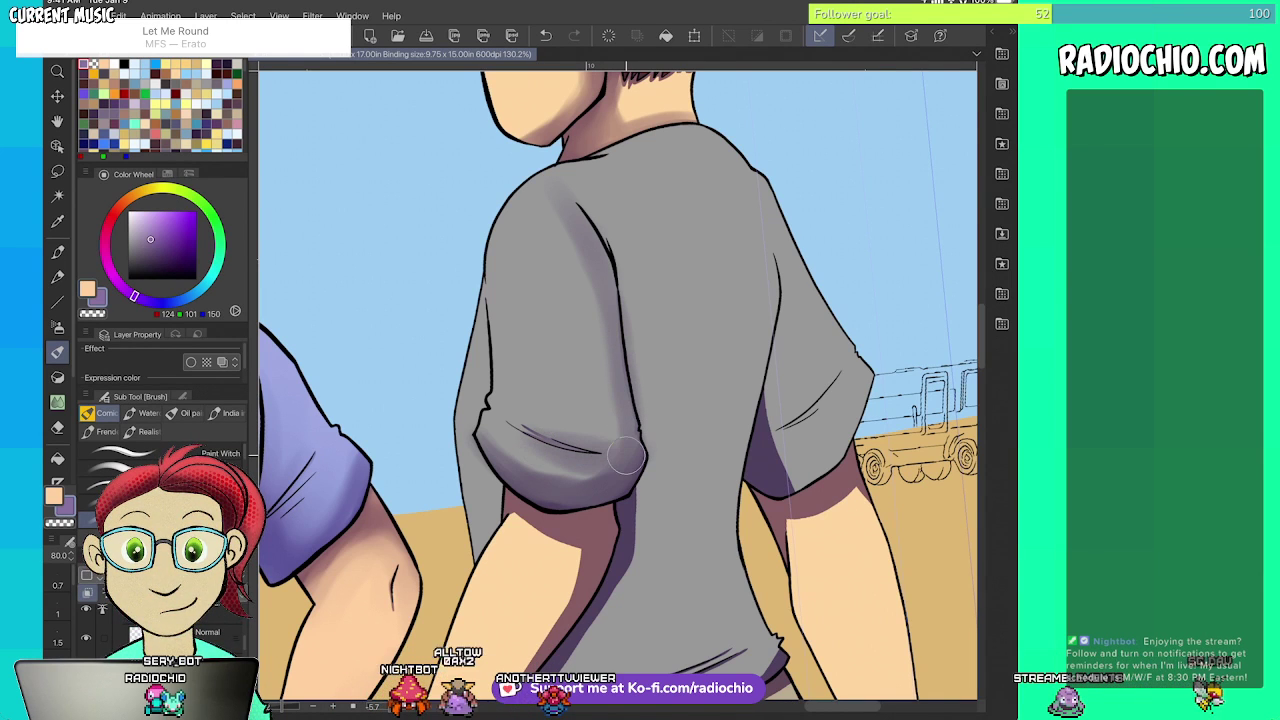
- Shade the grey shirt's right sleeve along the armhole seam, crease lines and cuff in soft purple
left_click_drag(640, 400, 509, 360)
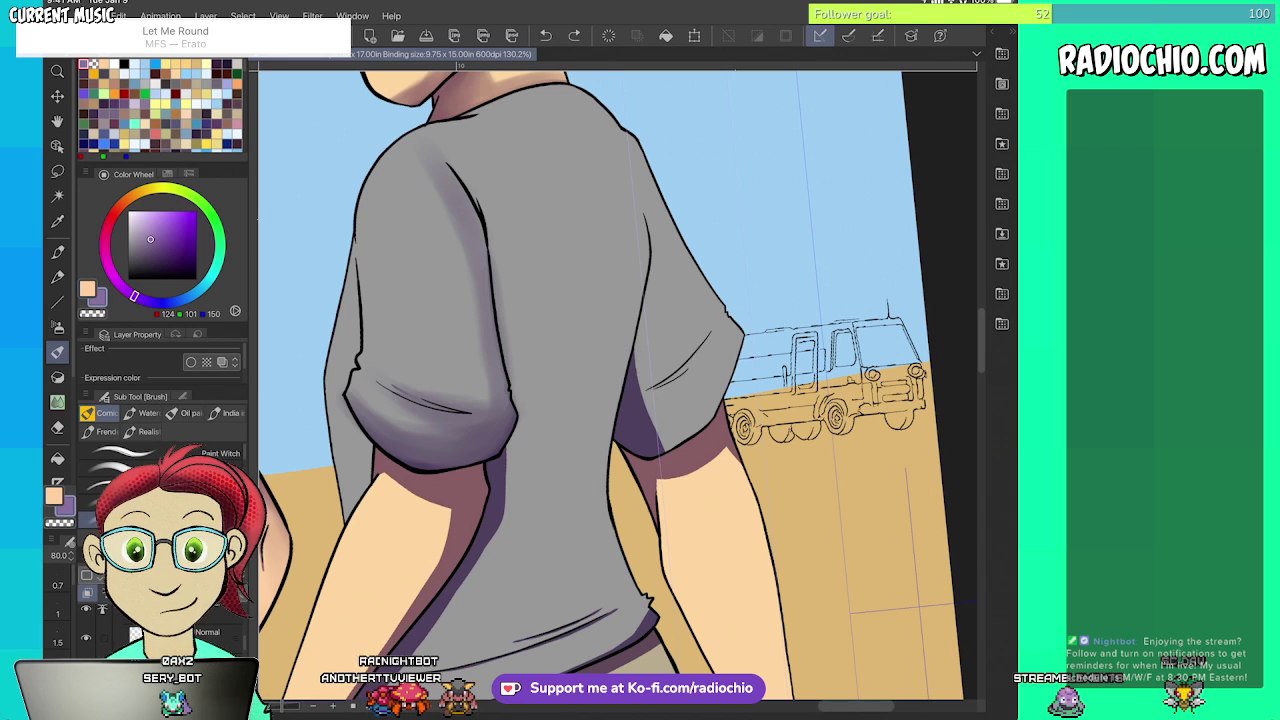
left_click_drag(640, 372, 643, 345)
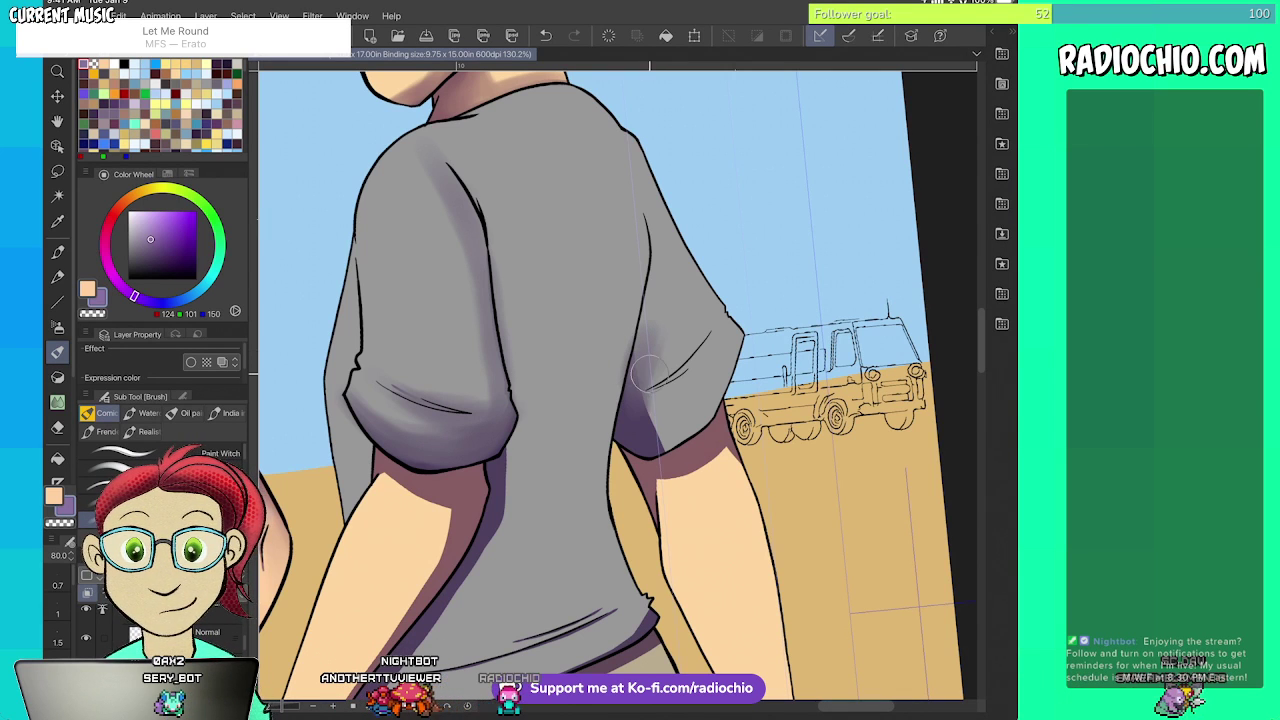
left_click_drag(730, 348, 673, 441)
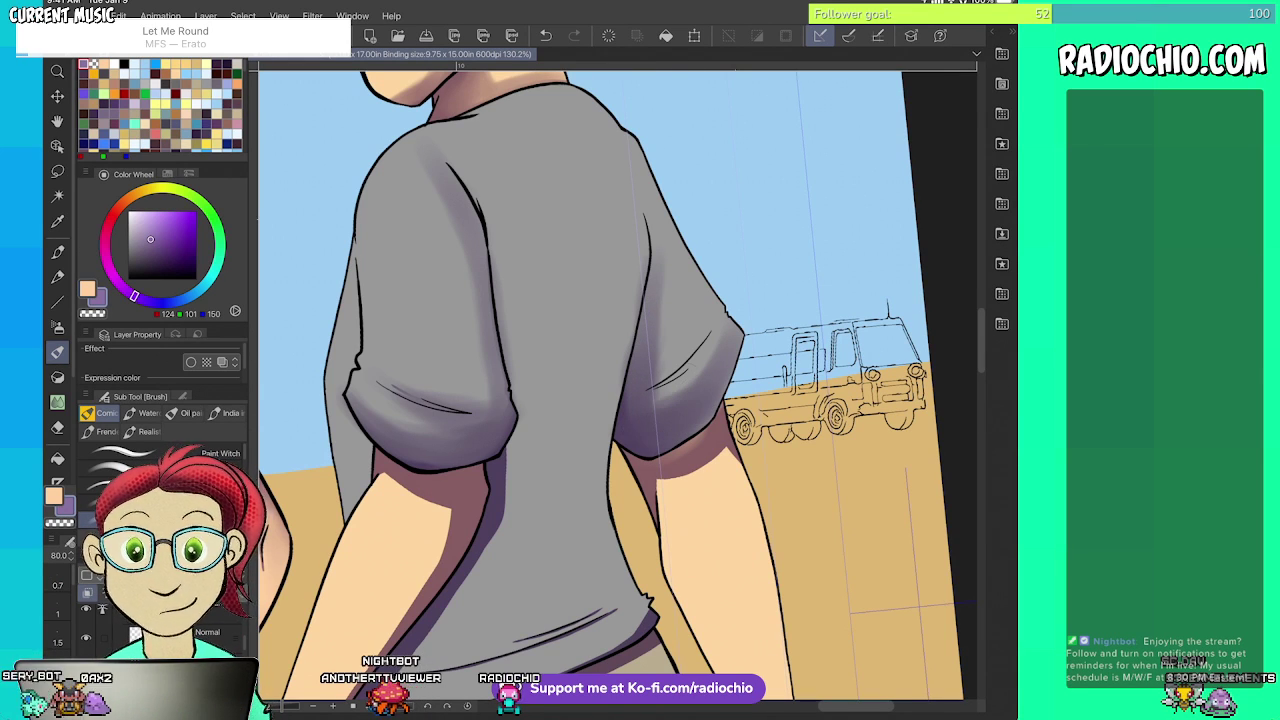
left_click_drag(704, 363, 660, 398)
- Enlarge the brush to size 125 and soften the shadow down the grey shirt's left side to the hem
mouse_move(600, 450)
left_mouse_down()
mouse_move(646, 303)
mouse_move(714, 290)
left_mouse_up()
key("bracketright")
key("bracketright")
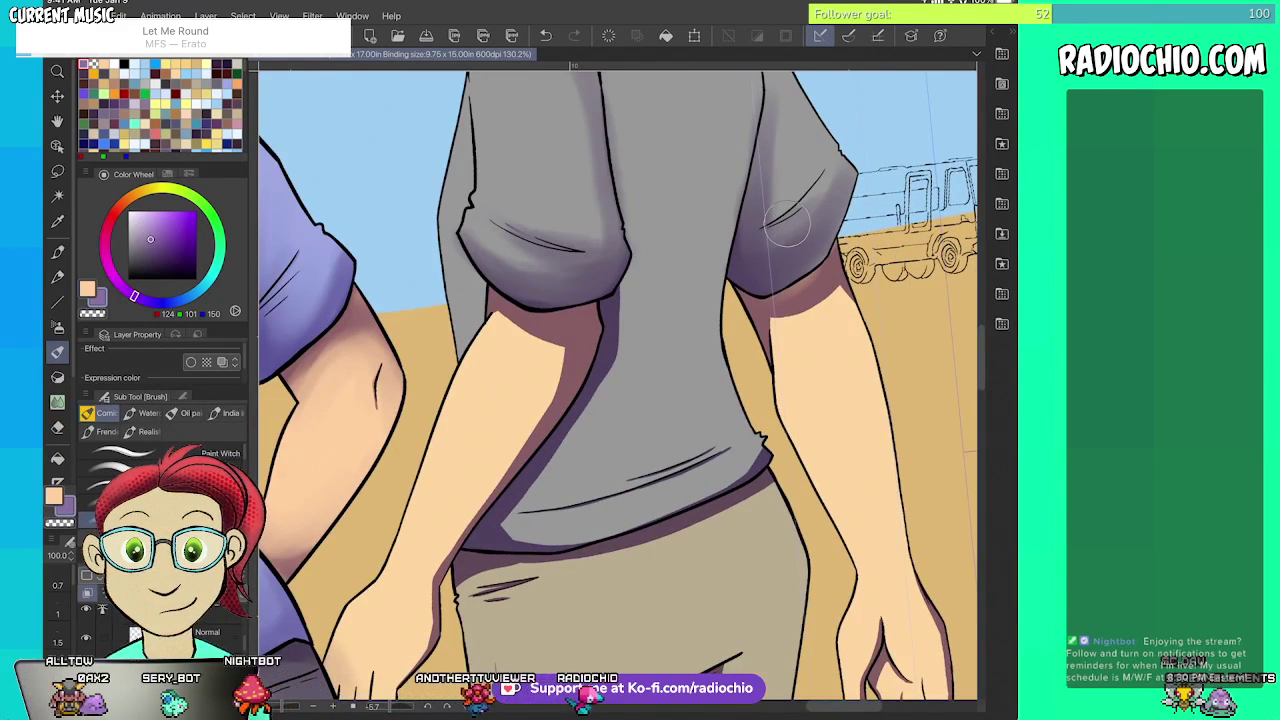
mouse_move(619, 289)
left_mouse_down()
mouse_move(601, 414)
mouse_move(597, 397)
mouse_move(548, 474)
mouse_move(556, 522)
mouse_move(592, 530)
mouse_move(519, 548)
left_mouse_up()
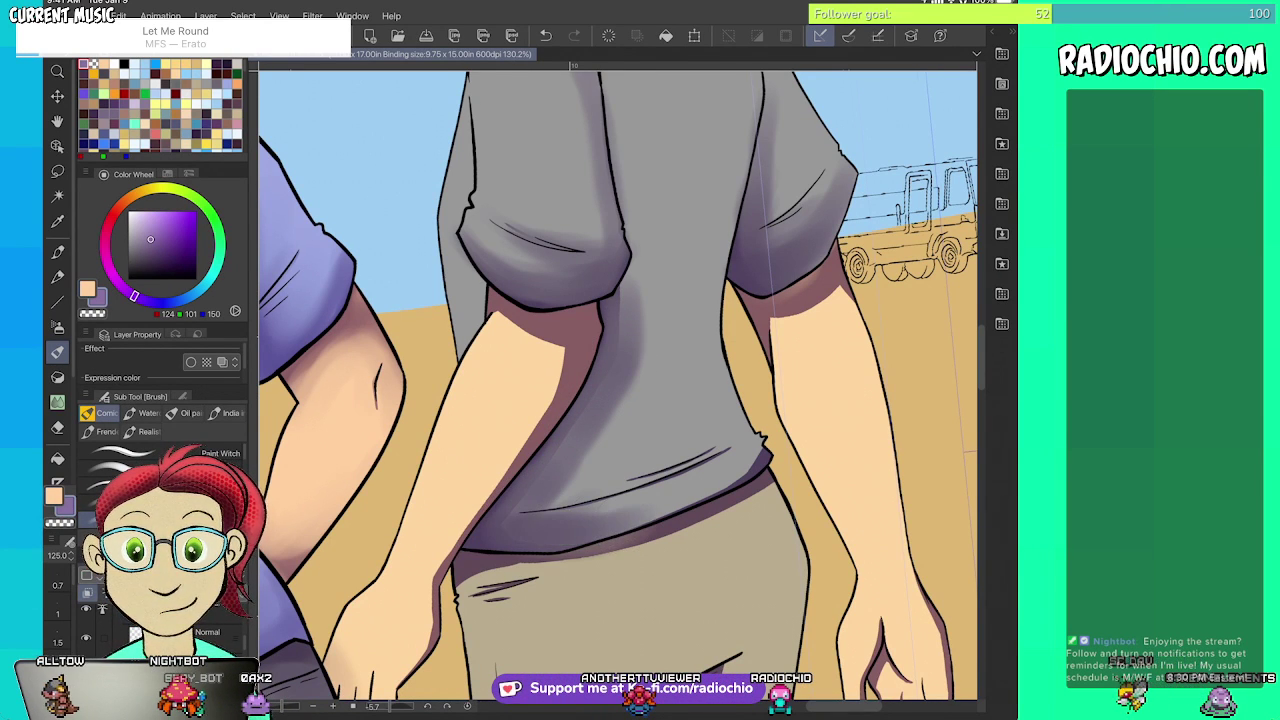
- Blend the purple shadow down the grey shirt's back, from beside the left sleeve cuff to the waist
scroll(600, 293, "down", 3)
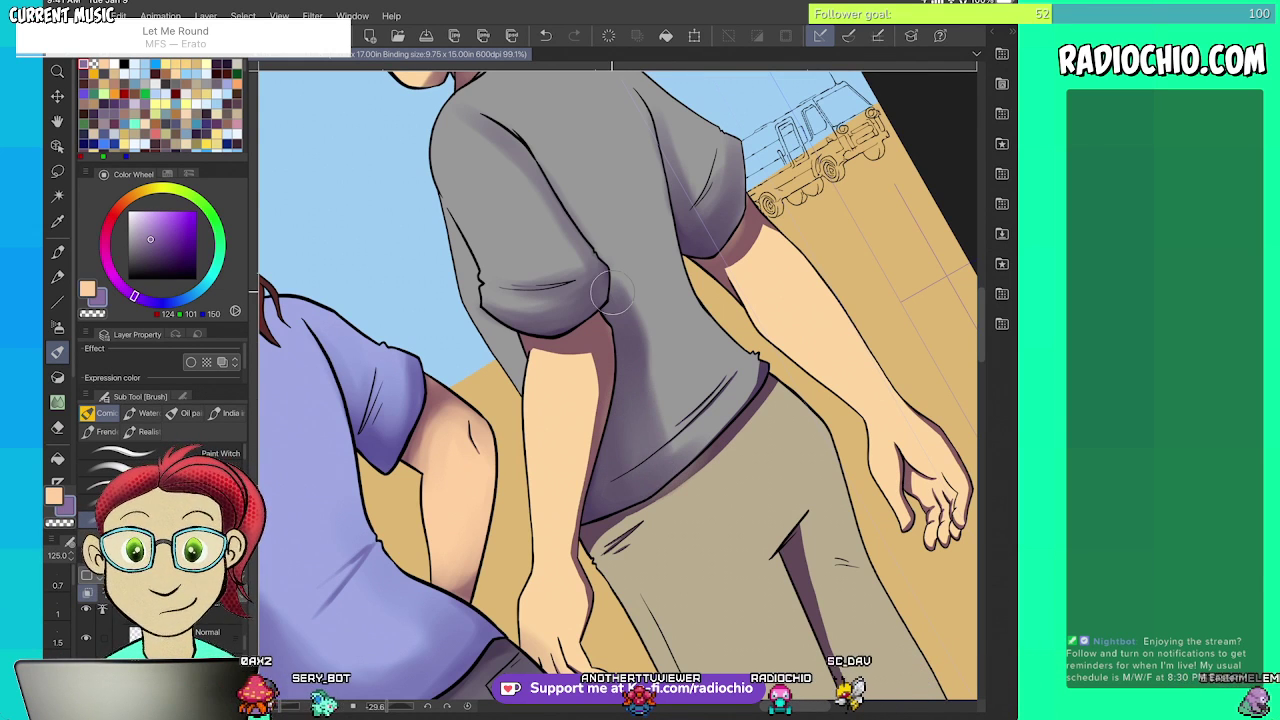
key("i")
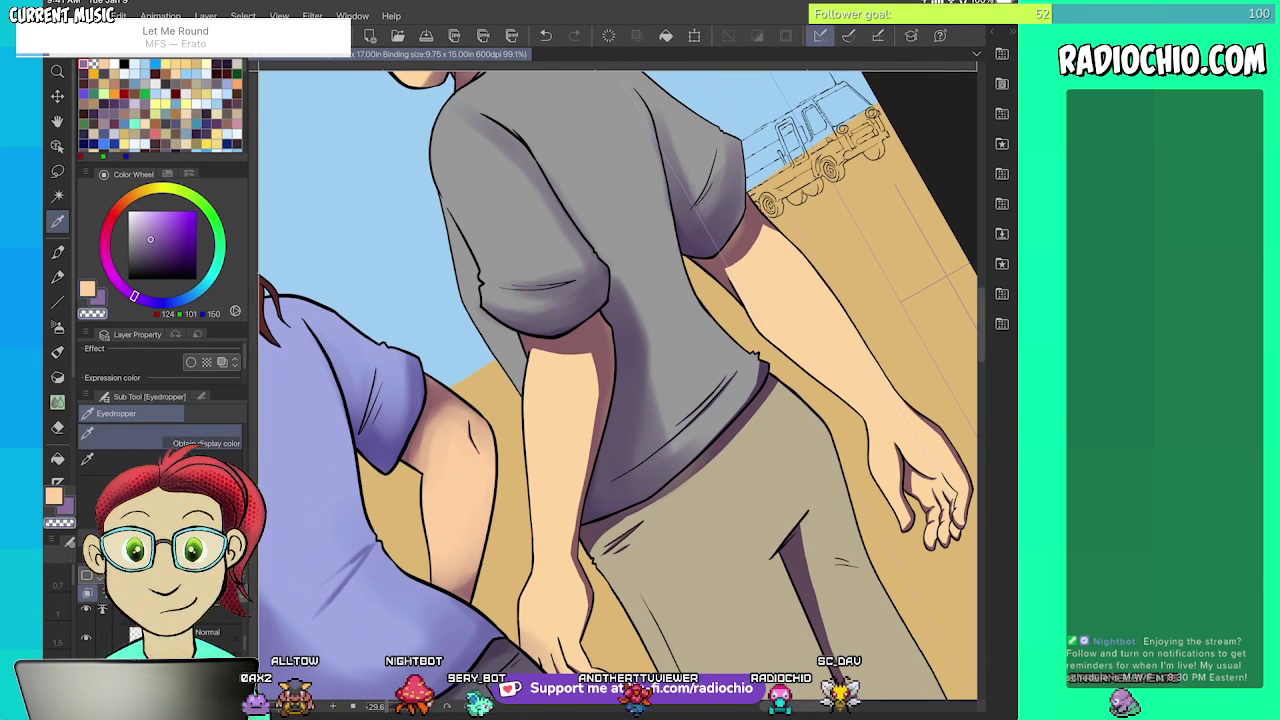
key("b")
left_click_drag(650, 332, 650, 406)
left_click_drag(630, 302, 634, 478)
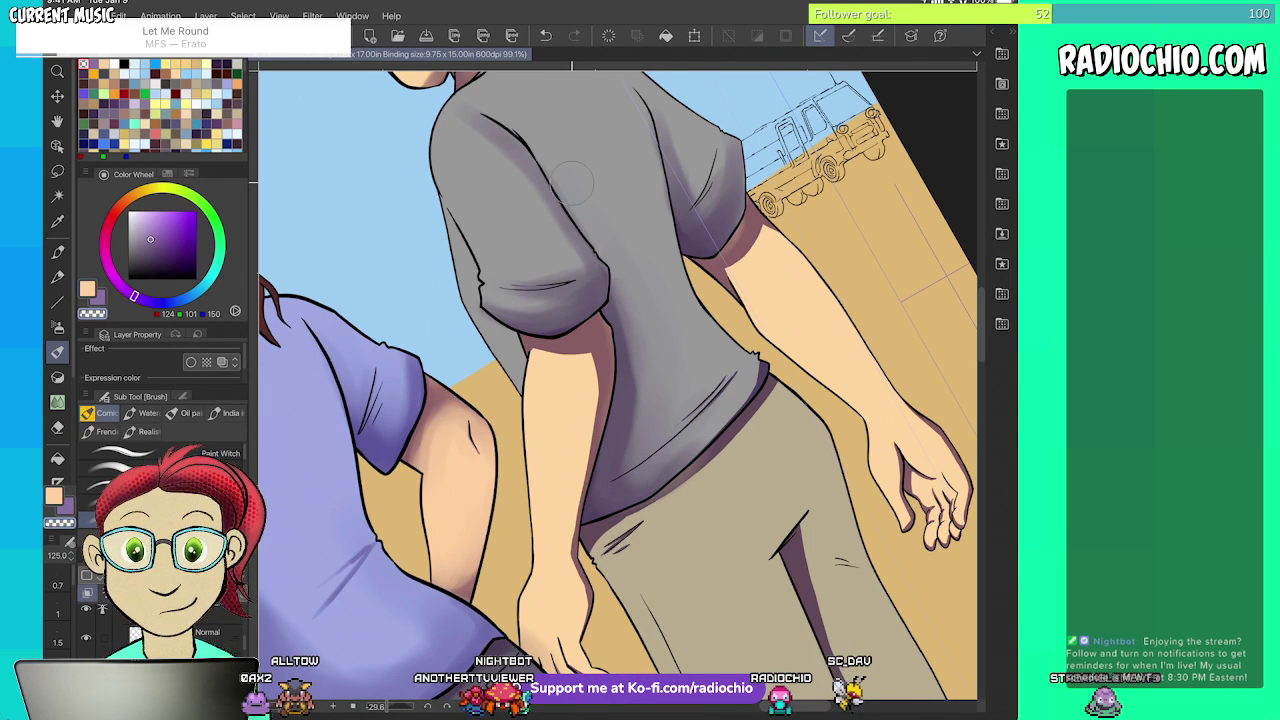
- Shade the grey shirt's hem band and soften the shadow it casts along the top of the beige trousers
scroll(640, 390, "up", 3)
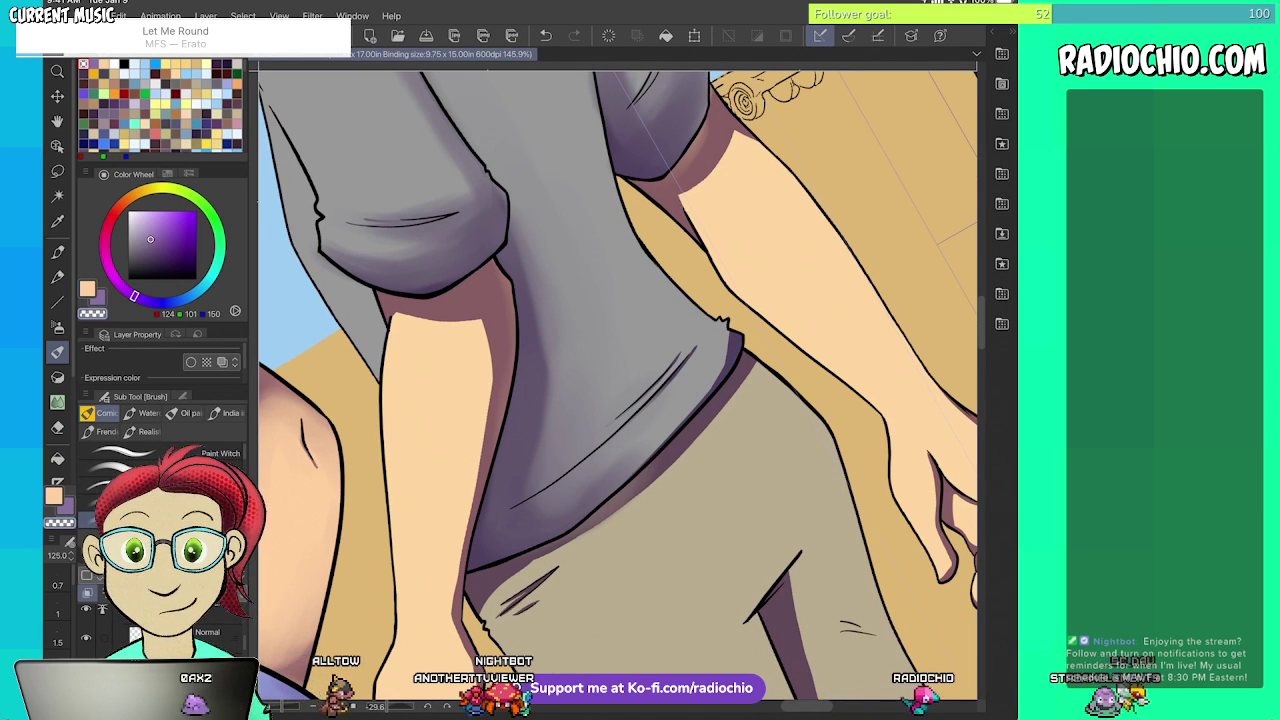
scroll(640, 385, "up", 2)
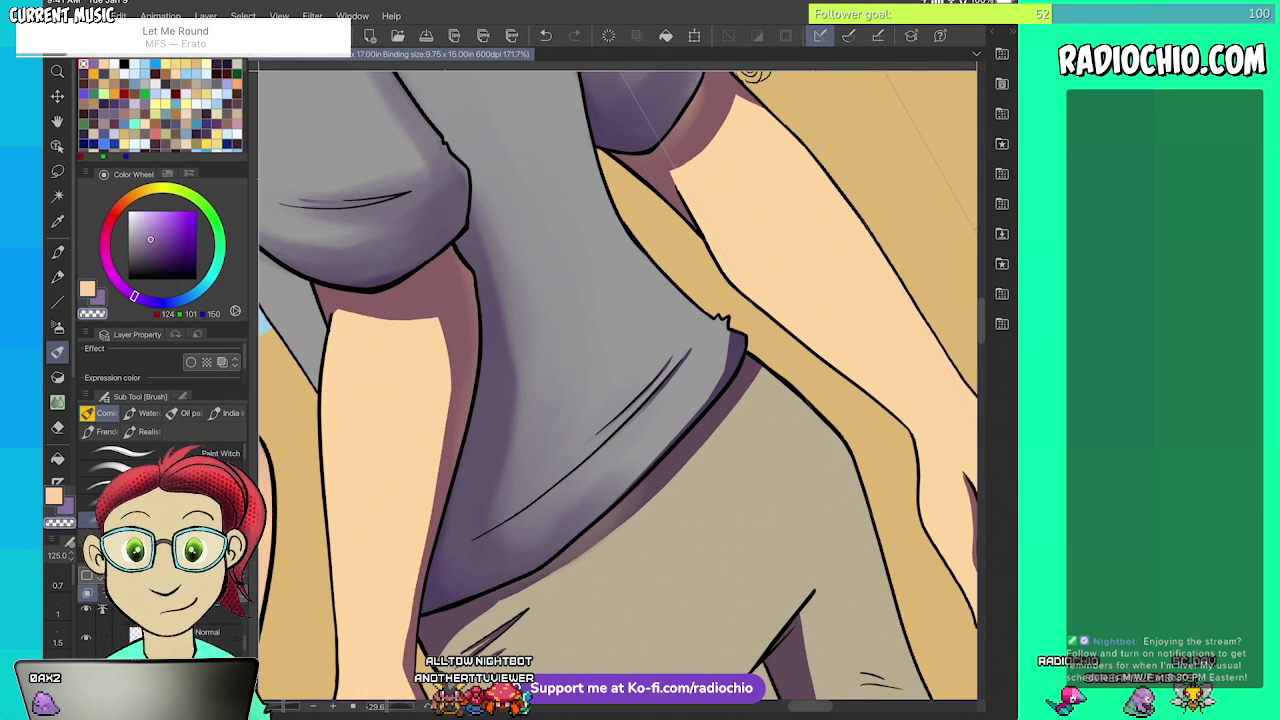
key("i")
key("x")
key("x")
key("b")
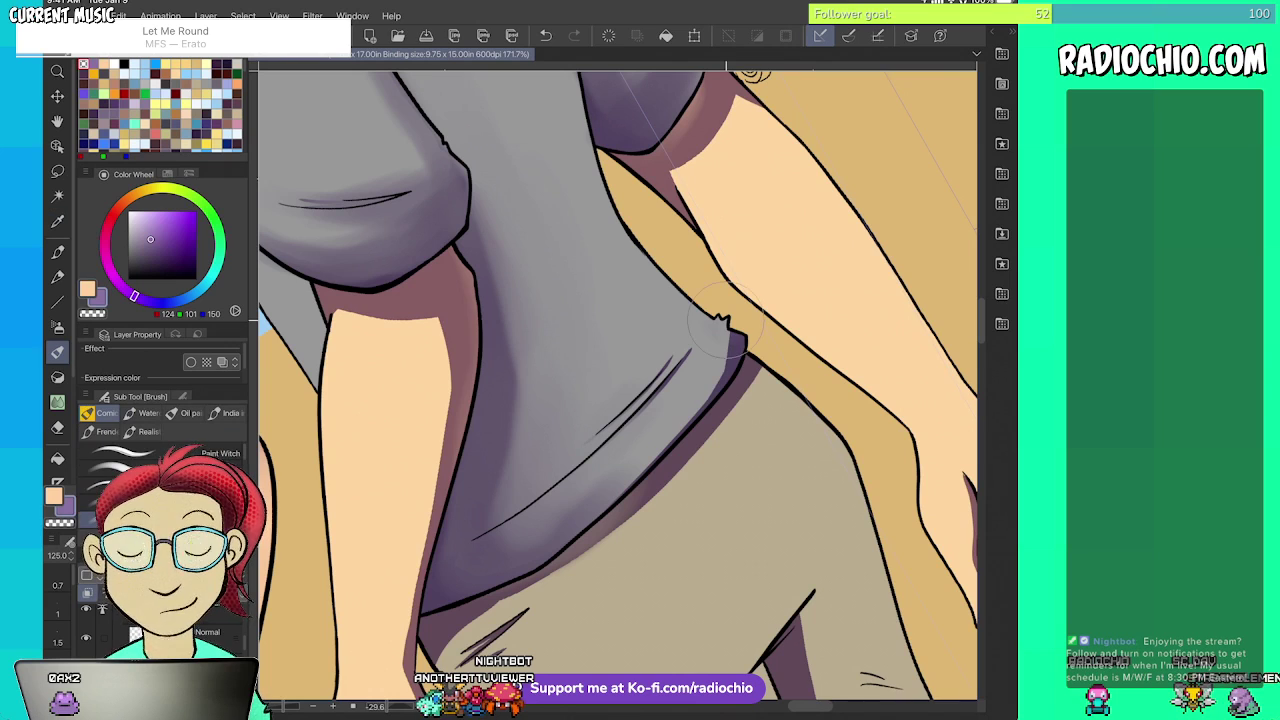
mouse_move(734, 345)
left_mouse_down()
mouse_move(710, 410)
mouse_move(676, 450)
left_mouse_up()
left_click_drag(582, 528, 642, 438)
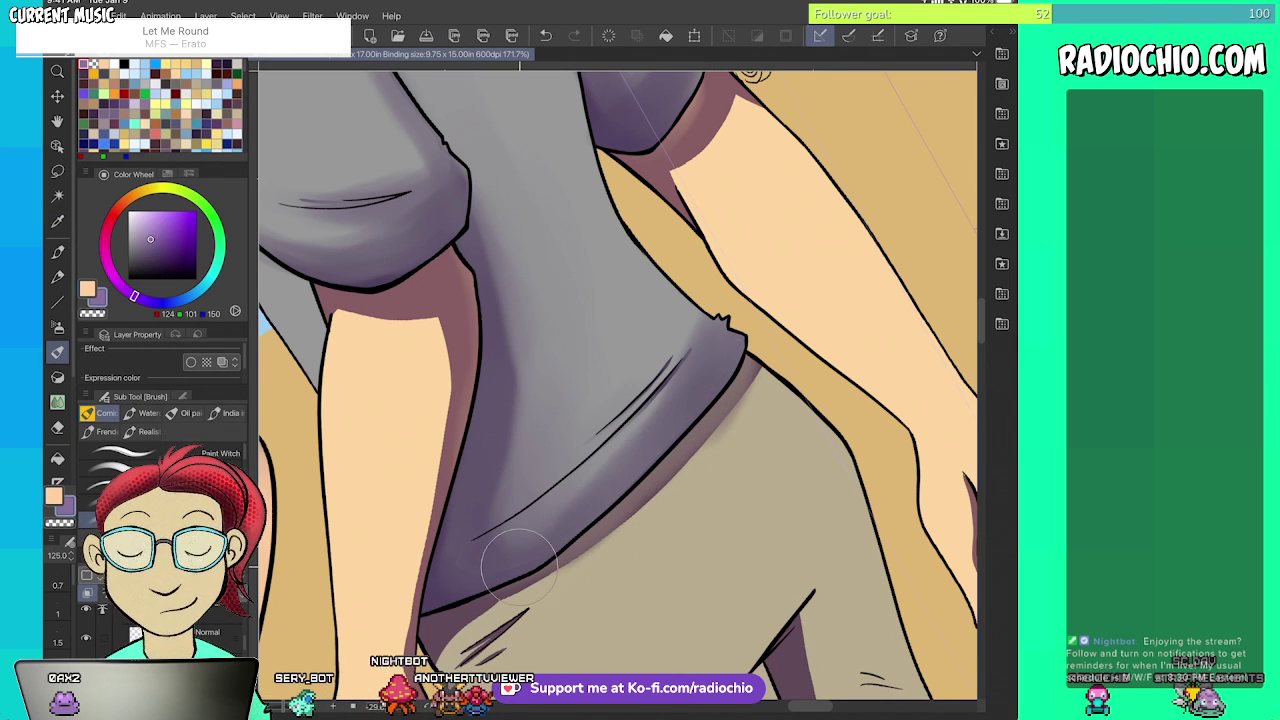
mouse_move(562, 580)
left_mouse_down()
mouse_move(478, 608)
mouse_move(459, 641)
left_mouse_up()
scroll(620, 390, "down", 4)
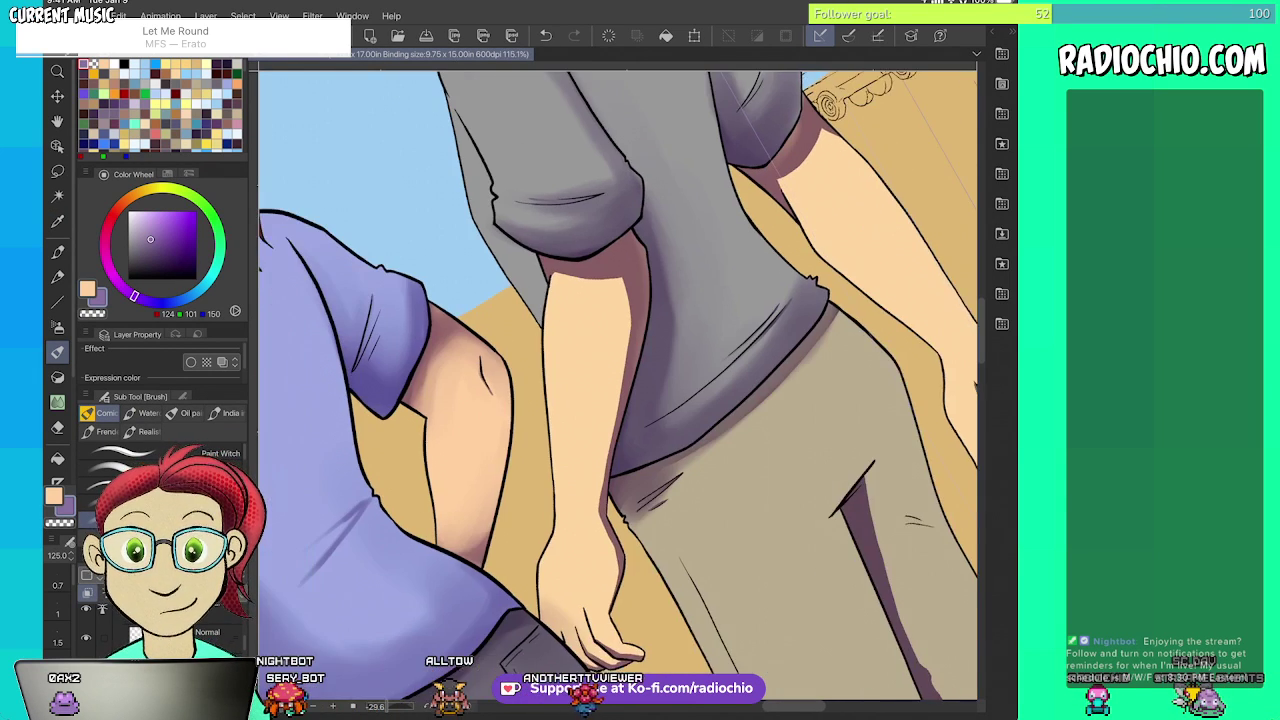
- Reduce the brush to size 70 and shade the left arm below the sleeve cuff and down its inner edge
scroll(620, 390, "up", 2)
left_click_drag(545, 275, 530, 315)
key("ctrl+z")
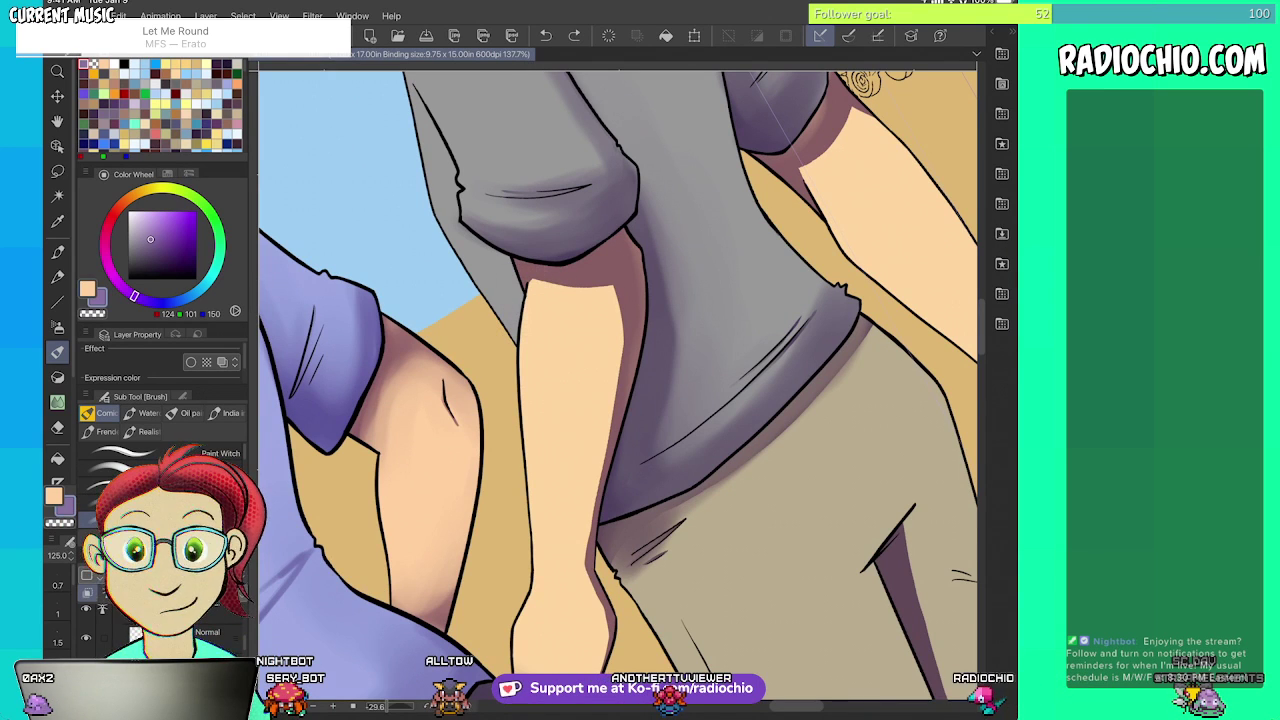
key("[")
key("[")
key("[")
key("[")
left_click_drag(528, 278, 529, 330)
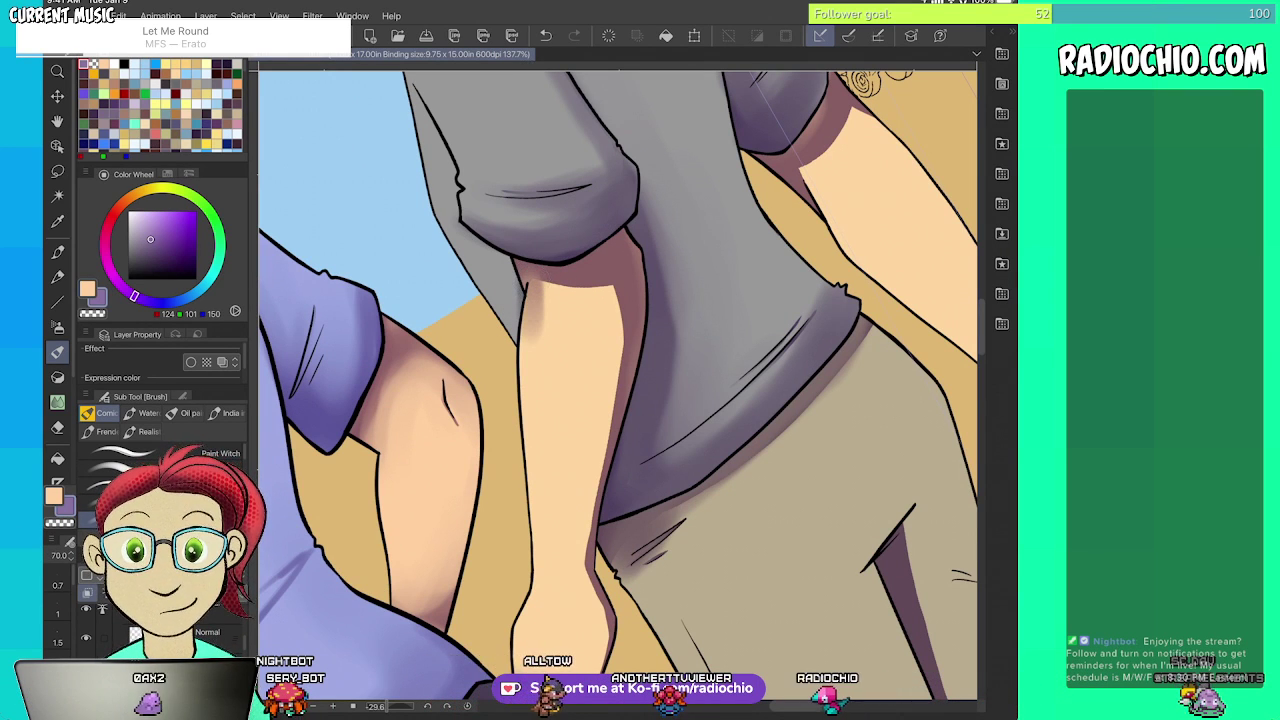
mouse_move(562, 284)
left_mouse_down()
mouse_move(614, 313)
mouse_move(601, 276)
mouse_move(612, 395)
mouse_move(617, 357)
mouse_move(603, 477)
left_mouse_up()
left_click_drag(600, 409, 600, 495)
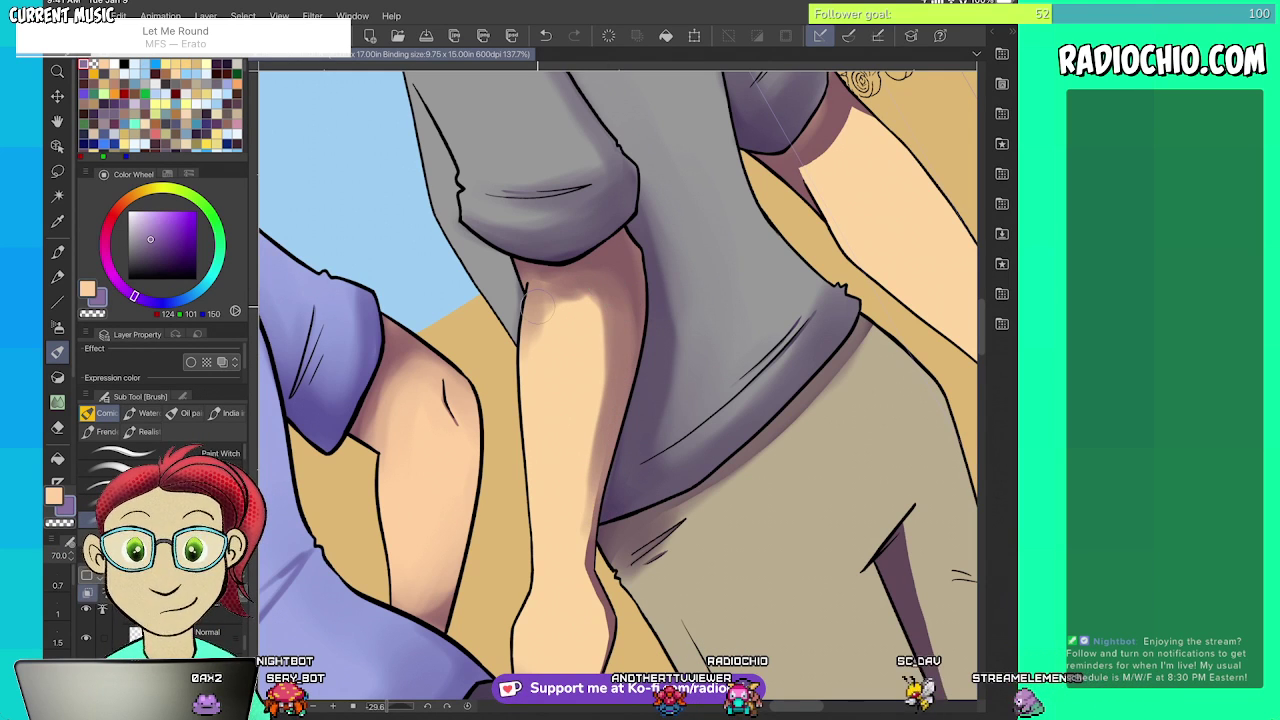
- Extend the soft purple shading along the left forearm past the wrist to the edge of the hand
mouse_move(590, 295)
left_mouse_down()
mouse_move(543, 318)
mouse_move(529, 275)
mouse_move(615, 310)
mouse_move(609, 283)
mouse_move(631, 316)
mouse_move(606, 363)
mouse_move(581, 558)
left_mouse_up()
mouse_move(584, 438)
left_mouse_down()
mouse_move(583, 570)
mouse_move(601, 632)
left_mouse_up()
left_click_drag(603, 680, 654, 470)
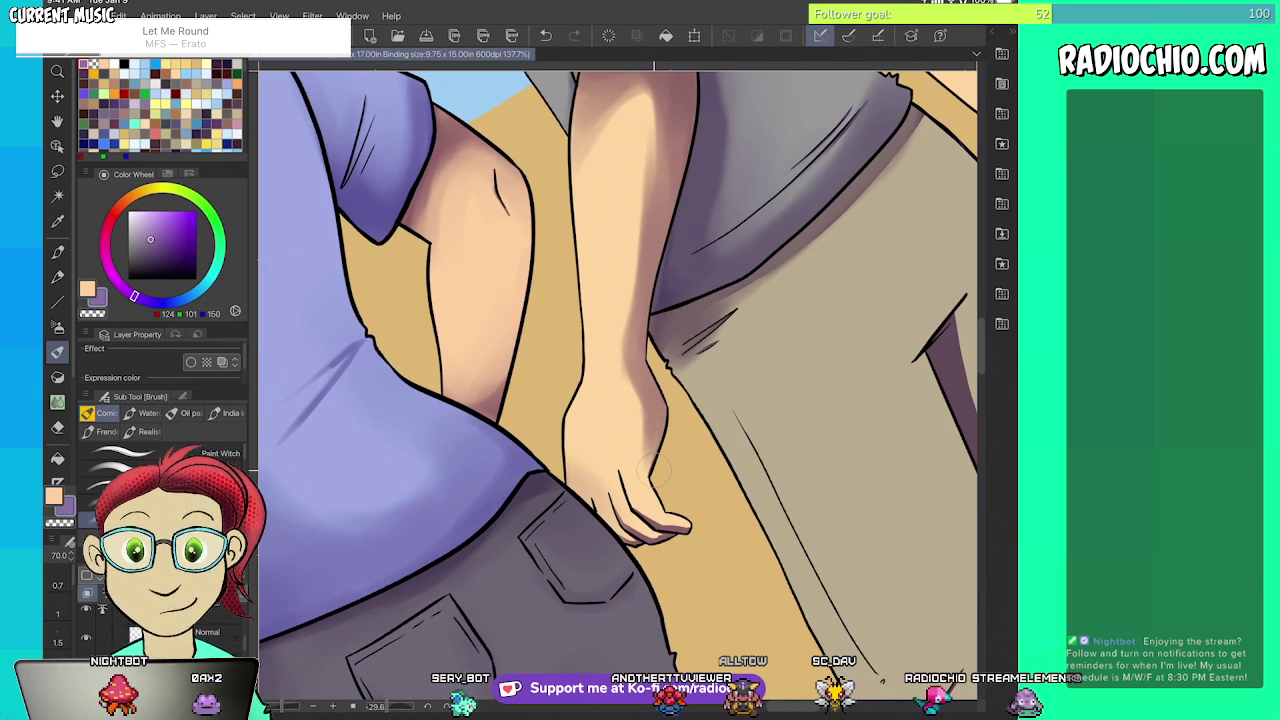
- Blend the left forearm's shadow edge into the skin tone from the elbow to the wrist
scroll(618, 390, "up", 3)
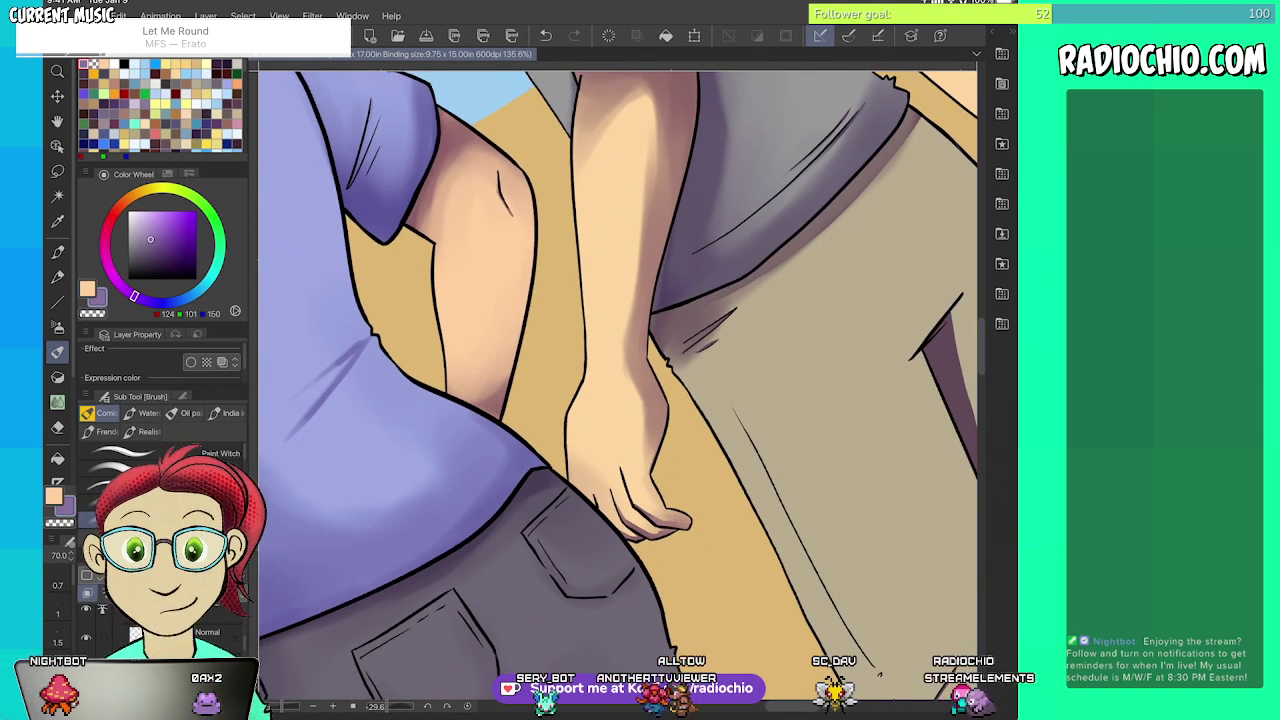
left_click(590, 275, "alt")
left_click_drag(542, 278, 598, 204)
left_click_drag(582, 204, 618, 272)
left_click_drag(616, 222, 597, 460)
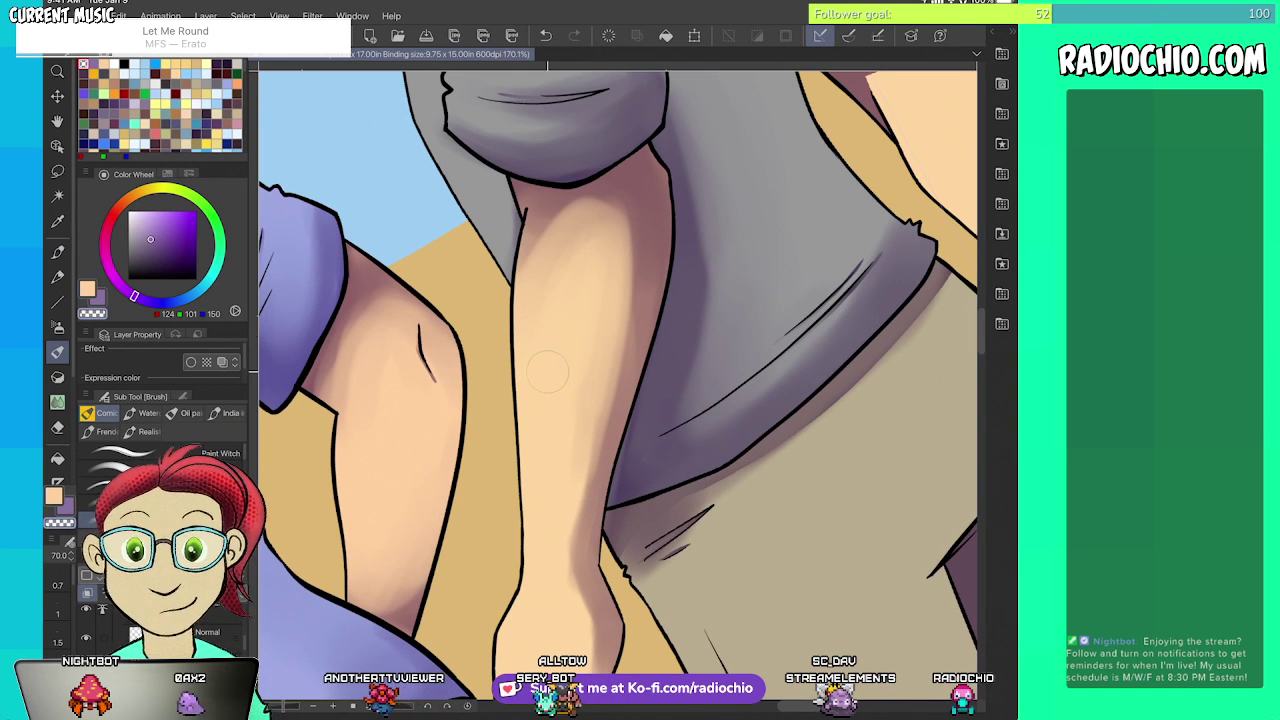
left_click_drag(620, 285, 563, 568)
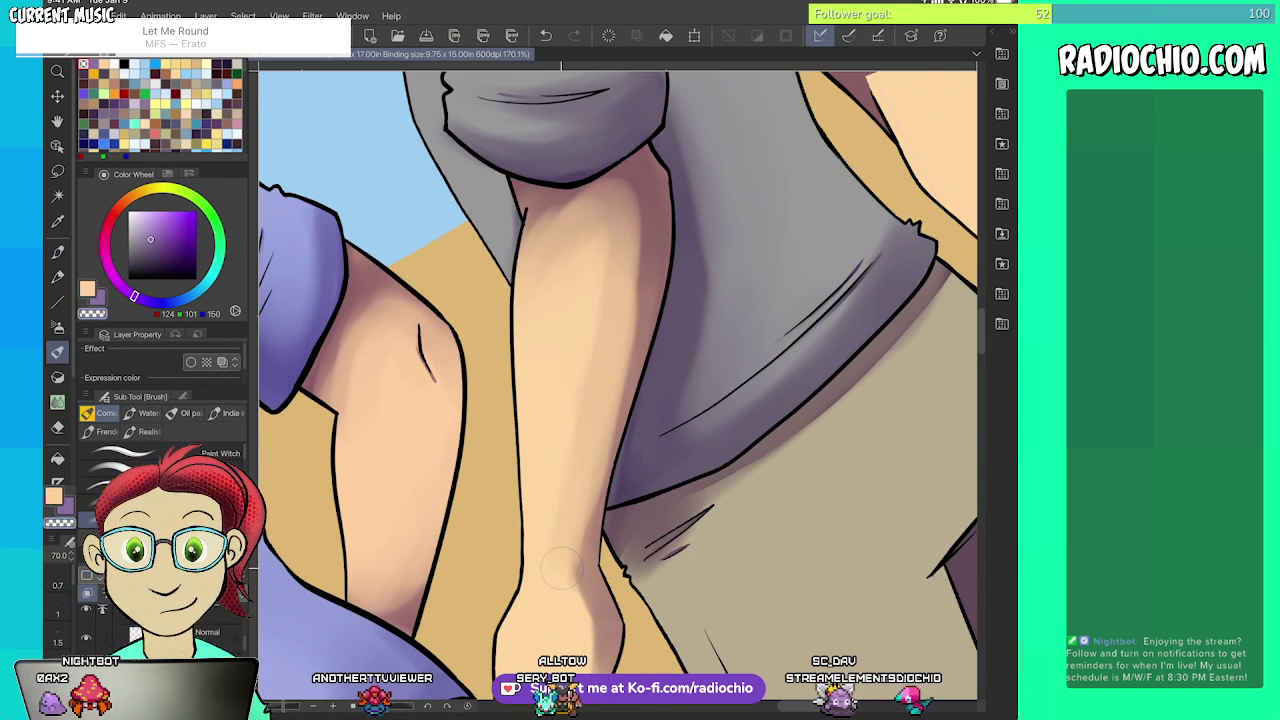
- Soften the shading on the grey-shirted figure's left hand, across its back and along the wrist edge
scroll(617, 390, "down", 5)
scroll(545, 370, "up", 5)
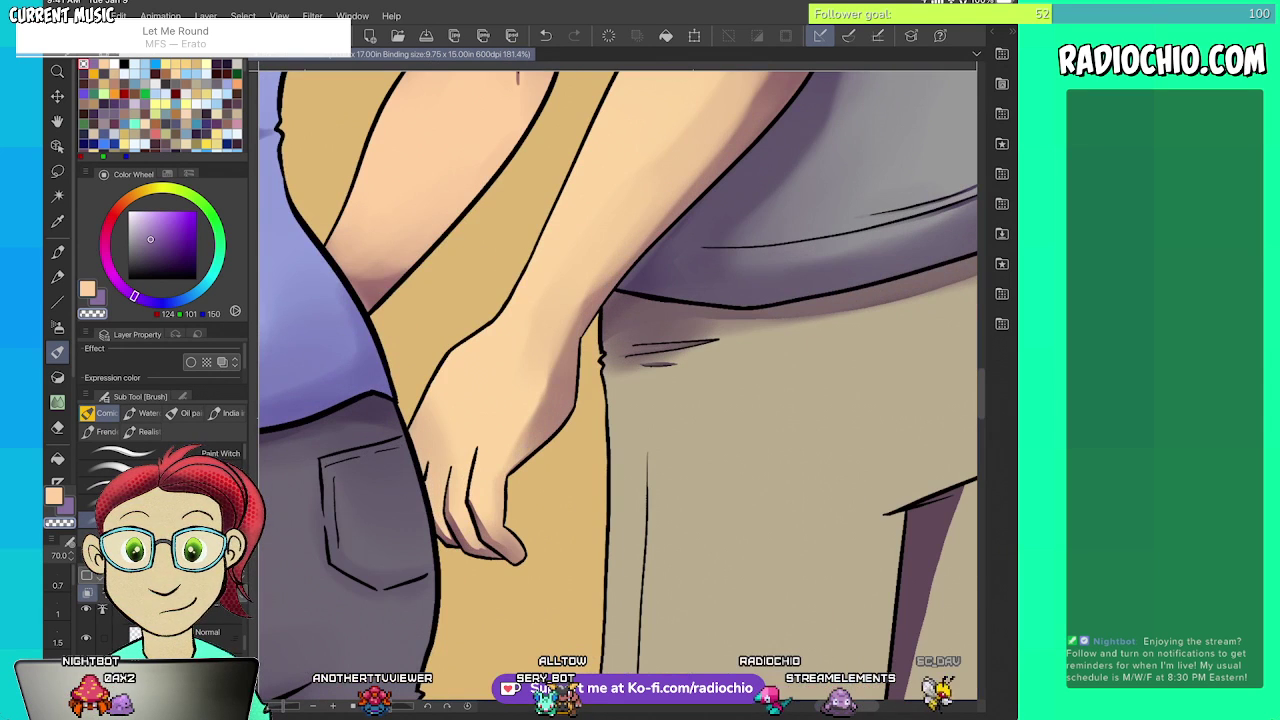
left_click_drag(540, 364, 530, 408)
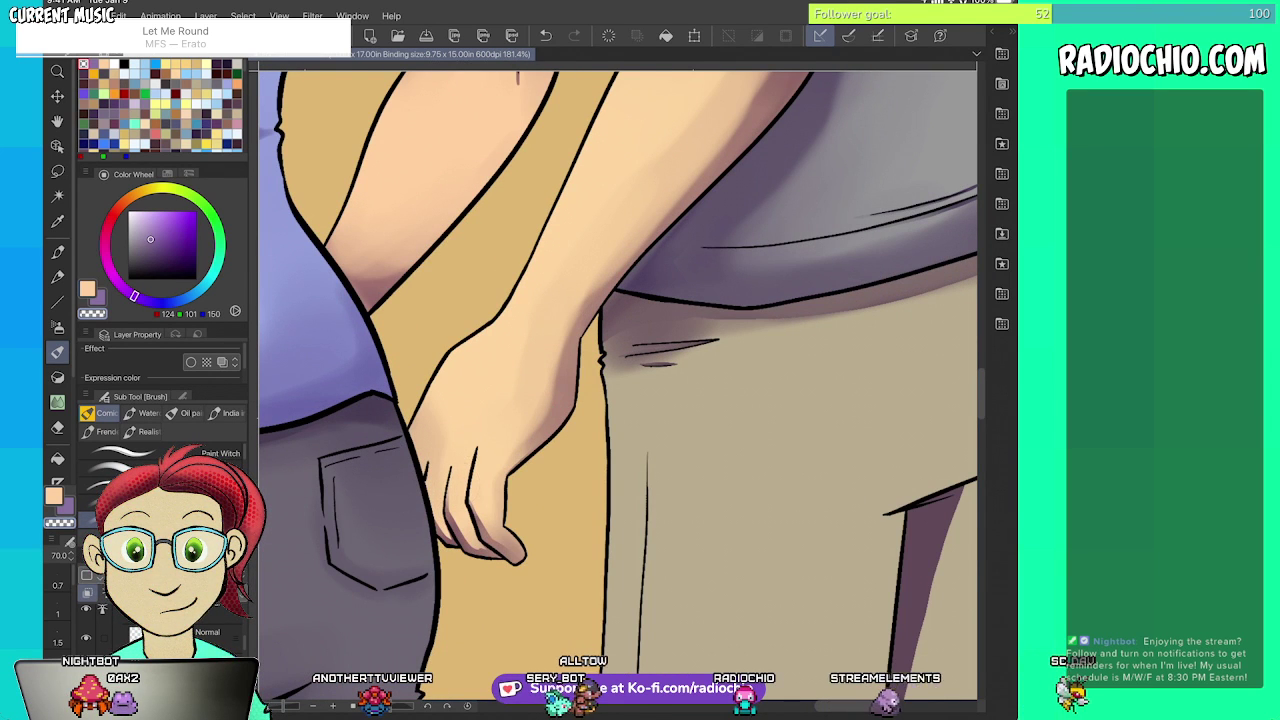
scroll(530, 408, "down", 2)
scroll(540, 410, "up", 2)
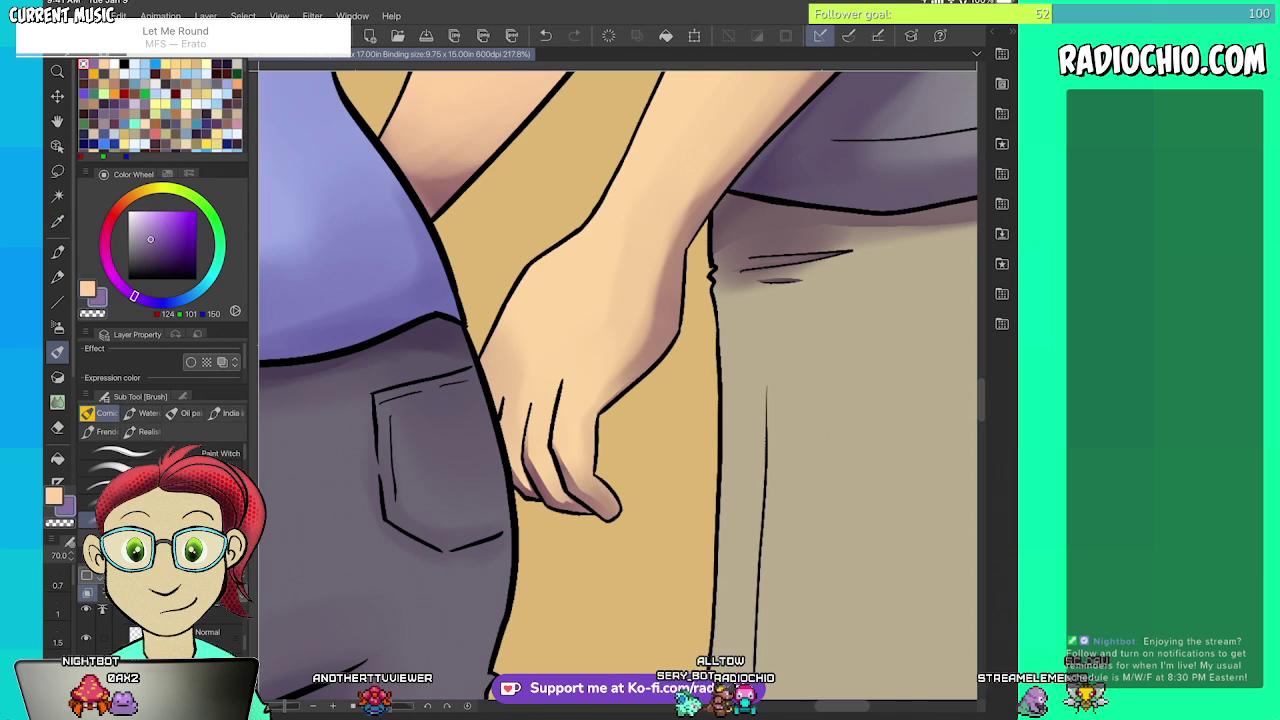
scroll(620, 520, "down", 3)
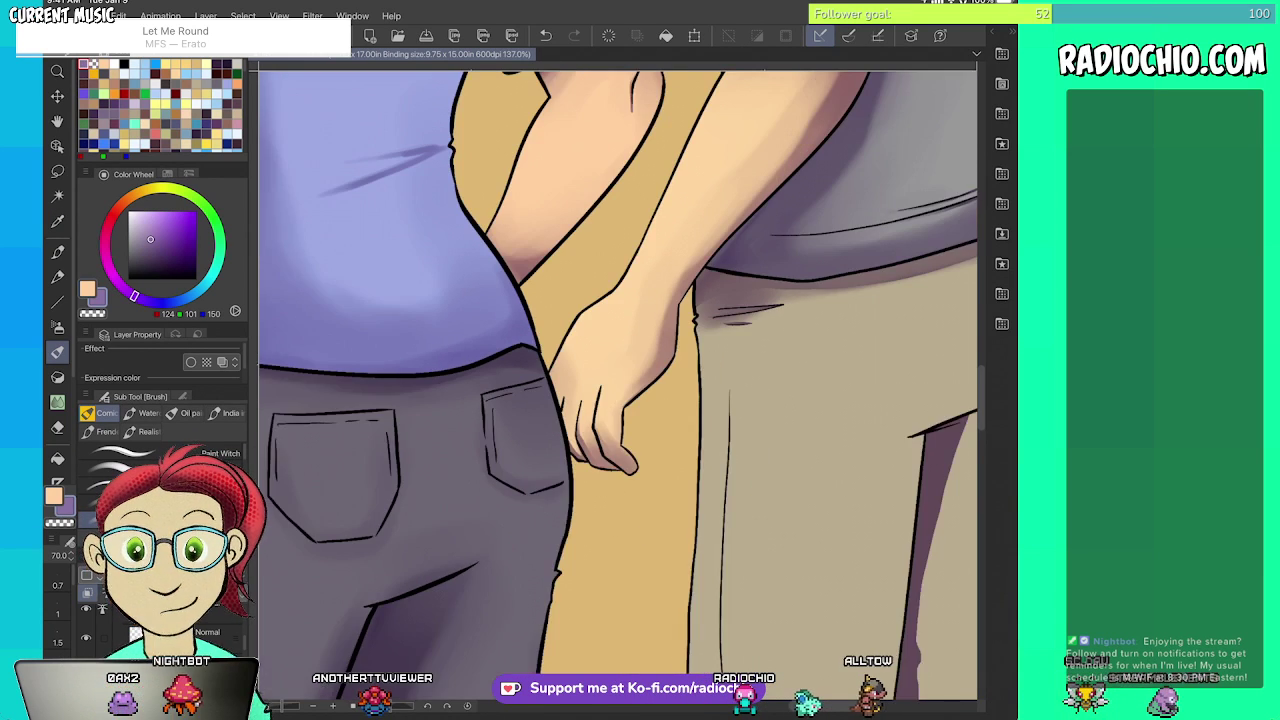
scroll(600, 420, "down", 1)
- Soften the purple shading over the grey shirt's back, sleeves and lower edge
key("i")
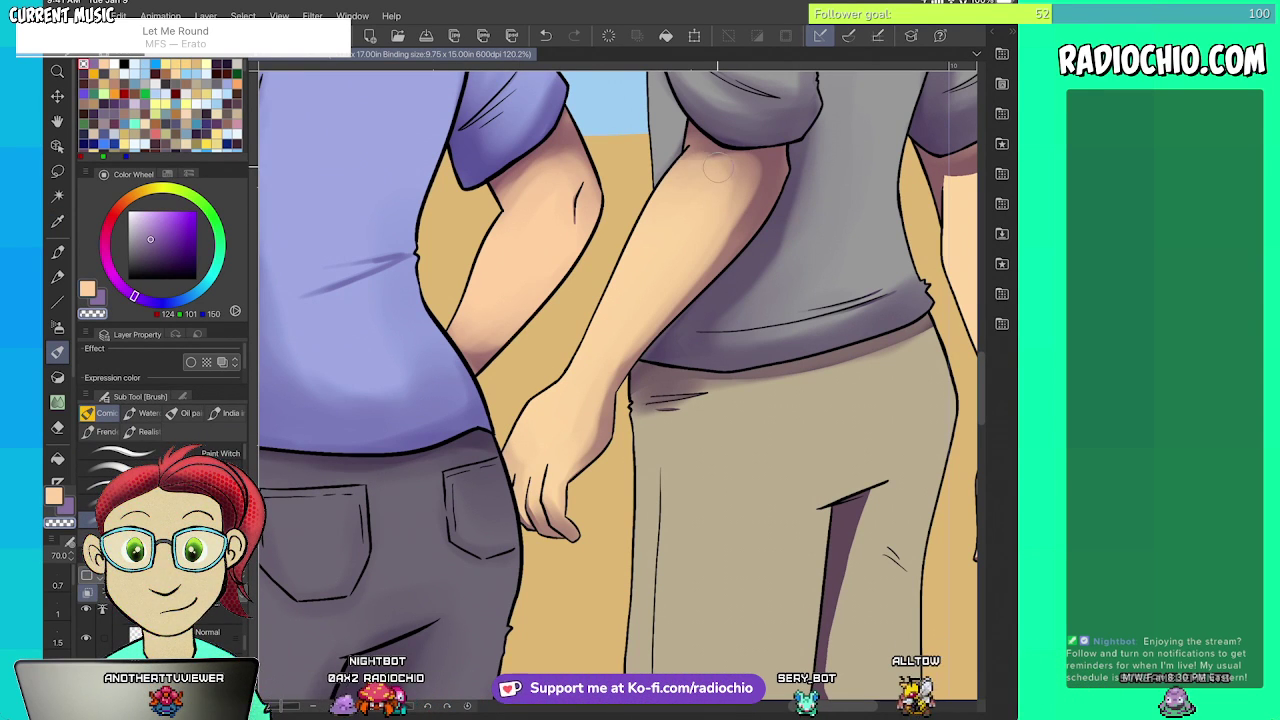
scroll(618, 385, "down", 3)
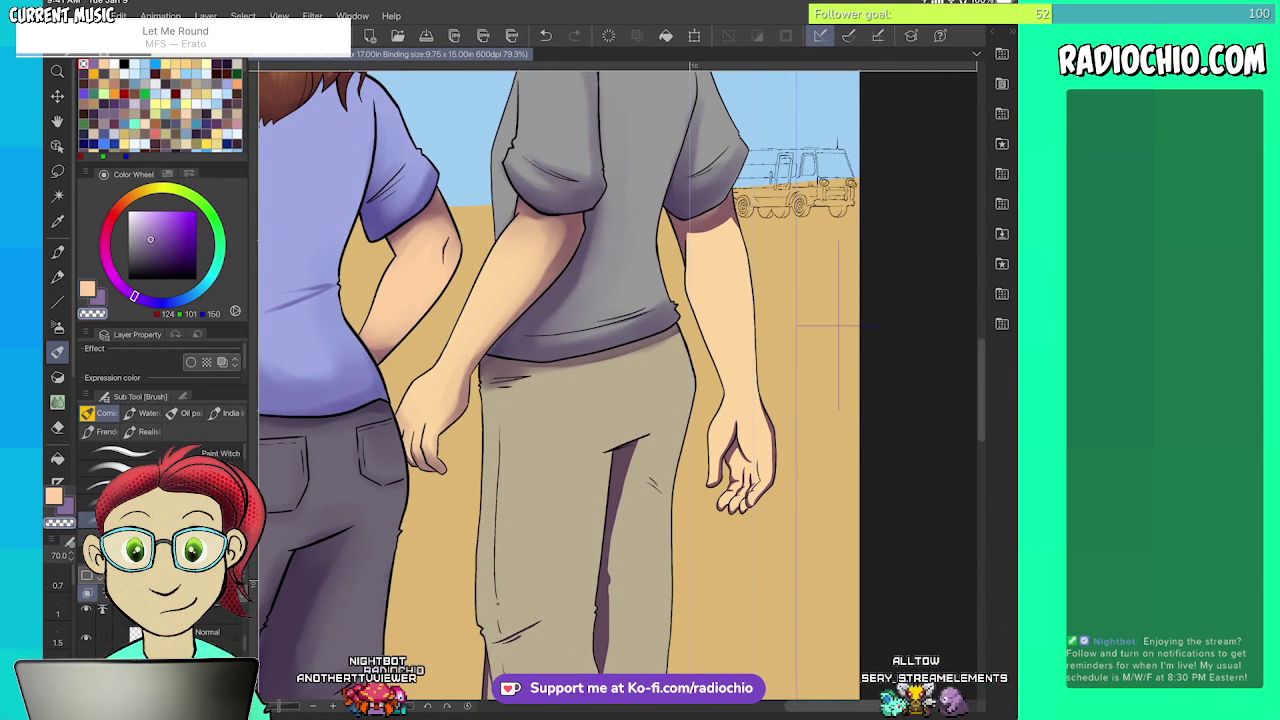
scroll(618, 385, "up", 3)
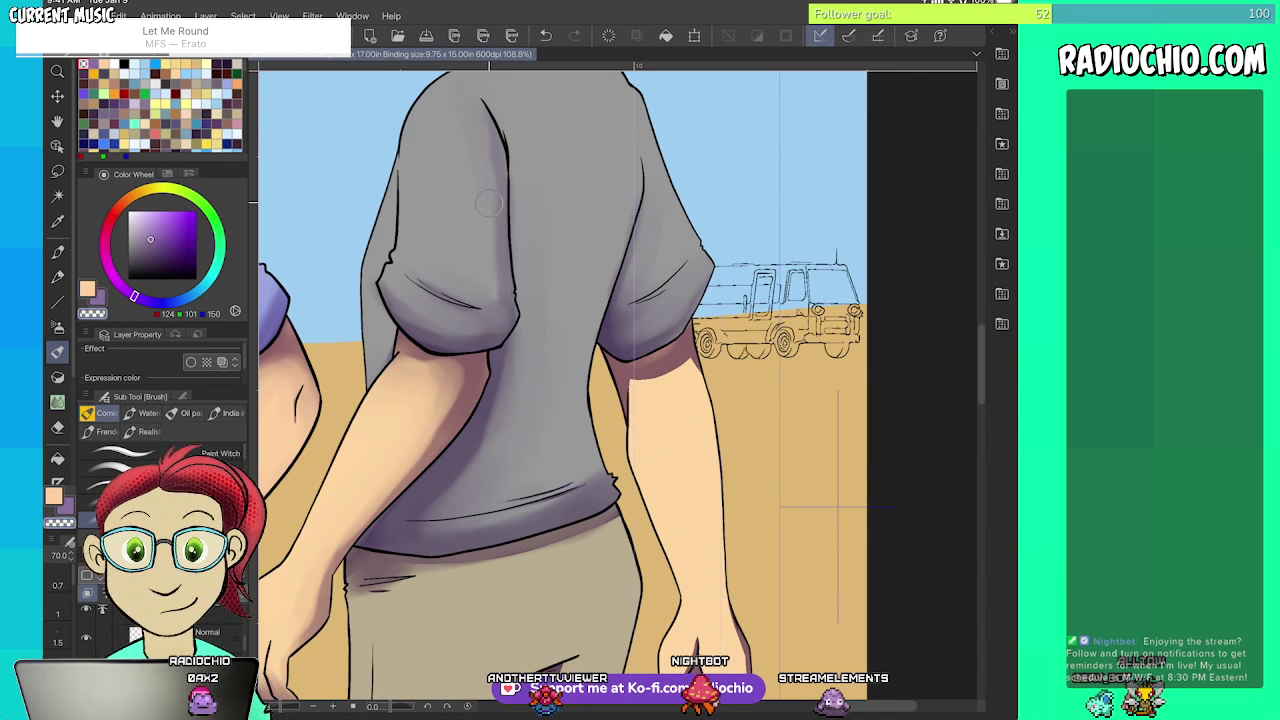
scroll(600, 380, "down", 3)
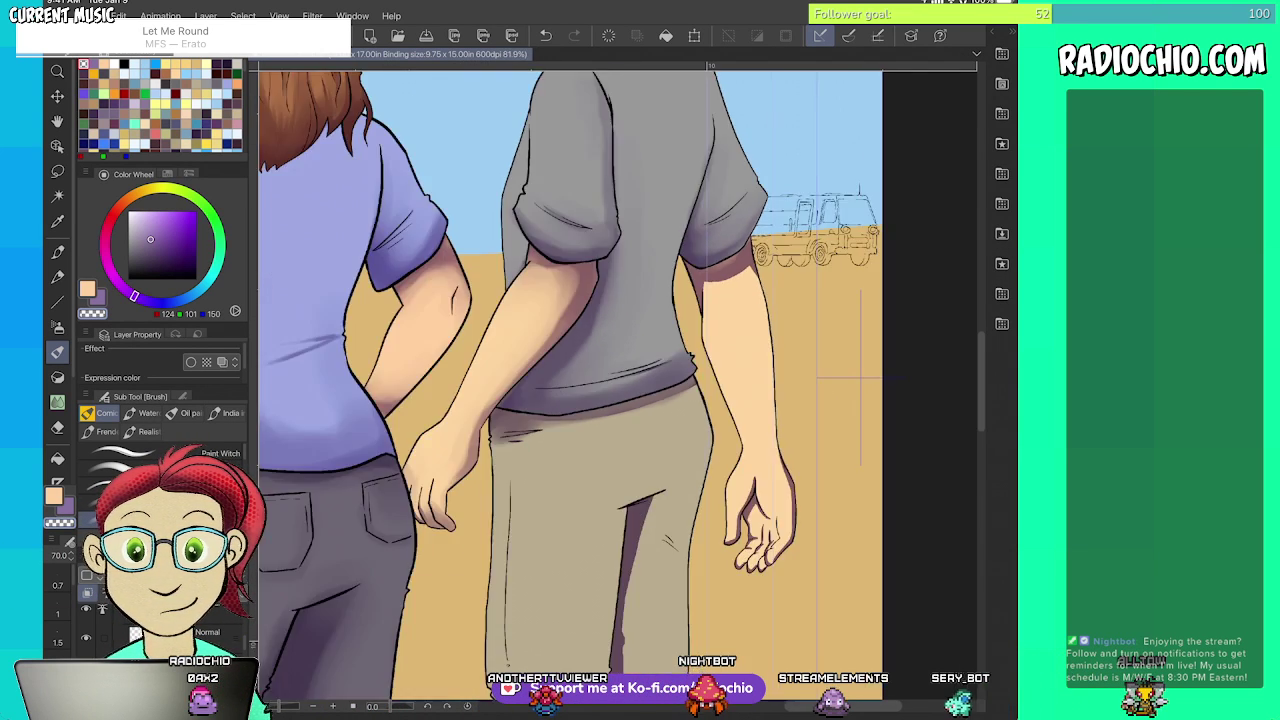
scroll(600, 380, "up", 3)
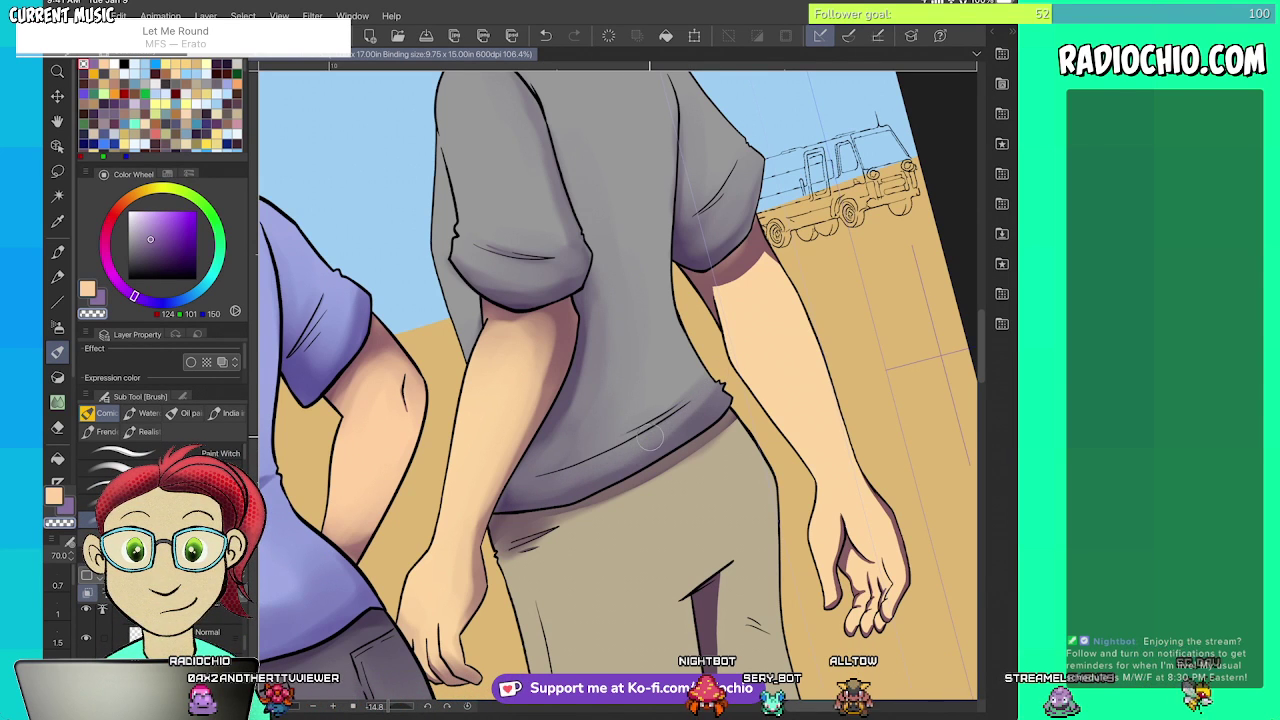
scroll(617, 385, "down", 3)
scroll(617, 385, "up", 4)
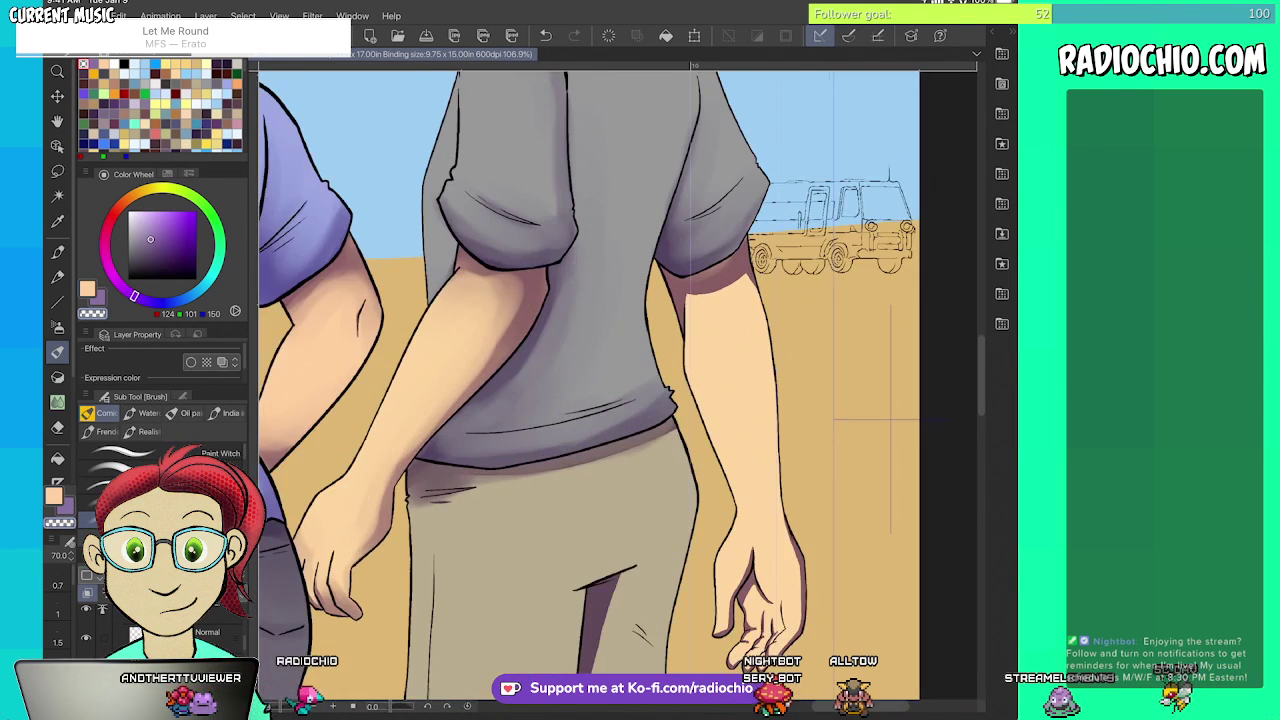
- Shade the grey-shirted figure's right arm beneath the sleeve cuff and along both edges of the forearm
key("x")
key("i")
key("x")
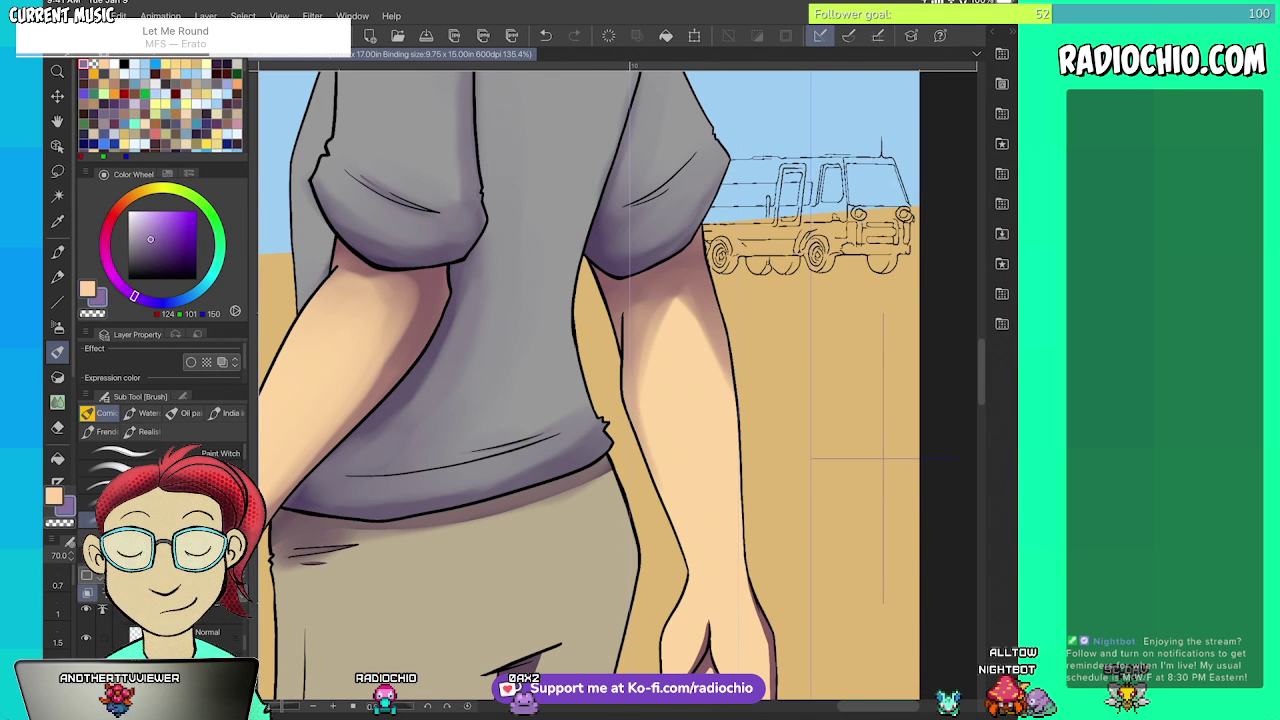
left_click_drag(628, 322, 662, 430)
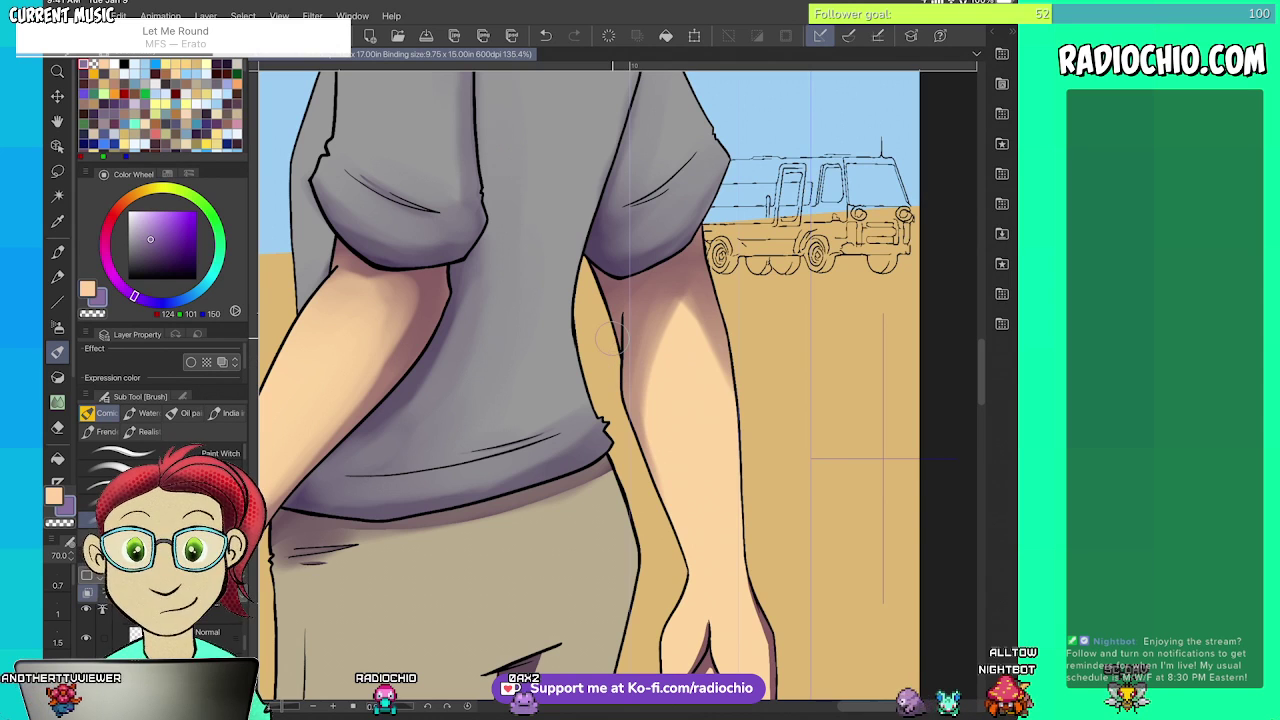
left_click_drag(631, 356, 629, 314)
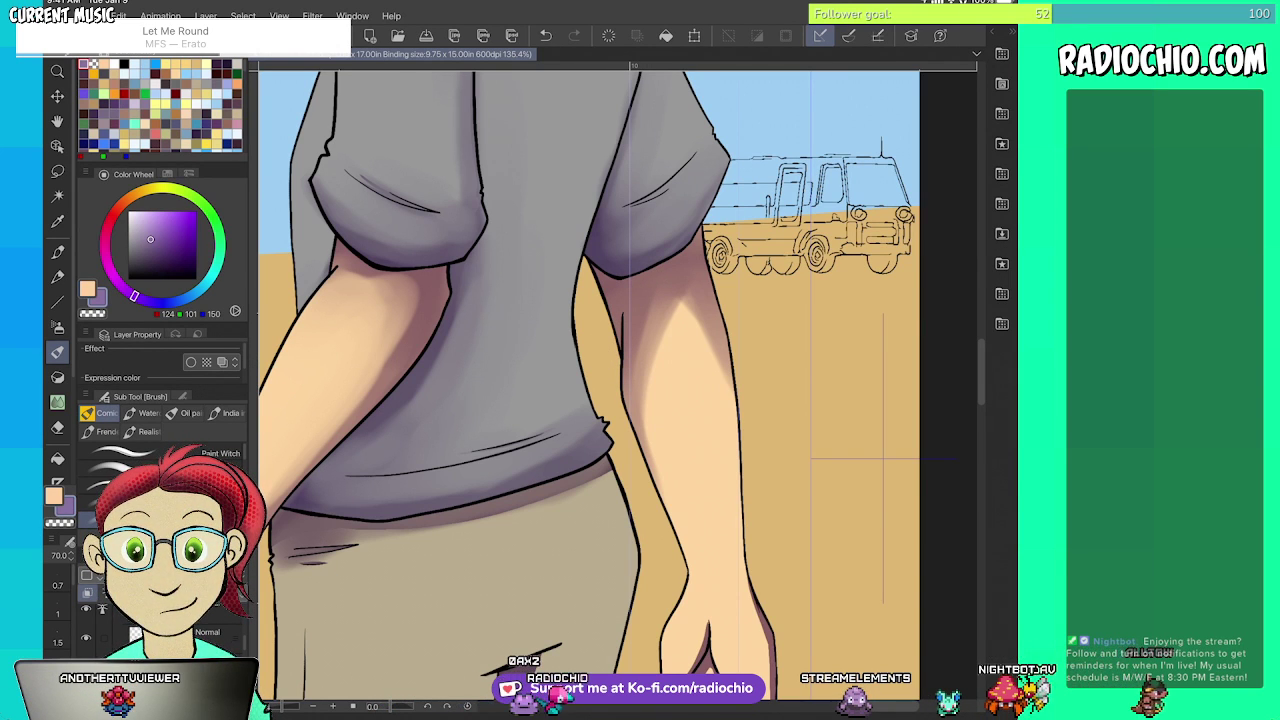
- Enlarge the brush to size 100 and shade the right forearm, the open palm and the fingers
key("bracketright")
key("bracketright")
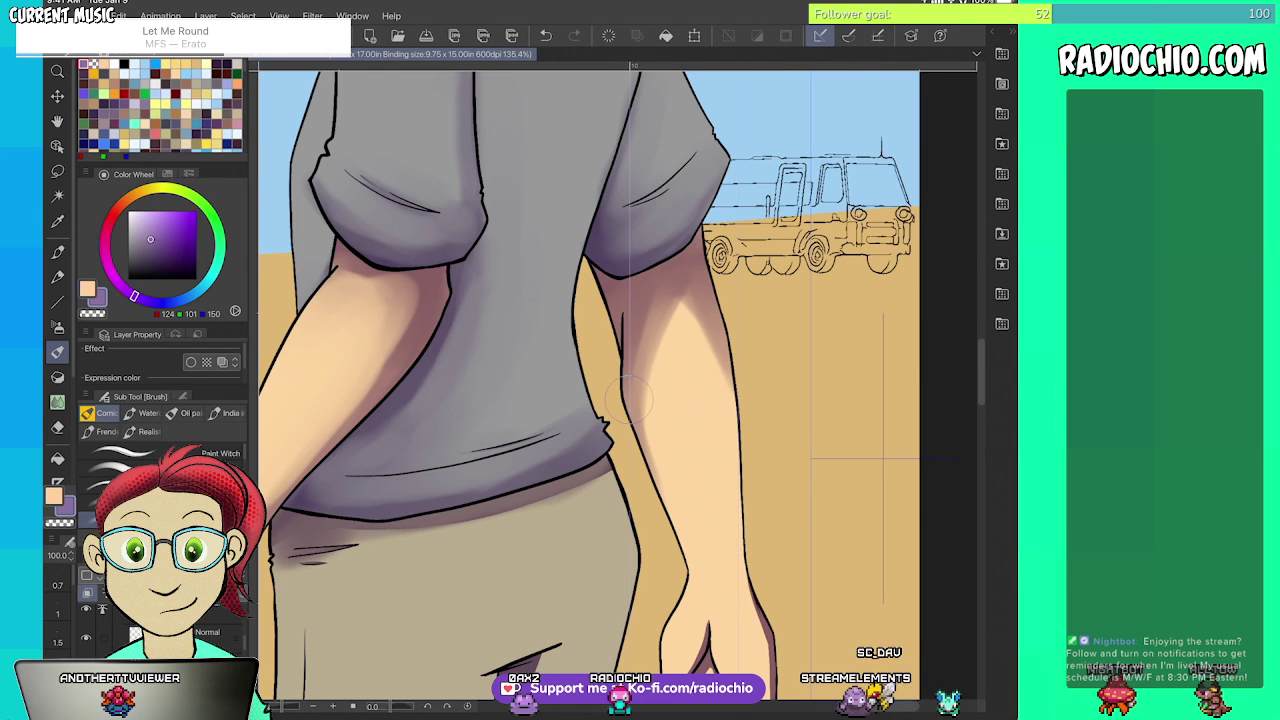
scroll(629, 400, "down", 2)
left_click_drag(643, 288, 655, 396)
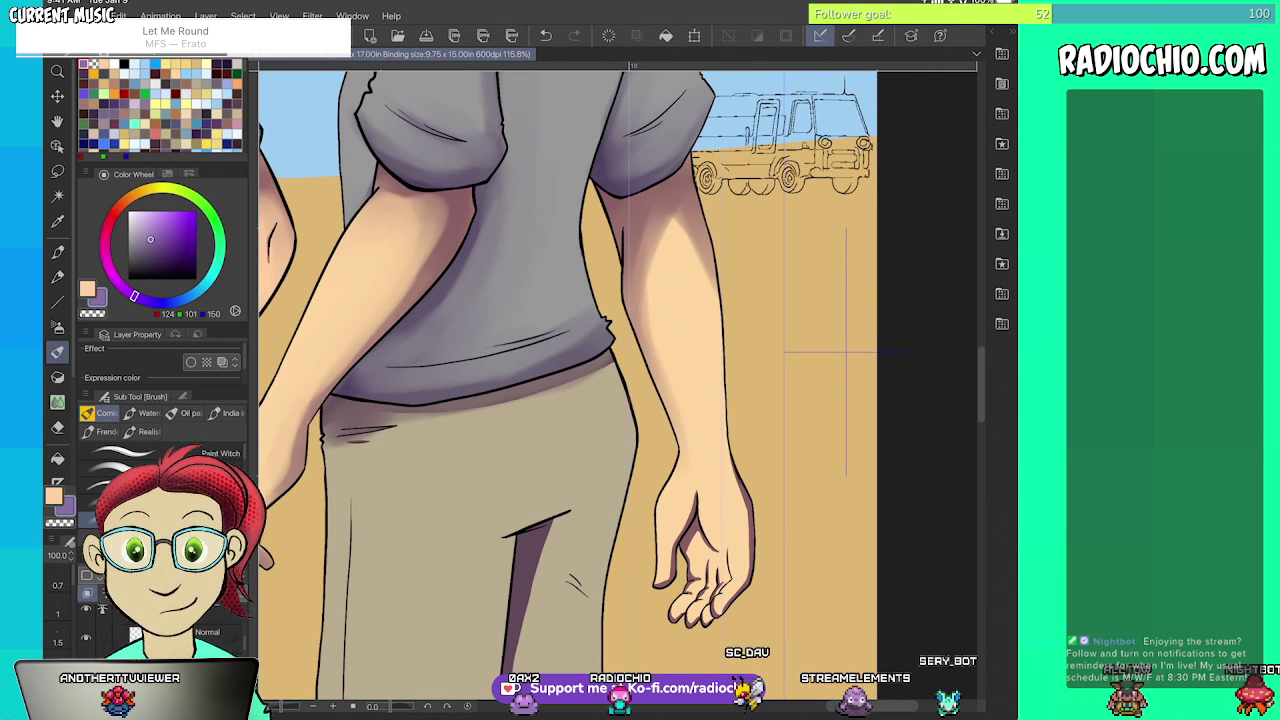
mouse_move(738, 472)
left_mouse_down()
mouse_move(751, 546)
mouse_move(720, 608)
left_mouse_up()
left_click_drag(697, 548, 691, 566)
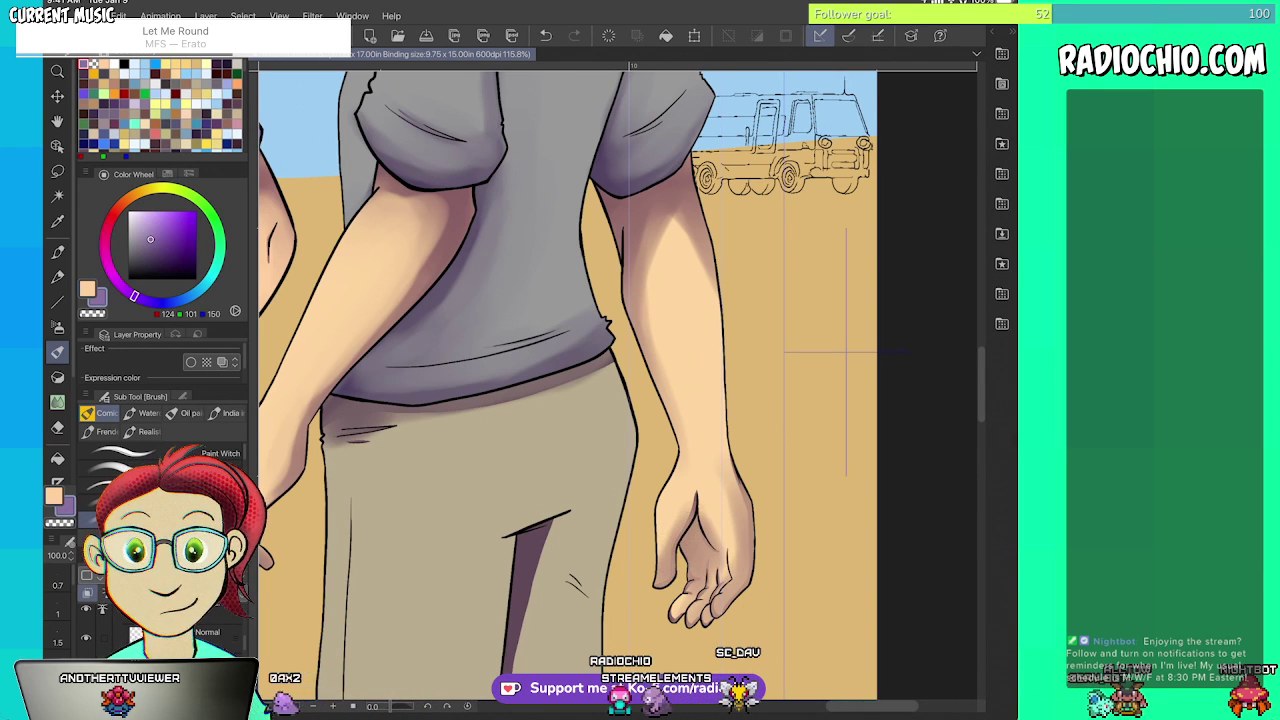
- Shade the beige trousers softly along the inner leg seam and down both legs, using brush sizes 250 and 80
scroll(704, 275, "down", 3)
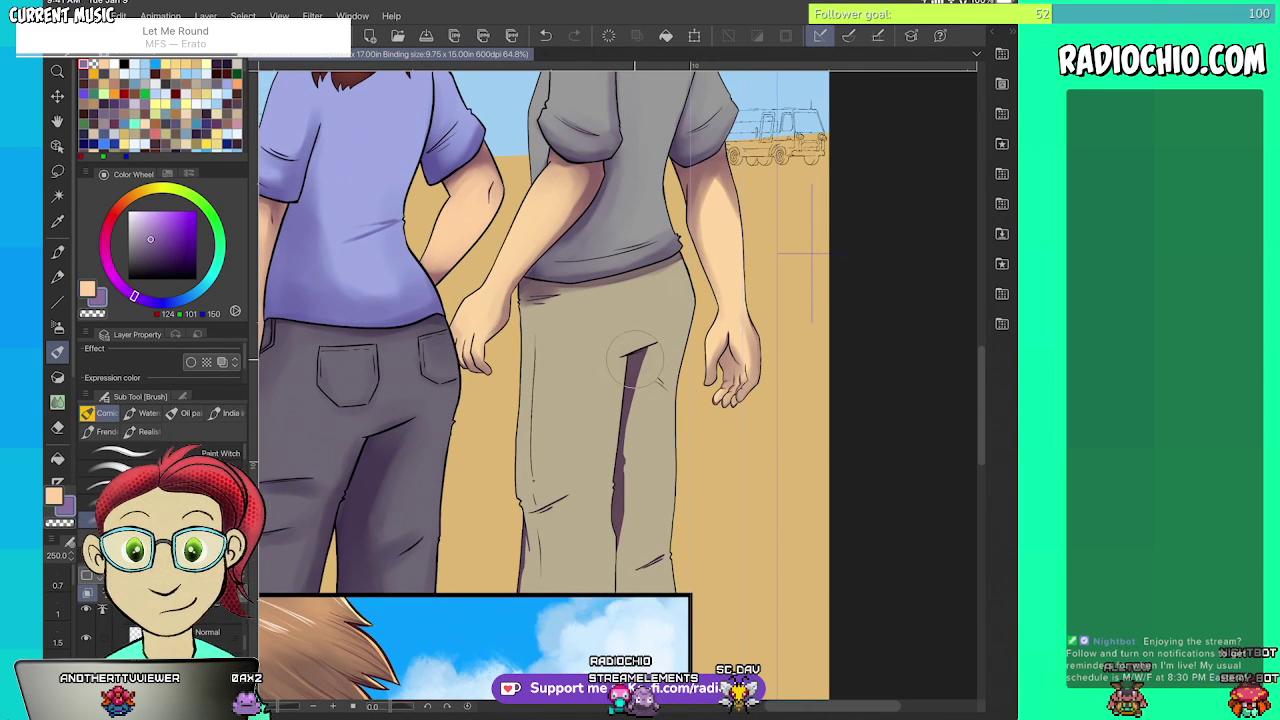
left_click_drag(632, 362, 627, 530)
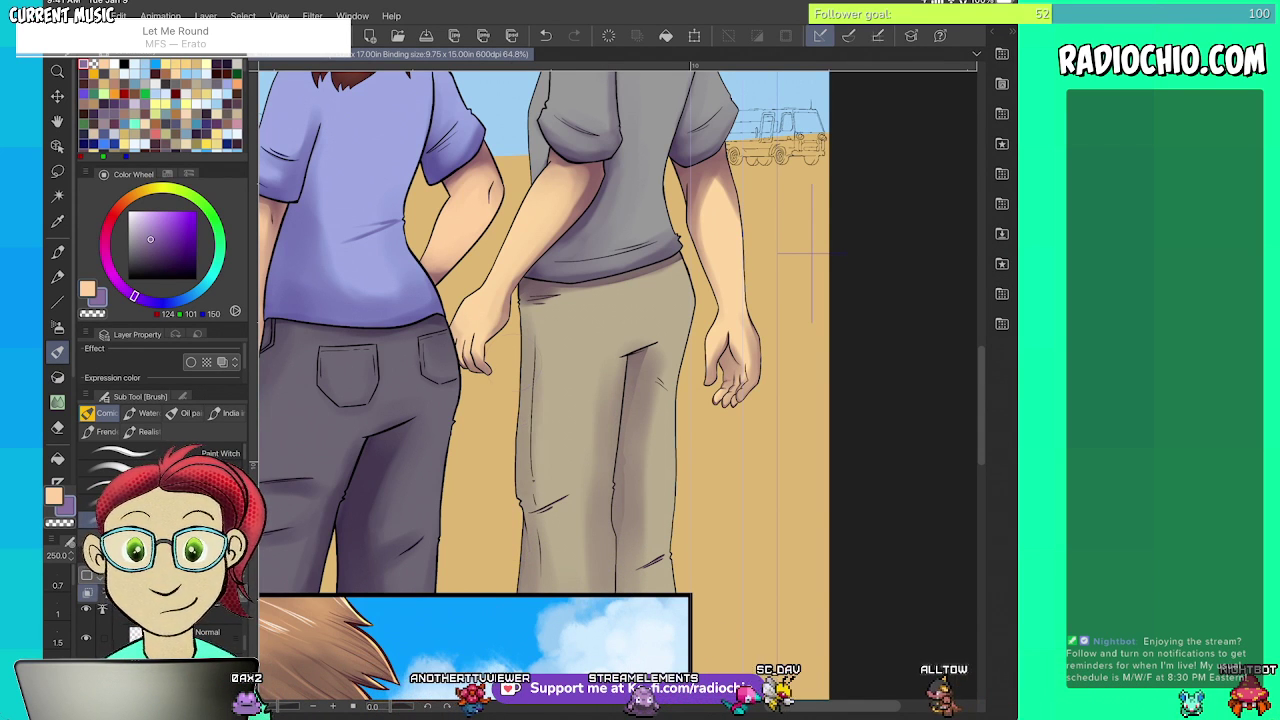
scroll(686, 407, "up", 4)
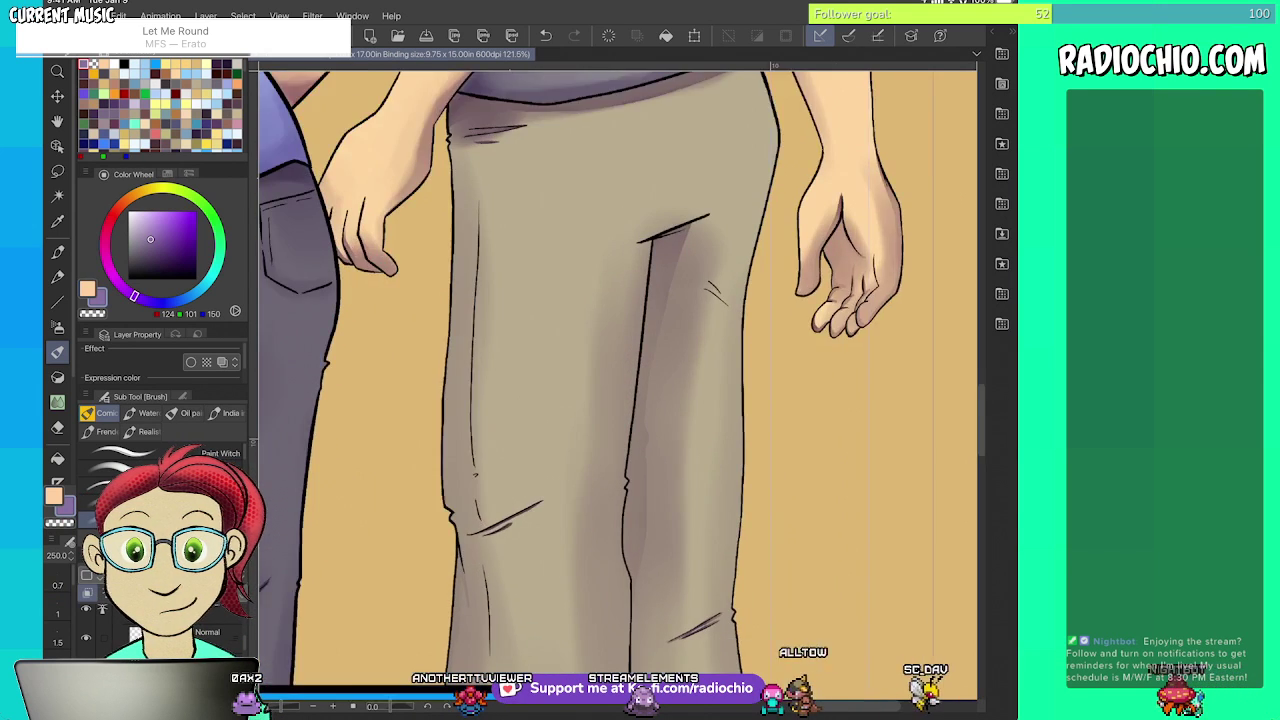
key("i")
key("x")
key("b")
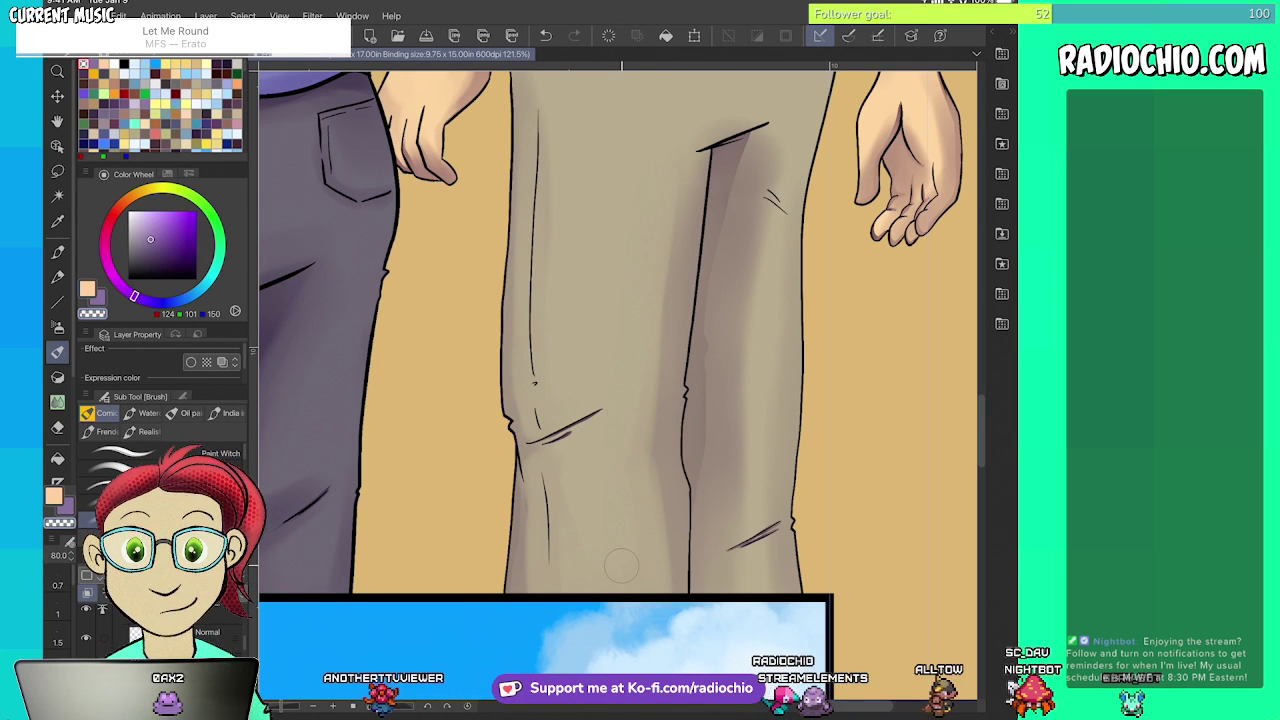
- Undo the last shading stroke on the beige trousers and rework the soft purple shading beside the inner leg seam
left_click_drag(647, 300, 557, 305)
scroll(618, 380, "up", 2)
scroll(618, 380, "down", 3)
scroll(688, 295, "up", 2)
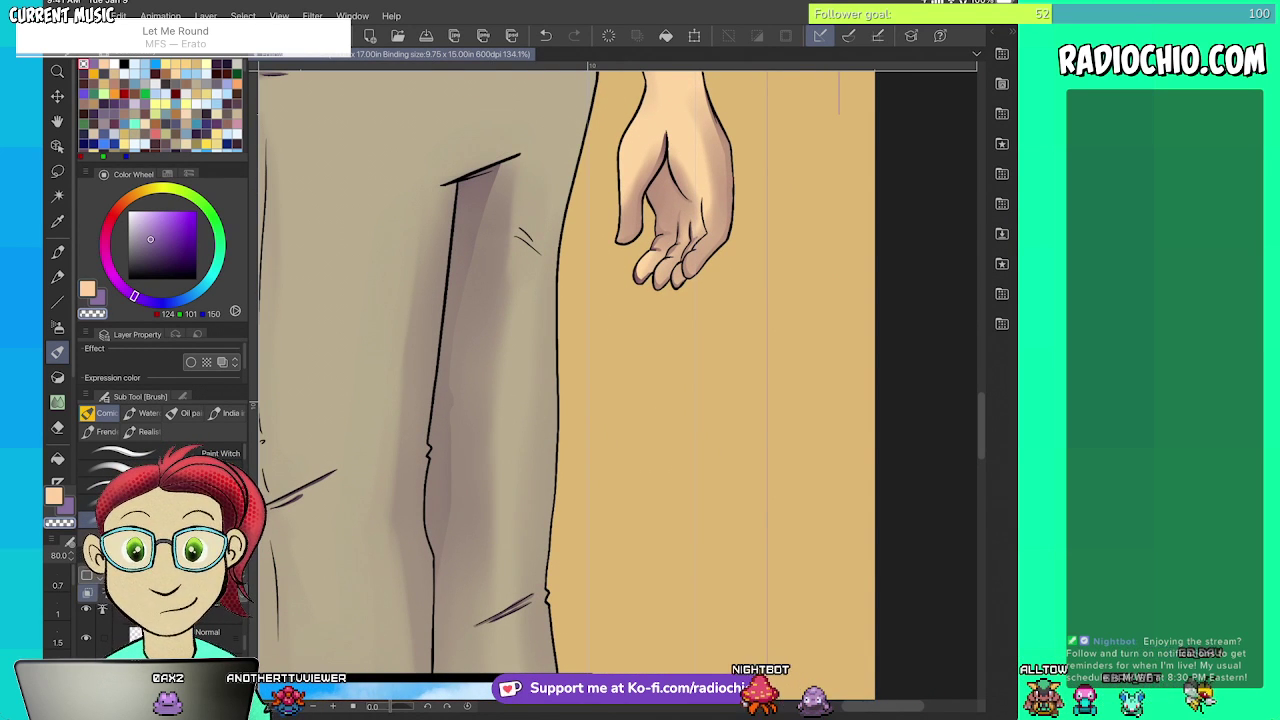
key("ctrl+z")
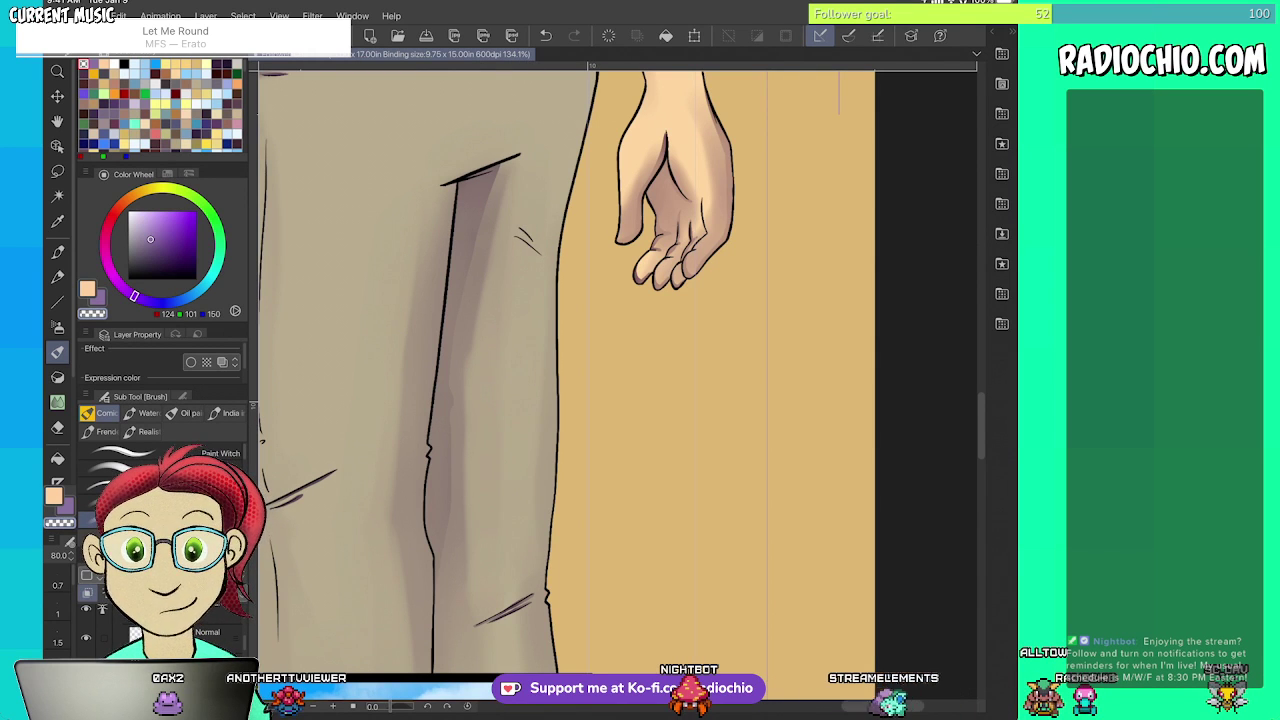
left_click_drag(405, 338, 384, 507)
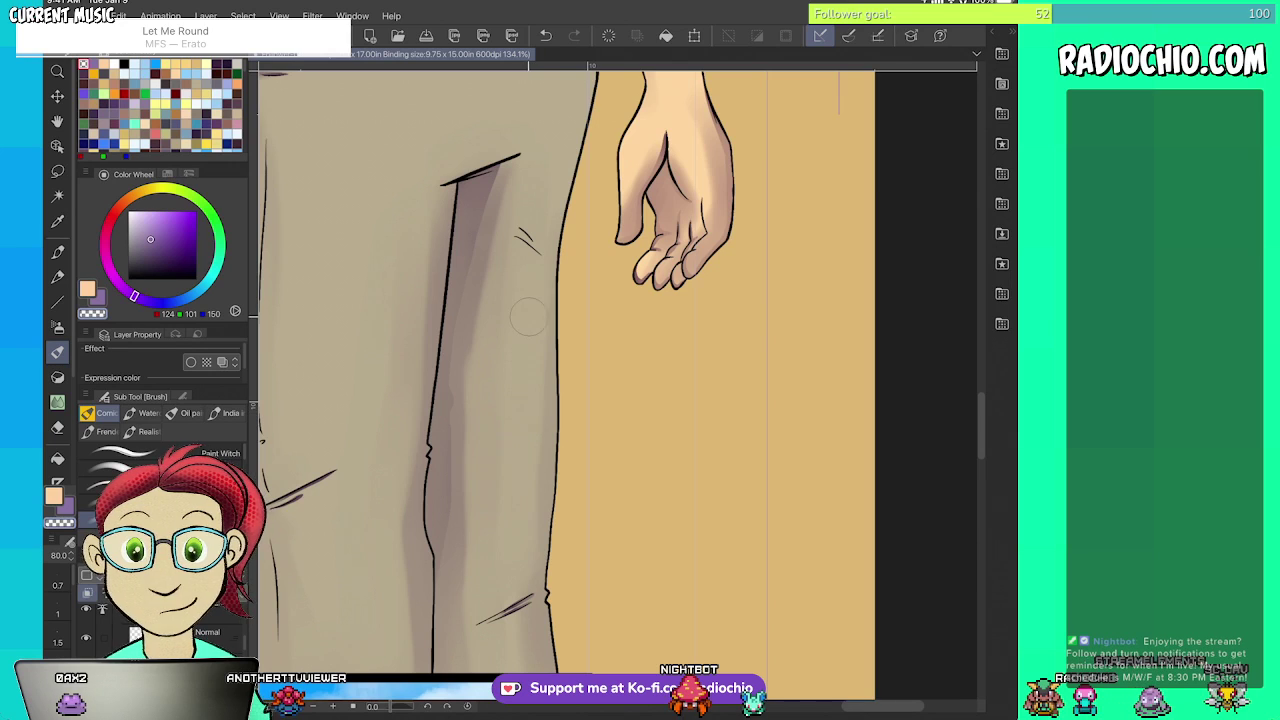
- Examine the shading of all the figures across the whole comic panel
scroll(650, 395, "down", 5)
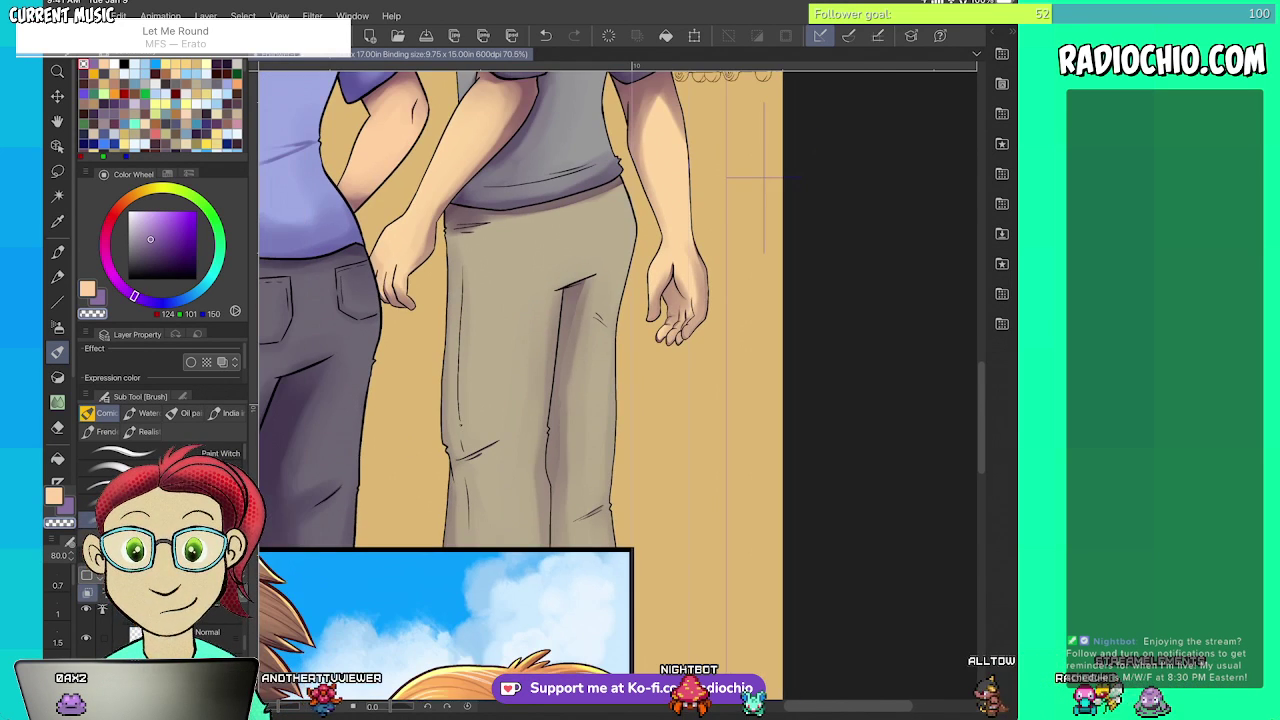
scroll(765, 180, "down", 3)
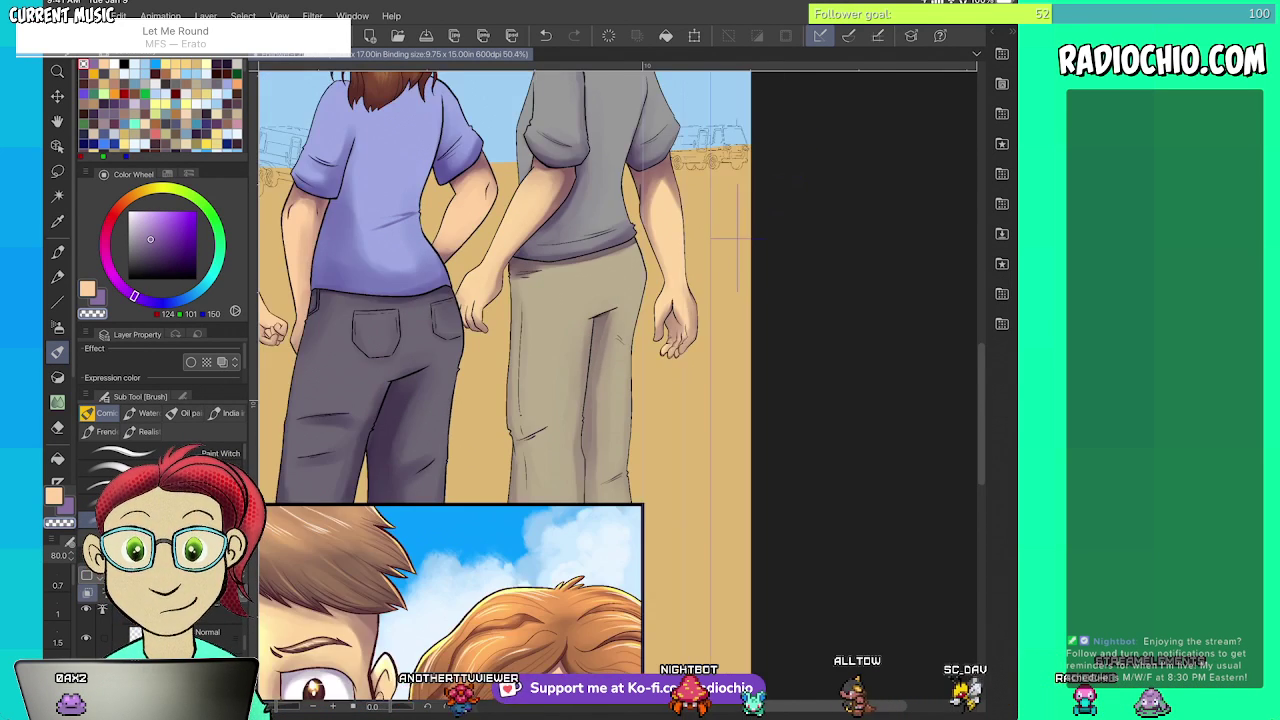
scroll(640, 400, "down", 2)
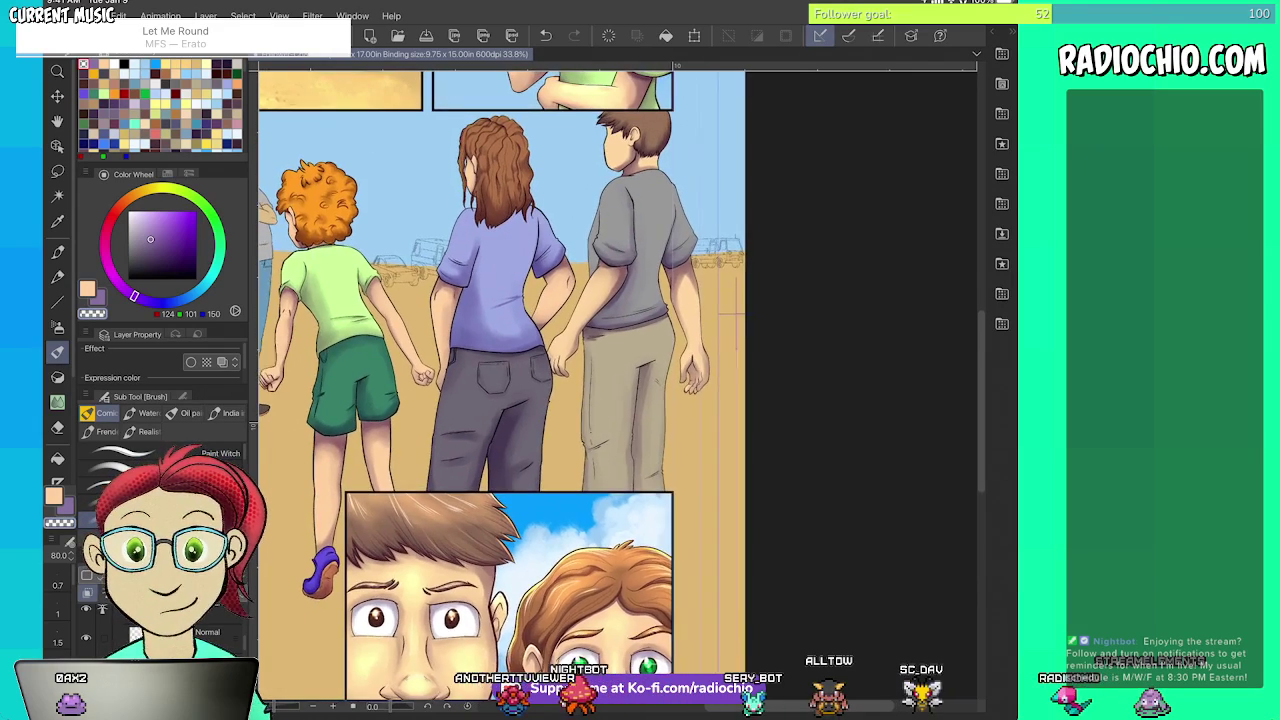
scroll(600, 390, "down", 1)
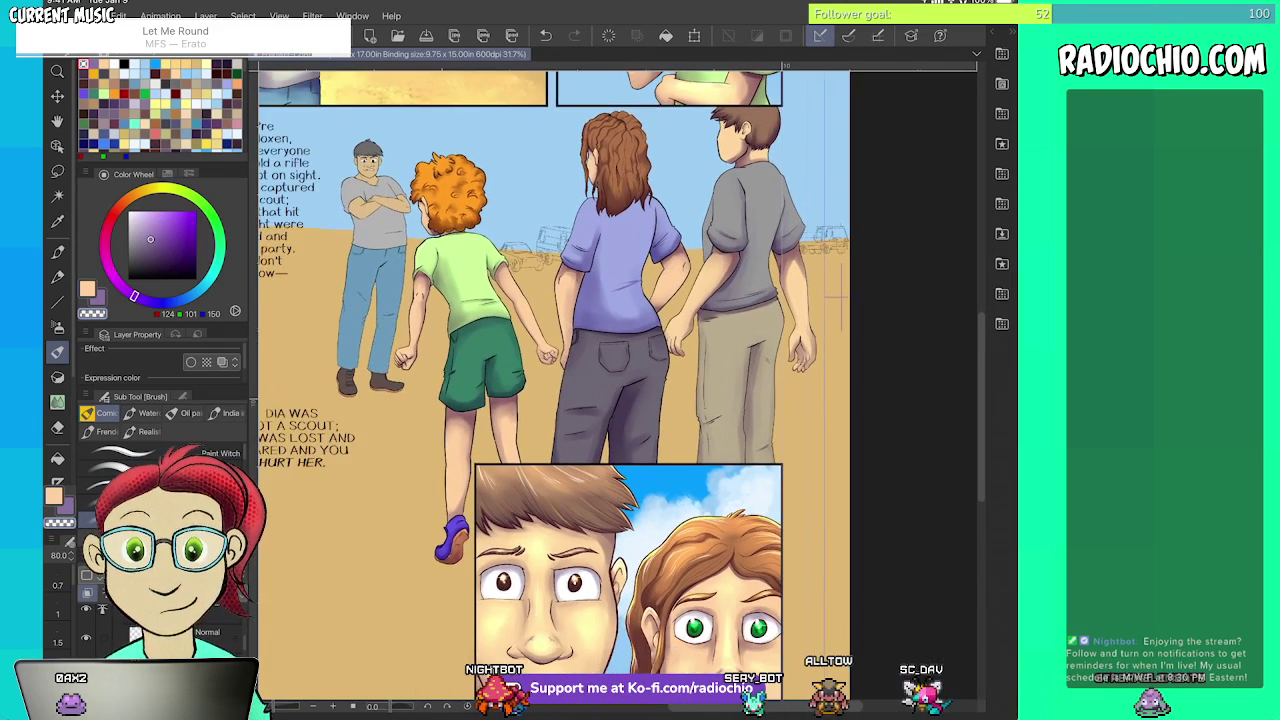
scroll(600, 390, "down", 1)
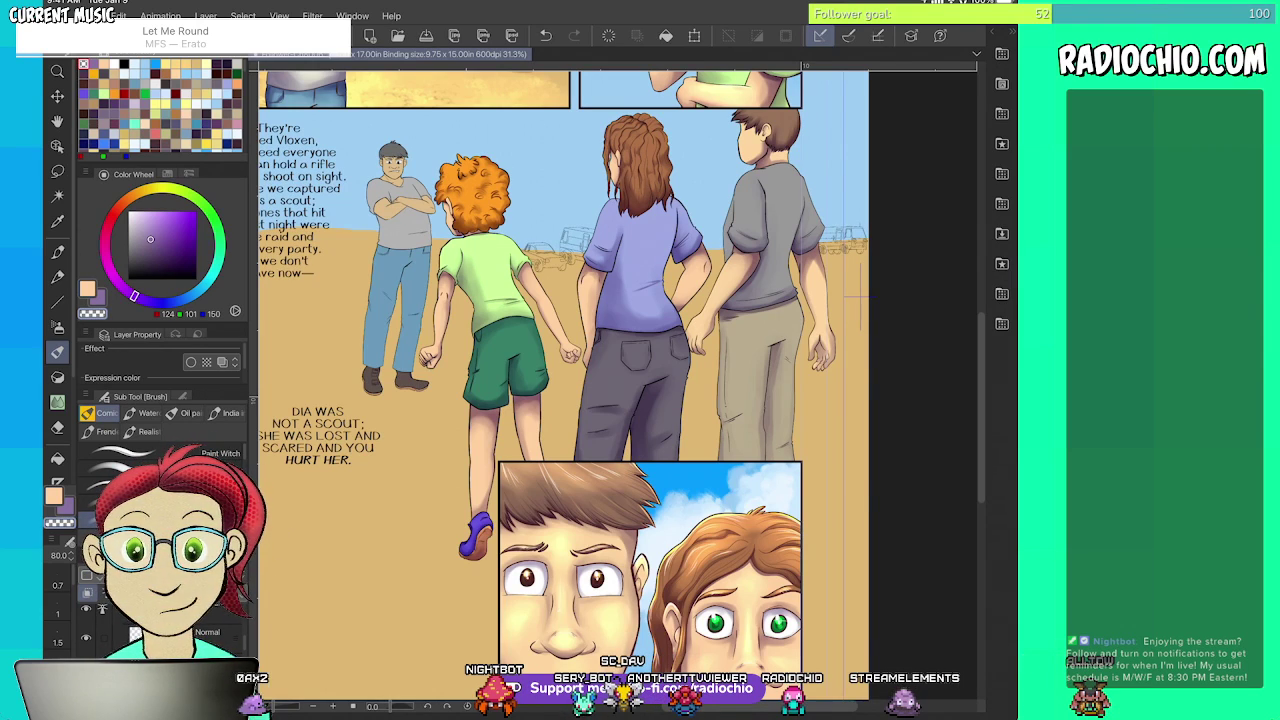
scroll(705, 356, "up", 3)
scroll(705, 400, "down", 3)
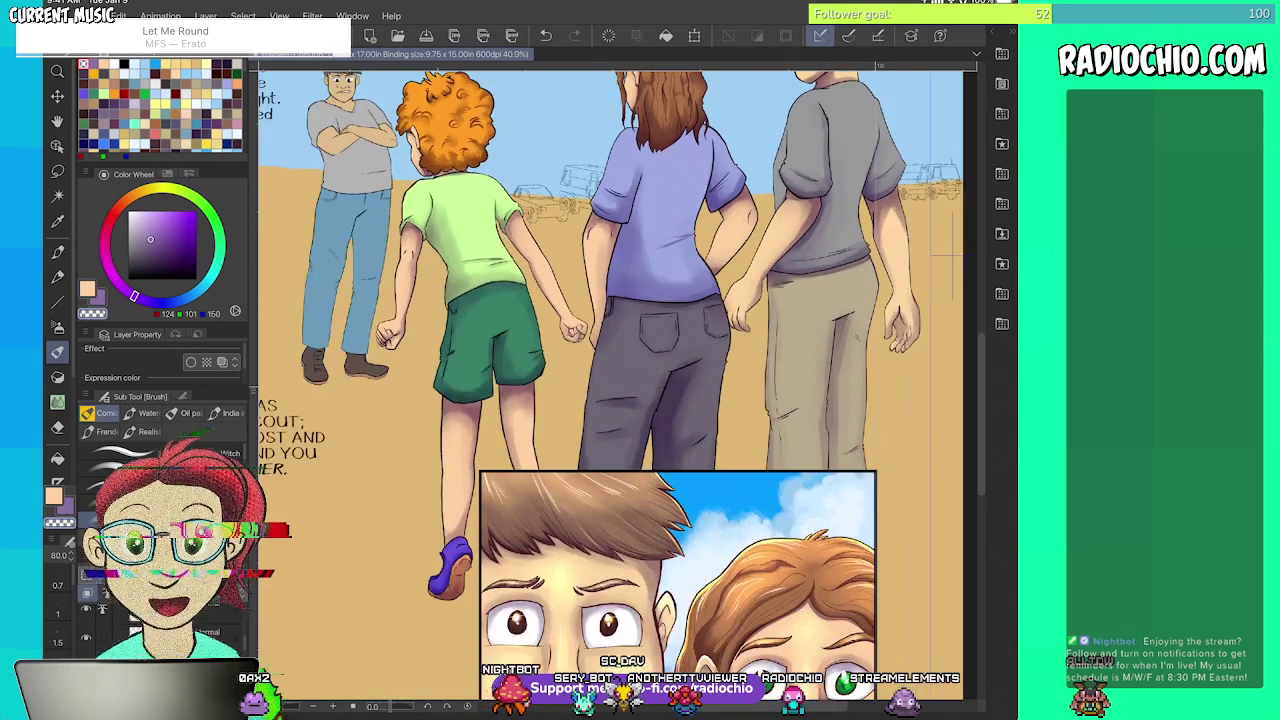
scroll(620, 385, "up", 3)
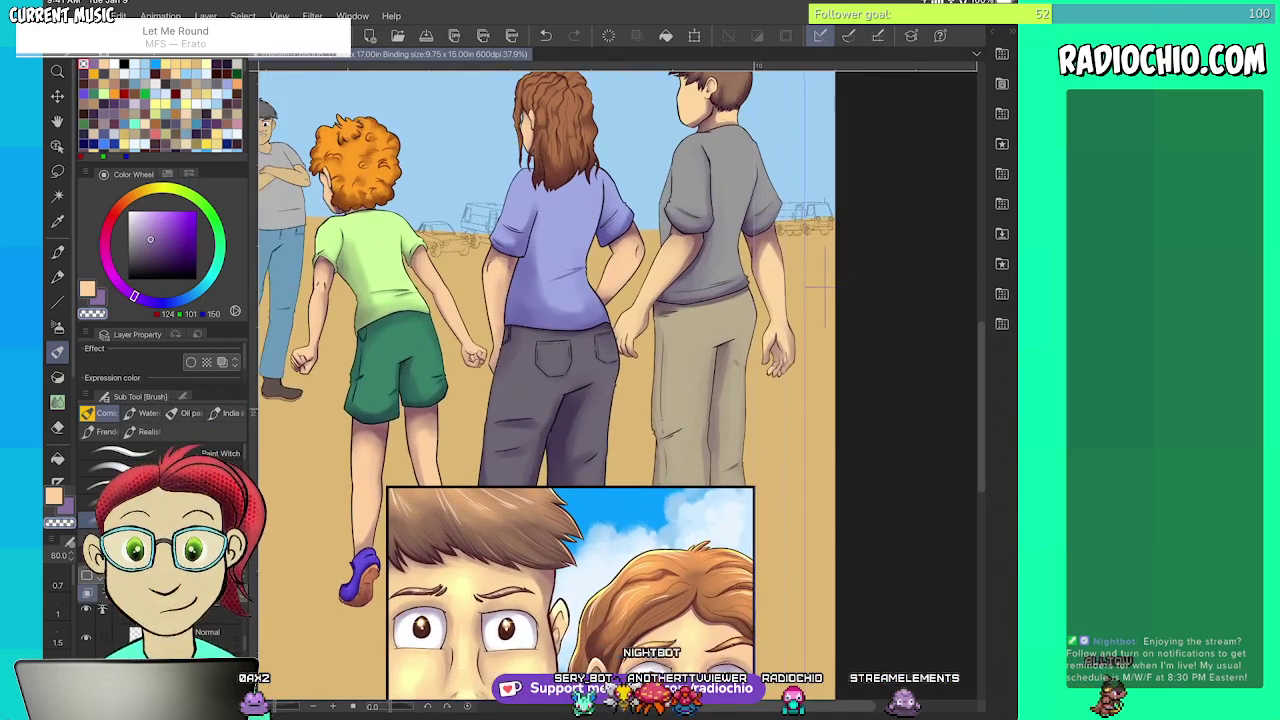
scroll(822, 288, "down", 3)
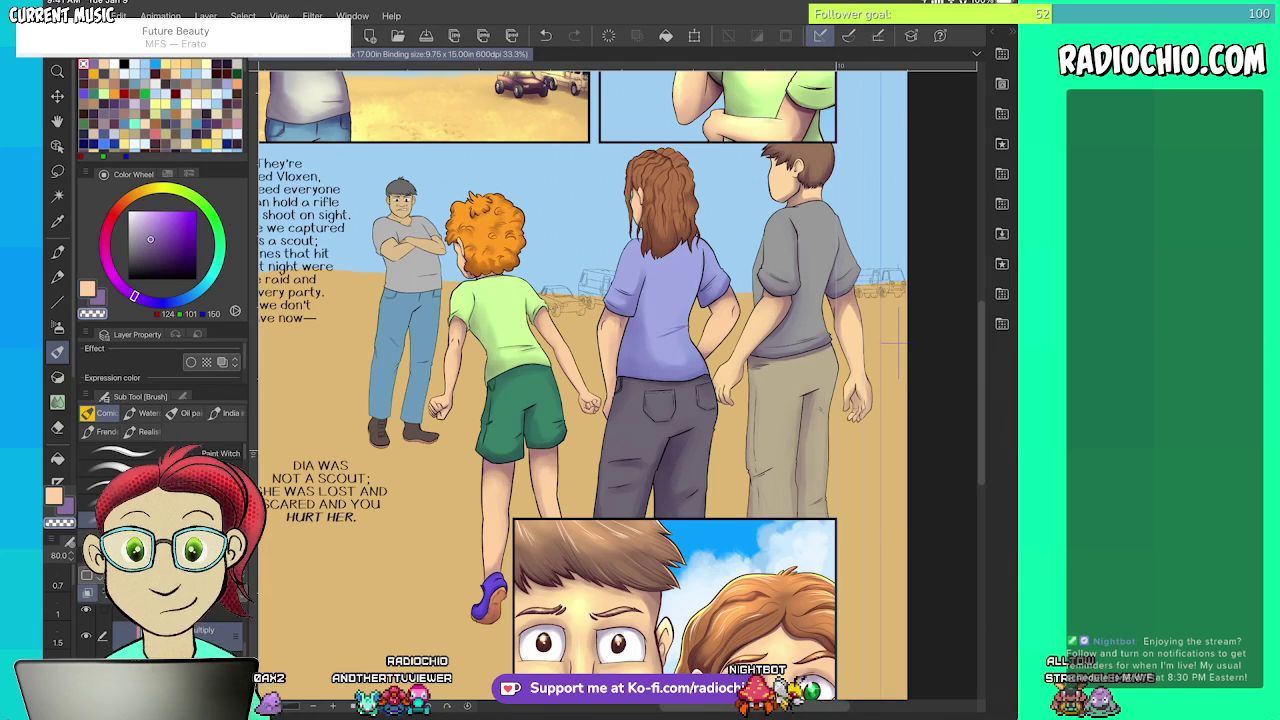
- Using the pen at size 15, draw dark tapered strands along the lower edge of the orange curls from behind the ear to the nape
key("x")
key("x")
key("i")
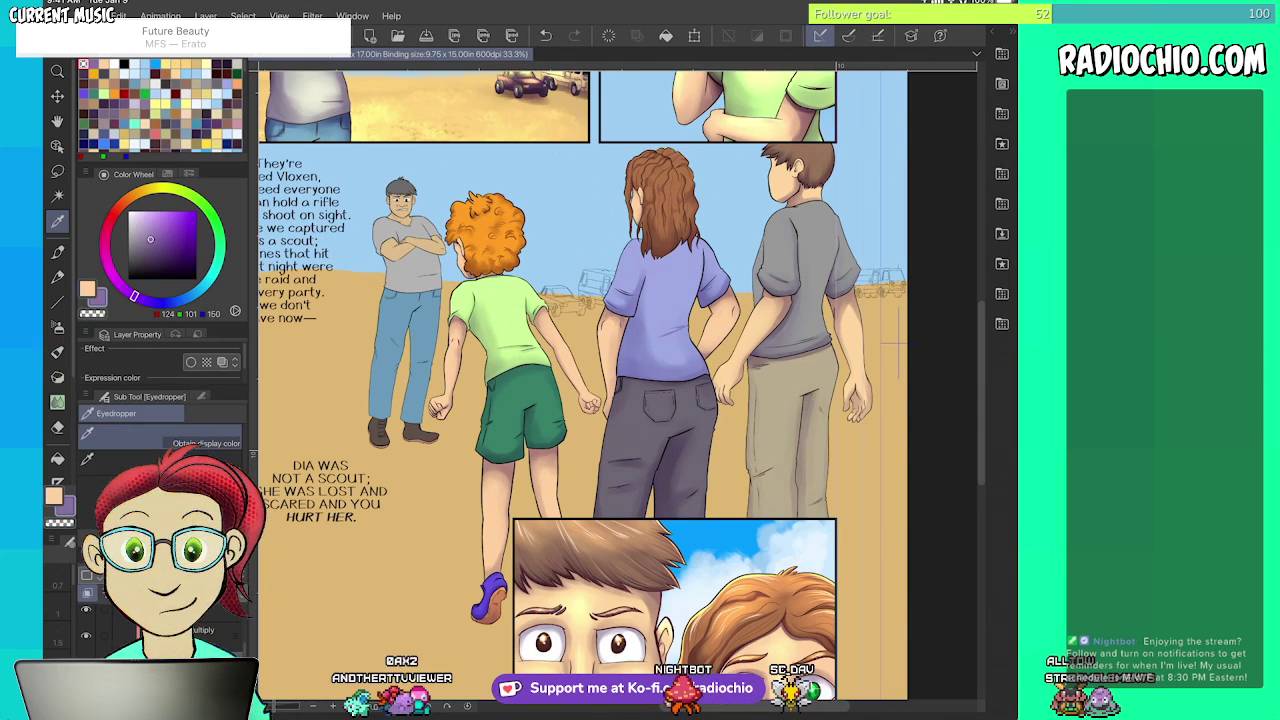
key("p")
scroll(618, 385, "up", 8)
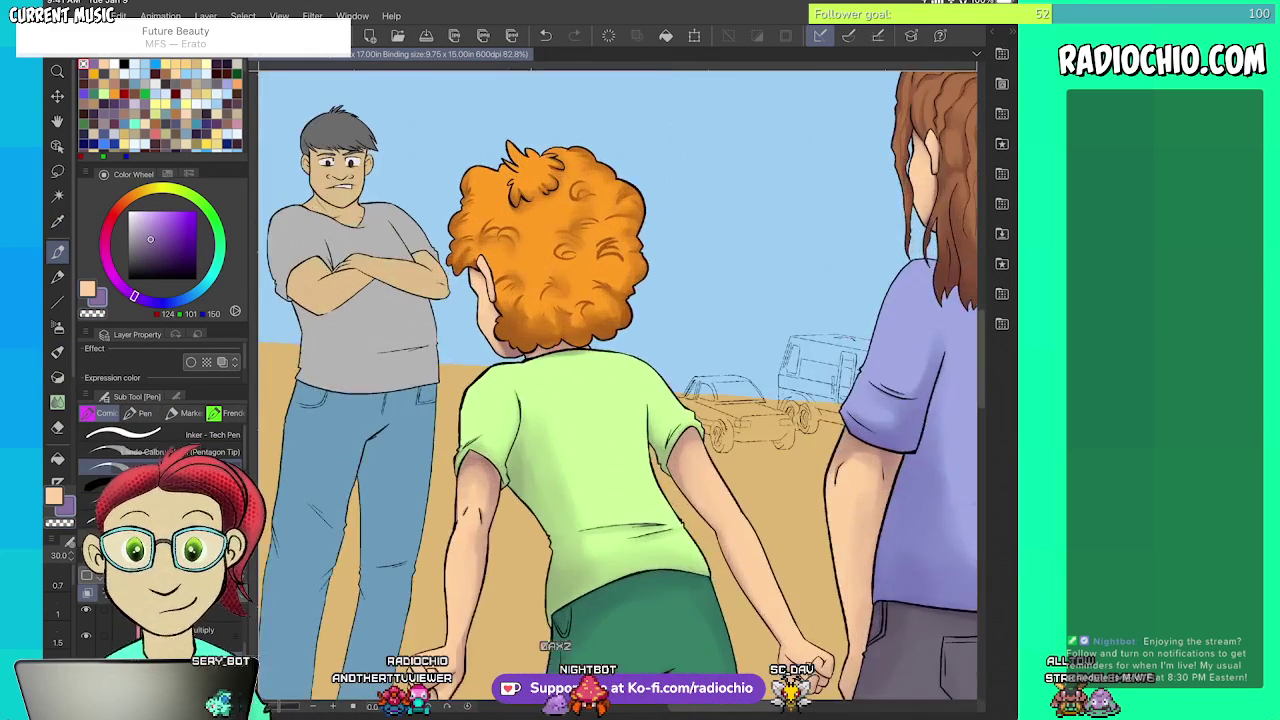
scroll(546, 344, "up", 6)
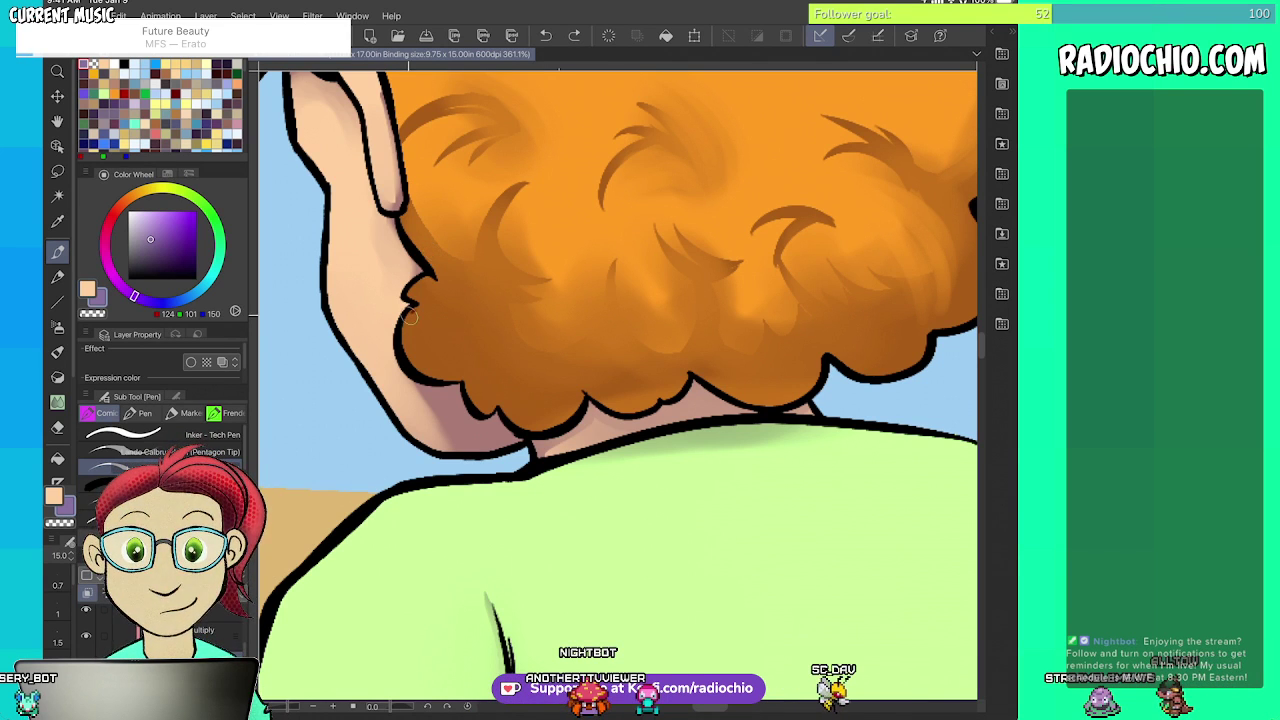
left_click_drag(408, 318, 474, 377)
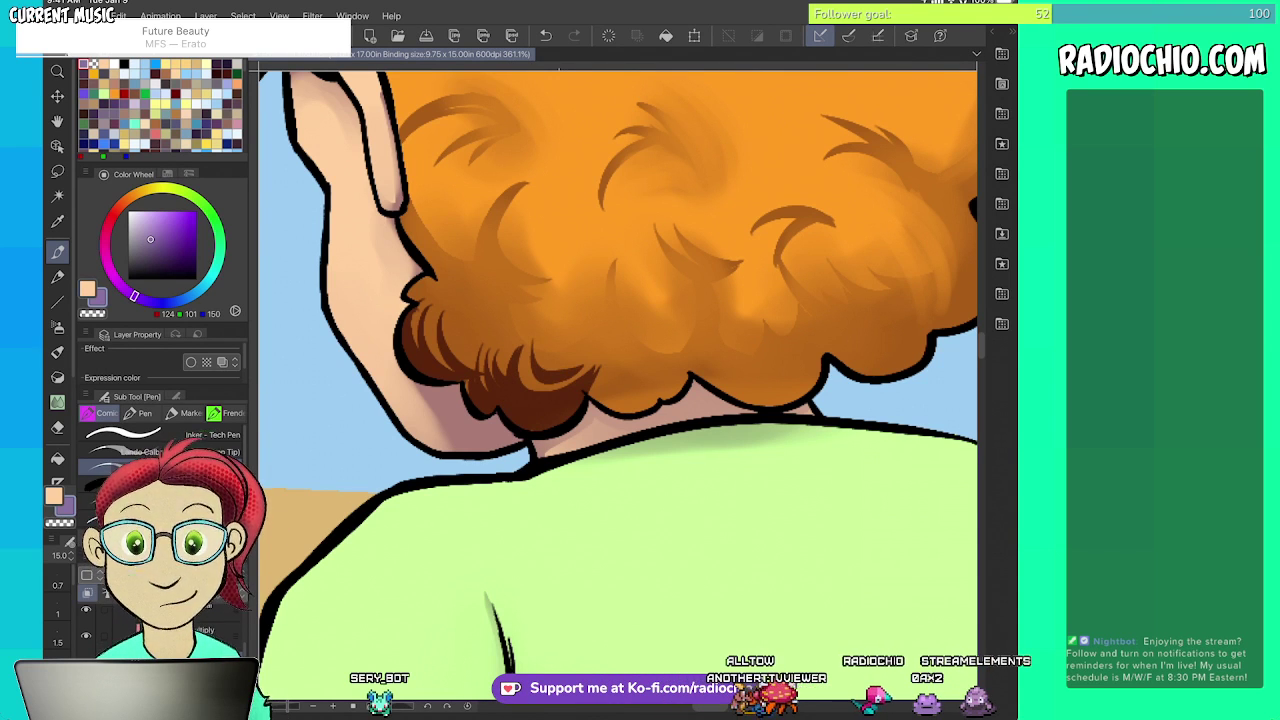
left_click_drag(608, 300, 652, 366)
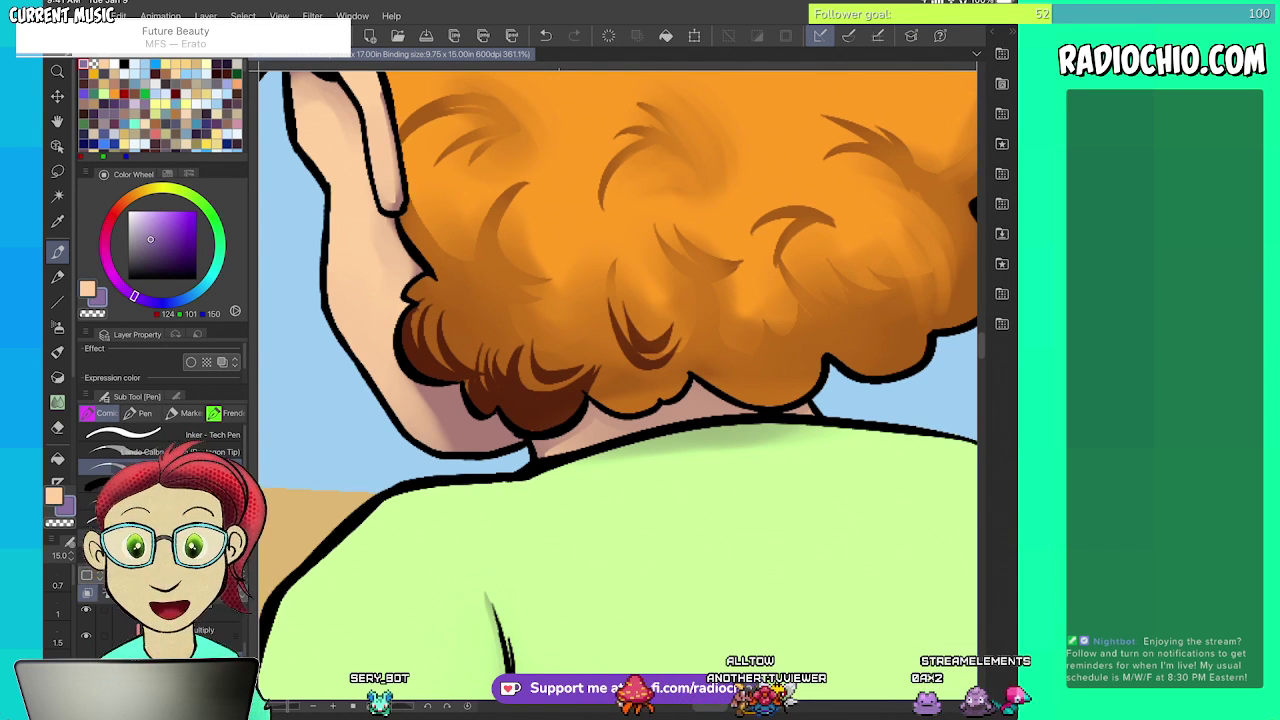
mouse_move(610, 309)
left_mouse_down()
mouse_move(654, 401)
mouse_move(637, 400)
left_mouse_up()
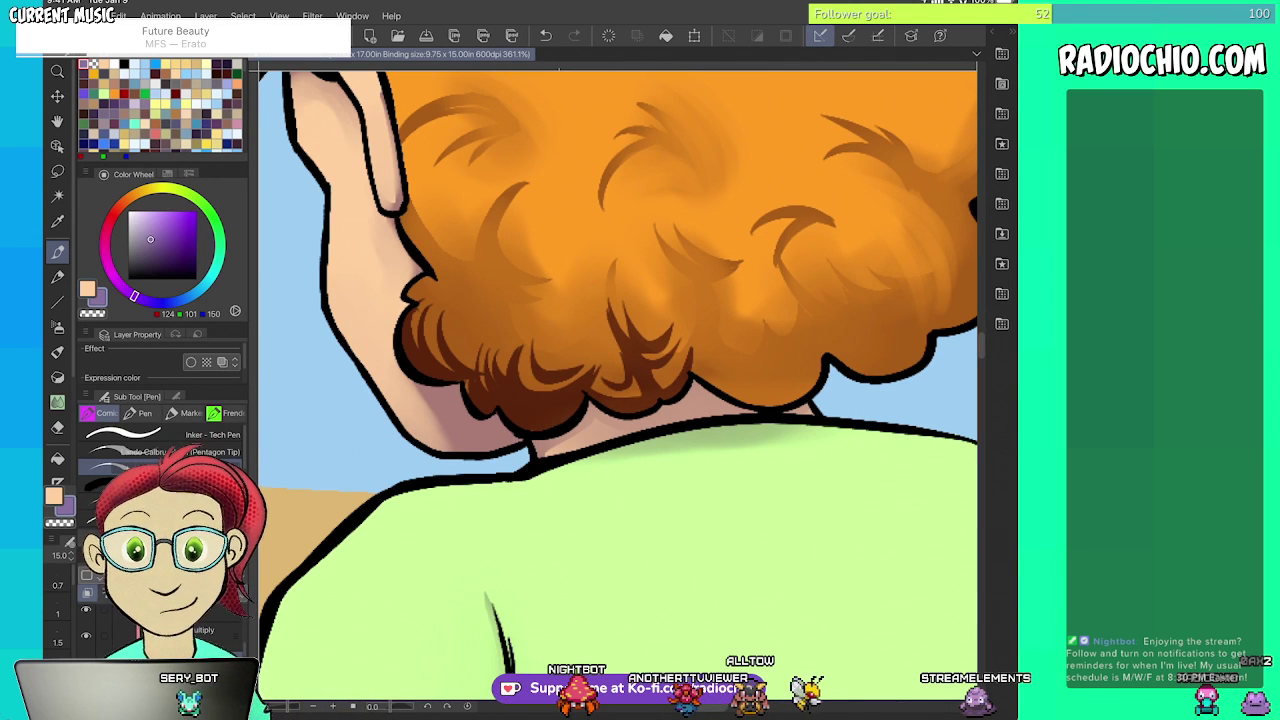
- Draw dark curved strands and fill the shadowed lower edges of the orange curls from the nape to the outer right clump
scroll(618, 385, "down", 4)
scroll(618, 385, "up", 2)
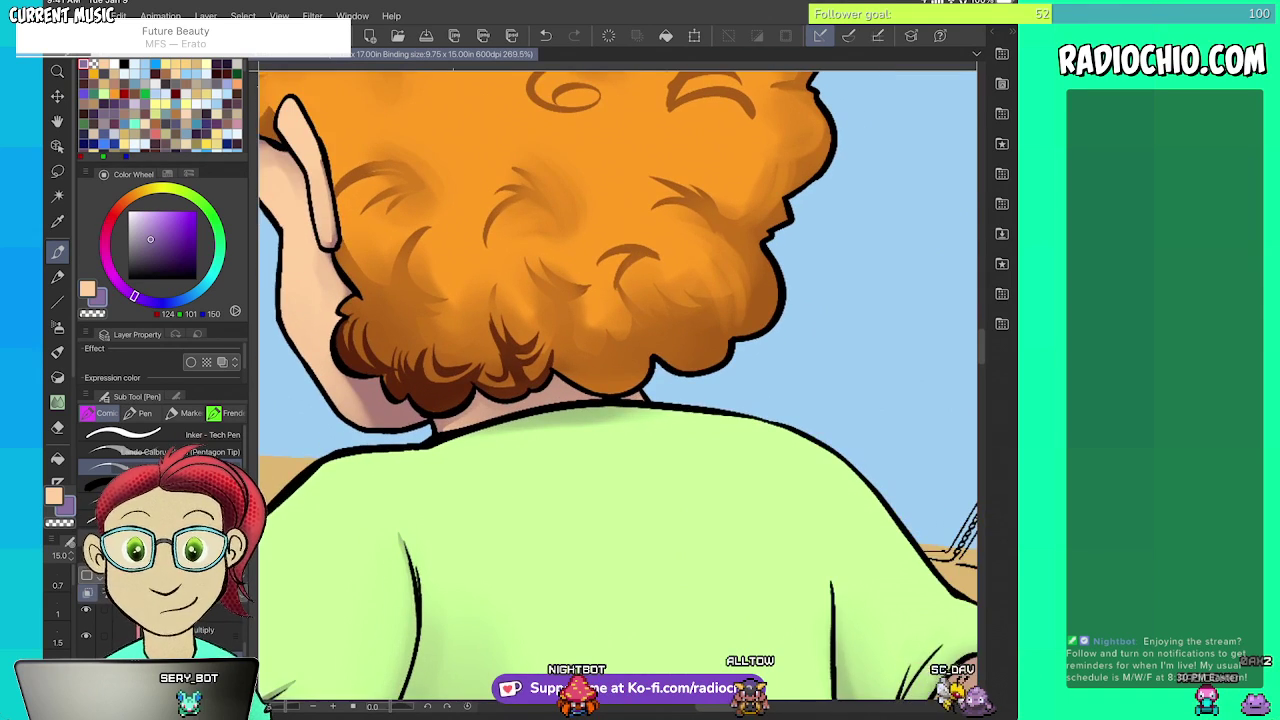
scroll(618, 385, "right", 2)
scroll(618, 385, "up", 4)
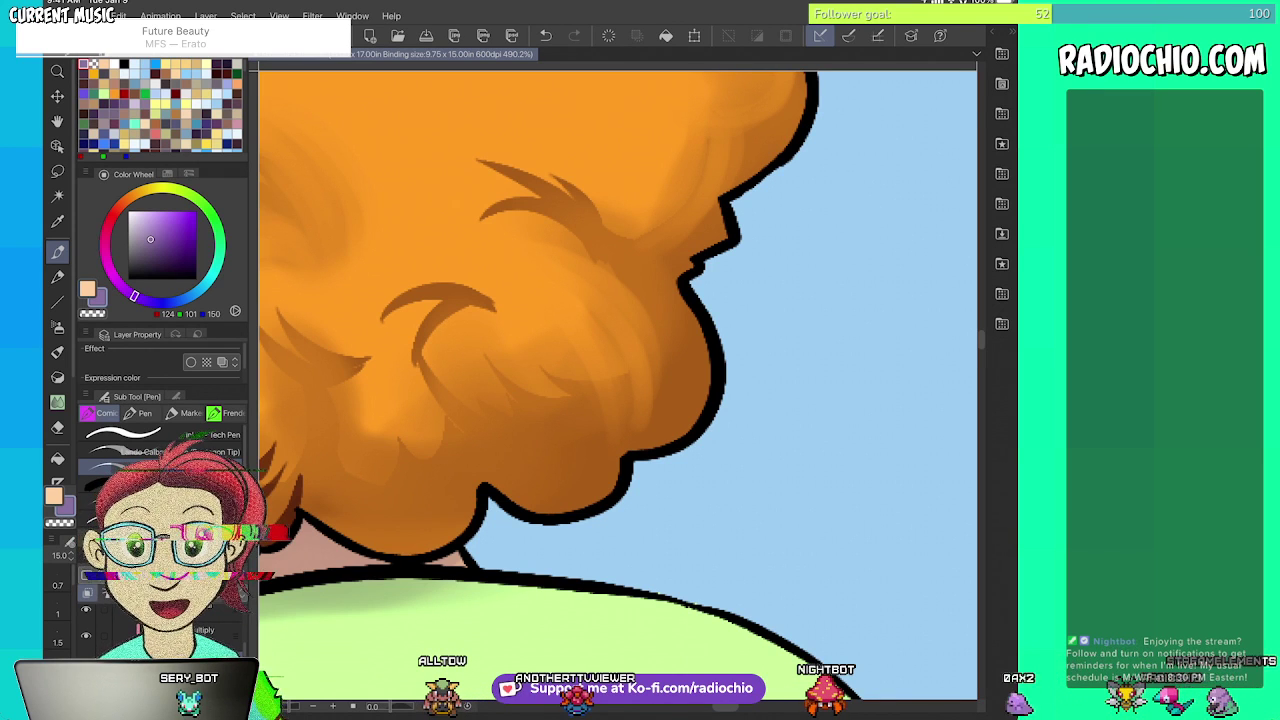
scroll(618, 385, "down", 2)
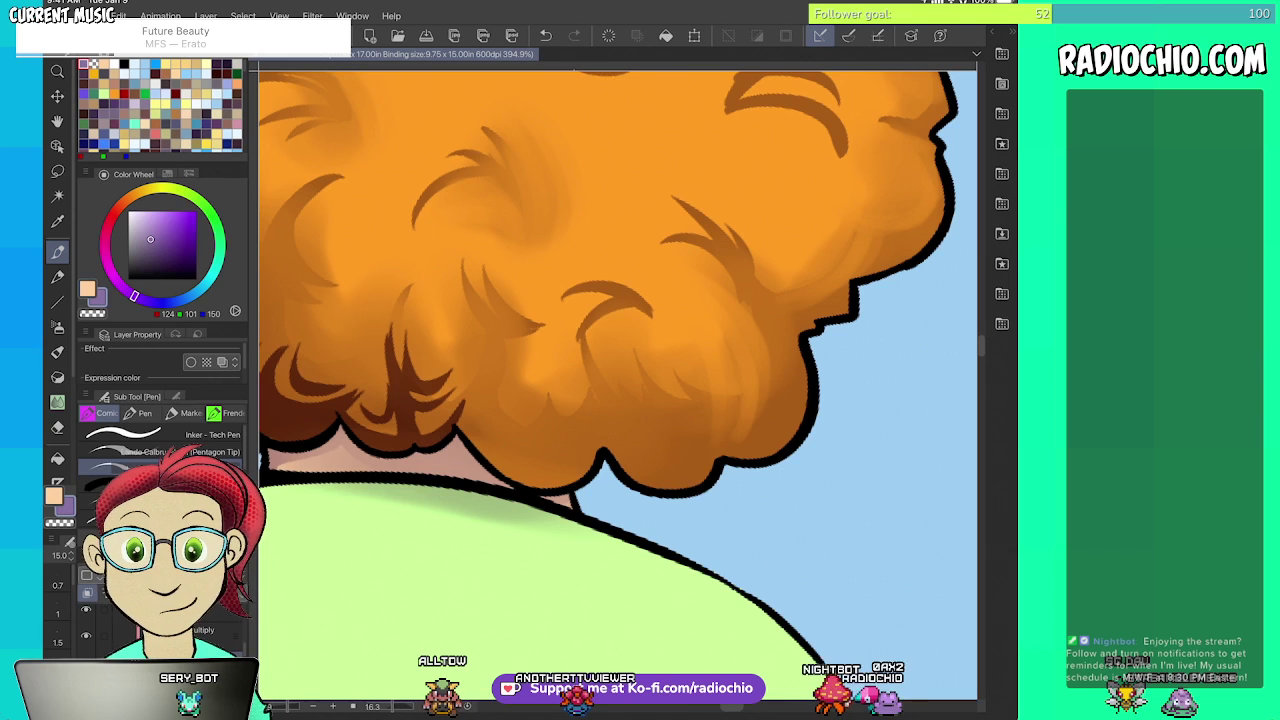
left_click_drag(476, 362, 498, 463)
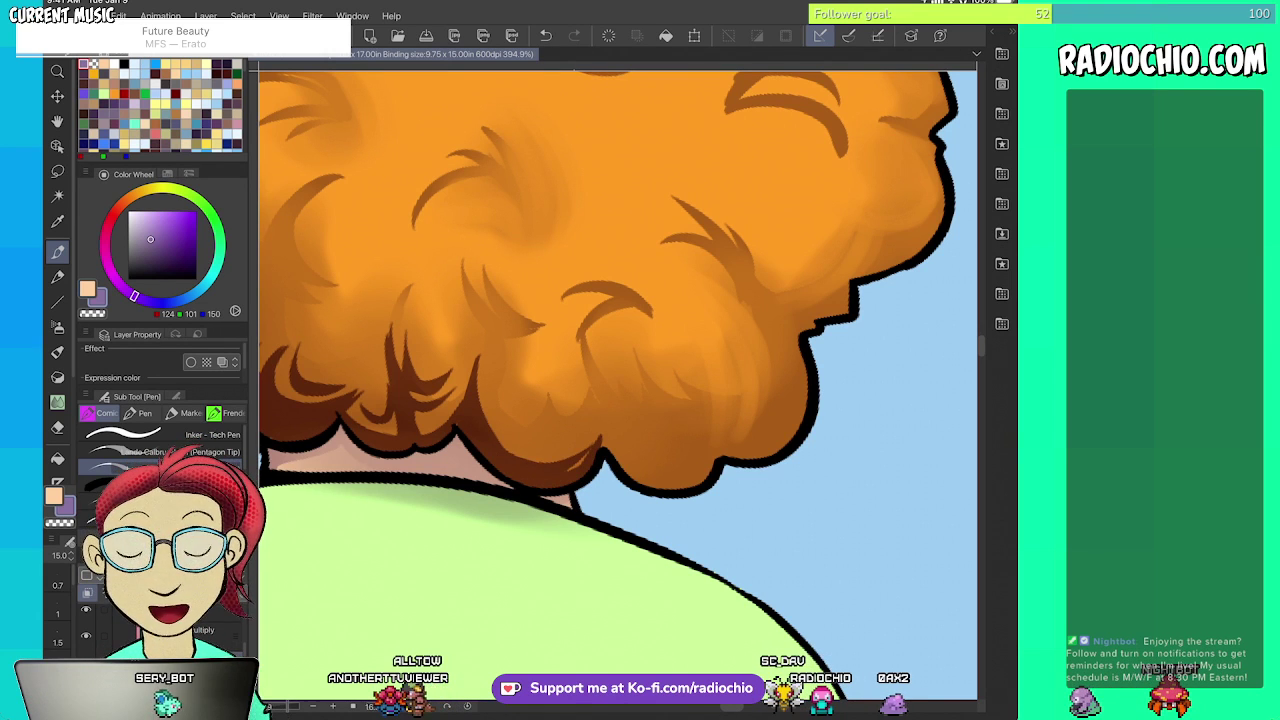
left_click_drag(480, 378, 584, 445)
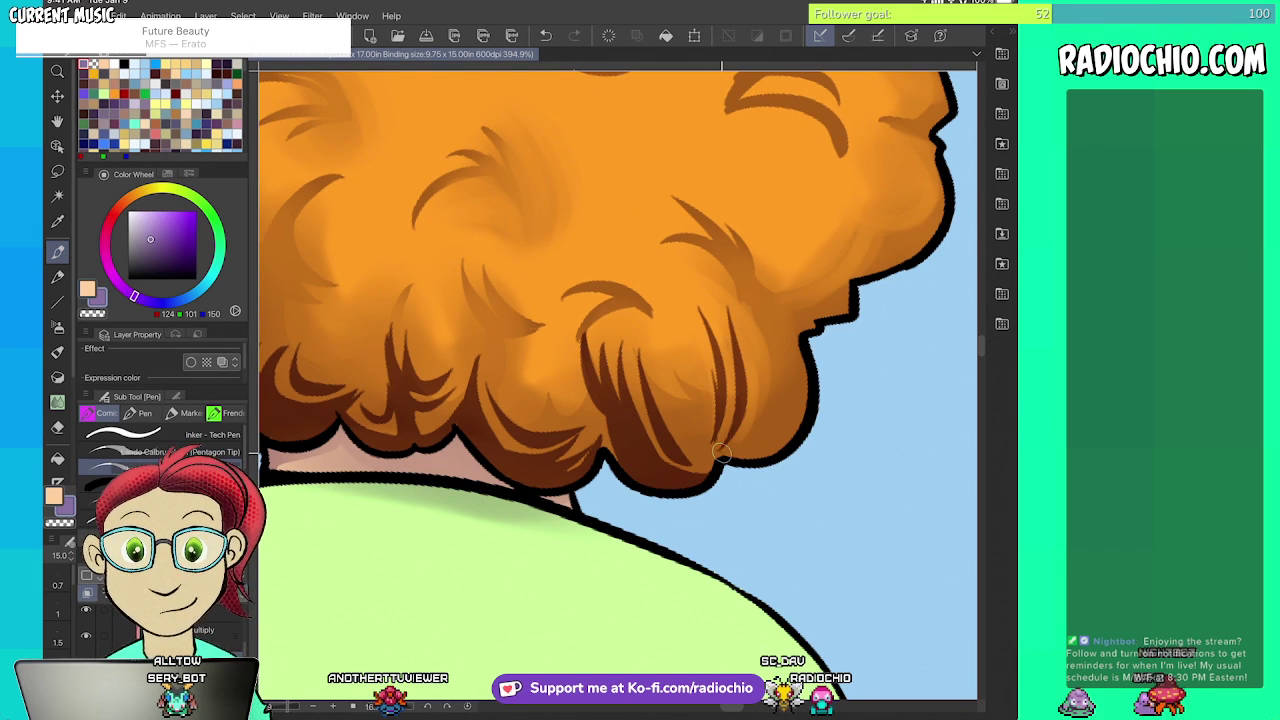
mouse_move(733, 460)
left_mouse_down()
mouse_move(791, 439)
mouse_move(725, 459)
mouse_move(787, 429)
mouse_move(763, 455)
mouse_move(797, 419)
left_mouse_up()
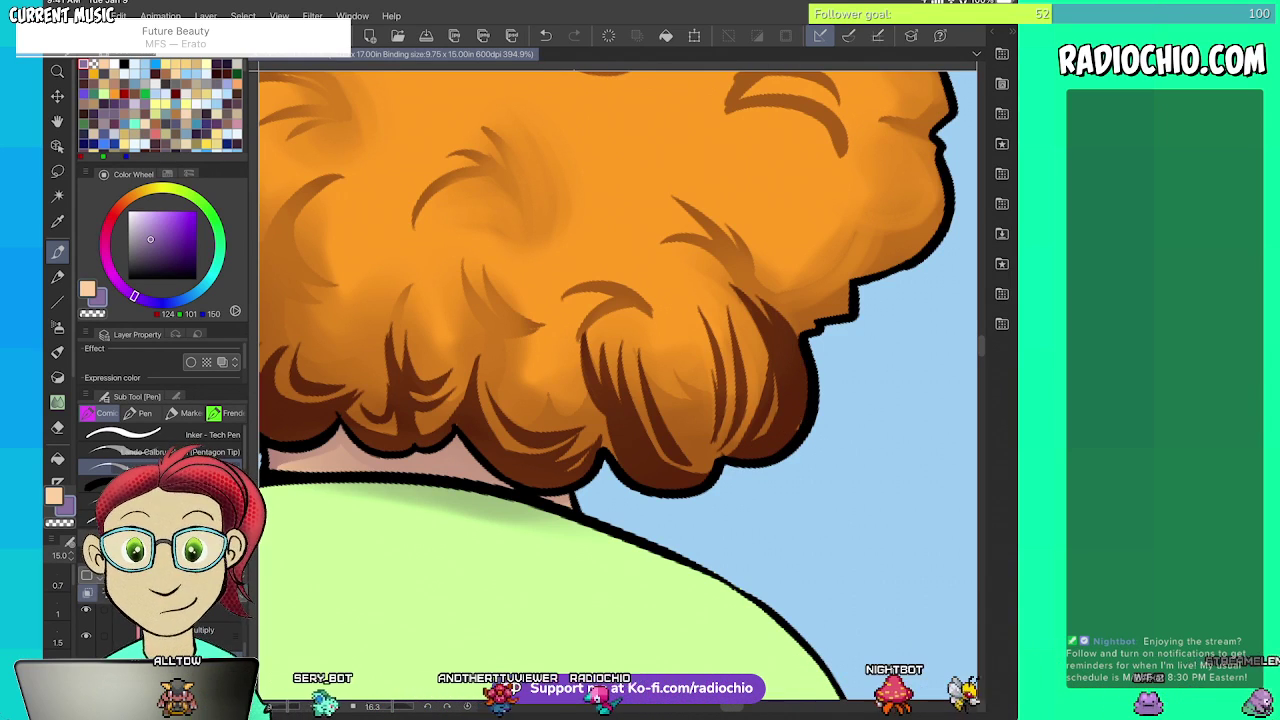
- Add dark pointed strands at the notches between the curls along the right outline of the orange hair
scroll(617, 385, "down", 4)
scroll(617, 385, "up", 2)
scroll(617, 385, "up", 2)
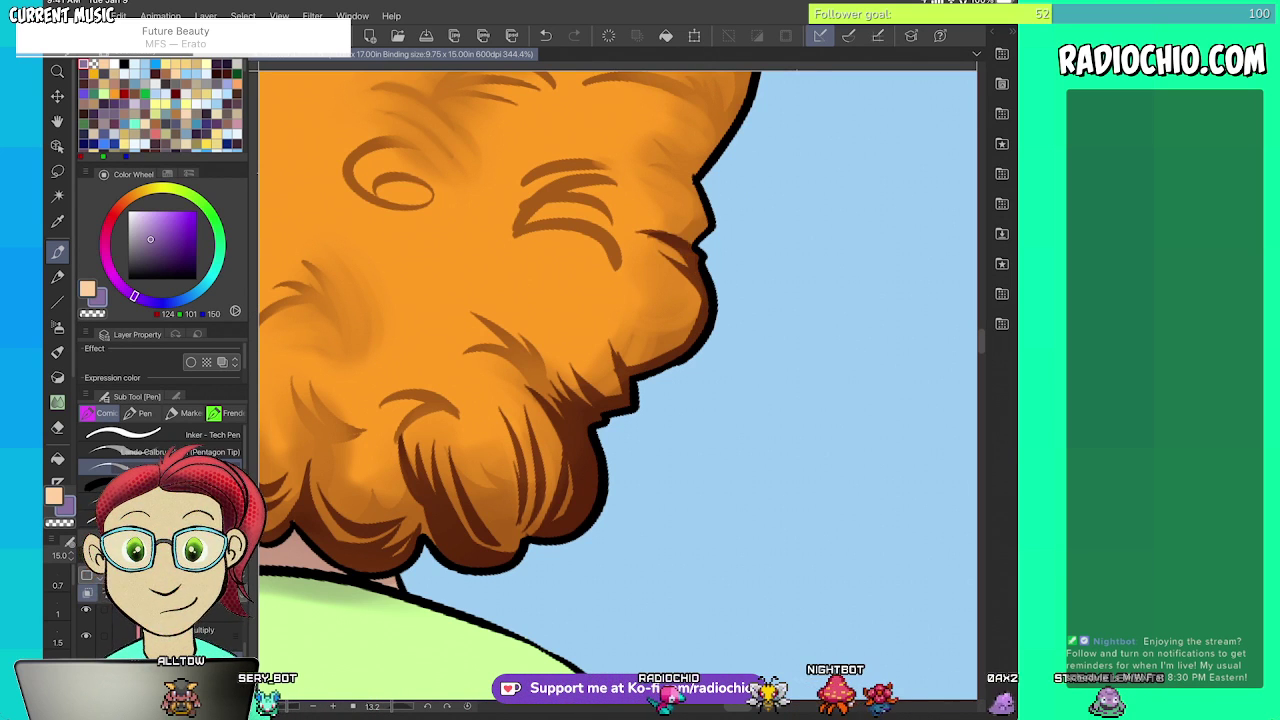
left_click_drag(655, 165, 697, 188)
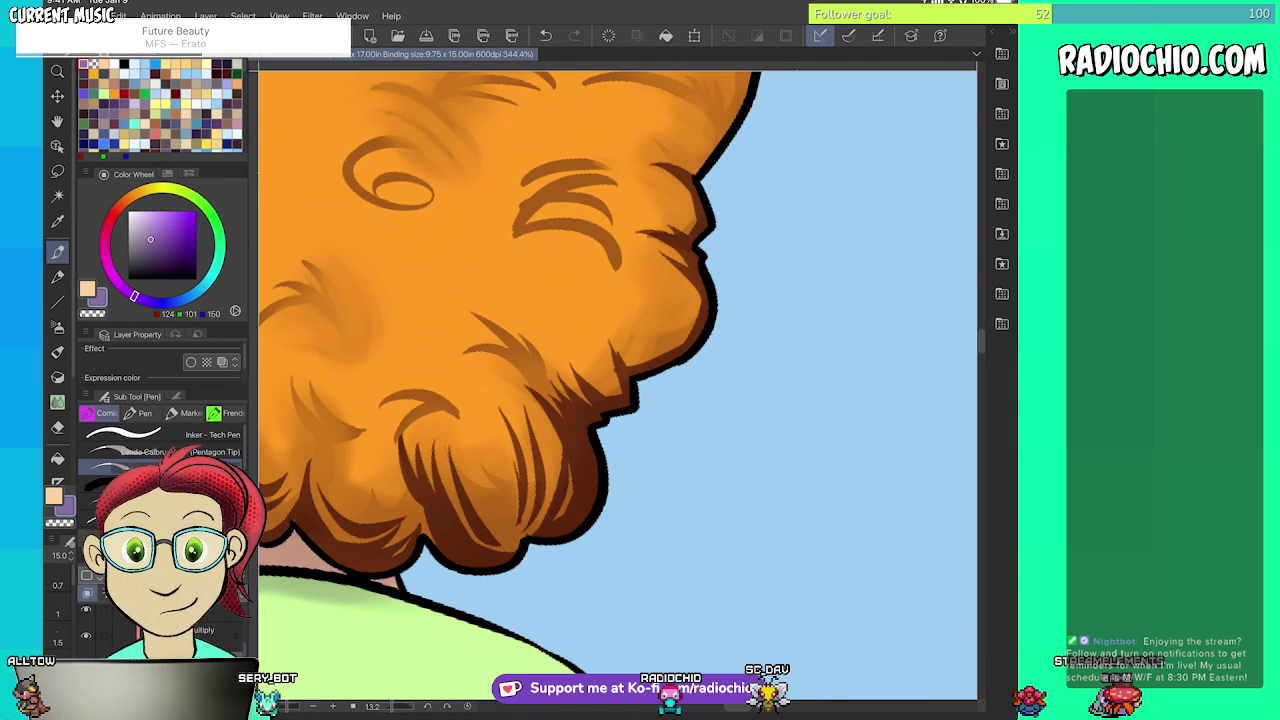
- Darken the fanned strands of the inner curl nearest the right side of the orange hair with tapered strokes
scroll(617, 385, "down", 5)
scroll(617, 385, "up", 5)
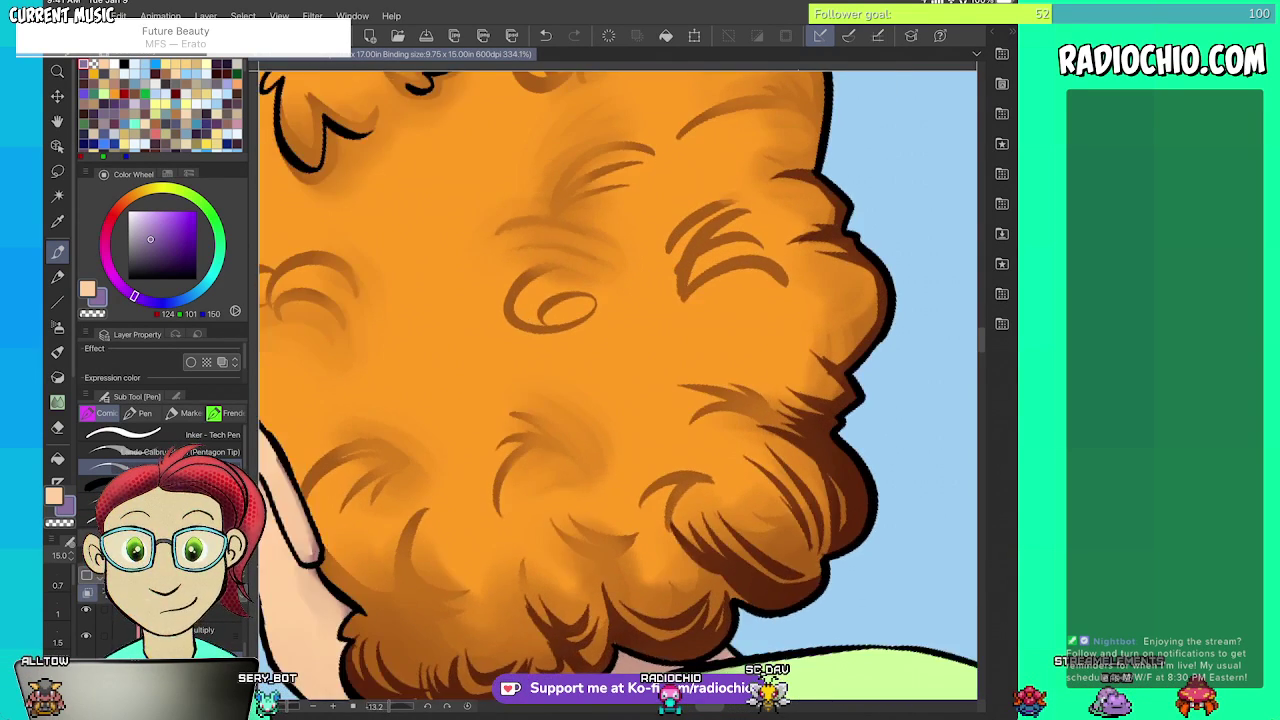
scroll(617, 385, "down", 4)
scroll(617, 385, "up", 4)
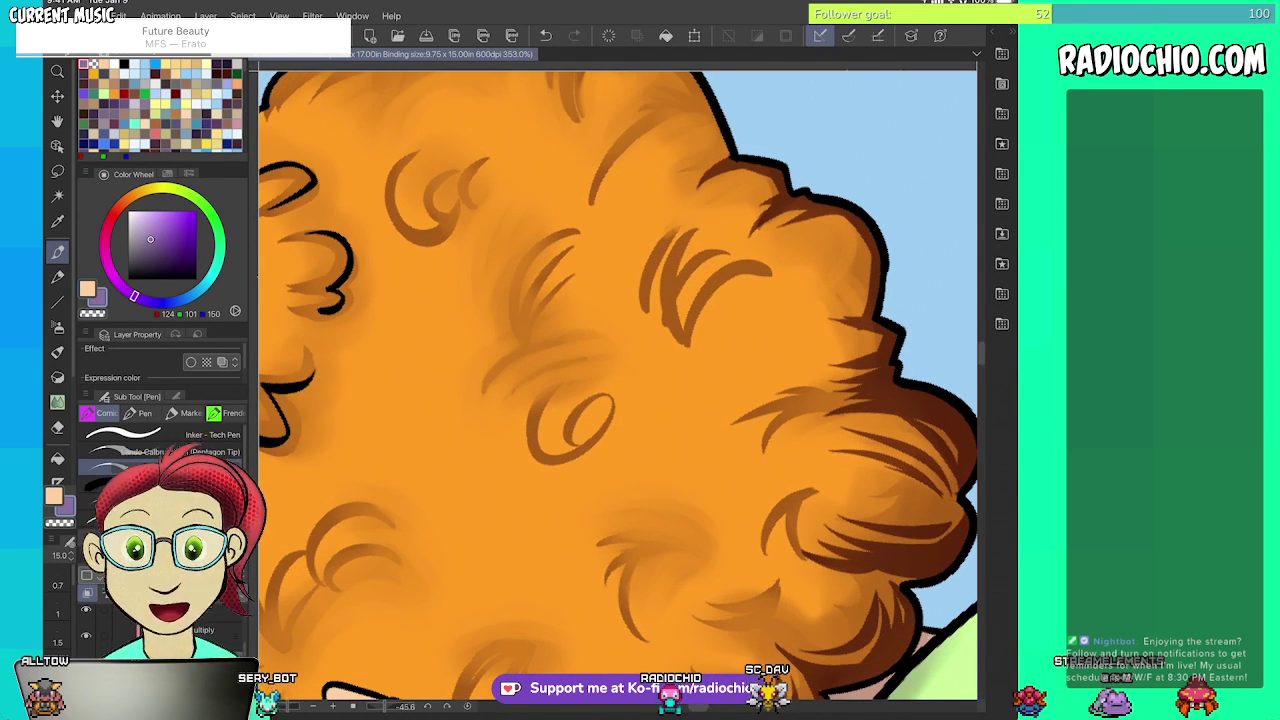
scroll(617, 385, "up", 4)
left_click_drag(733, 292, 657, 407)
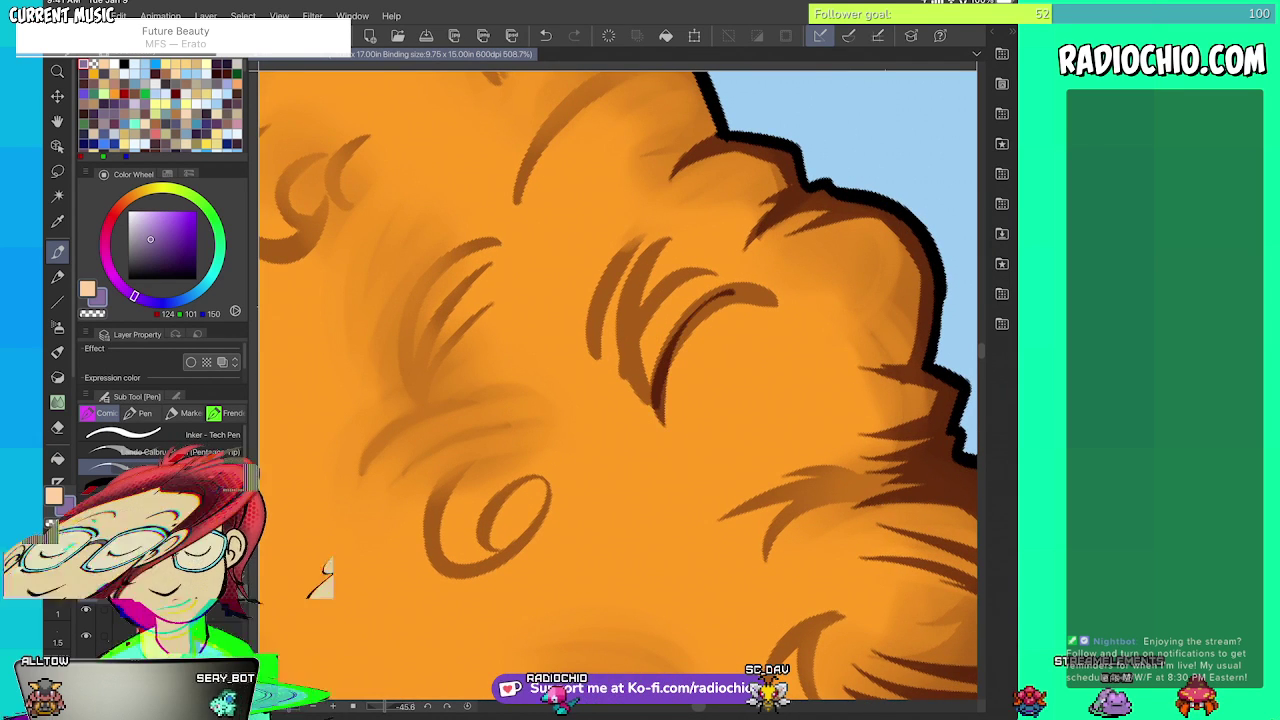
left_click_drag(640, 262, 643, 394)
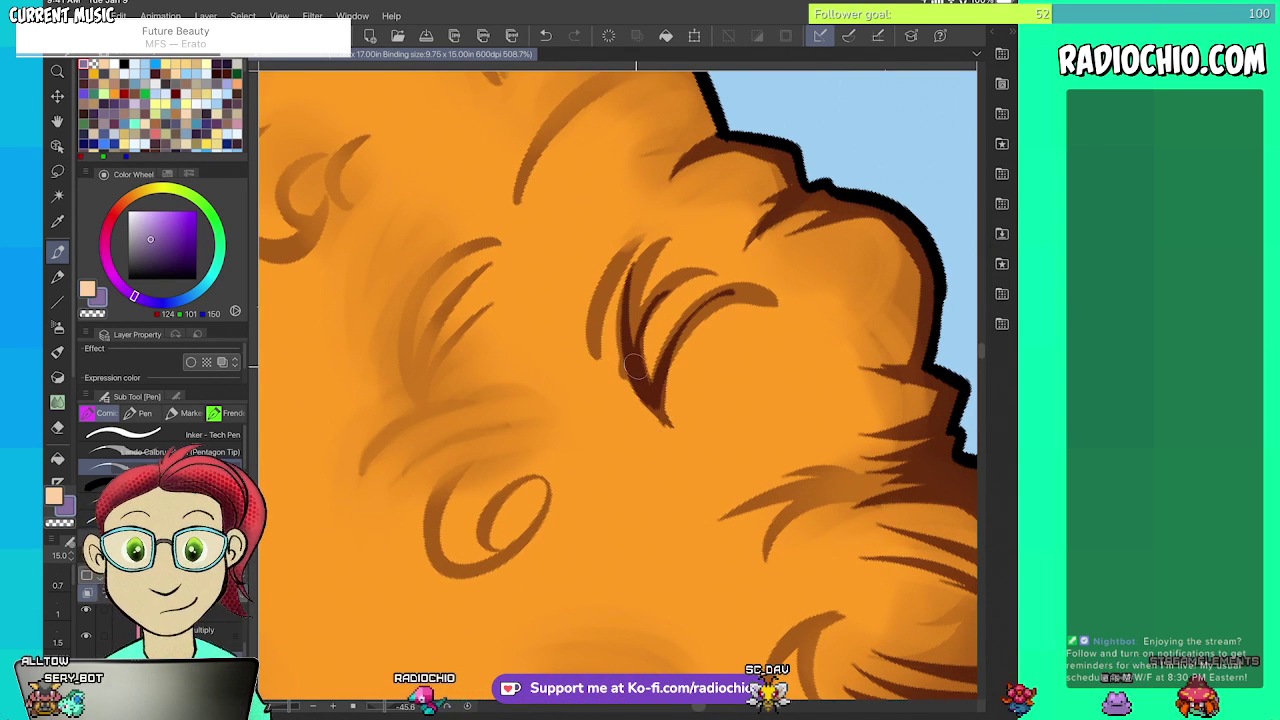
left_click_drag(625, 256, 598, 357)
scroll(617, 385, "down", 5)
scroll(617, 385, "up", 7)
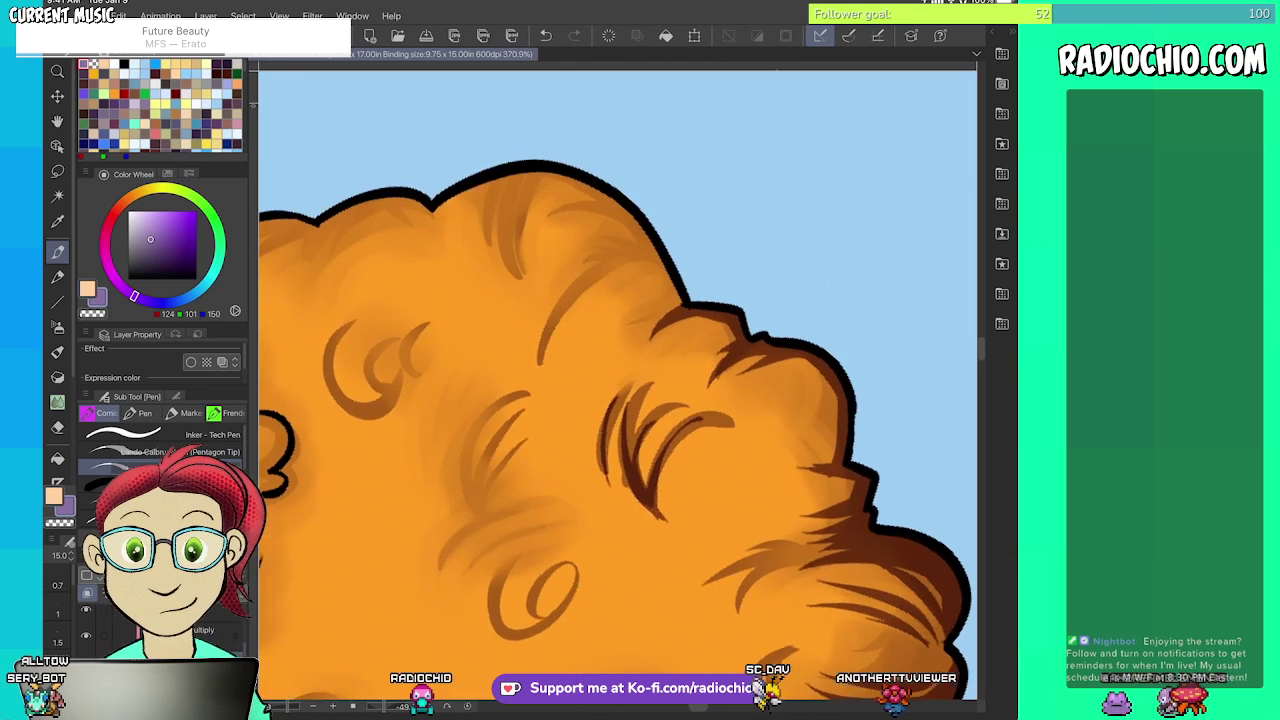
- Draw dark strands curving inward from the outline of the large curl at the upper right of the orange hair
left_click_drag(587, 546, 655, 291)
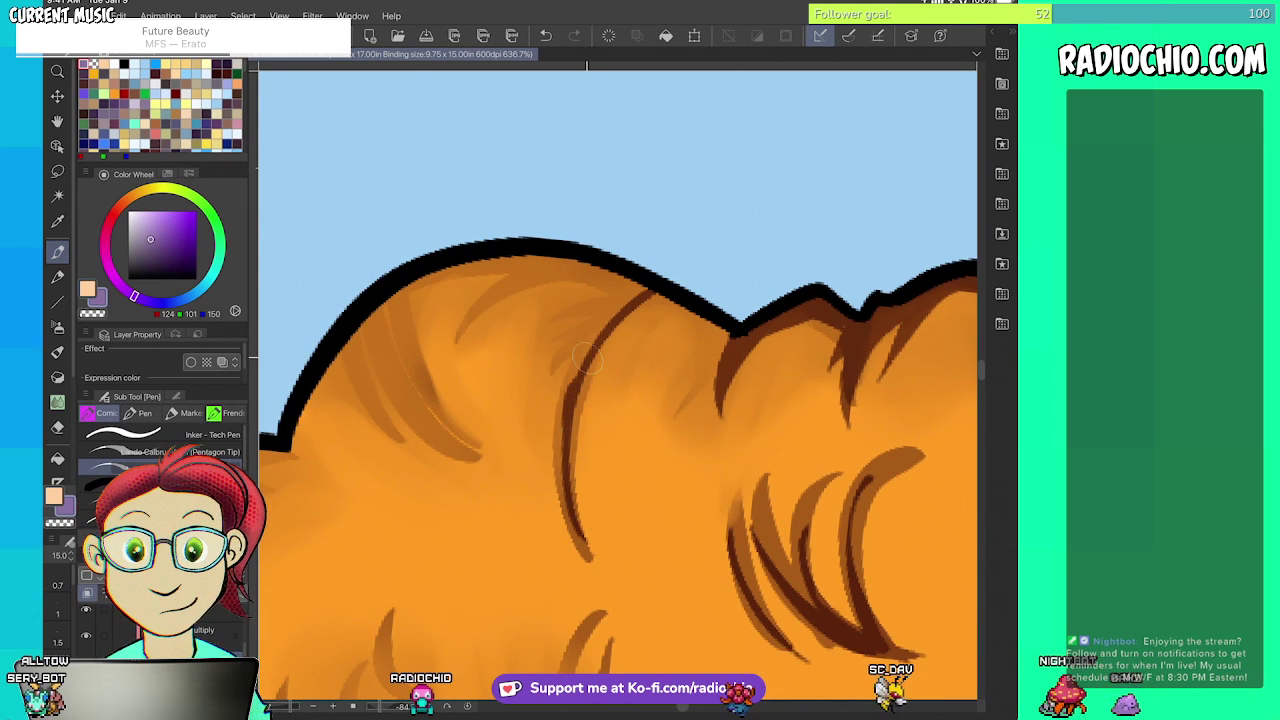
left_click_drag(569, 386, 663, 295)
mouse_move(534, 402)
left_mouse_down()
mouse_move(611, 313)
mouse_move(655, 287)
left_mouse_up()
mouse_move(454, 345)
left_mouse_down()
mouse_move(590, 262)
mouse_move(402, 345)
mouse_move(440, 446)
mouse_move(377, 330)
left_mouse_up()
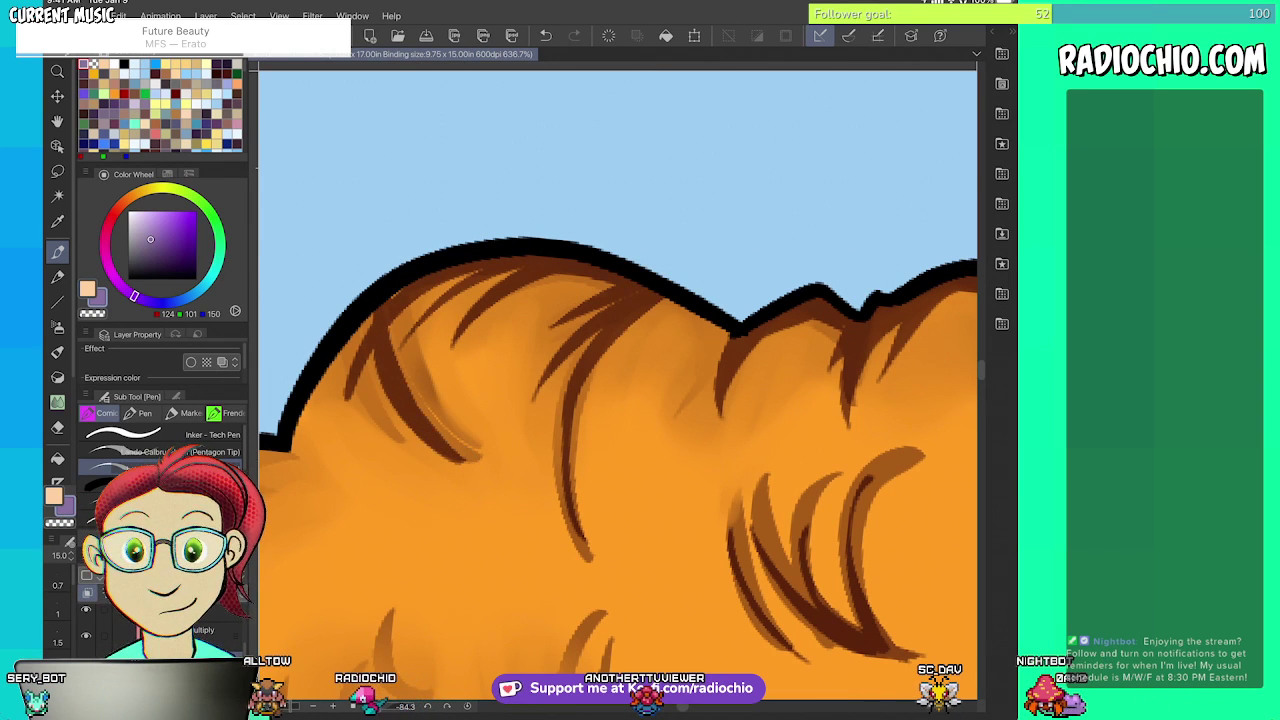
left_click_drag(452, 423, 392, 308)
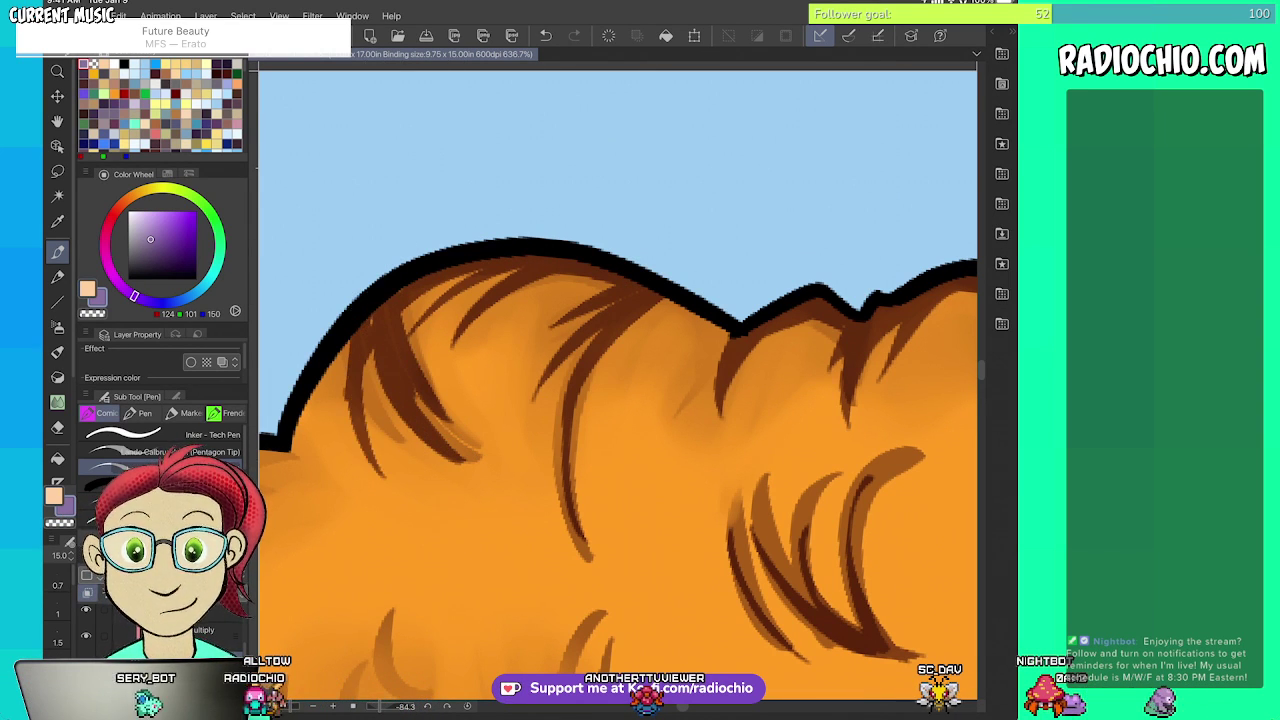
scroll(618, 385, "down", 5)
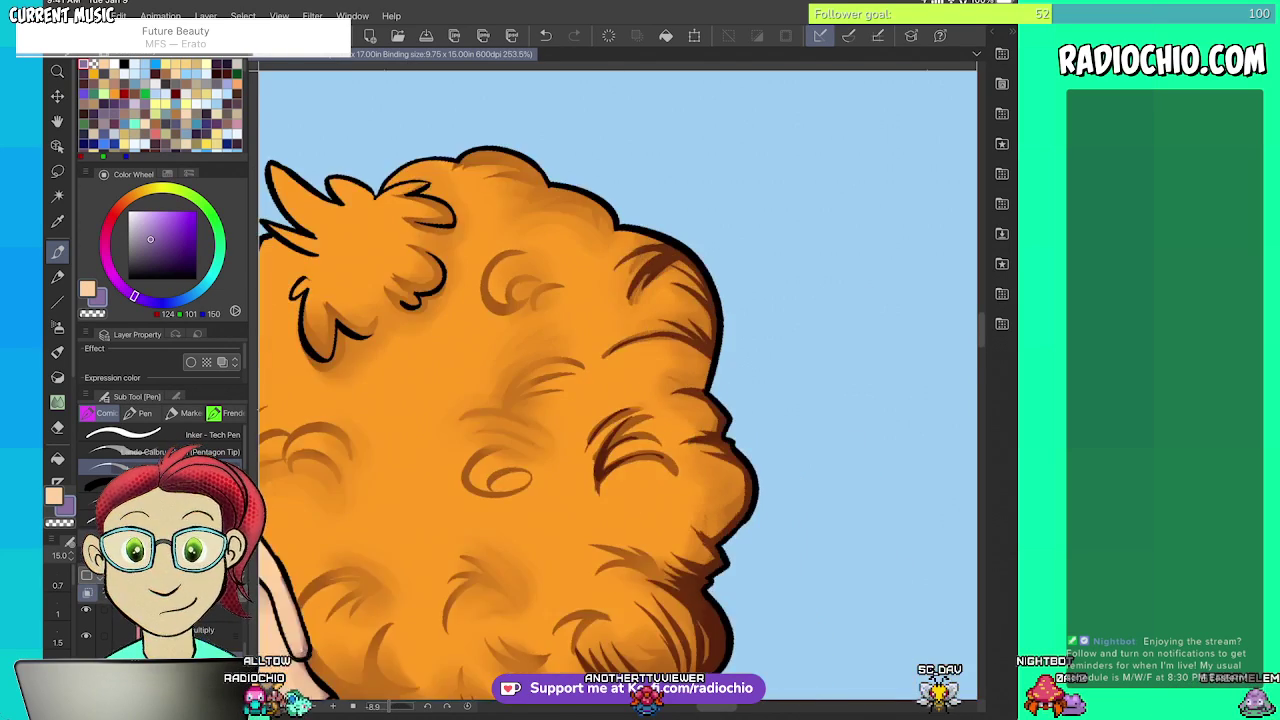
scroll(618, 385, "up", 2)
scroll(638, 395, "up", 5)
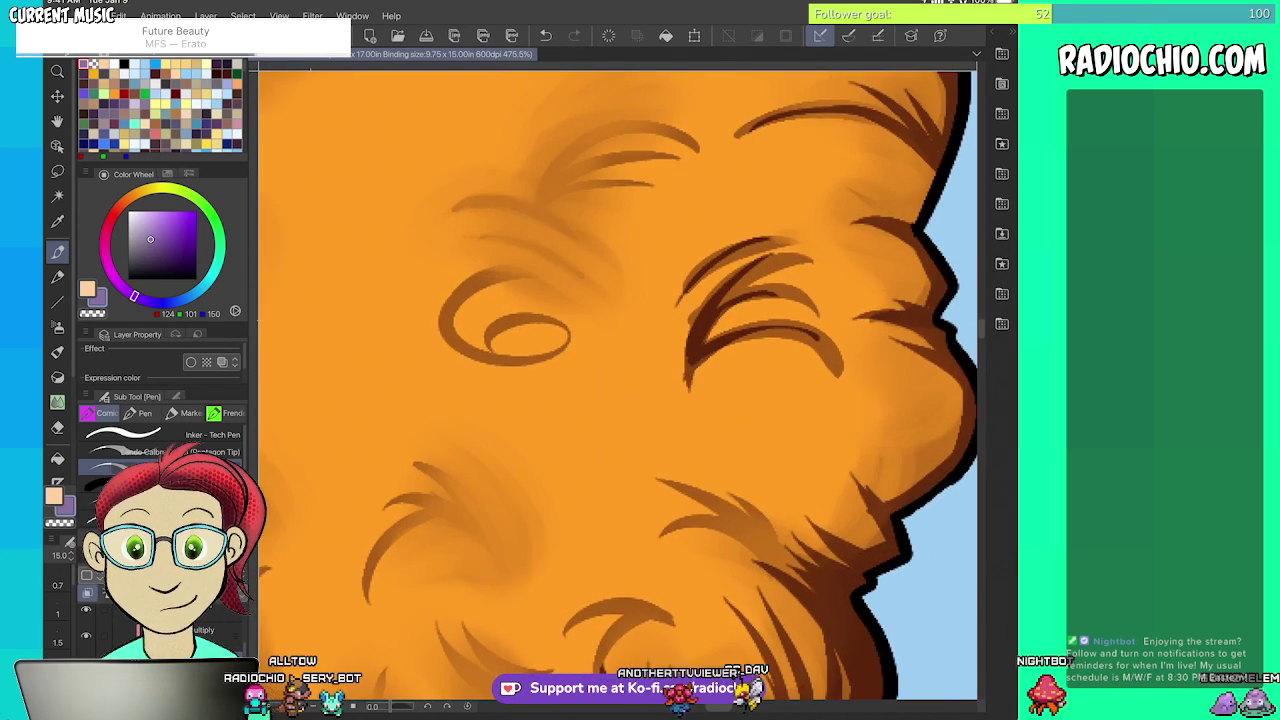
- Draw dark tapered strands over the top of the central spiral curl and through the fanned hairs above it
left_click_drag(487, 281, 558, 286)
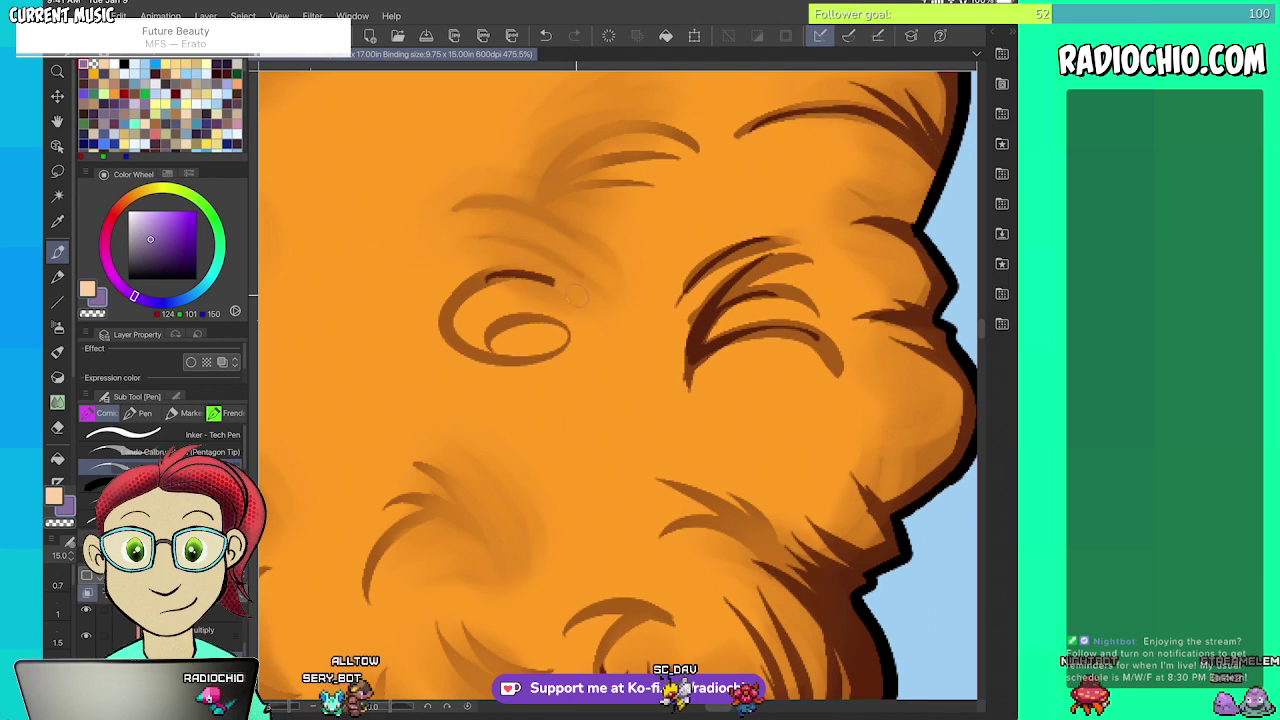
left_click_drag(472, 252, 588, 314)
mouse_move(454, 221)
left_mouse_down()
mouse_move(547, 242)
mouse_move(588, 306)
mouse_move(588, 250)
left_mouse_up()
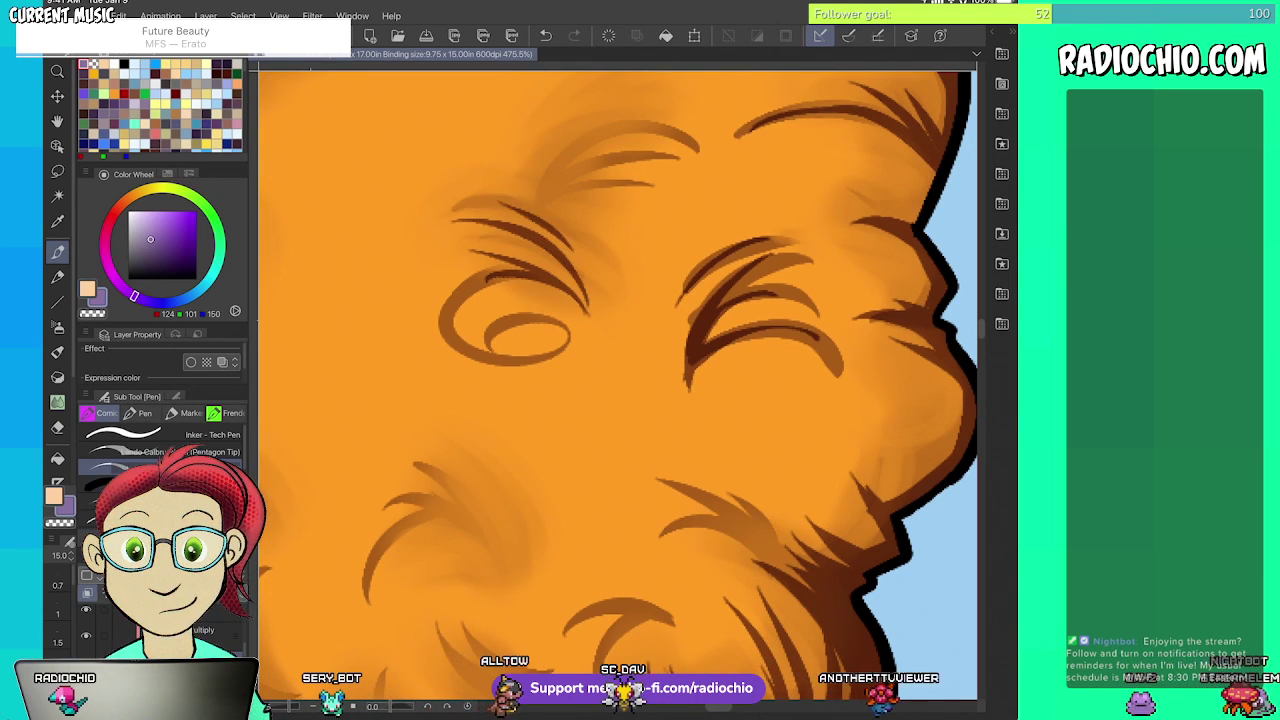
mouse_move(541, 185)
left_mouse_down()
mouse_move(583, 206)
mouse_move(613, 256)
left_mouse_up()
scroll(618, 385, "up", 2)
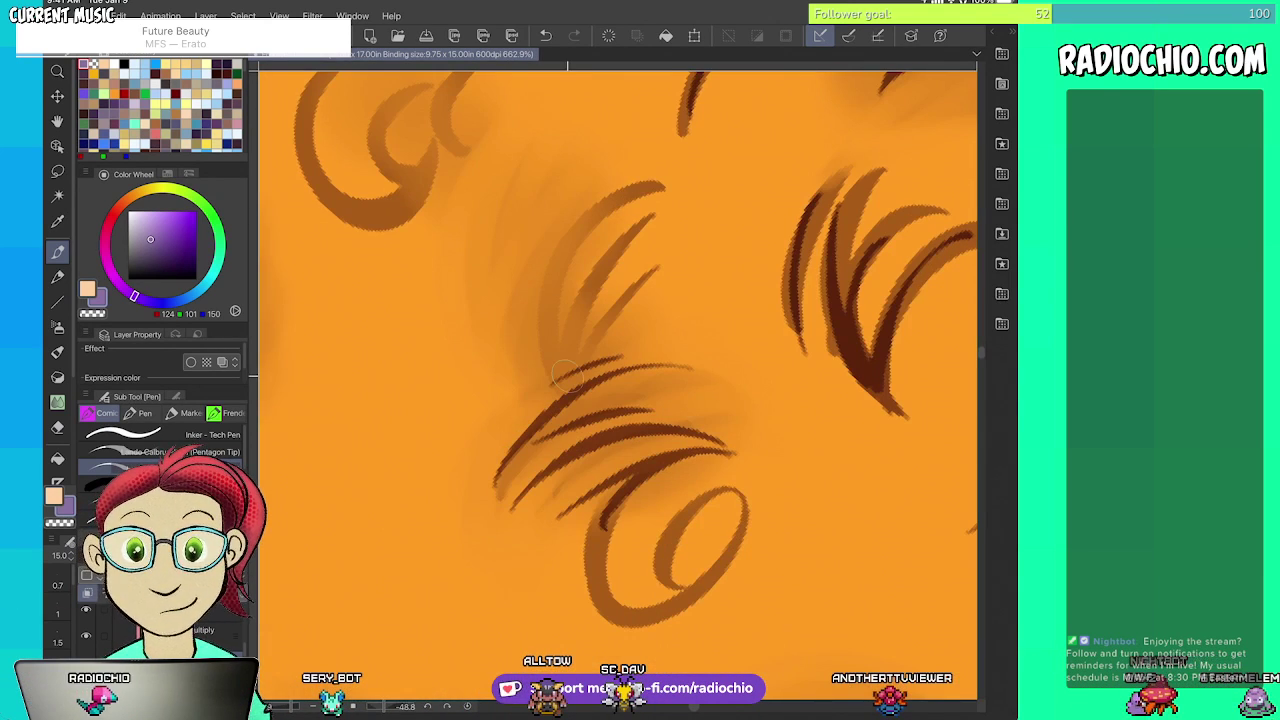
left_click_drag(590, 207, 603, 199)
- Darken the crescent curl beside the outlined tuft with curved strands along its outer rim and inner hairs
scroll(618, 385, "down", 3)
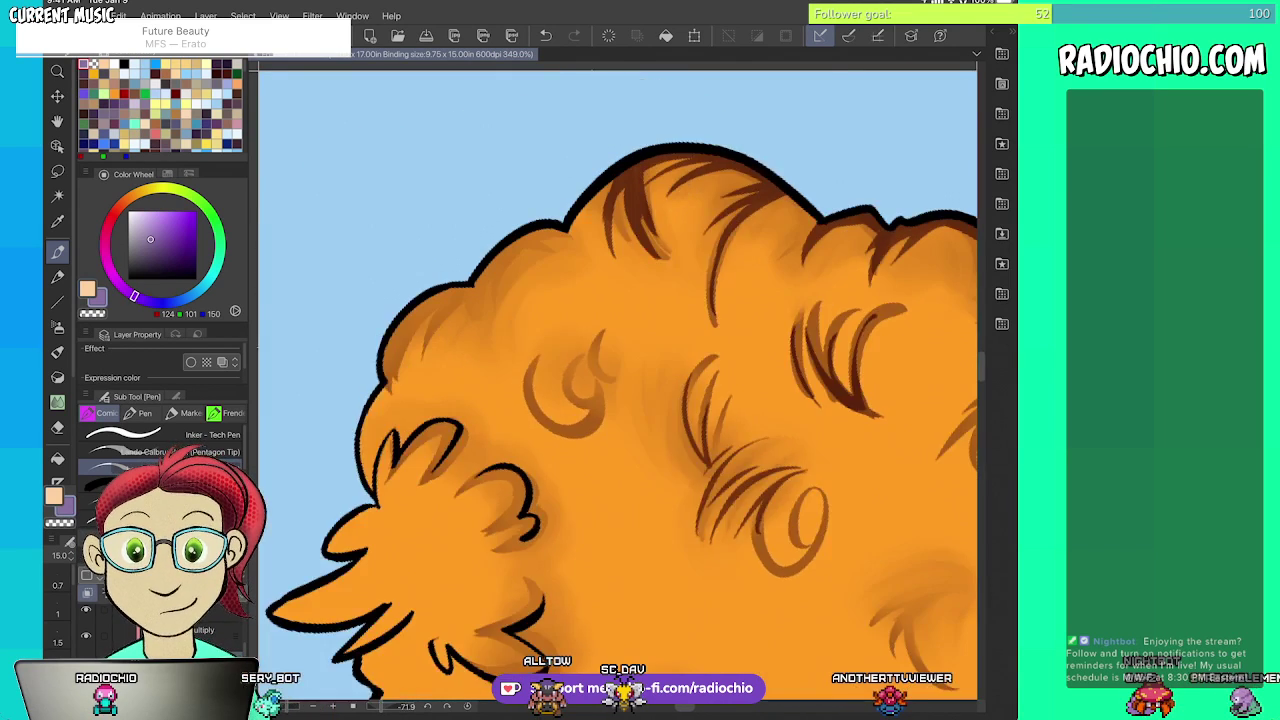
scroll(618, 385, "up", 2)
left_click_drag(602, 307, 606, 409)
left_click_drag(591, 336, 632, 416)
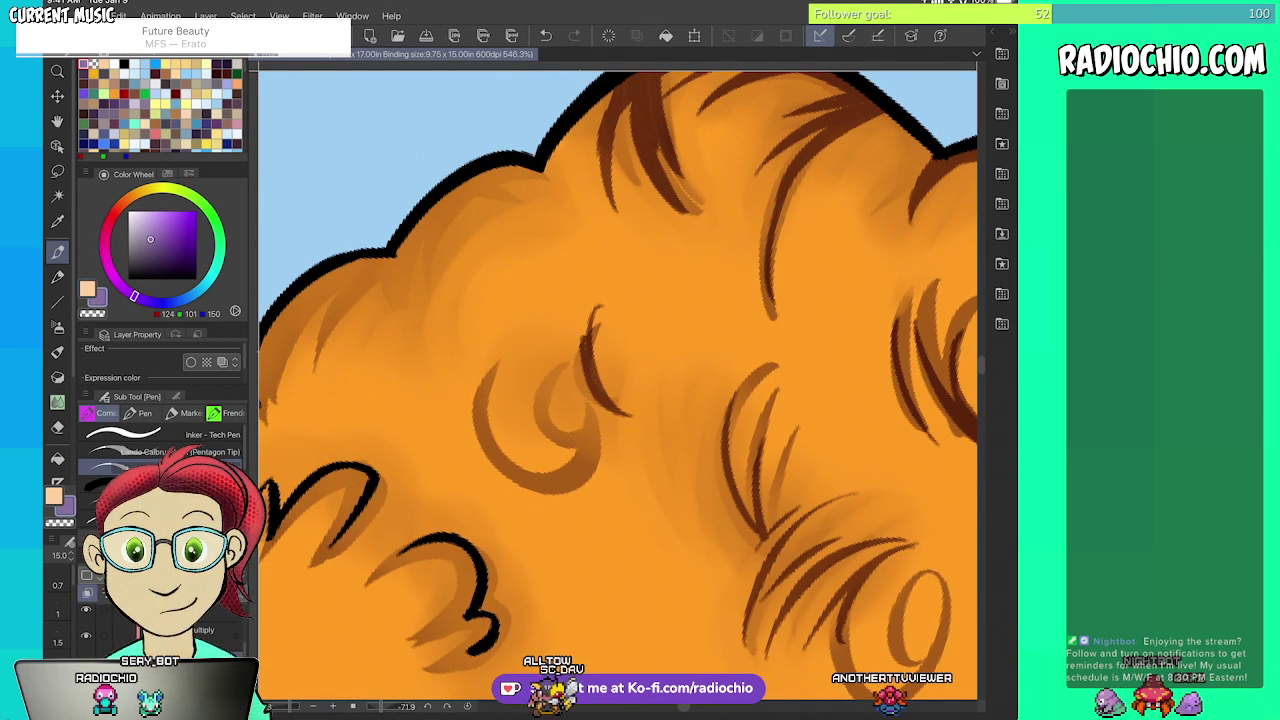
left_click_drag(568, 333, 590, 437)
left_click_drag(484, 377, 599, 441)
left_click_drag(528, 420, 585, 444)
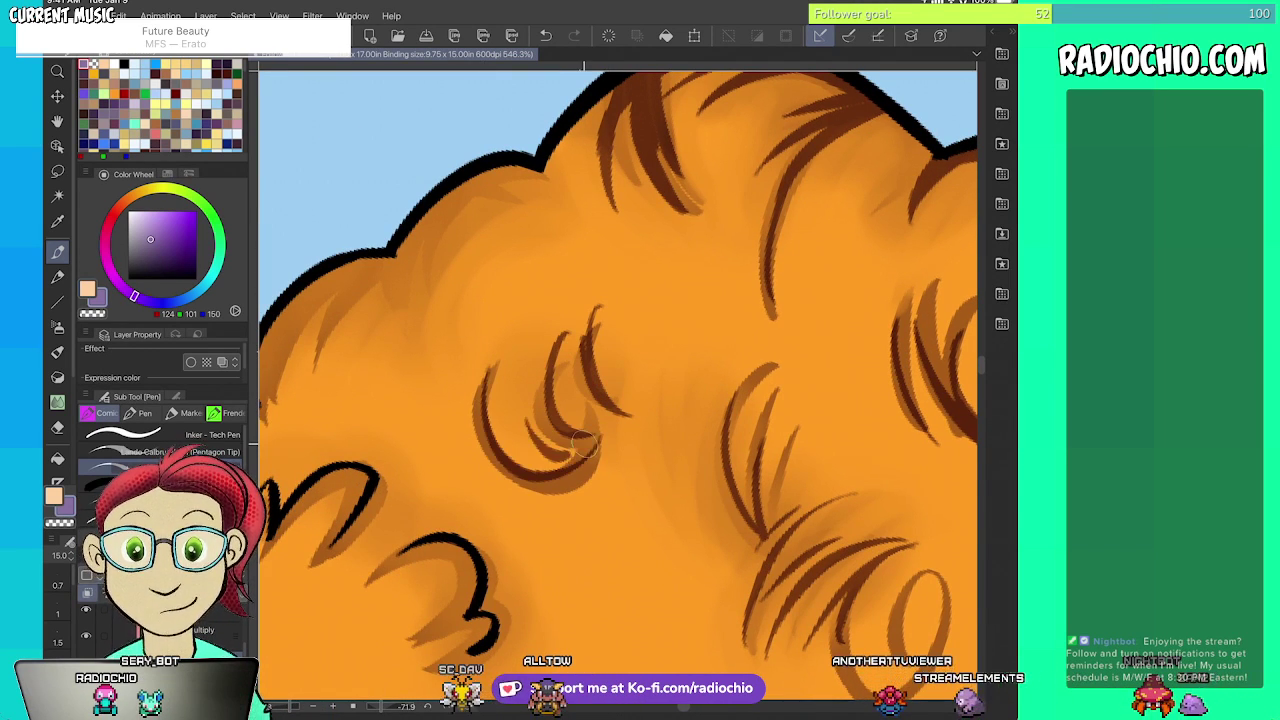
- Reduce the pen size to 12 and draw thin dark strands inward from the top outline of the orange hair
scroll(618, 385, "down", 2)
key("bracketleft")
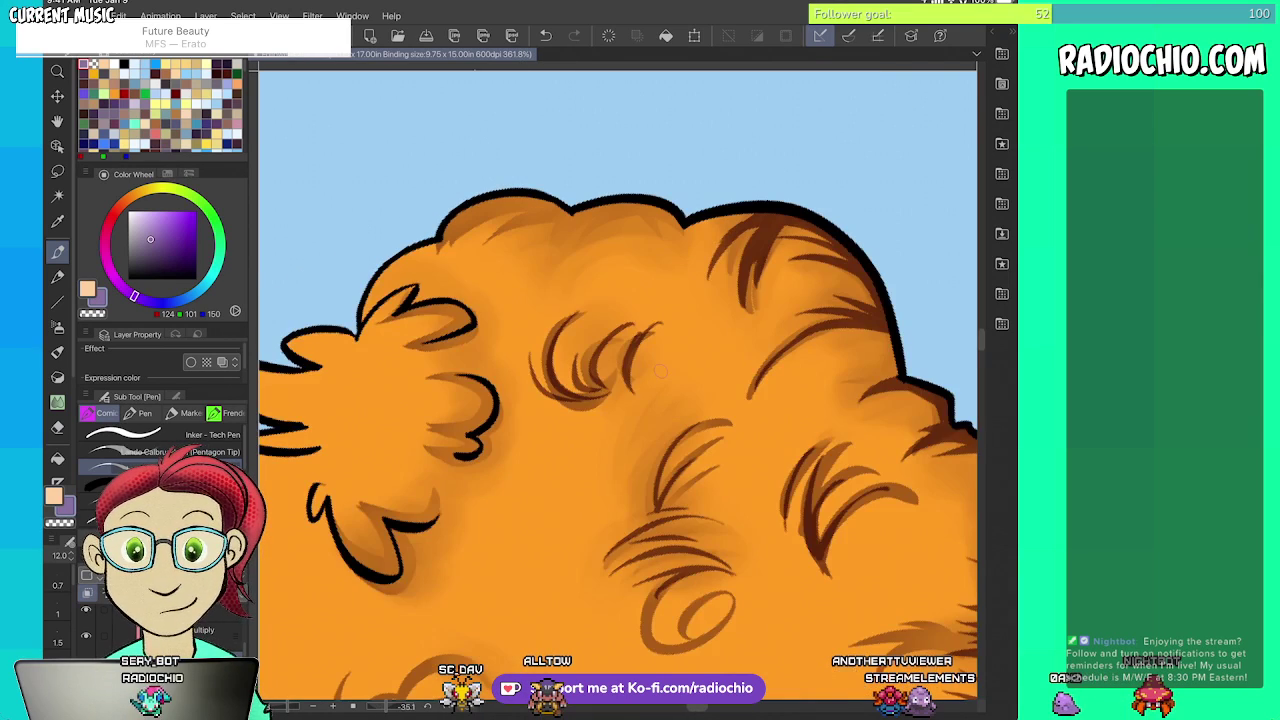
scroll(660, 371, "down", 4)
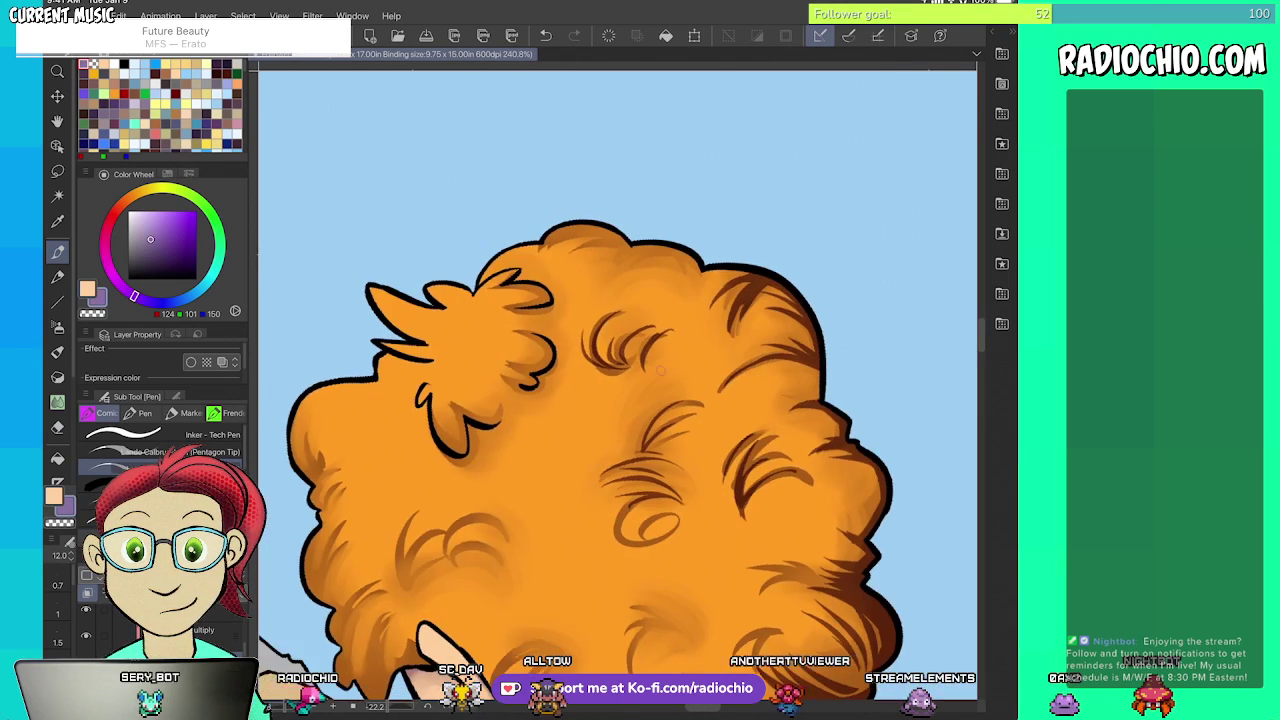
scroll(660, 371, "up", 4)
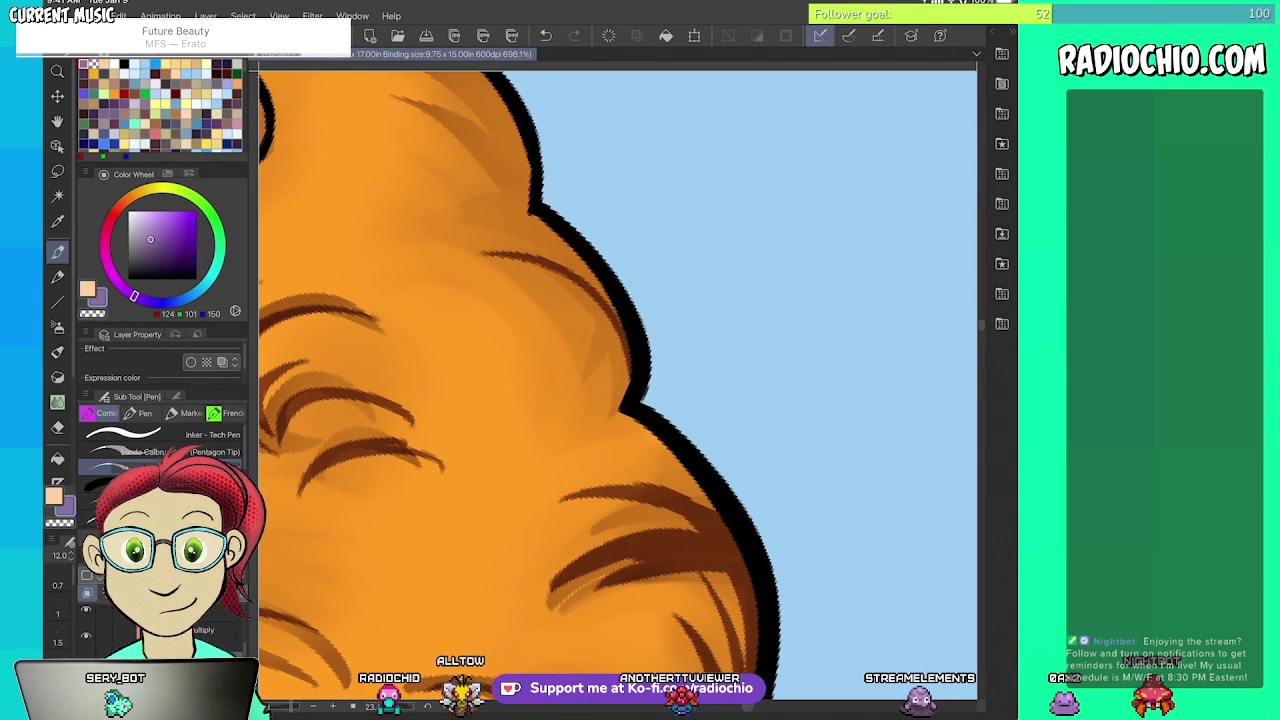
mouse_move(530, 322)
left_mouse_down()
mouse_move(601, 394)
mouse_move(558, 457)
left_mouse_up()
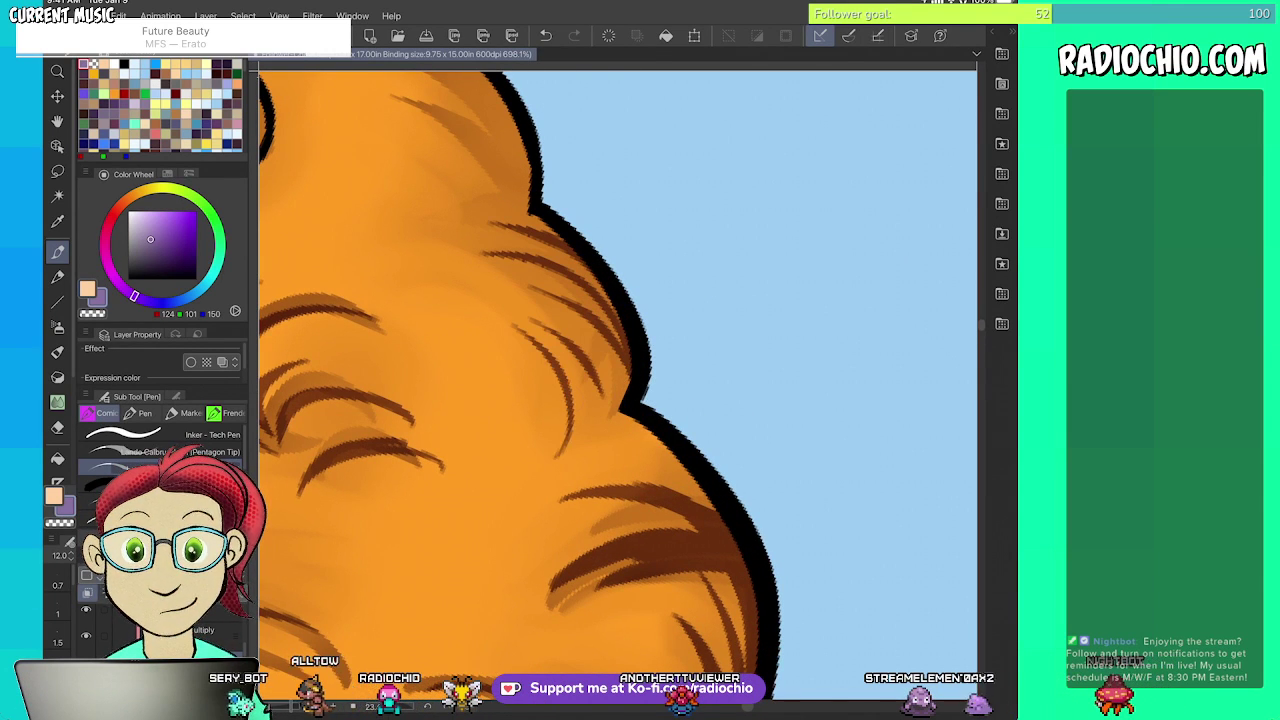
scroll(505, 368, "down", 4)
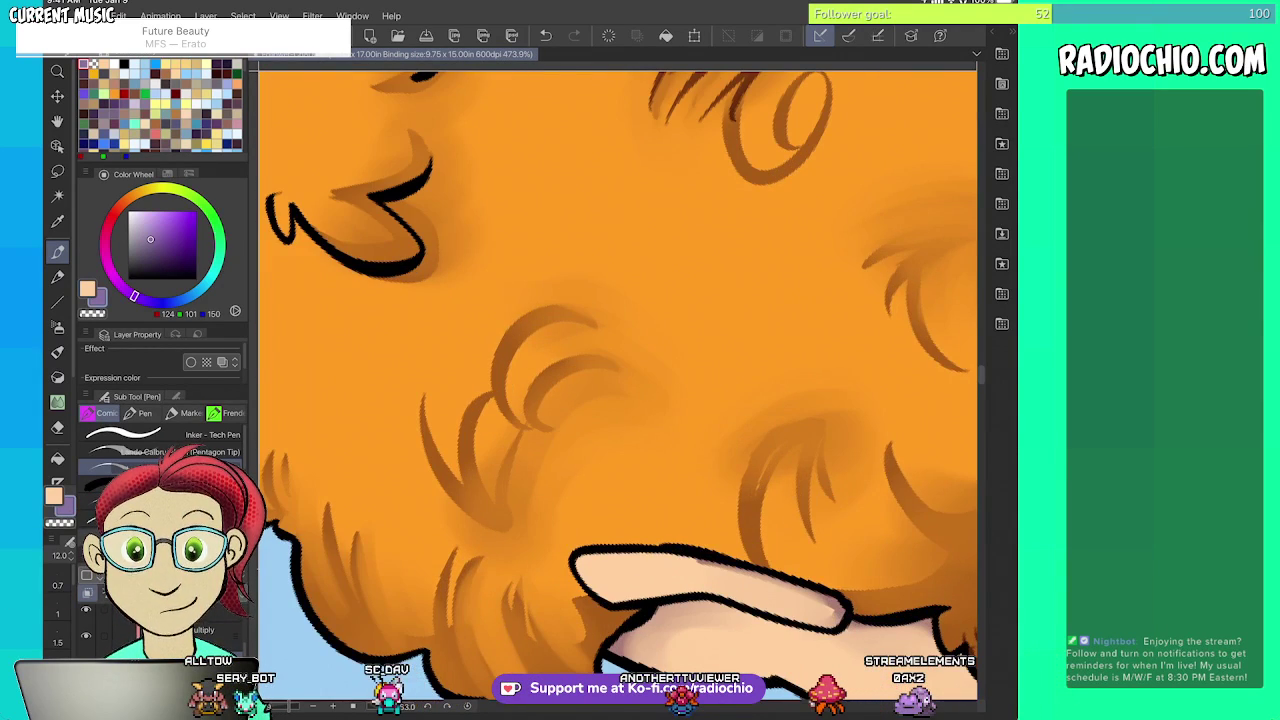
- Draw dark arched strands over the cluster of overlapping curls above the ear
left_click_drag(559, 455, 633, 374)
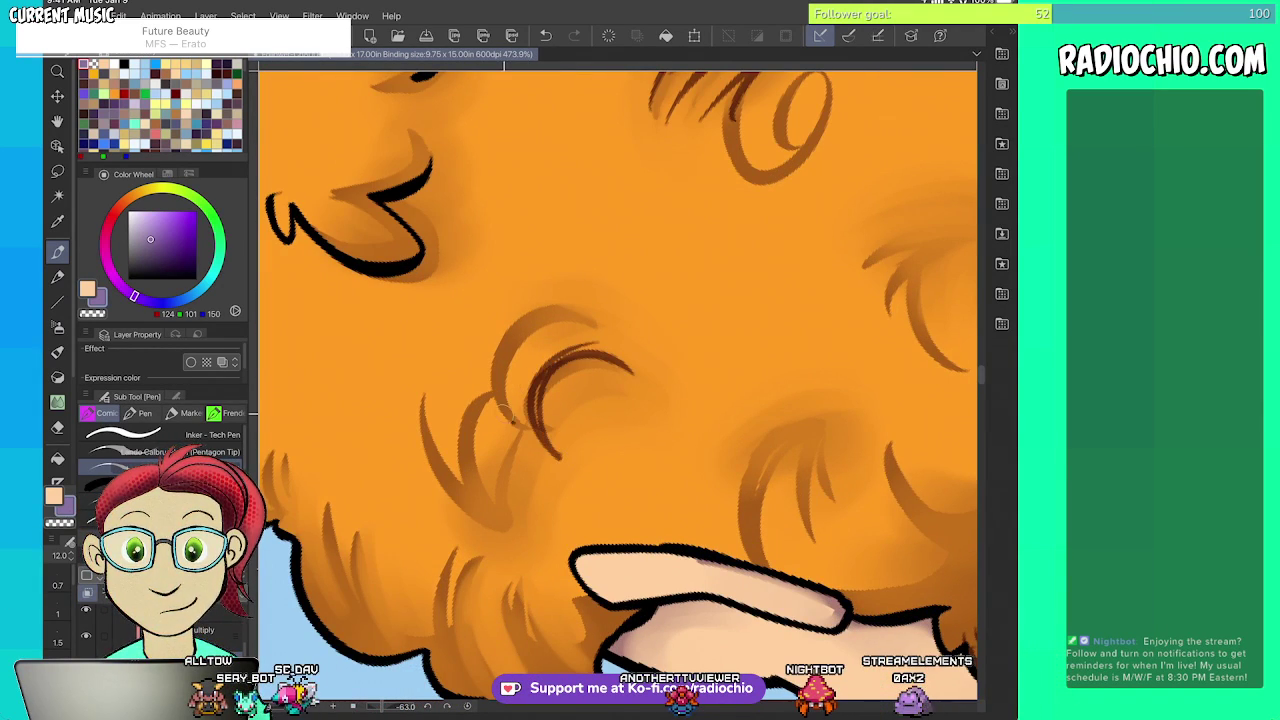
left_click_drag(513, 422, 597, 327)
mouse_move(535, 286)
left_mouse_down()
mouse_move(582, 302)
mouse_move(598, 339)
left_mouse_up()
left_click_drag(518, 519, 470, 408)
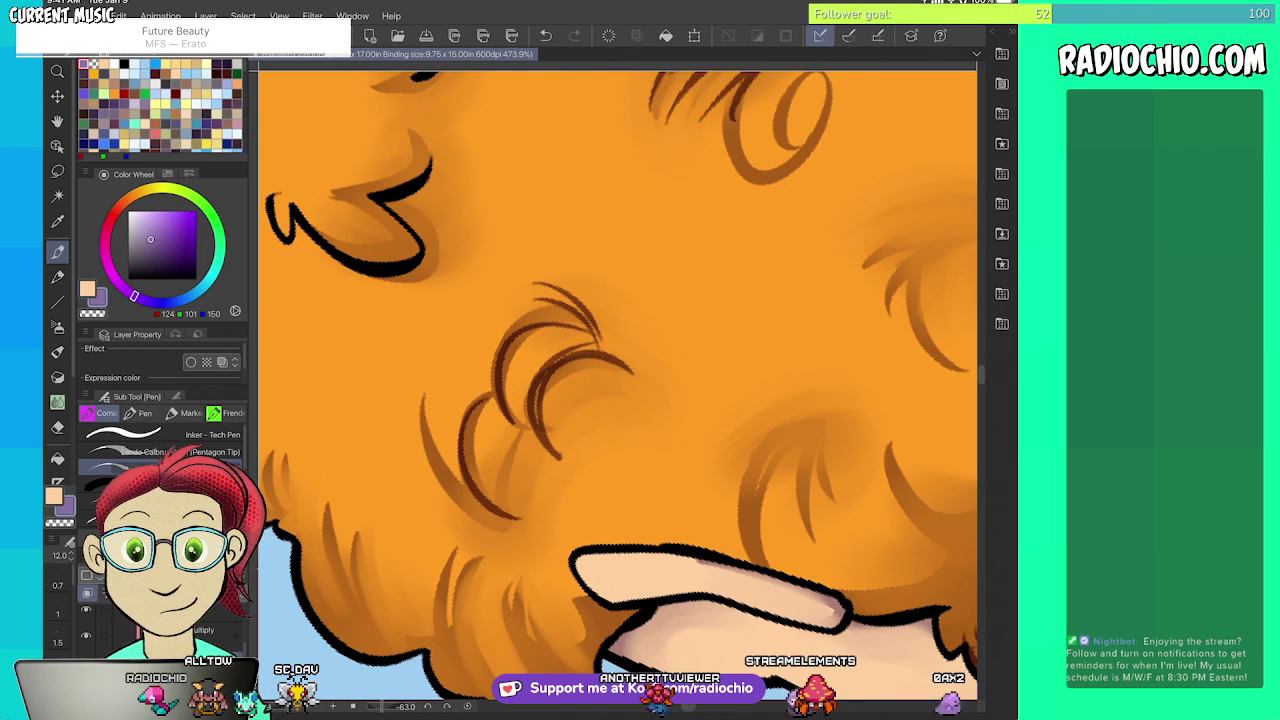
left_click_drag(524, 530, 422, 396)
left_click_drag(502, 446, 498, 516)
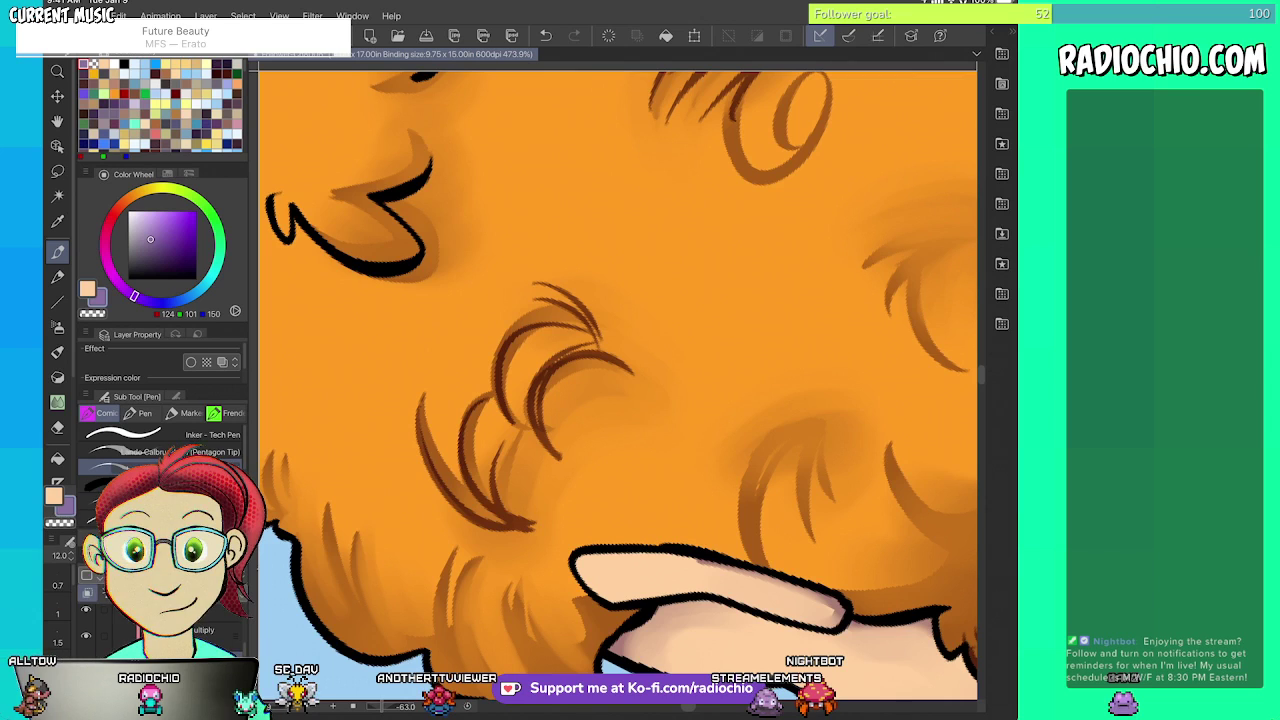
scroll(618, 388, "up", 1)
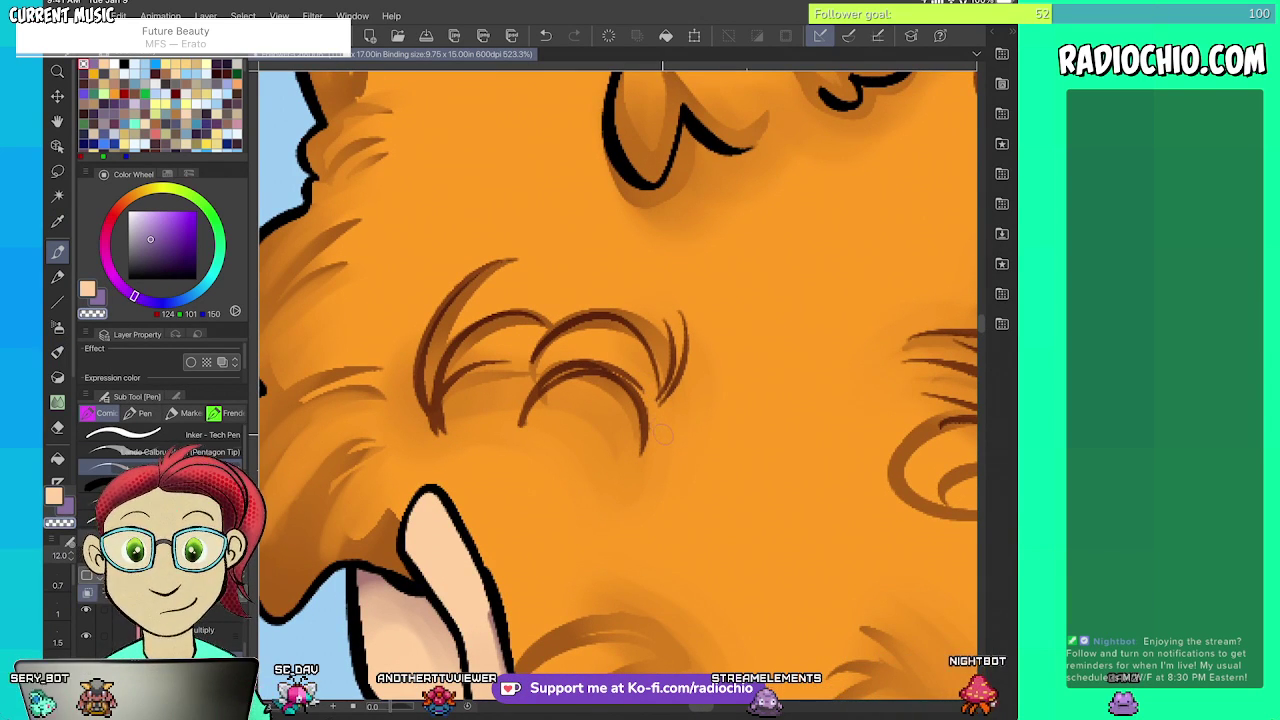
- Reselect the purple drawing colour and draw long dark strands on the hair clumps in front of the ear
left_click(57, 222)
left_click(99, 298)
left_click(57, 252)
scroll(618, 388, "up", 1)
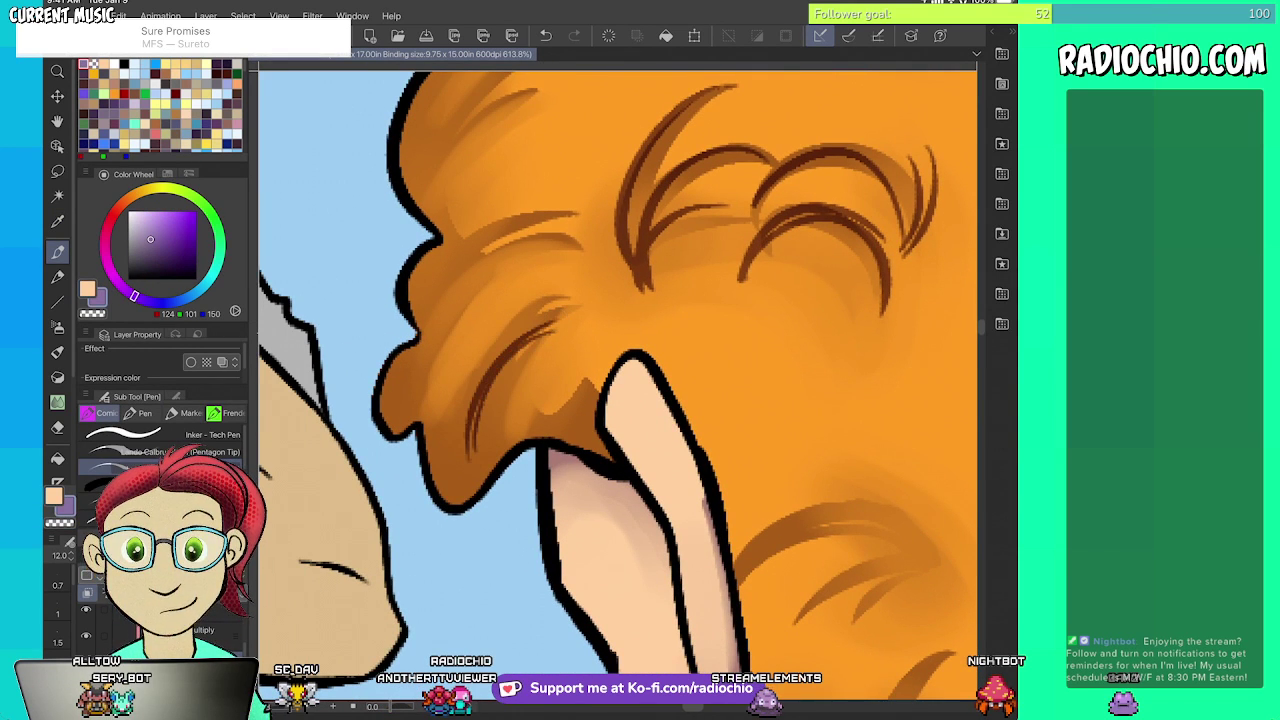
mouse_move(474, 468)
left_mouse_down()
mouse_move(456, 426)
mouse_move(526, 306)
left_mouse_up()
mouse_move(472, 470)
left_mouse_down()
mouse_move(452, 396)
mouse_move(467, 340)
mouse_move(556, 241)
left_mouse_up()
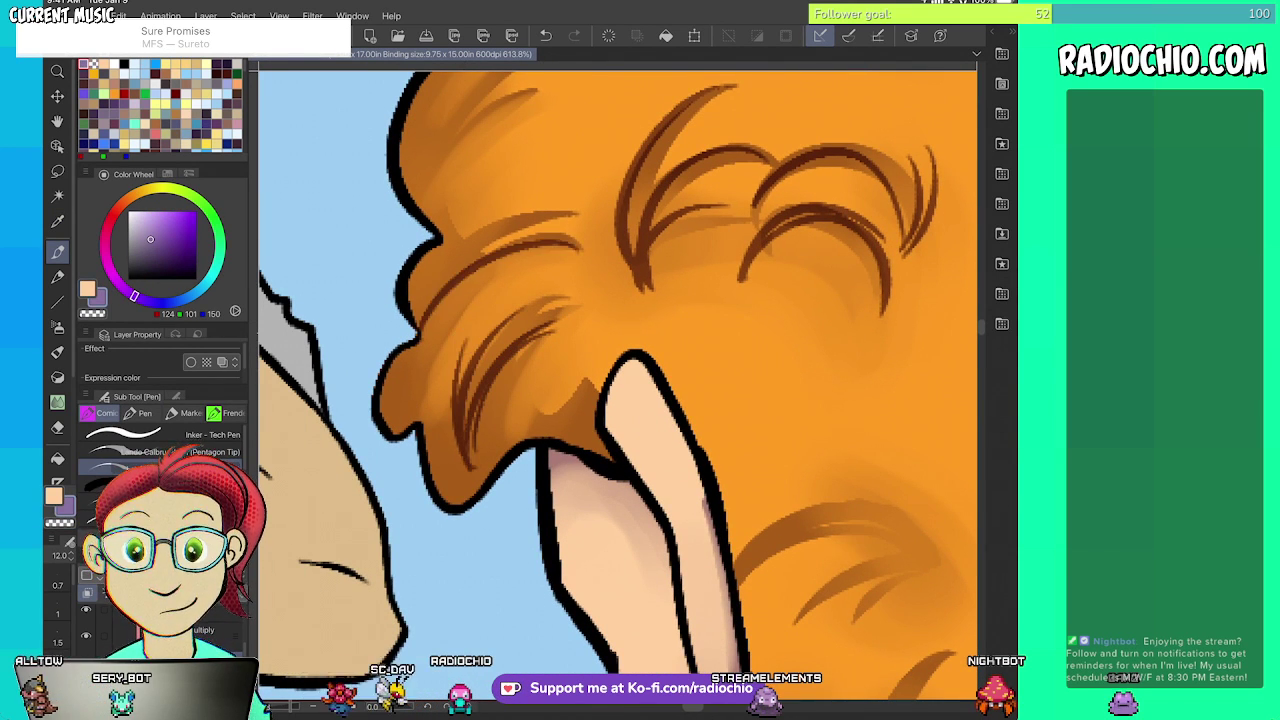
left_click_drag(414, 308, 548, 225)
left_click_drag(435, 195, 545, 216)
- Draw curved dark strands on the middle clump and small notch clump along the left outline of the orange hair
scroll(618, 388, "down", 2)
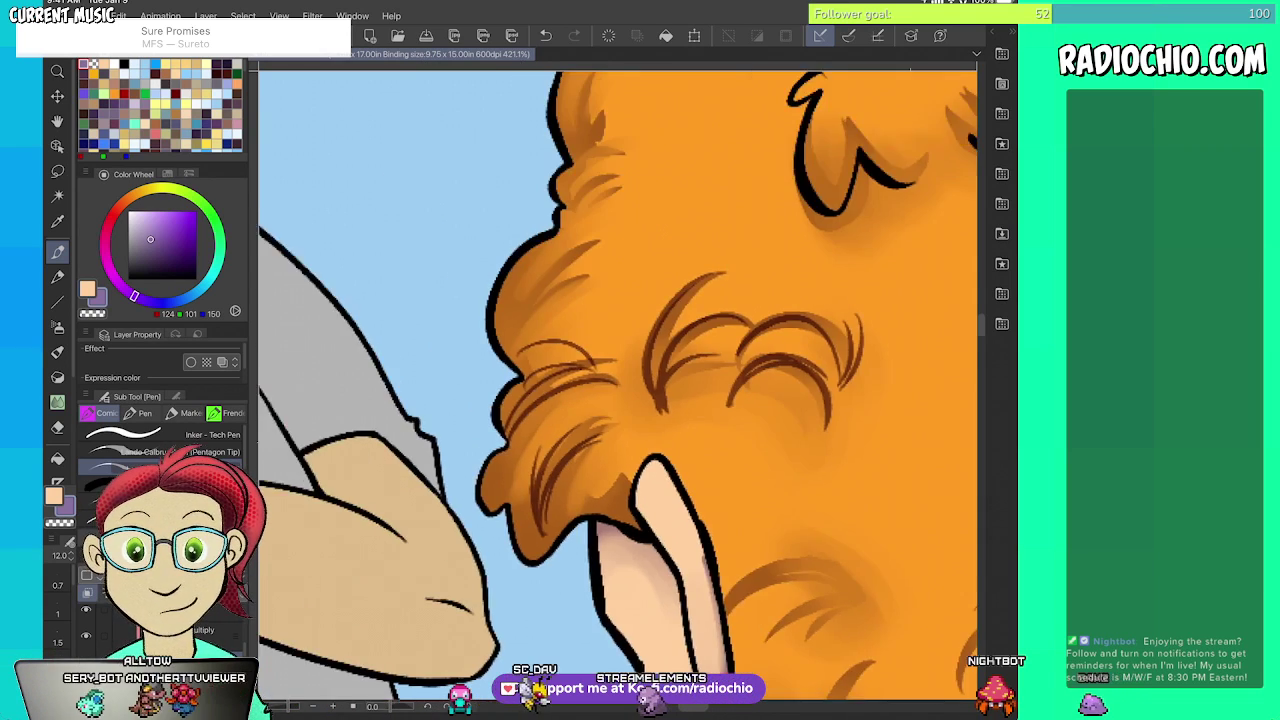
scroll(618, 388, "up", 2)
left_click_drag(558, 309, 547, 496)
left_click_drag(577, 357, 551, 503)
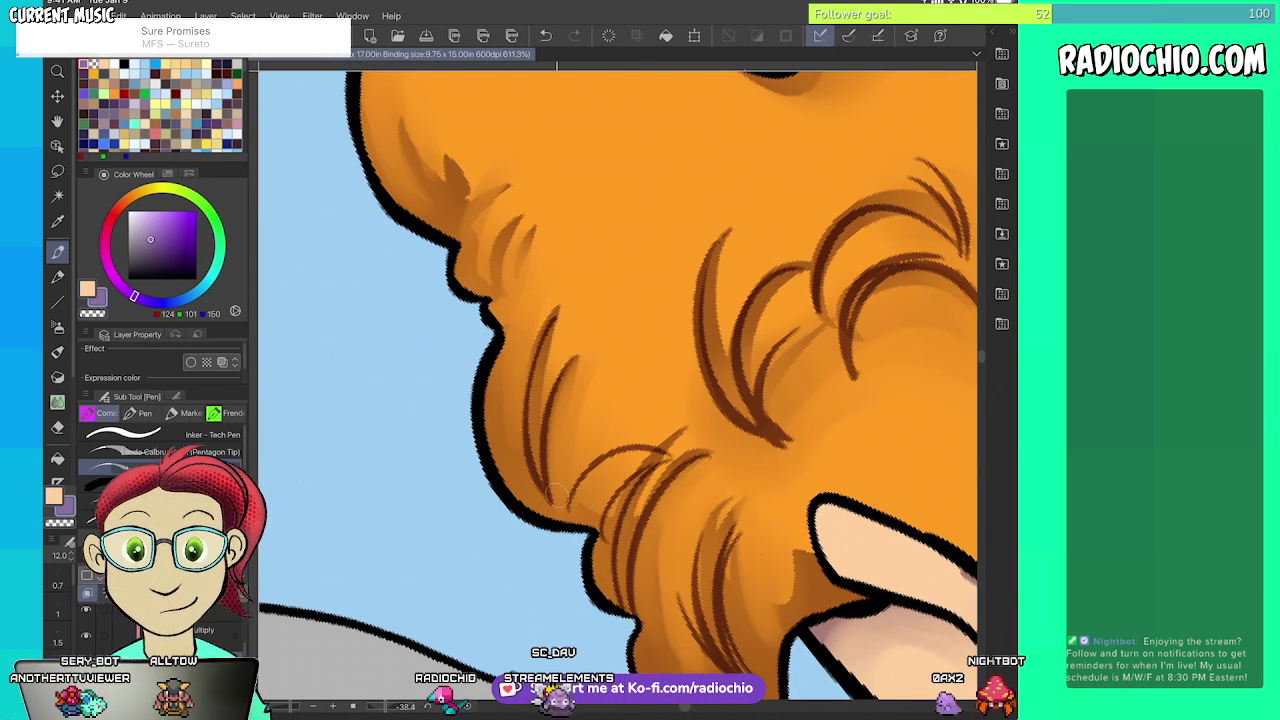
left_click_drag(574, 386, 554, 503)
left_click_drag(513, 348, 545, 502)
left_click_drag(618, 388, 665, 510)
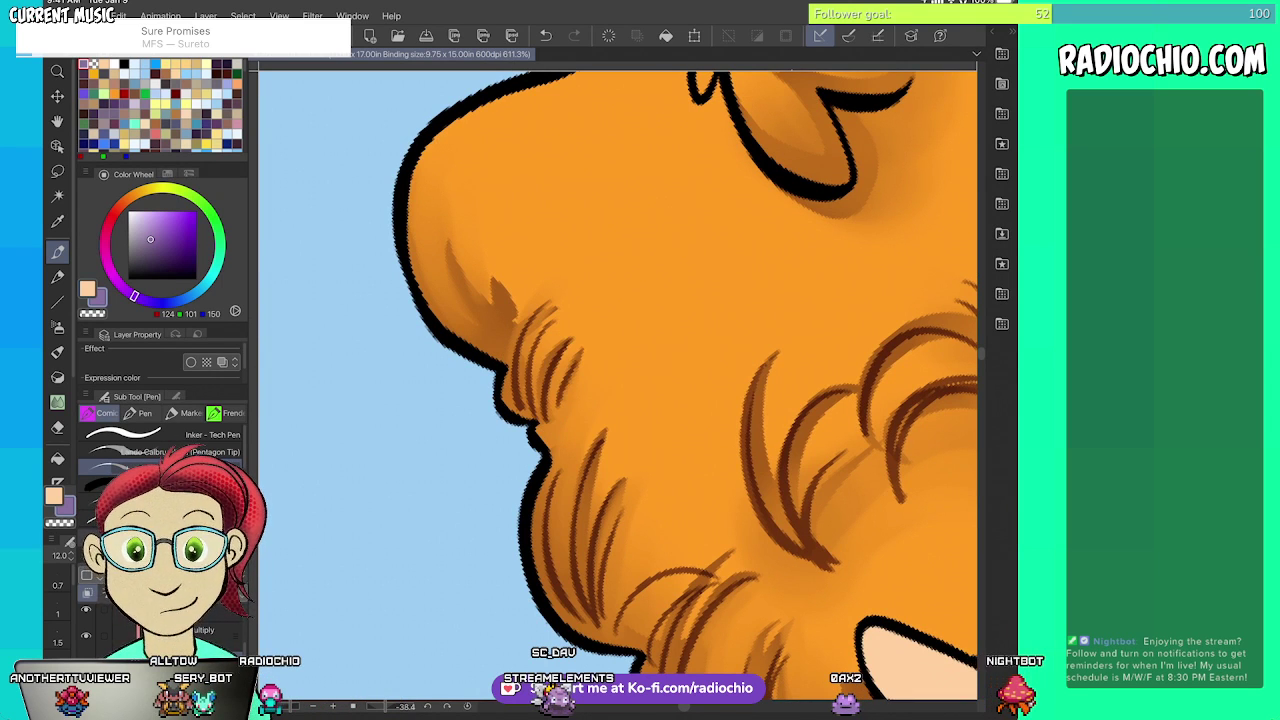
- Add dark tapered strands to the shaded lower edge of the upper-left hair clump
left_click_drag(421, 247, 458, 335)
left_click_drag(440, 228, 493, 357)
left_click_drag(471, 277, 503, 353)
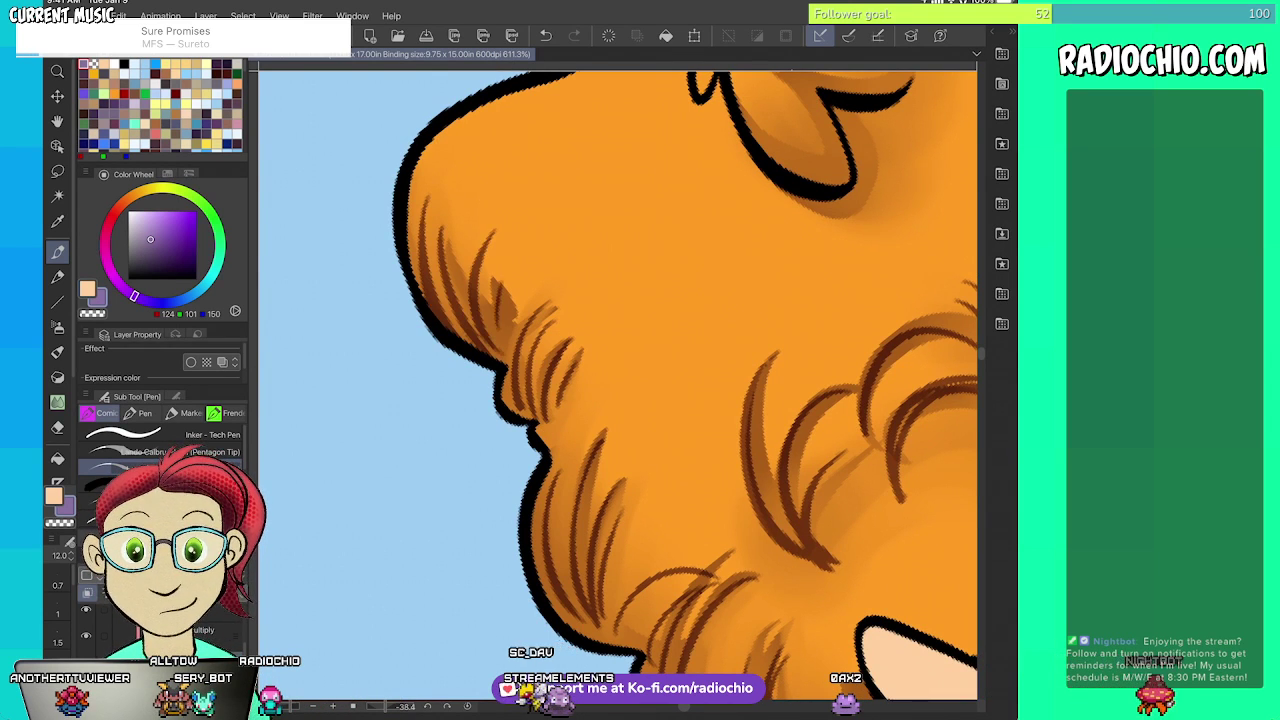
- Draw dark arched strands on the small curl in the lower middle of the orange hair
scroll(618, 388, "down", 4)
scroll(618, 388, "down", 2)
scroll(618, 388, "up", 4)
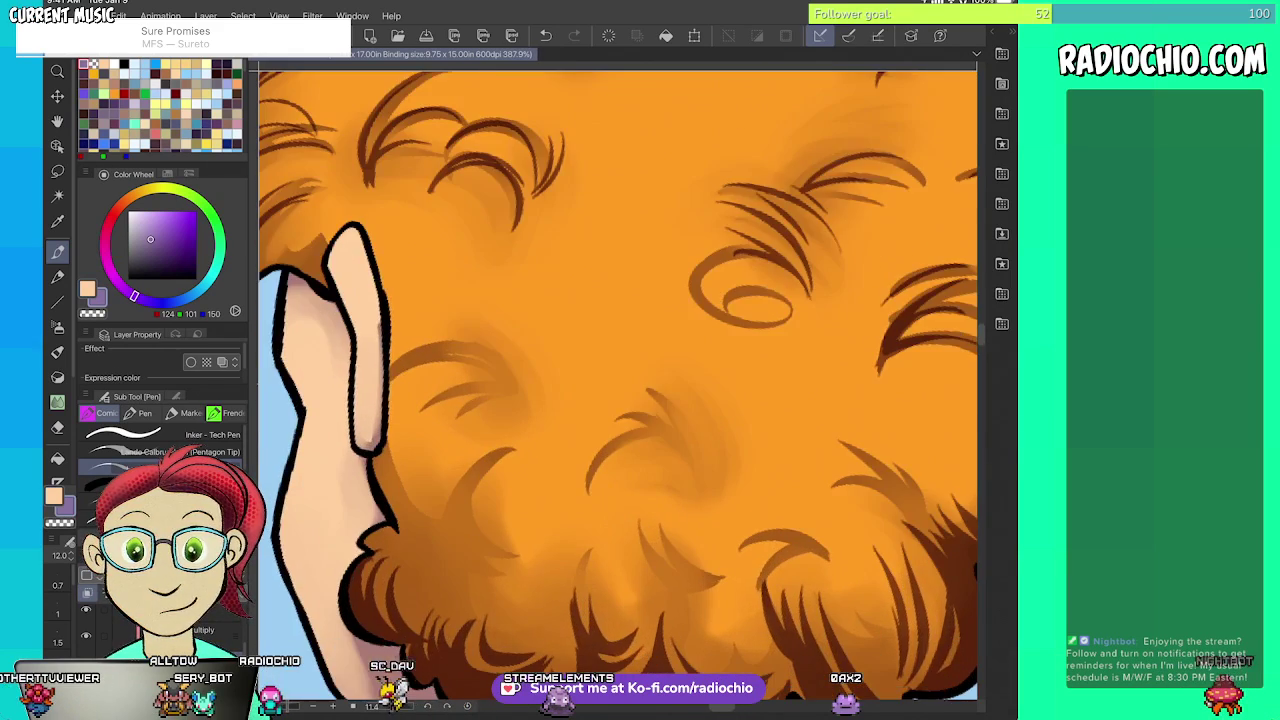
scroll(618, 388, "up", 1)
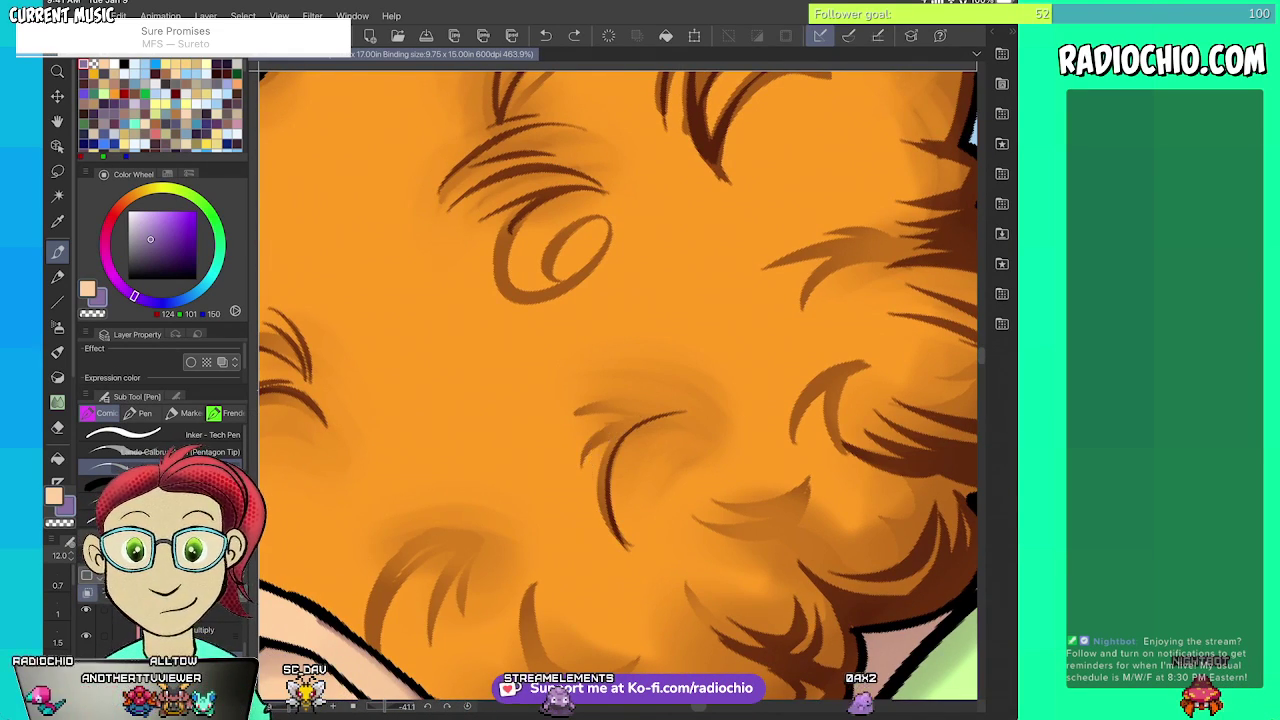
left_click_drag(530, 485, 705, 291)
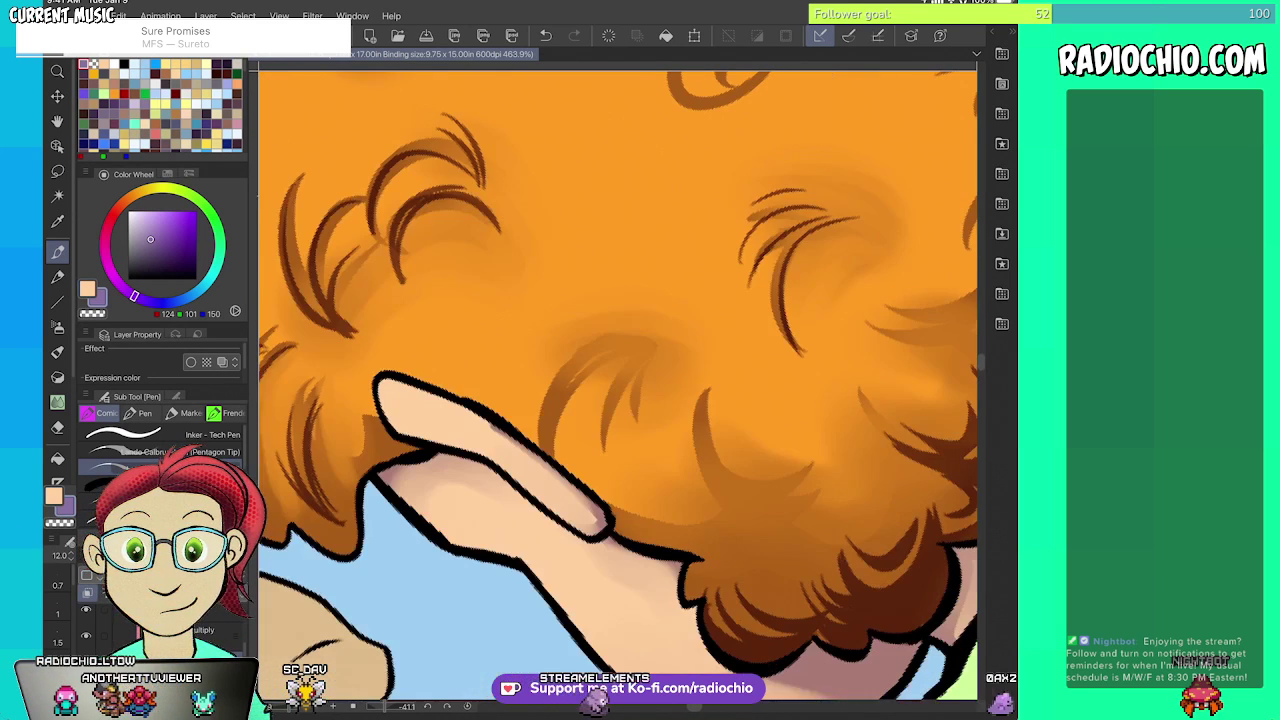
- Draw dark strands on the fanned curl behind the ear and the crescent curl below it
left_click_drag(660, 337, 554, 442)
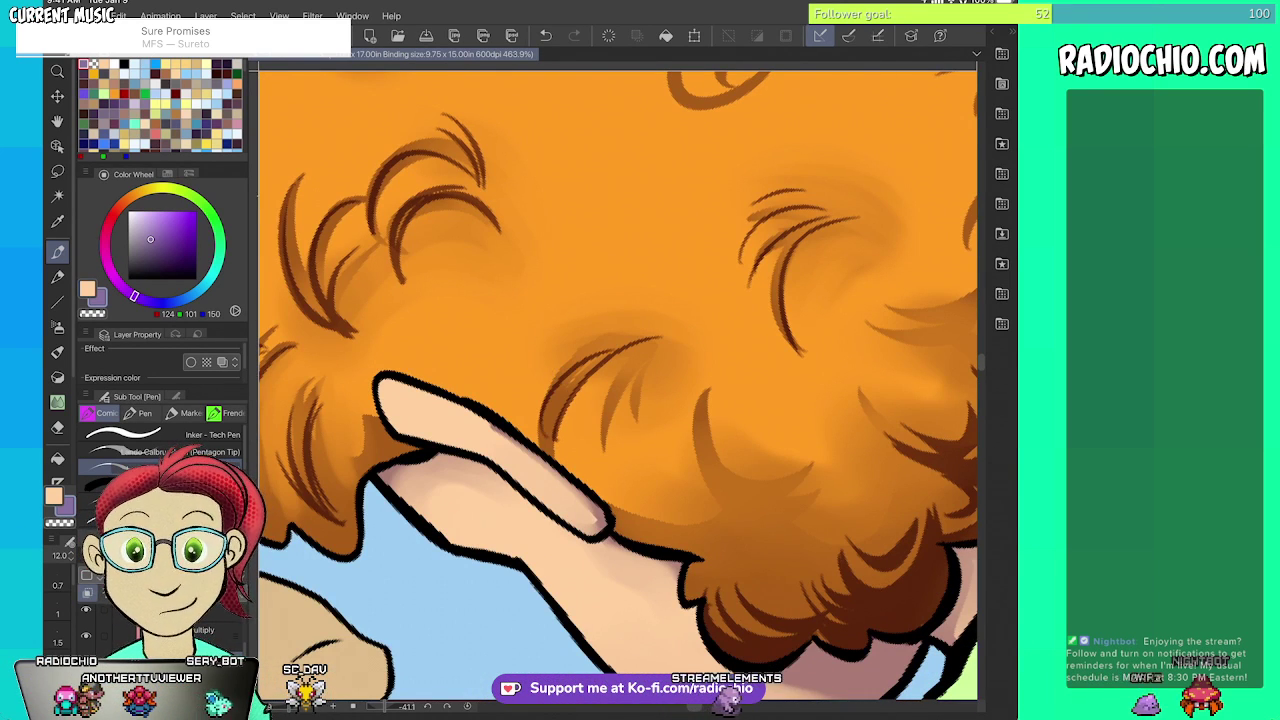
left_click_drag(640, 335, 541, 385)
mouse_move(385, 380)
left_mouse_down()
mouse_move(400, 294)
mouse_move(440, 240)
mouse_move(346, 234)
left_mouse_up()
left_click_drag(604, 431, 572, 540)
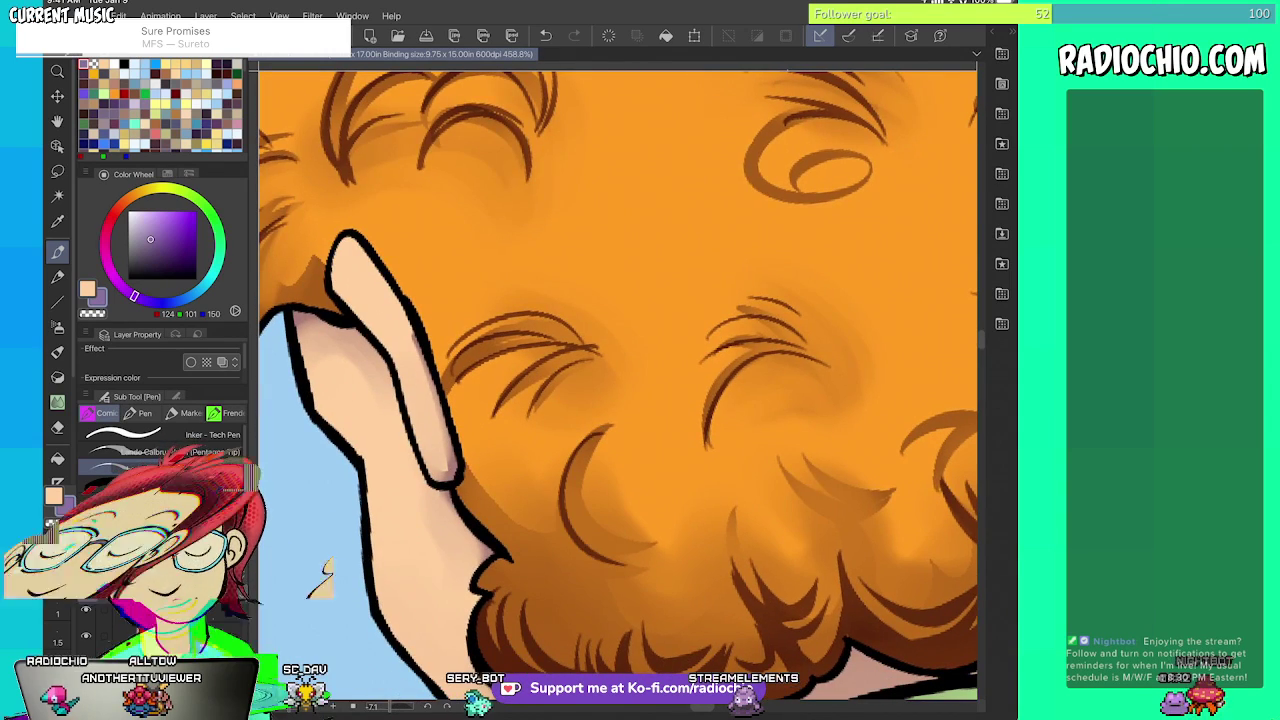
mouse_move(560, 496)
left_mouse_down()
mouse_move(610, 571)
mouse_move(582, 571)
left_mouse_up()
scroll(569, 511, "down", 3)
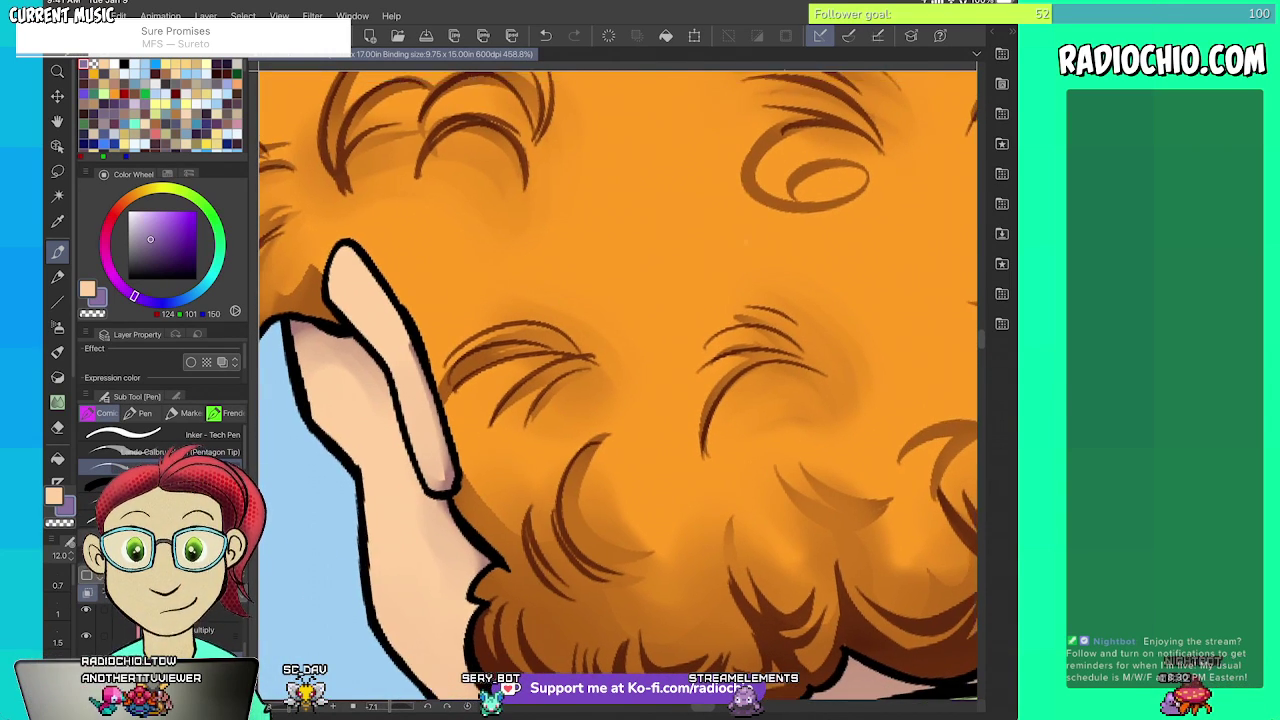
- Darken the inside of the central spiral curl with strokes along its rim and inner loop, redrawing the thin strand between them
scroll(743, 262, "up", 4)
scroll(743, 262, "up", 3)
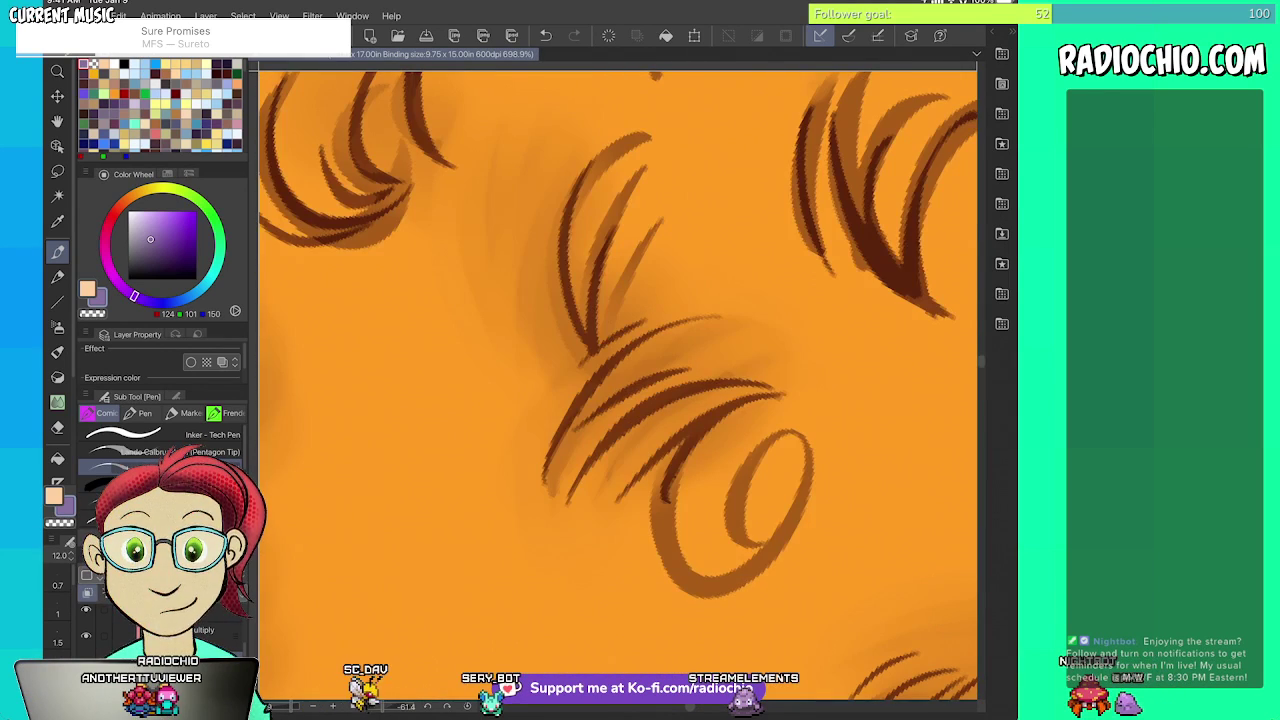
left_click_drag(668, 496, 692, 572)
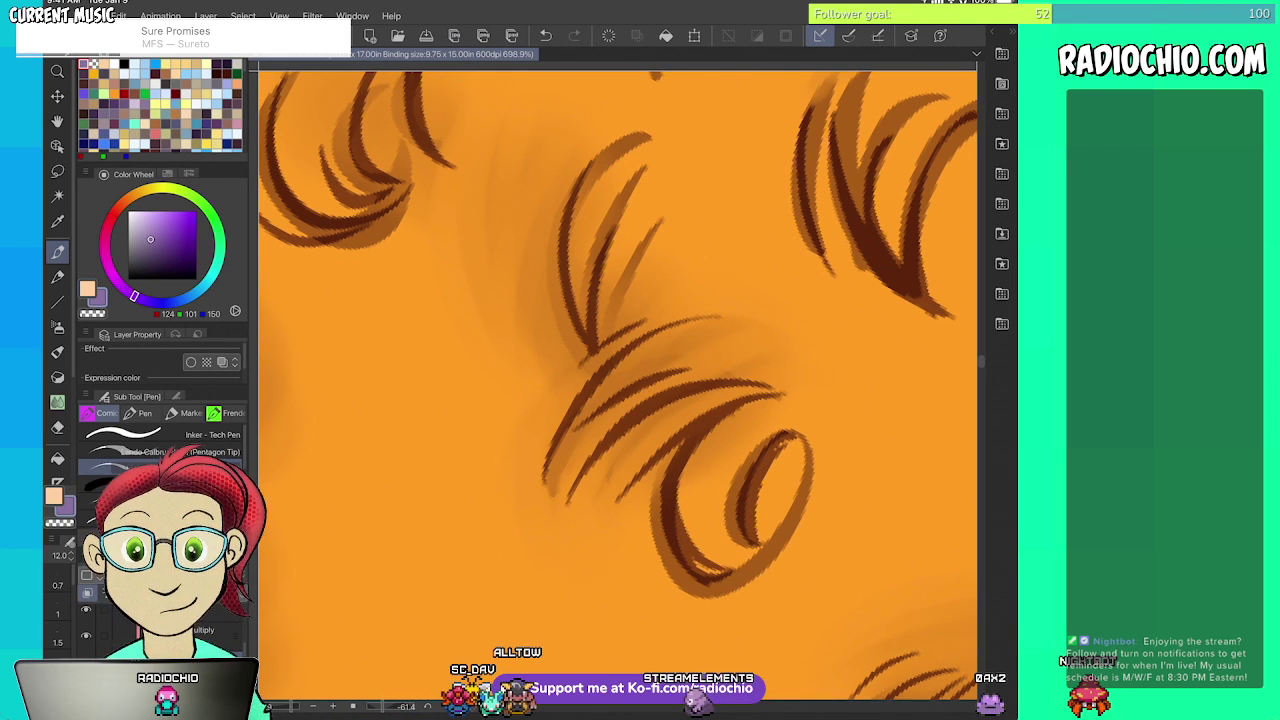
left_click_drag(752, 399, 716, 558)
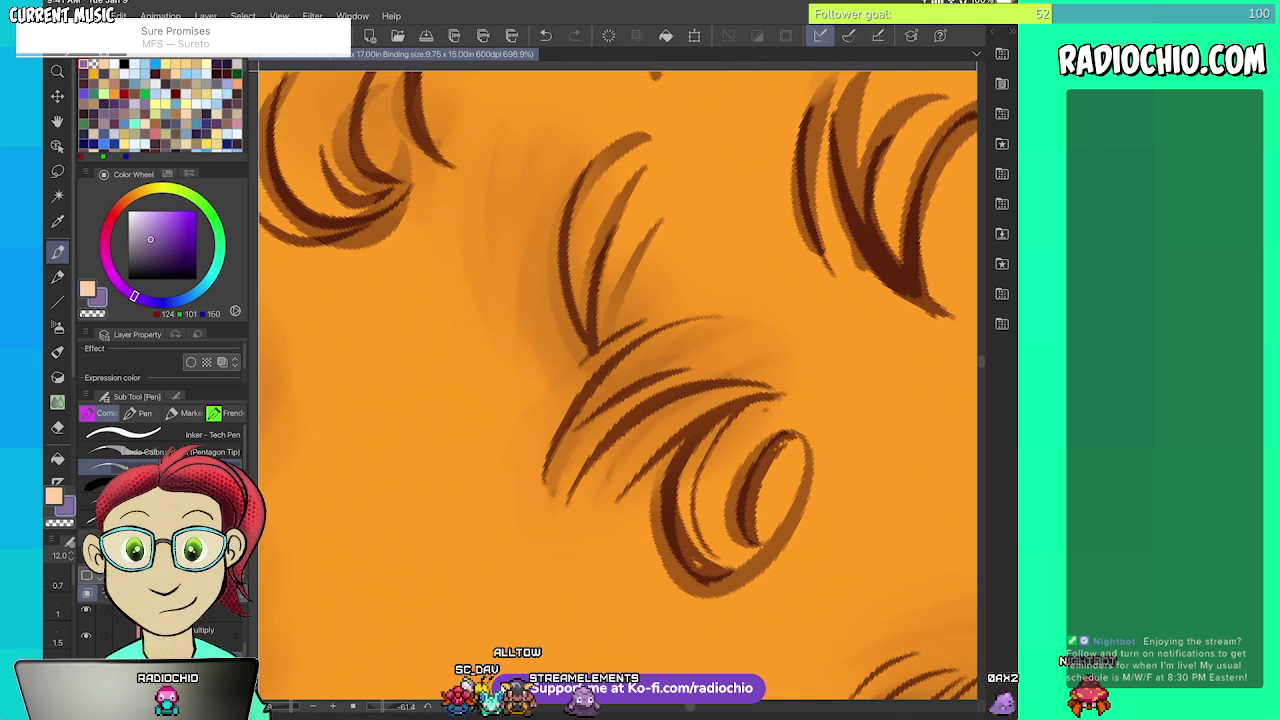
key("ctrl+z")
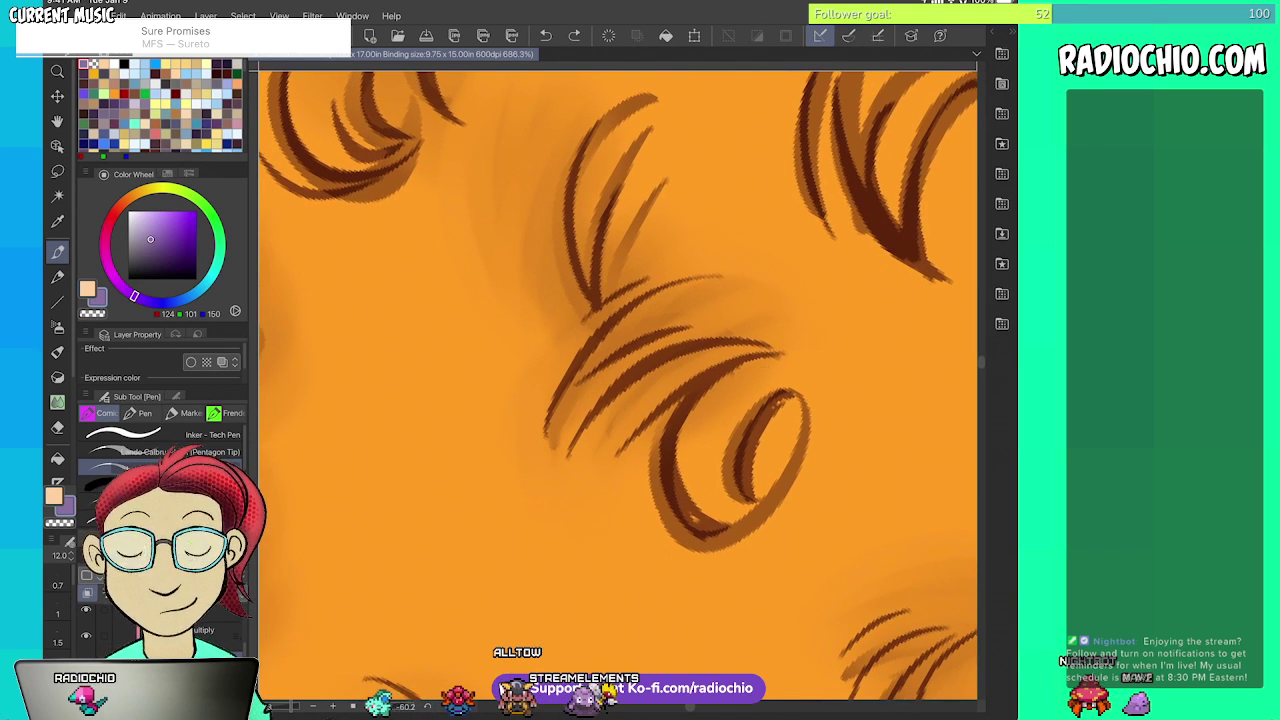
left_click_drag(768, 358, 714, 502)
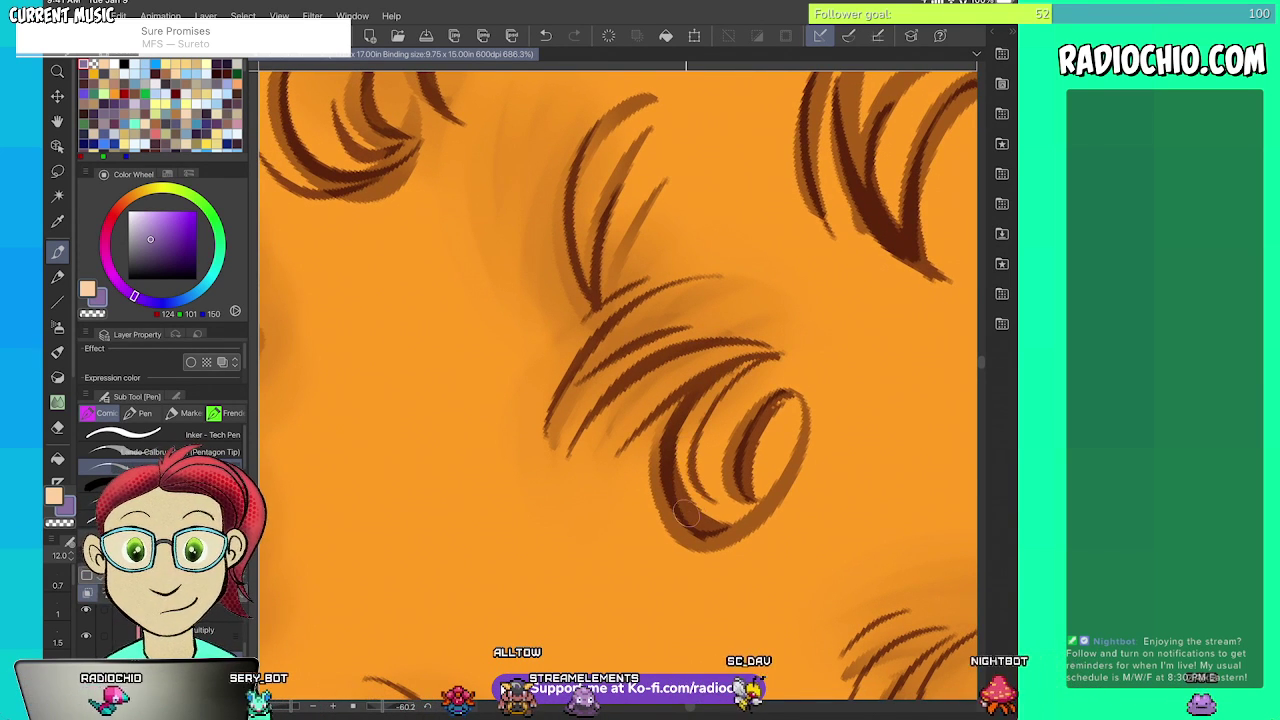
- Draw thin dark strands inside the curled lobes of the tuft at the top of the orange hair
scroll(618, 390, "down", 5)
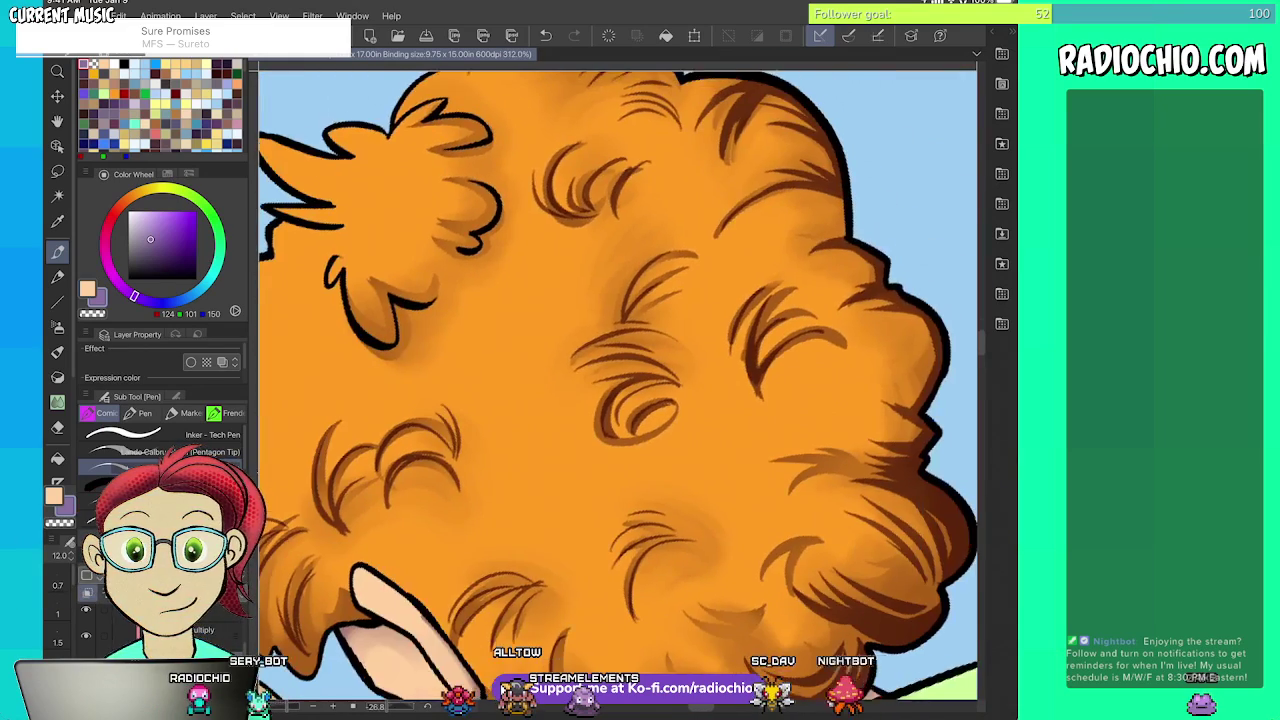
scroll(618, 390, "down", 1)
scroll(618, 390, "down", 3)
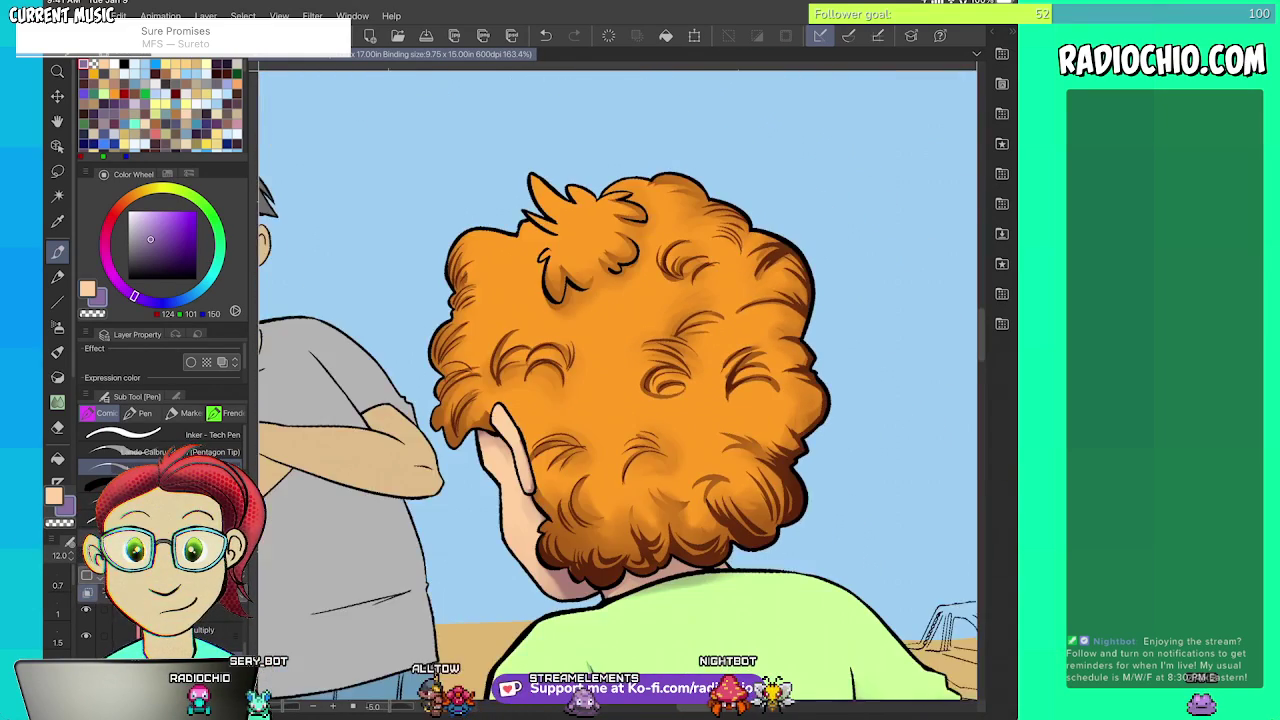
scroll(618, 390, "up", 5)
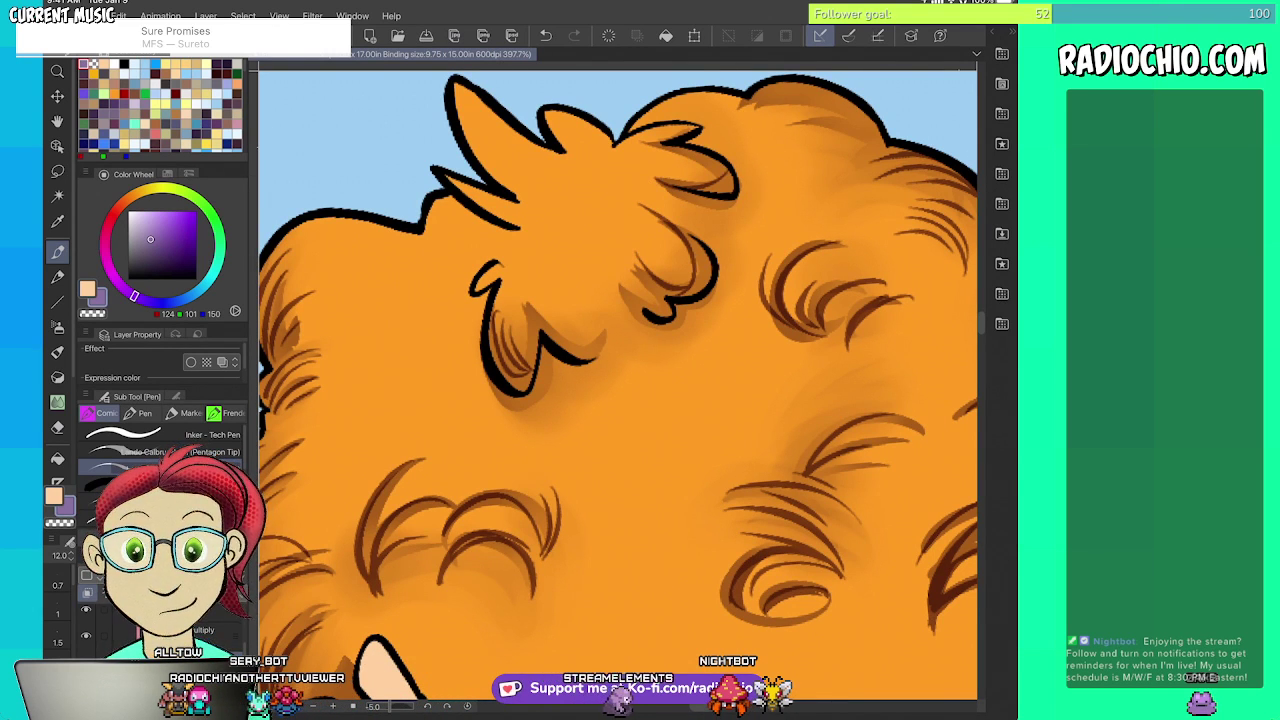
scroll(618, 390, "down", 7)
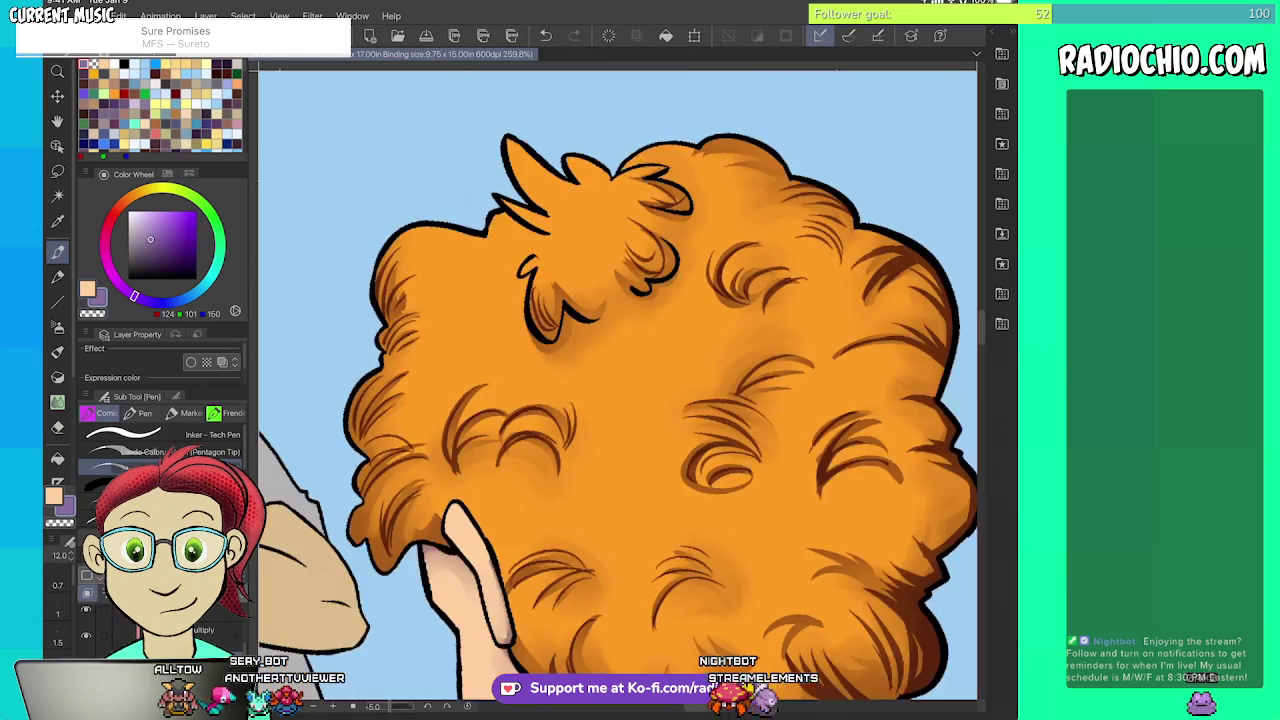
- Paint a dark purple cast shadow on the left upper arm beneath the green sleeve and deepen the sleeve's crease
scroll(618, 390, "down", 3)
scroll(618, 390, "up", 10)
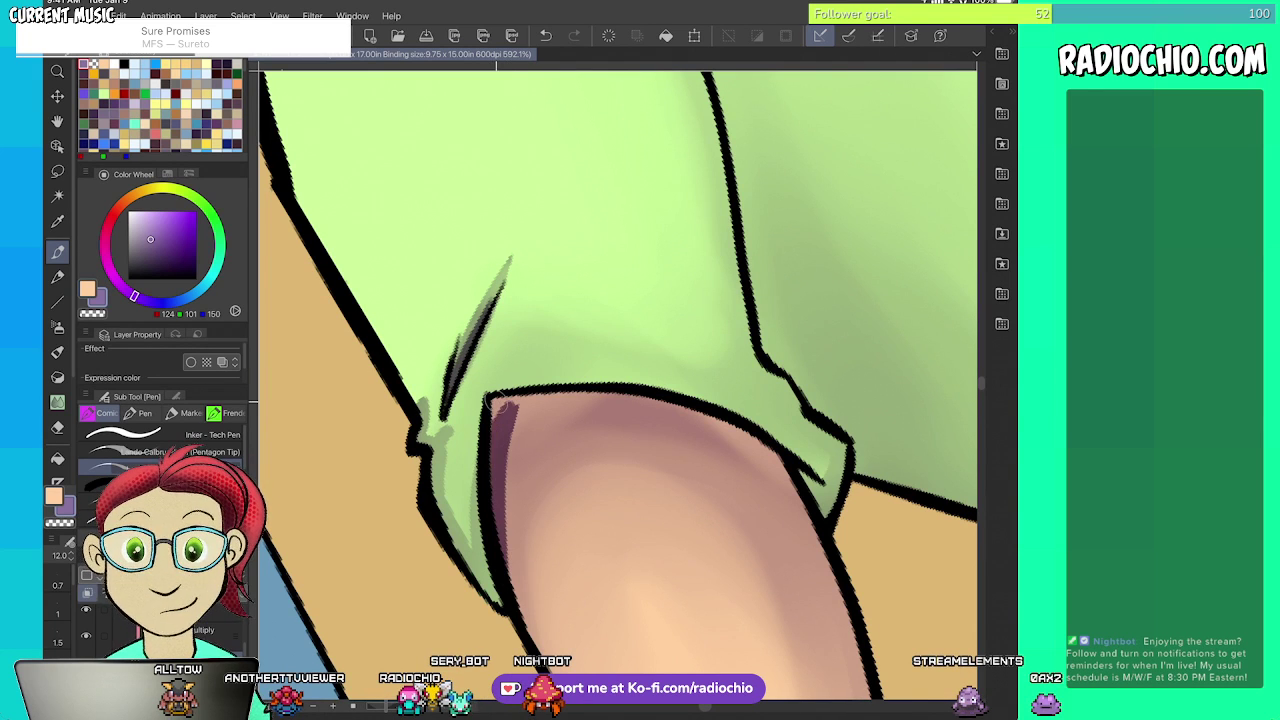
scroll(618, 390, "up", 2)
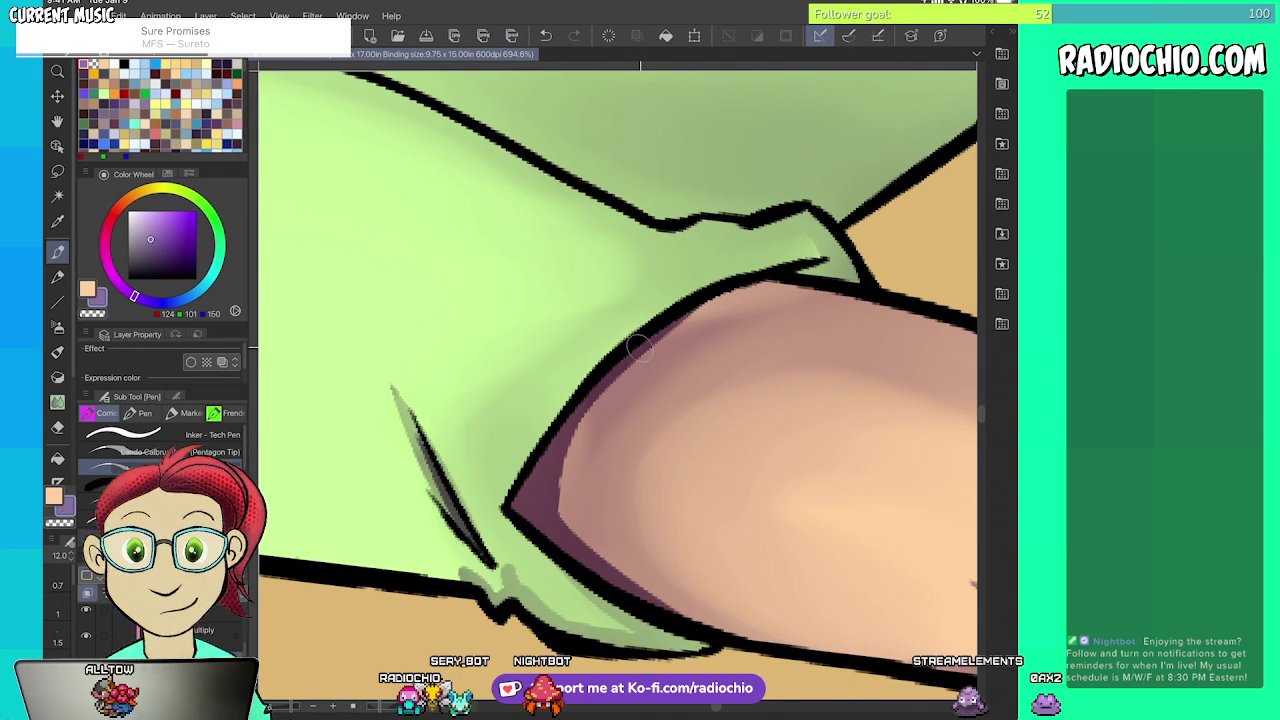
scroll(618, 390, "down", 5)
- Add dark tapered accents beside the two fold lines on the lower back of the light green shirt
scroll(618, 390, "up", 4)
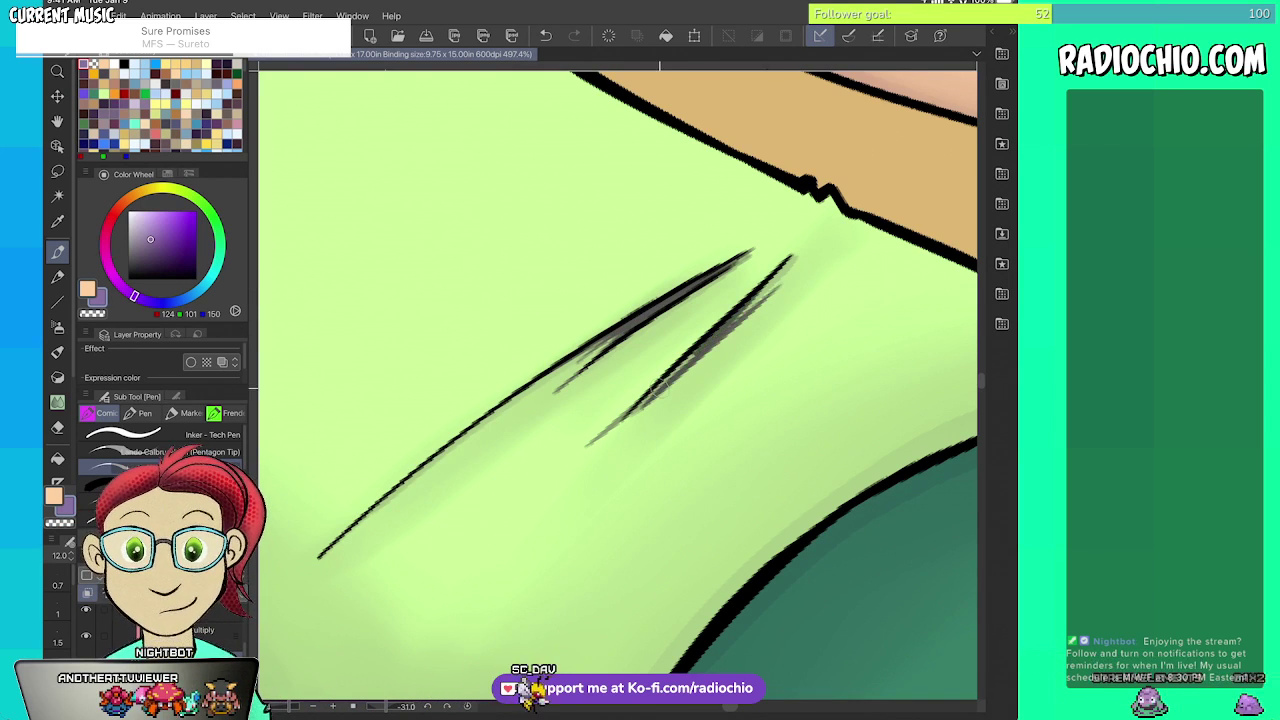
scroll(639, 412, "down", 5)
scroll(618, 388, "down", 3)
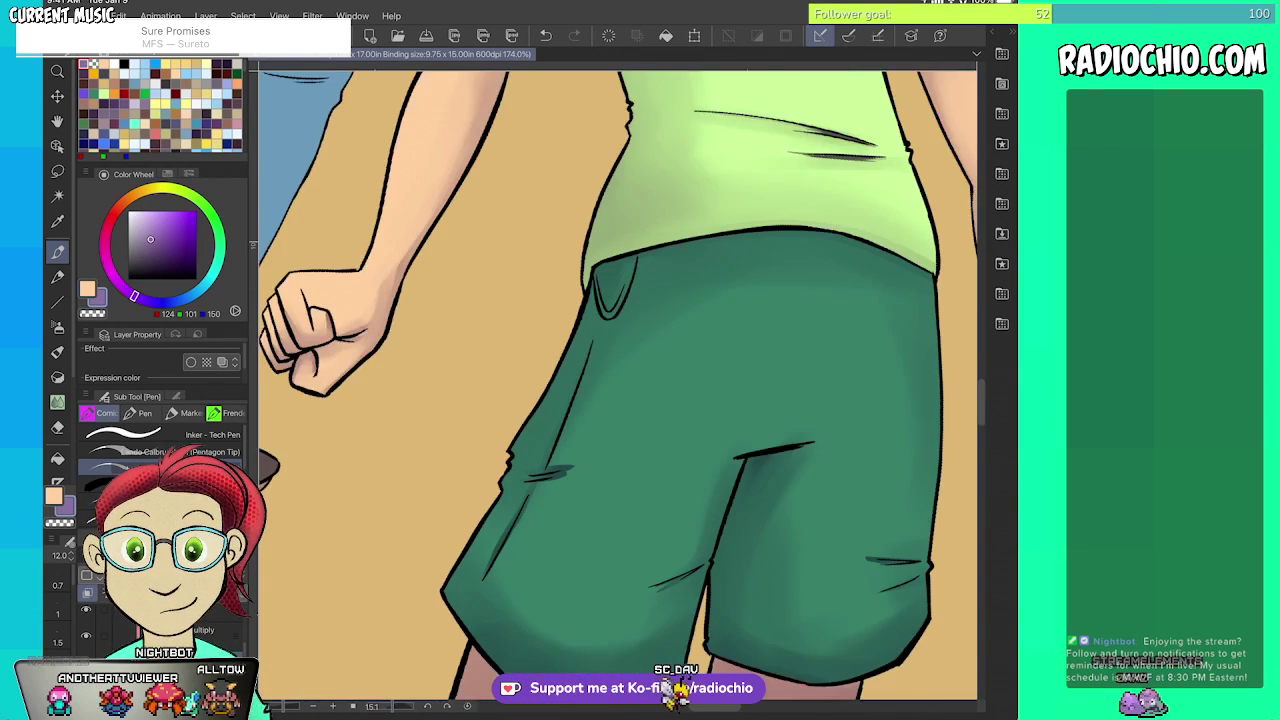
- Add dark tapered accents along the side, inner-leg and outer-leg creases of the green shorts
scroll(690, 387, "up", 3)
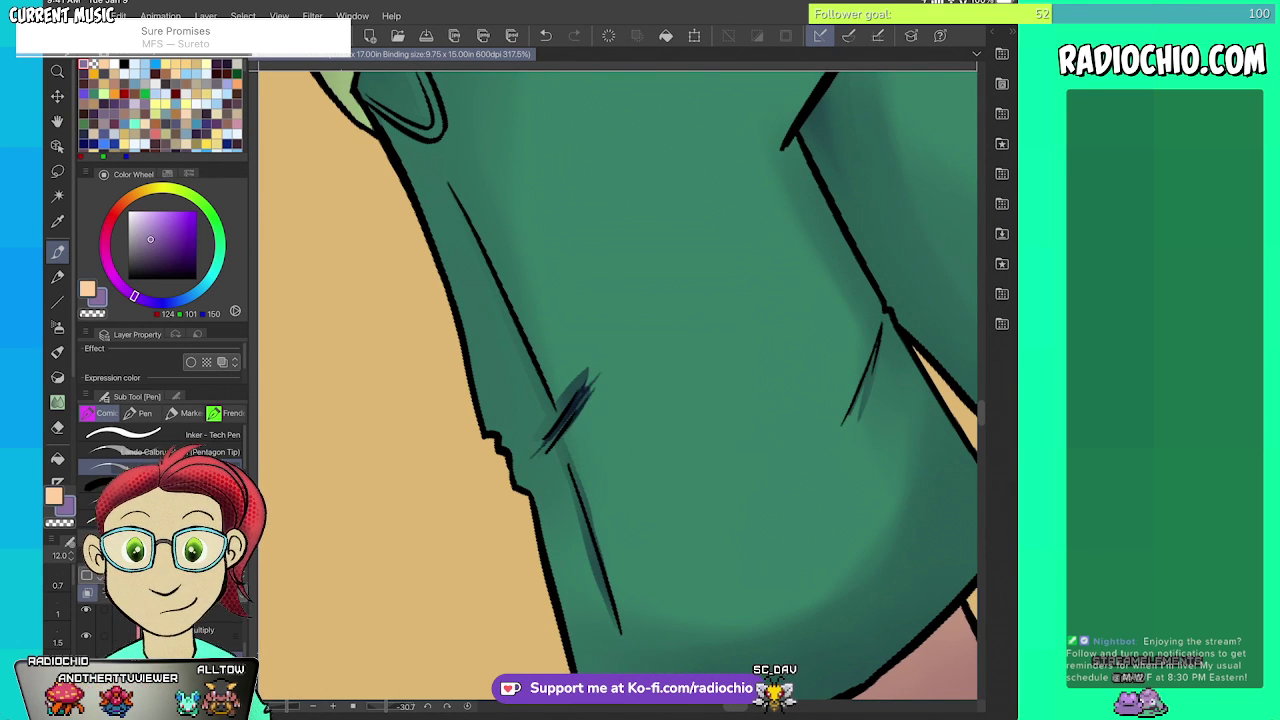
scroll(722, 331, "down", 3)
scroll(760, 330, "up", 3)
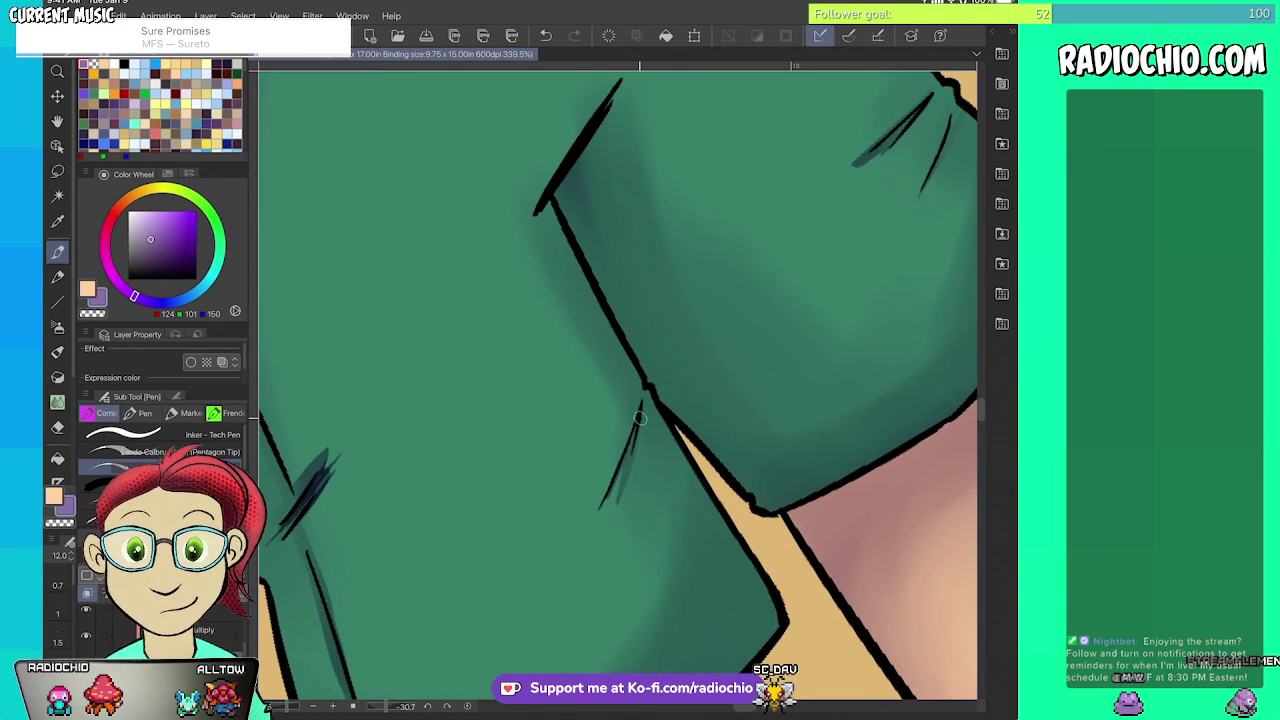
scroll(618, 440, "down", 3)
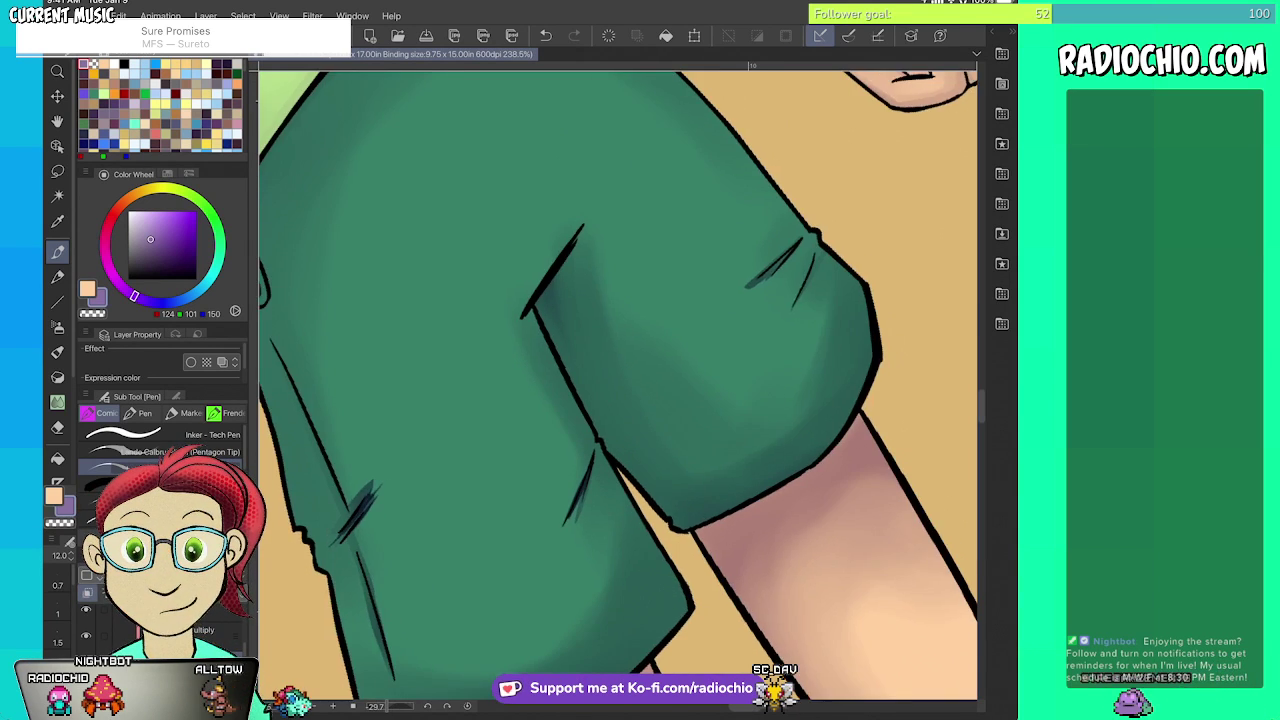
scroll(800, 290, "up", 5)
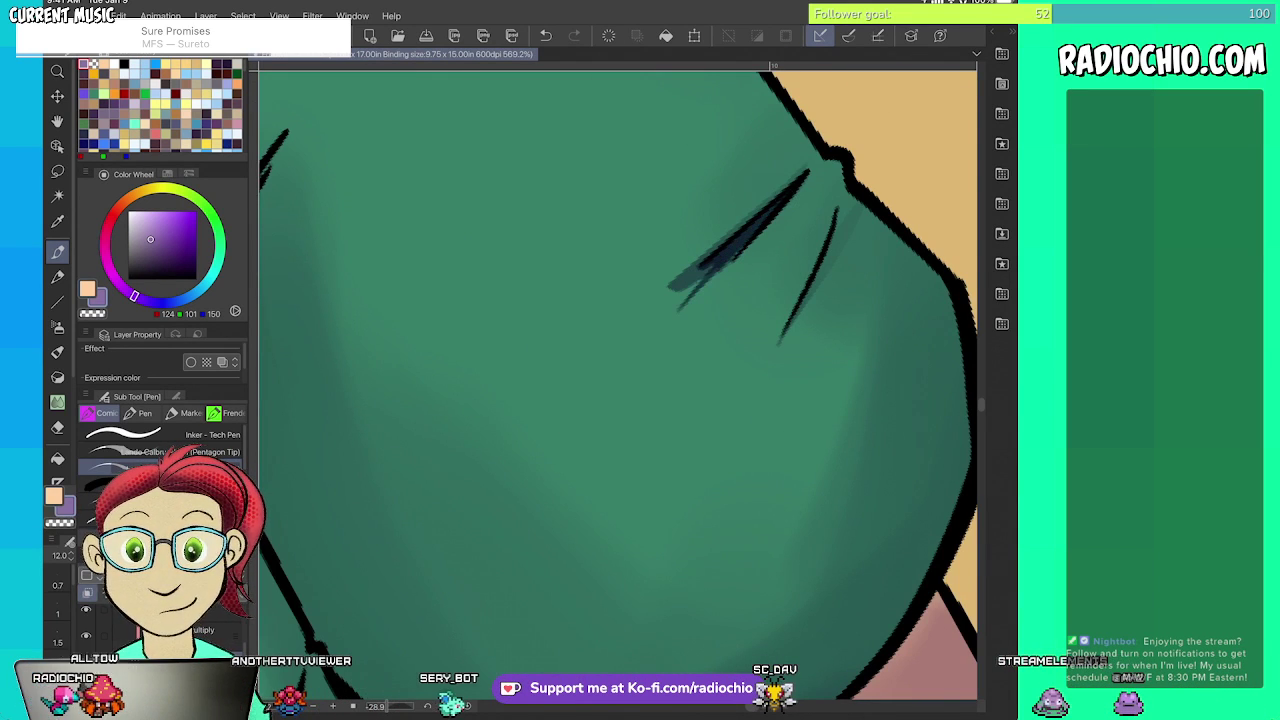
scroll(618, 385, "down", 5)
- Paint narrow dark purple cast shadows on both legs along the hems of the green shorts
scroll(620, 370, "up", 4)
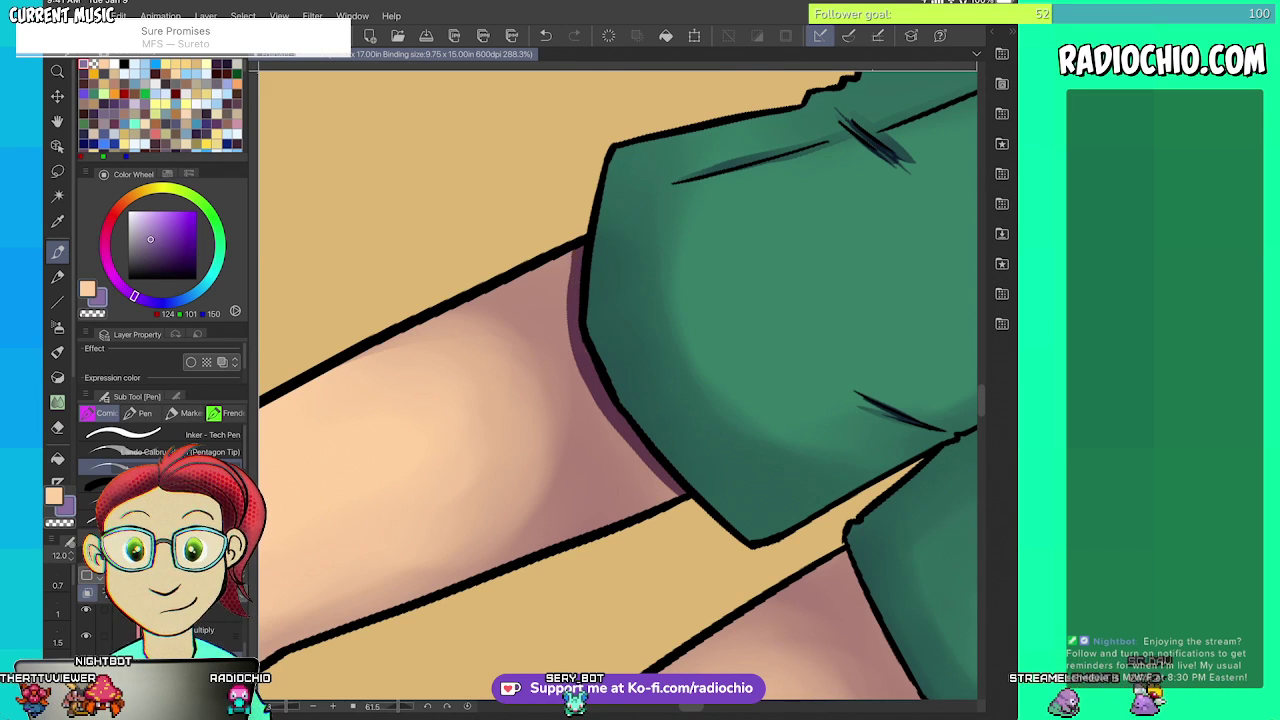
scroll(618, 385, "down", 5)
scroll(618, 385, "up", 4)
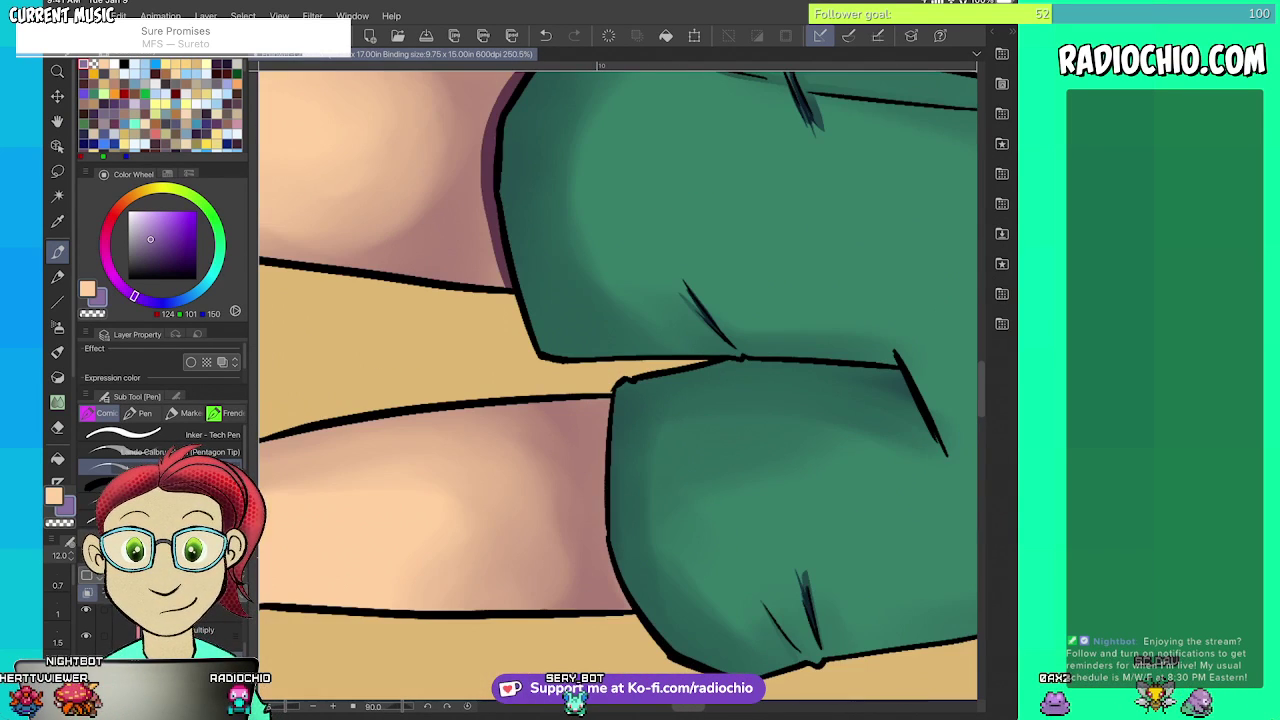
left_click_drag(606, 416, 593, 498)
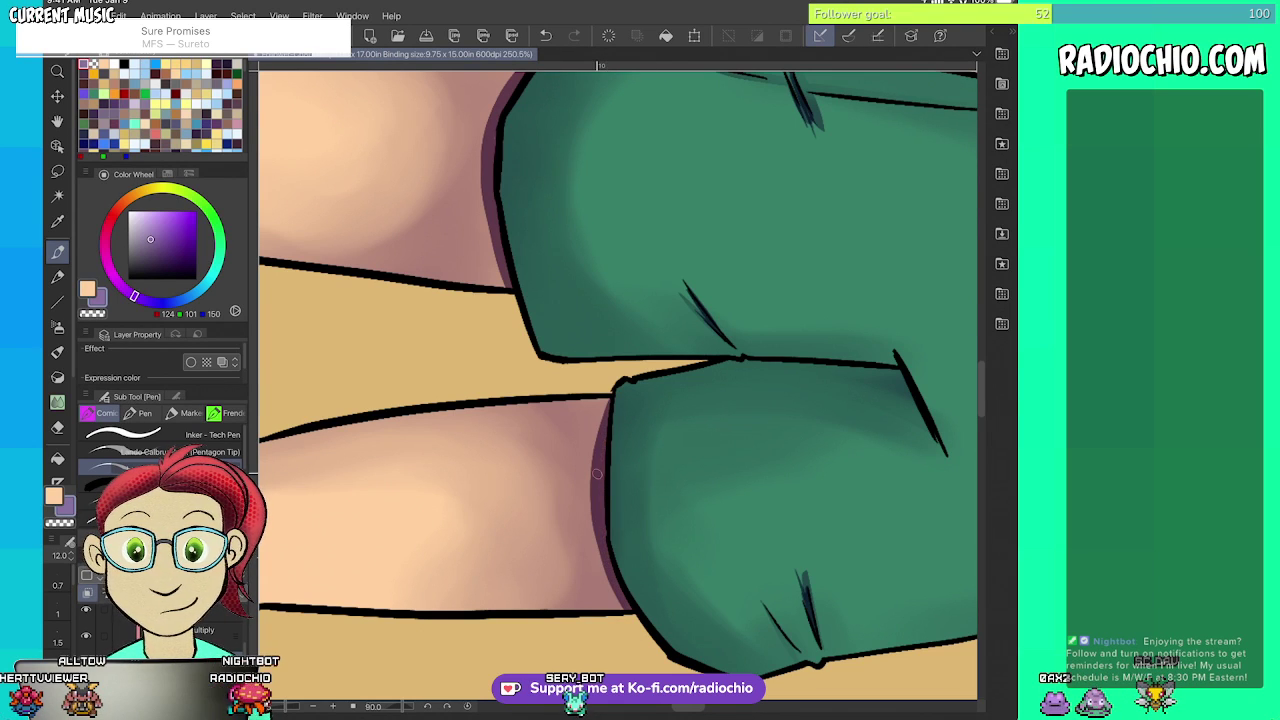
scroll(618, 385, "down", 5)
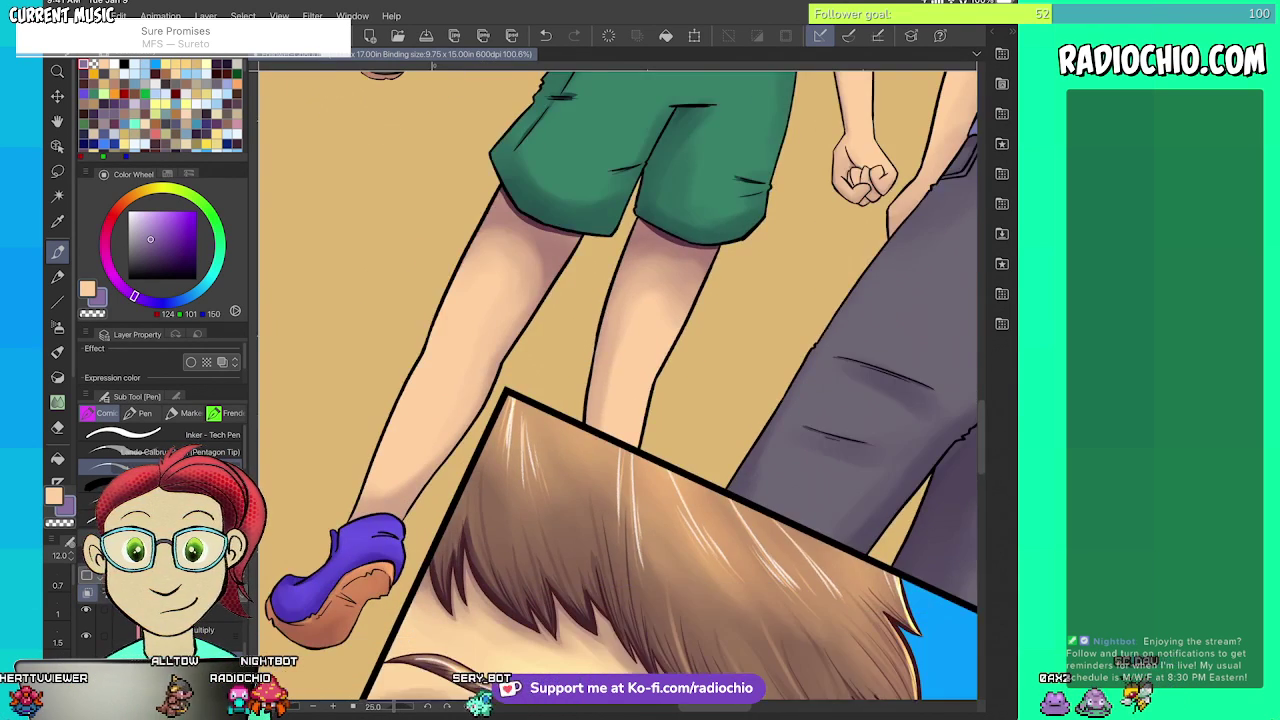
- Draw dark crease strokes across the purple shoe's orange sole and outline a curved shadow around the ball of the foot
scroll(618, 385, "up", 5)
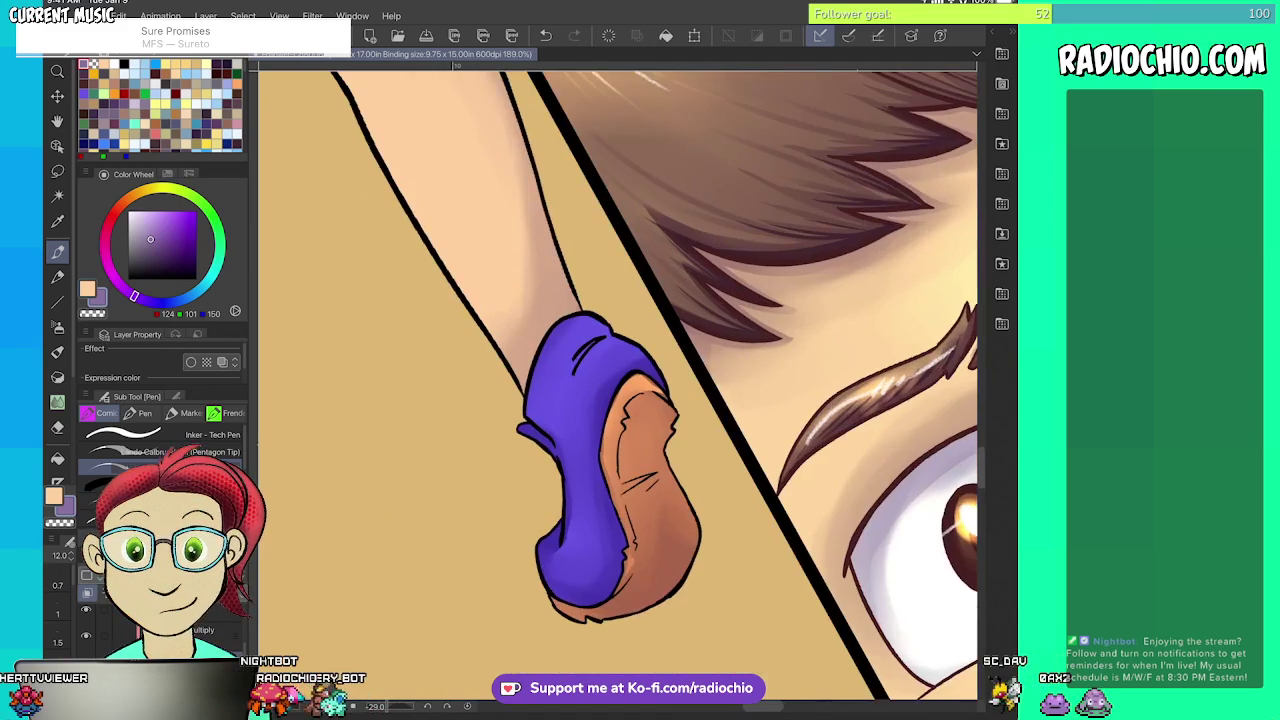
scroll(618, 385, "down", 1)
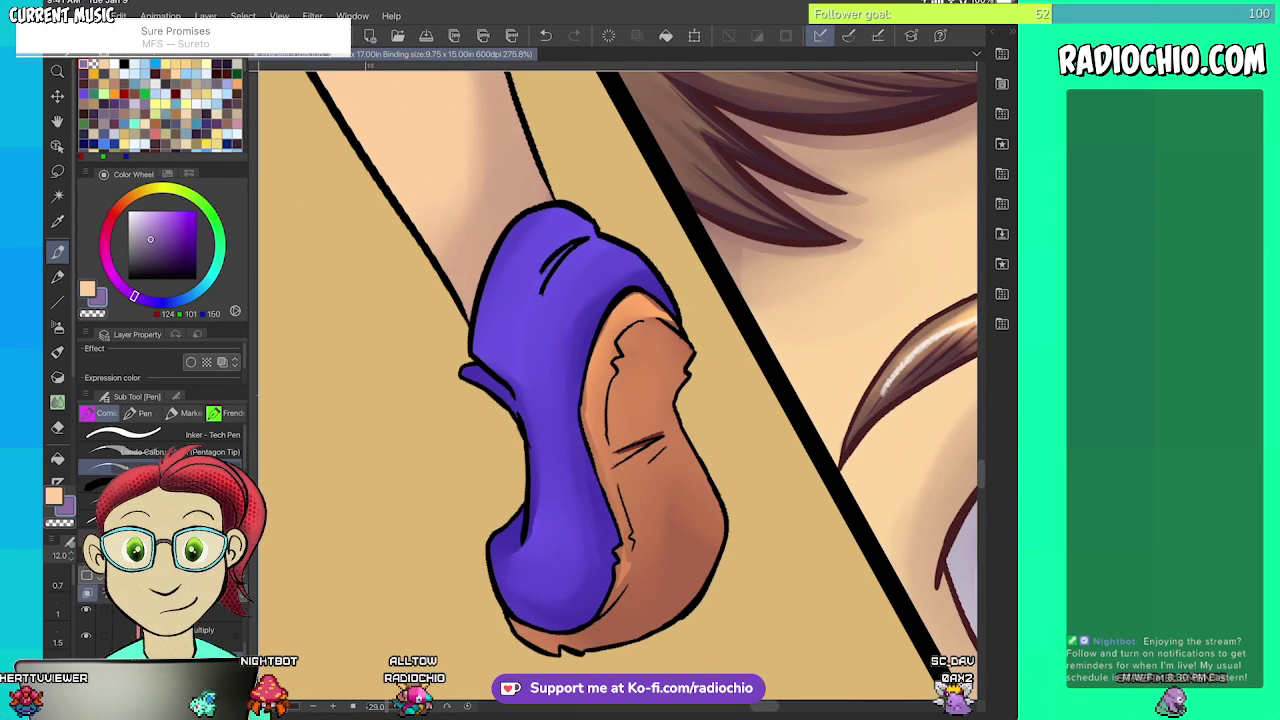
left_click_drag(616, 462, 686, 434)
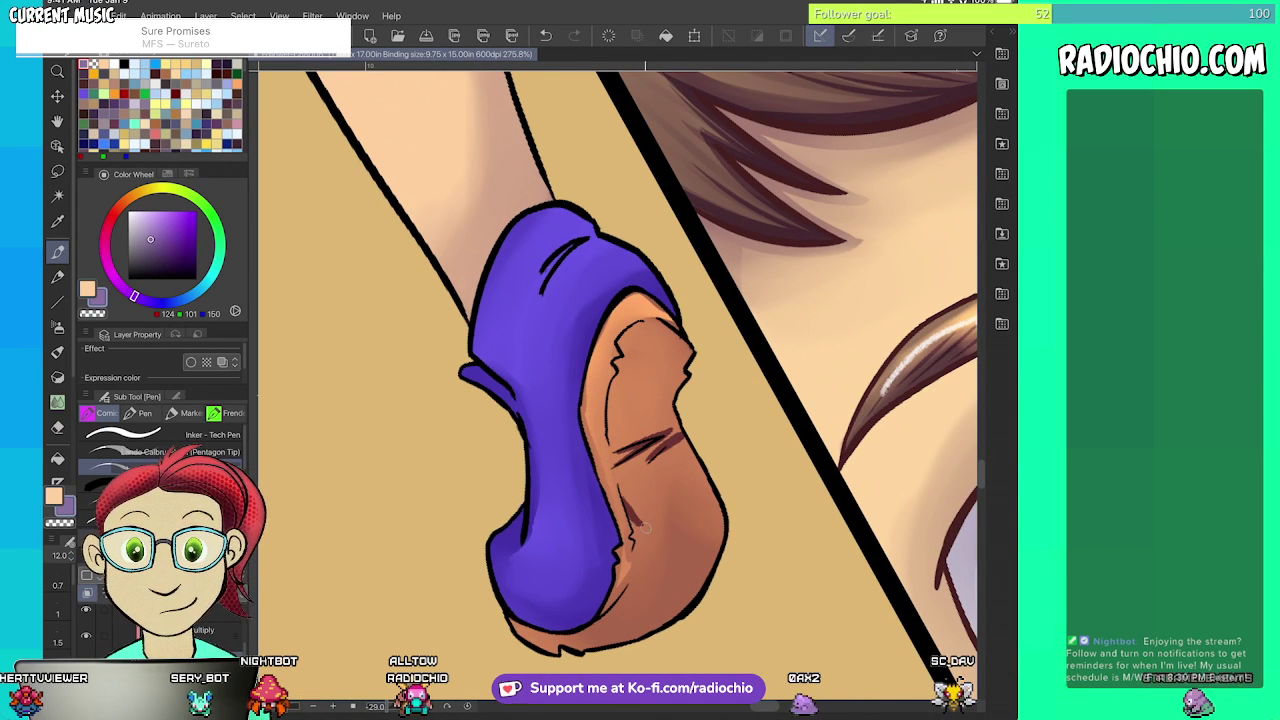
mouse_move(624, 501)
left_mouse_down()
mouse_move(717, 502)
mouse_move(723, 535)
mouse_move(703, 573)
left_mouse_up()
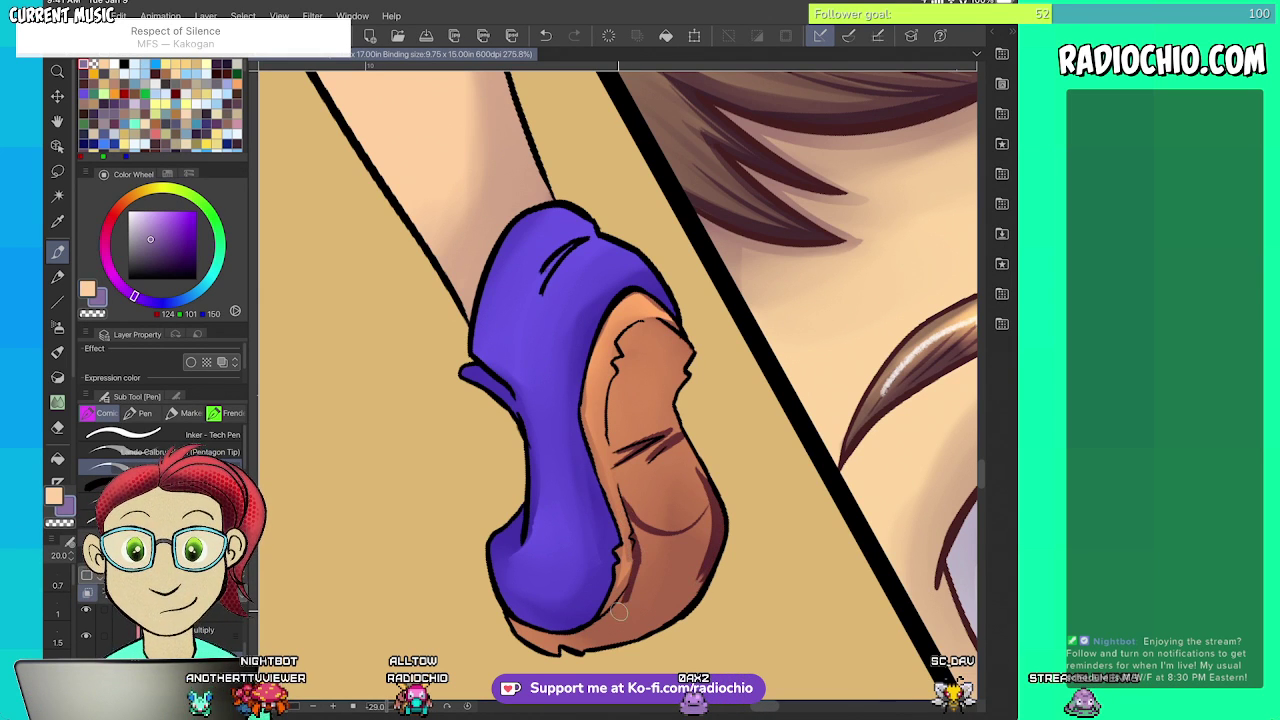
- Fill the ball of the shoe's sole with dark shadow and erase a small grid of tread marks from its upper edge
mouse_move(583, 646)
left_mouse_down()
mouse_move(657, 576)
mouse_move(610, 644)
mouse_move(656, 624)
mouse_move(600, 645)
mouse_move(704, 584)
mouse_move(643, 625)
mouse_move(713, 558)
mouse_move(643, 623)
mouse_move(639, 545)
mouse_move(636, 604)
mouse_move(625, 604)
mouse_move(659, 574)
mouse_move(637, 528)
mouse_move(680, 543)
left_mouse_up()
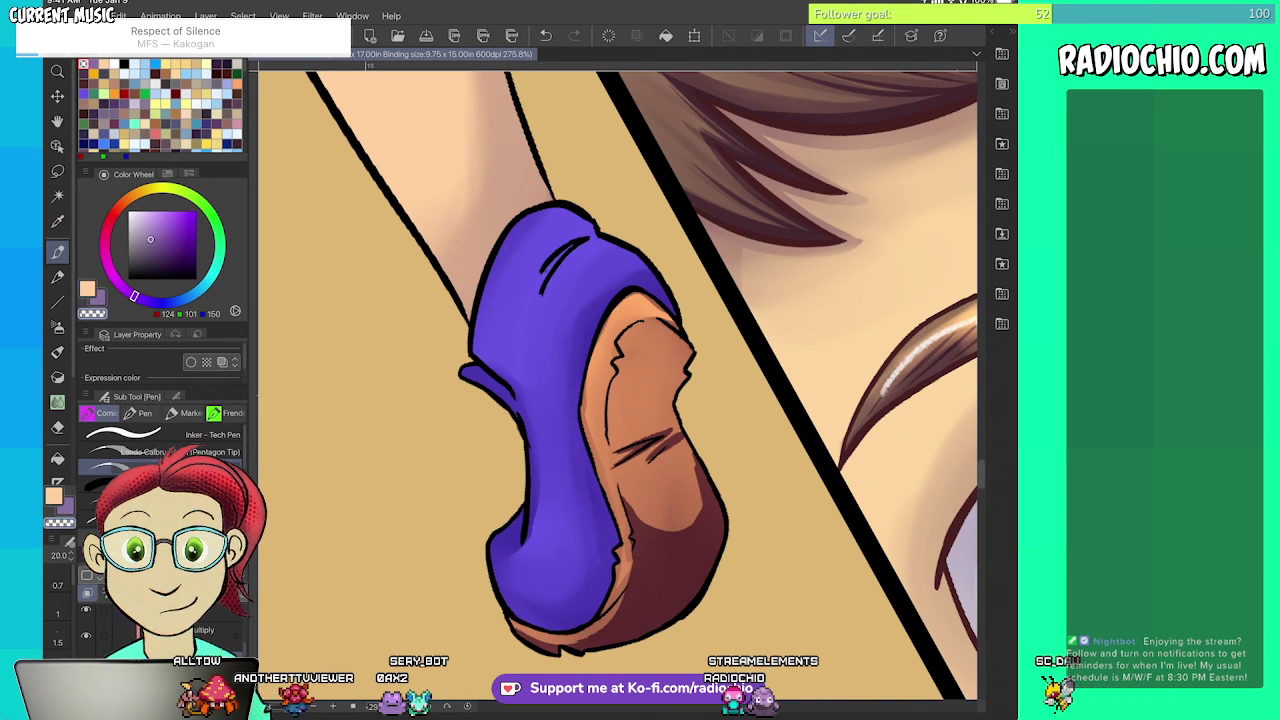
mouse_move(687, 526)
left_mouse_down()
mouse_move(684, 558)
mouse_move(668, 555)
mouse_move(704, 549)
mouse_move(711, 532)
left_mouse_up()
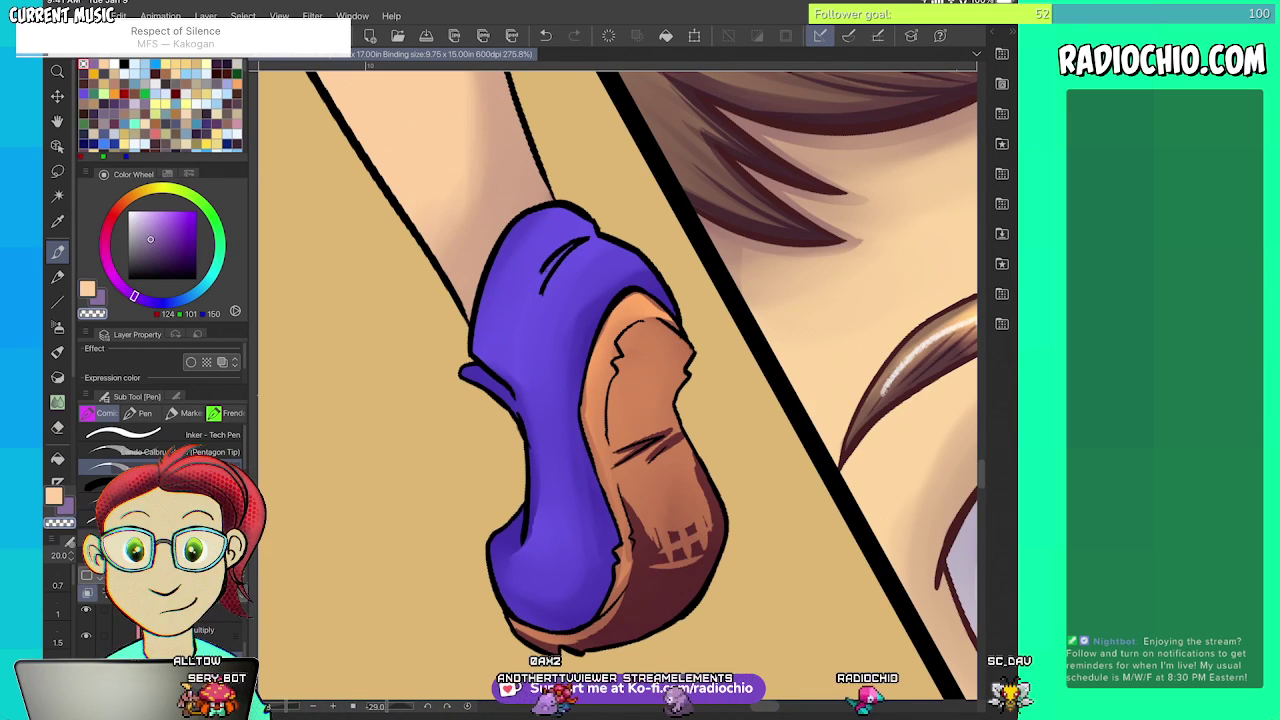
scroll(723, 455, "down", 5)
scroll(617, 518, "down", 5)
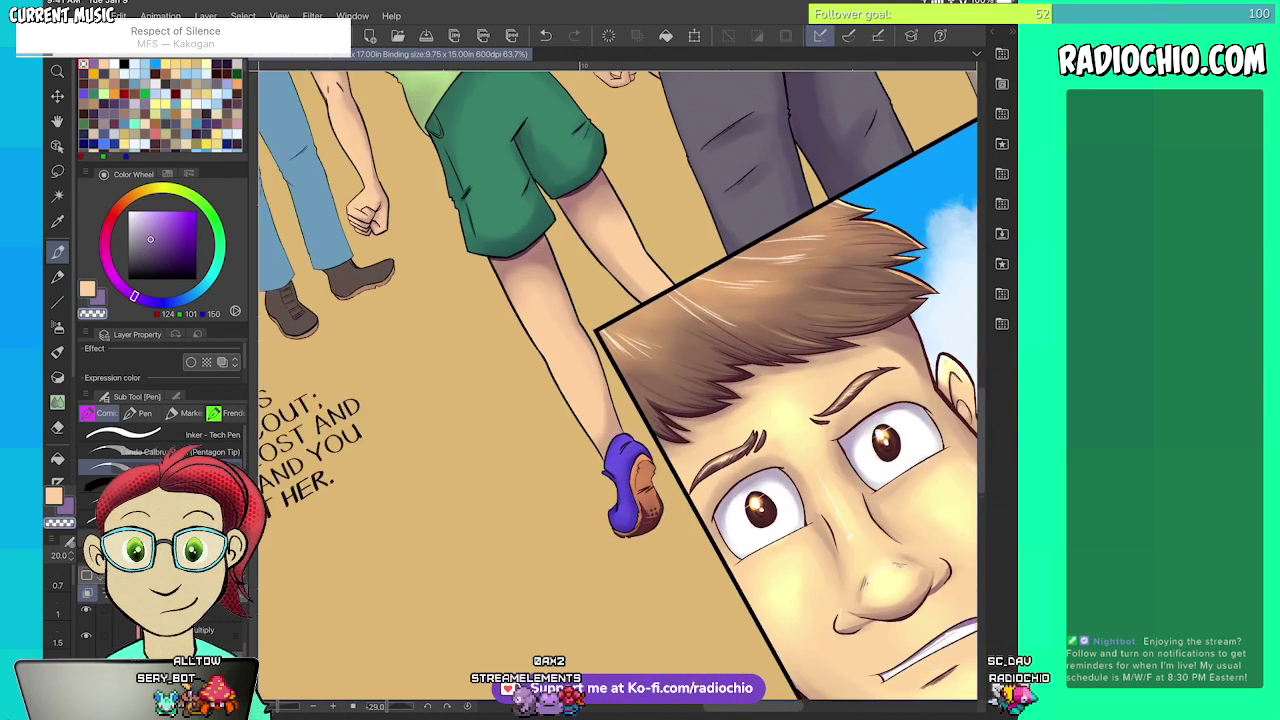
- Paint a dark purple cast shadow on the right upper arm under the green sleeve's cuff and accent the sleeve creases
scroll(617, 385, "up", 8)
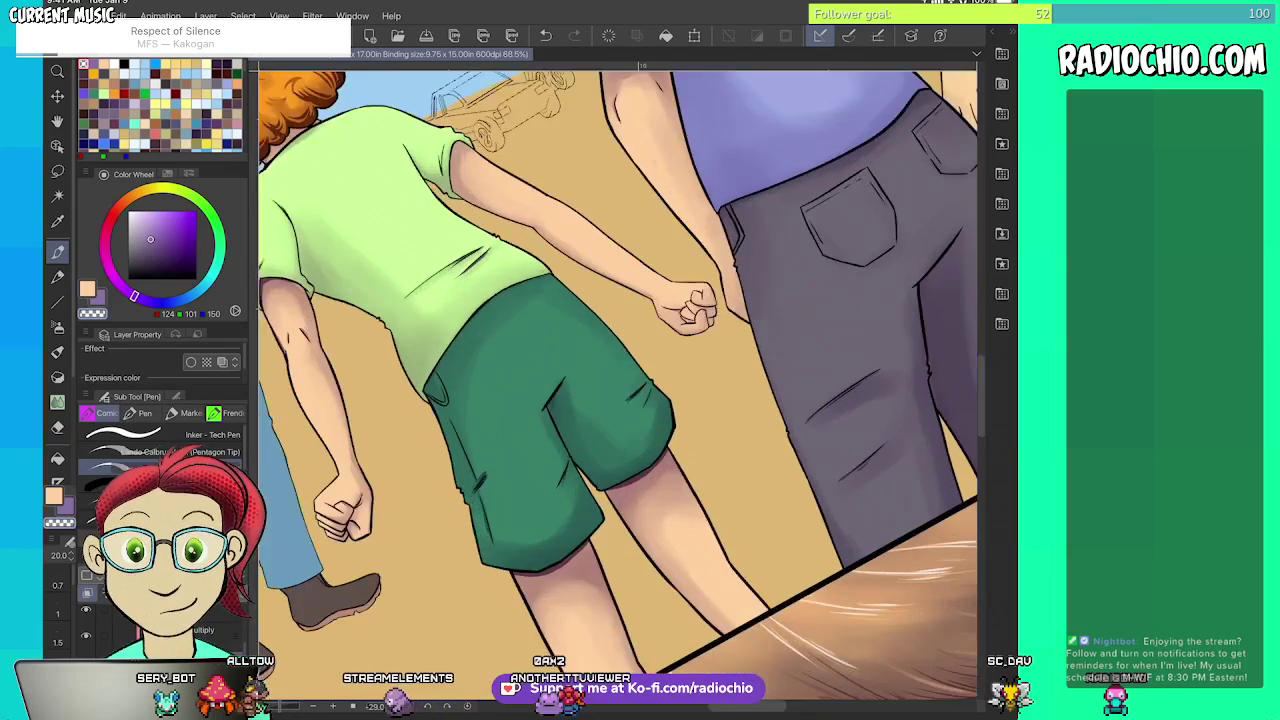
key("x")
key("i")
key("x")
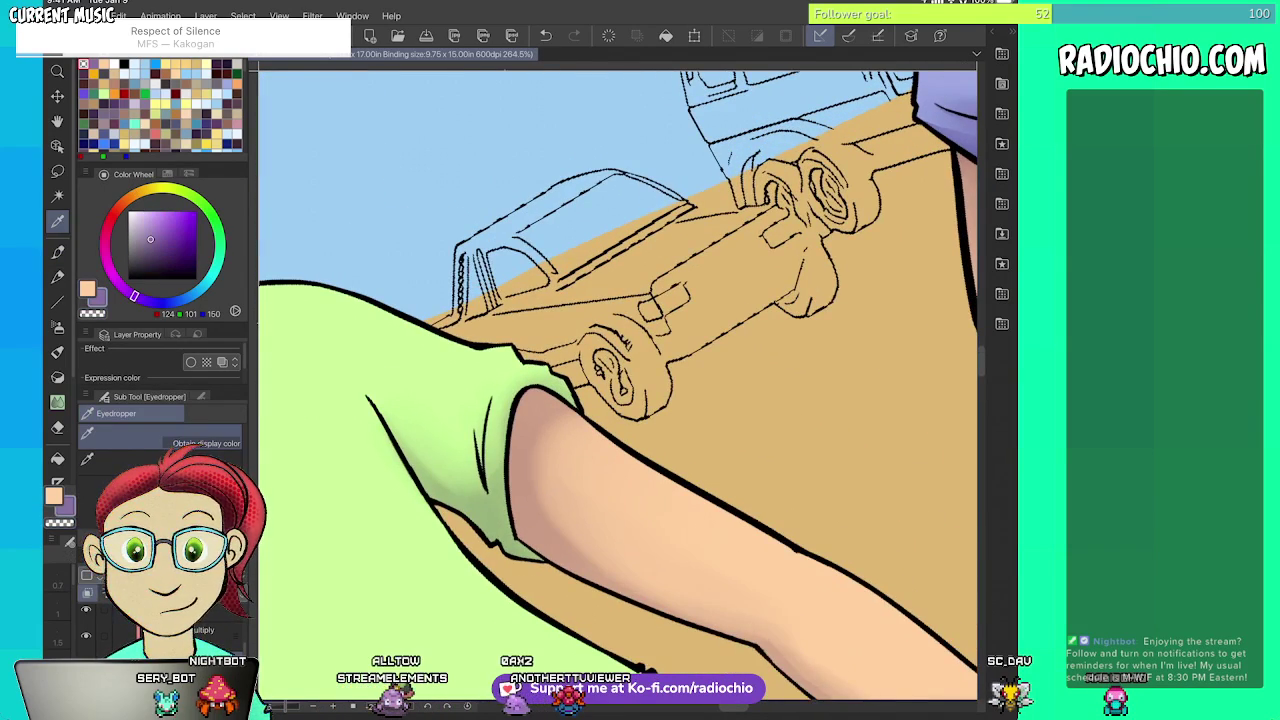
scroll(533, 427, "up", 3)
key("p")
mouse_move(496, 553)
left_mouse_down()
mouse_move(509, 414)
mouse_move(546, 371)
left_mouse_up()
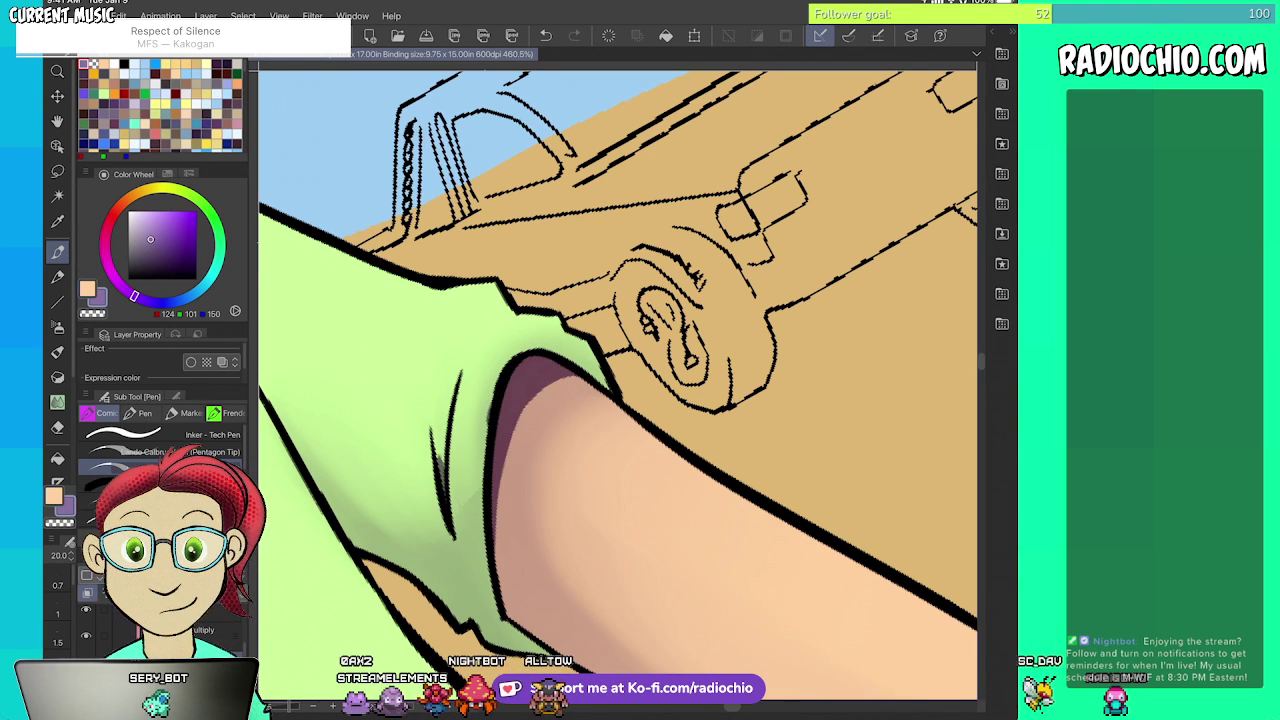
- Save the comic page
scroll(618, 385, "down", 9)
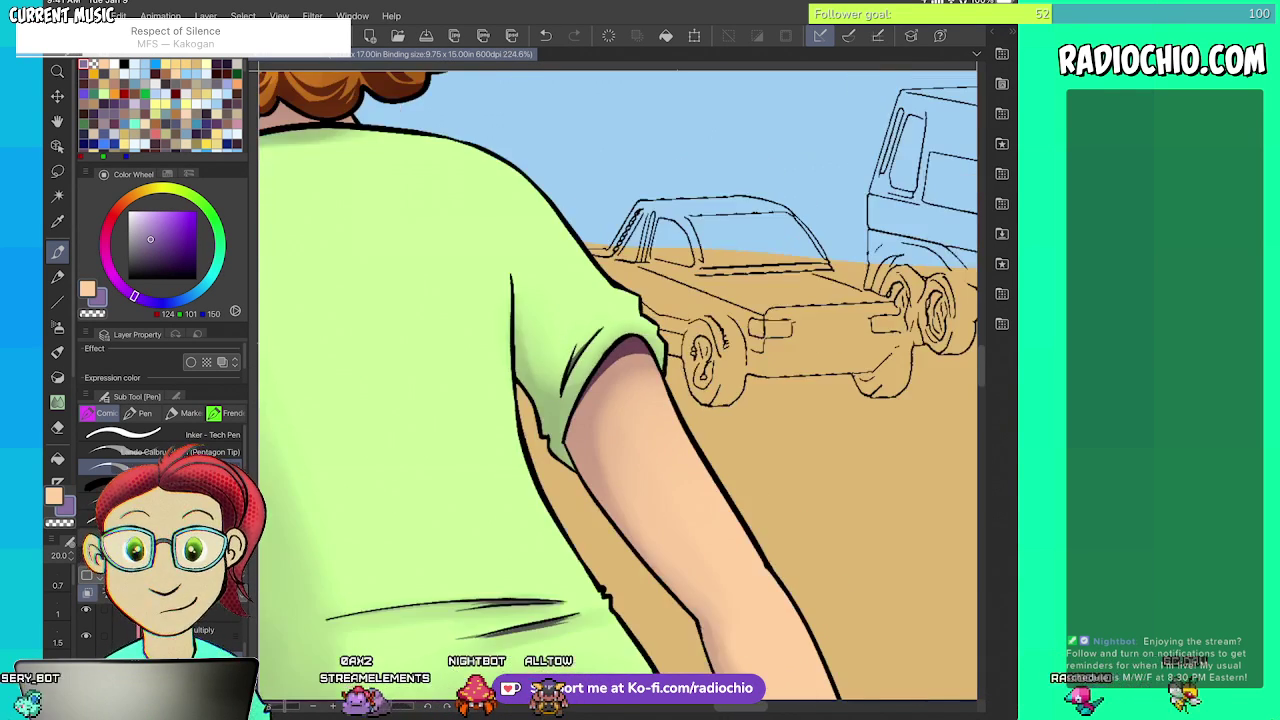
scroll(618, 385, "down", 1)
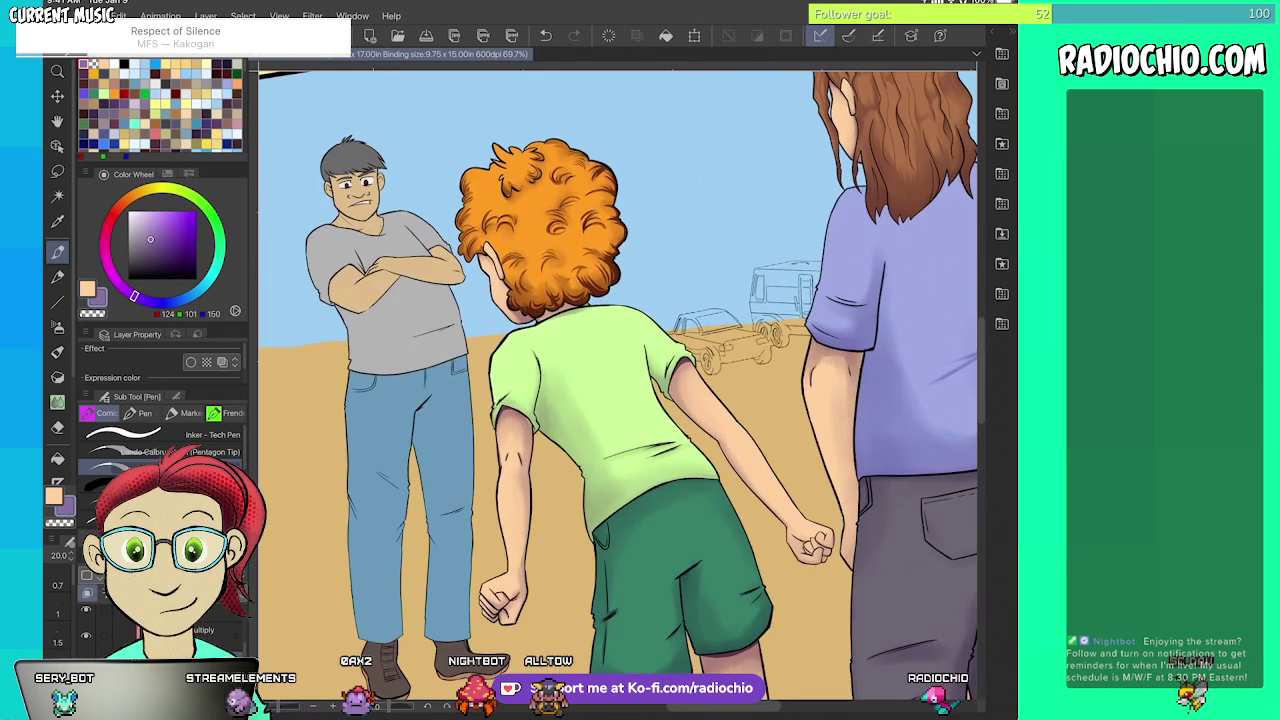
left_click(426, 36)
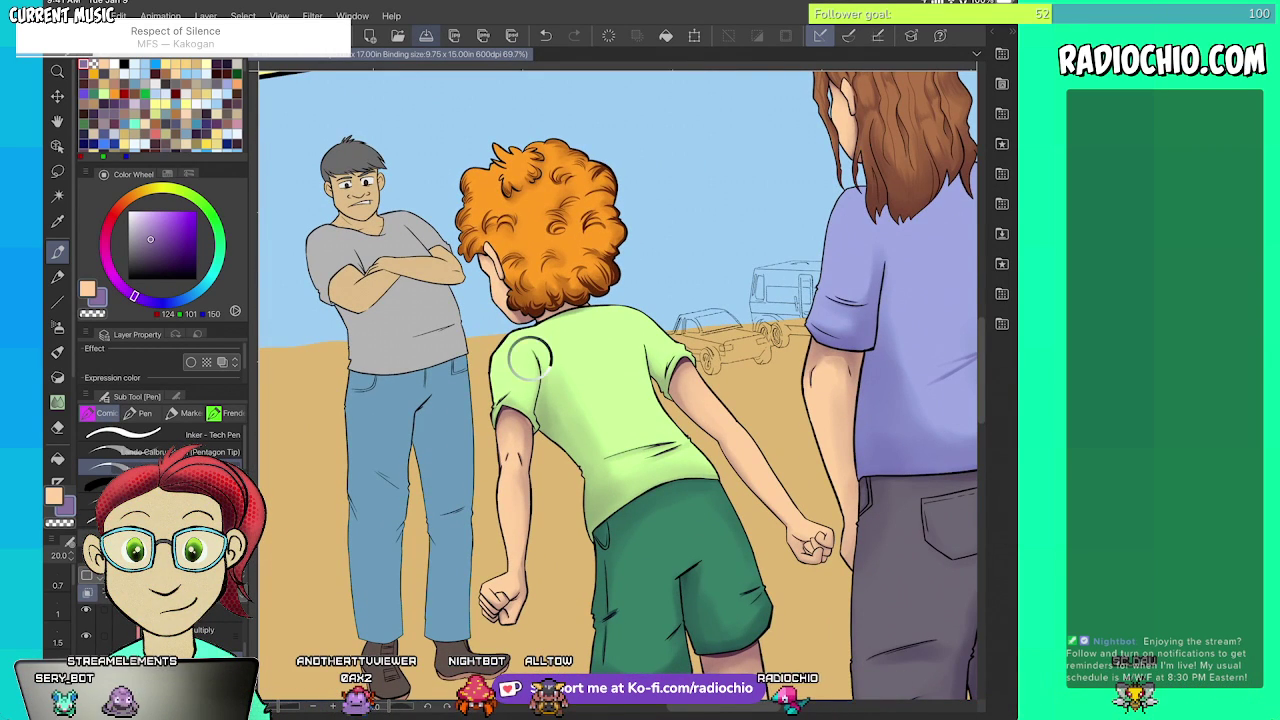
key("ctrl+s")
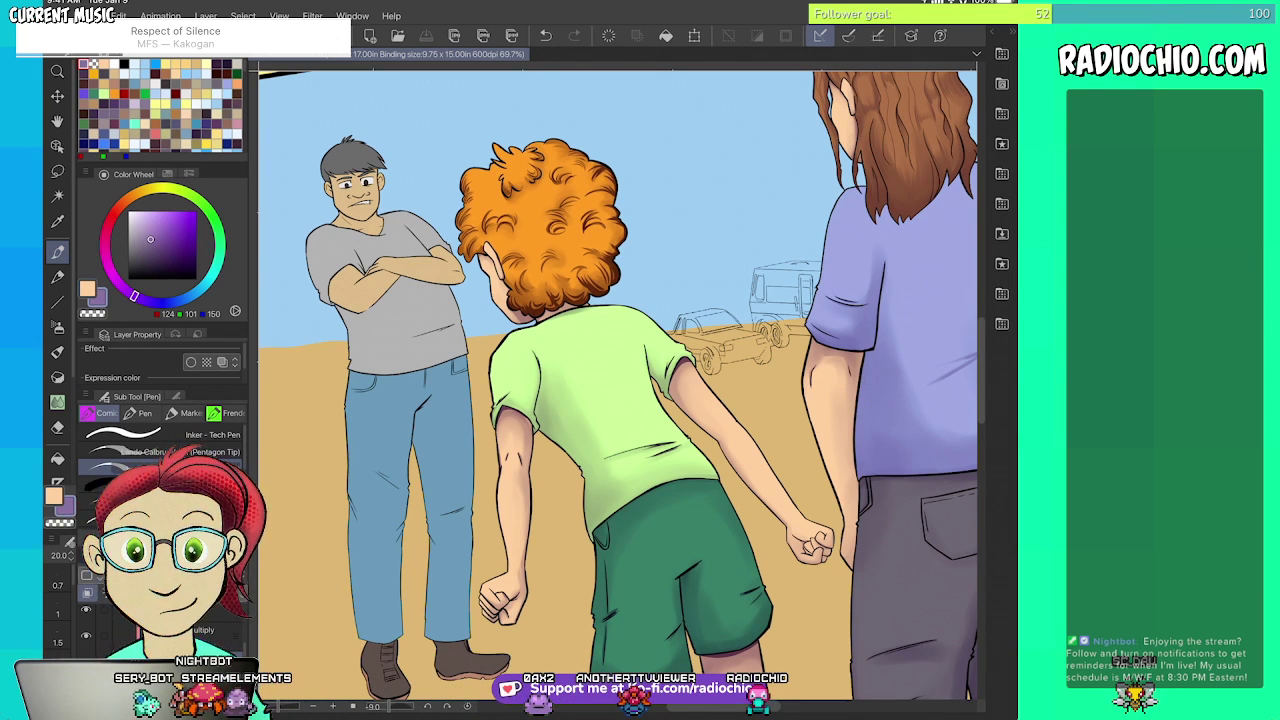
left_click_drag(618, 385, 548, 278)
scroll(442, 490, "up", 8)
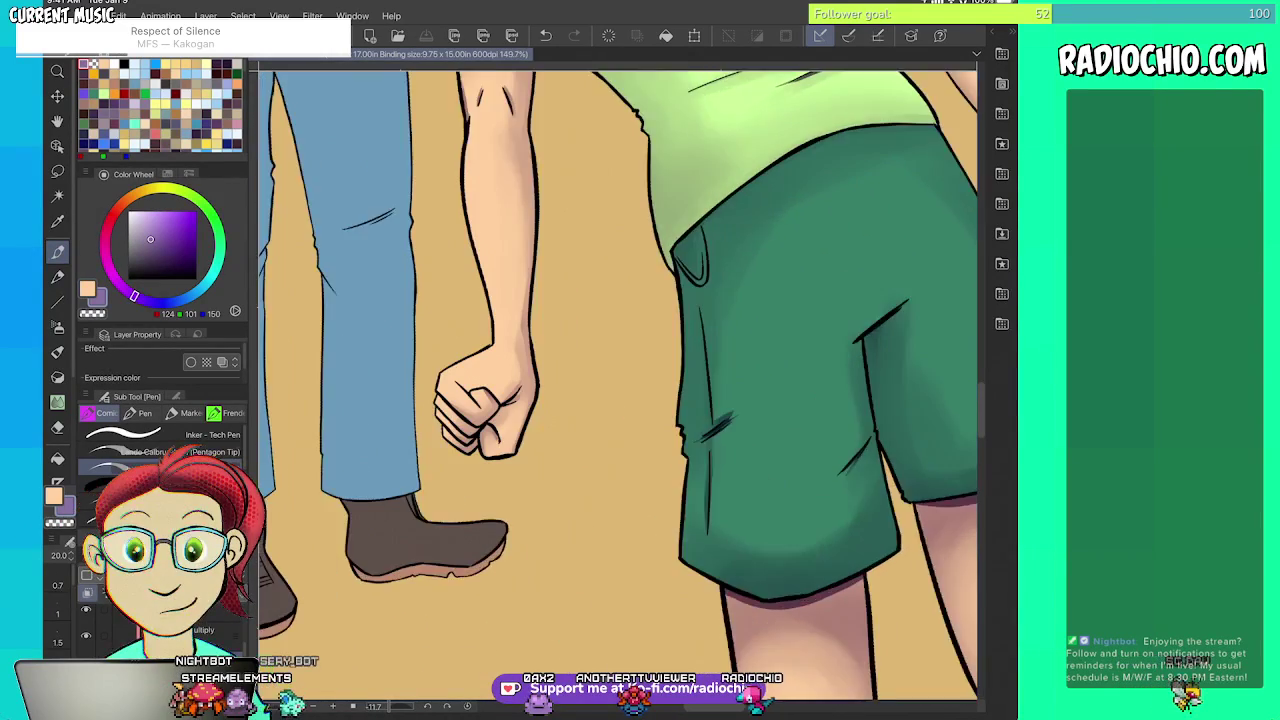
left_click(140, 413)
scroll(640, 322, "up", 3)
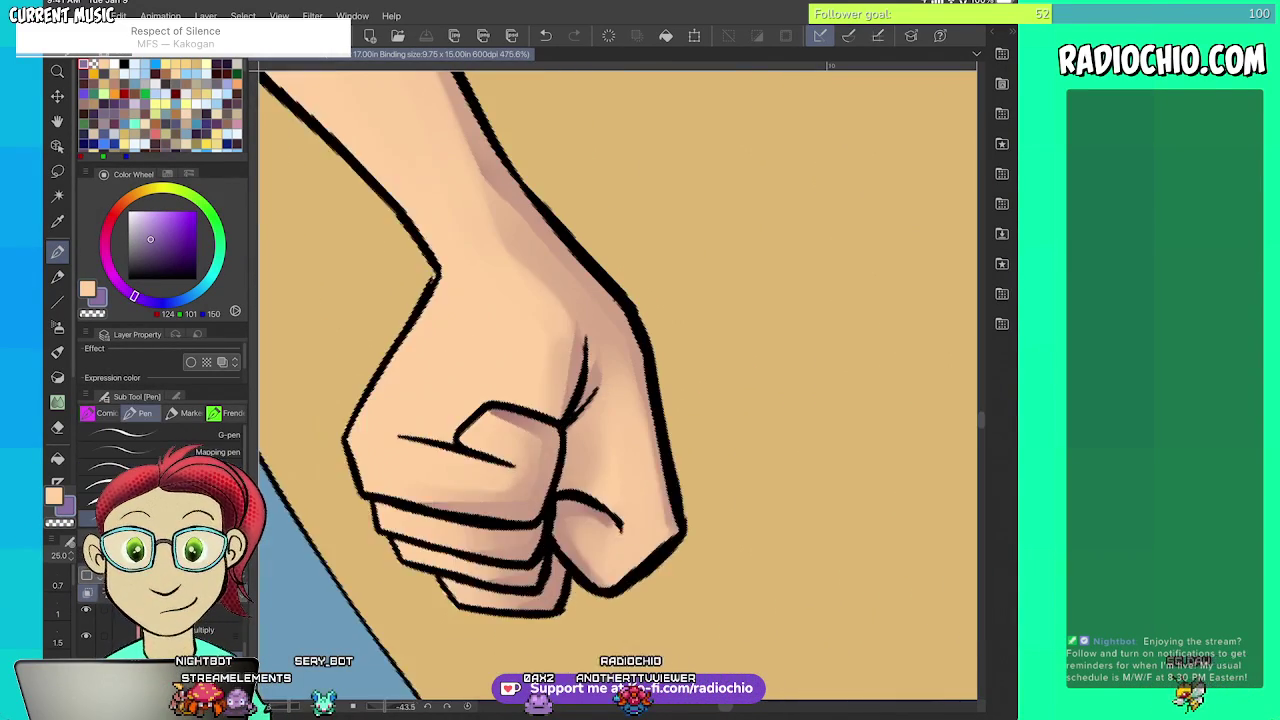
left_click_drag(596, 355, 598, 466)
key("ctrl+z")
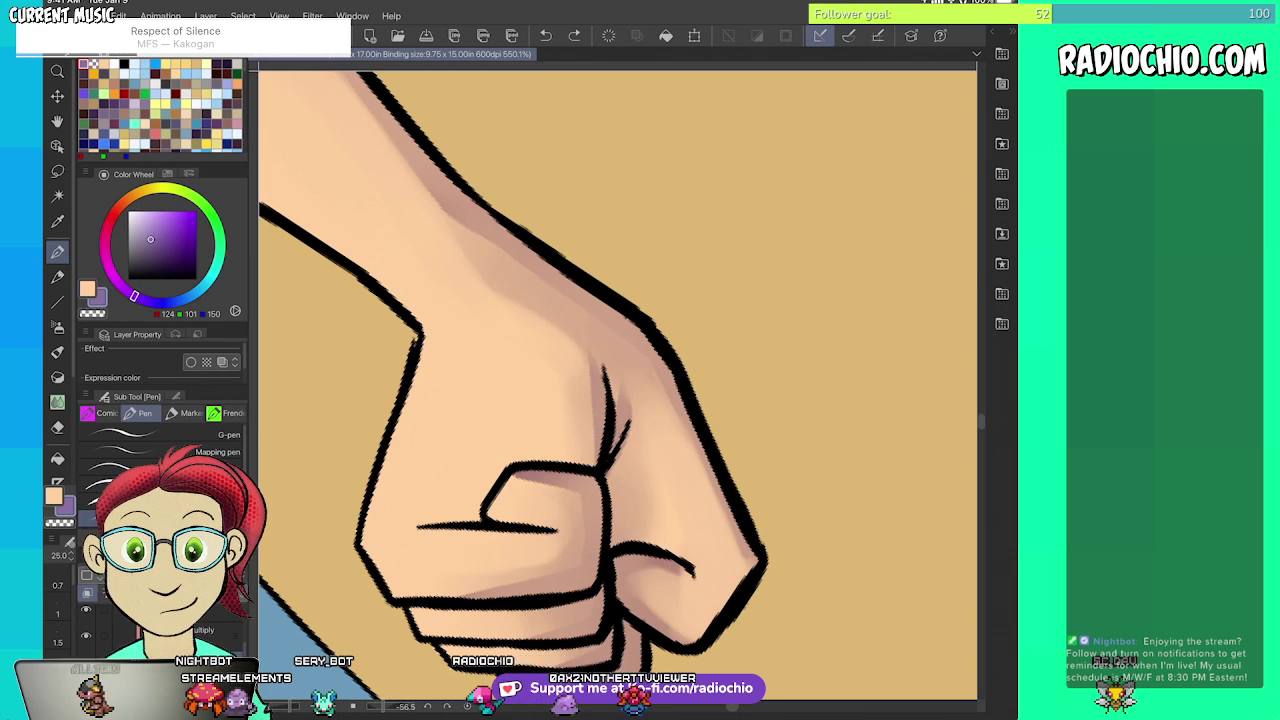
- Paint dark purple shadows with the comic pen along the thumb crease, palm line and finger edges of the left clenched fist
left_click(100, 413)
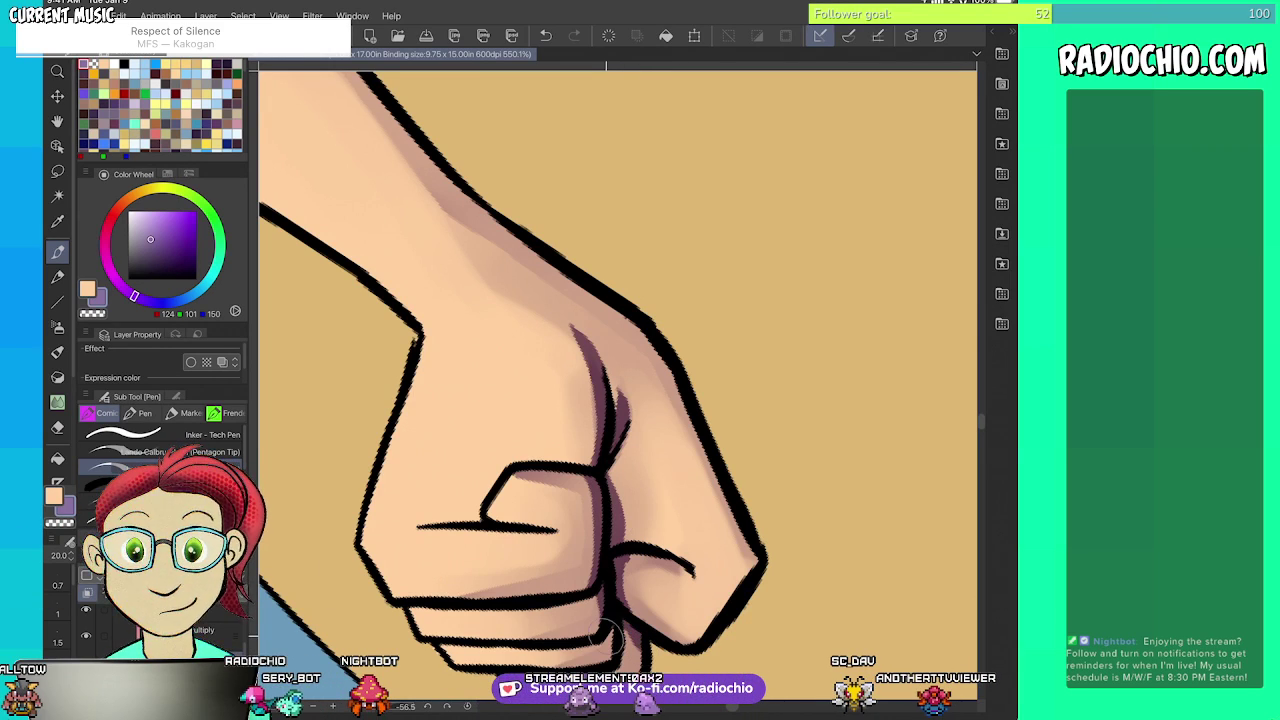
scroll(618, 393, "down", 5)
scroll(720, 410, "down", 4)
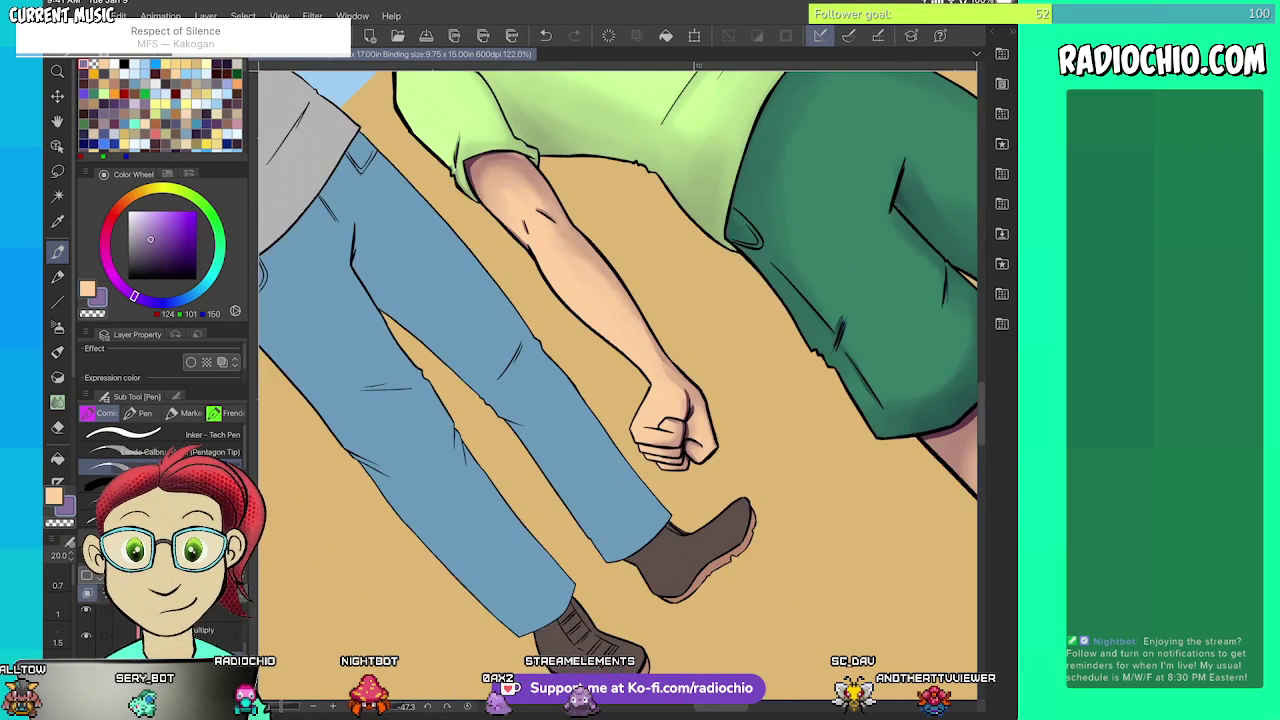
- Paint dark purple shadows with the comic pen along the palm crease and between the curled fingers of the other clenched fist
scroll(618, 390, "down", 3)
scroll(828, 335, "up", 10)
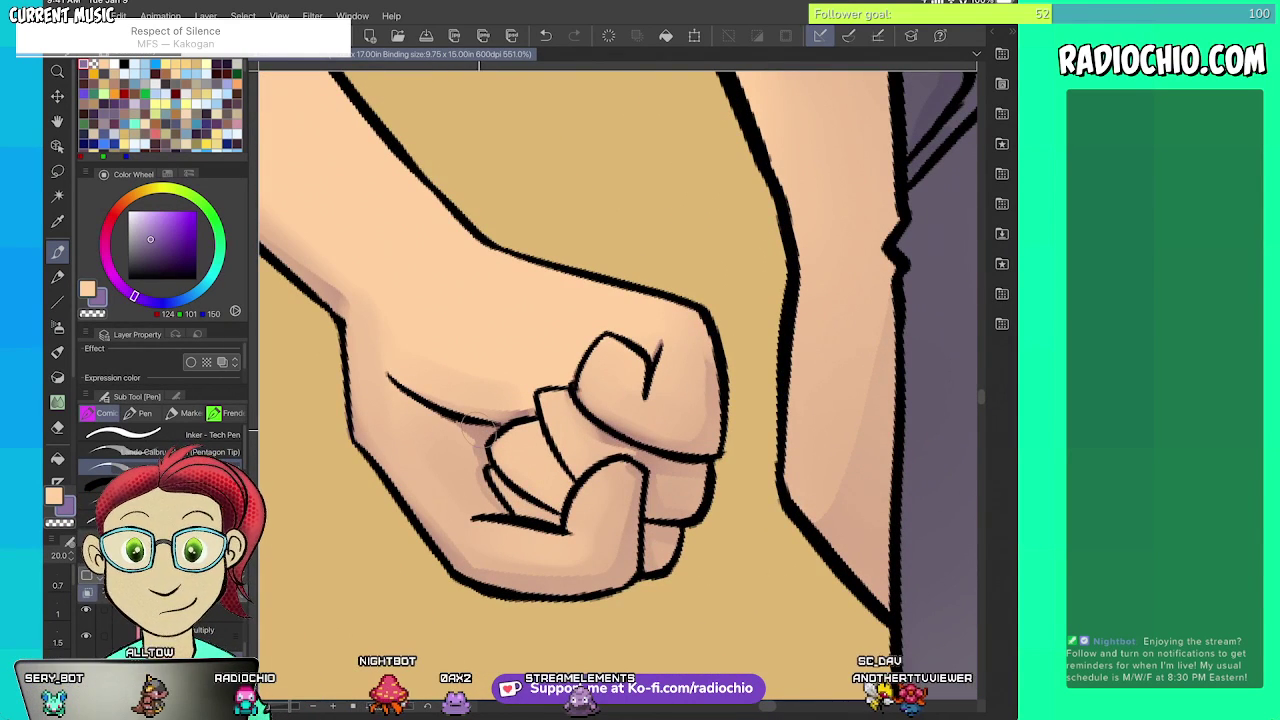
left_click_drag(459, 424, 490, 432)
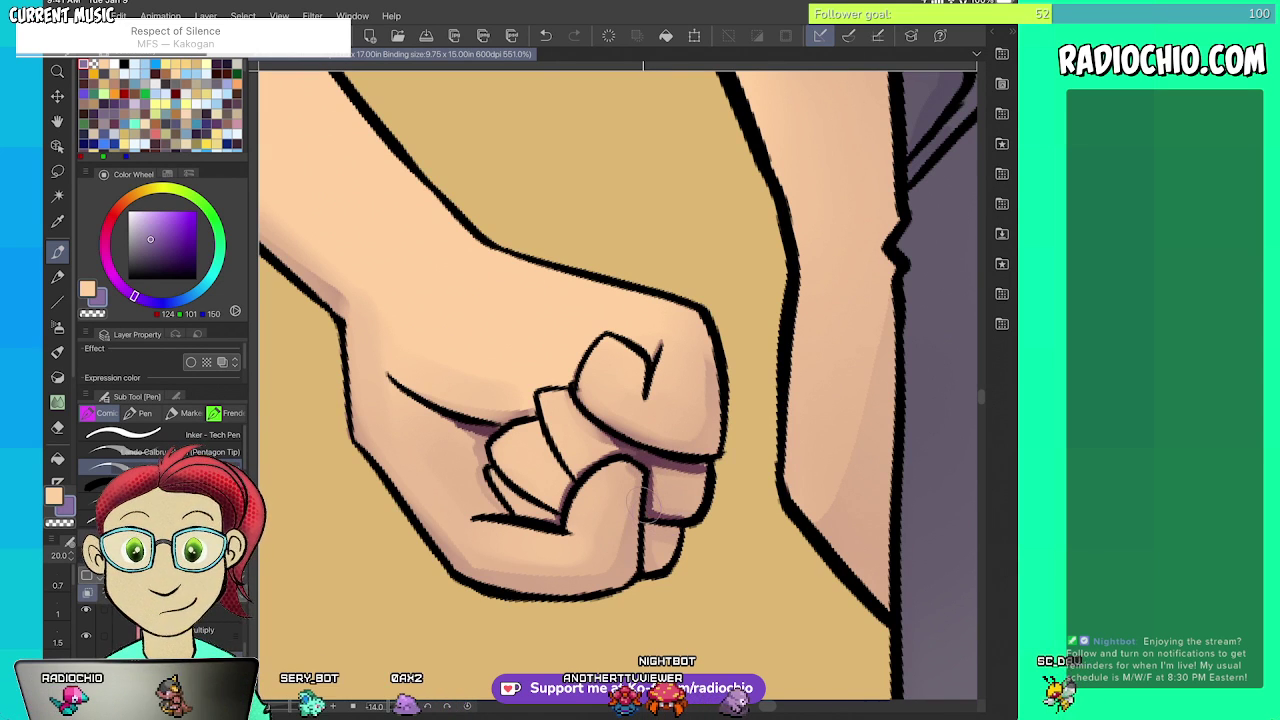
left_click_drag(638, 484, 634, 562)
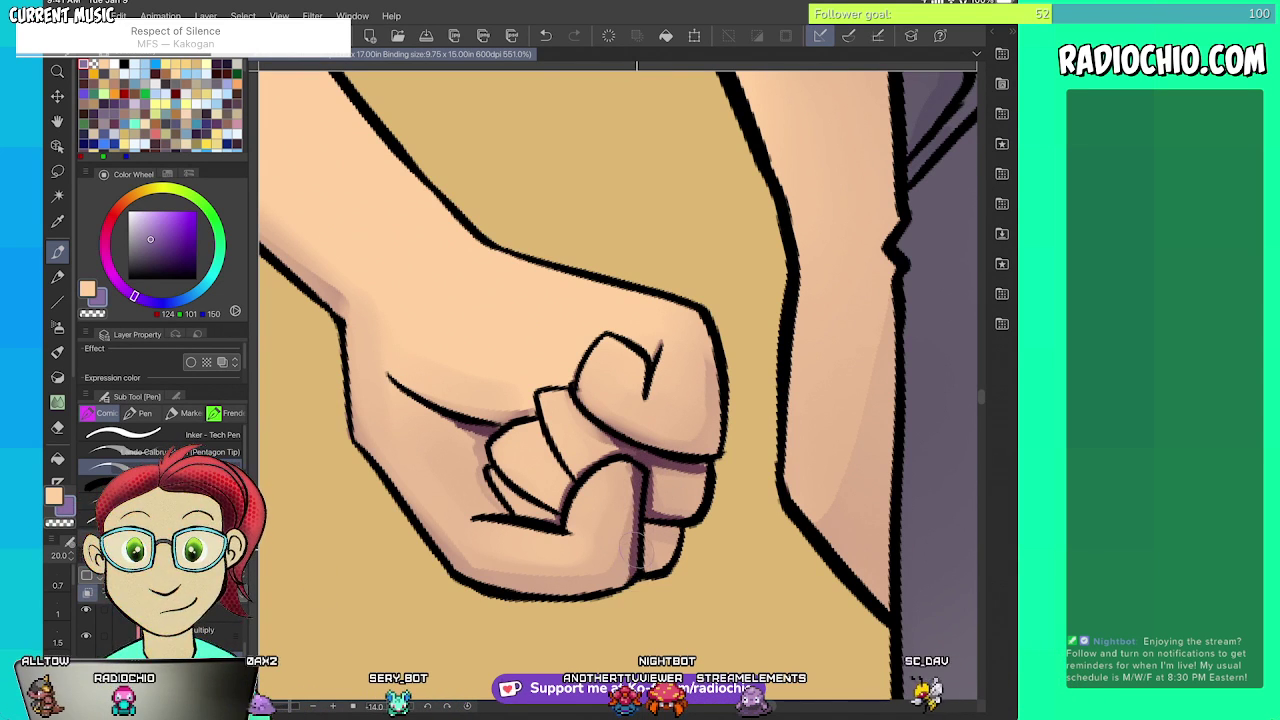
left_click_drag(655, 530, 649, 562)
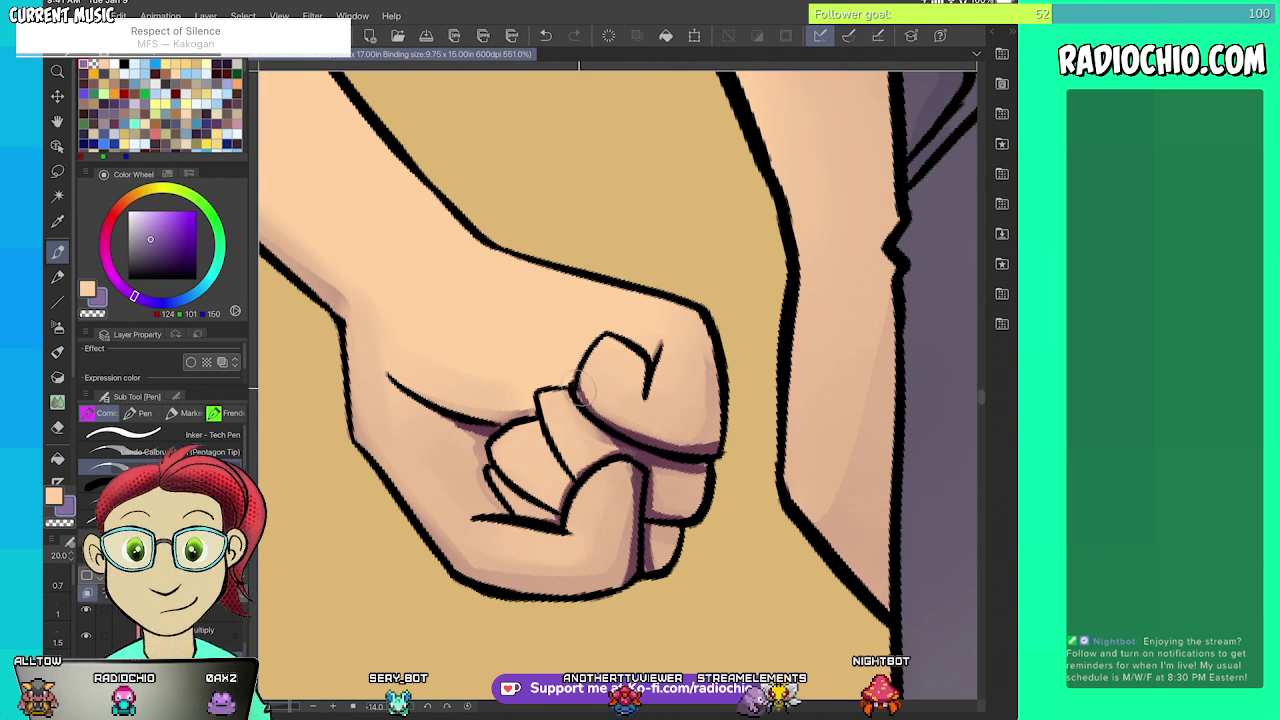
- Add a small dark shadow at the curl of the fist's index finger and trim its edge with transparent colour
mouse_move(645, 333)
left_mouse_down()
mouse_move(656, 346)
mouse_move(644, 340)
left_mouse_up()
key("ctrl+z")
key("i")
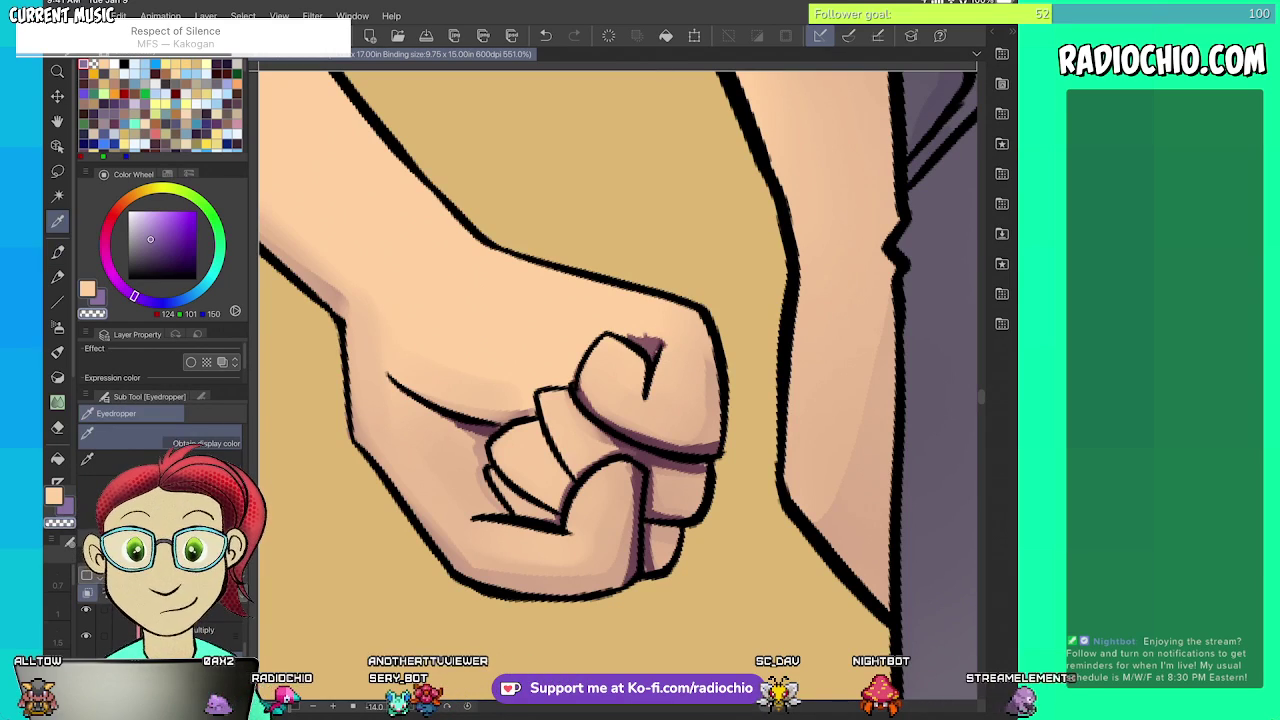
key("p")
key("x")
key("i")
key("x")
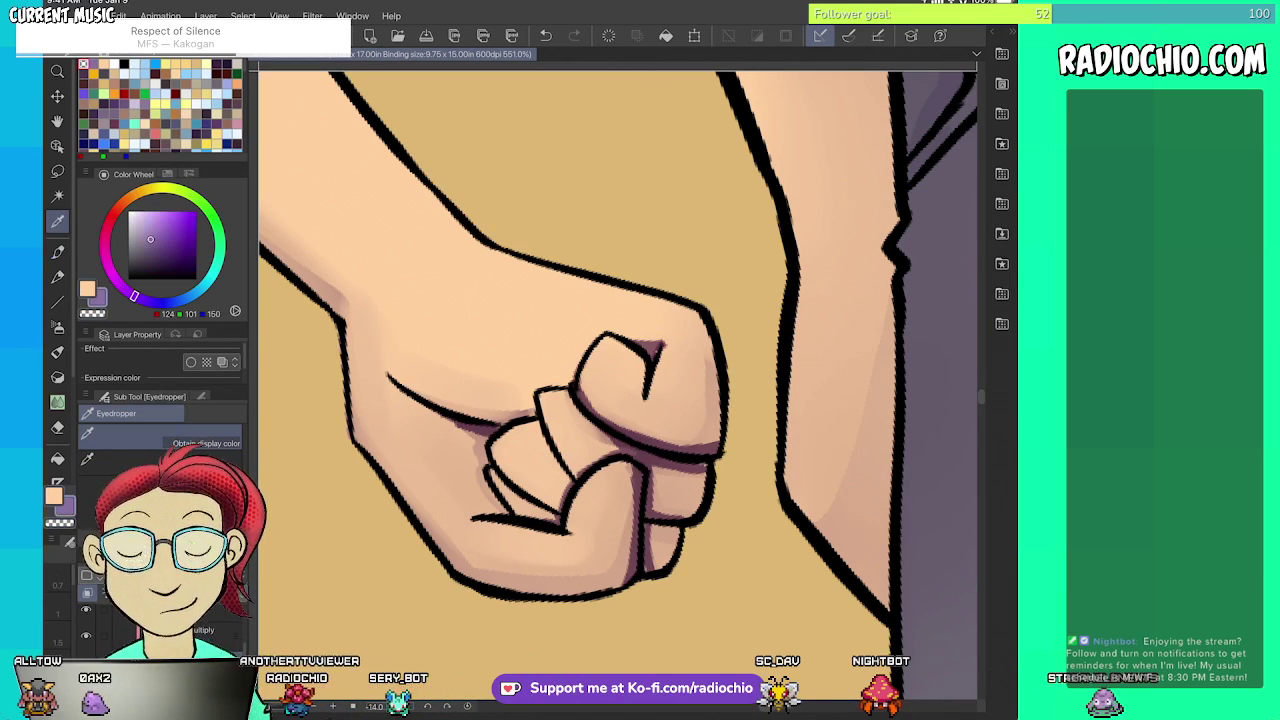
key("p")
- Try a thick dark shadow stroke along a hair lock at the brown-haired figure's crown
scroll(640, 390, "down", 6)
scroll(618, 390, "down", 3)
scroll(618, 390, "up", 5)
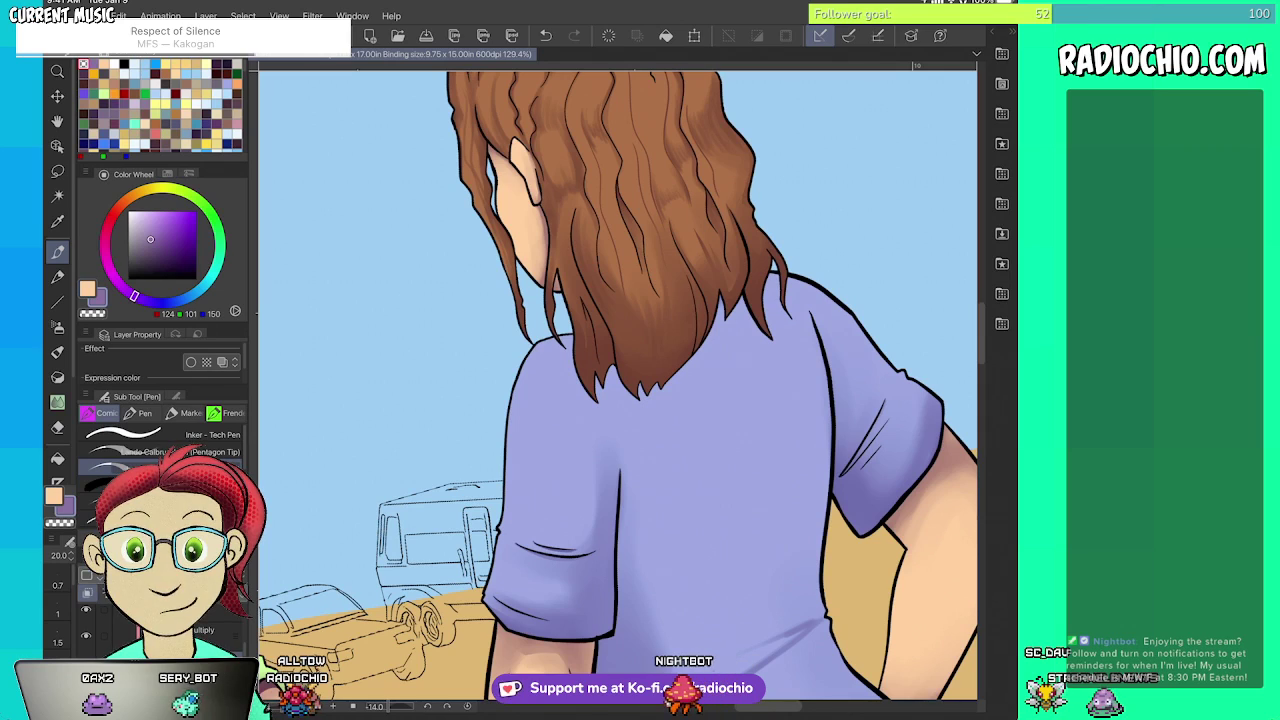
scroll(618, 390, "up", 4)
scroll(617, 385, "up", 4)
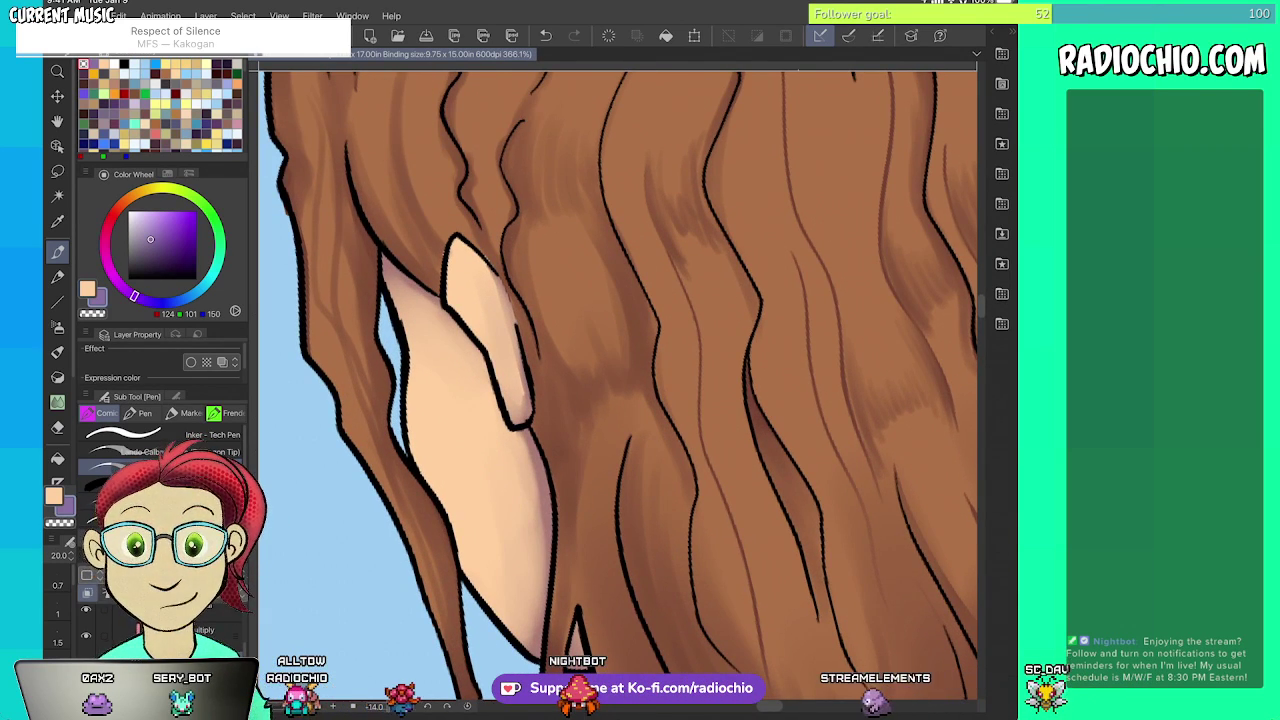
scroll(617, 385, "down", 5)
scroll(617, 385, "up", 5)
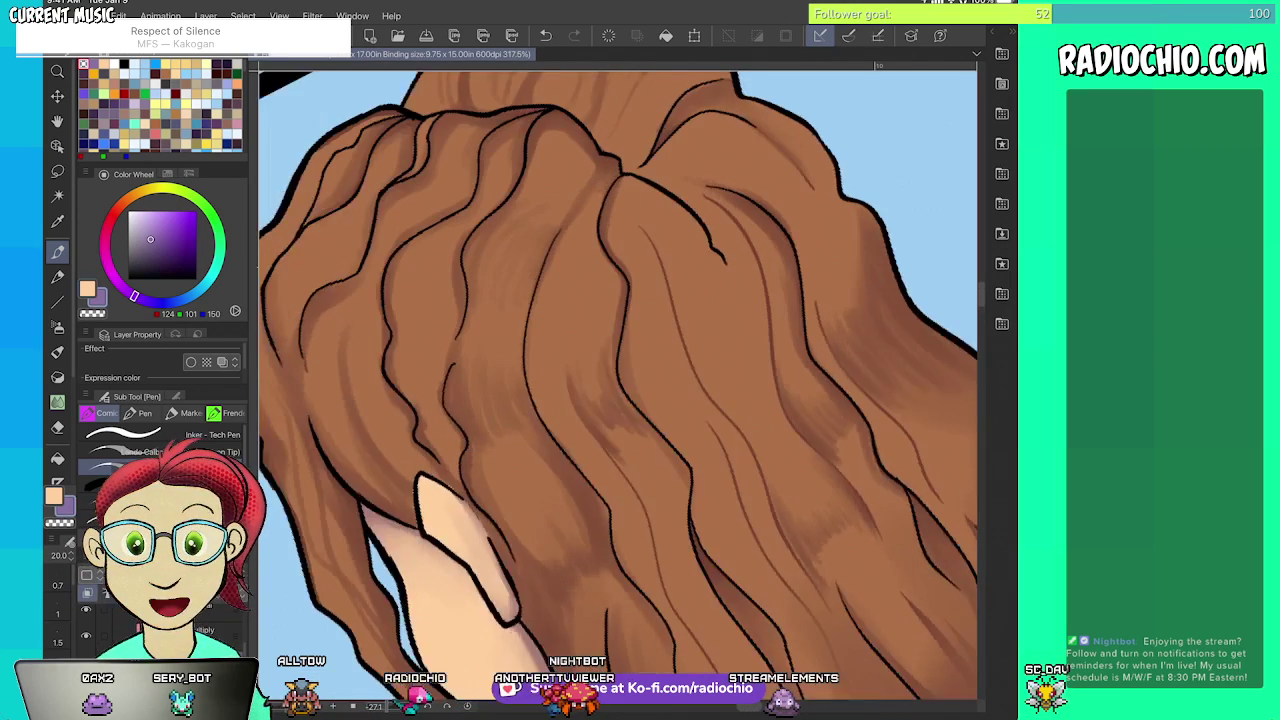
scroll(617, 385, "down", 3)
scroll(617, 385, "up", 5)
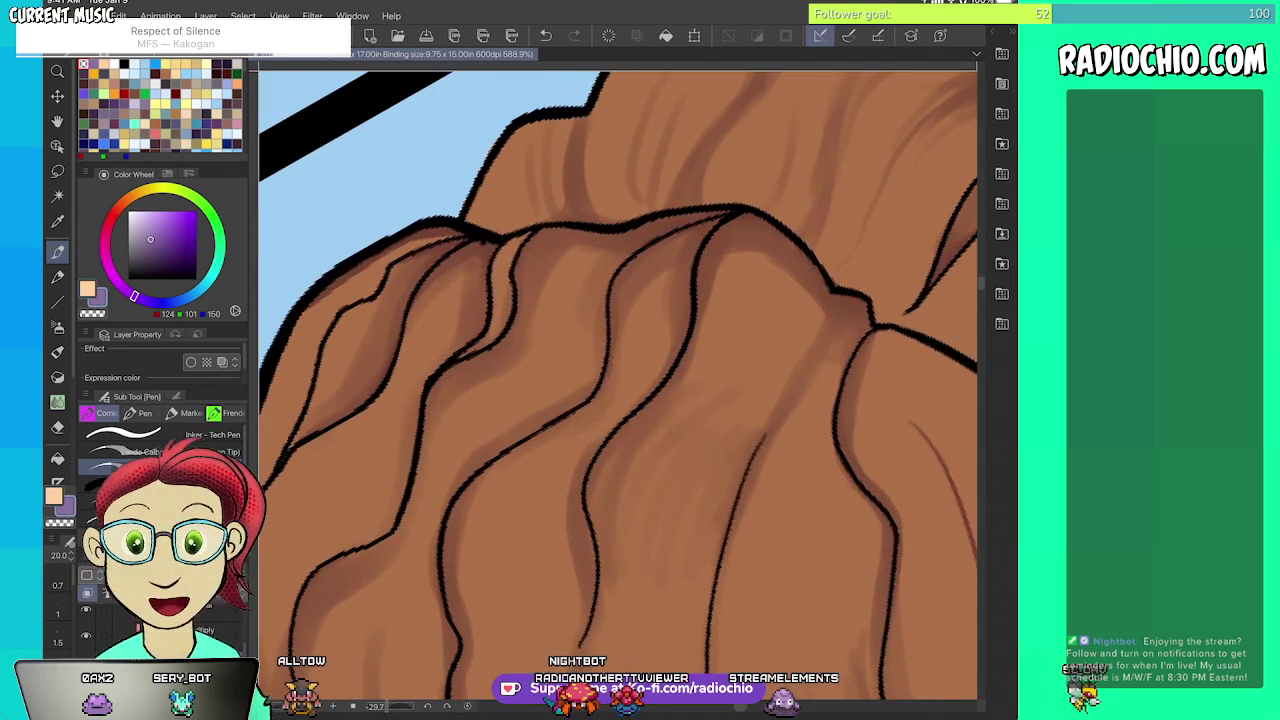
left_click_drag(616, 292, 701, 228)
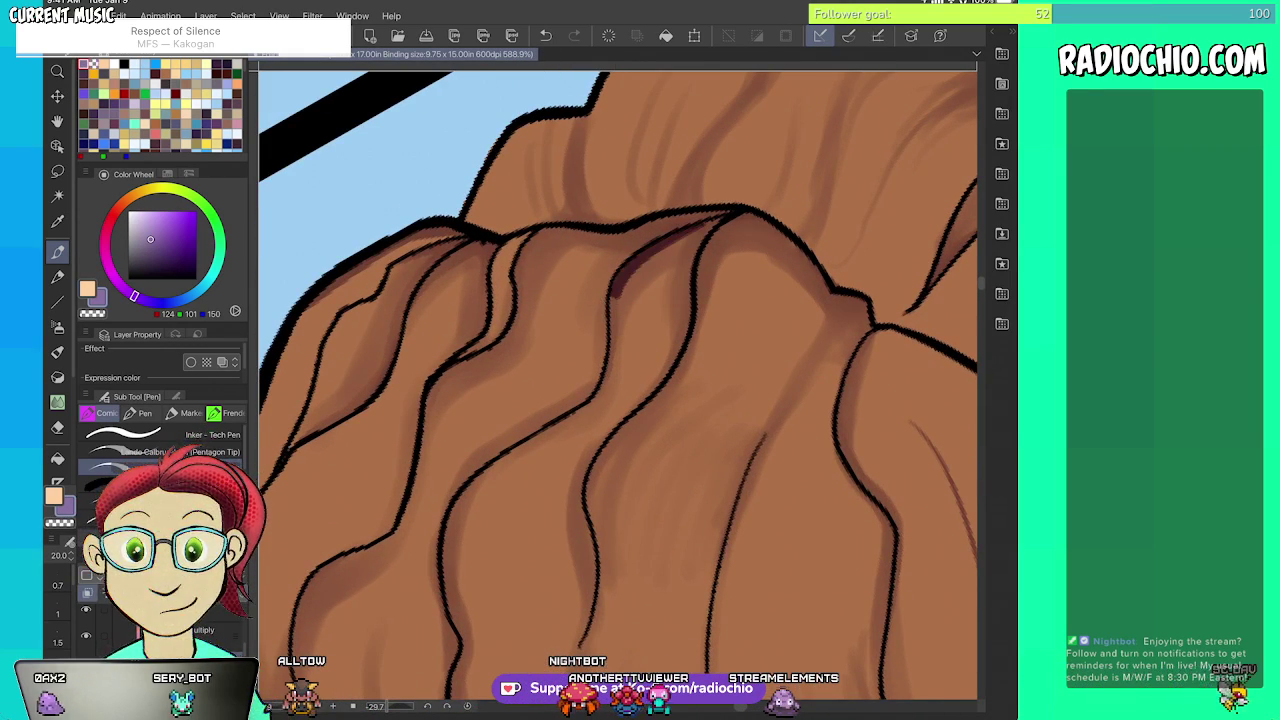
key("ctrl+z")
- Reduce the pen size to 8 and paint dark tapered strands inside the hair lock below the crown's peak
key("bracketleft")
key("bracketleft")
key("bracketleft")
key("bracketleft")
key("bracketleft")
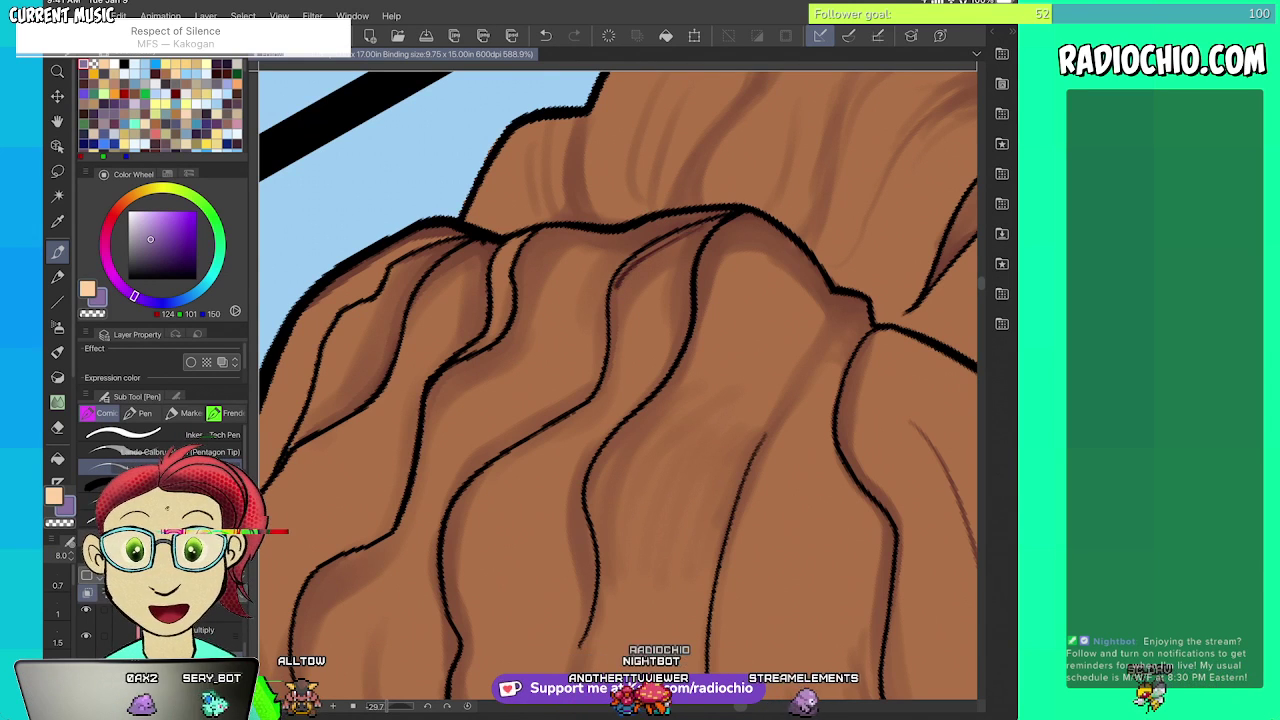
left_click_drag(613, 288, 702, 224)
mouse_move(692, 300)
left_mouse_down()
mouse_move(706, 219)
mouse_move(730, 213)
mouse_move(650, 396)
left_mouse_up()
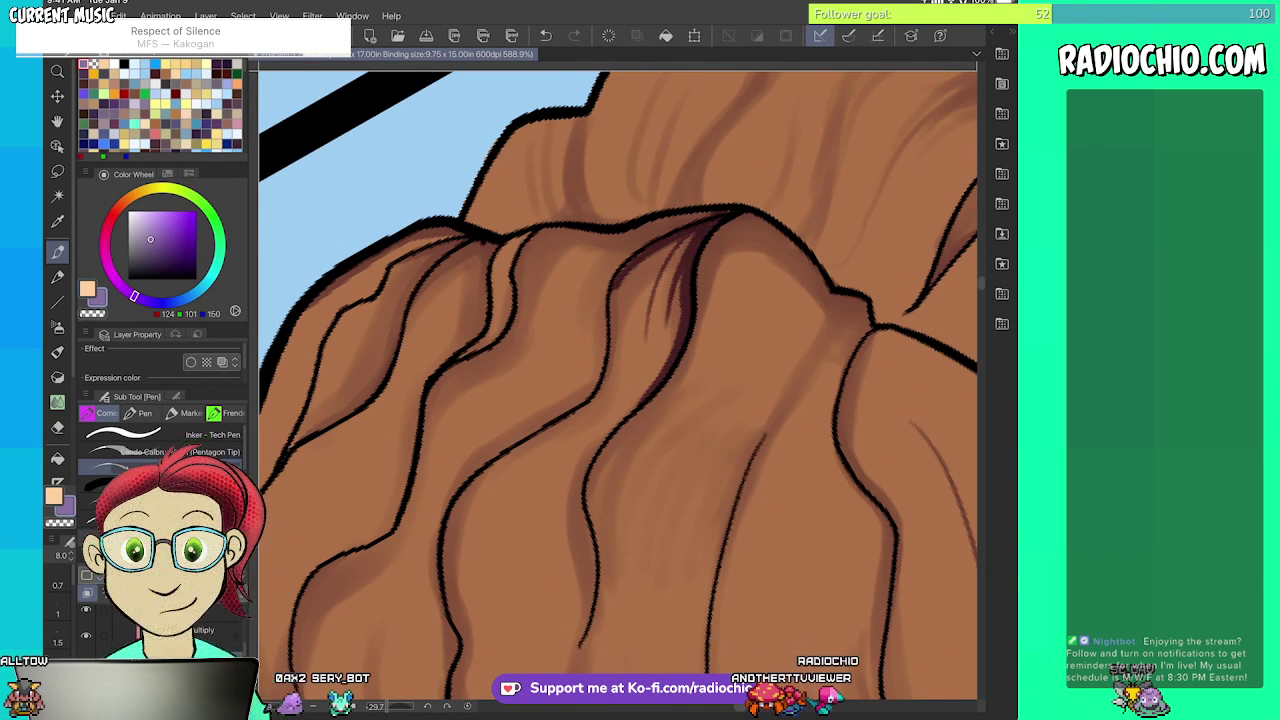
left_click_drag(706, 223, 636, 334)
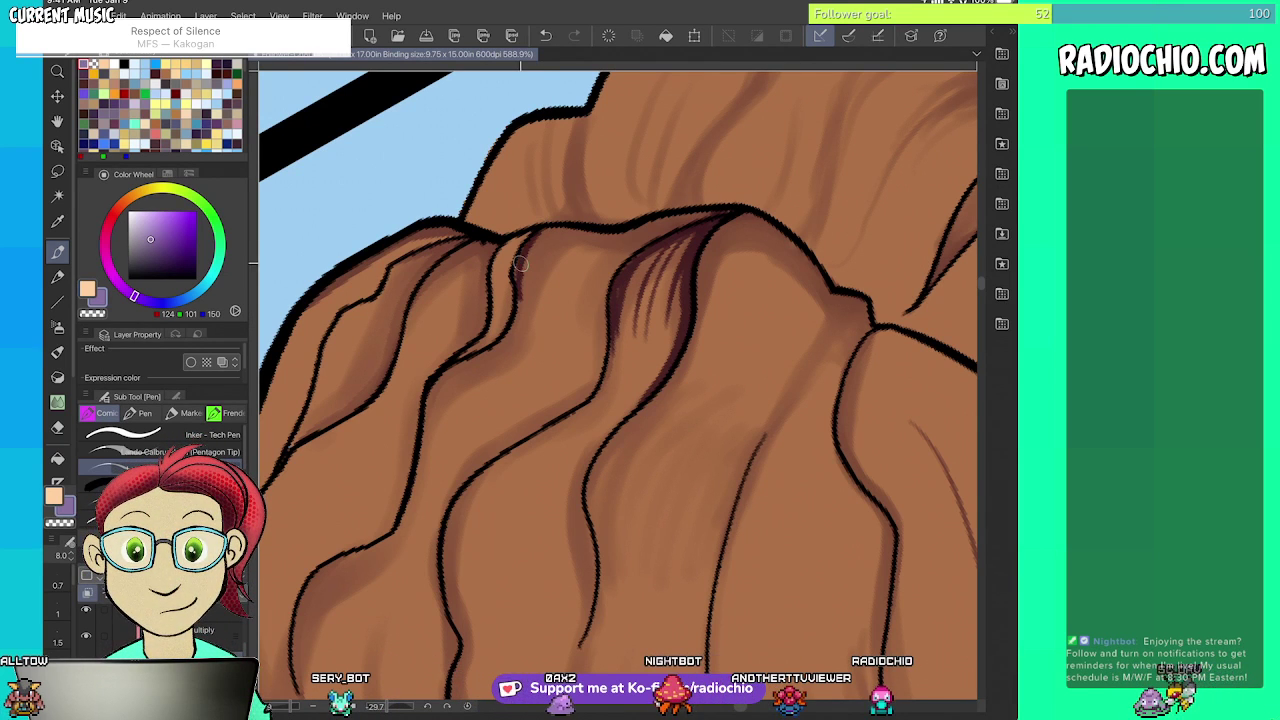
- Paint a cluster of dark strands down from the hairline in the neighbouring lock, filling its upper part with solid shadow
left_click_drag(505, 342, 484, 352)
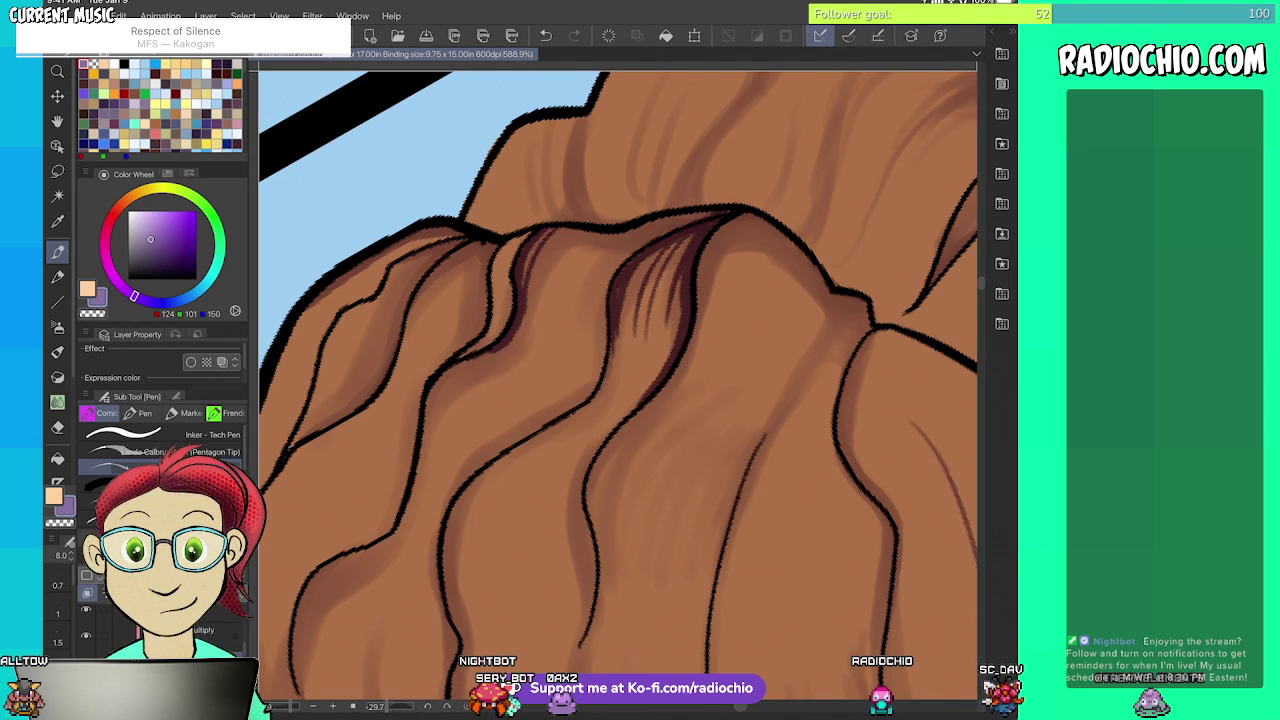
mouse_move(561, 231)
left_mouse_down()
mouse_move(533, 305)
mouse_move(541, 296)
left_mouse_up()
mouse_move(590, 232)
left_mouse_down()
mouse_move(516, 403)
mouse_move(547, 387)
left_mouse_up()
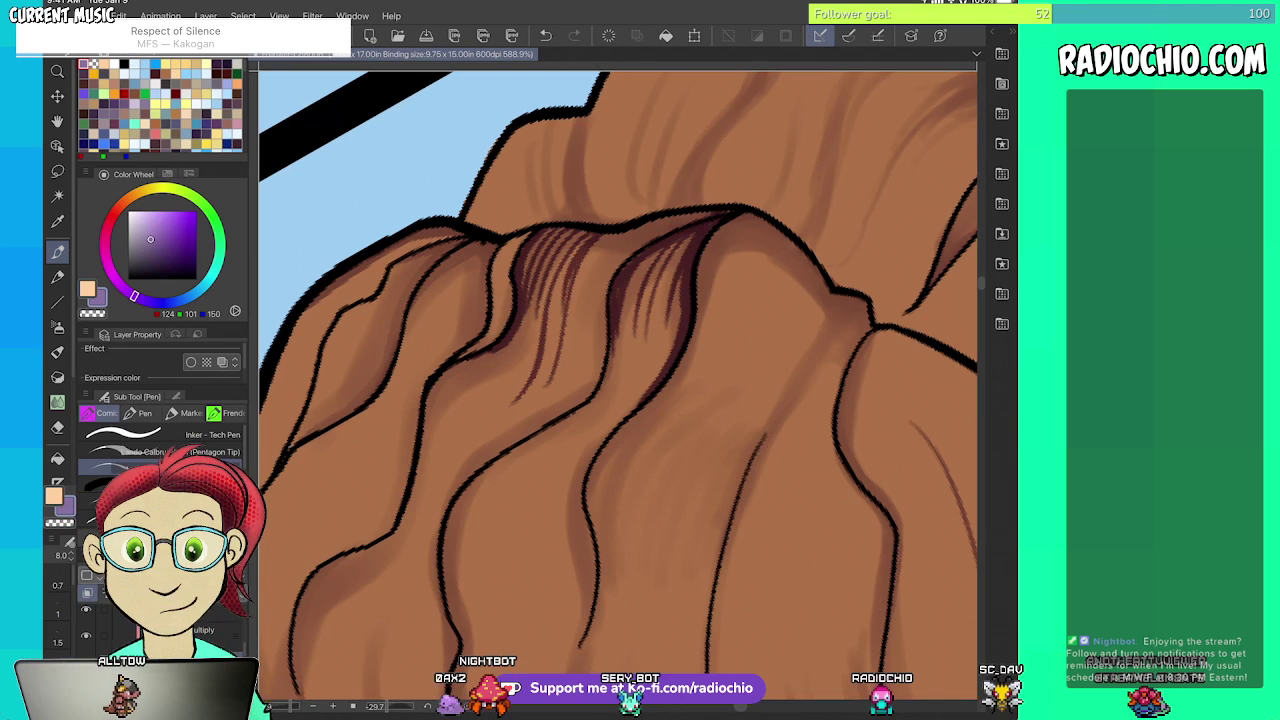
left_click_drag(581, 338, 603, 235)
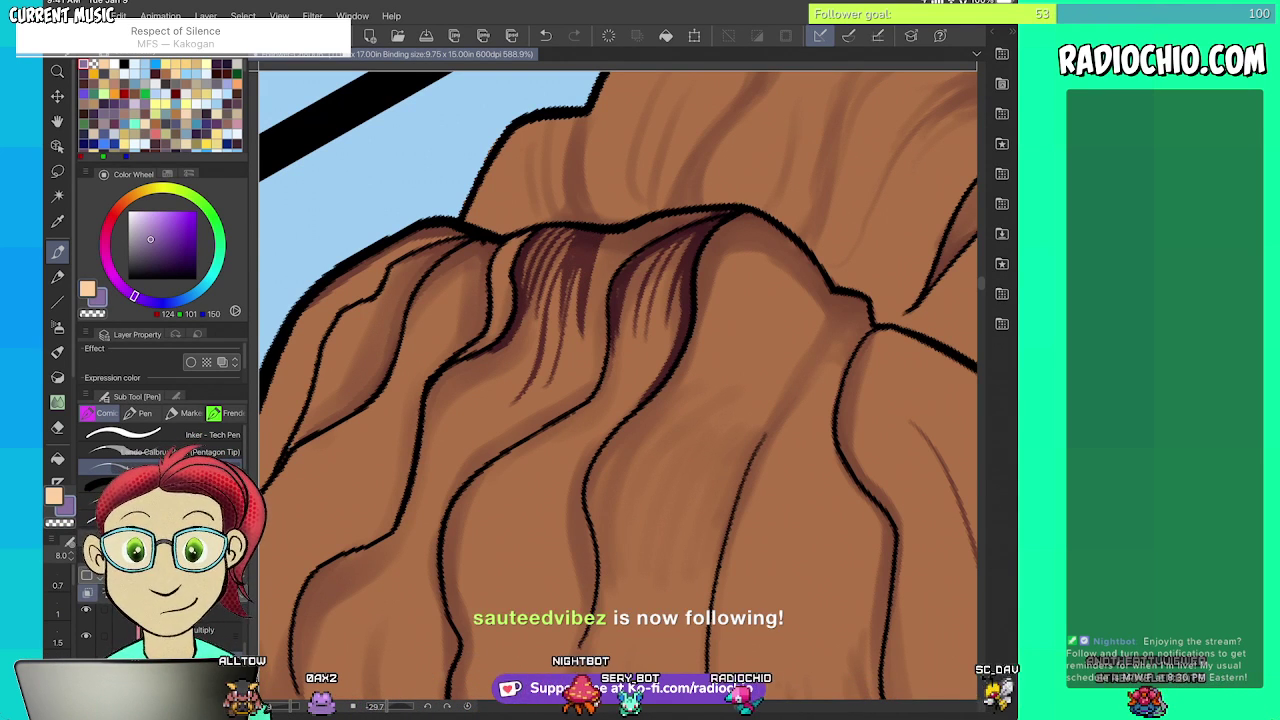
- Paint dark tapered strands and edge shadows in the narrow locks at the front of the brown-haired figure's crown
scroll(675, 262, "down", 5)
scroll(618, 392, "down", 2)
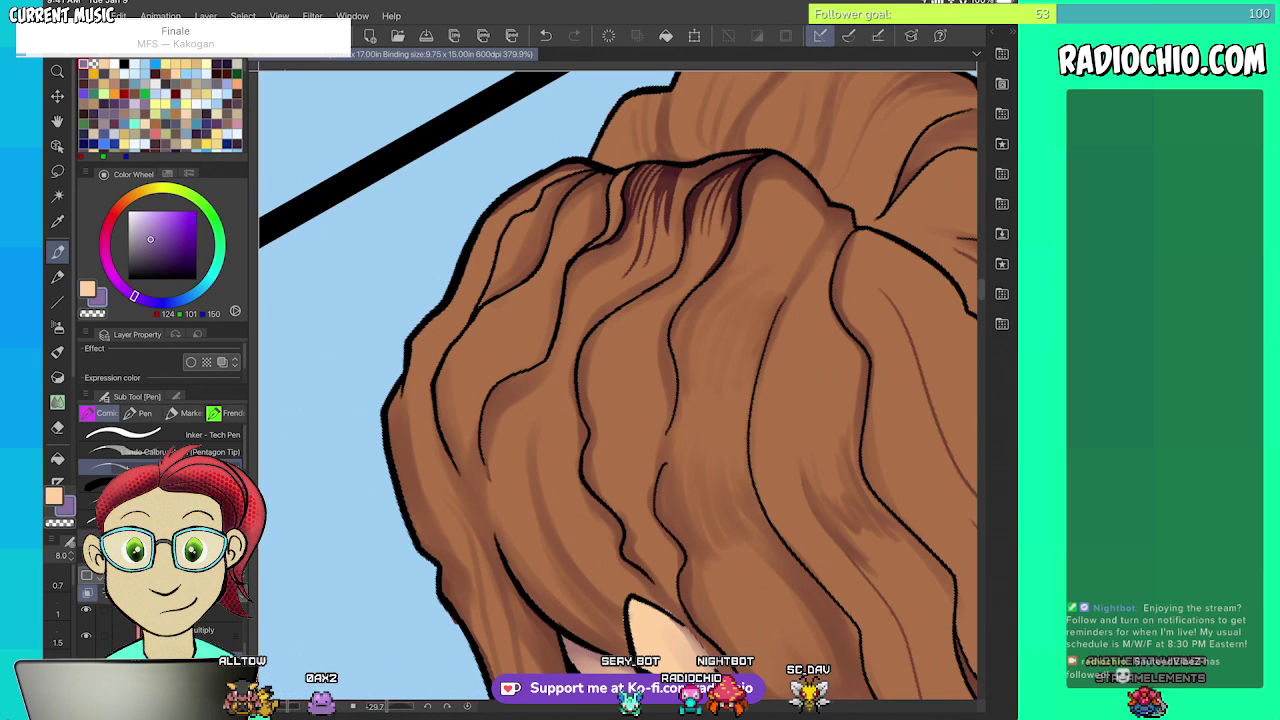
left_click_drag(617, 386, 563, 328)
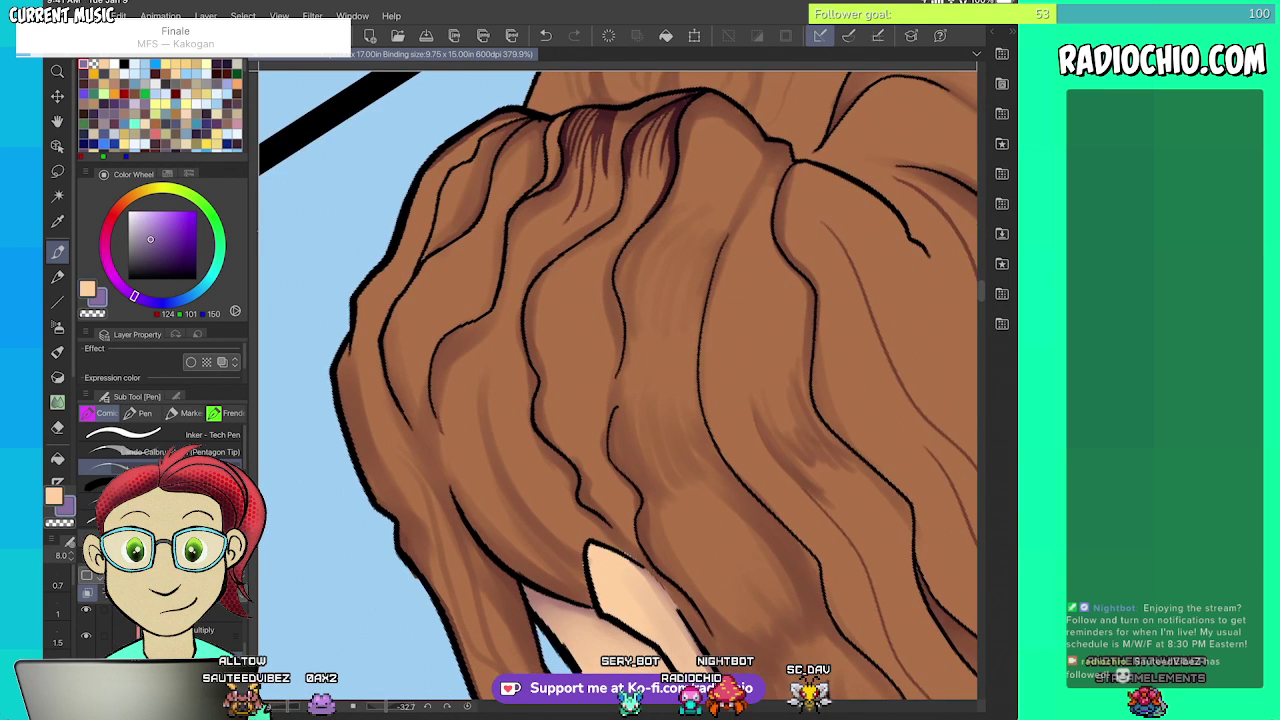
scroll(617, 386, "down", 2)
scroll(617, 386, "up", 5)
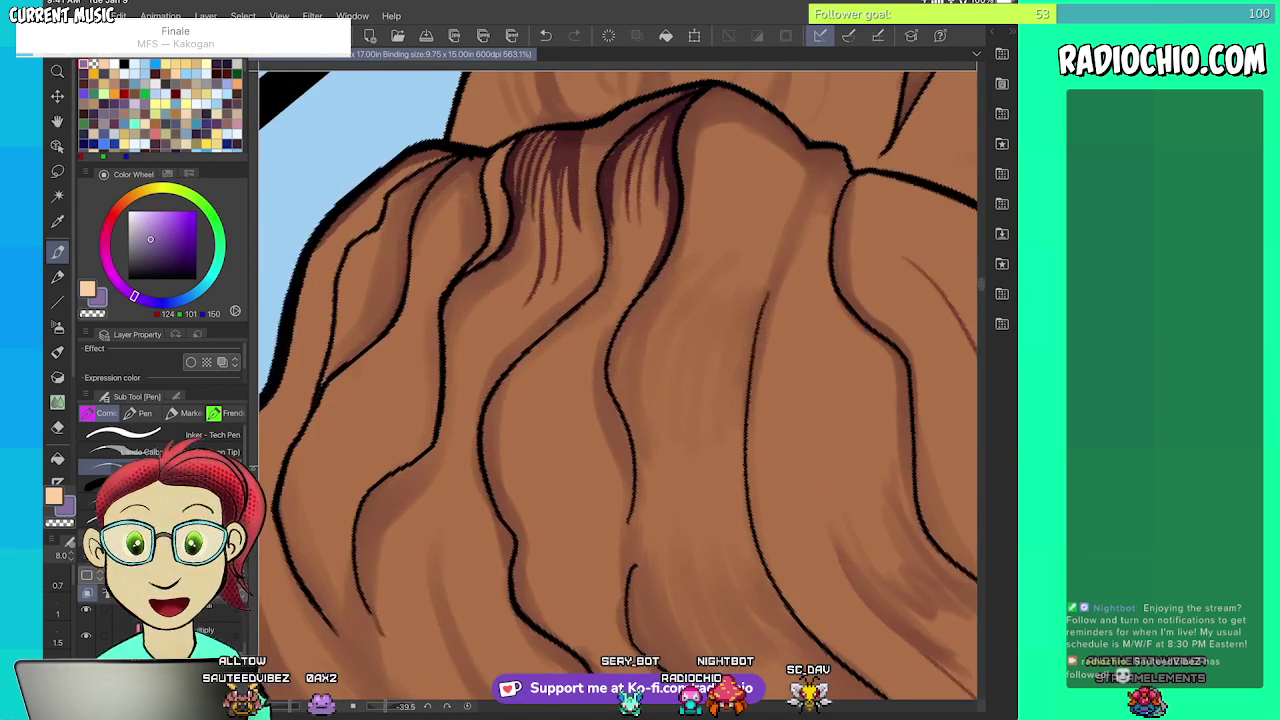
left_click_drag(617, 386, 772, 522)
scroll(617, 386, "down", 2)
scroll(617, 386, "up", 2)
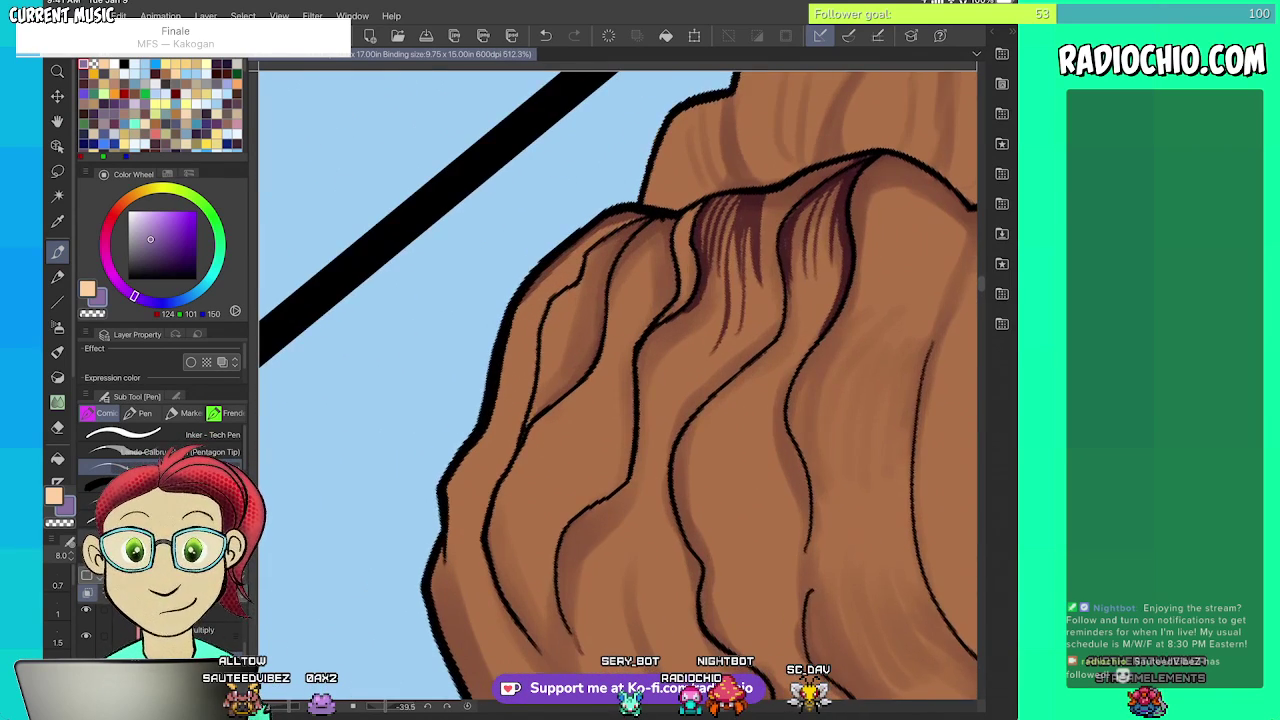
left_click_drag(617, 386, 640, 352)
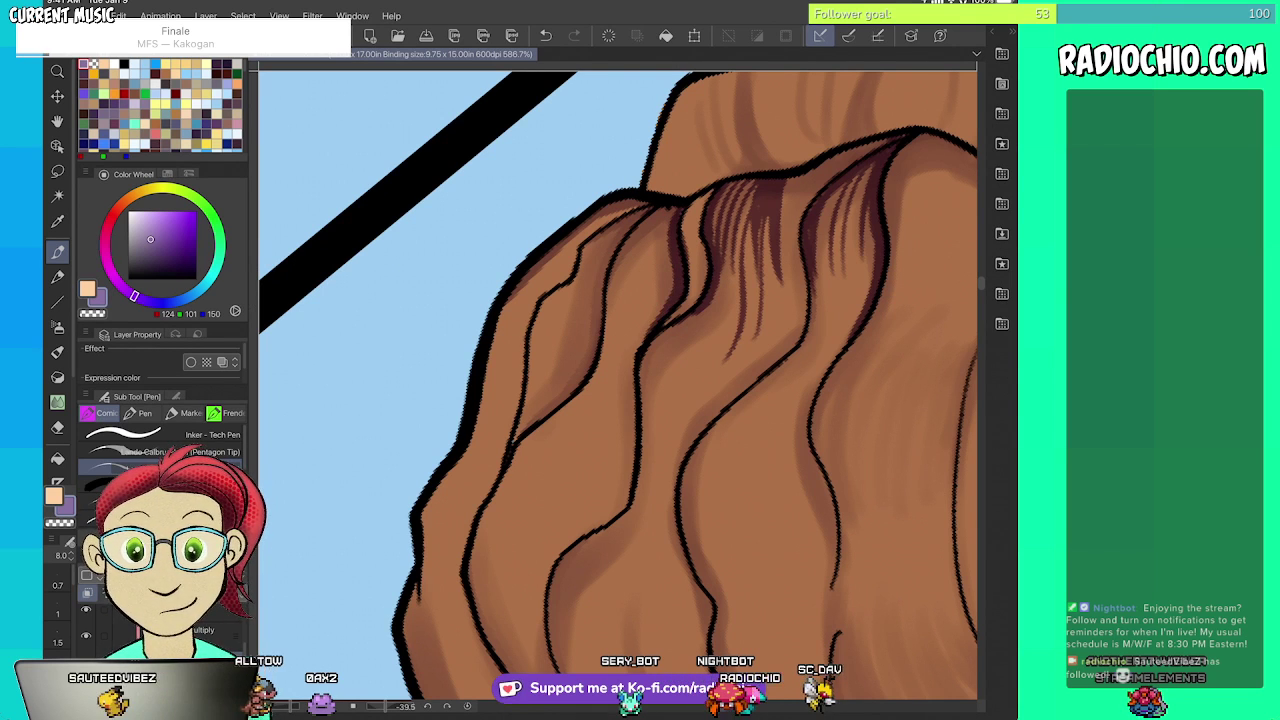
mouse_move(669, 210)
left_mouse_down()
mouse_move(650, 328)
mouse_move(644, 224)
mouse_move(641, 275)
left_mouse_up()
left_click_drag(636, 222, 621, 268)
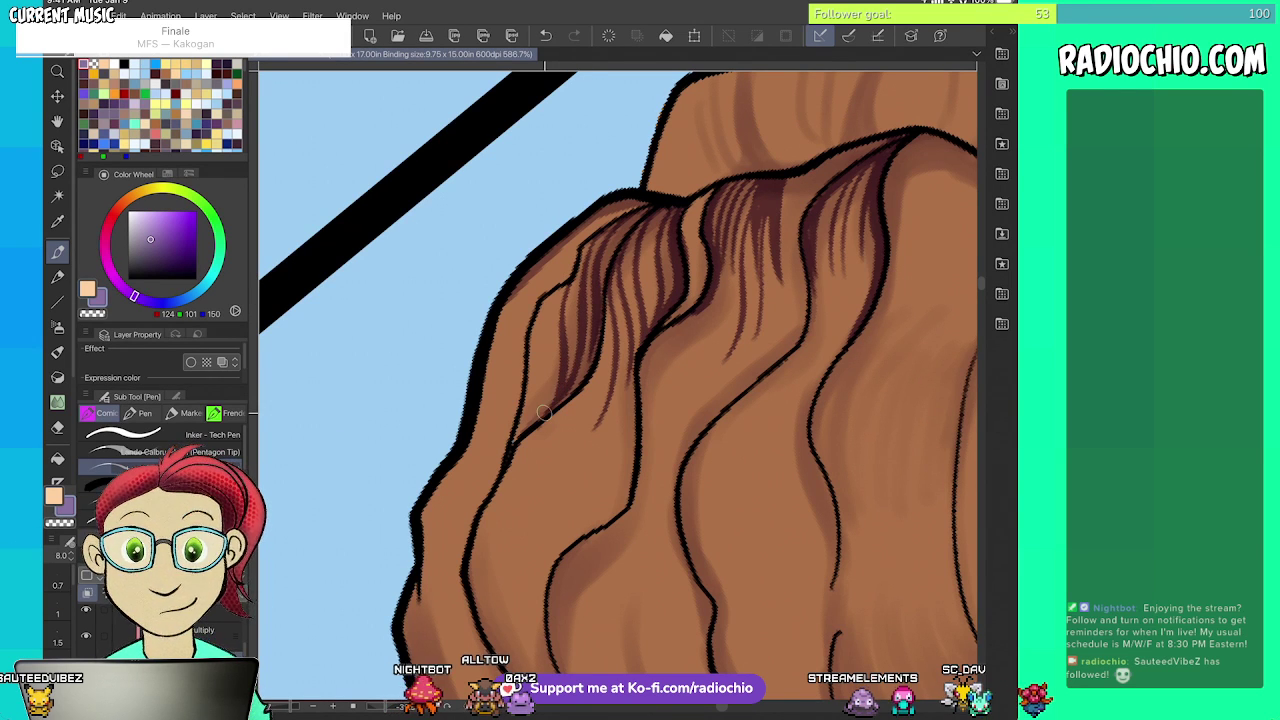
key("i")
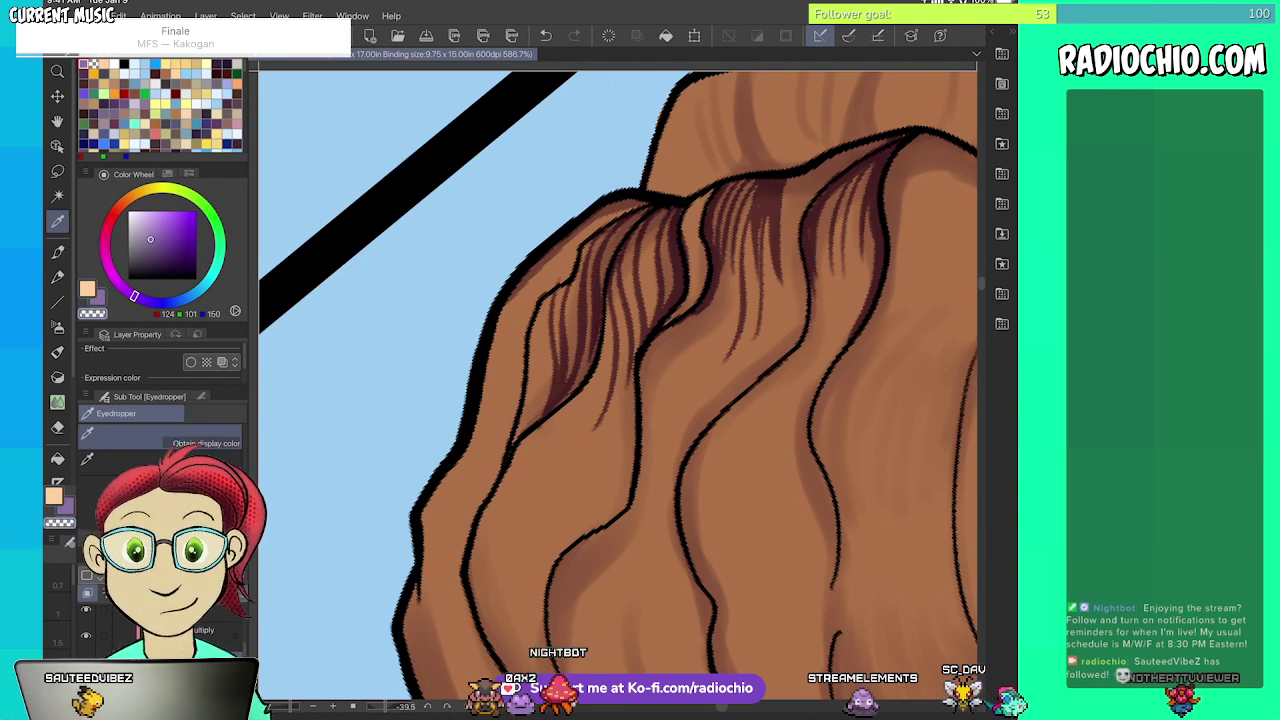
key("p")
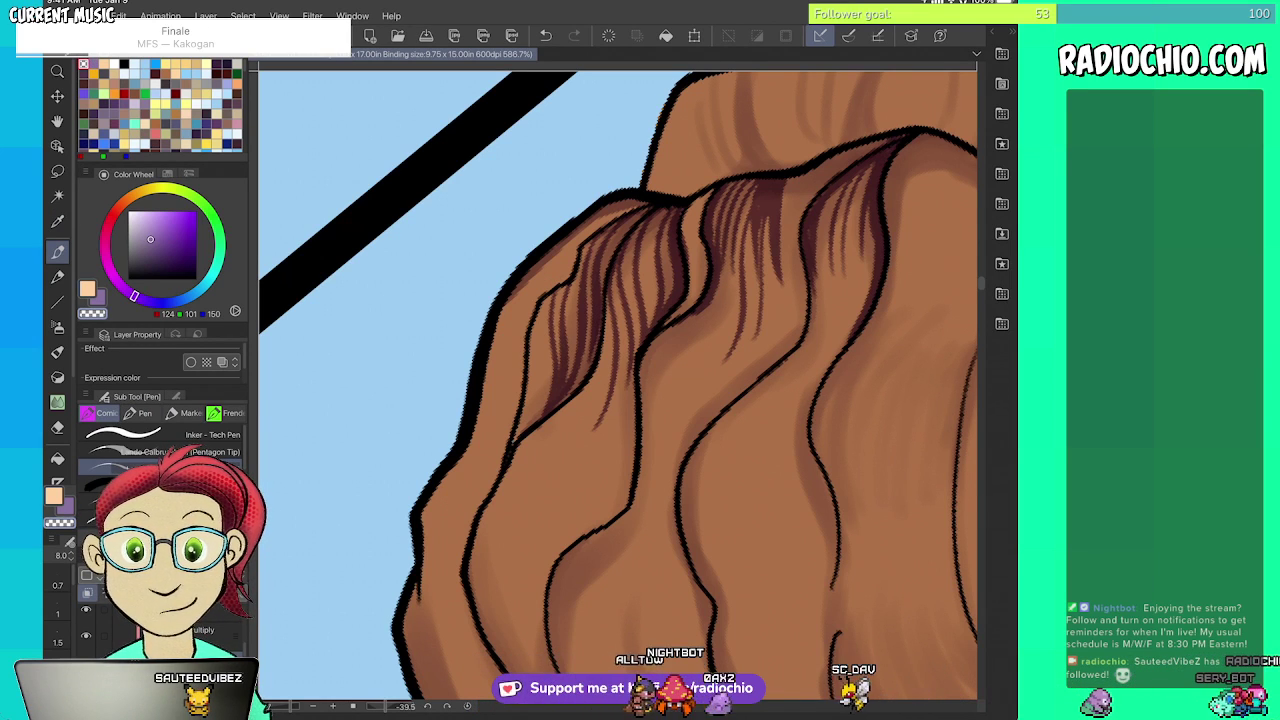
- Paint long curved dark strands along the inner edge and middle of the wavy lock above the ear
scroll(618, 390, "down", 5)
scroll(618, 390, "up", 1)
scroll(618, 390, "up", 3)
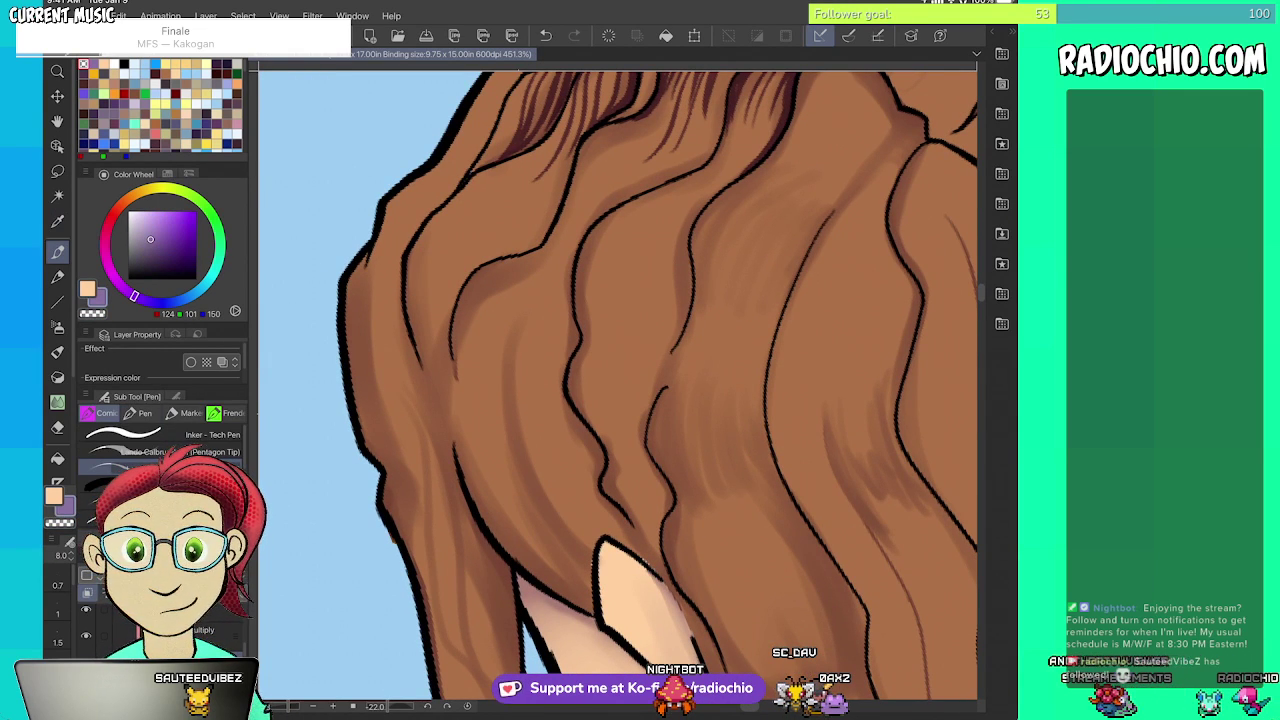
left_click_drag(472, 288, 493, 430)
left_click_drag(478, 276, 468, 365)
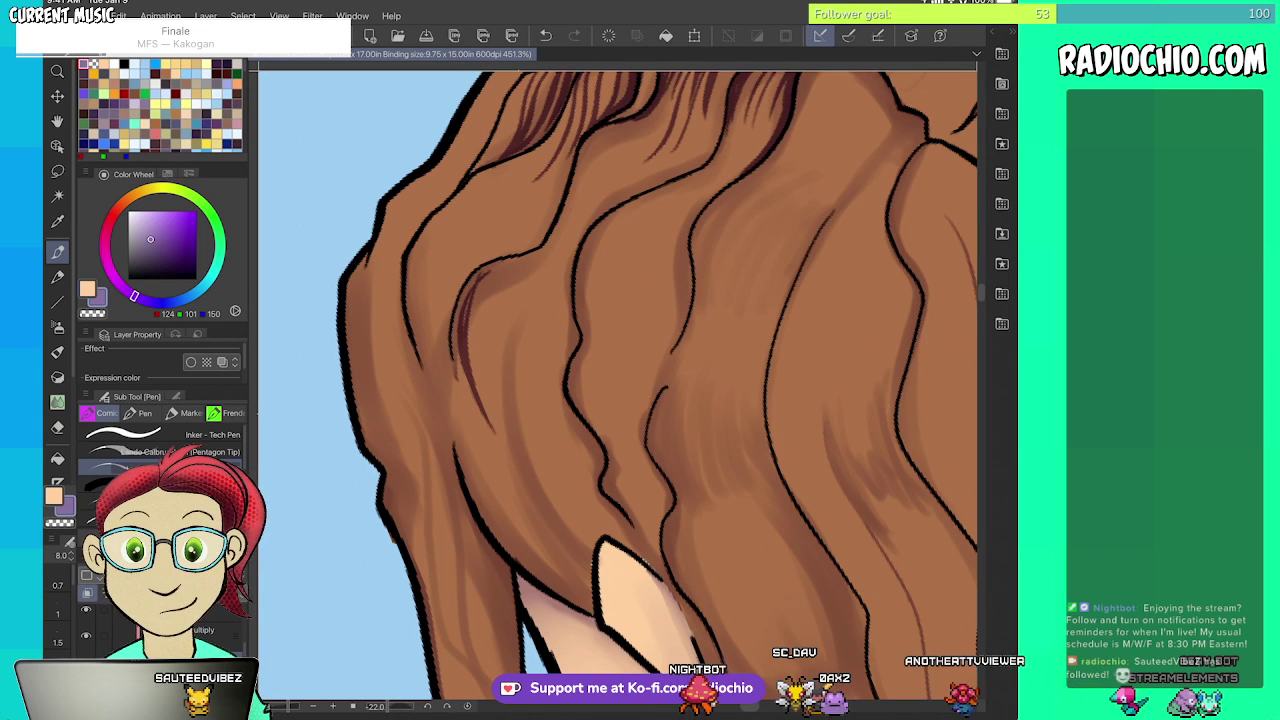
left_click_drag(480, 272, 511, 480)
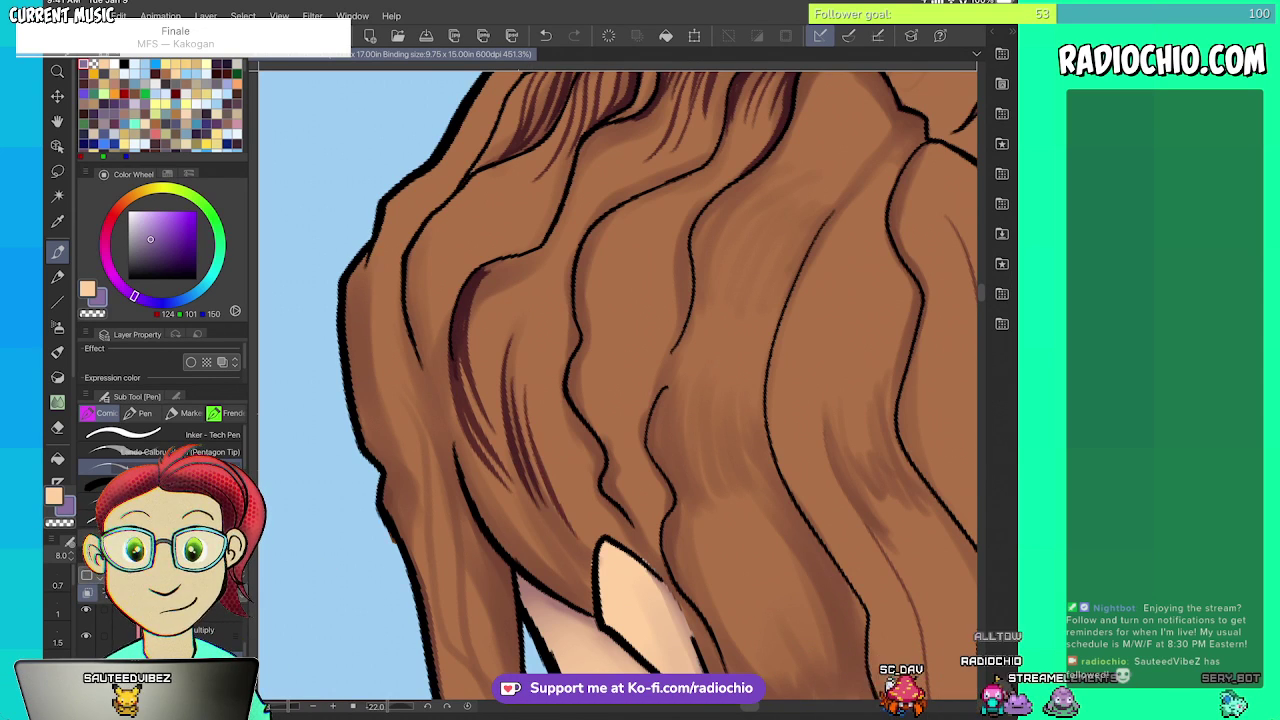
- Darken the lower edge of the swept-back hair with shadow strokes down to the tip of the ear
scroll(614, 385, "up", 3)
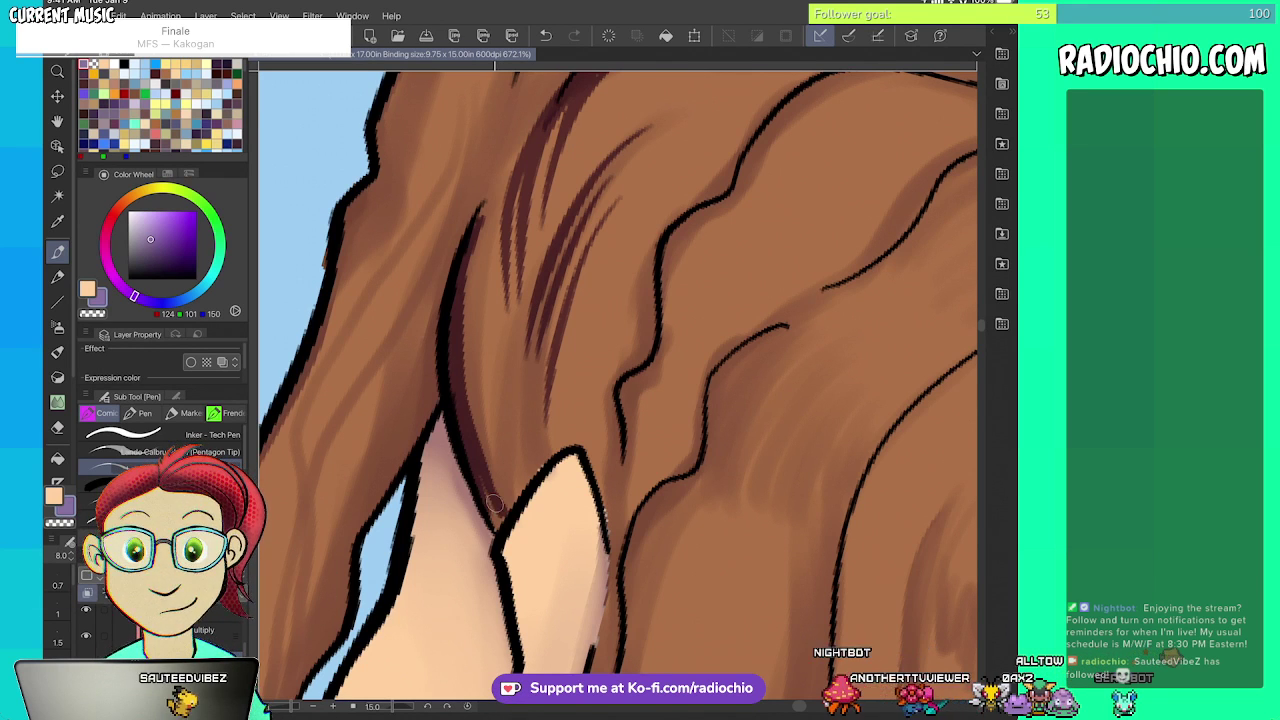
mouse_move(501, 505)
left_mouse_down()
mouse_move(477, 424)
mouse_move(493, 390)
left_mouse_up()
left_click_drag(526, 479, 504, 419)
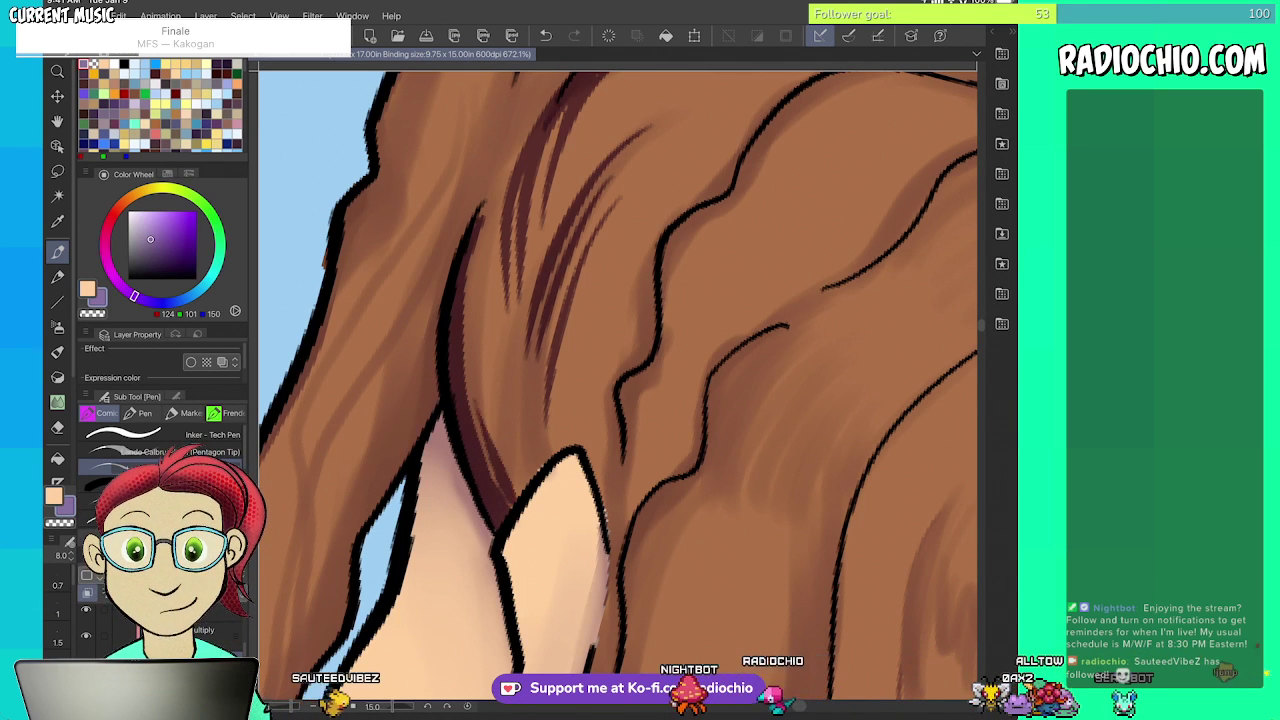
- Paint dark strand shadows down the inner edge of the long lock hanging in front of the face
scroll(614, 385, "down", 3)
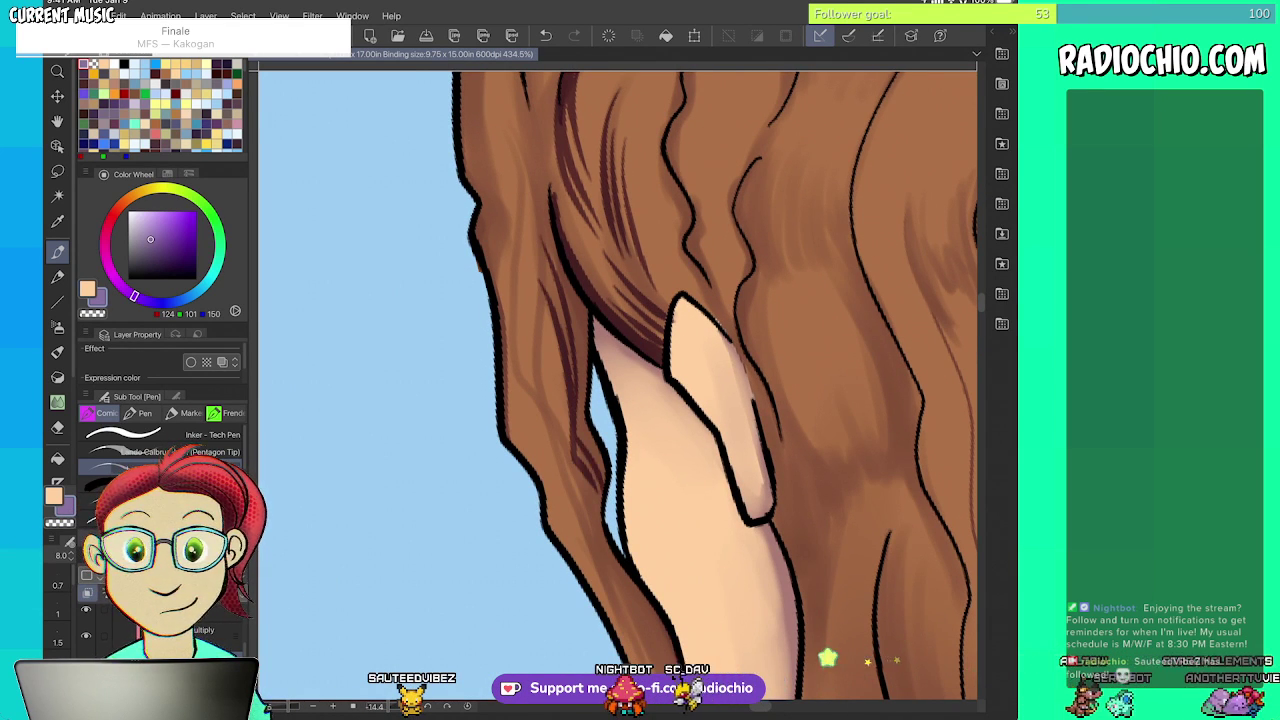
scroll(618, 385, "down", 3)
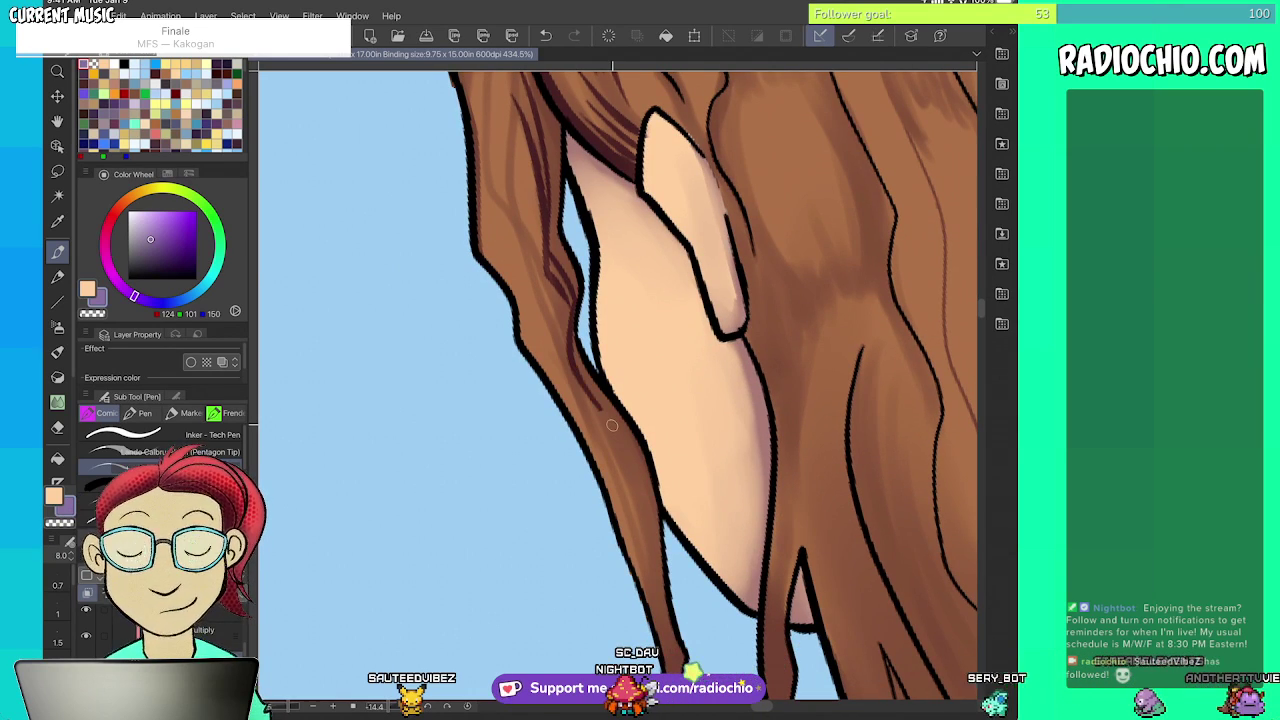
scroll(618, 385, "down", 5)
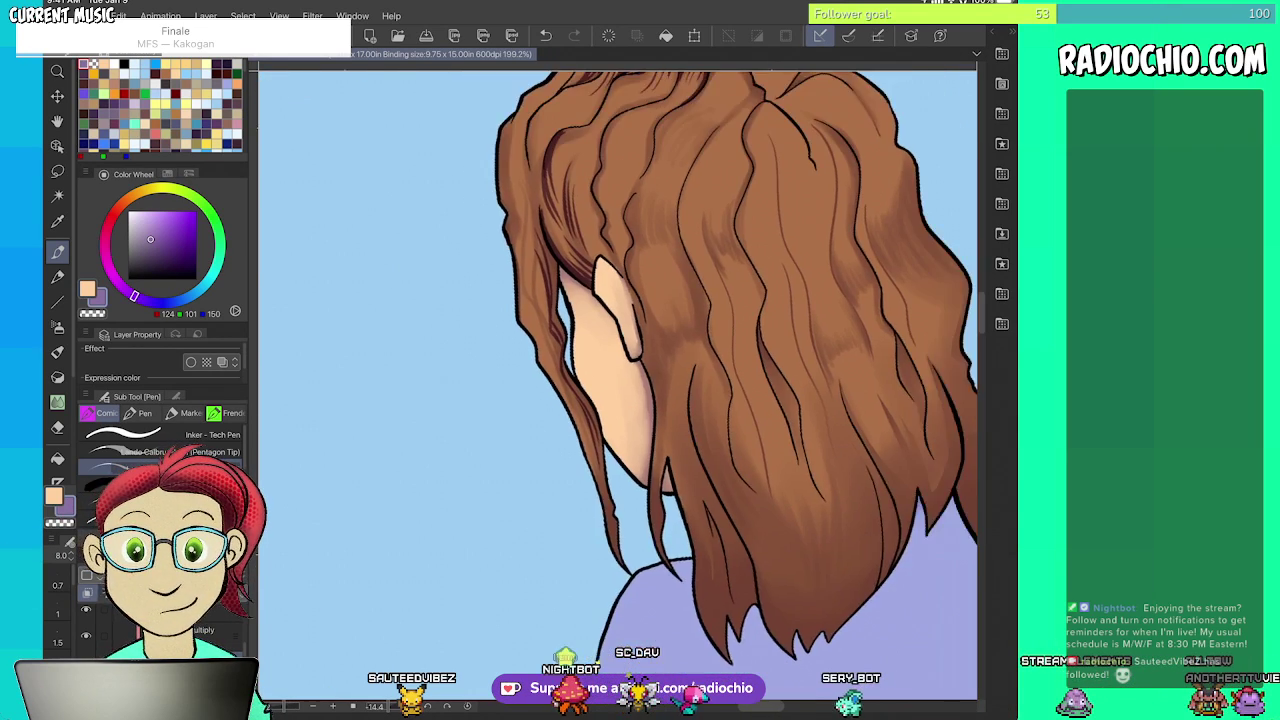
- Paint thin dark strands down the wavy lock directly behind the brown-haired figure's ear
scroll(618, 385, "up", 3)
scroll(618, 385, "up", 1)
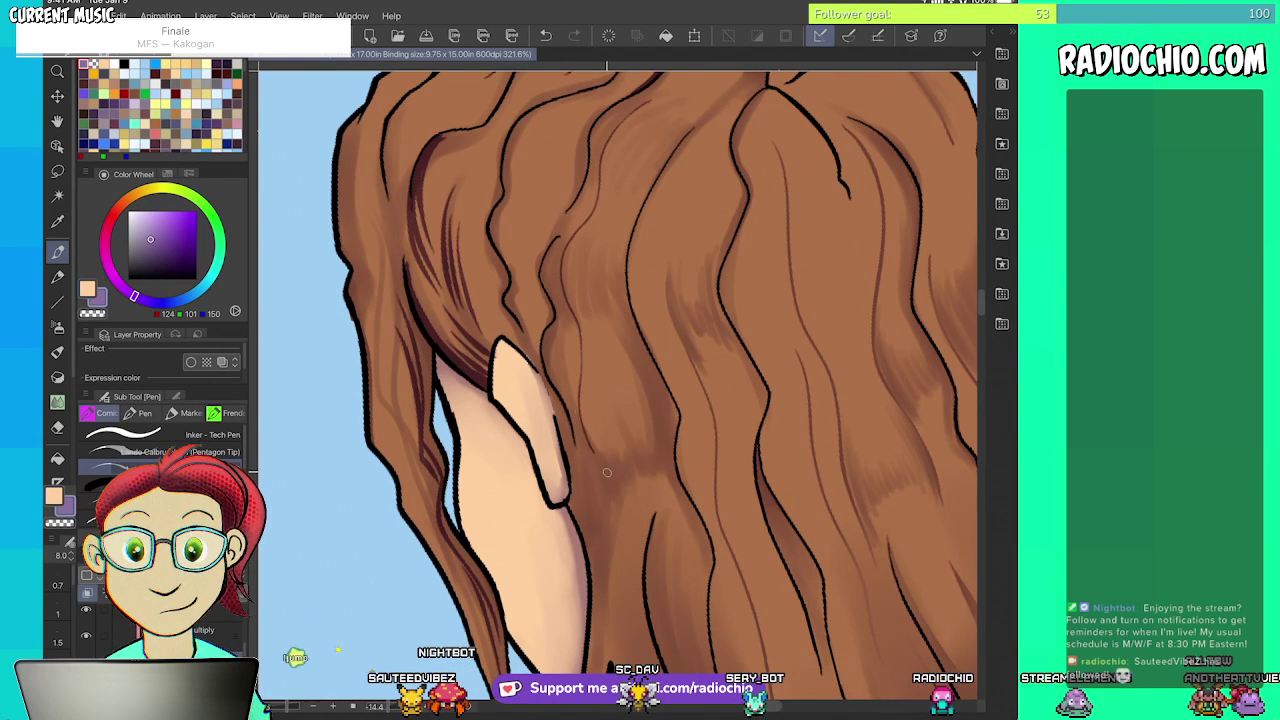
left_click_drag(571, 249, 564, 284)
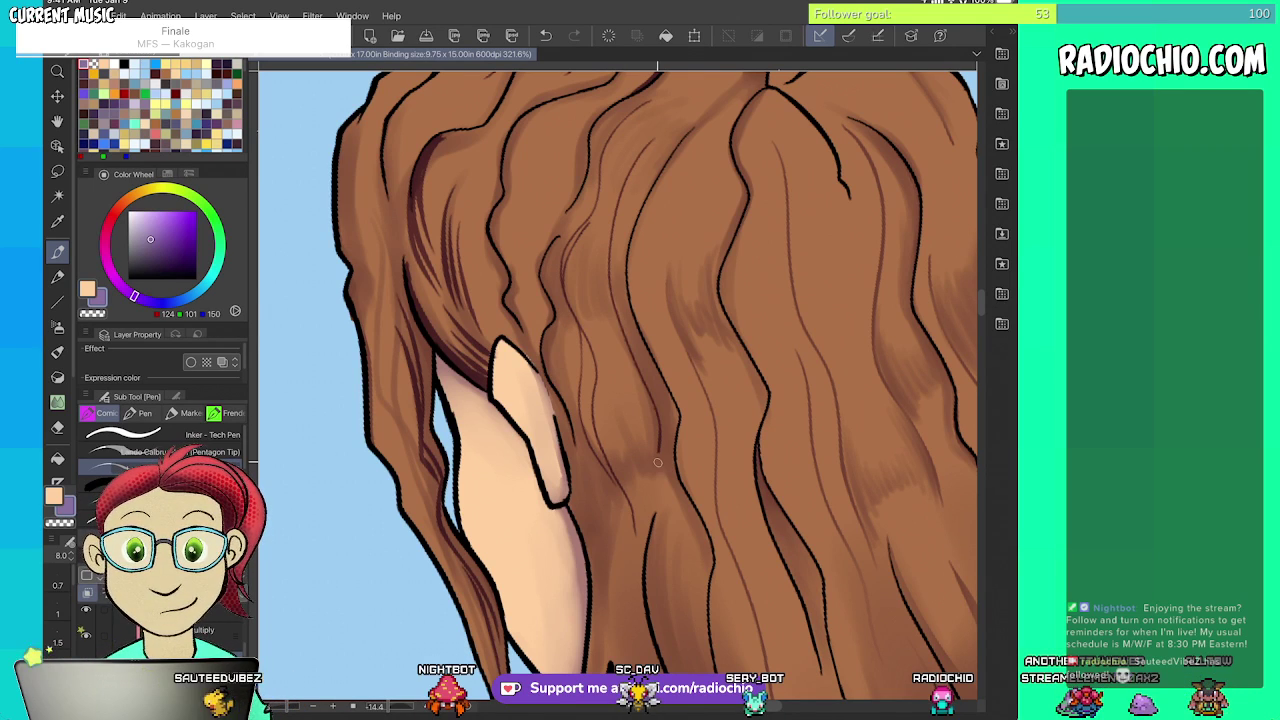
scroll(669, 497, "down", 5)
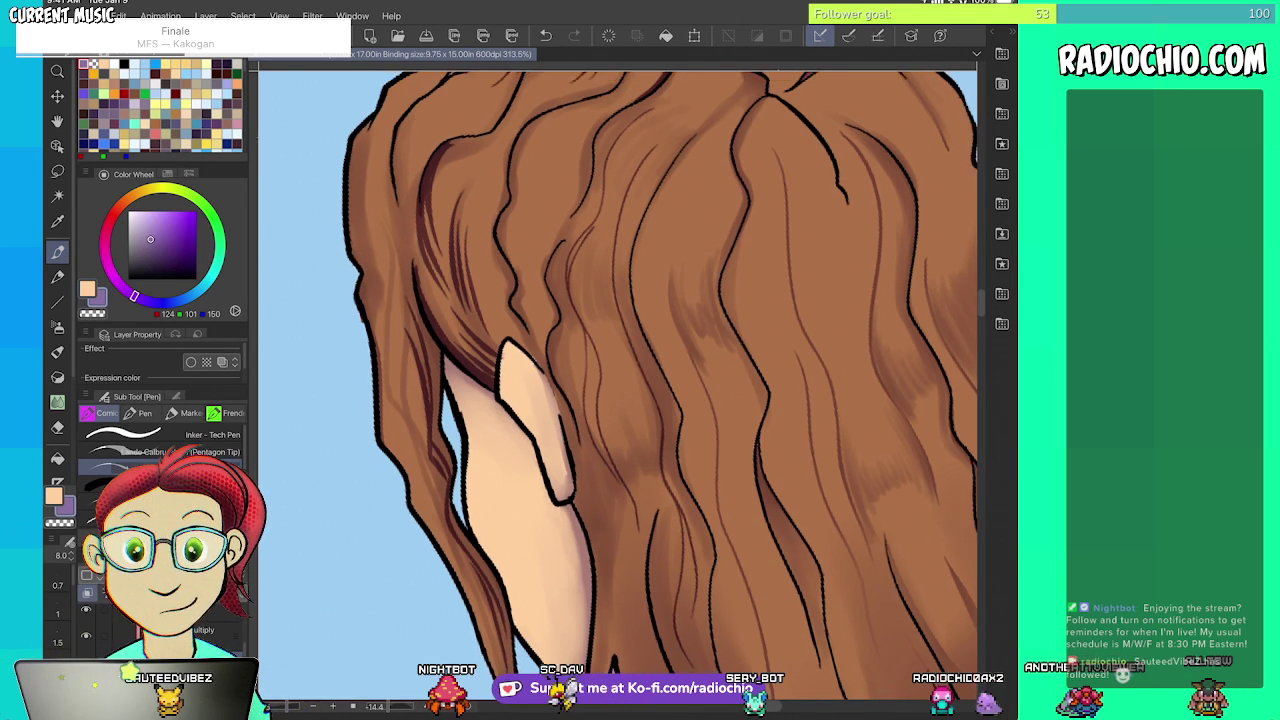
- Paint fine dark strands through the bend of the next wavy lock behind the ear, trimming strokes with the transparent colour
scroll(837, 420, "up", 4)
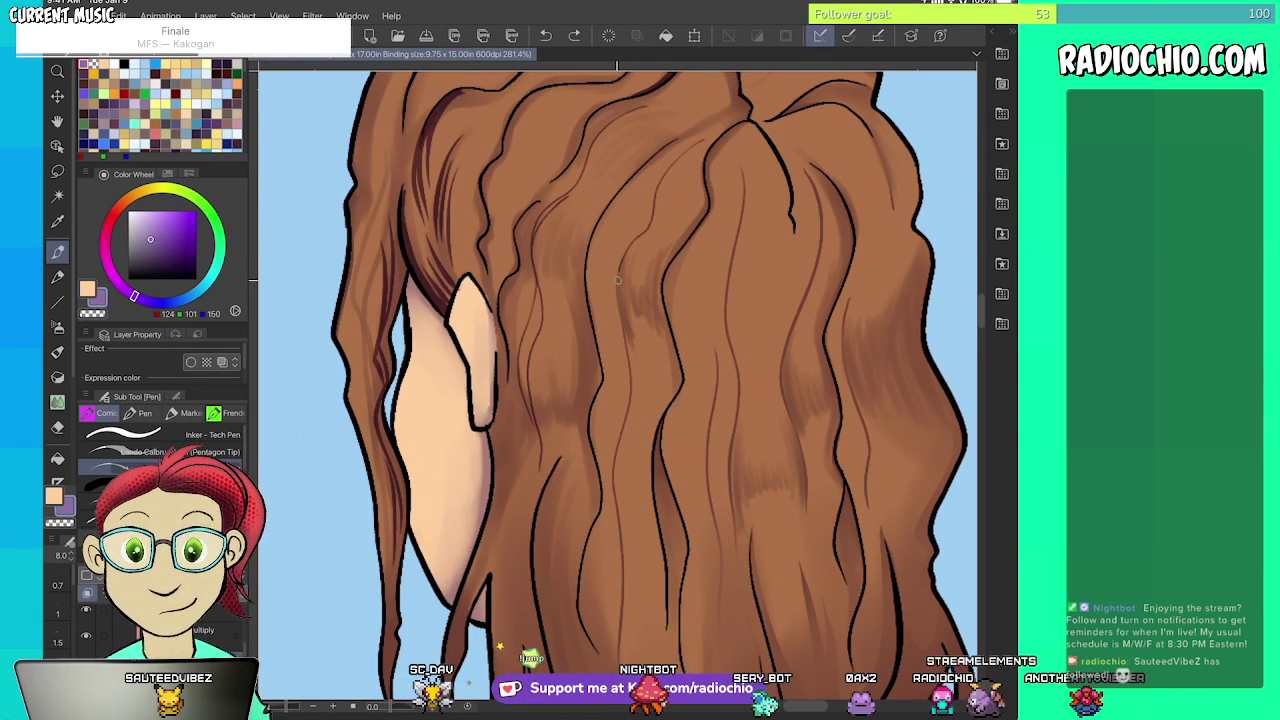
left_click_drag(617, 280, 619, 320)
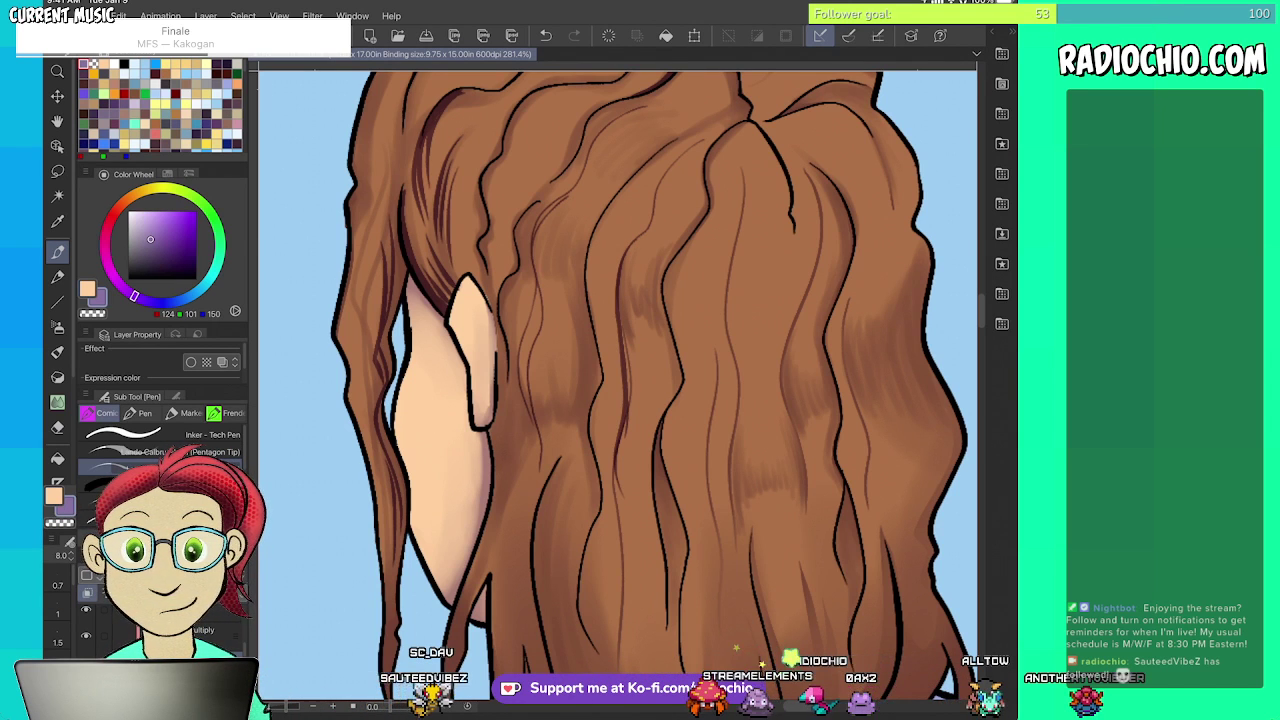
key("i")
key("p")
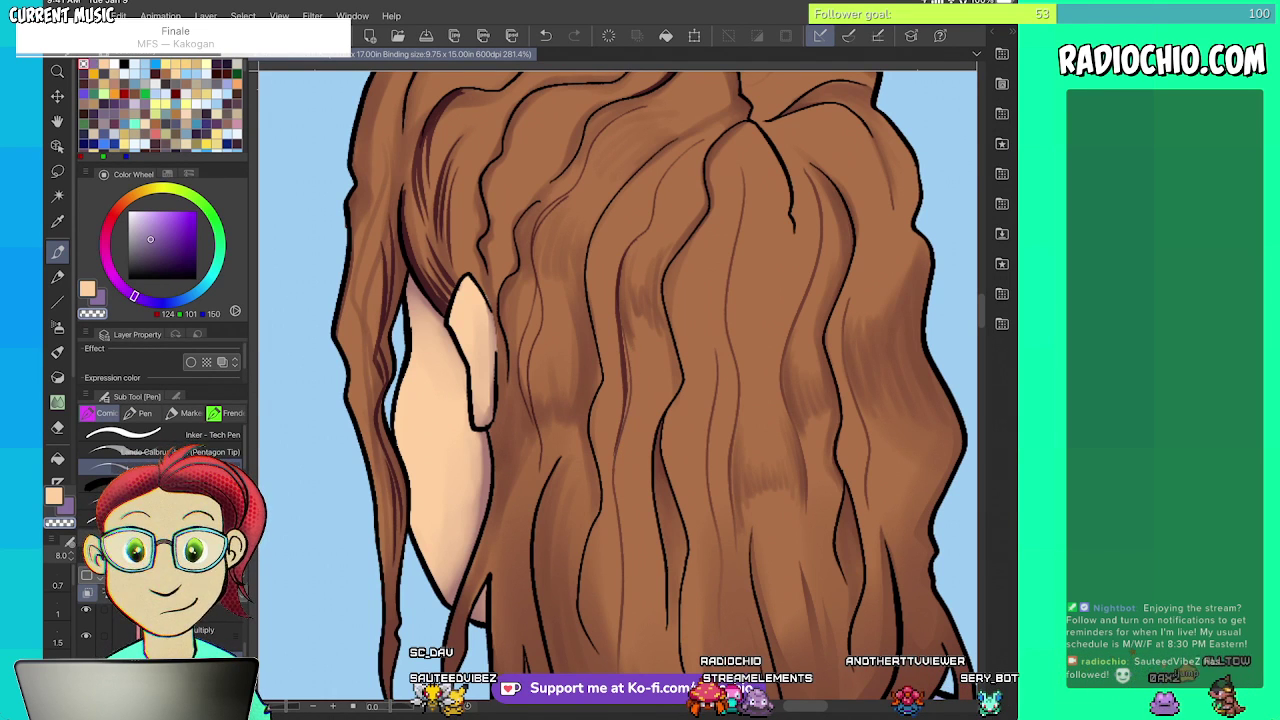
key("i")
key("x")
key("p")
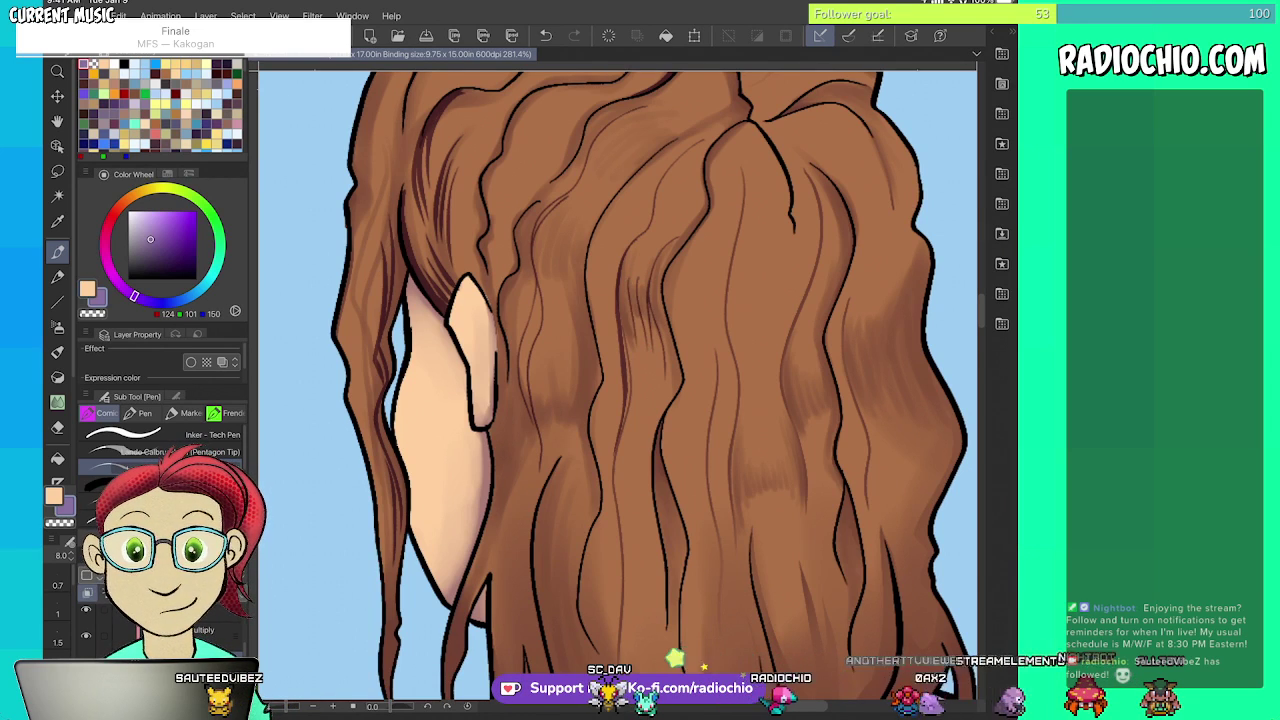
- Fill the narrow gap between the middle back locks with dark shadow and tapered strands at brush size 10
scroll(618, 385, "down", 4)
scroll(643, 305, "up", 3)
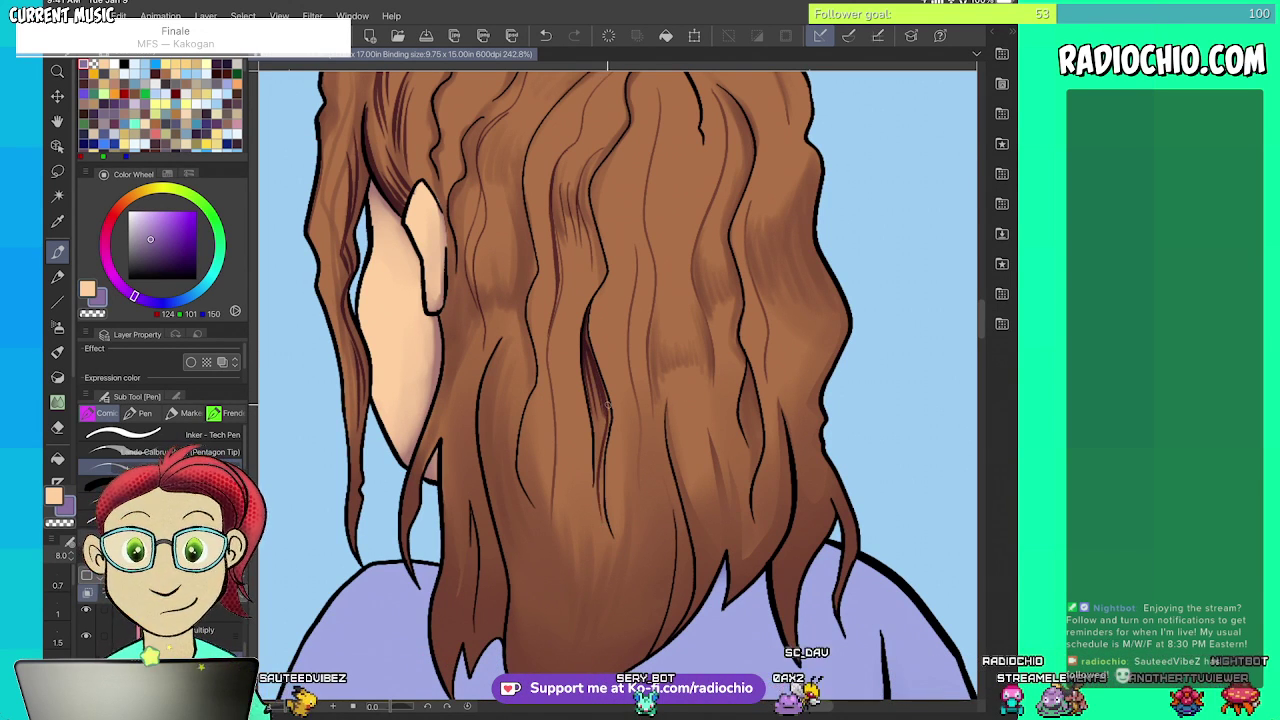
scroll(645, 510, "up", 5)
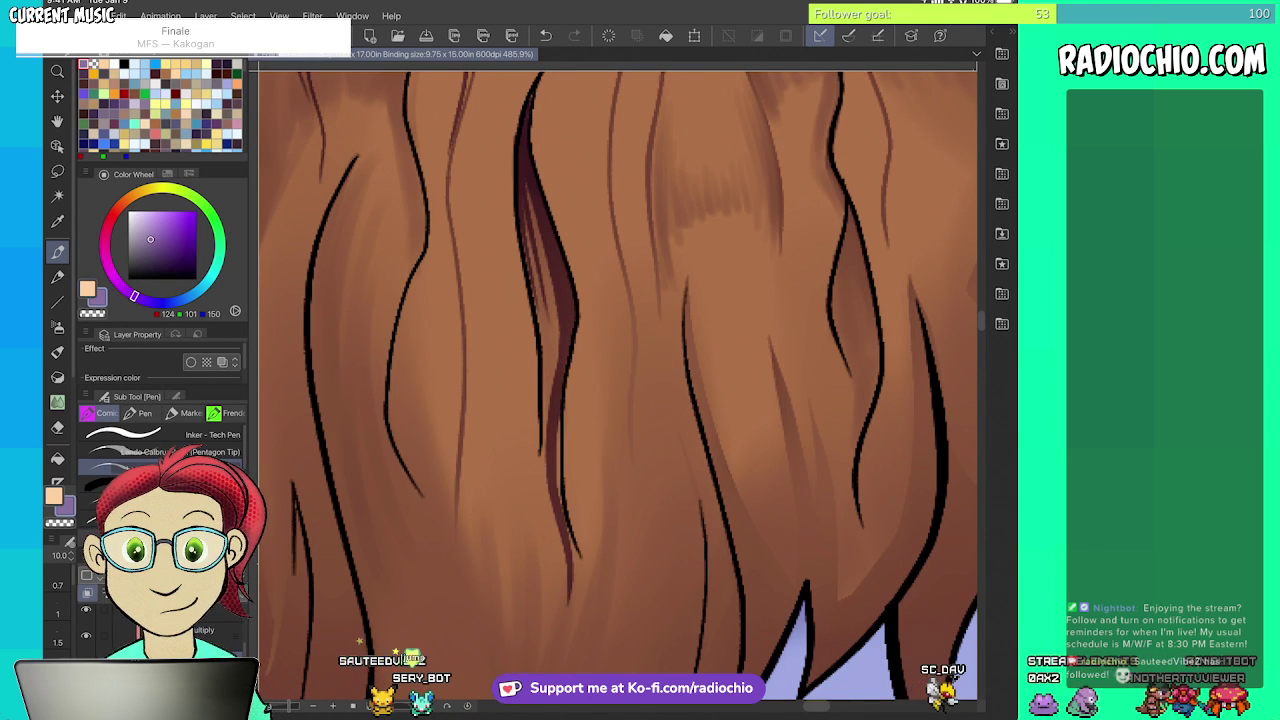
left_click_drag(528, 198, 554, 446)
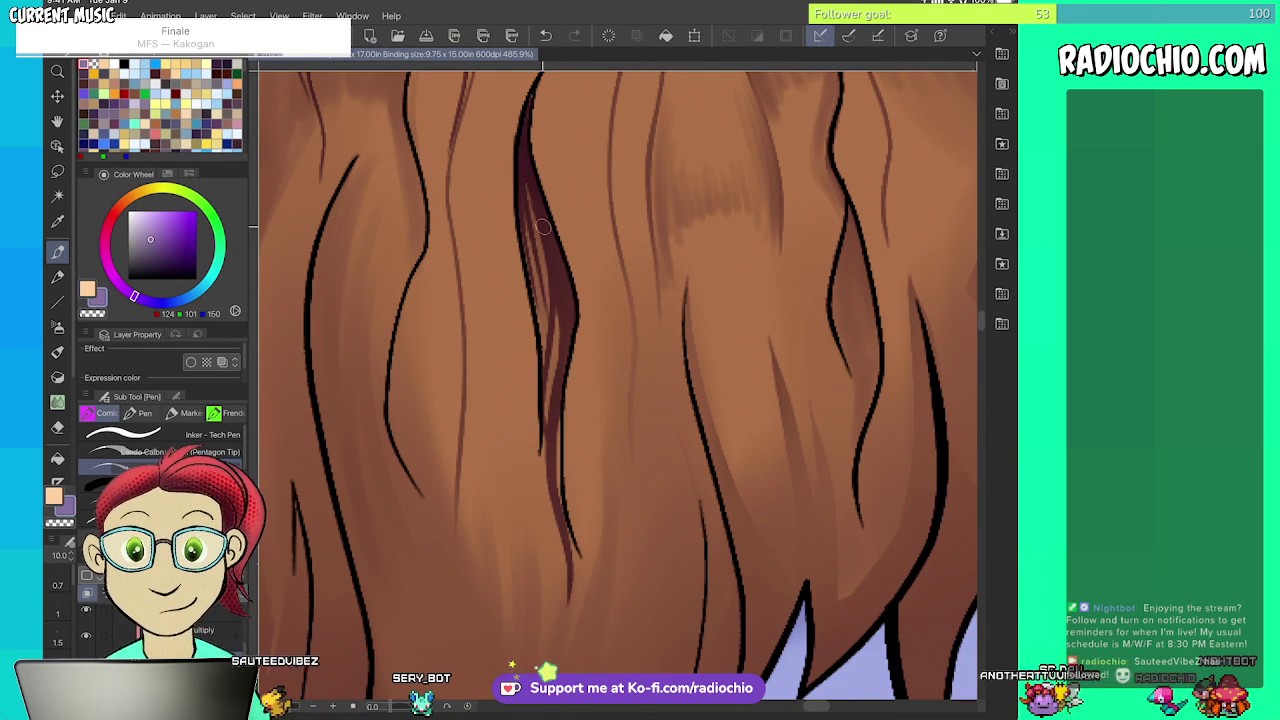
- Paint clusters of dark tapered strands in the bends of the outer wavy locks and along the hair's outer edge
scroll(617, 385, "down", 7)
scroll(617, 385, "up", 4)
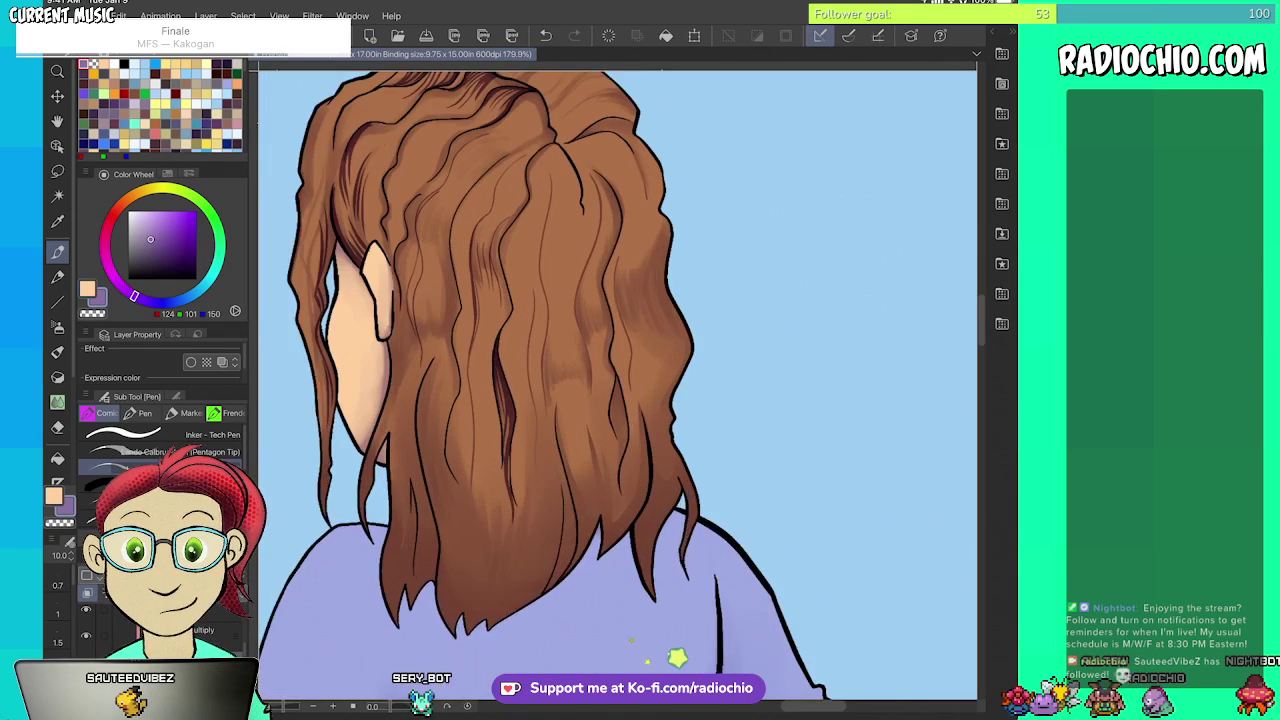
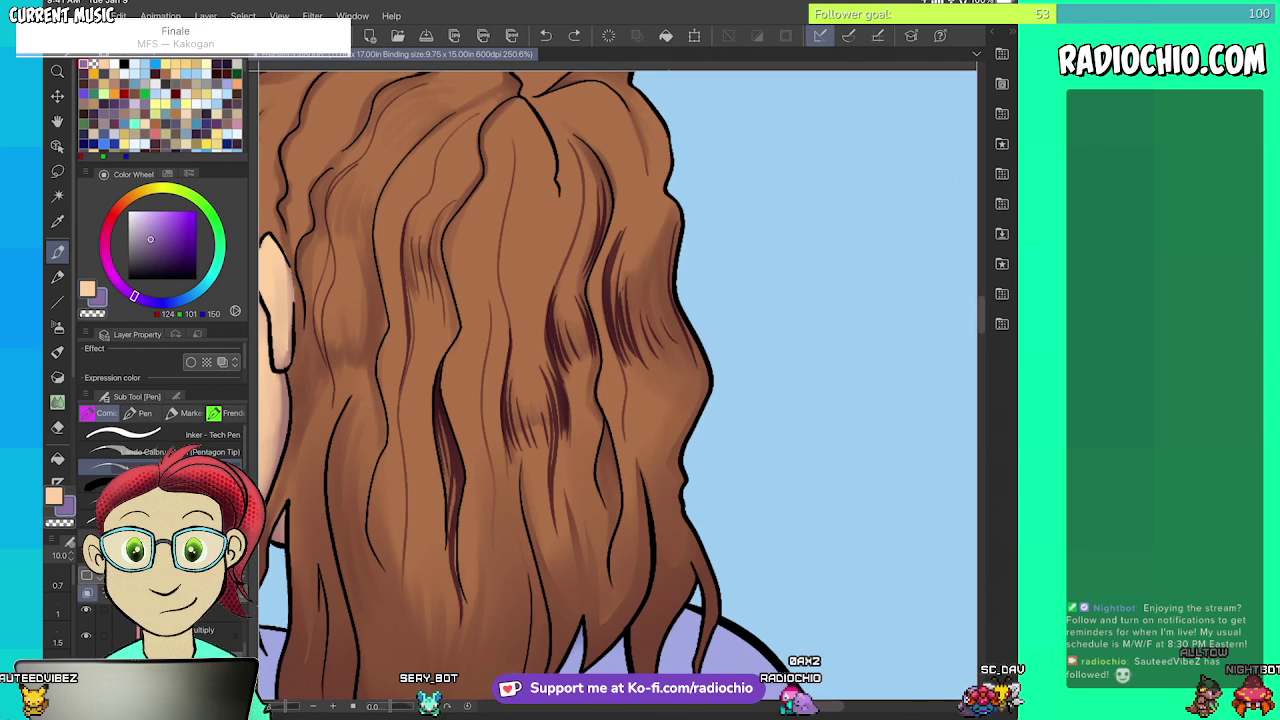
left_click_drag(681, 426, 695, 362)
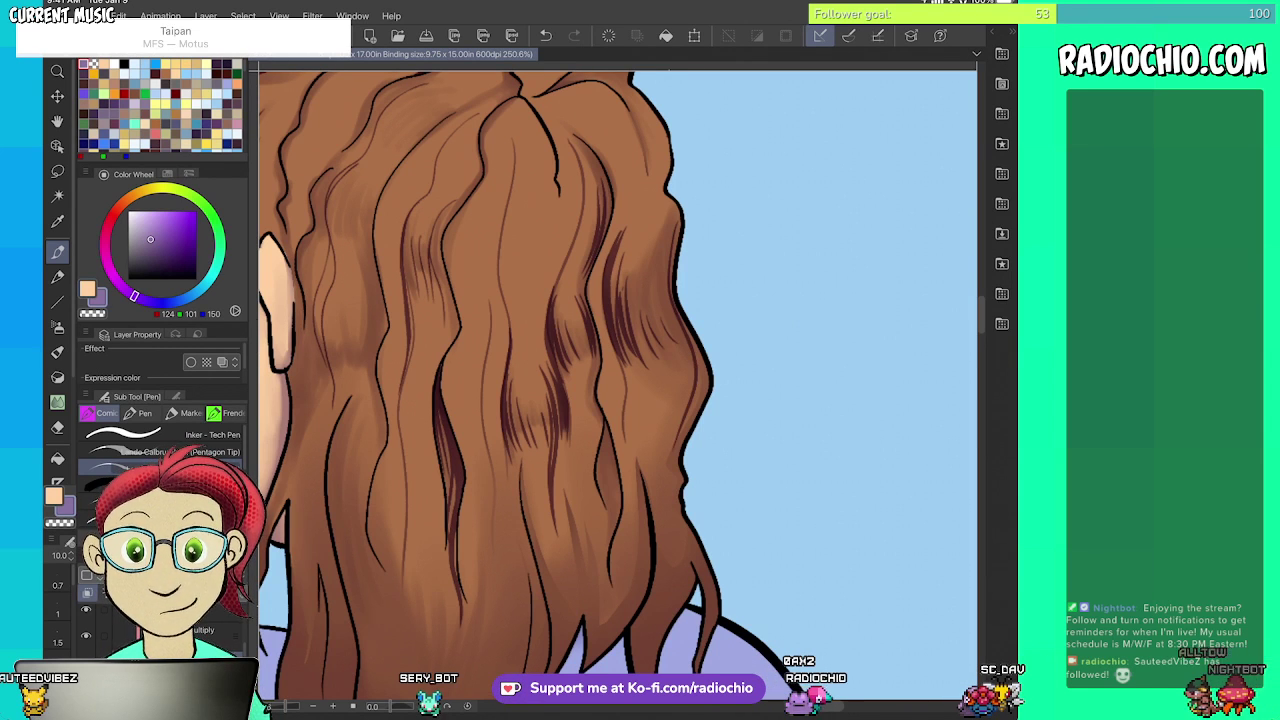
scroll(617, 385, "down", 5)
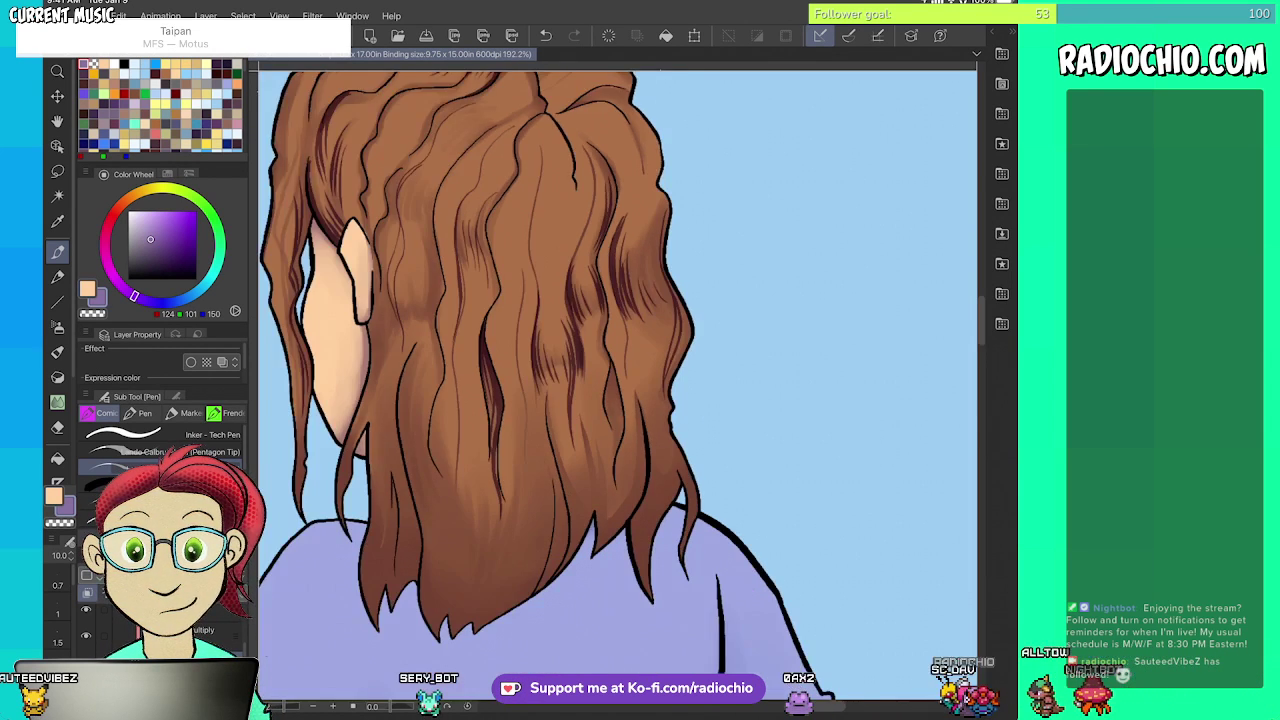
- Darken the pointed hair tips above the far shoulder with long shadow strokes and a heavy shadow along their dividing line
scroll(617, 385, "up", 5)
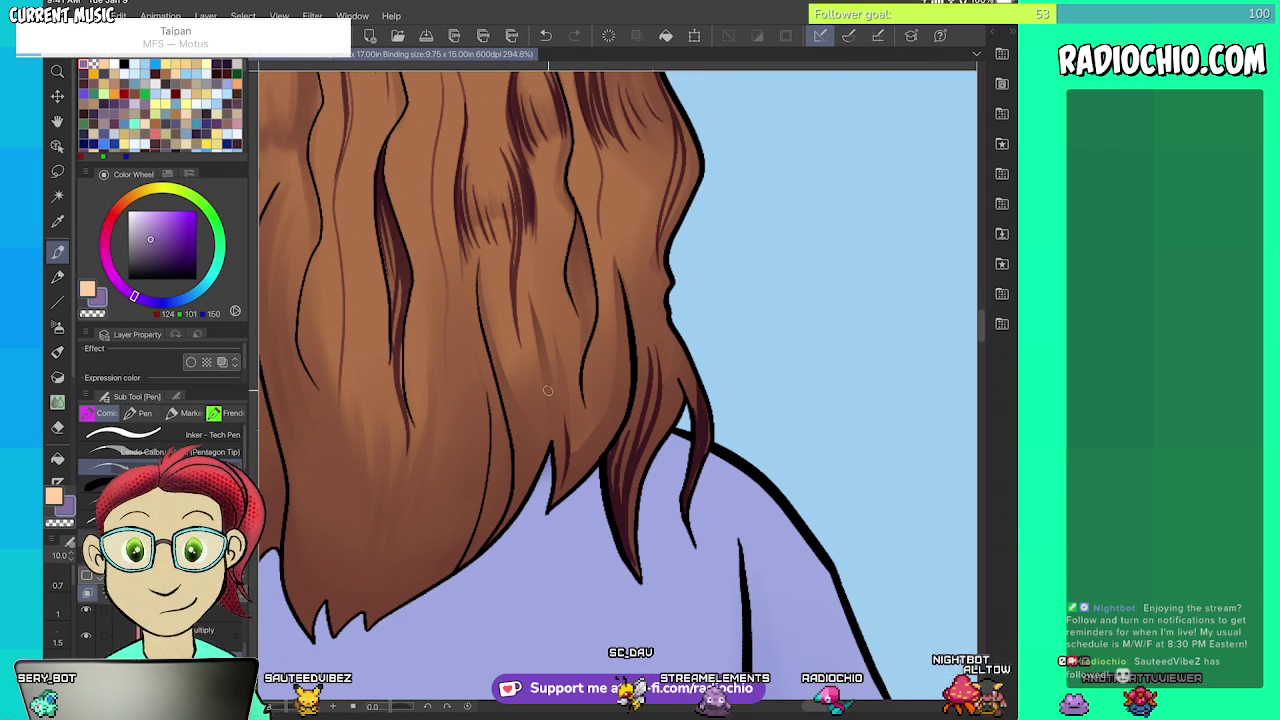
left_click_drag(562, 486, 592, 446)
left_click_drag(618, 286, 619, 308)
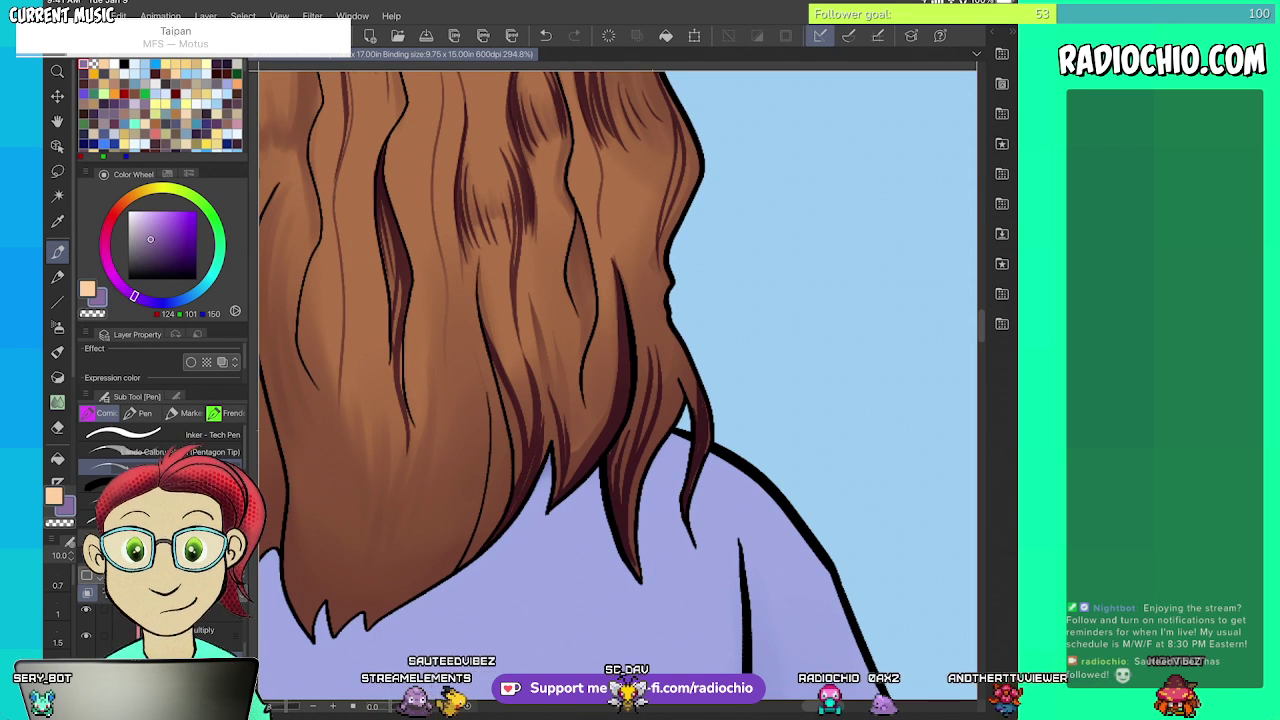
- Paint curved dark strands down the lower back hair beside the shaded shoulder tips, following its slanted bottom edge
scroll(530, 478, "down", 2)
scroll(530, 478, "up", 4)
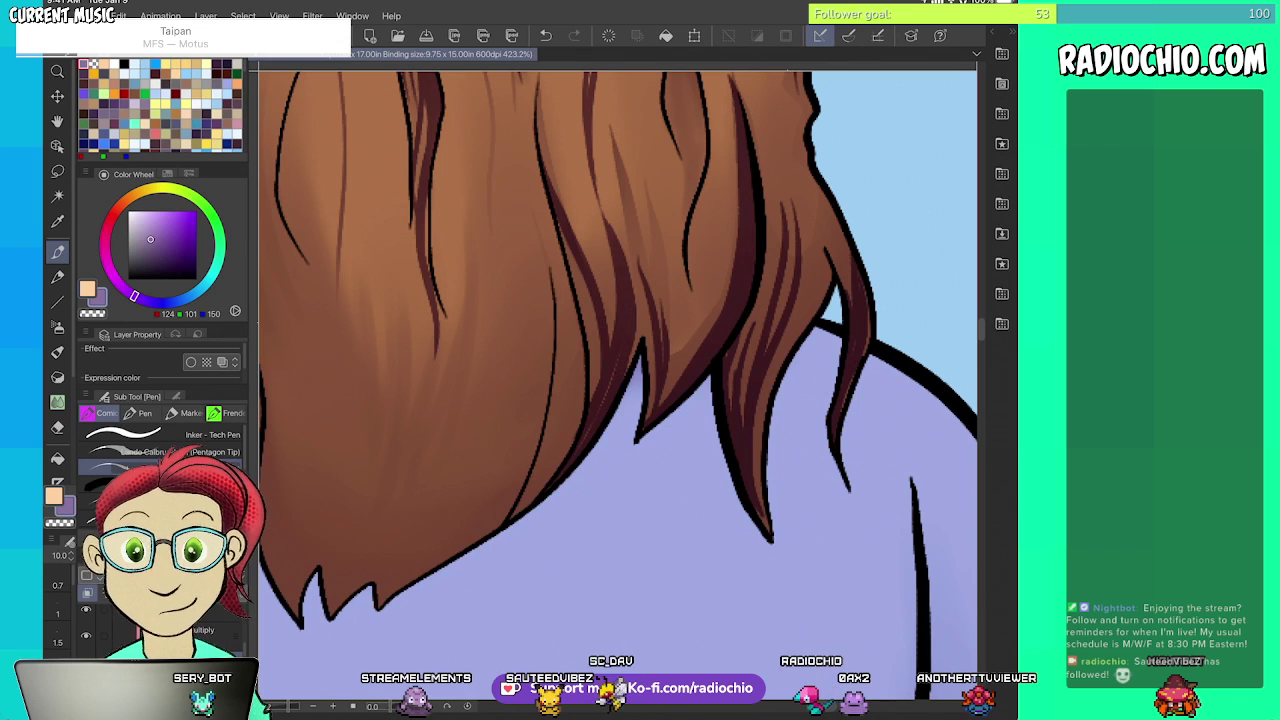
mouse_move(528, 193)
left_mouse_down()
mouse_move(557, 391)
mouse_move(512, 520)
mouse_move(544, 300)
left_mouse_up()
mouse_move(514, 258)
left_mouse_down()
mouse_move(517, 423)
mouse_move(482, 507)
left_mouse_up()
- Paint dark shadows and upward-tapering strands from the jagged bottom tips of the central back hair
scroll(617, 328, "down", 3)
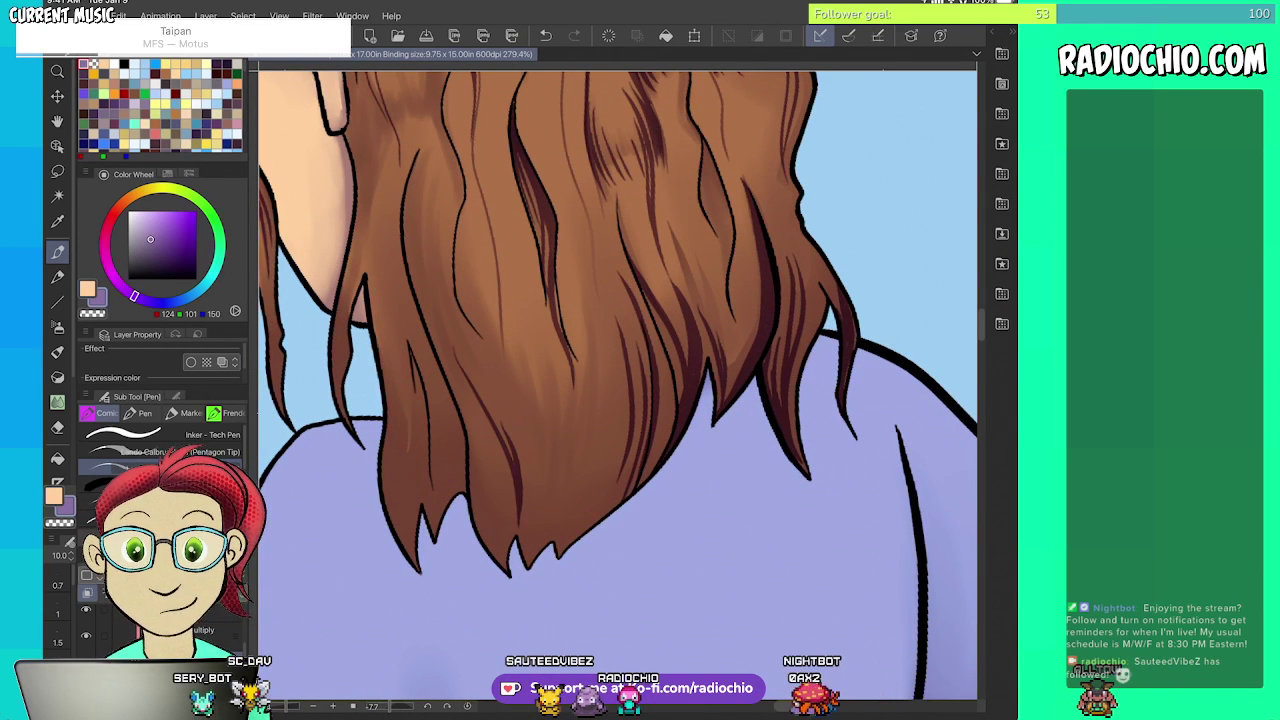
left_click_drag(526, 502, 534, 365)
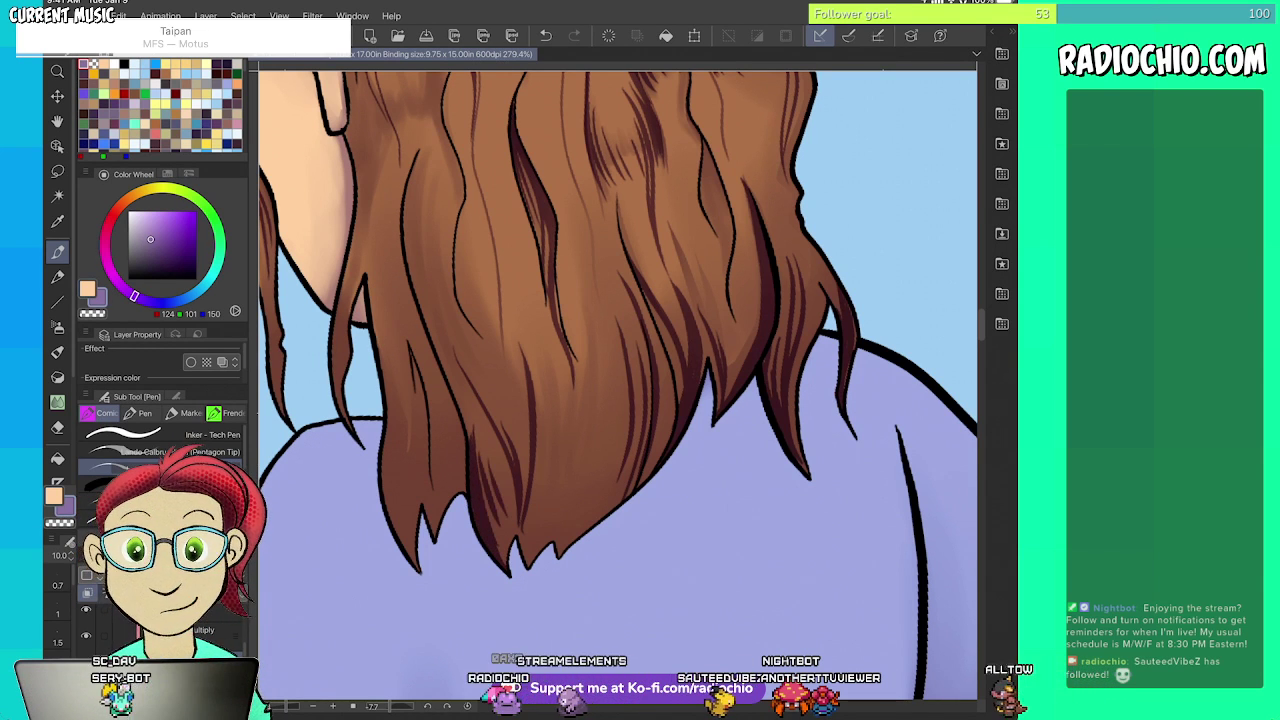
scroll(643, 402, "down", 2)
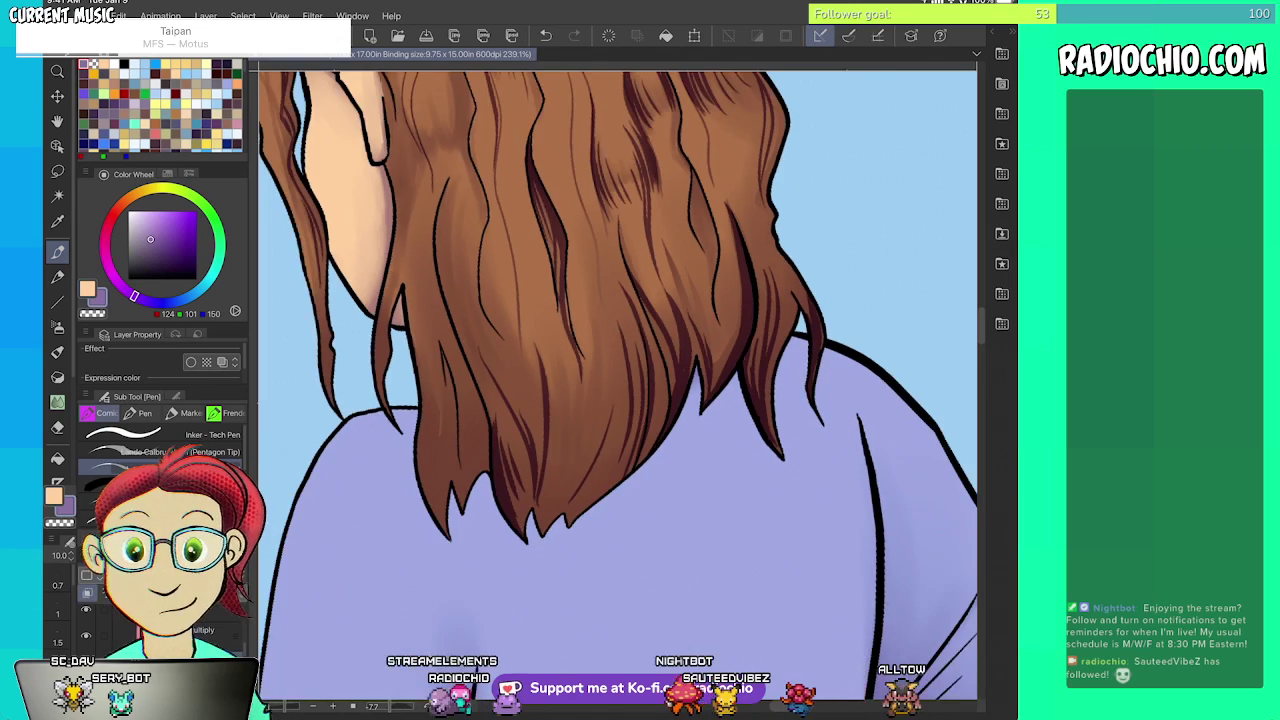
scroll(617, 390, "down", 5)
scroll(617, 390, "up", 1)
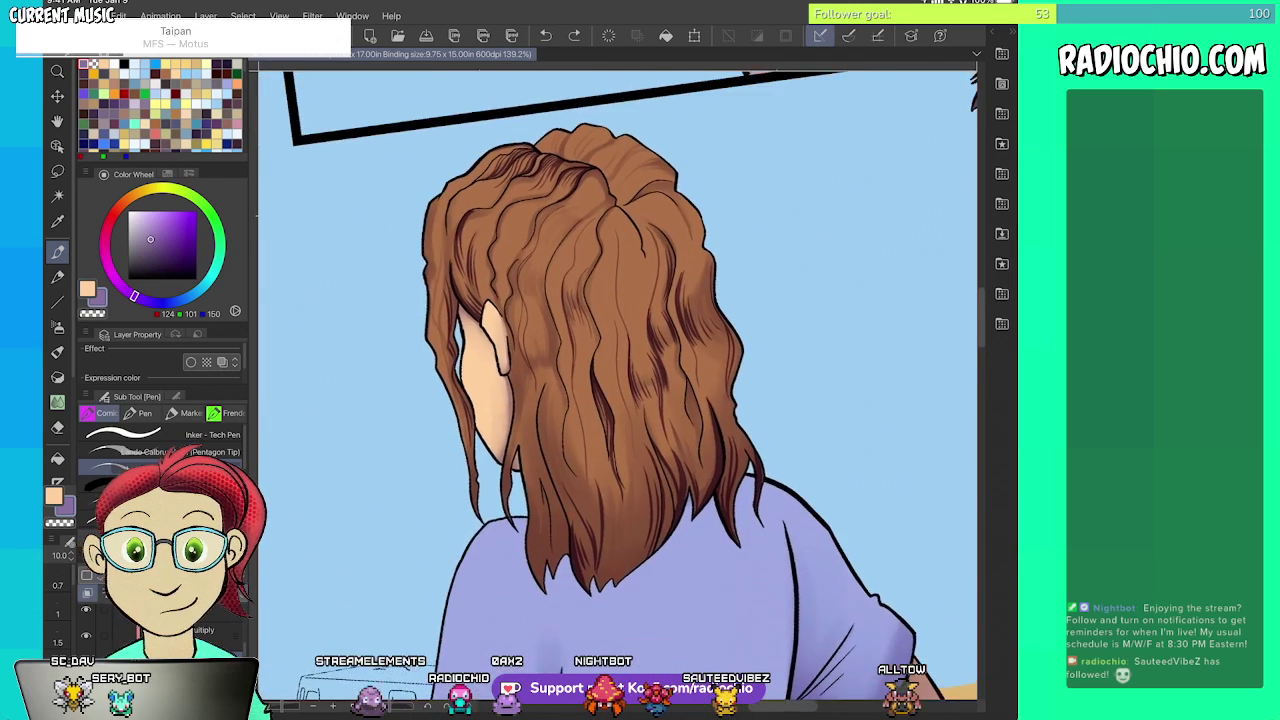
- Fill the narrow fold beside the parting point at the back of the crown with dark shadow strokes
scroll(617, 390, "up", 6)
scroll(617, 390, "up", 4)
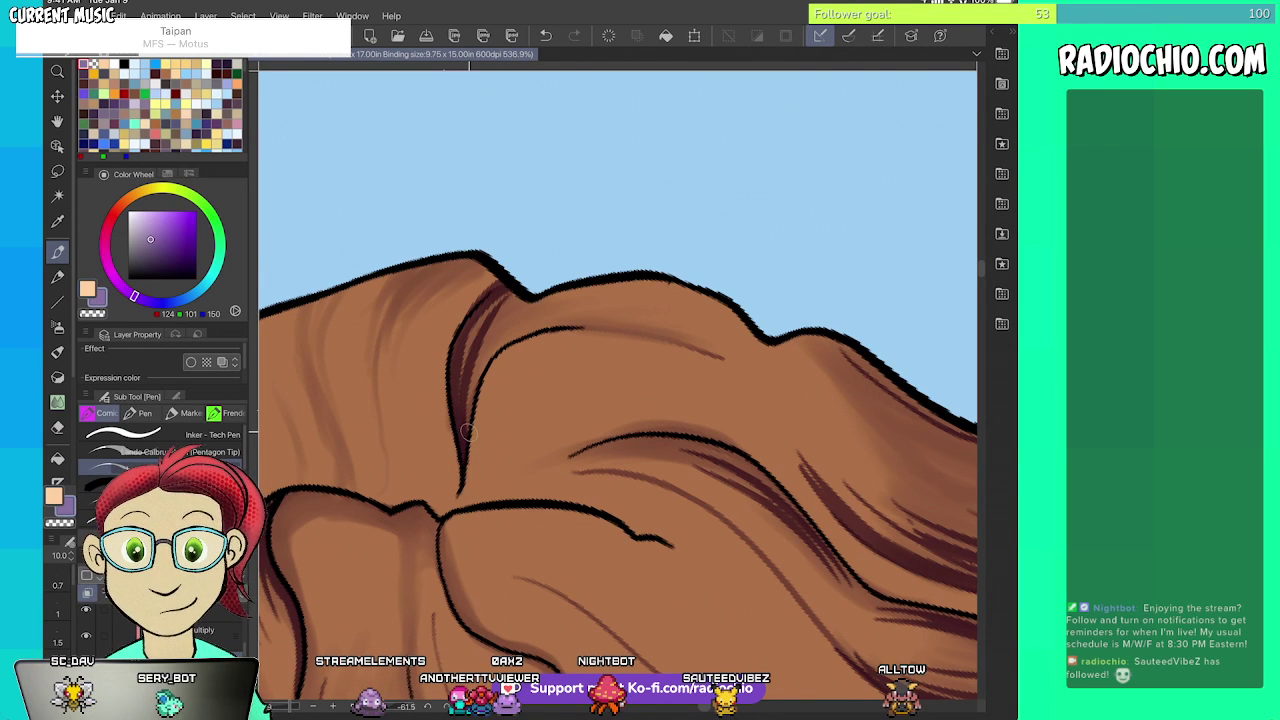
left_click_drag(463, 423, 523, 329)
scroll(617, 390, "up", 1)
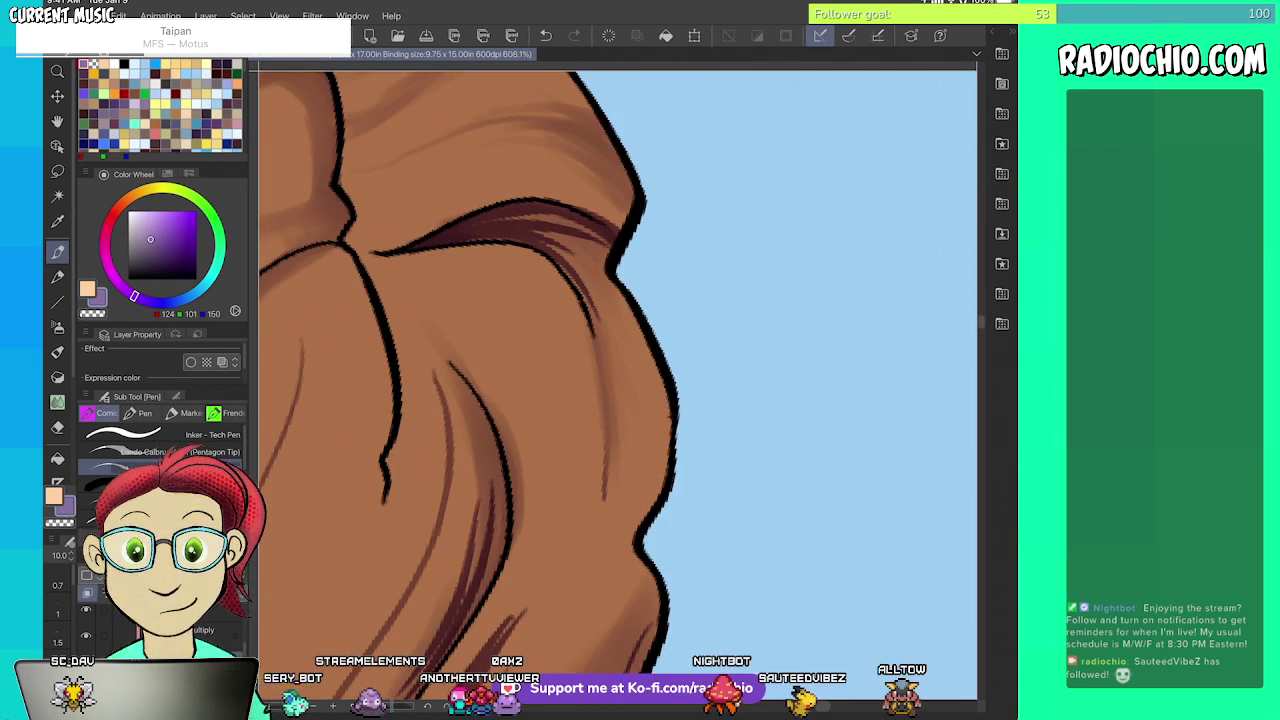
- Paint long dark strands from the crown fold down the outer lock, redoing one stroke and joining them to the lower strands
mouse_move(553, 250)
left_mouse_down()
mouse_move(597, 317)
mouse_move(618, 410)
left_mouse_up()
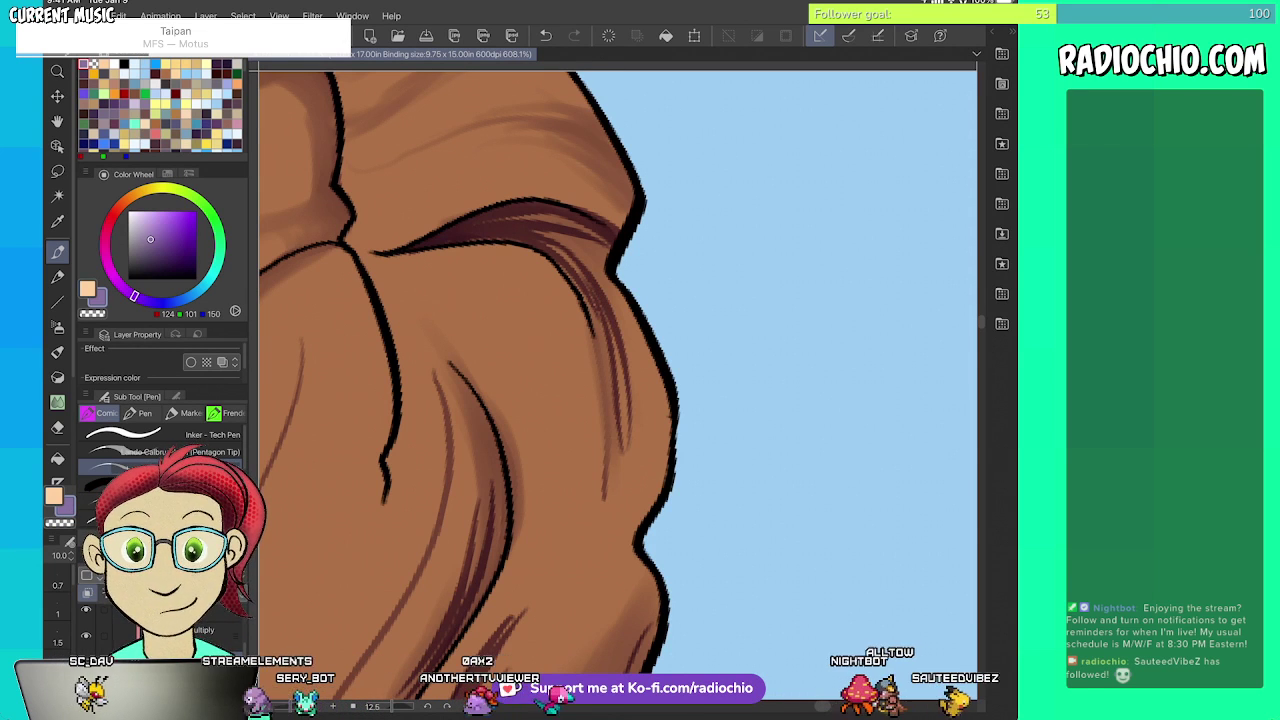
left_click_drag(564, 253, 622, 452)
key("ctrl+z")
left_click_drag(592, 300, 605, 494)
left_click_drag(592, 250, 612, 430)
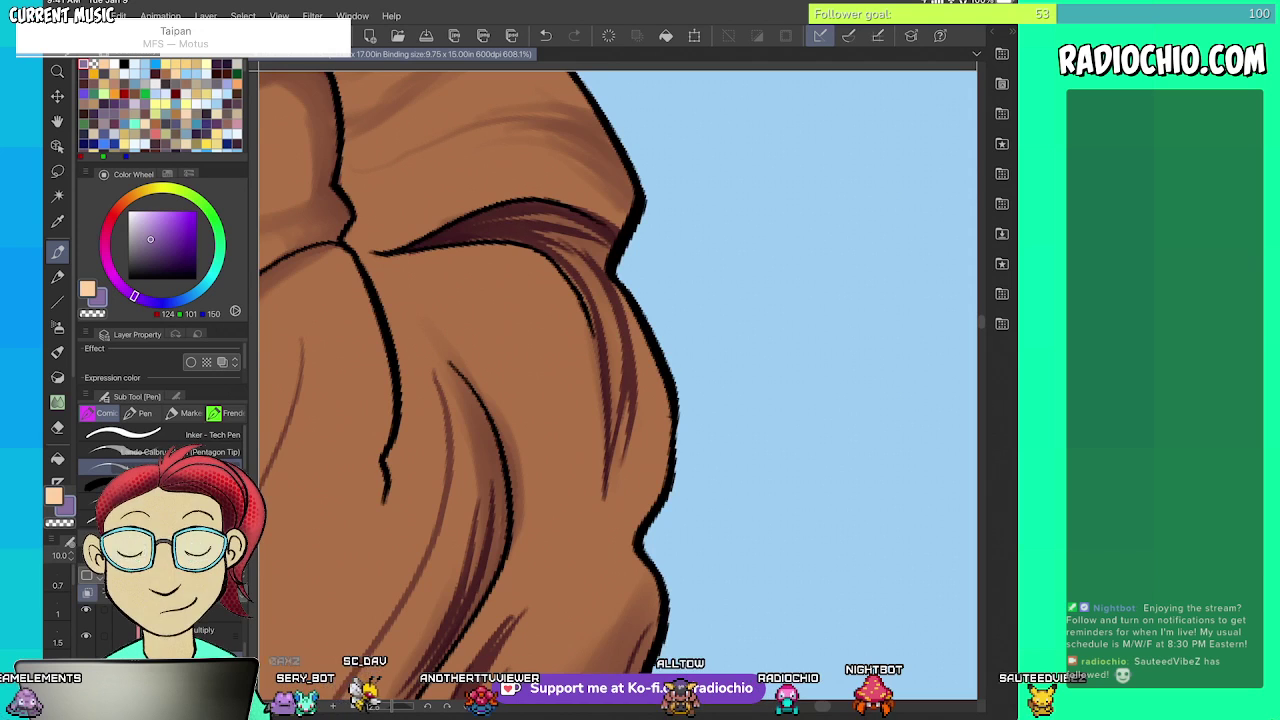
scroll(618, 380, "down", 3)
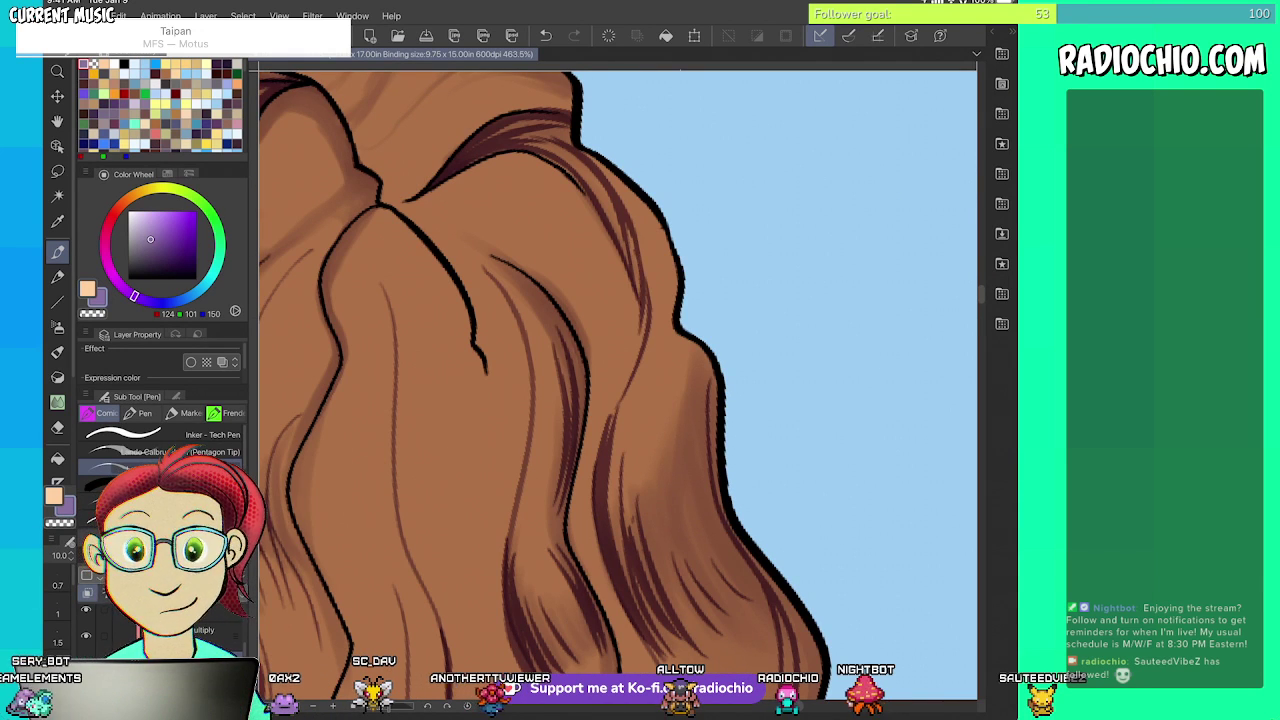
left_click_drag(645, 303, 630, 232)
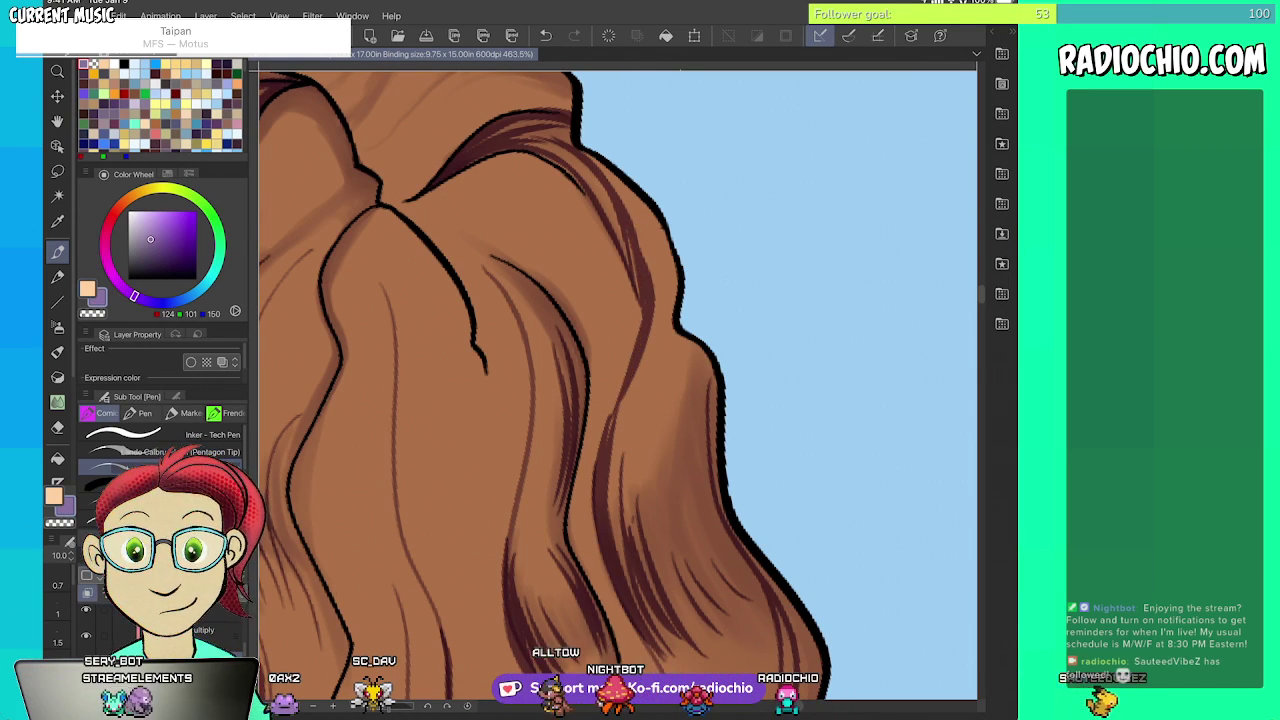
- Paint curved dark strands over the raised hair section at the top of the brown-haired figure's crown
scroll(618, 385, "down", 5)
scroll(618, 385, "up", 5)
scroll(618, 385, "up", 2)
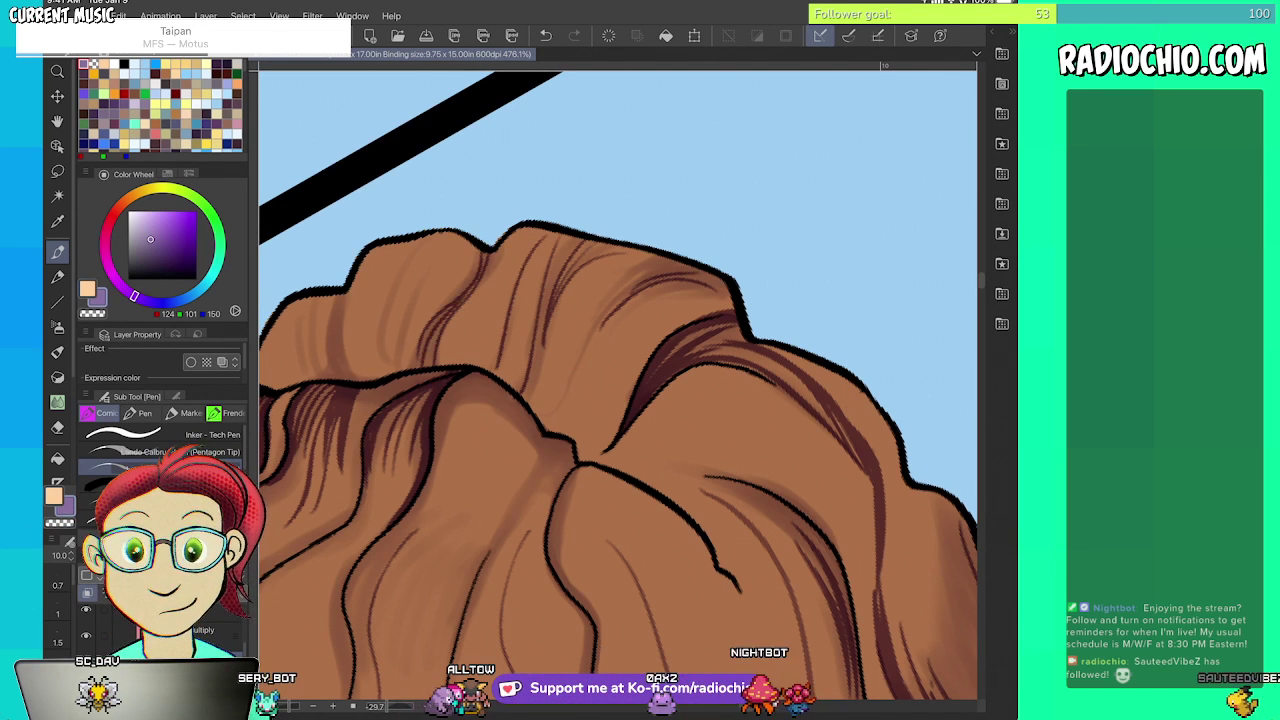
scroll(618, 385, "down", 10)
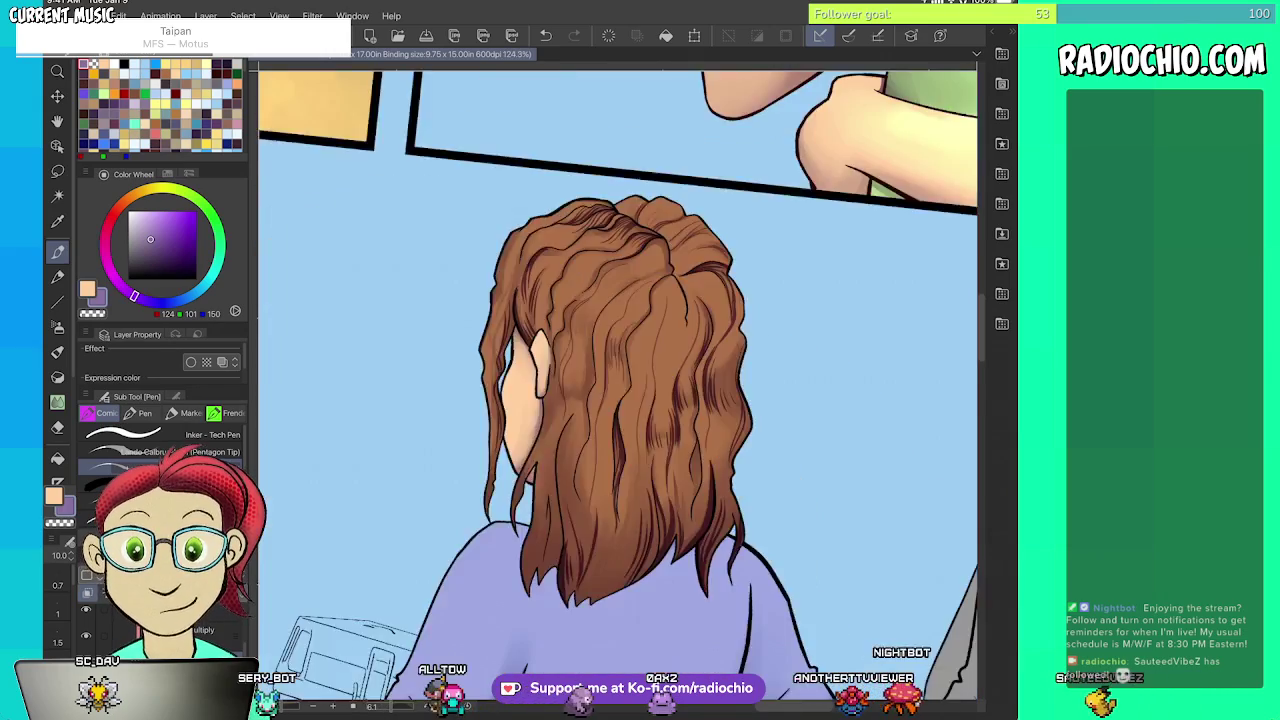
- Paint a dark cast shadow on the arm under the purple shirt's left sleeve and darken the sleeve's fold lines at brush size 17.5
scroll(570, 450, "up", 5)
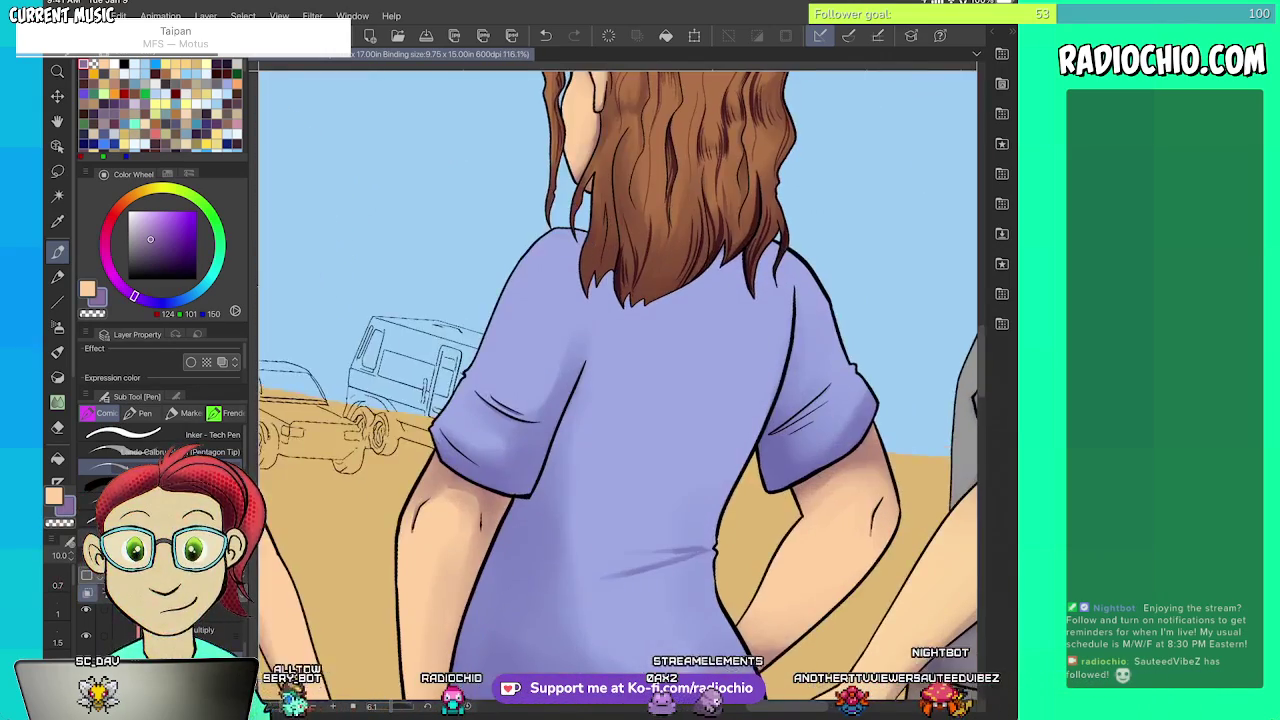
scroll(618, 385, "up", 3)
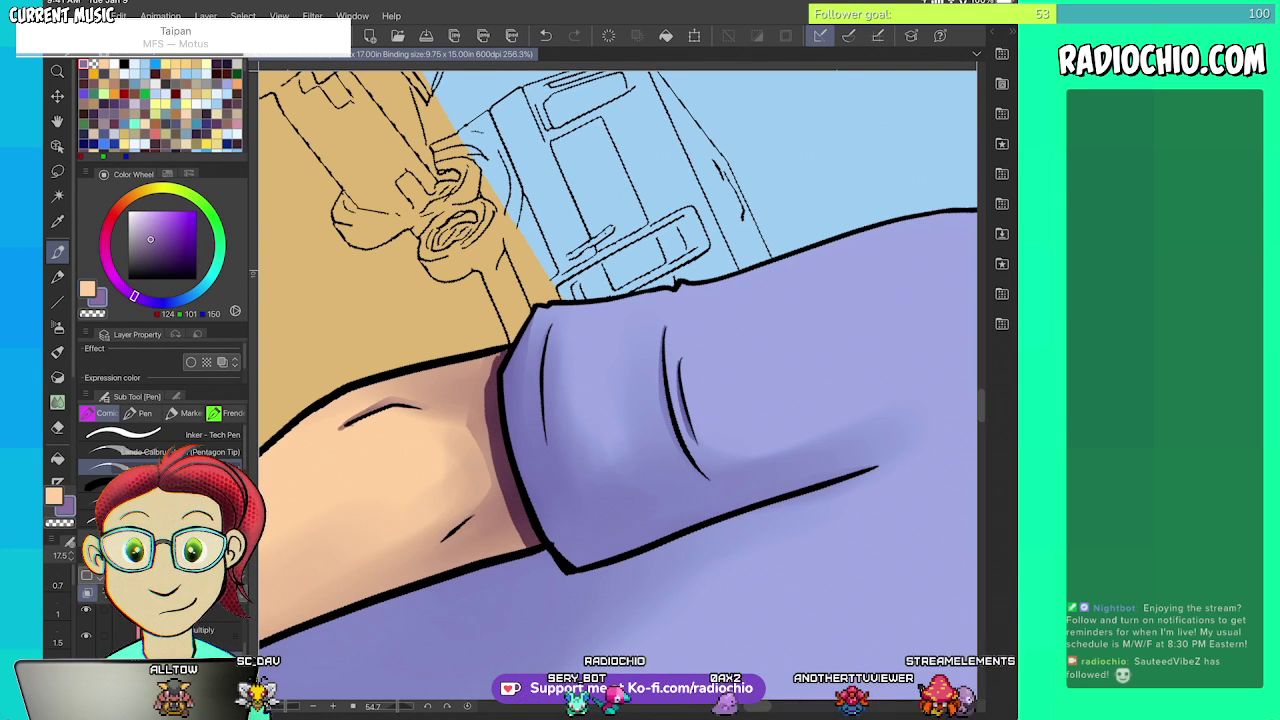
scroll(489, 385, "up", 4)
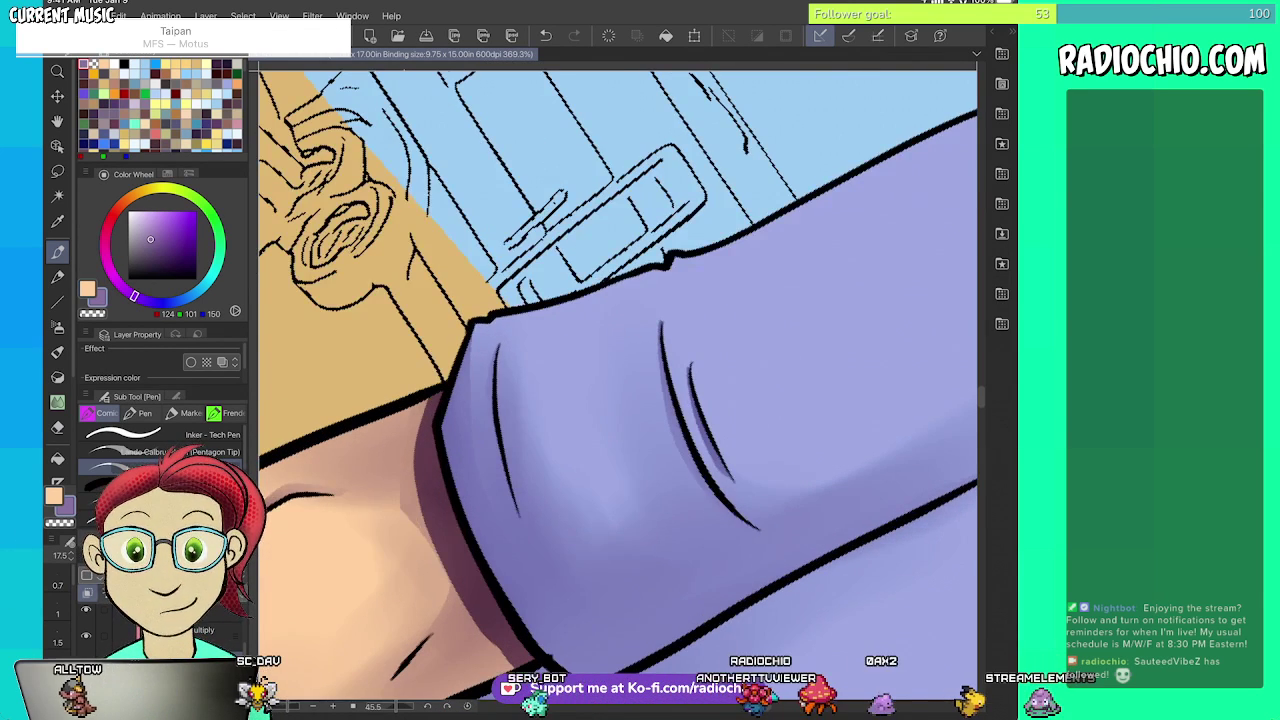
left_click_drag(491, 348, 517, 512)
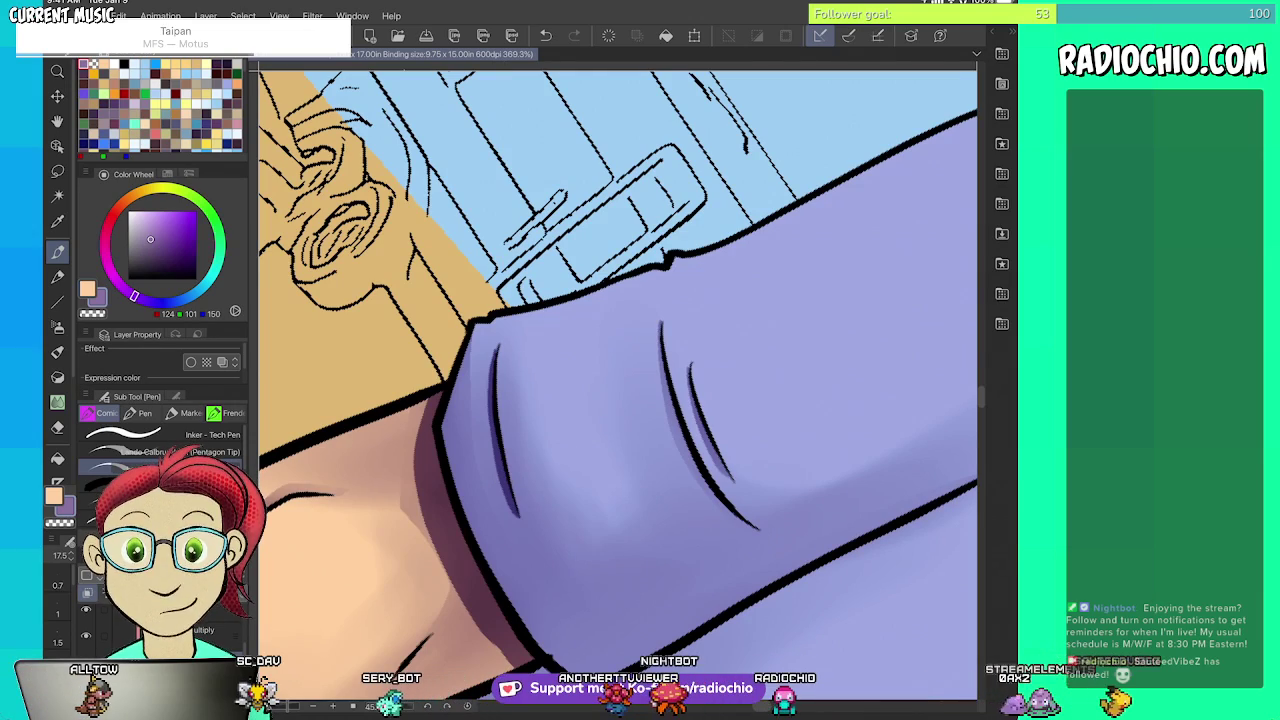
scroll(618, 385, "down", 10)
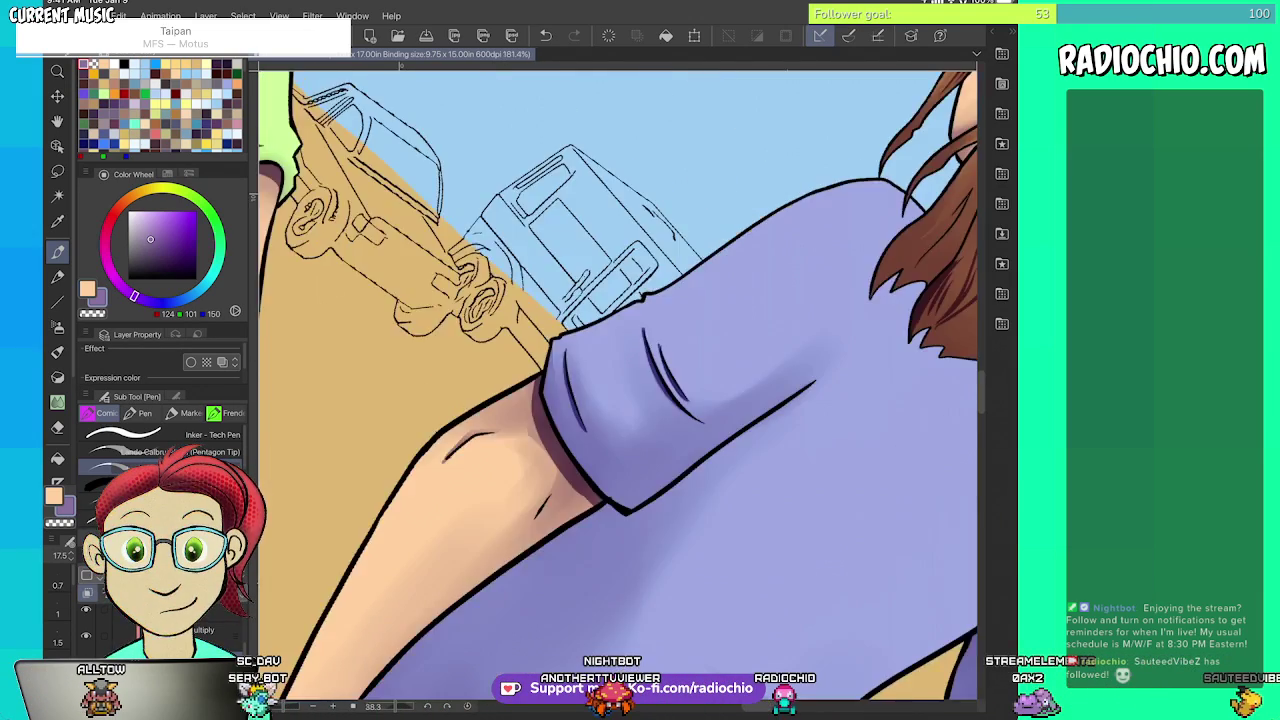
scroll(618, 385, "down", 3)
scroll(618, 385, "up", 8)
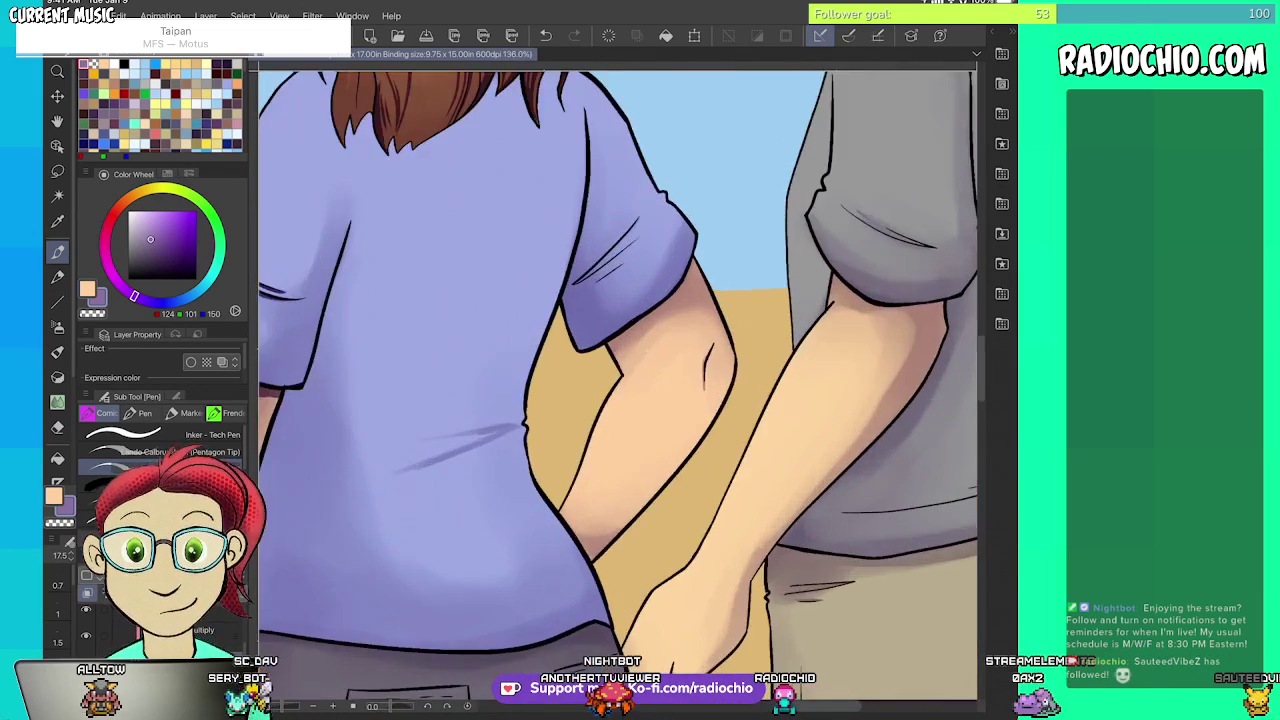
- Darken the fold line on the purple shirt's right sleeve and paint a dark cast shadow on the arm along the sleeve hem
scroll(618, 385, "up", 1)
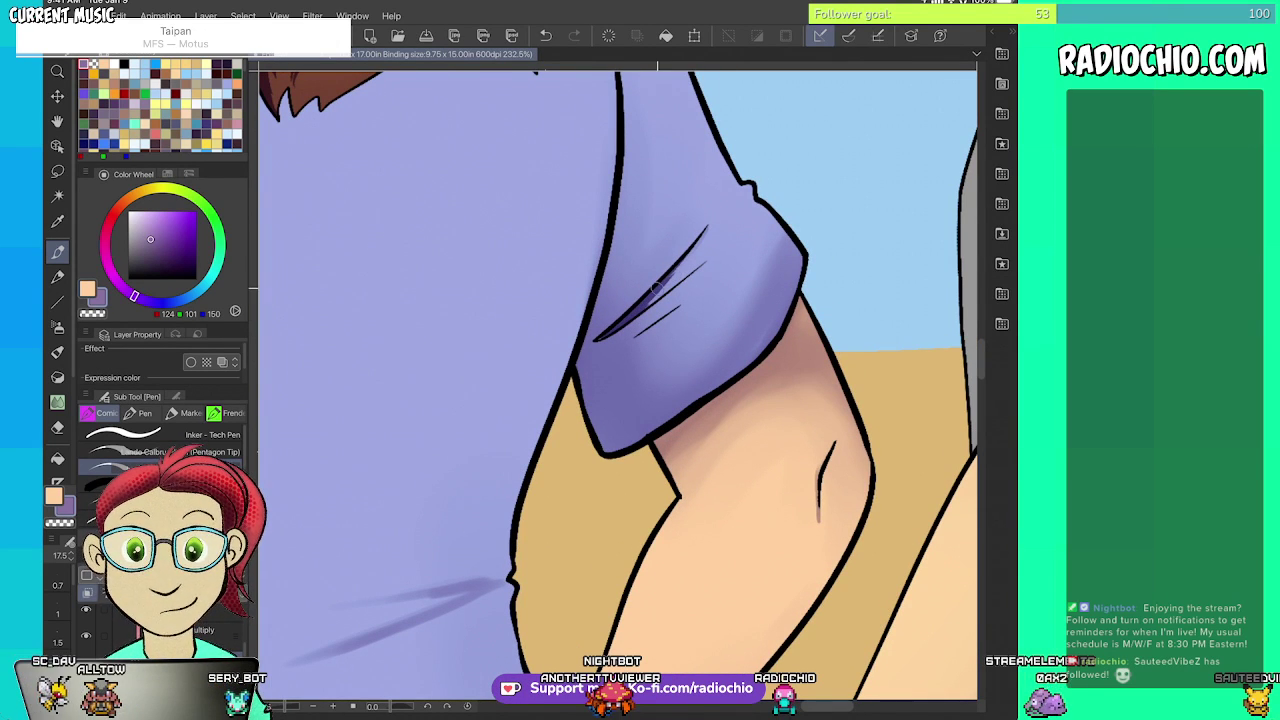
scroll(618, 385, "right", 1)
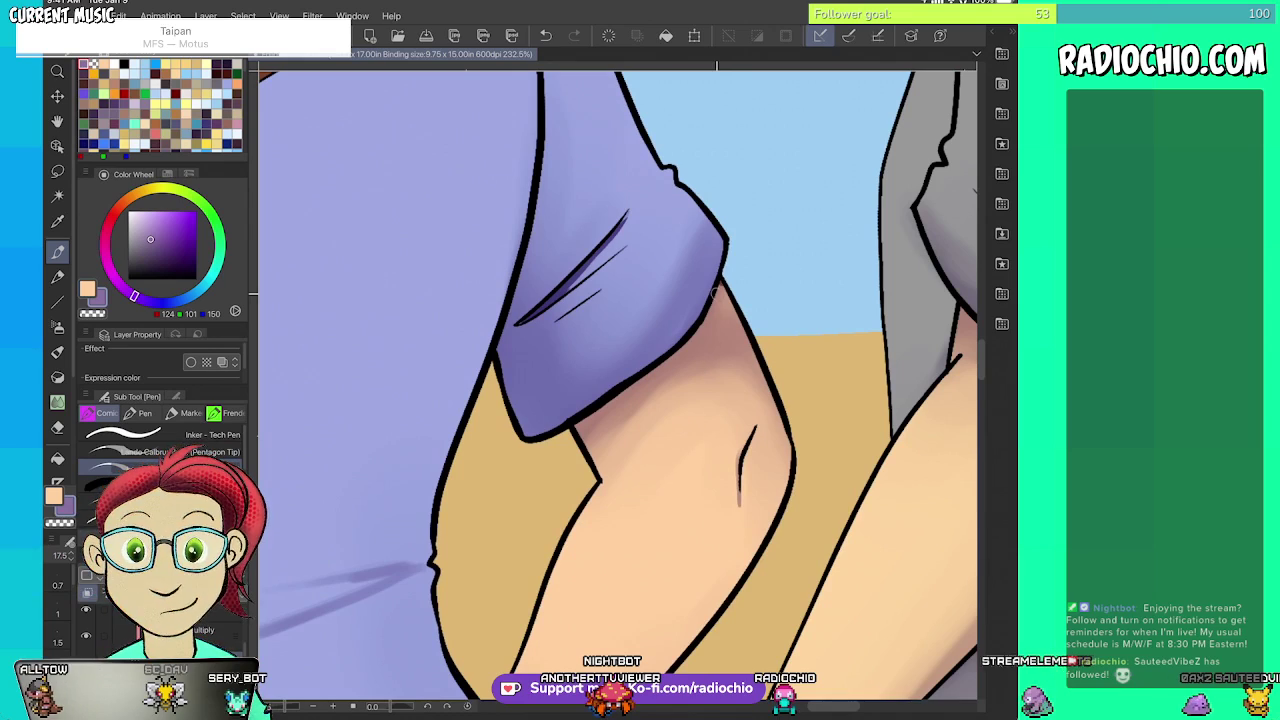
left_click_drag(721, 286, 690, 348)
left_click_drag(580, 422, 704, 329)
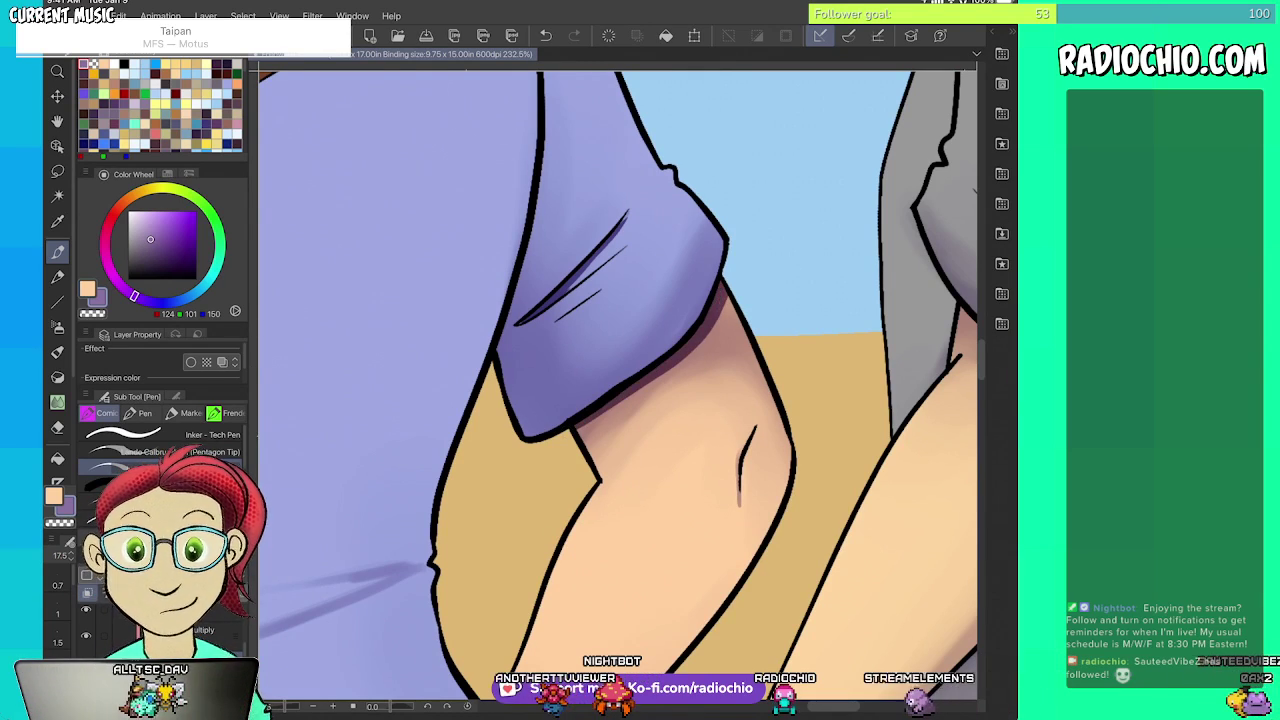
- Paint a short tapered dark stroke inside the fold at the purple shirt's waist, starting near the pinch in the outline
scroll(618, 385, "down", 5)
scroll(618, 385, "up", 4)
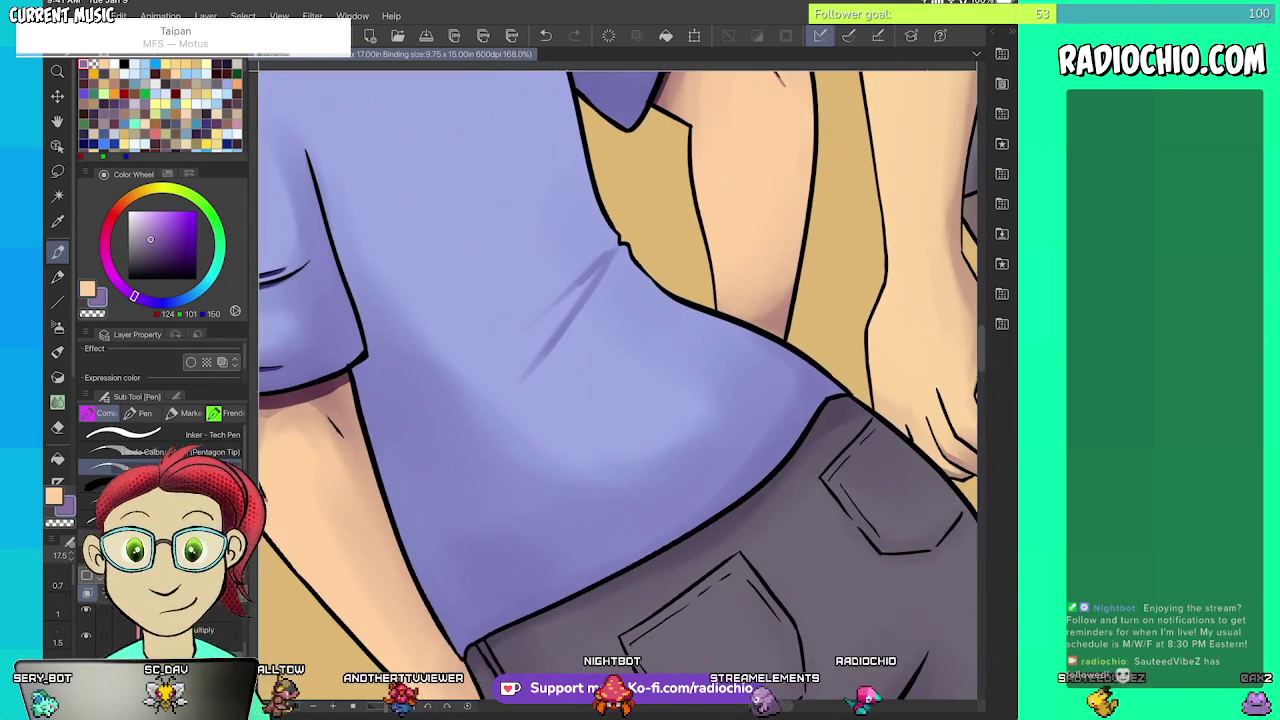
left_click_drag(608, 257, 567, 323)
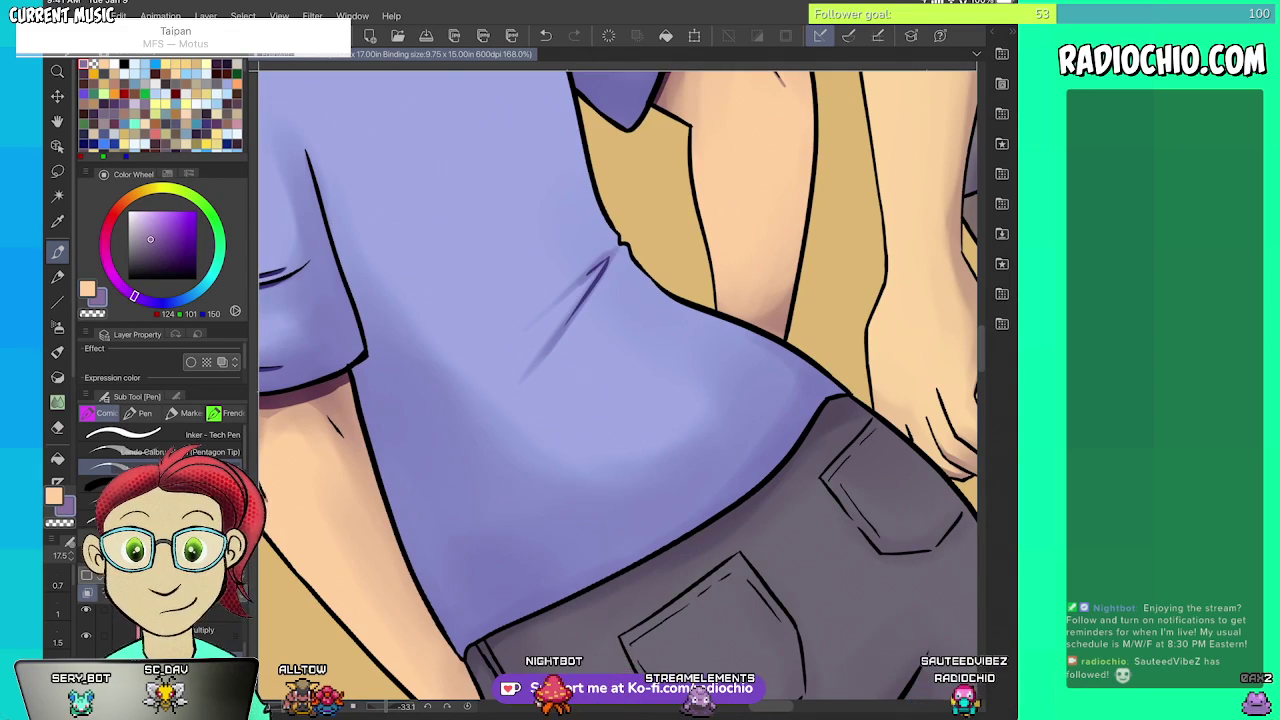
- Darken the knee crease lines on both legs of the dark grey trousers with thin shadow strokes
scroll(618, 385, "down", 6)
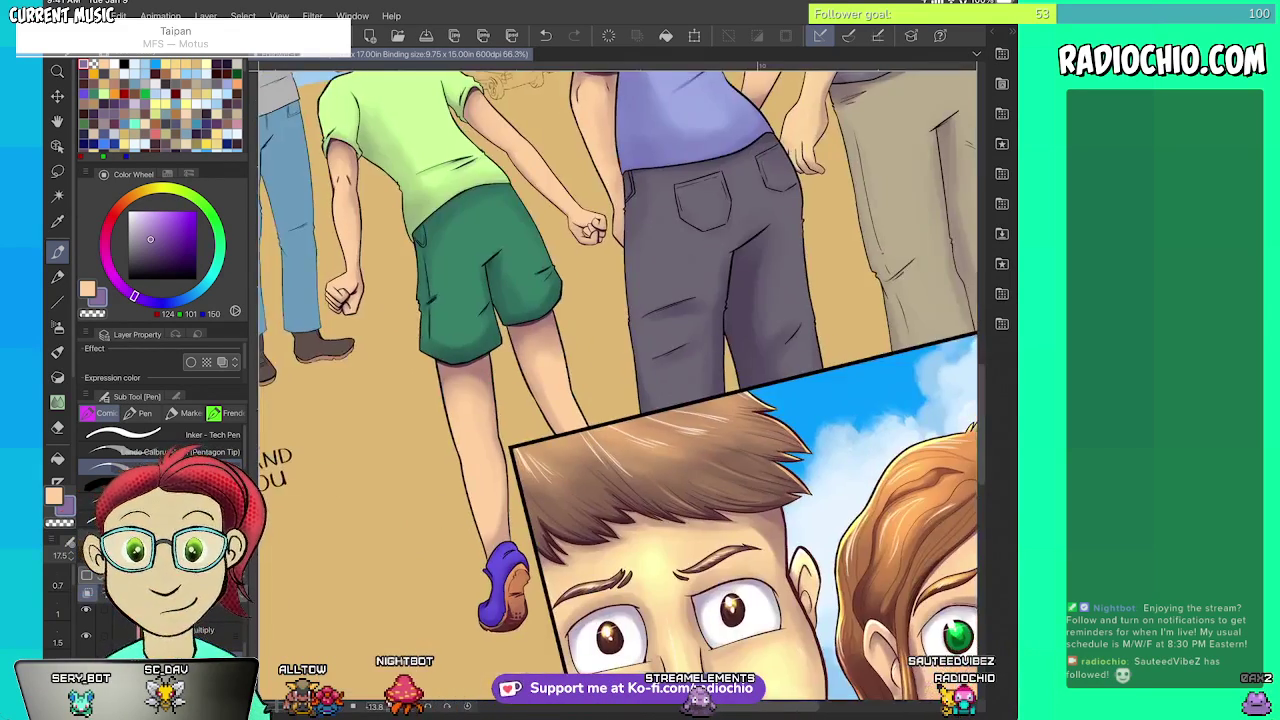
scroll(618, 385, "up", 6)
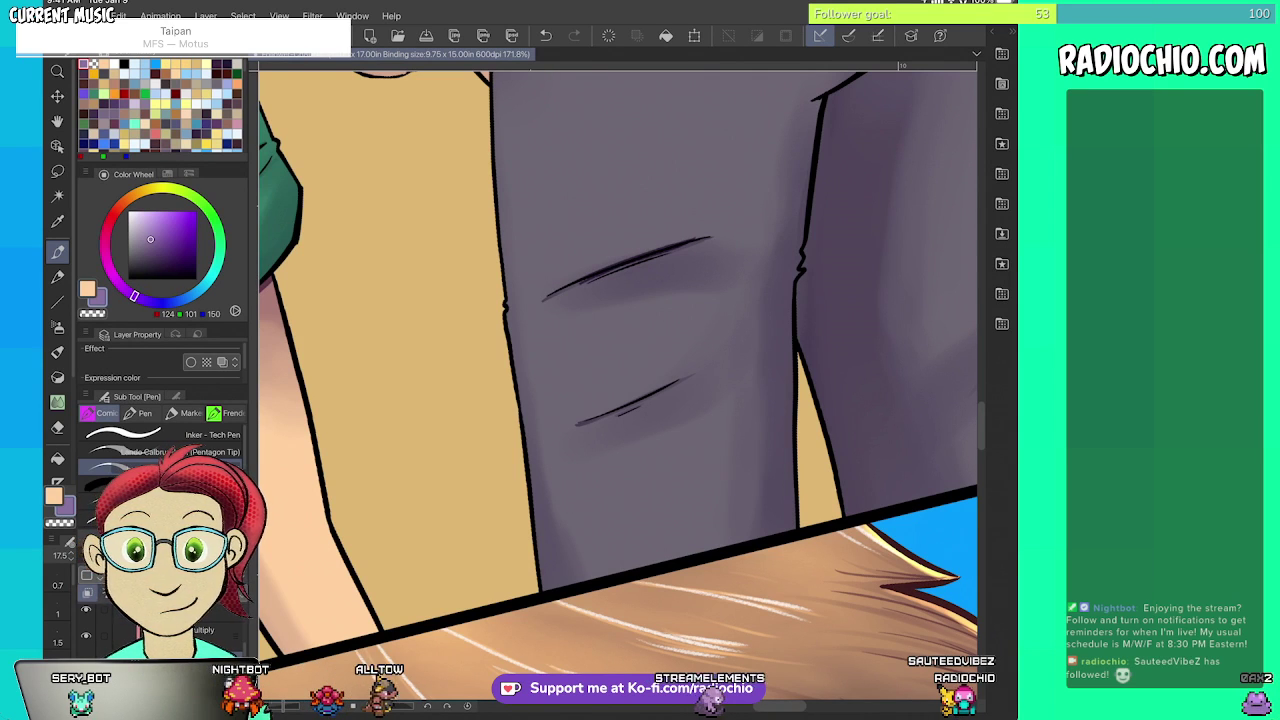
scroll(618, 385, "right", 3)
scroll(618, 385, "up", 2)
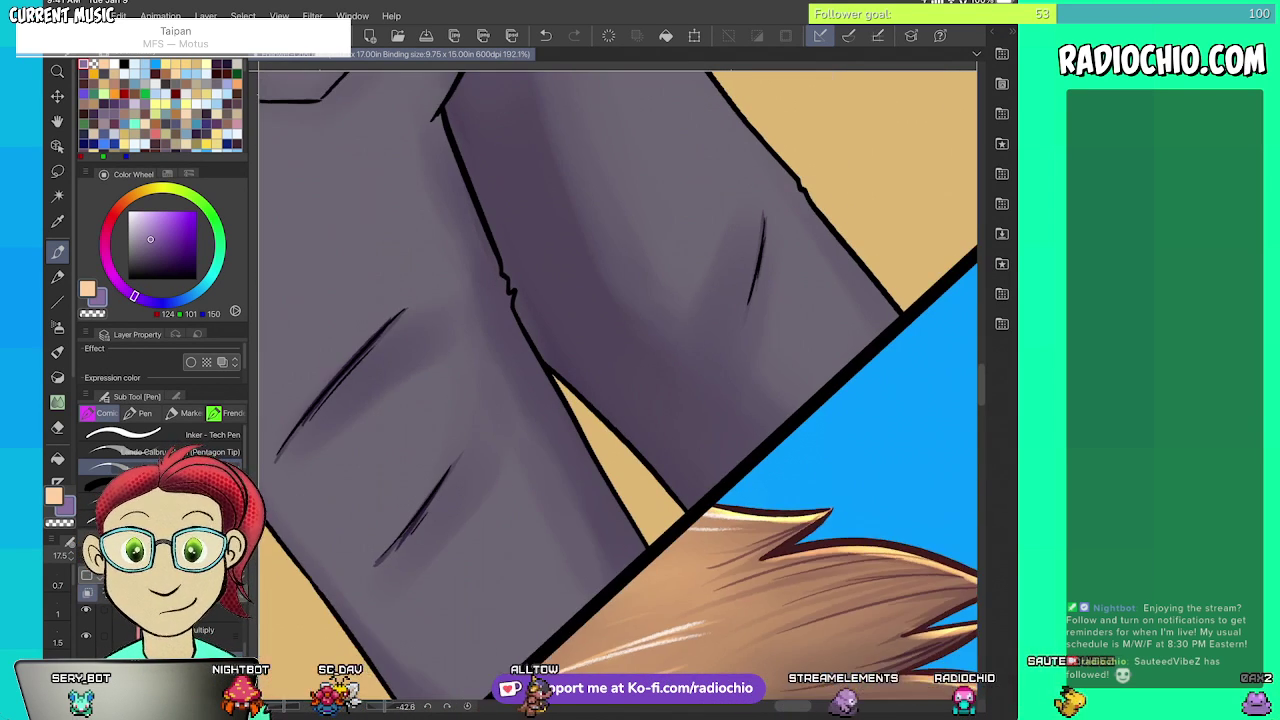
left_click_drag(738, 218, 716, 328)
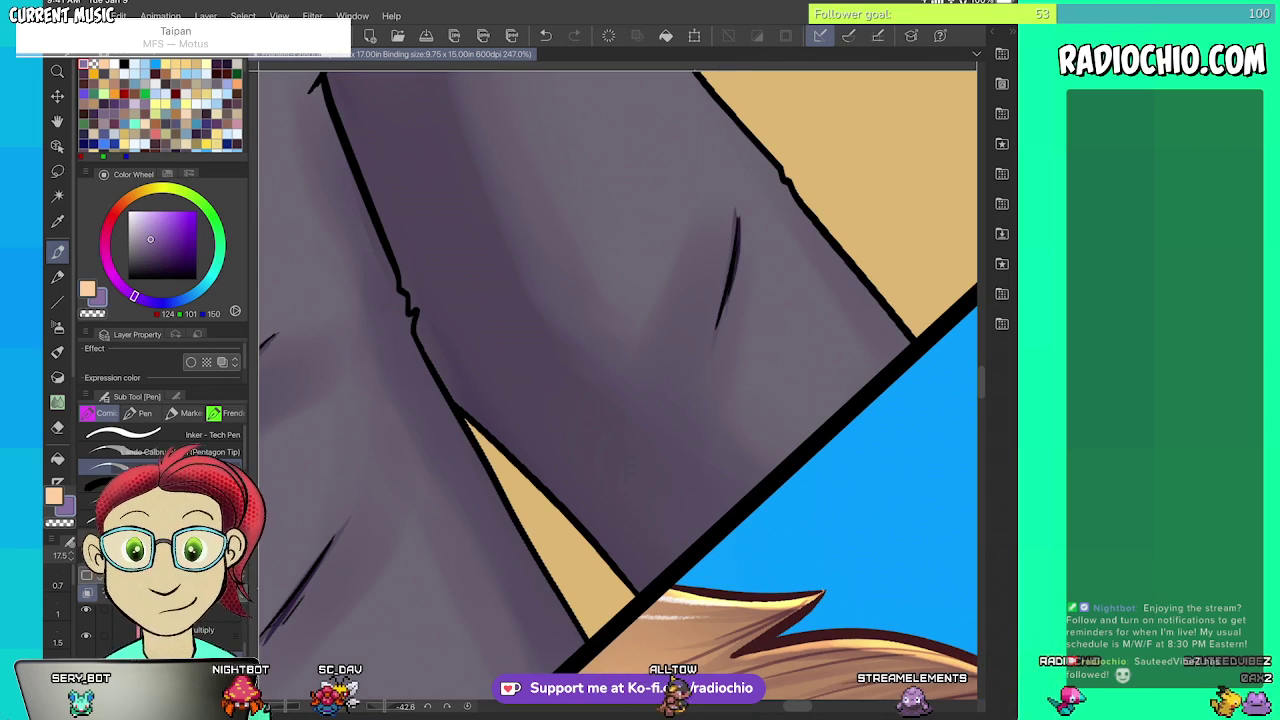
- Save the comic page with the new shadow strokes
scroll(618, 385, "down", 3)
scroll(618, 385, "down", 2)
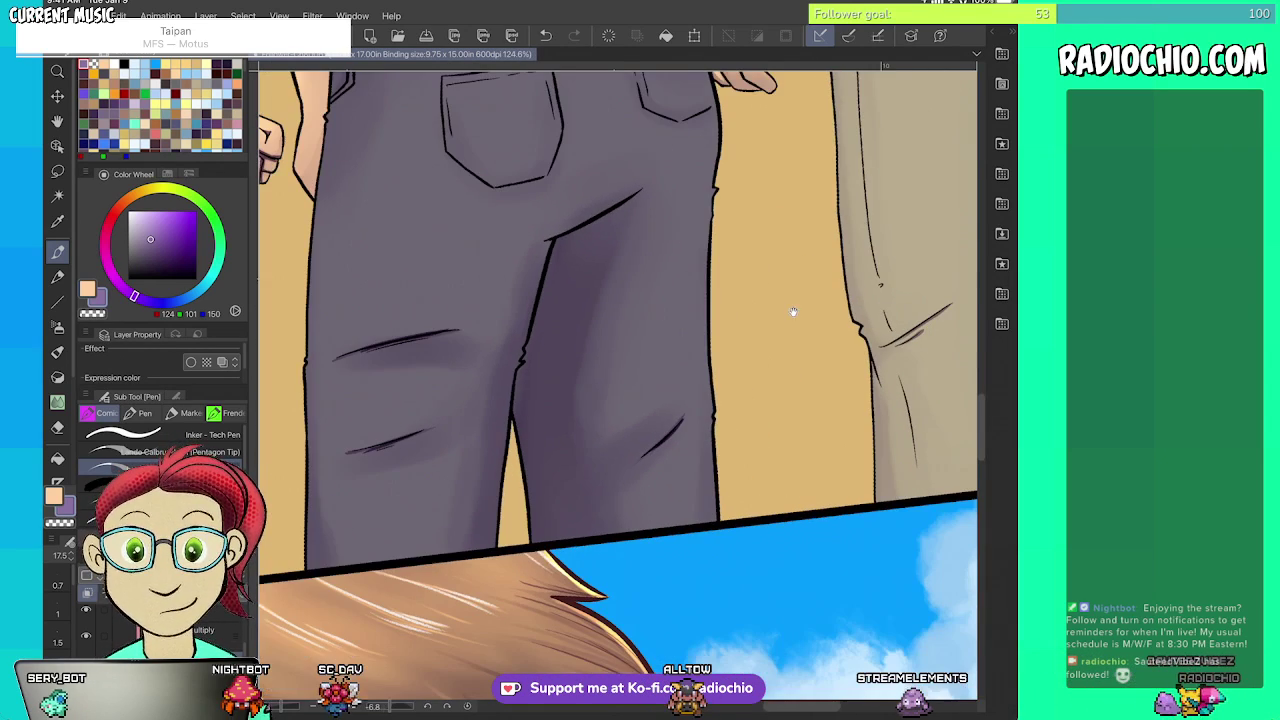
scroll(618, 385, "down", 4)
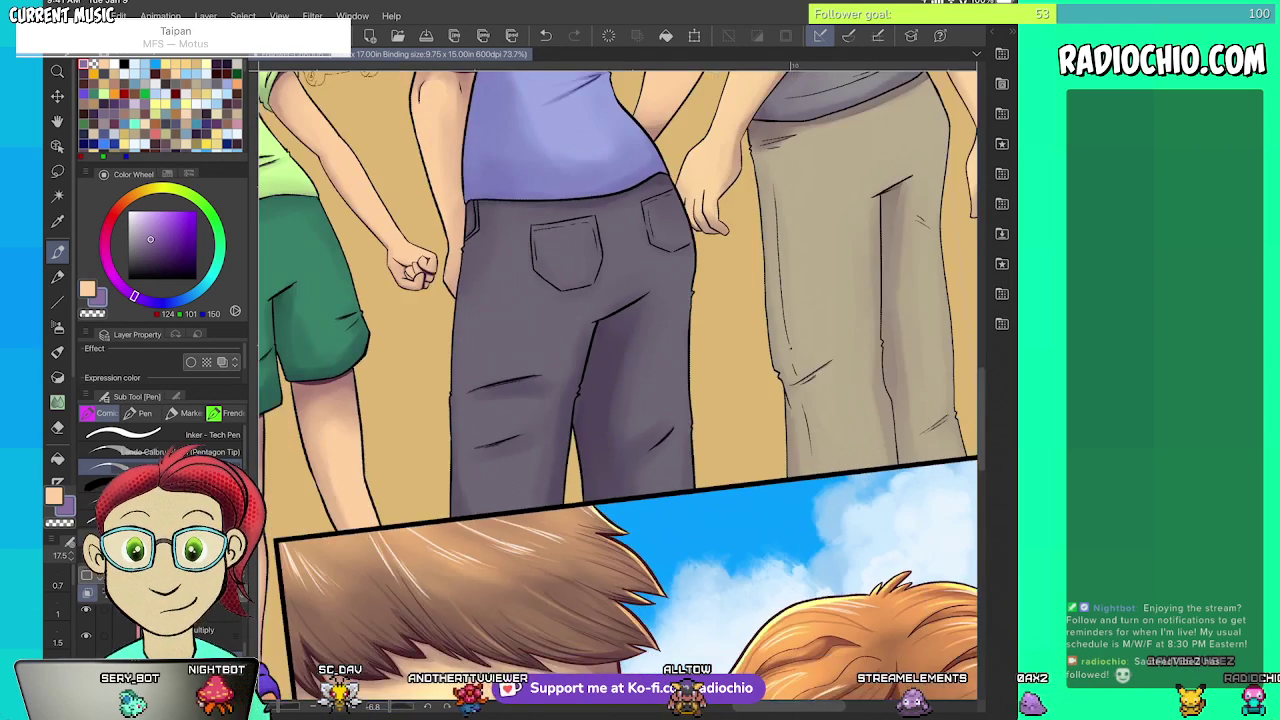
scroll(620, 380, "down", 3)
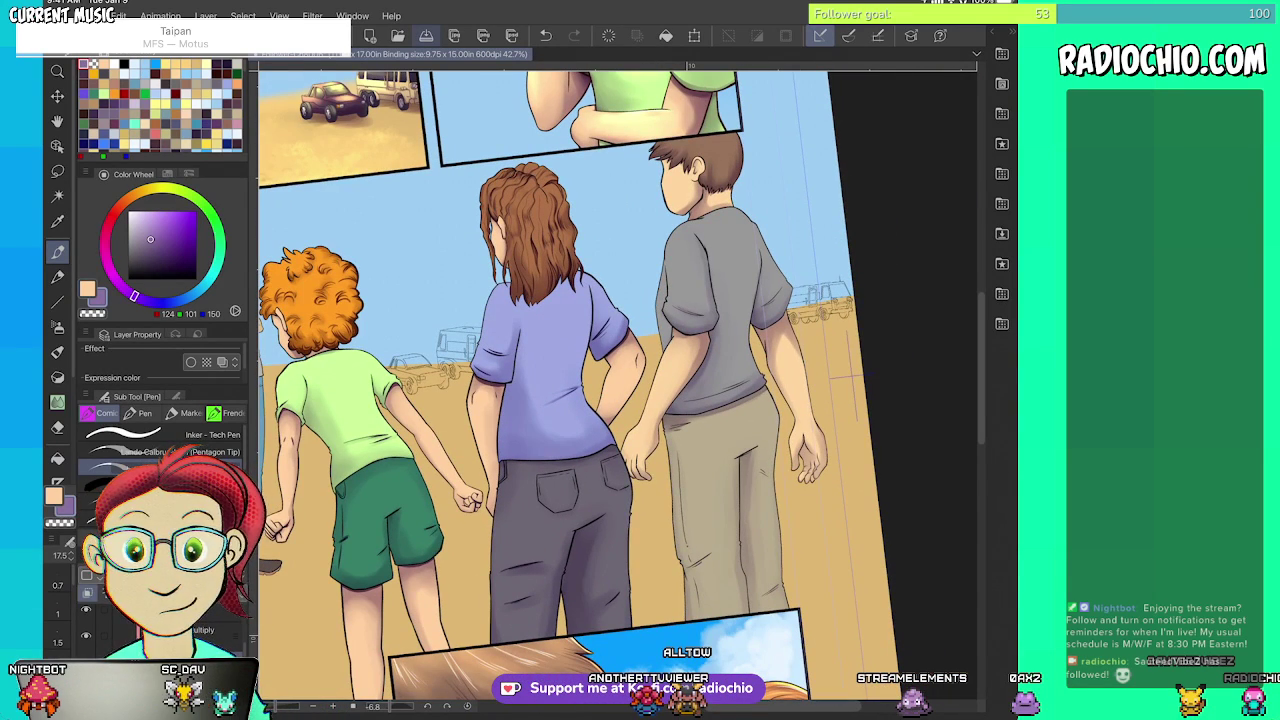
key("ctrl+s")
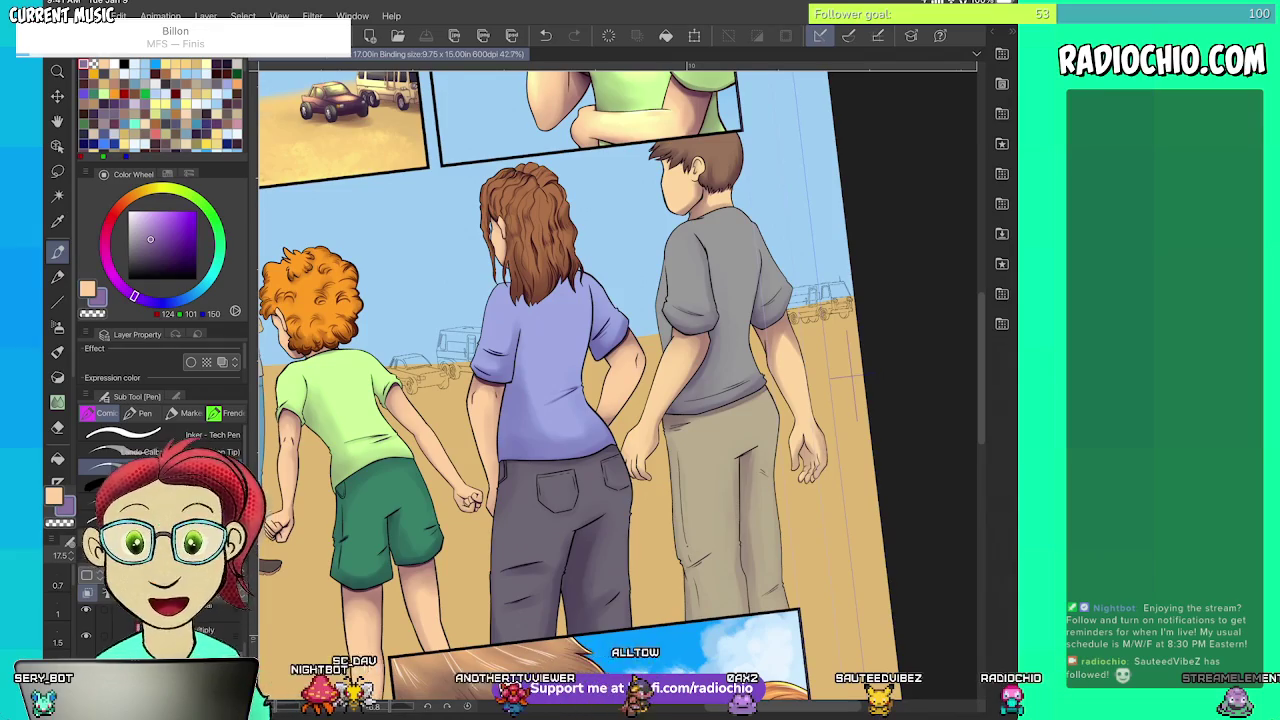
- Try a dark purple shadow stroke along the jaw line of the gray-shirted man with the pen at size 17.5
scroll(617, 384, "down", 5)
scroll(617, 384, "up", 3)
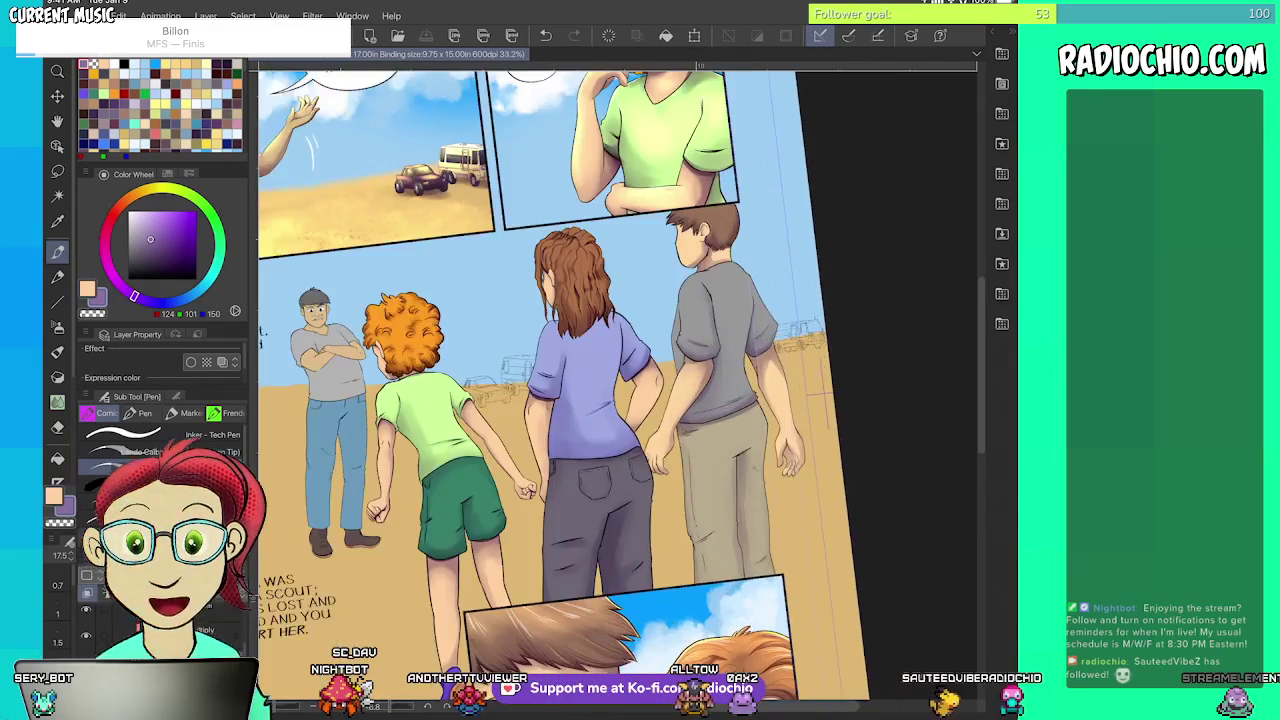
scroll(617, 384, "down", 4)
scroll(617, 384, "up", 8)
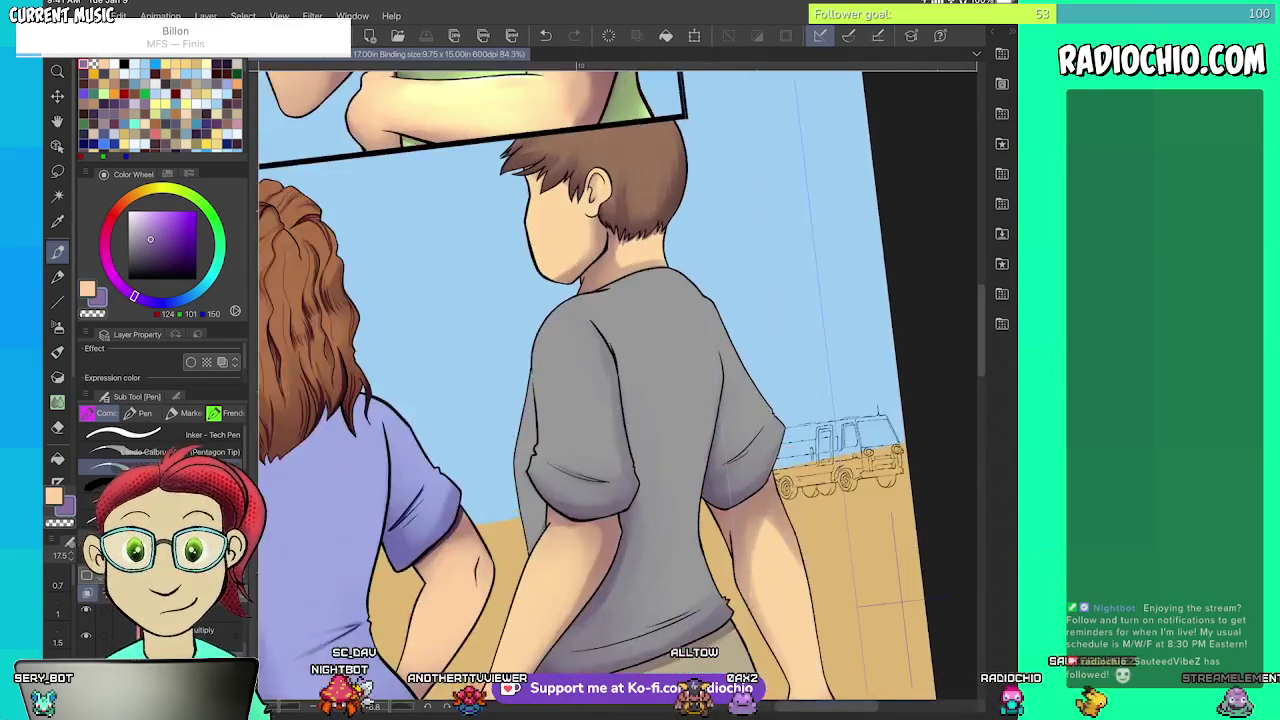
scroll(561, 182, "up", 6)
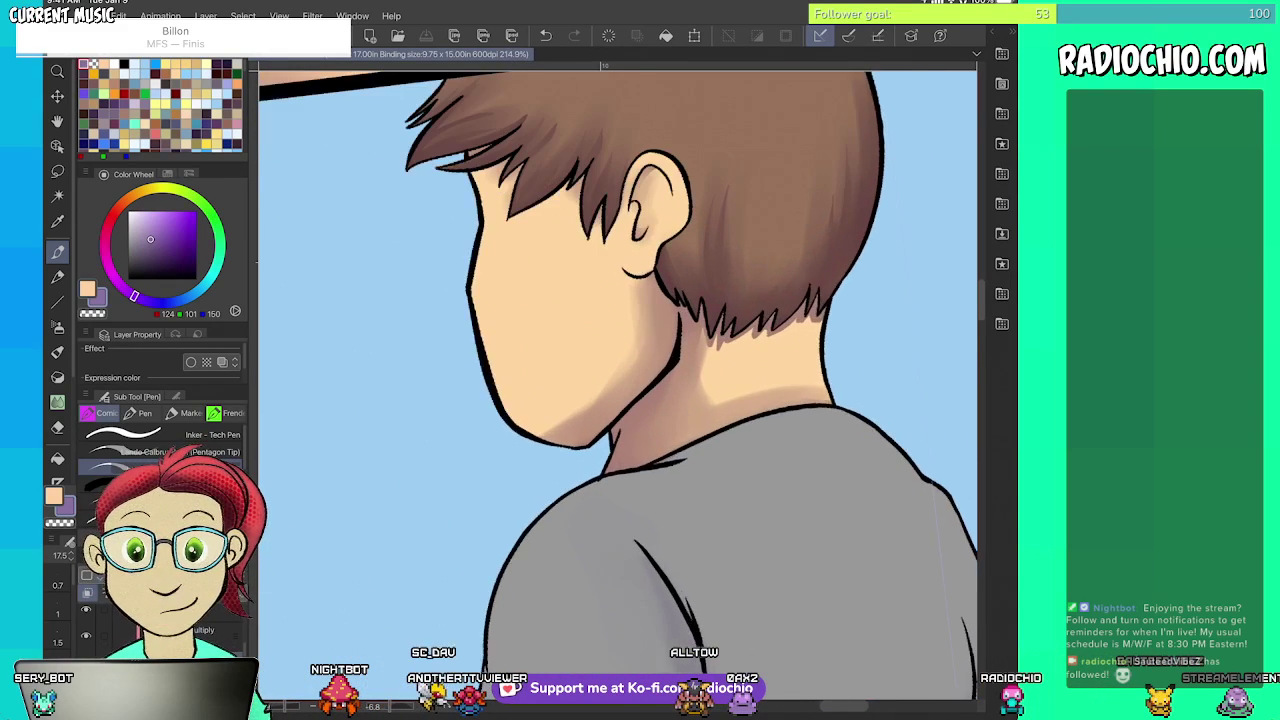
scroll(708, 270, "up", 1)
key("p")
scroll(566, 264, "up", 1)
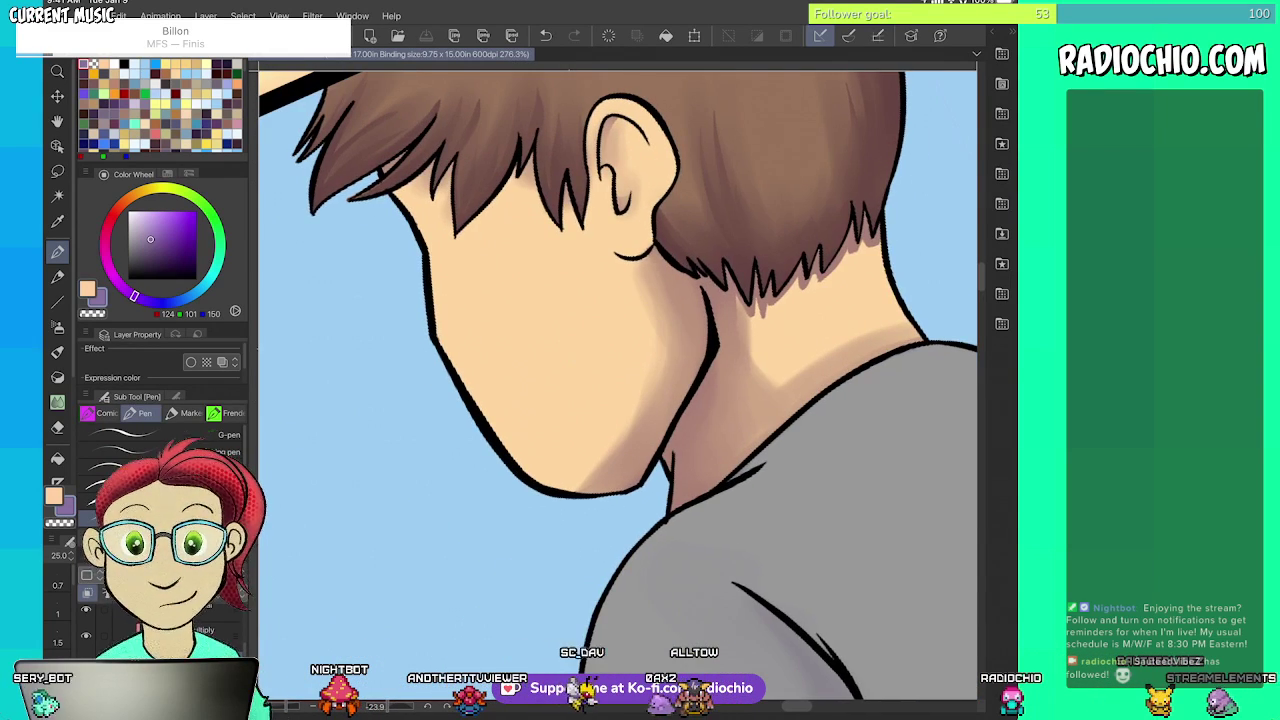
key("p")
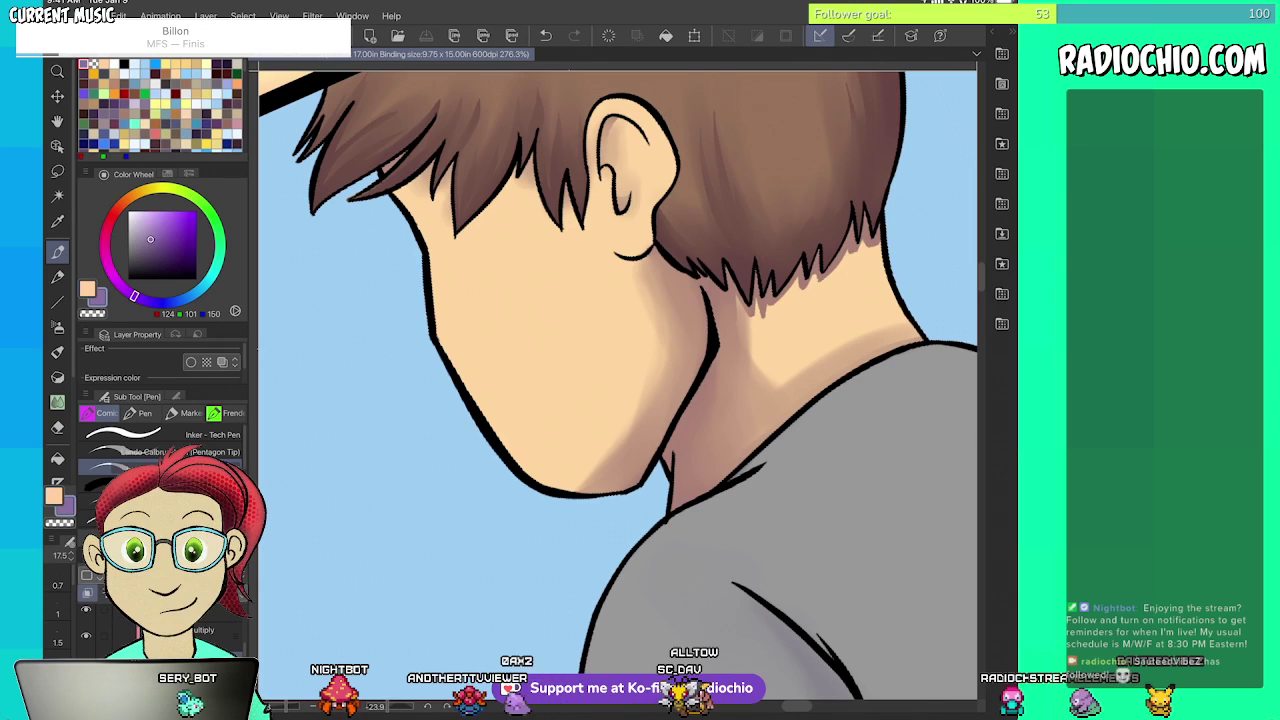
mouse_move(698, 288)
left_mouse_down()
mouse_move(696, 374)
mouse_move(640, 486)
left_mouse_up()
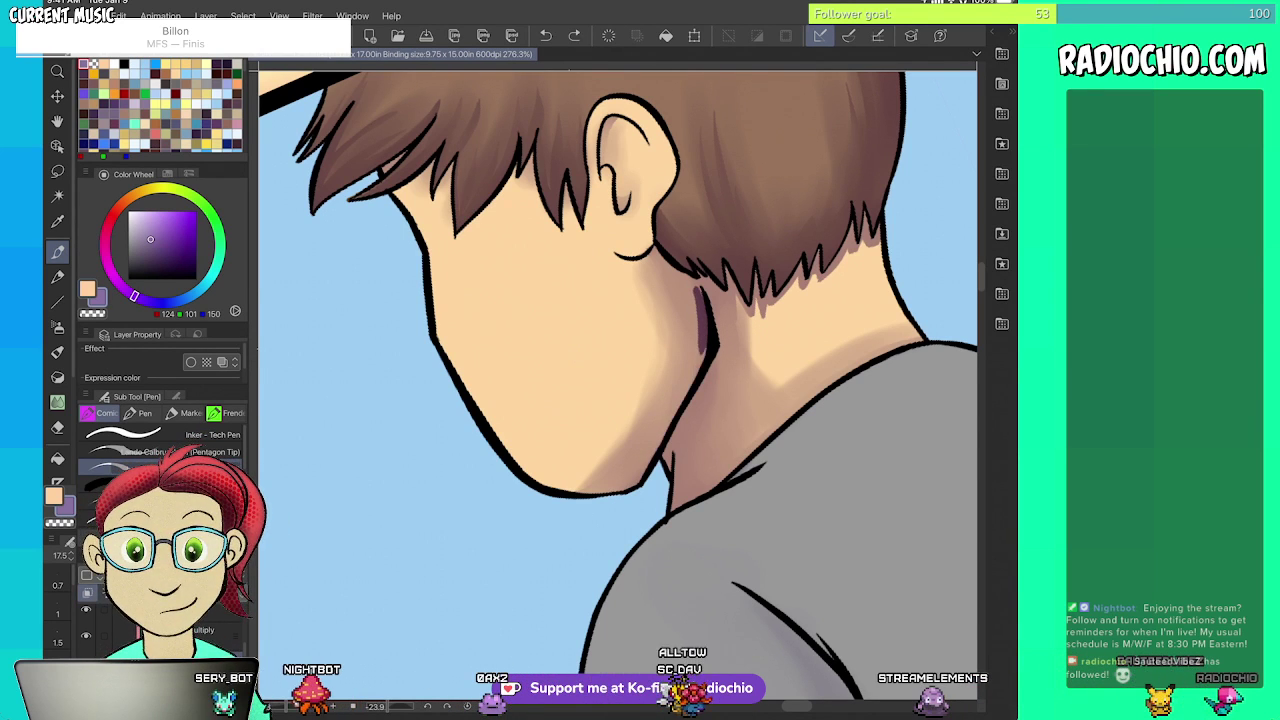
- With the pen at size 12, paint dark purple strand shadows along the man's nape hairline, from behind the ear to the back of the head
scroll(618, 385, "up", 2)
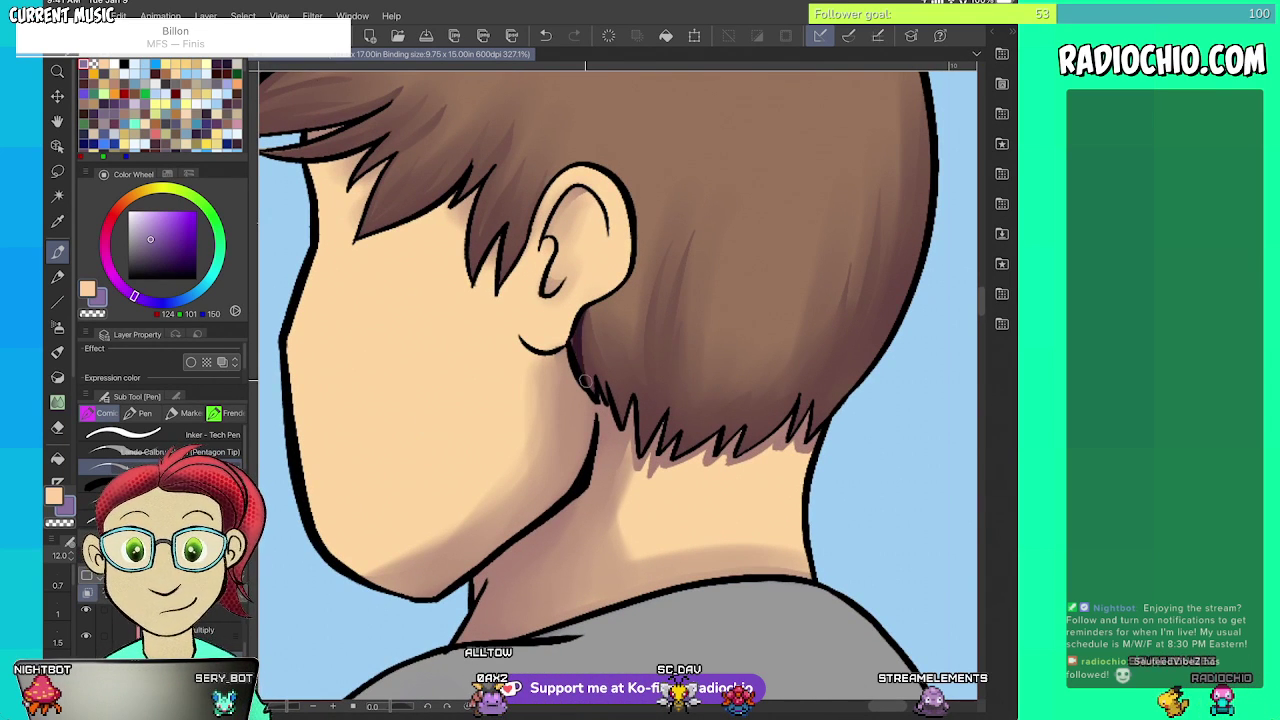
left_click_drag(584, 314, 570, 346)
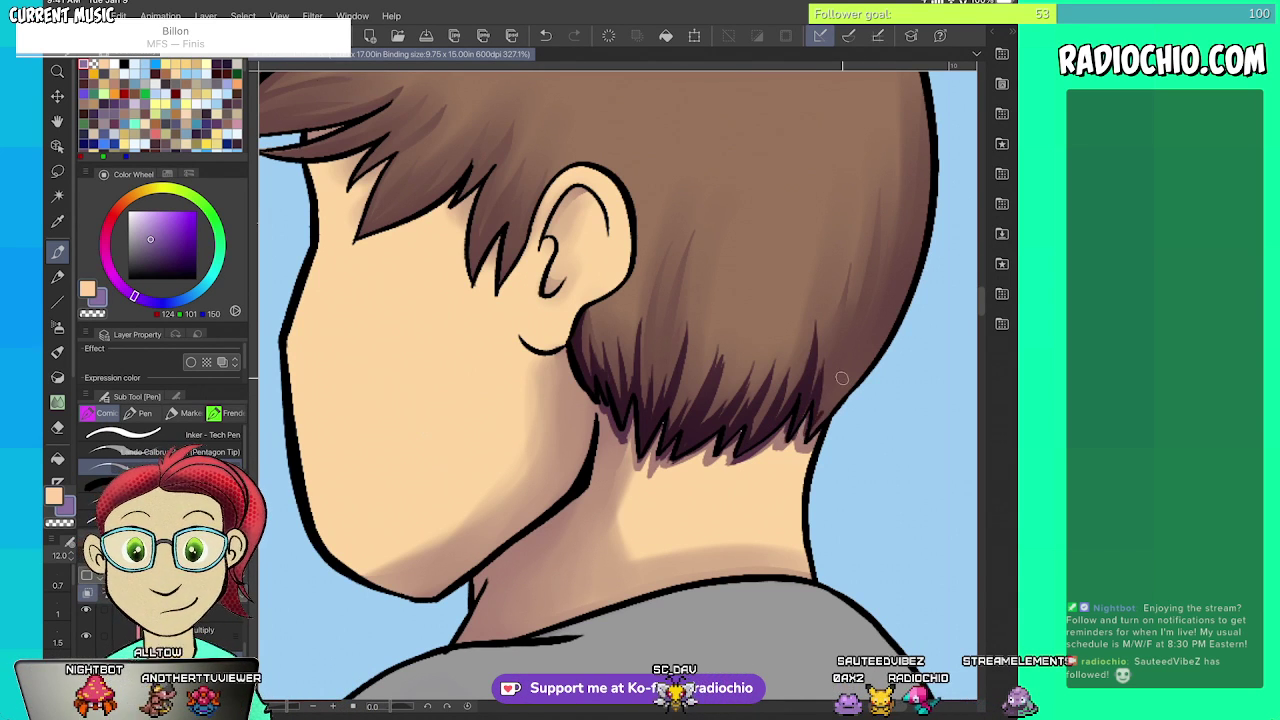
scroll(618, 390, "up", 3)
left_click_drag(704, 225, 683, 404)
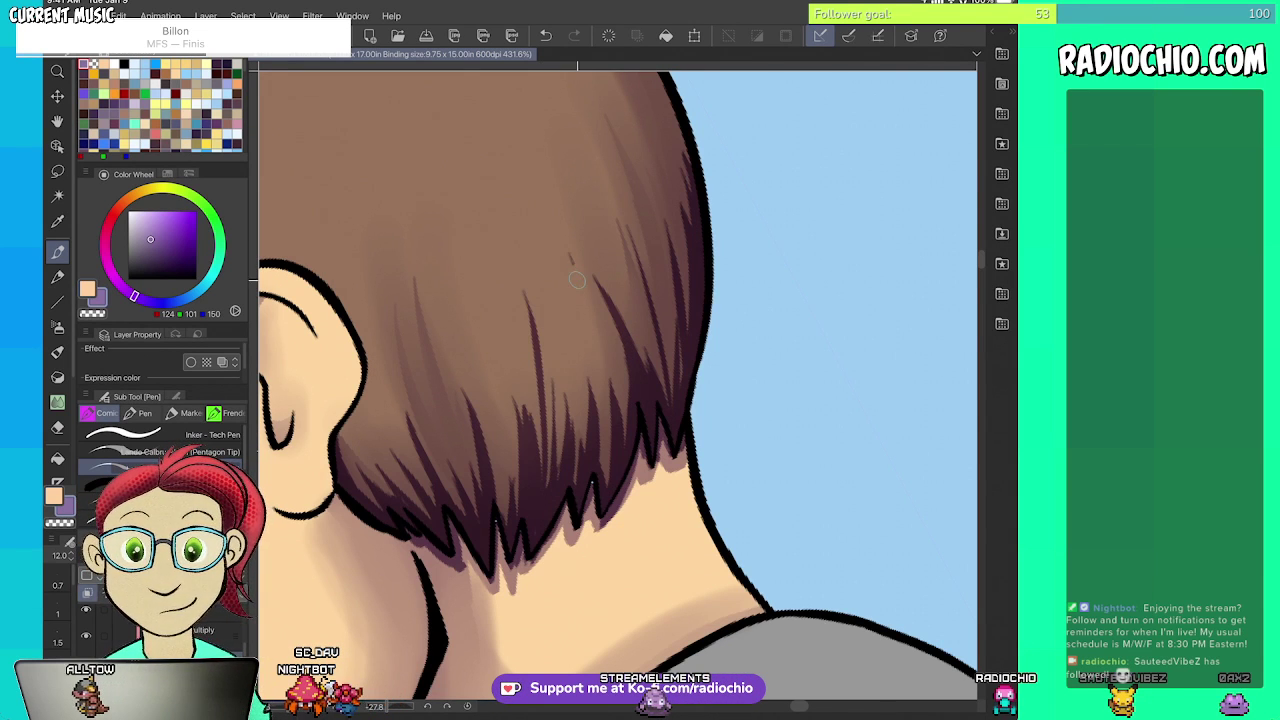
- Extend longer, tapering dark strands from the nape up into the hair at the back of the head and behind the ear
left_click_drag(590, 423, 572, 293)
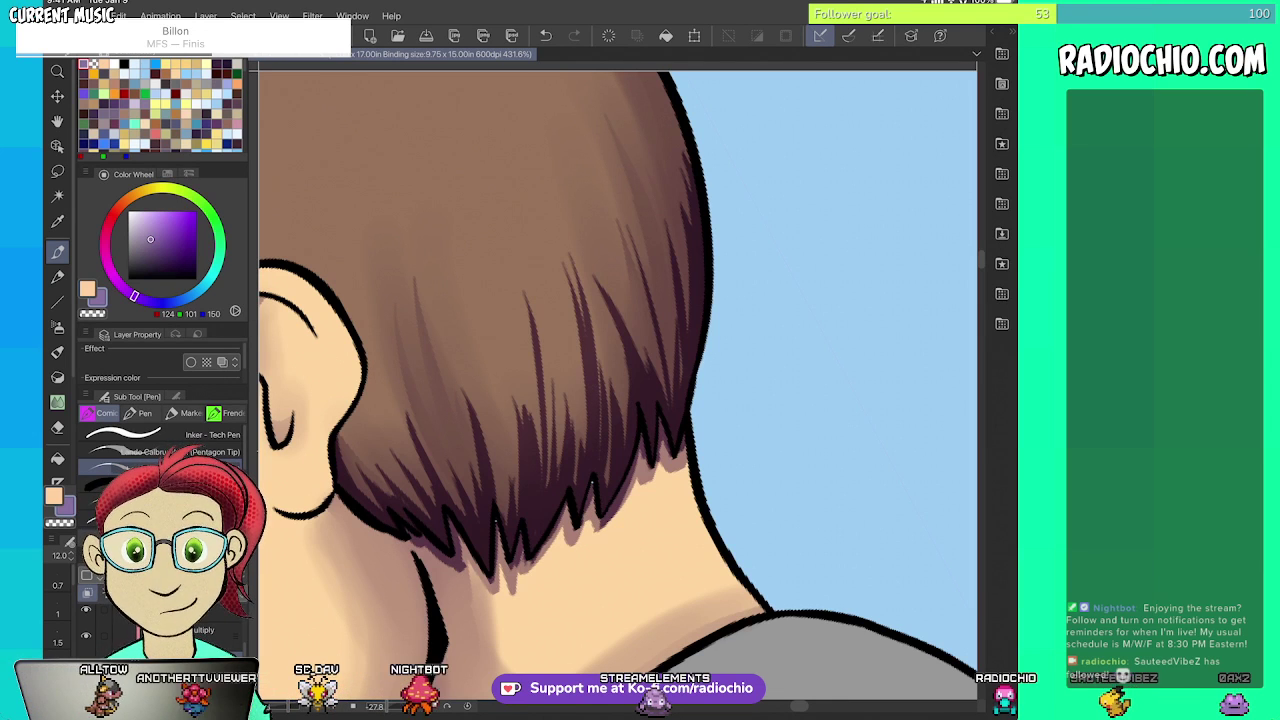
left_click_drag(456, 432, 409, 322)
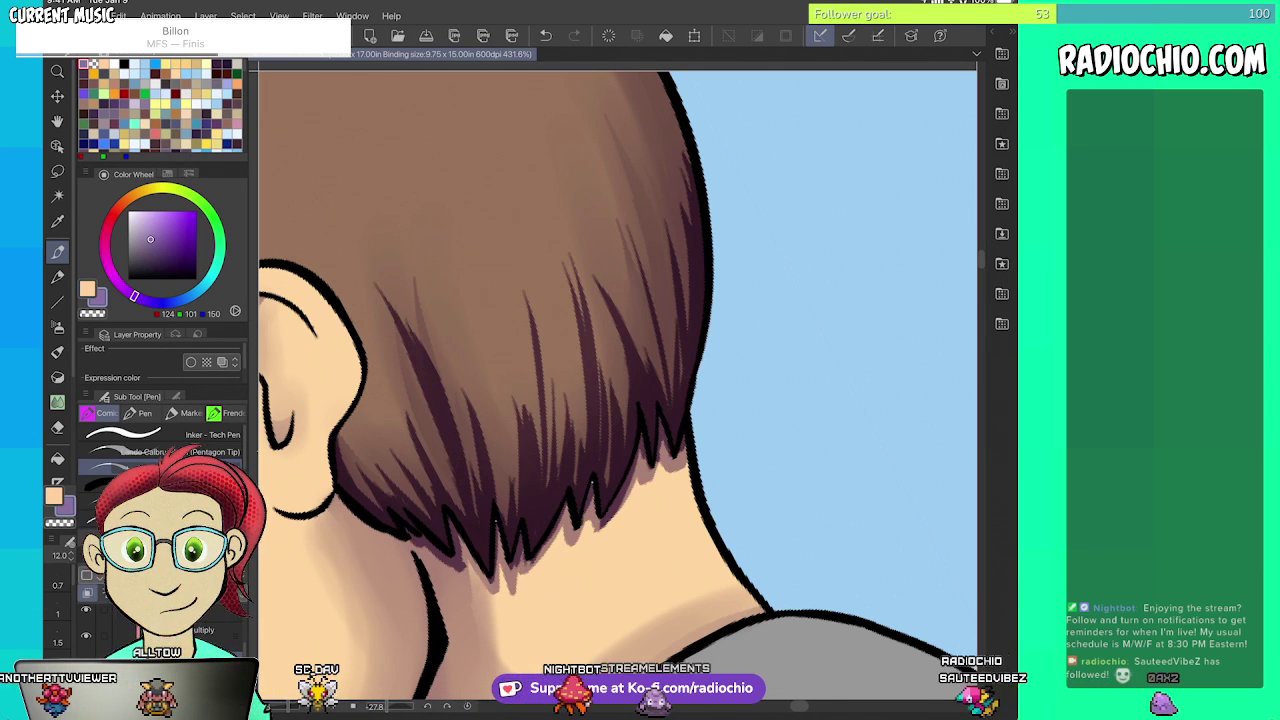
left_click_drag(592, 482, 508, 550)
left_click_drag(408, 476, 510, 348)
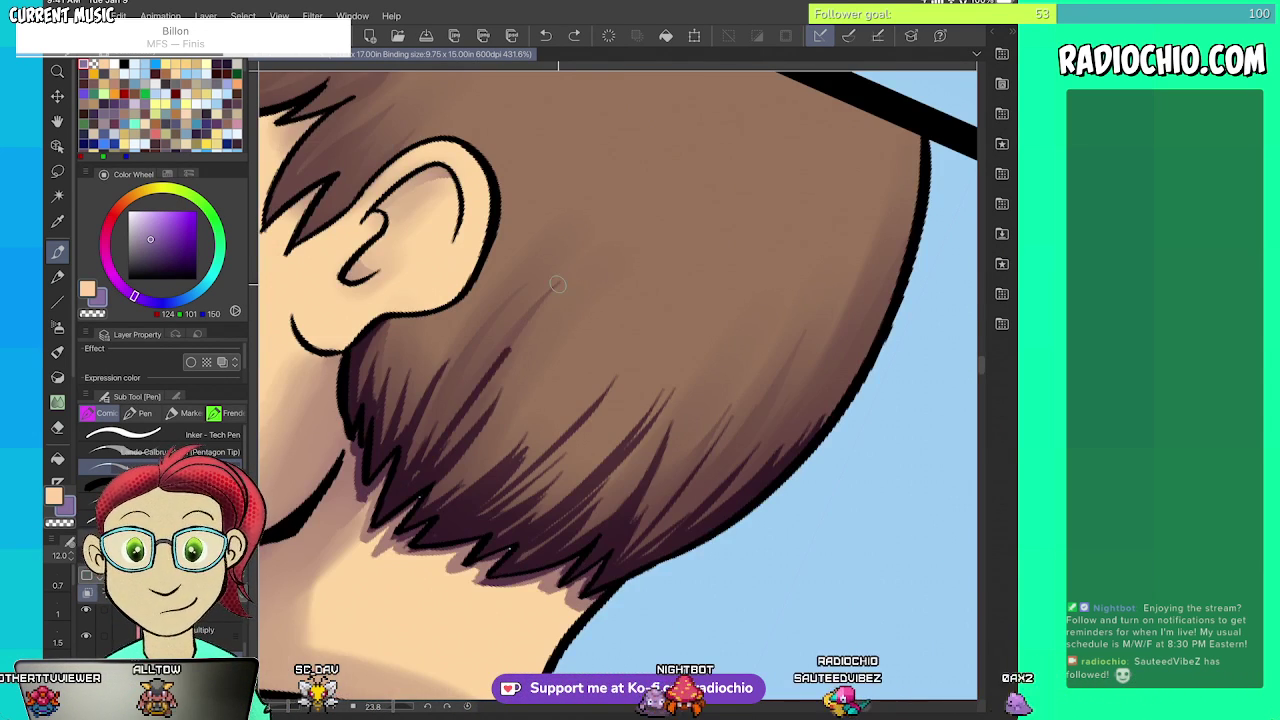
mouse_move(434, 438)
left_mouse_down()
mouse_move(560, 284)
mouse_move(500, 322)
left_mouse_up()
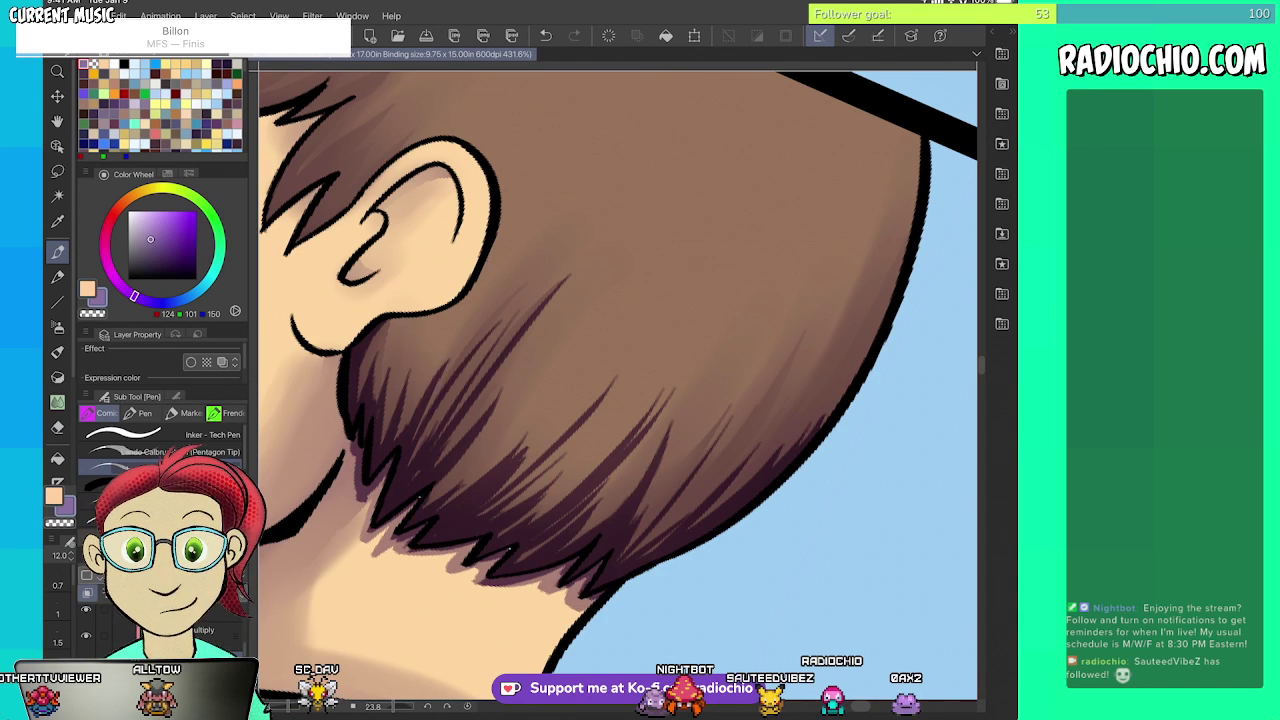
- Shade the inner folds of the man's ear and paint dark strands on the sideburn locks in front of it
left_click_drag(412, 235, 693, 320)
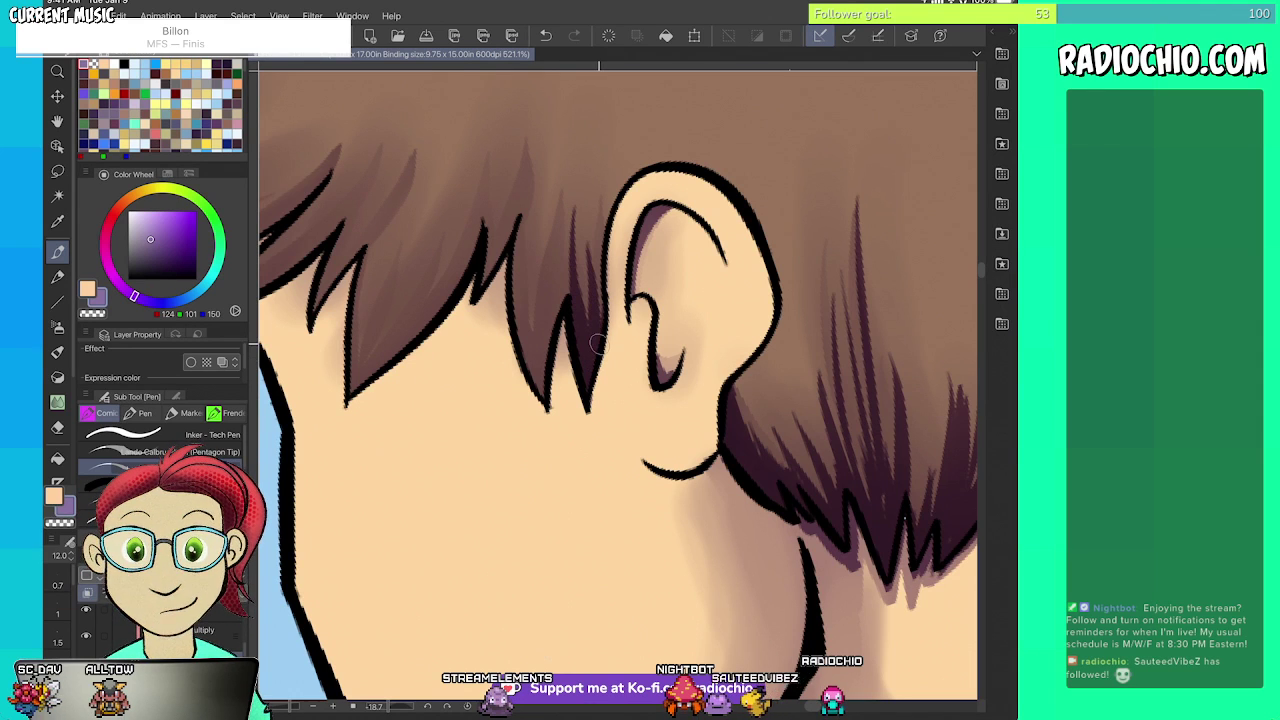
left_click_drag(537, 378, 515, 251)
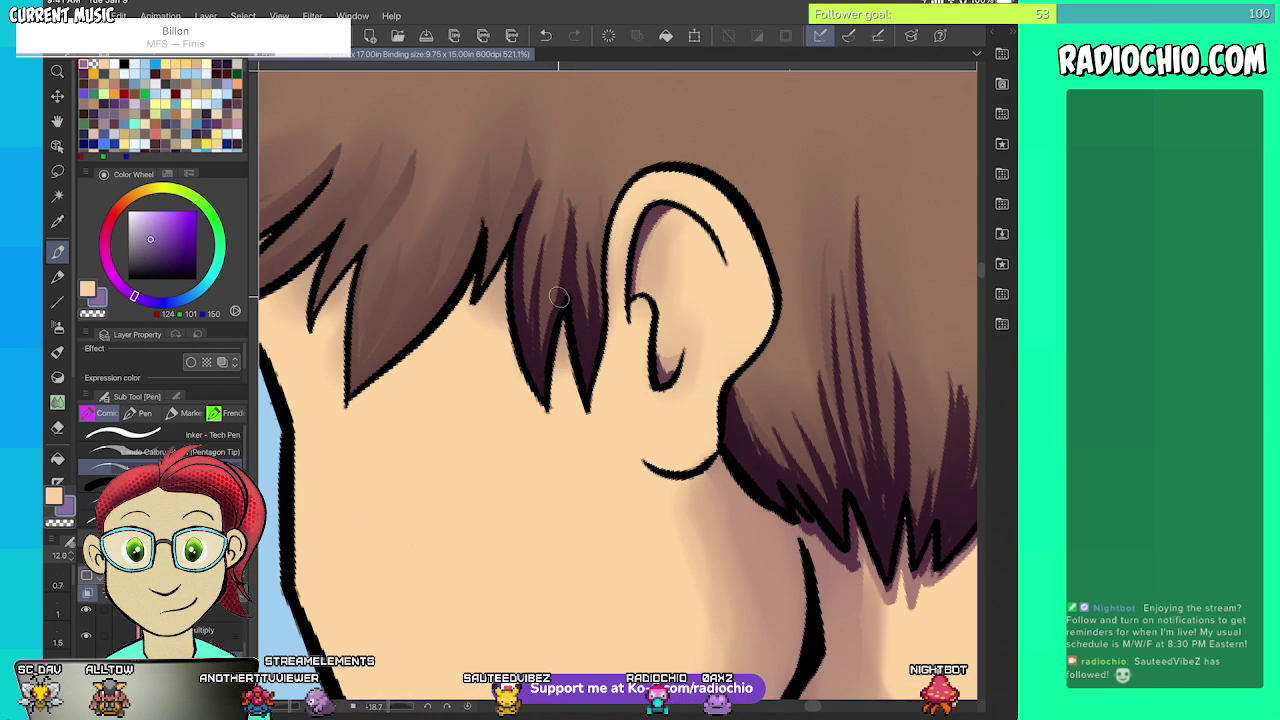
scroll(618, 385, "up", 2)
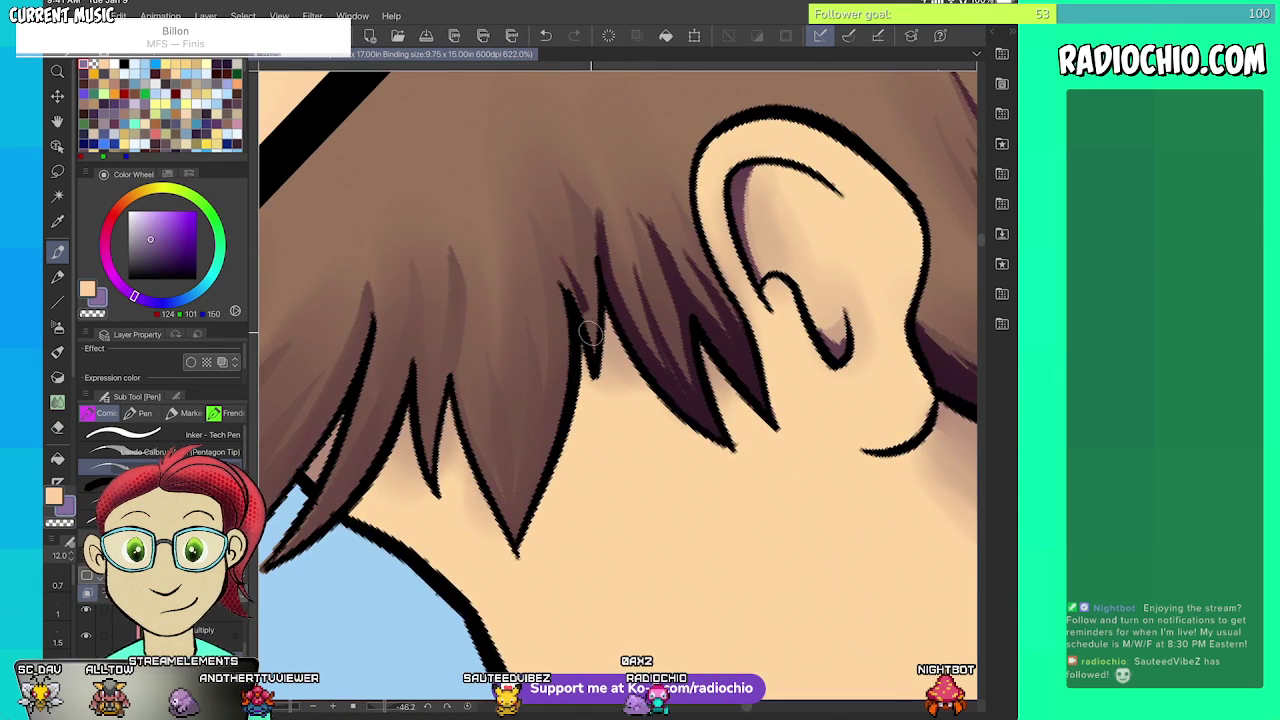
left_click_drag(571, 242, 588, 293)
left_click_drag(542, 178, 591, 350)
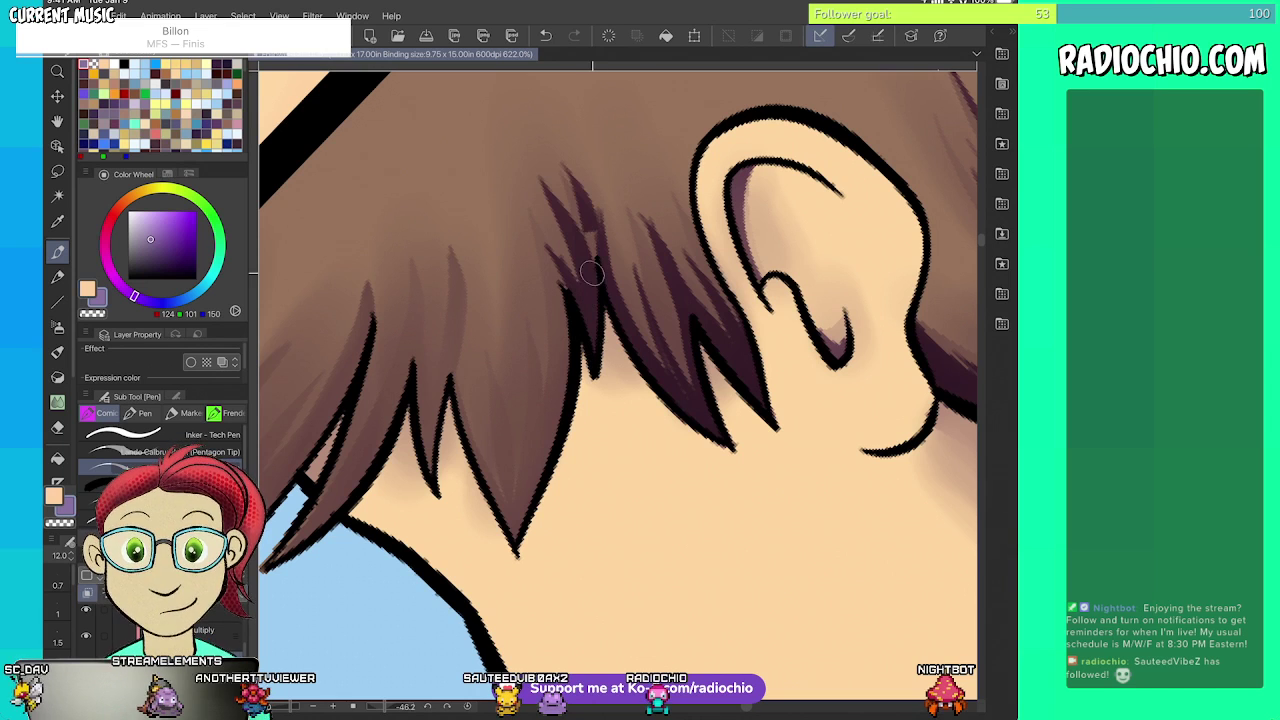
- Paint dark tapering strands down the large pointed fringe lock at the man's temple and the small lock beside it
left_click_drag(531, 227, 560, 404)
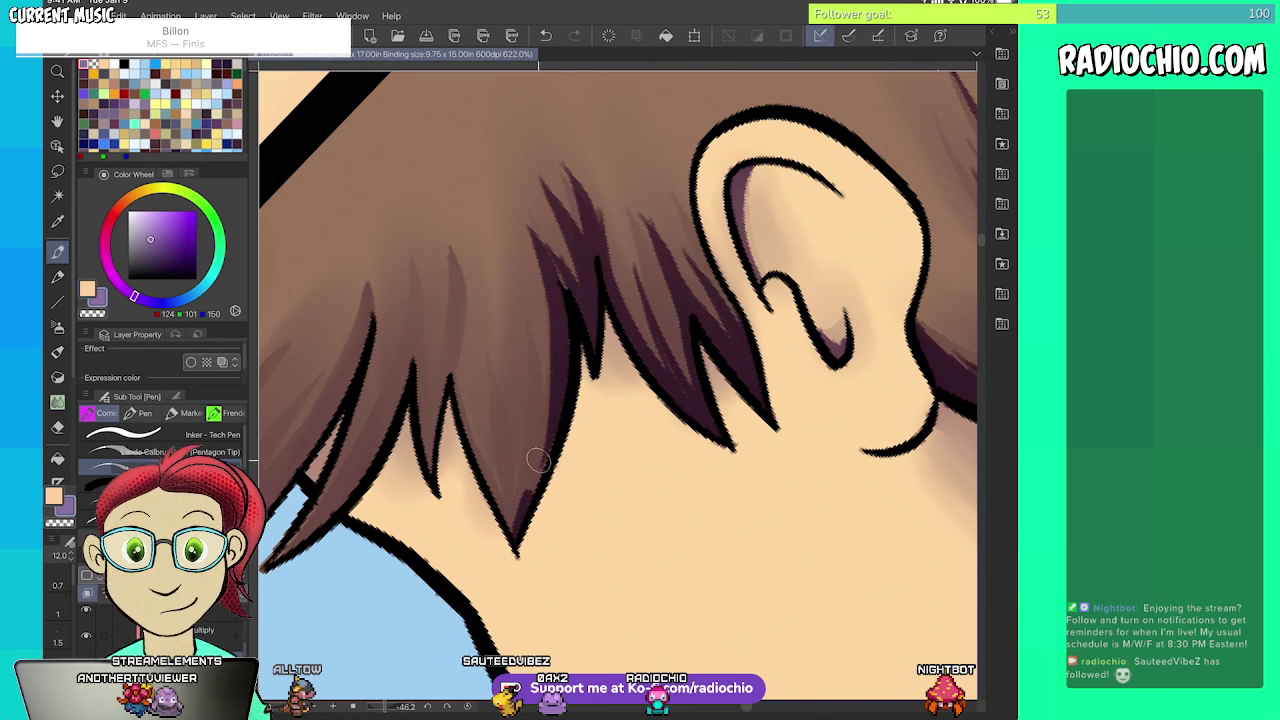
left_click_drag(546, 326, 528, 490)
left_click_drag(514, 258, 543, 396)
left_click_drag(494, 345, 520, 502)
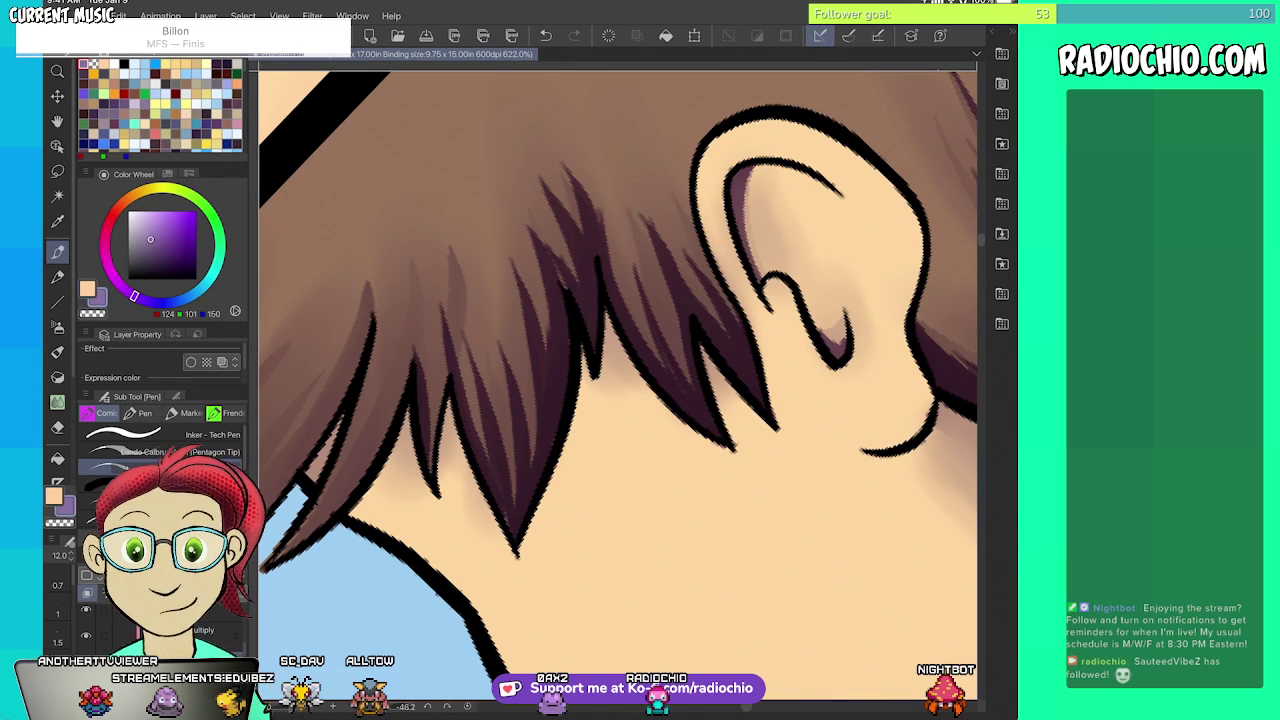
- Shade the narrow fringe locks overlapping the man's forehead outline with dark strands
left_click_drag(526, 440, 710, 336)
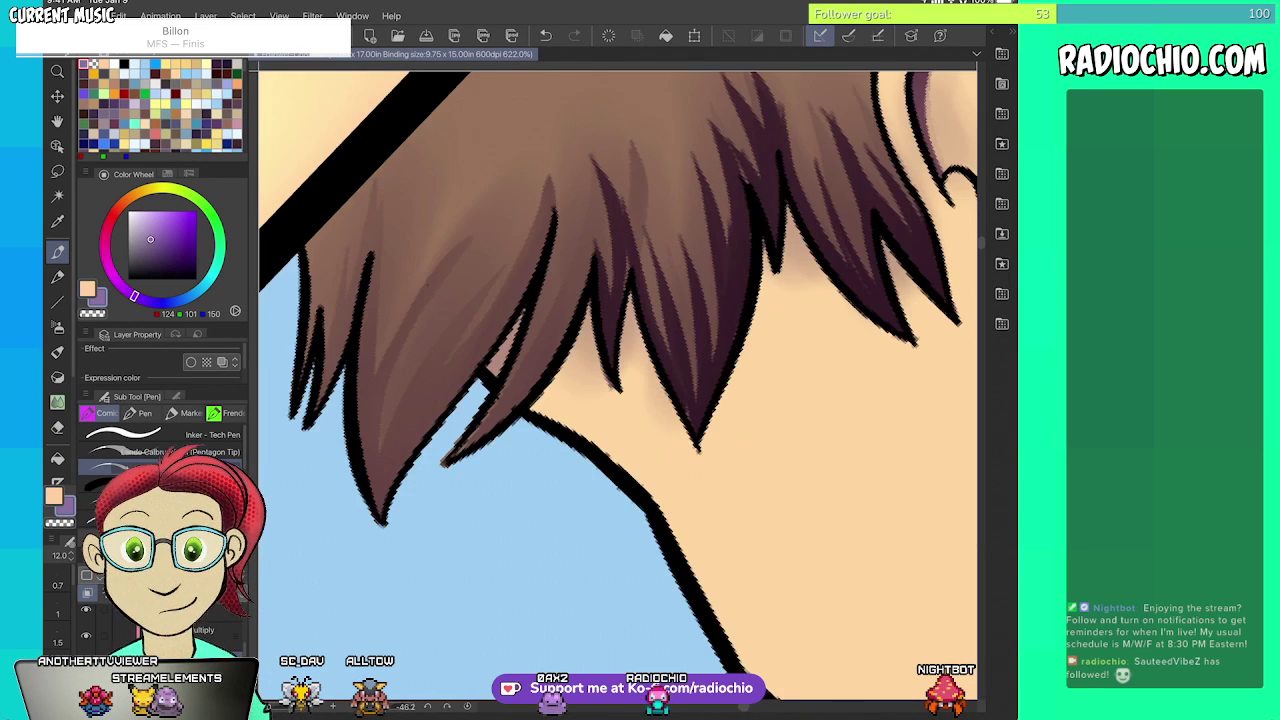
left_click_drag(572, 262, 548, 338)
mouse_move(572, 195)
left_mouse_down()
mouse_move(562, 317)
mouse_move(506, 424)
left_mouse_up()
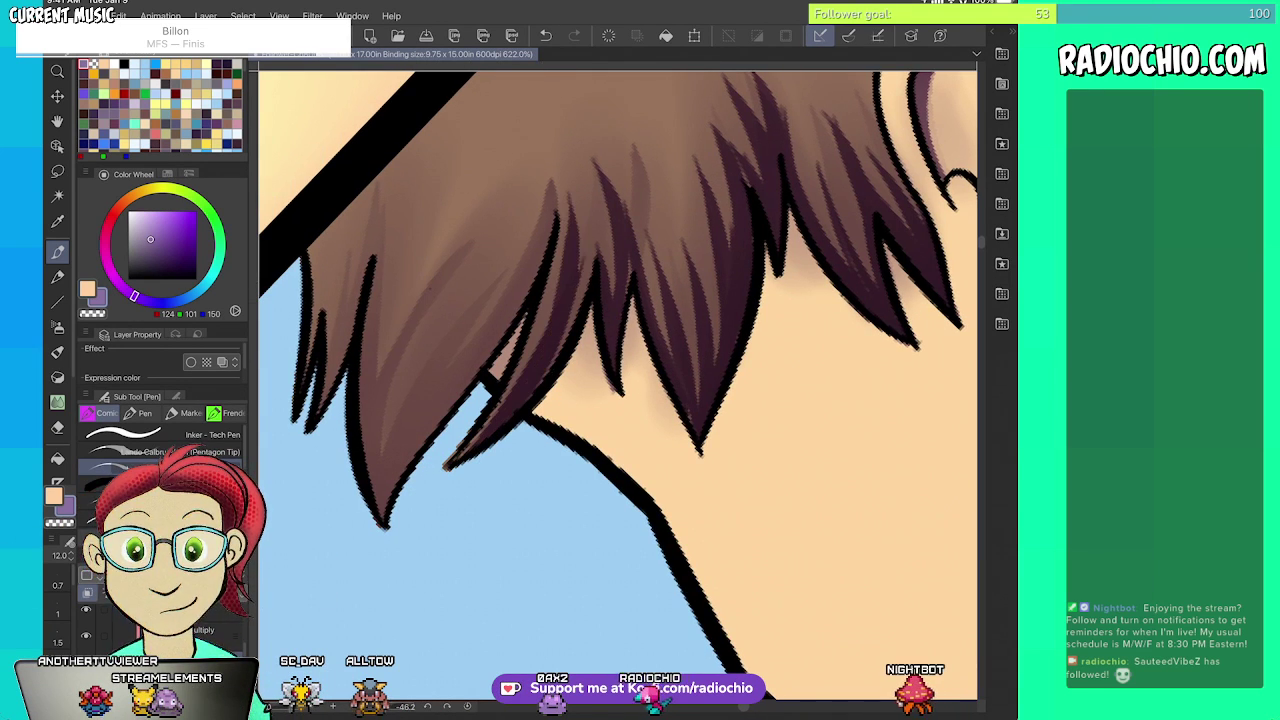
left_click_drag(570, 168, 587, 325)
- Paint dark strands from the tip up into the large front fringe lock that hangs past the forehead
mouse_move(387, 515)
left_mouse_down()
mouse_move(544, 232)
mouse_move(454, 386)
left_mouse_up()
left_click_drag(488, 316, 386, 480)
left_click_drag(475, 286, 384, 490)
left_click_drag(437, 276, 378, 464)
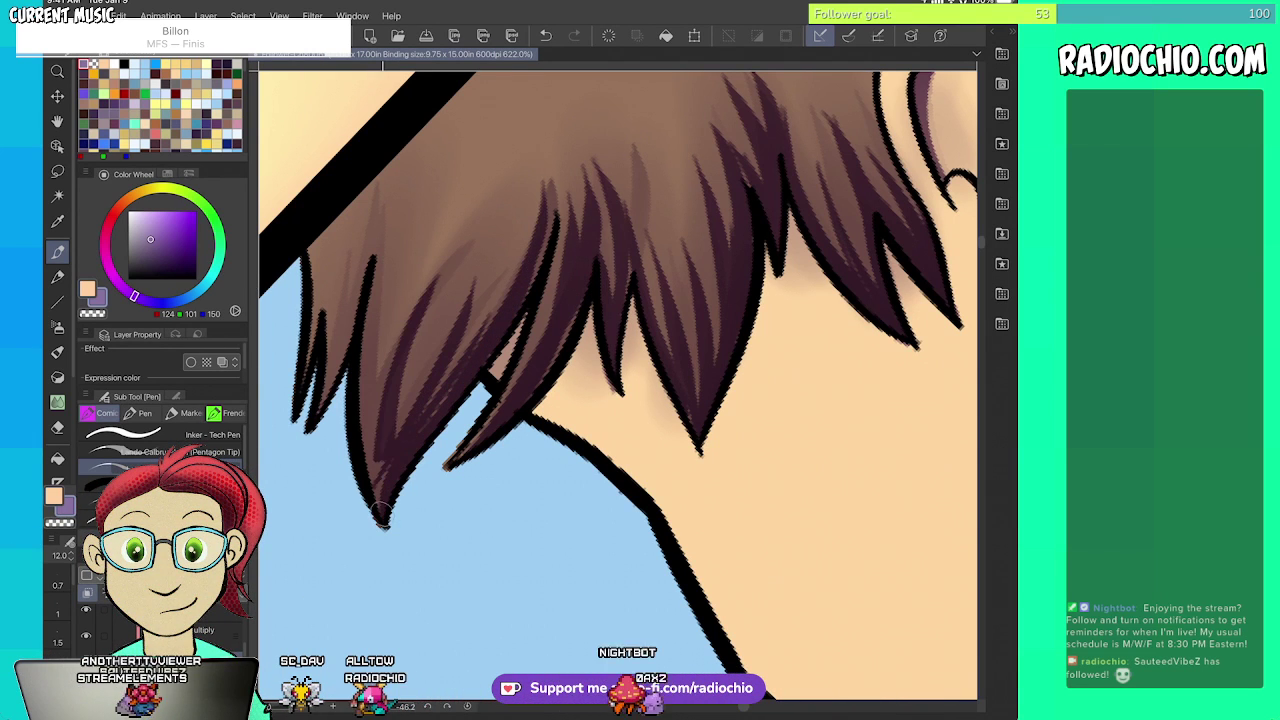
left_click_drag(362, 342, 381, 511)
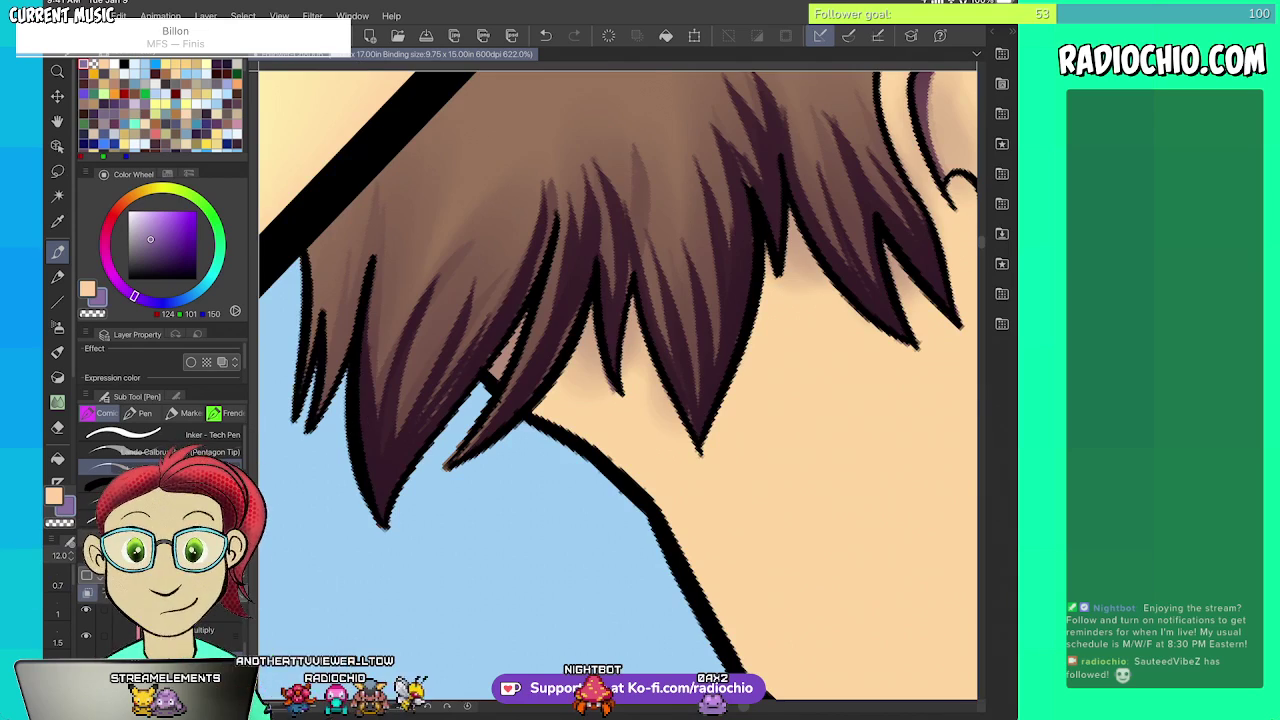
- Darken the crease on the gray sleeve nearest the woman and add a cast shadow on the arm along its cuff
scroll(618, 385, "down", 8)
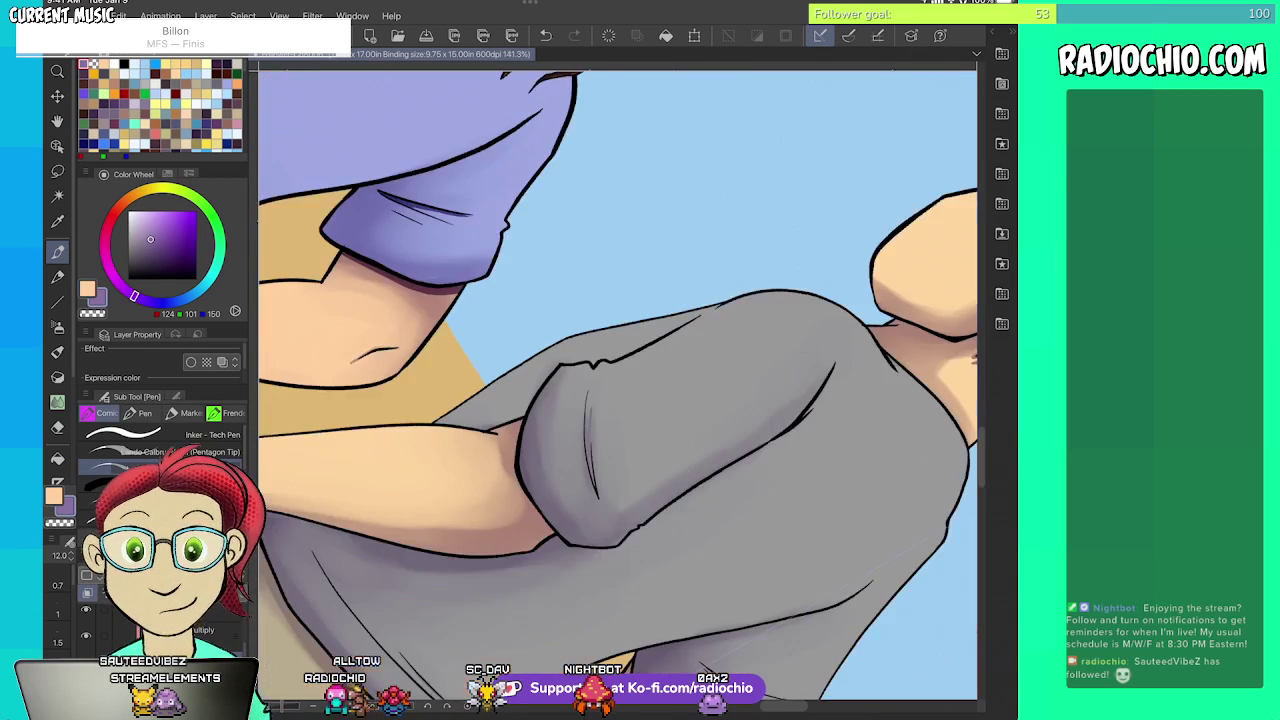
scroll(626, 468, "up", 6)
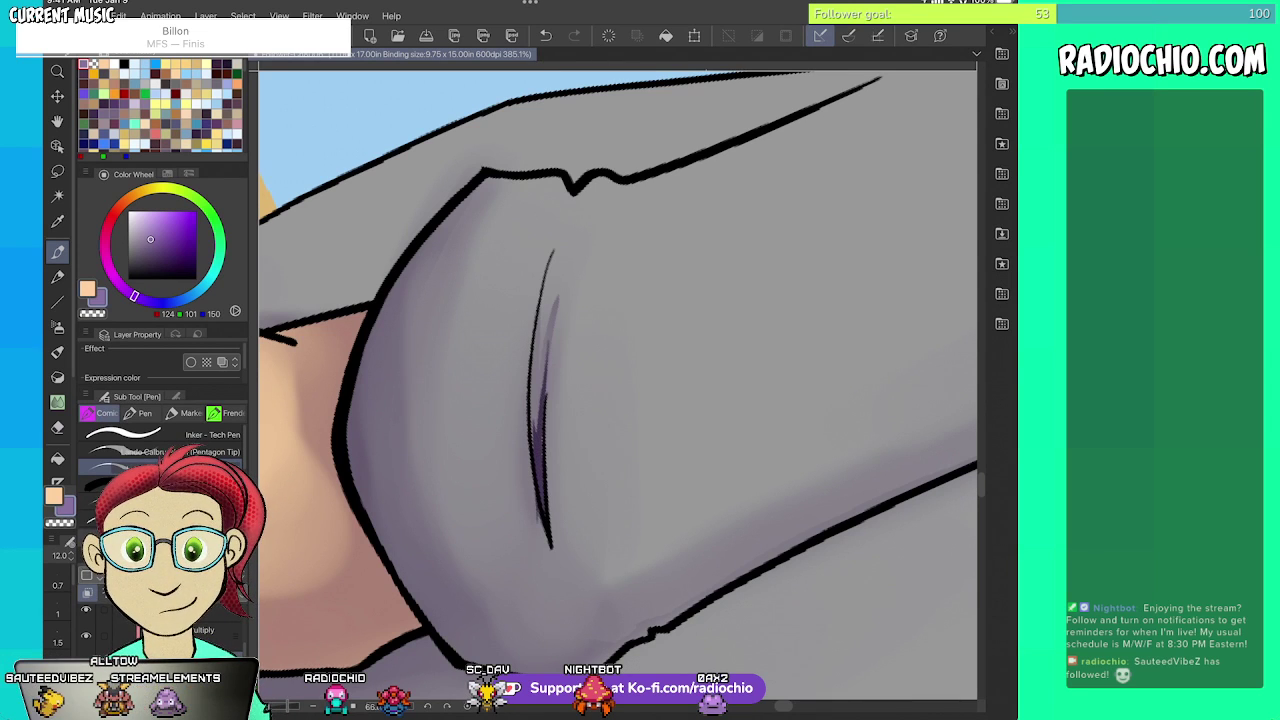
left_click_drag(552, 400, 600, 325)
key("ctrl+z")
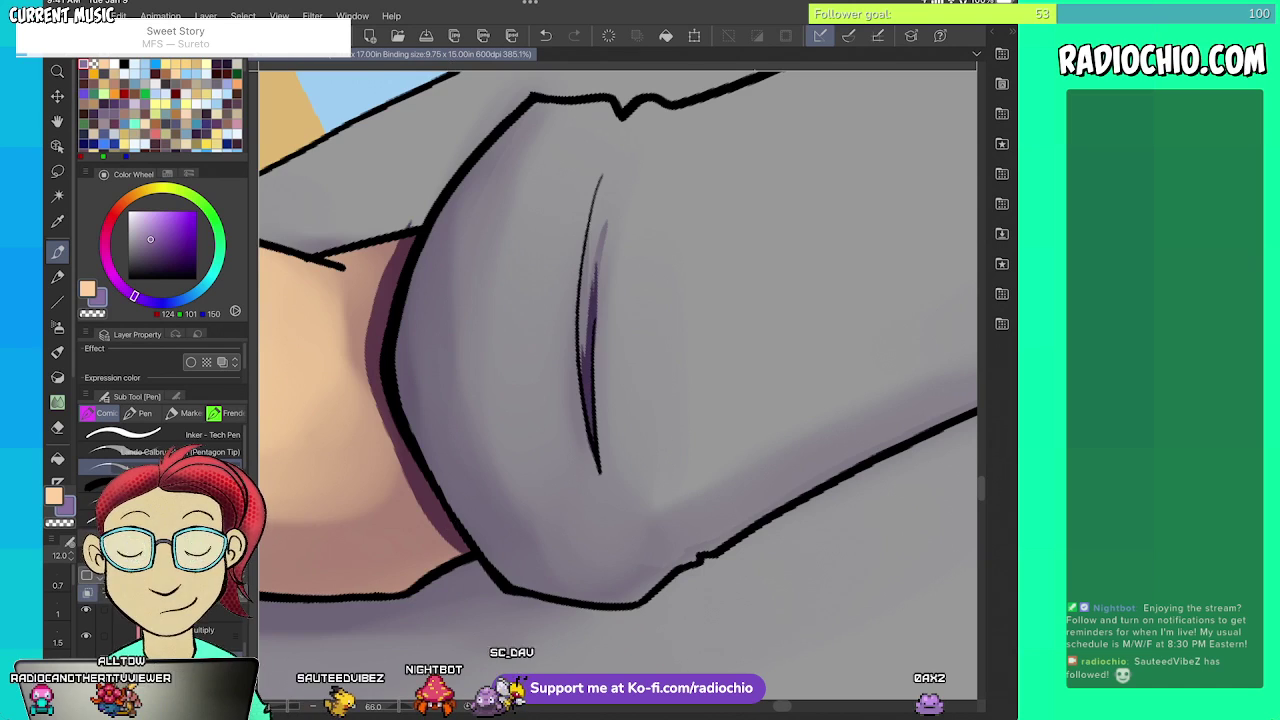
scroll(617, 390, "down", 5)
scroll(617, 390, "up", 5)
key("i")
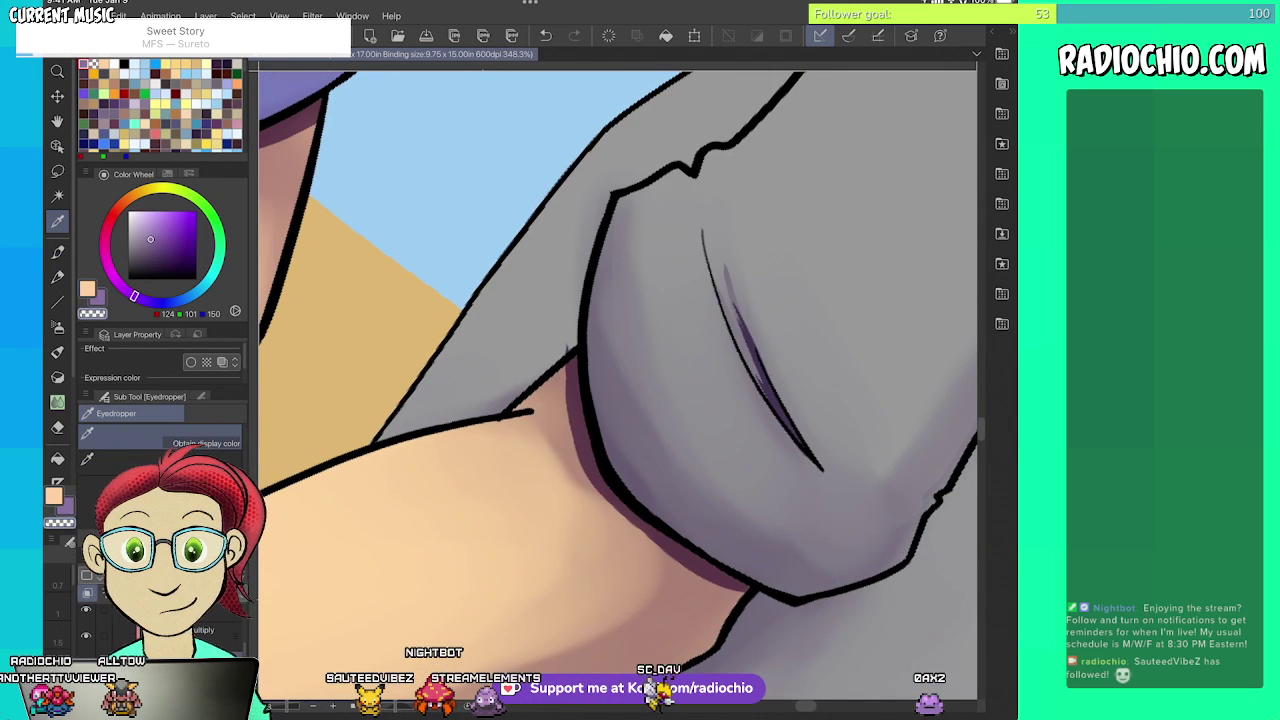
key("p")
key("x")
key("i")
key("x")
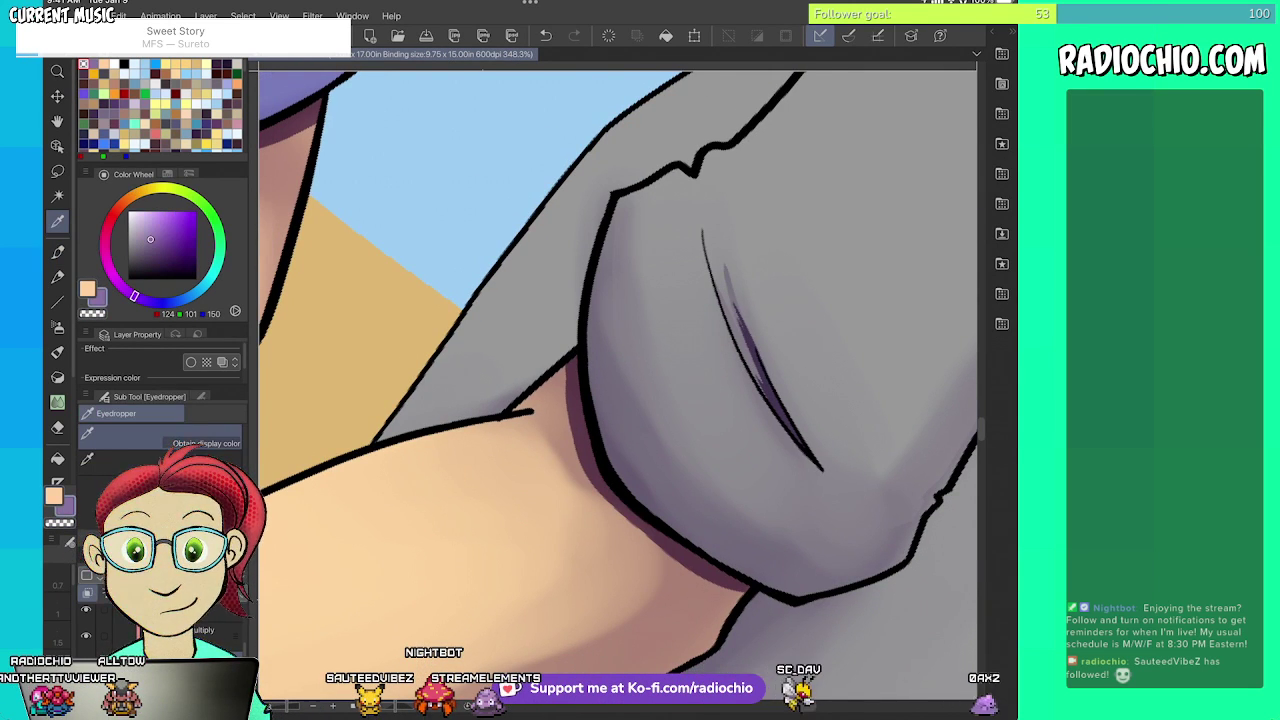
key("p")
- Shade the crease on the gray sleeve nearest the van and add a cast shadow on the arm along its cuff
scroll(617, 390, "down", 5)
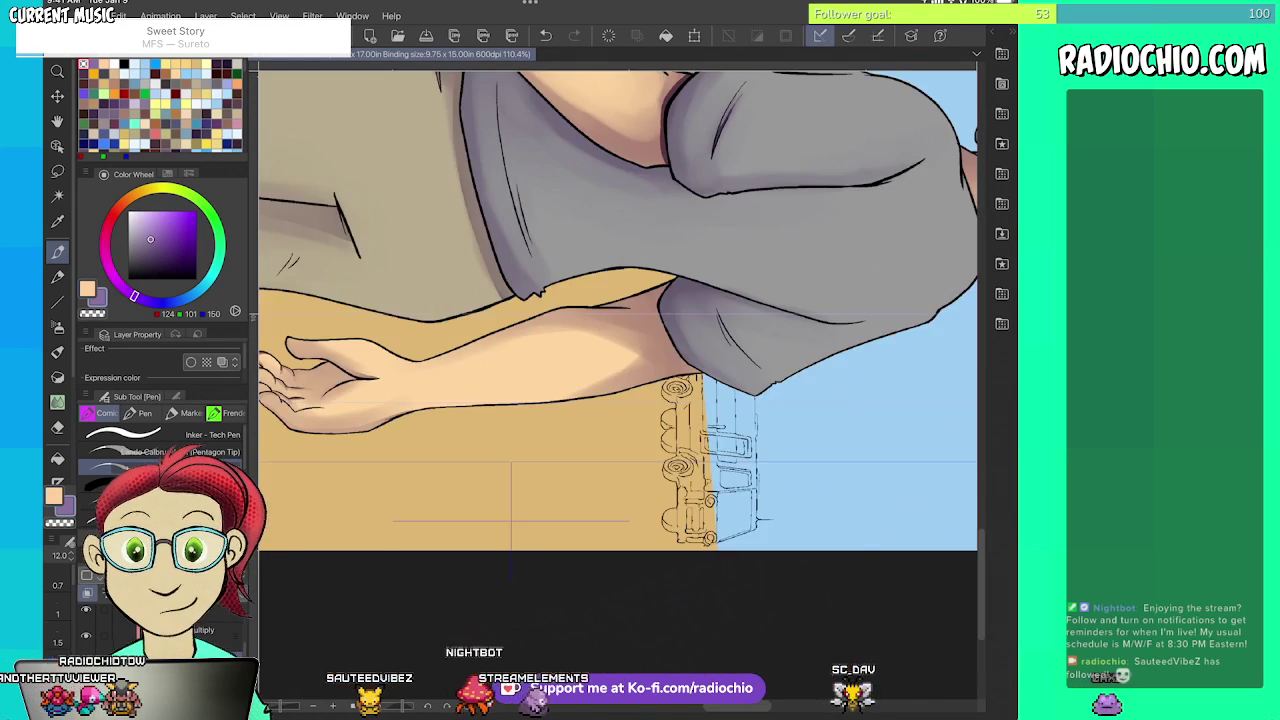
scroll(617, 310, "up", 5)
left_click_drag(514, 349, 551, 308)
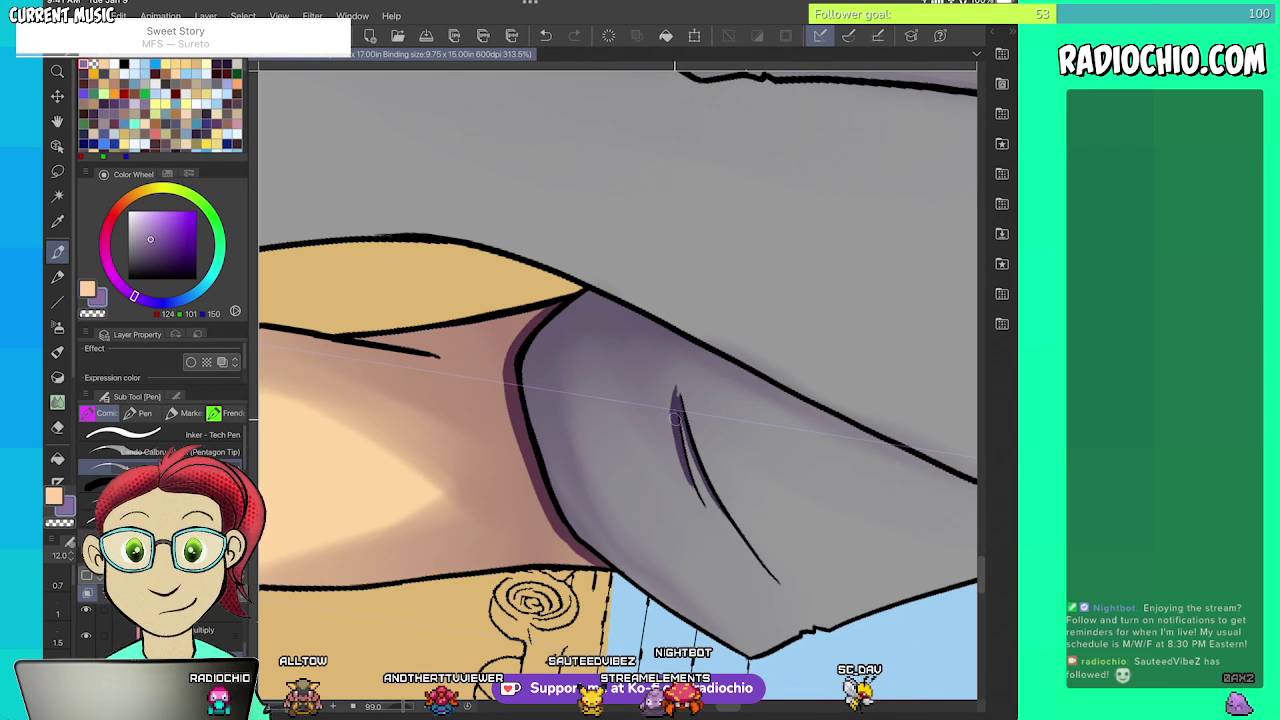
- Add thin dark shadows along the fabric creases at both knees of the man's khaki trousers
scroll(618, 385, "down", 5)
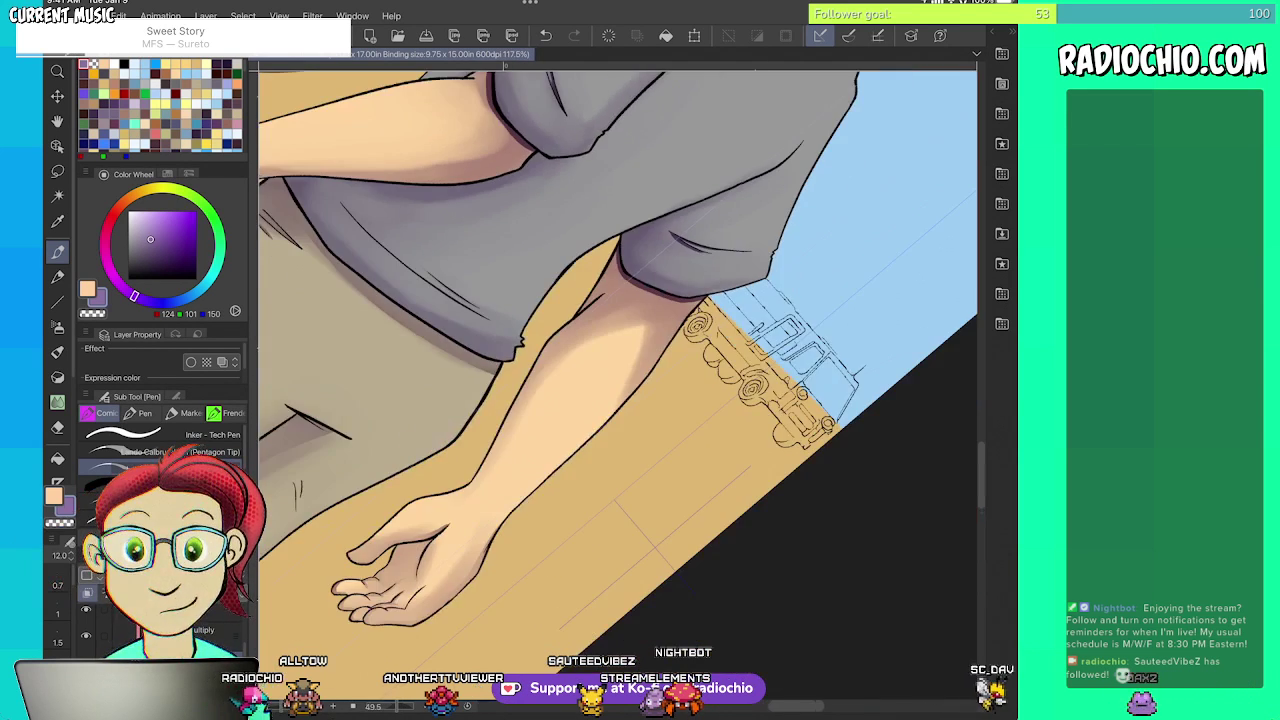
scroll(618, 385, "up", 5)
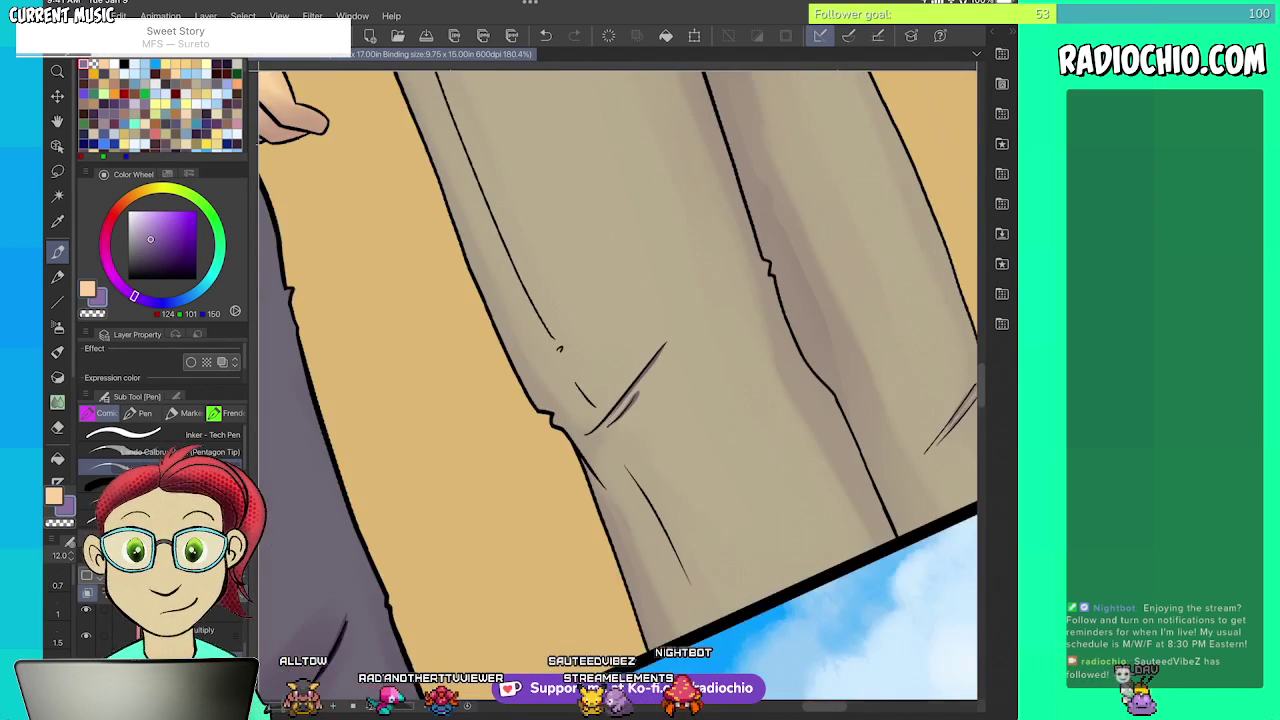
left_click_drag(672, 345, 608, 426)
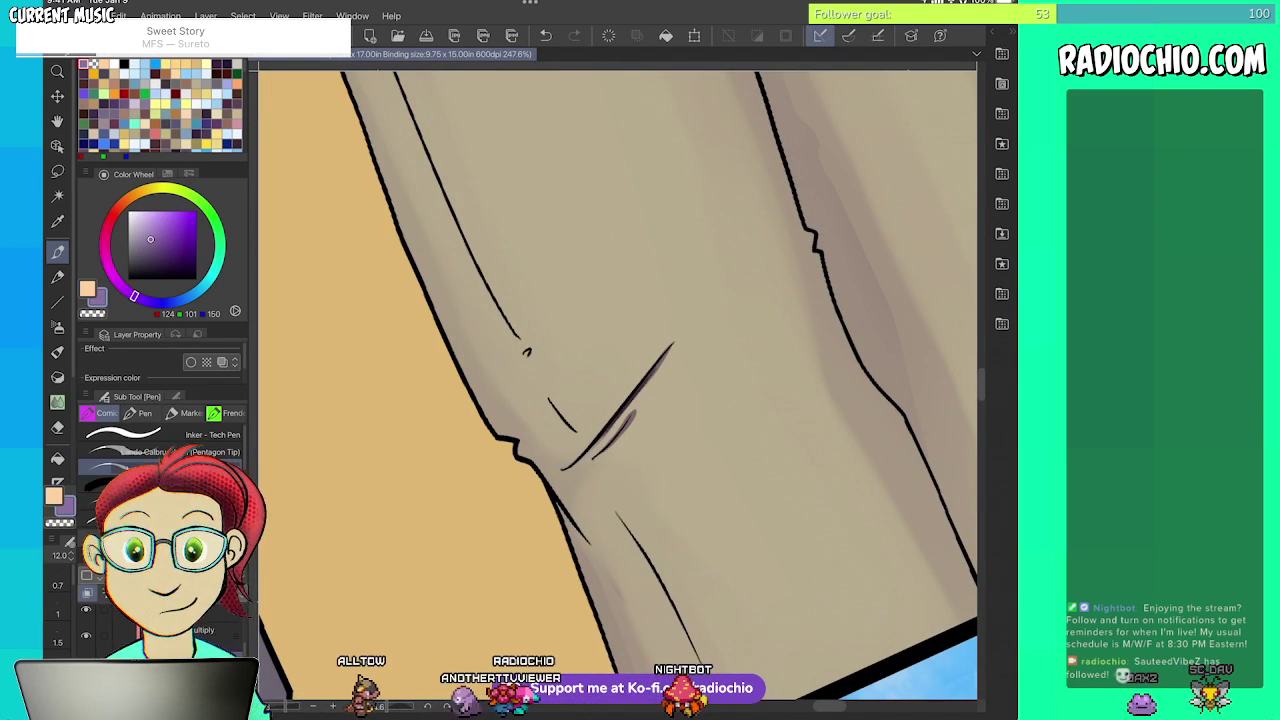
scroll(618, 385, "down", 4)
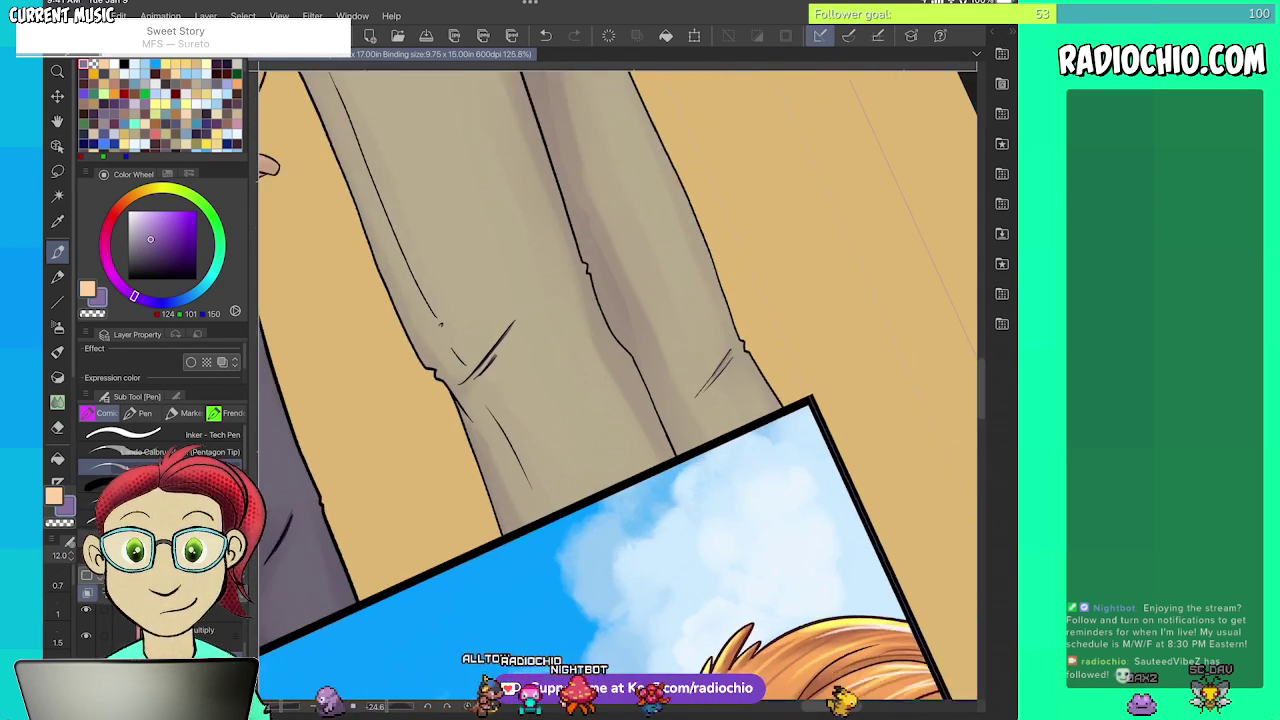
scroll(618, 385, "up", 5)
left_click_drag(643, 414, 582, 504)
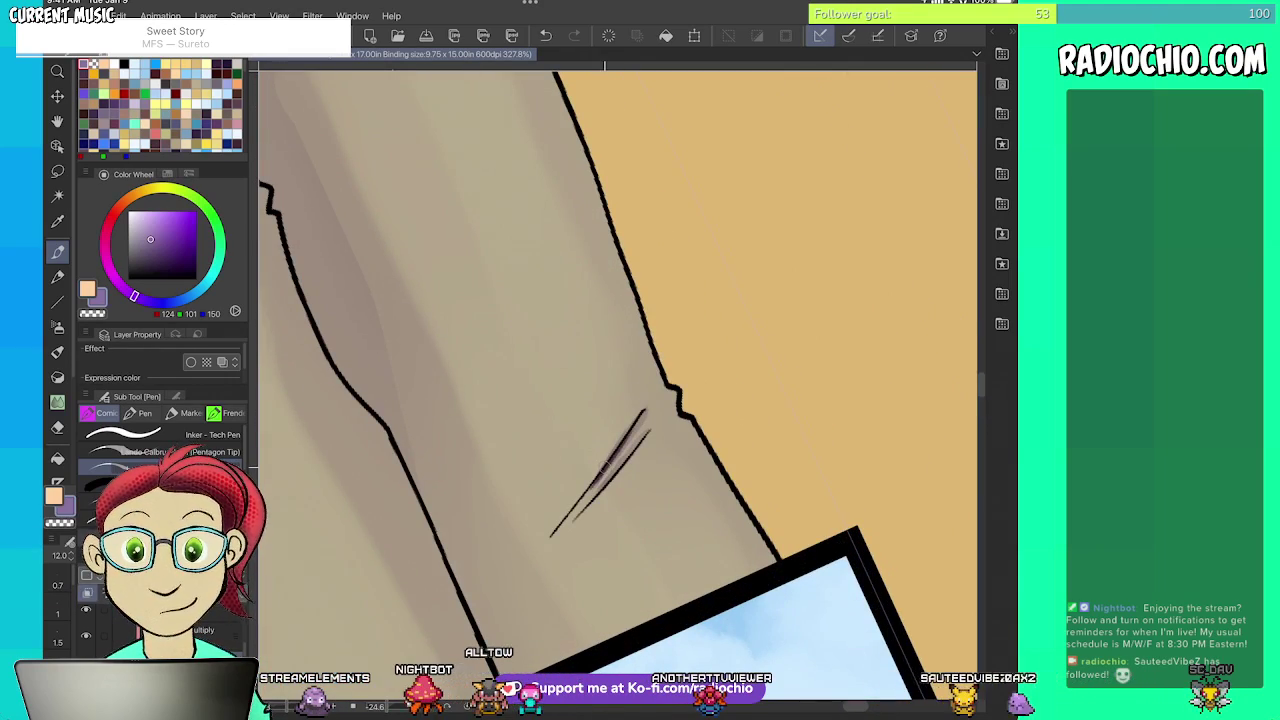
- Set the new layer's blending mode to Glow dodge and choose the brush with the pale yellow desert highlight swatch
scroll(604, 468, "down", 6)
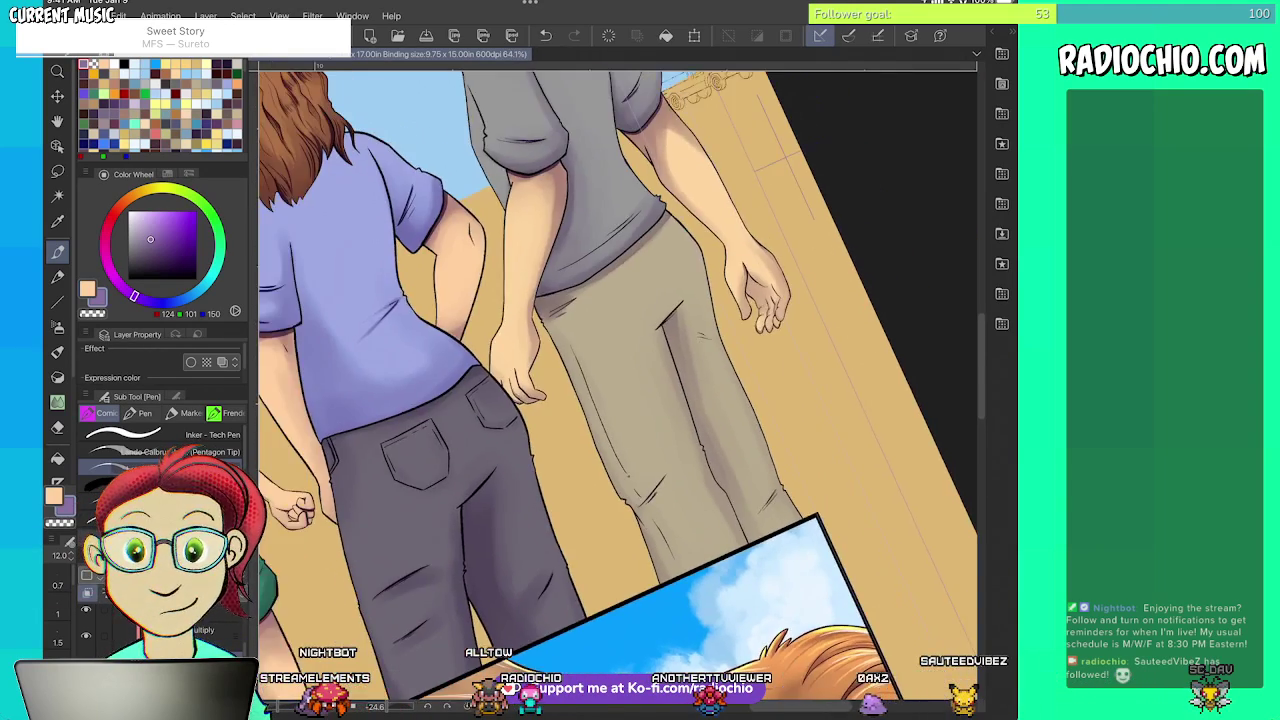
scroll(618, 385, "down", 4)
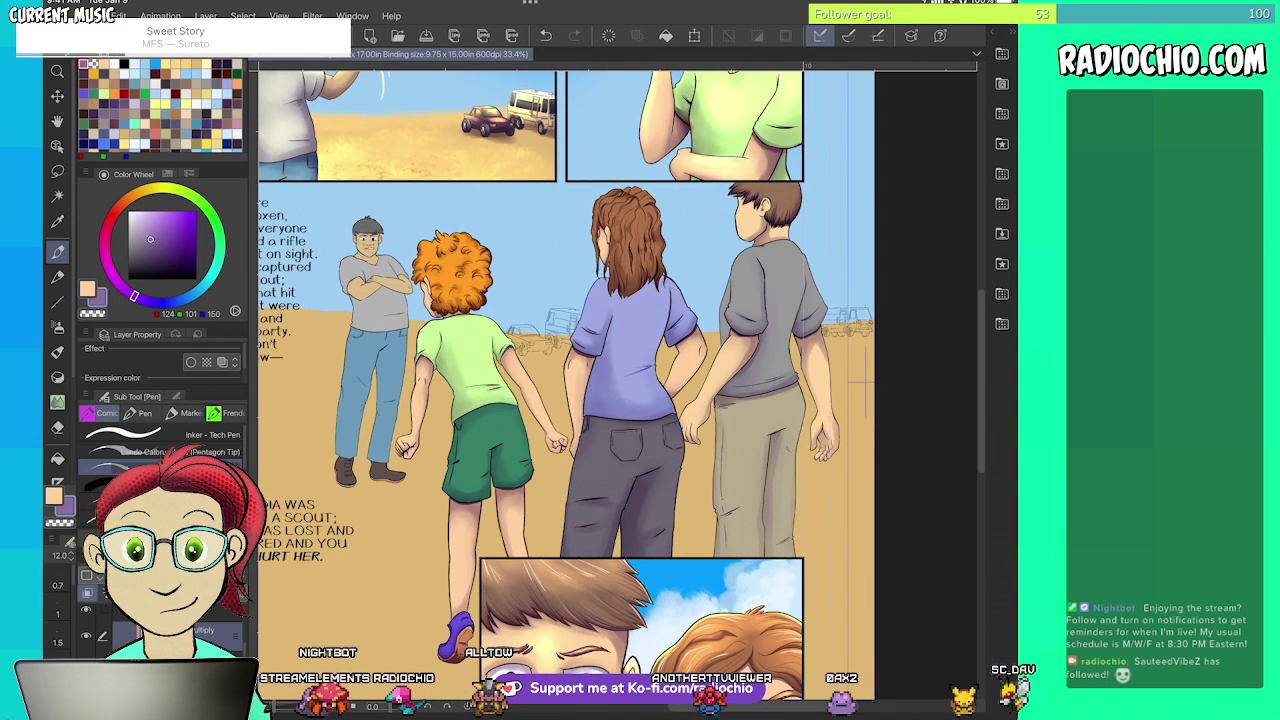
left_click(135, 576)
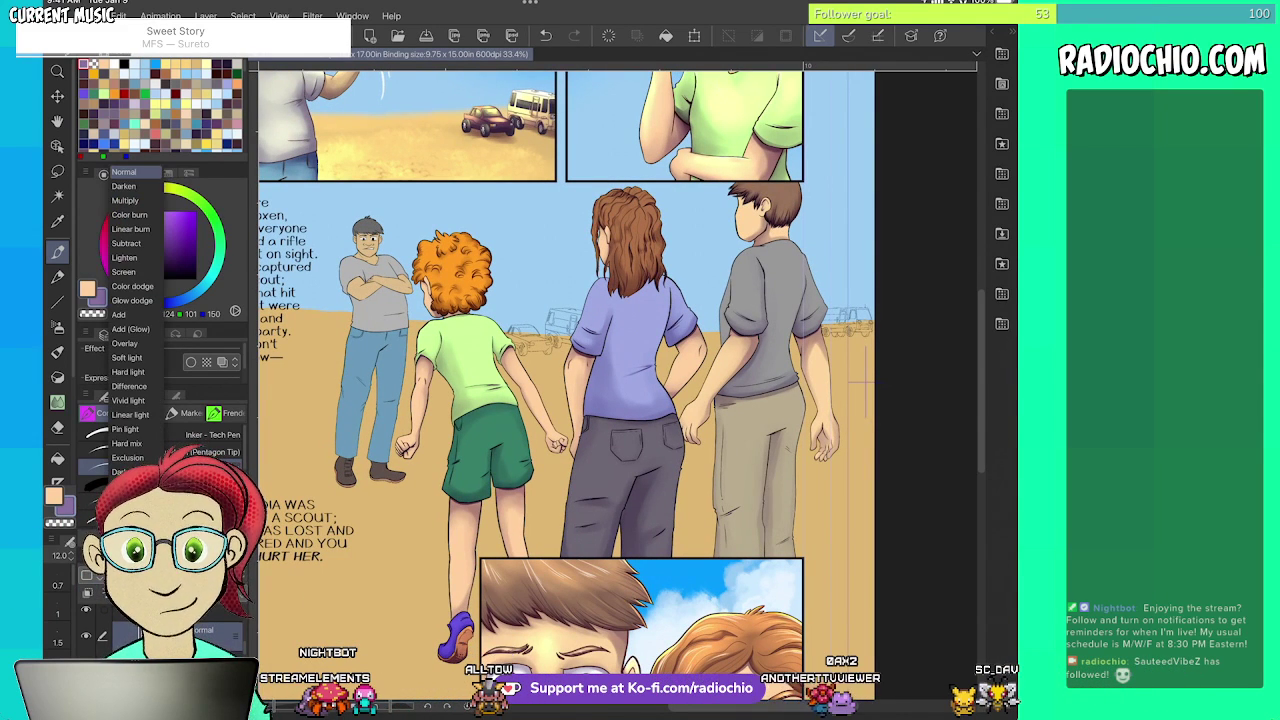
left_click(132, 301)
key("c")
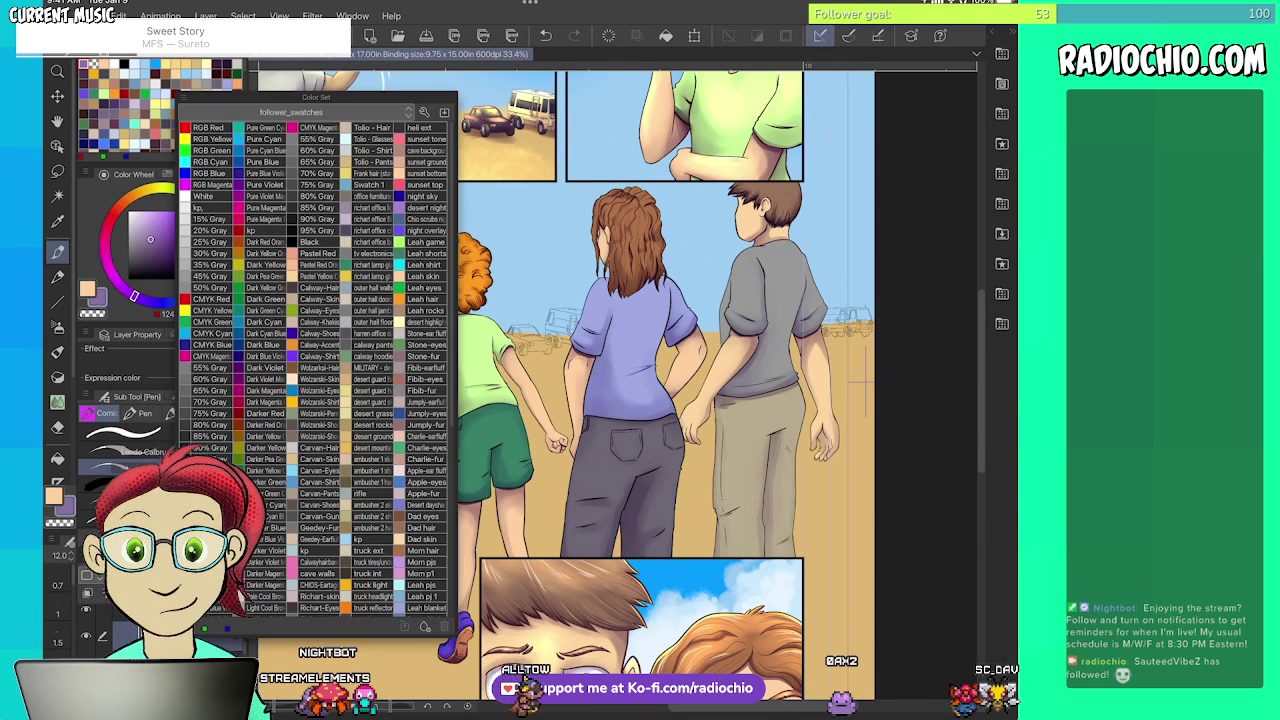
left_click(424, 322)
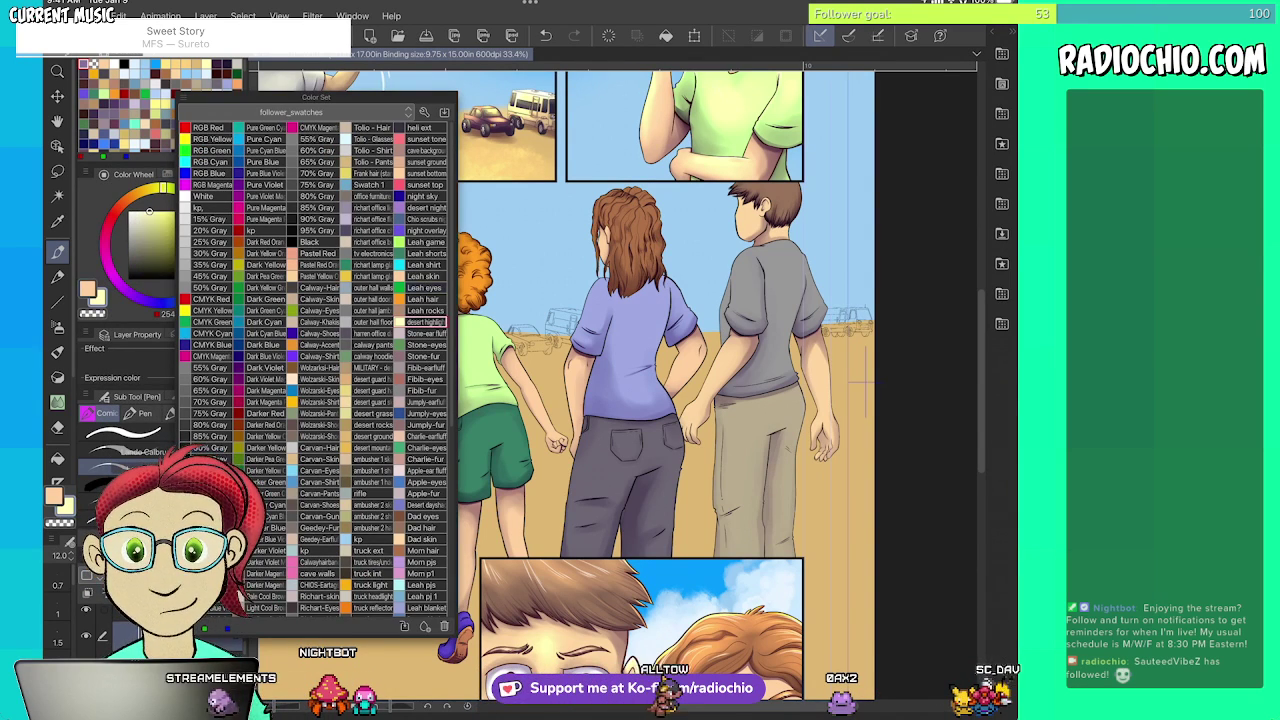
key("c")
key("b")
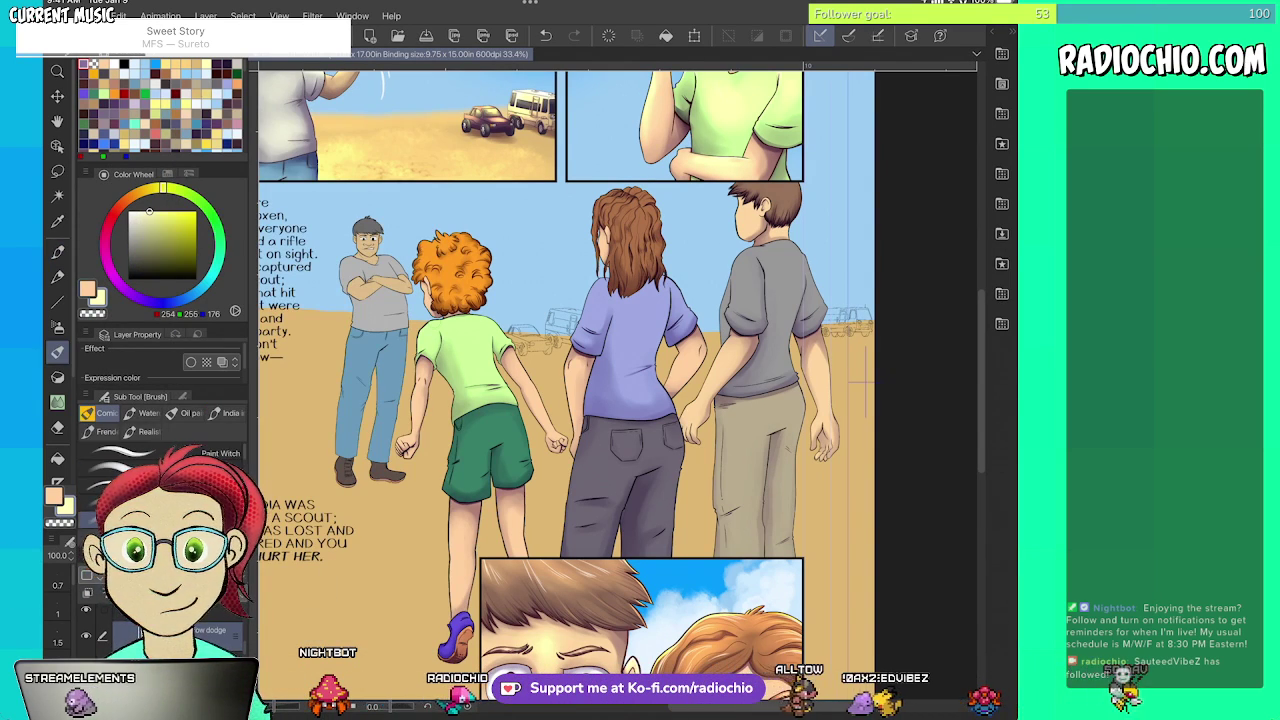
- Enlarge the brush to size 700
key("bracketright")
key("bracketright")
key("bracketright")
key("bracketright")
key("bracketright")
key("bracketright")
key("bracketright")
key("bracketright")
key("bracketright")
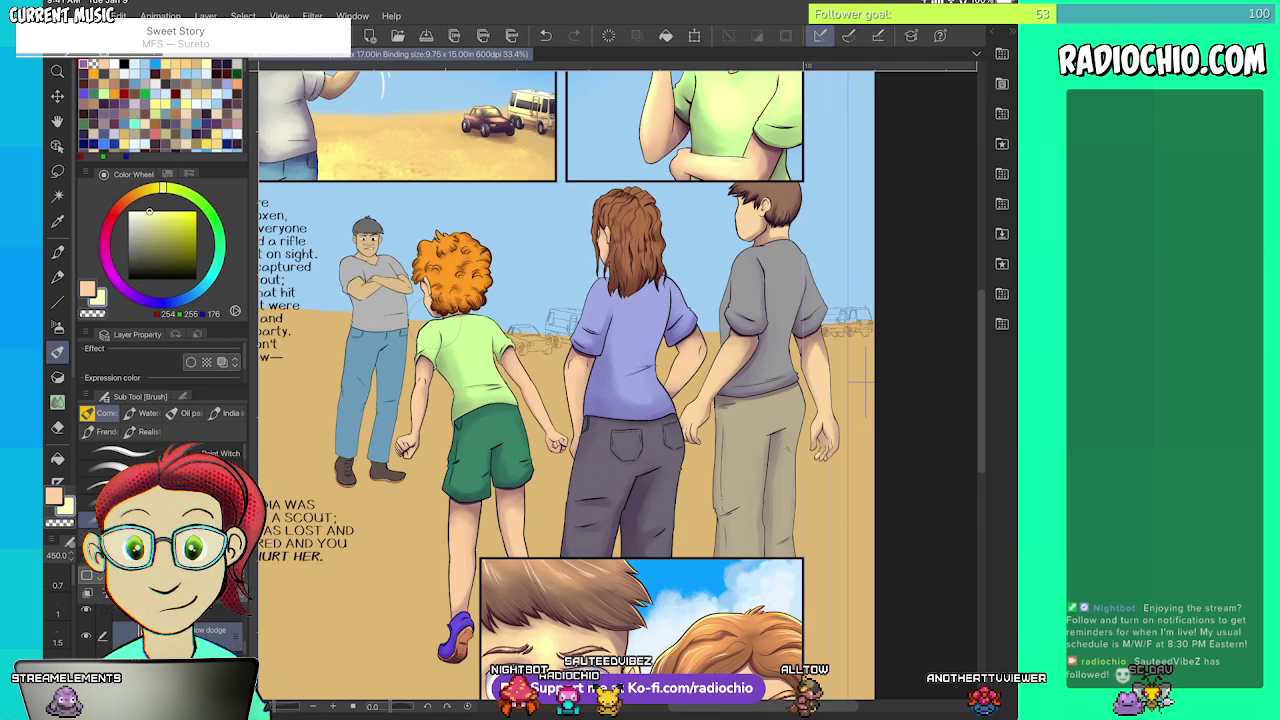
scroll(438, 316, "up", 3)
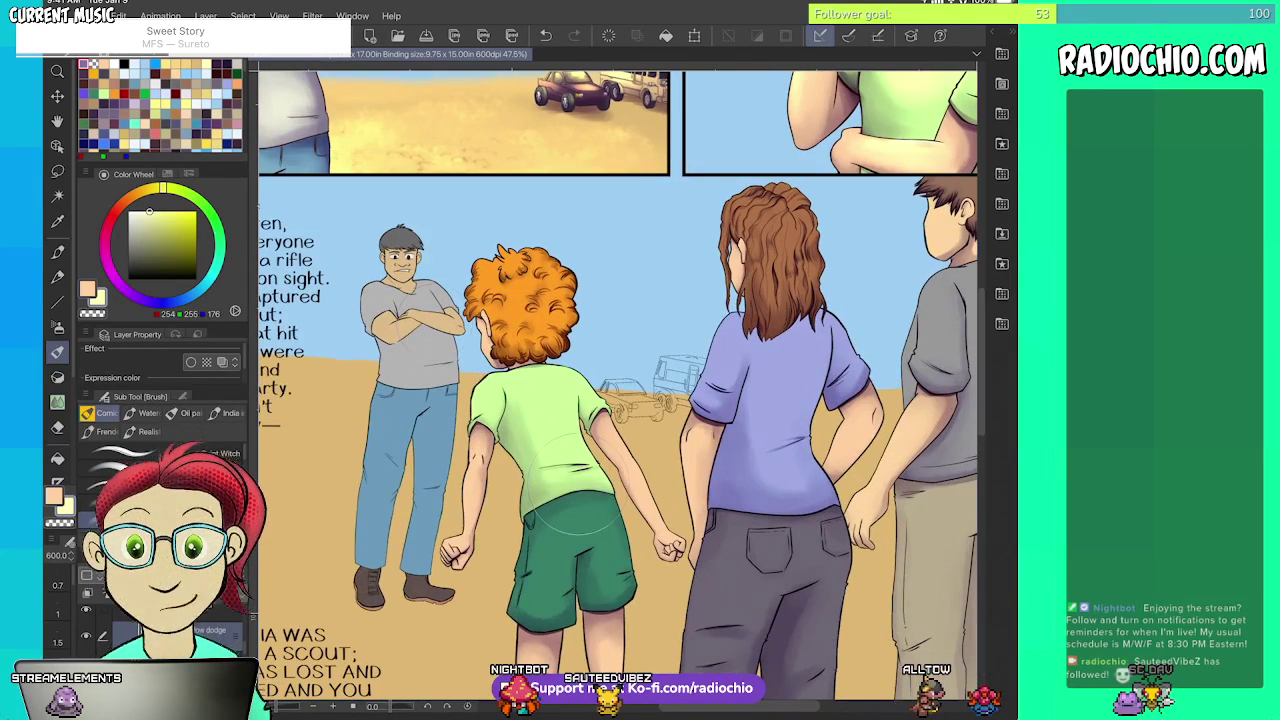
key("bracketright")
key("bracketright")
key("bracketright")
left_click_drag(462, 230, 471, 230)
key("ctrl+z")
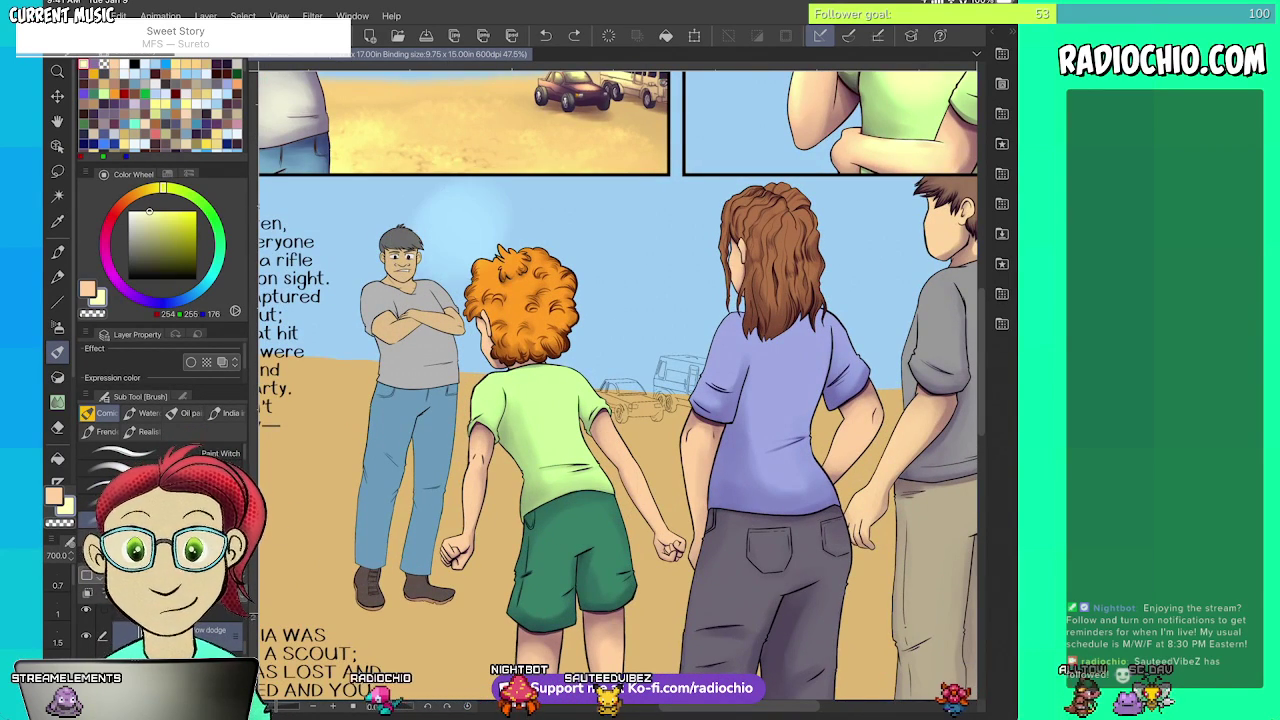
key("ctrl+z")
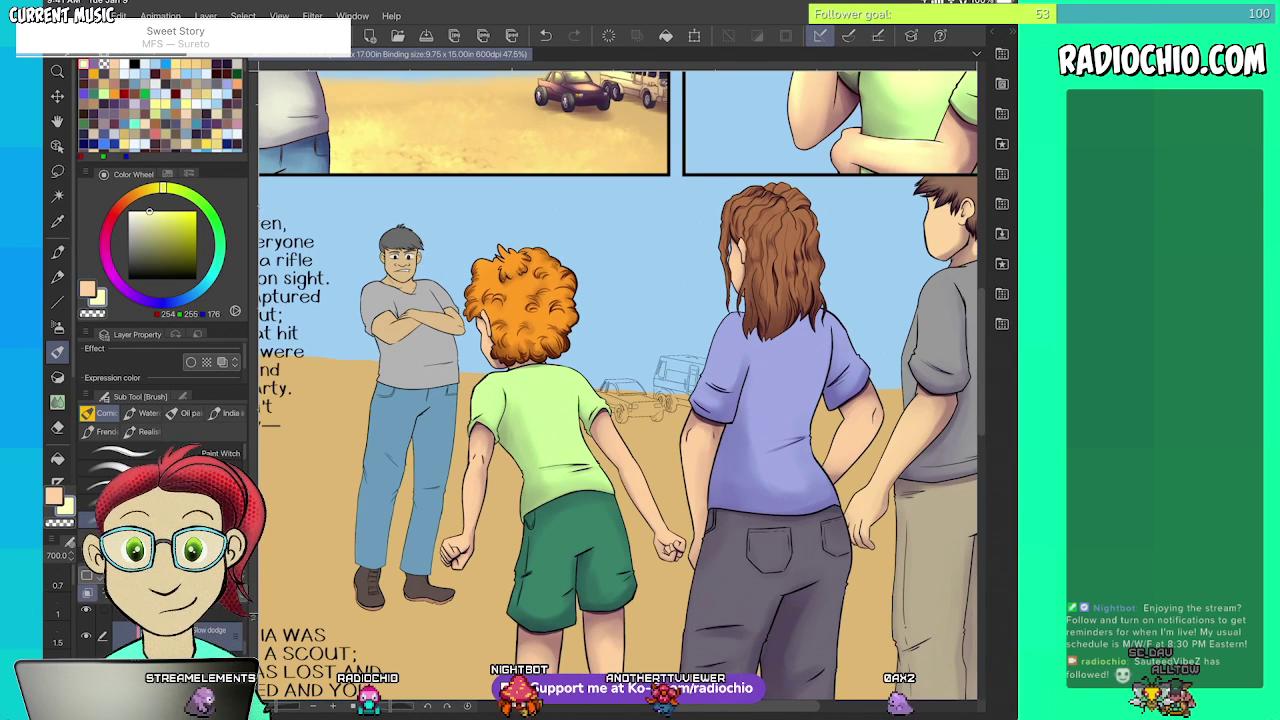
- Clip the glow layer to the one below, brush soft highlights over the curly-haired figure's hair, arms and shirt, and undo the last stroke
mouse_move(464, 270)
left_mouse_down()
mouse_move(492, 238)
mouse_move(578, 268)
mouse_move(588, 300)
mouse_move(577, 266)
left_mouse_up()
left_click_drag(478, 402, 449, 549)
left_click_drag(598, 418, 632, 475)
left_click_drag(532, 422, 552, 462)
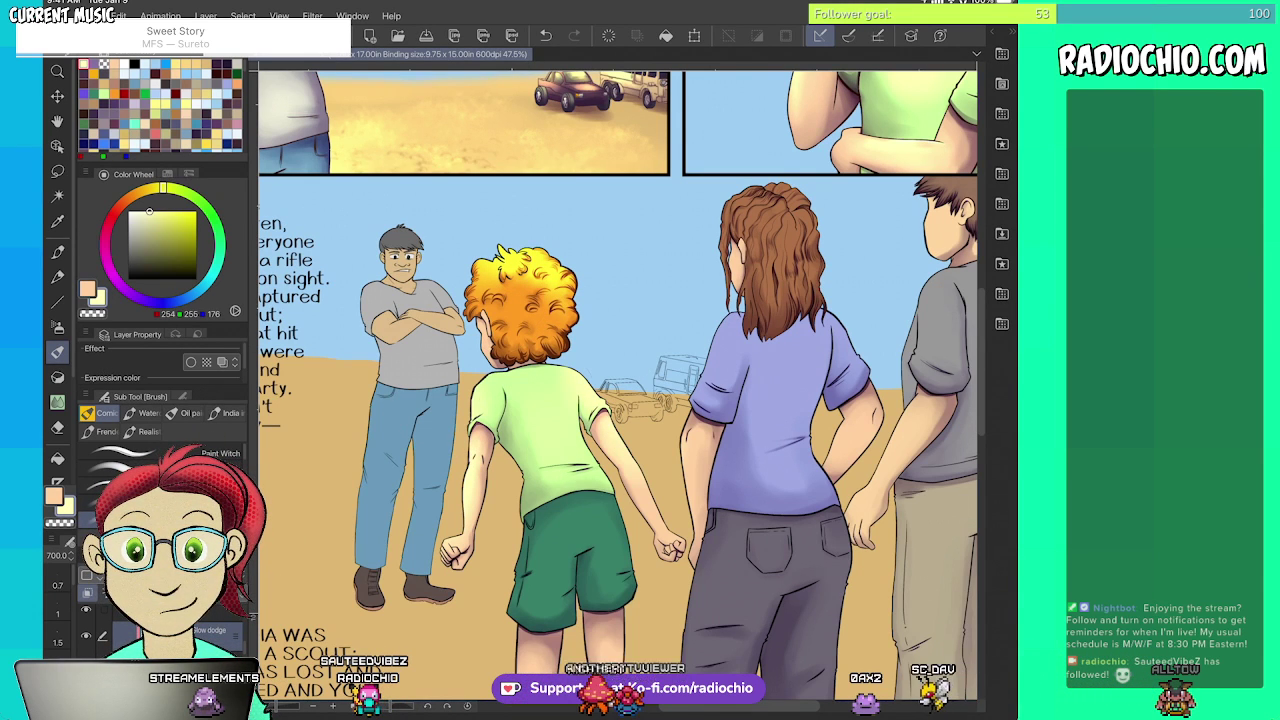
key("ctrl+z")
- Reduce the brush to 300 and paint soft glow highlights on the woman's brown hair and the side of her face
key("[")
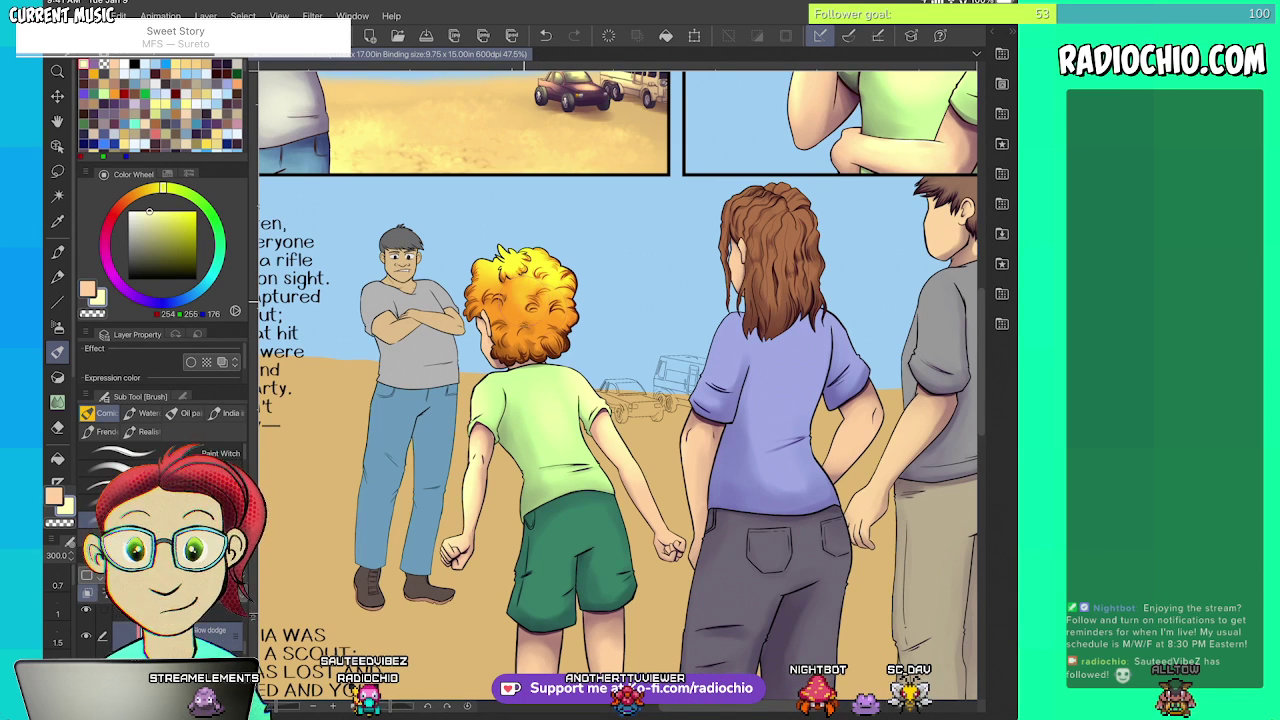
scroll(618, 385, "right", 3)
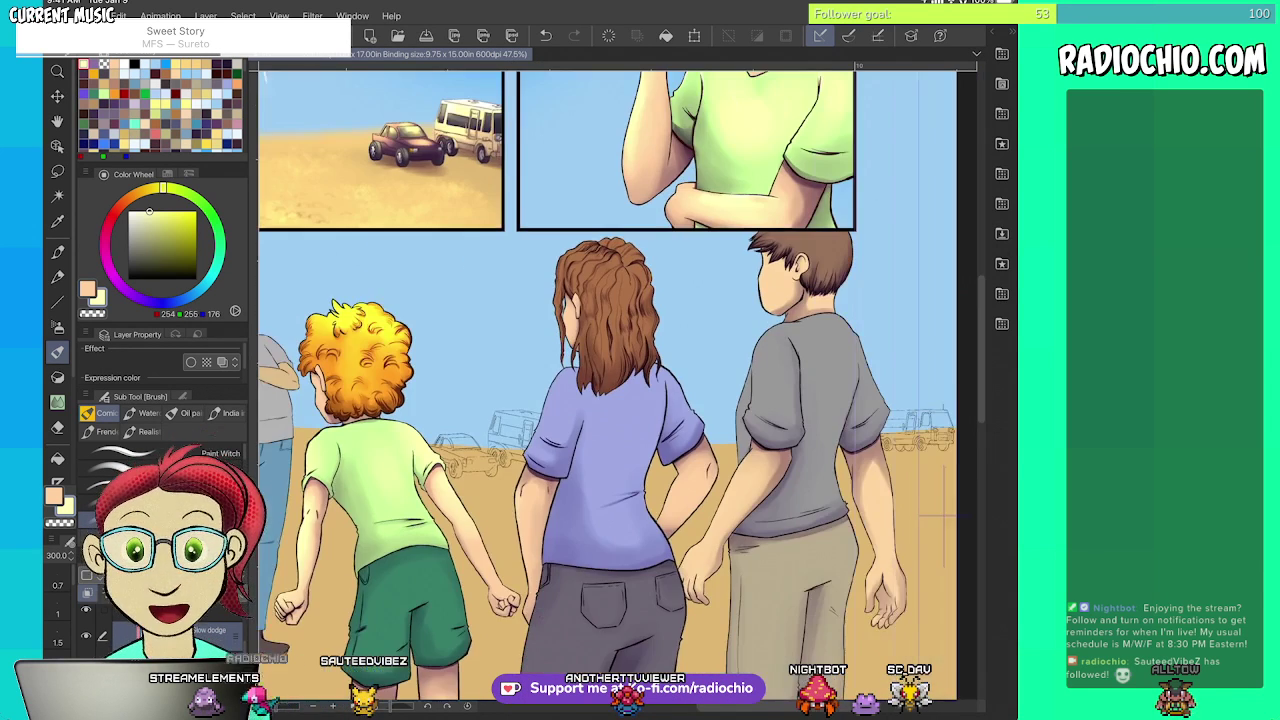
scroll(680, 224, "up", 2)
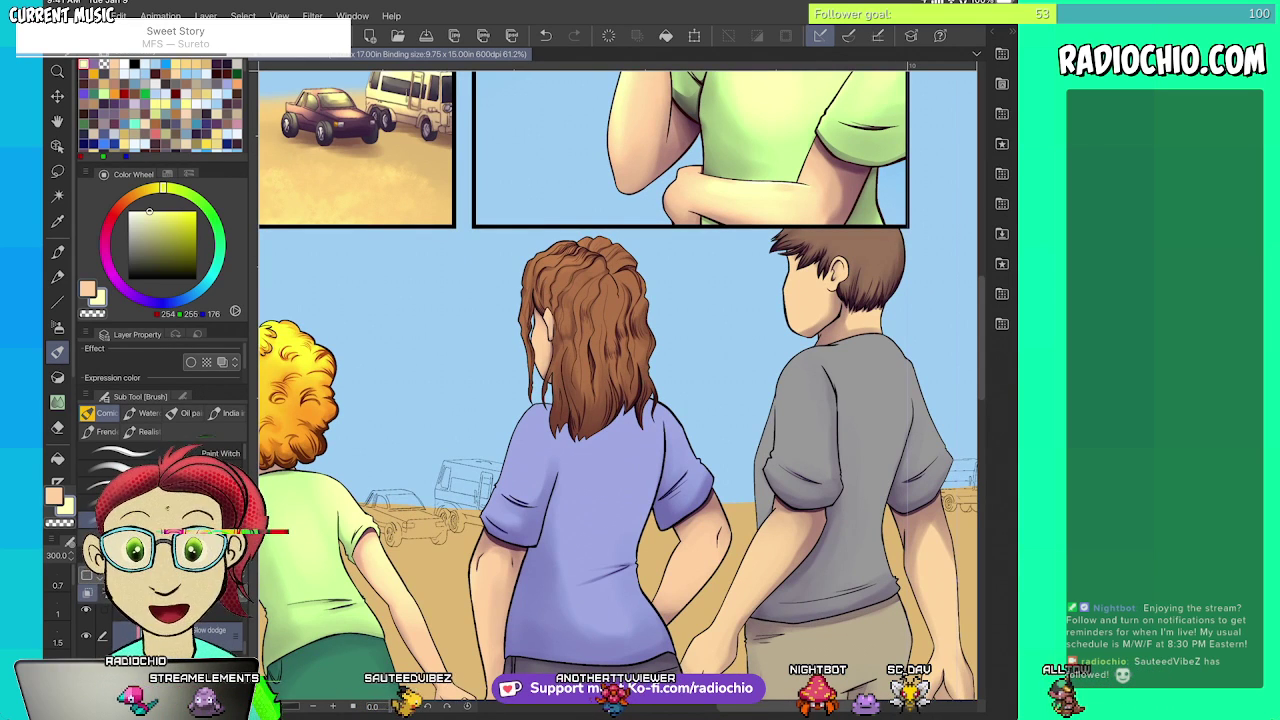
left_click_drag(598, 292, 606, 334)
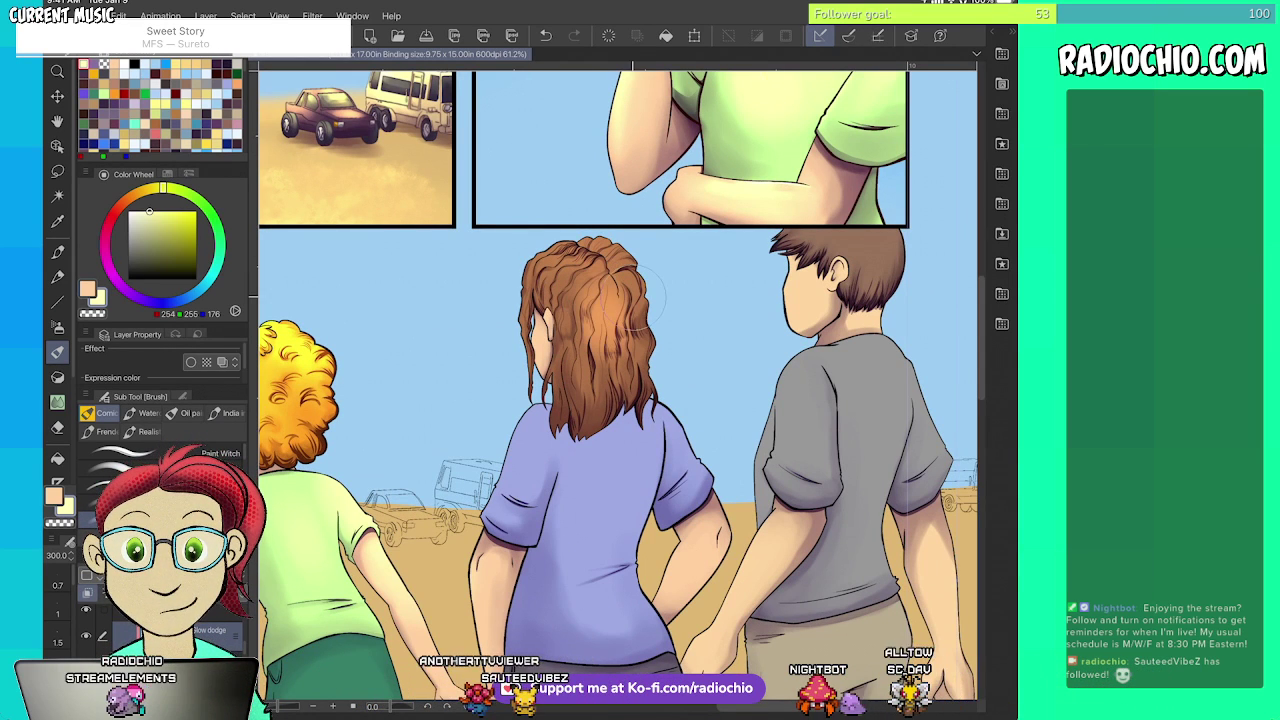
left_click_drag(596, 266, 603, 290)
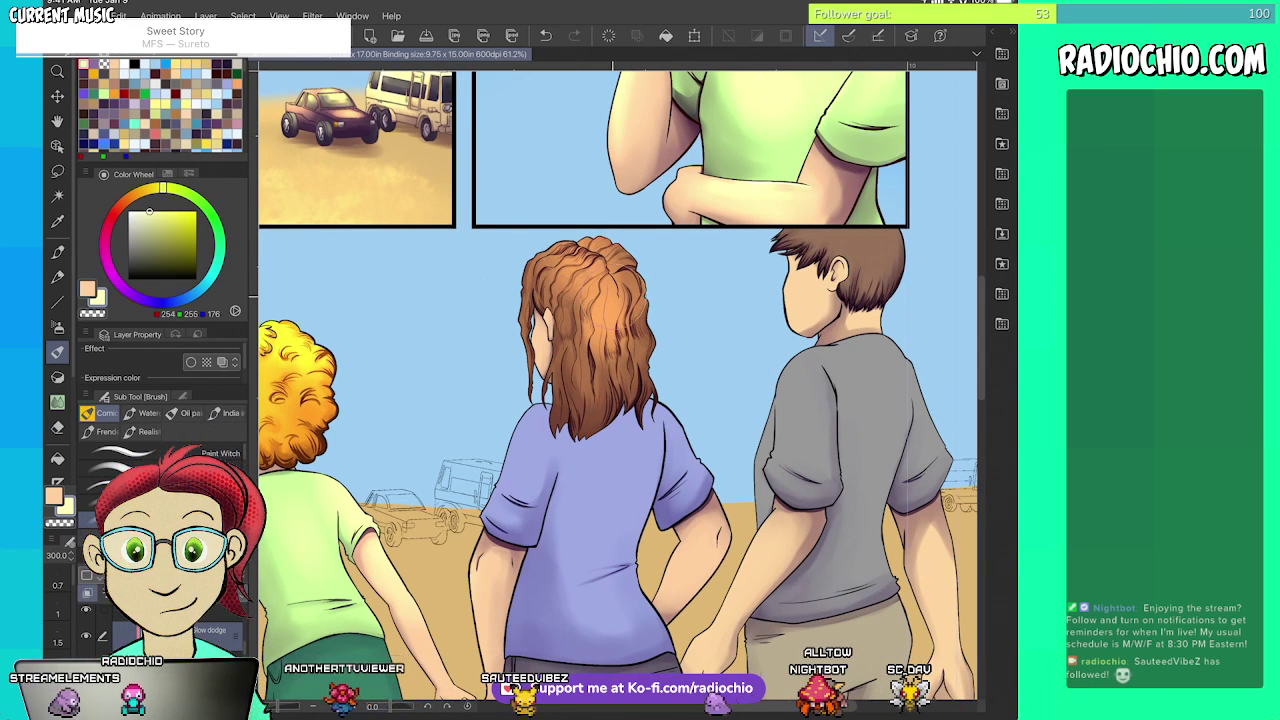
left_click_drag(588, 354, 592, 382)
left_click_drag(541, 324, 544, 370)
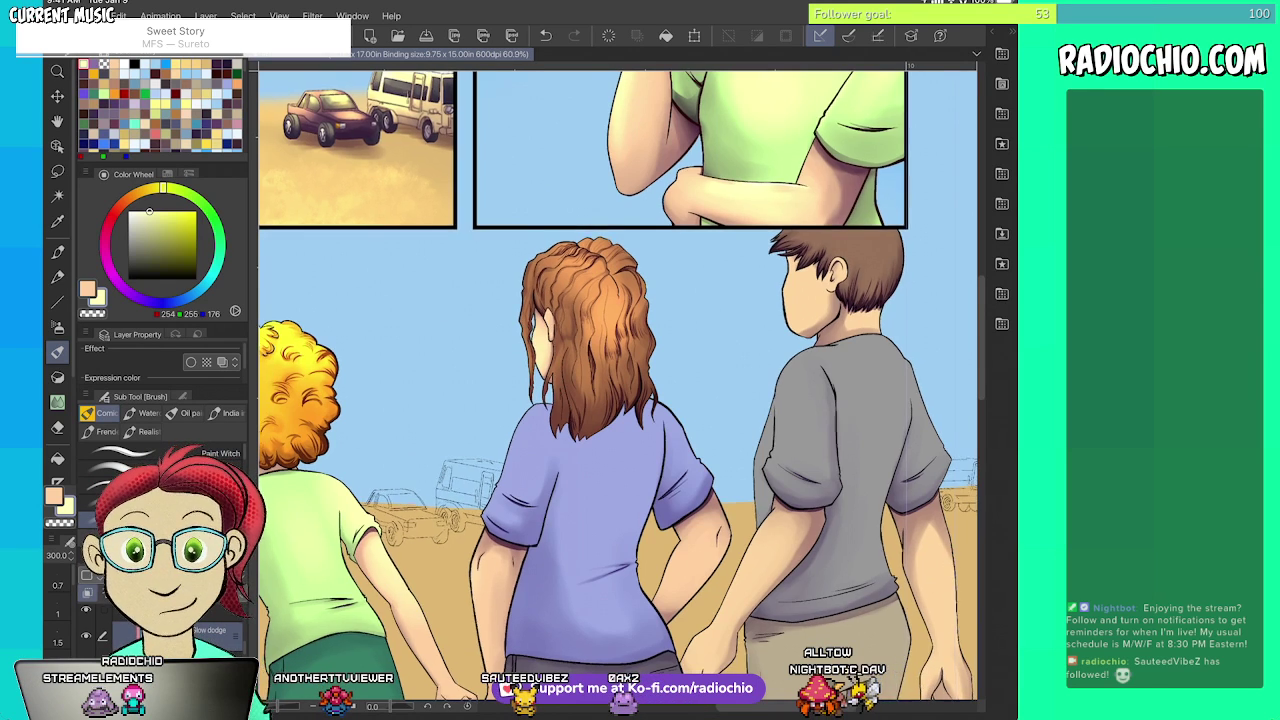
- Brush soft glow highlights onto the back of the woman's purple shirt, her trouser legs and her forearm at size 450
scroll(620, 385, "down", 3)
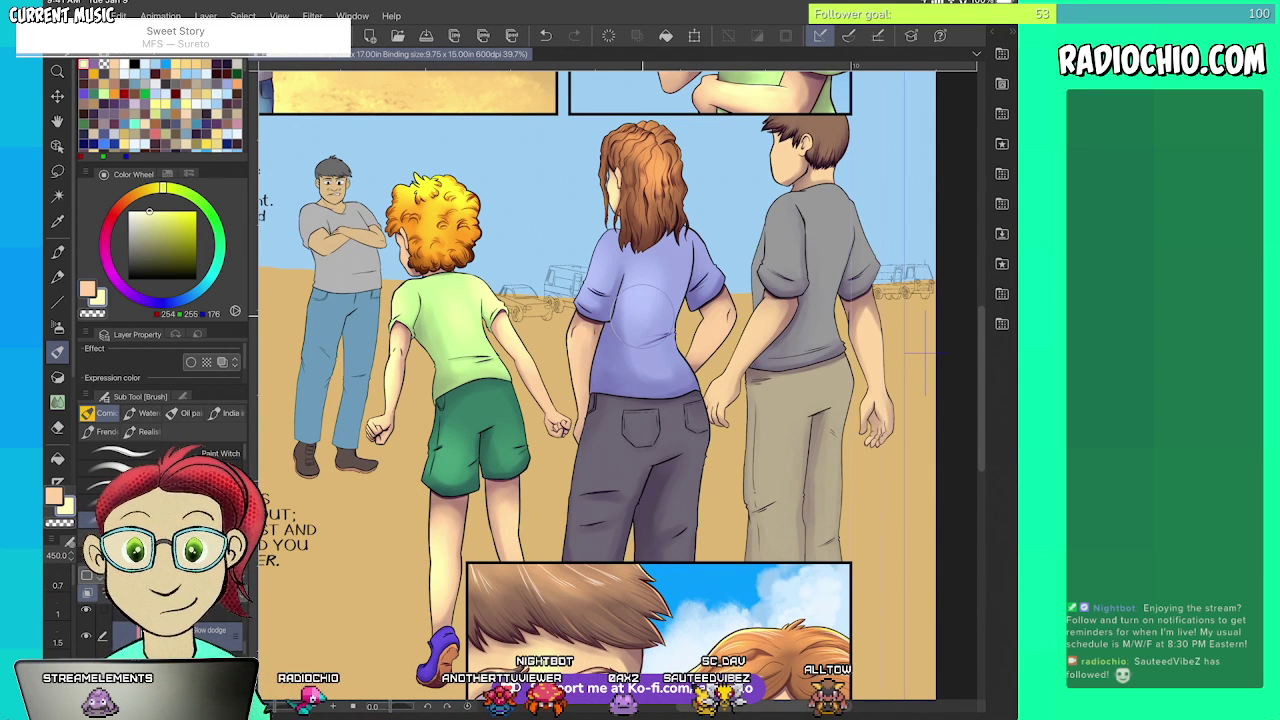
mouse_move(643, 315)
left_mouse_down()
mouse_move(660, 279)
mouse_move(658, 360)
left_mouse_up()
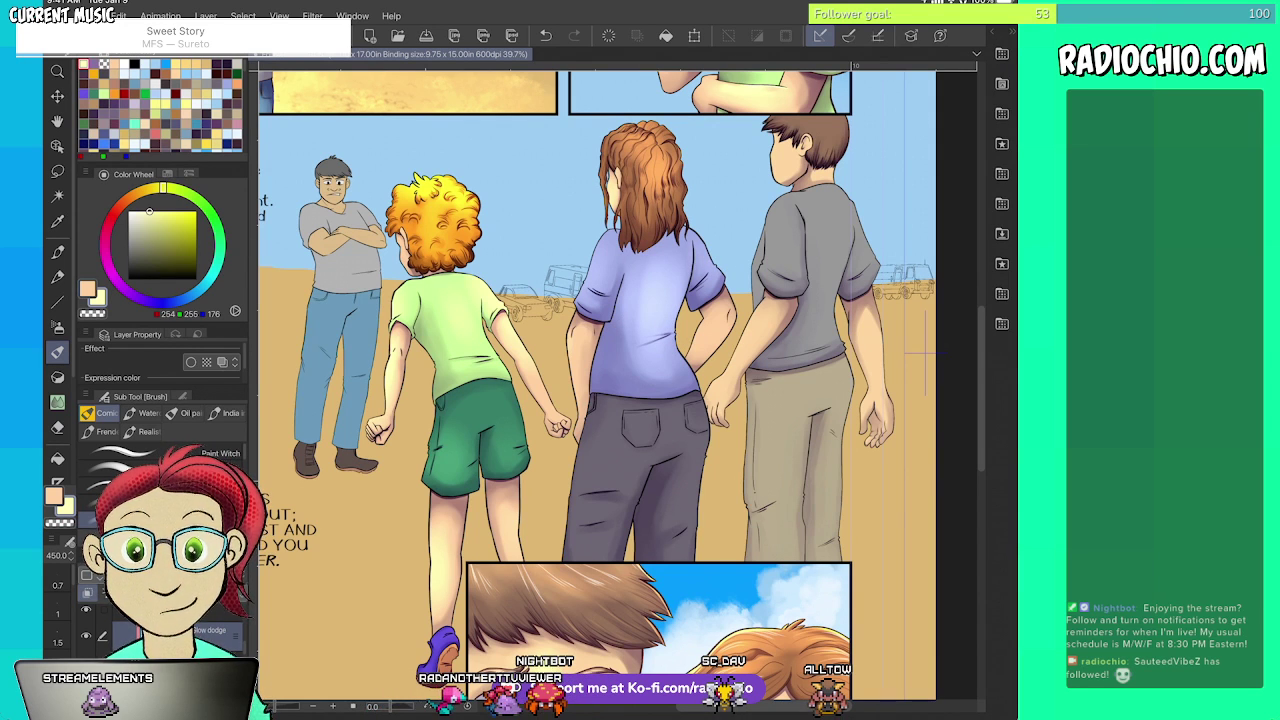
mouse_move(606, 463)
left_mouse_down()
mouse_move(596, 530)
mouse_move(598, 500)
left_mouse_up()
left_click_drag(666, 528, 686, 466)
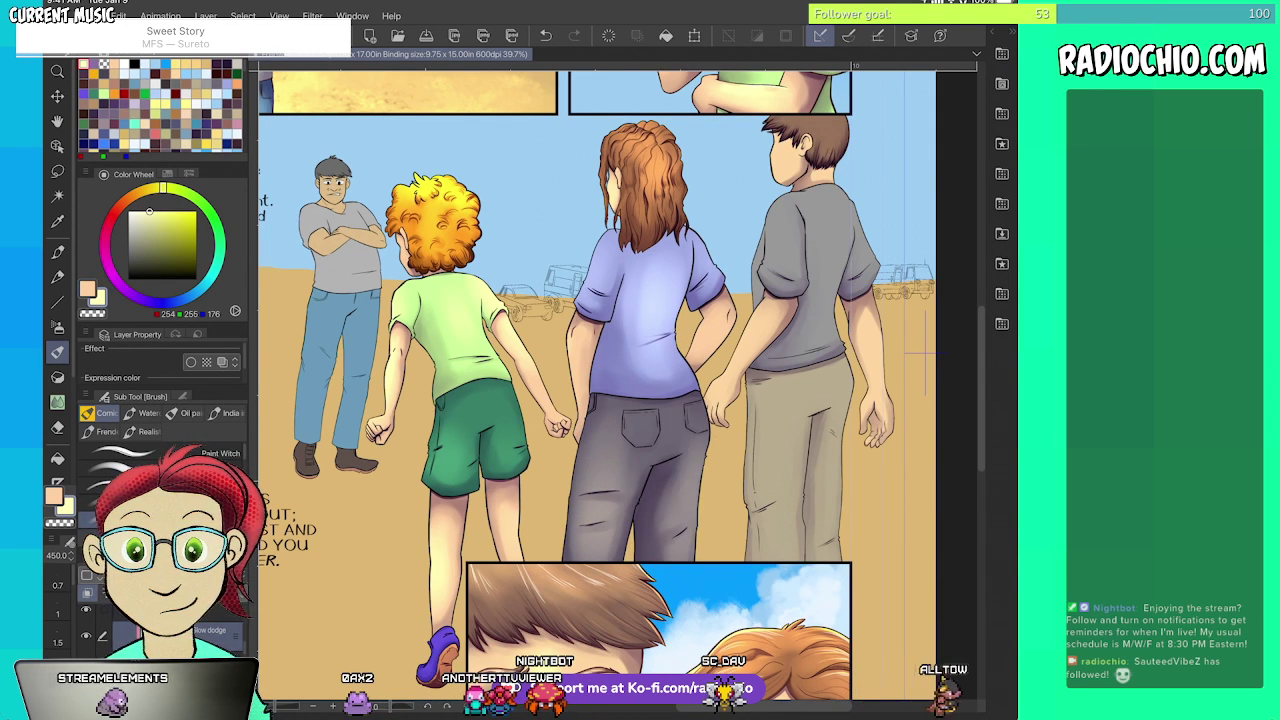
left_click_drag(581, 364, 577, 388)
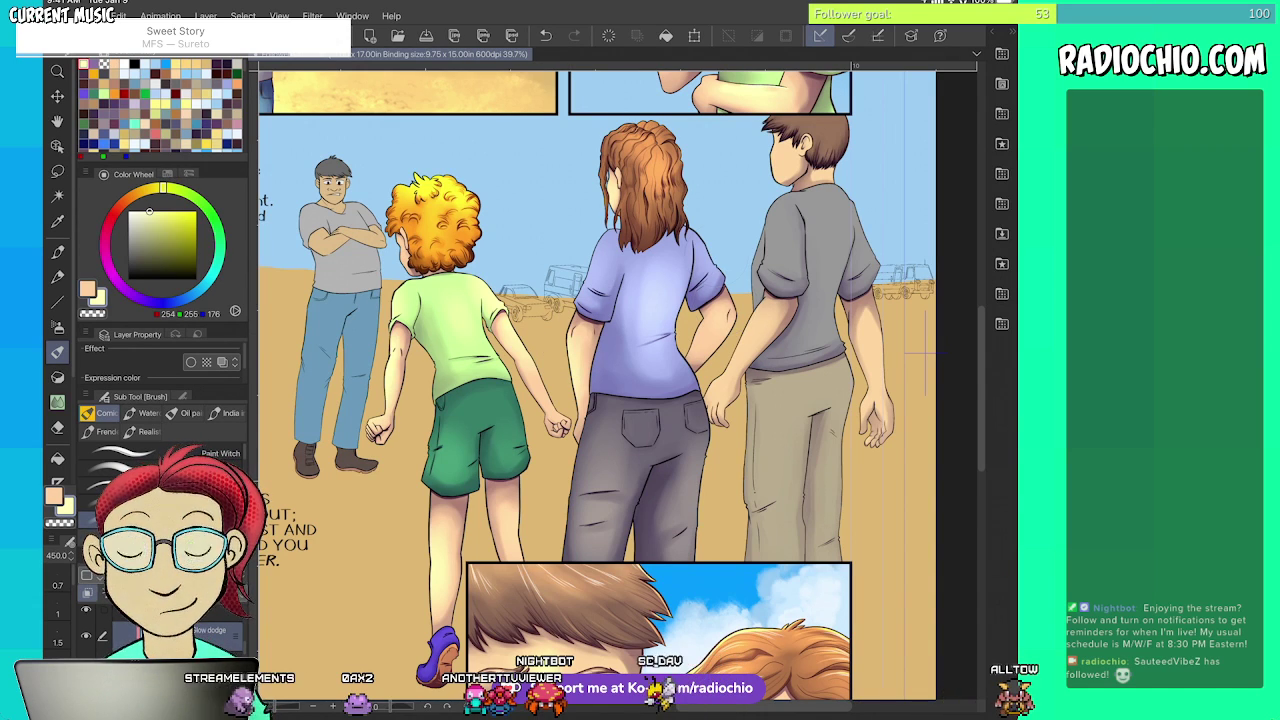
- Brush soft glow highlights onto the face, gray shirt and near forearm of the man beside the woman
scroll(600, 380, "right", 2)
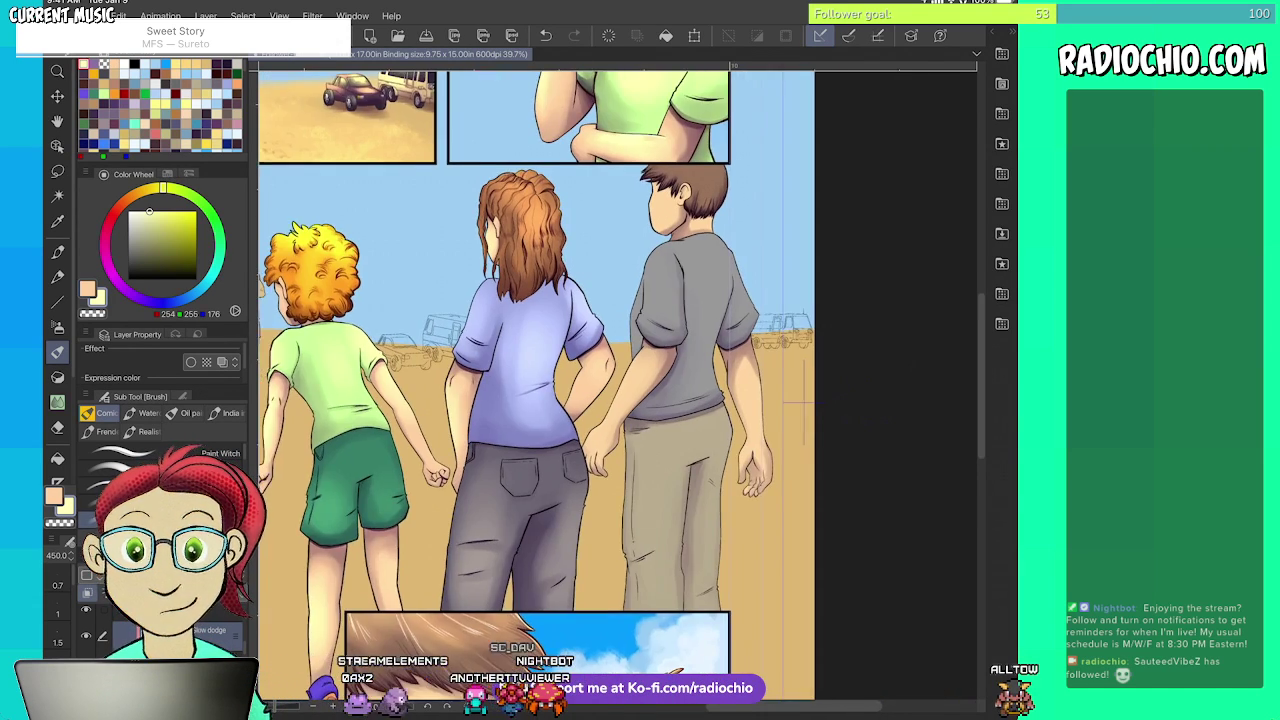
scroll(600, 380, "up", 2)
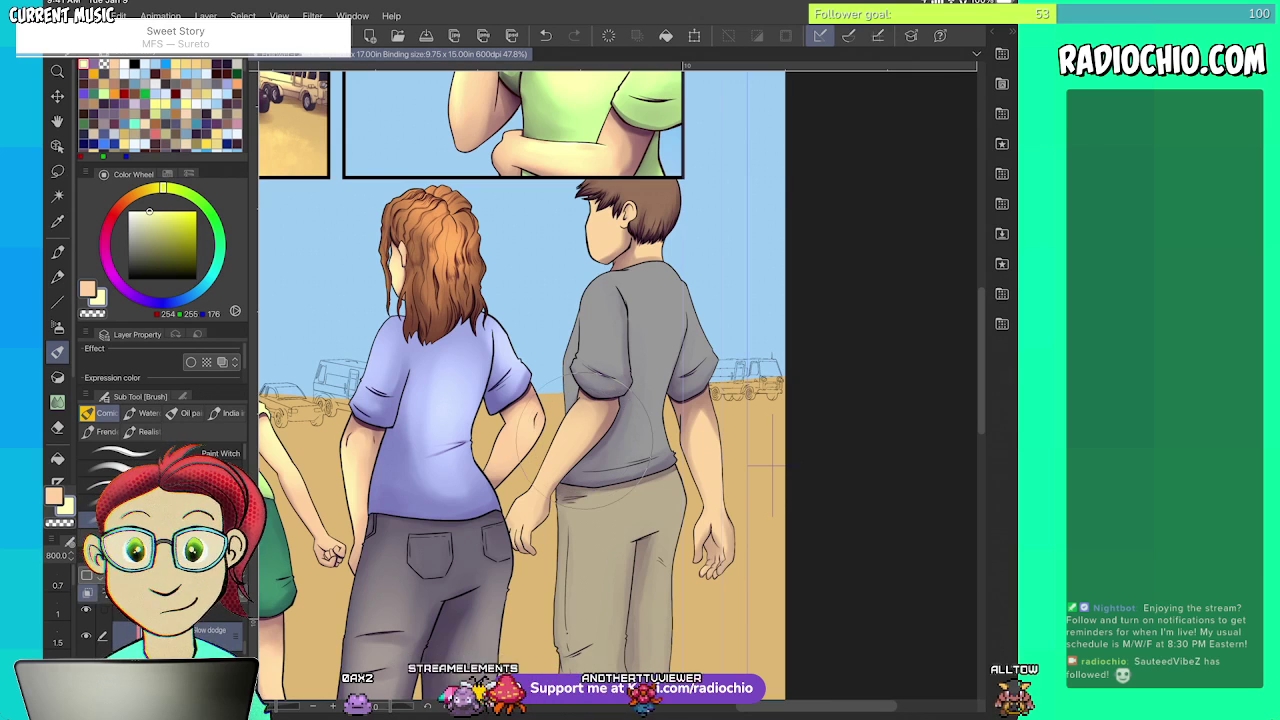
left_click_drag(604, 214, 612, 243)
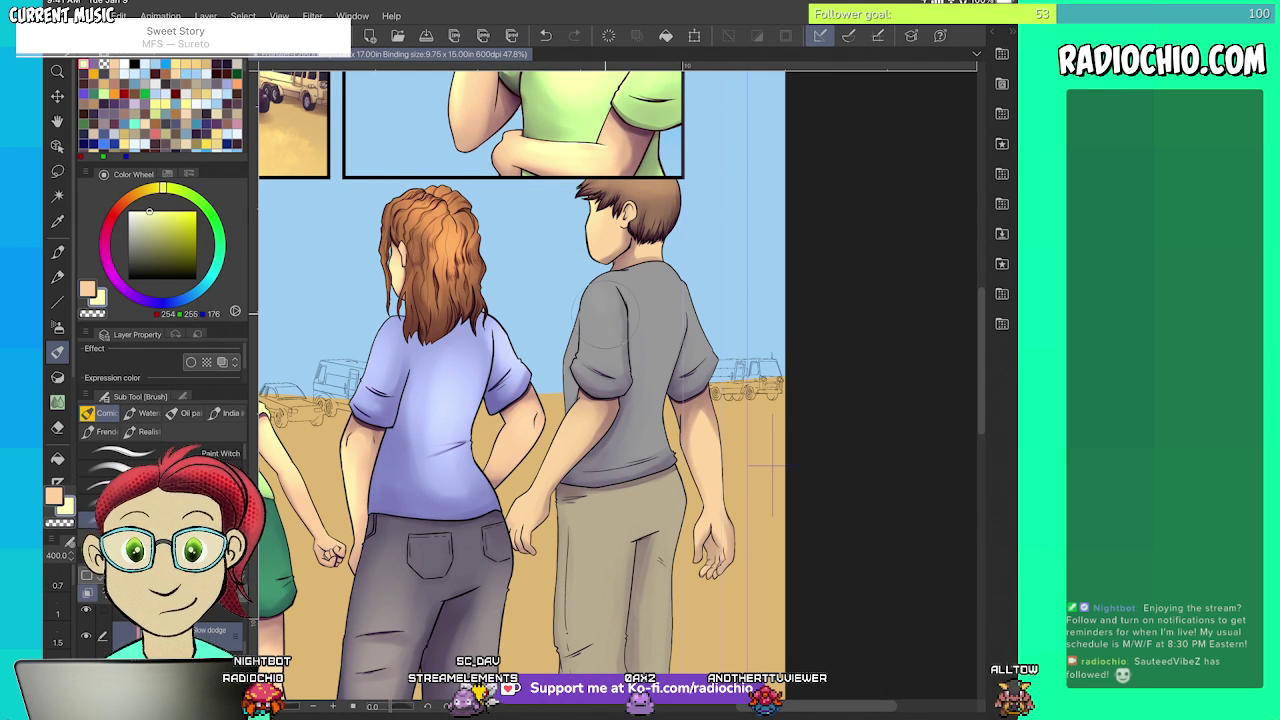
left_click_drag(649, 367, 690, 306)
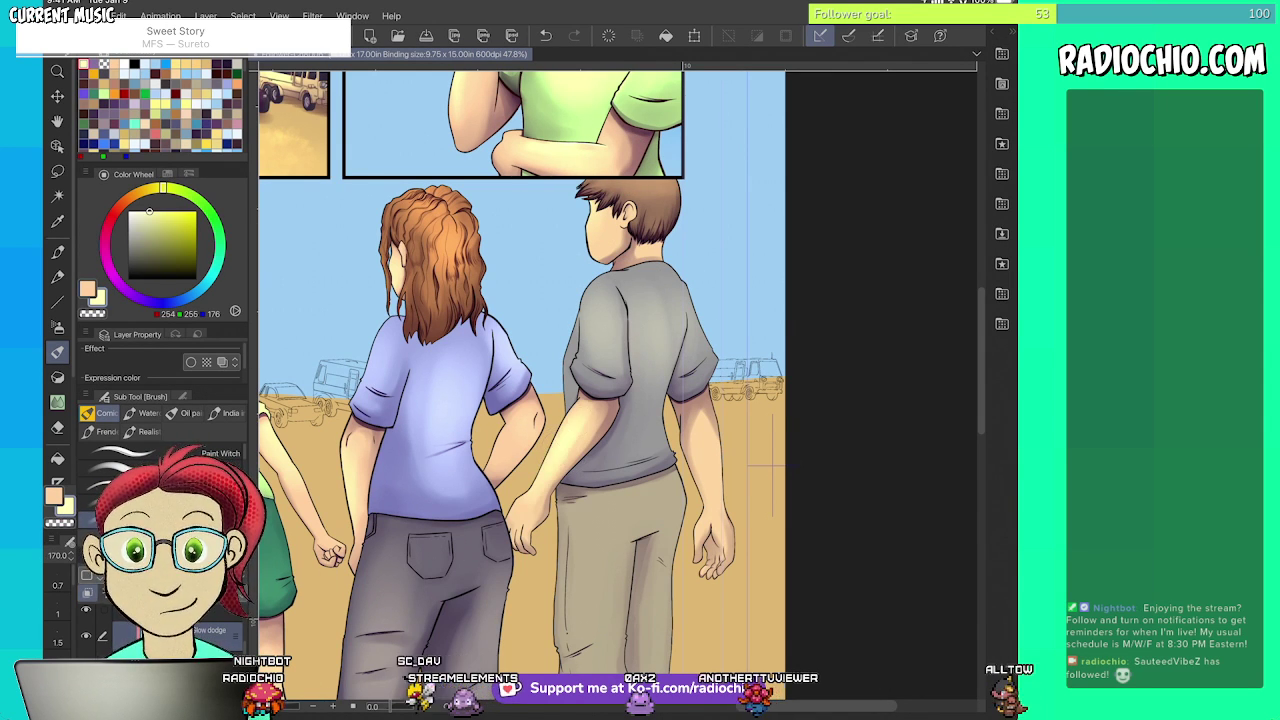
- Enlarge the brush to 350 and add soft glow highlights to the man's lower shirt and both legs of his khaki trousers
scroll(520, 400, "down", 3)
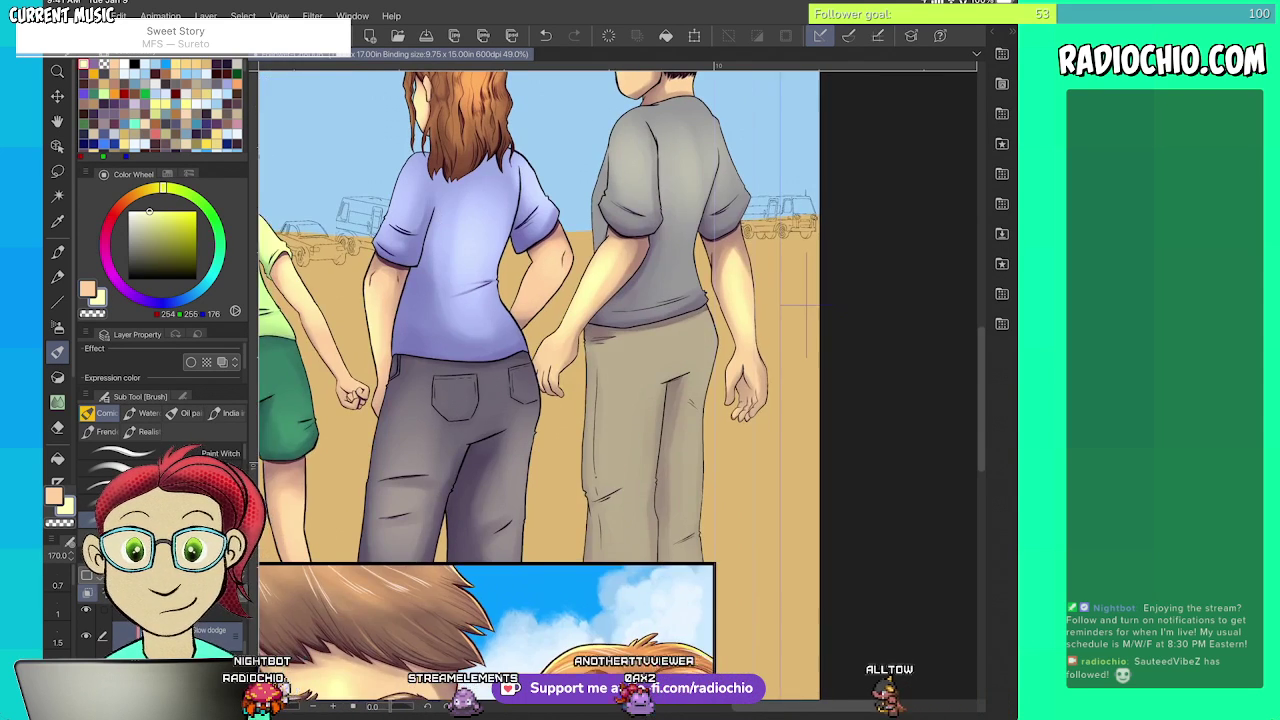
scroll(520, 300, "up", 2)
key("bracketright")
key("bracketright")
key("bracketright")
mouse_move(645, 308)
left_mouse_down()
mouse_move(608, 353)
mouse_move(612, 340)
mouse_move(663, 340)
left_mouse_up()
key("bracketright")
mouse_move(595, 415)
left_mouse_down()
mouse_move(595, 505)
mouse_move(608, 430)
mouse_move(596, 608)
left_mouse_up()
left_click_drag(688, 420, 681, 608)
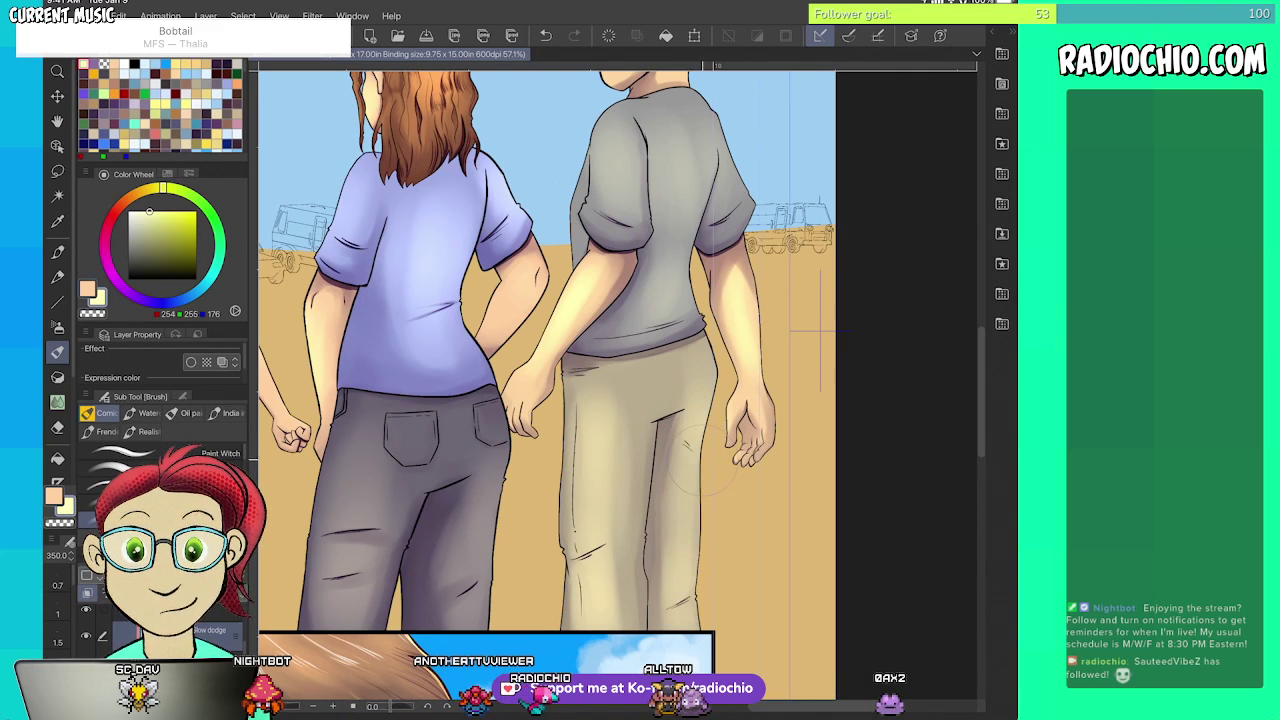
scroll(703, 400, "down", 4)
scroll(560, 340, "left", 2)
scroll(540, 340, "up", 6)
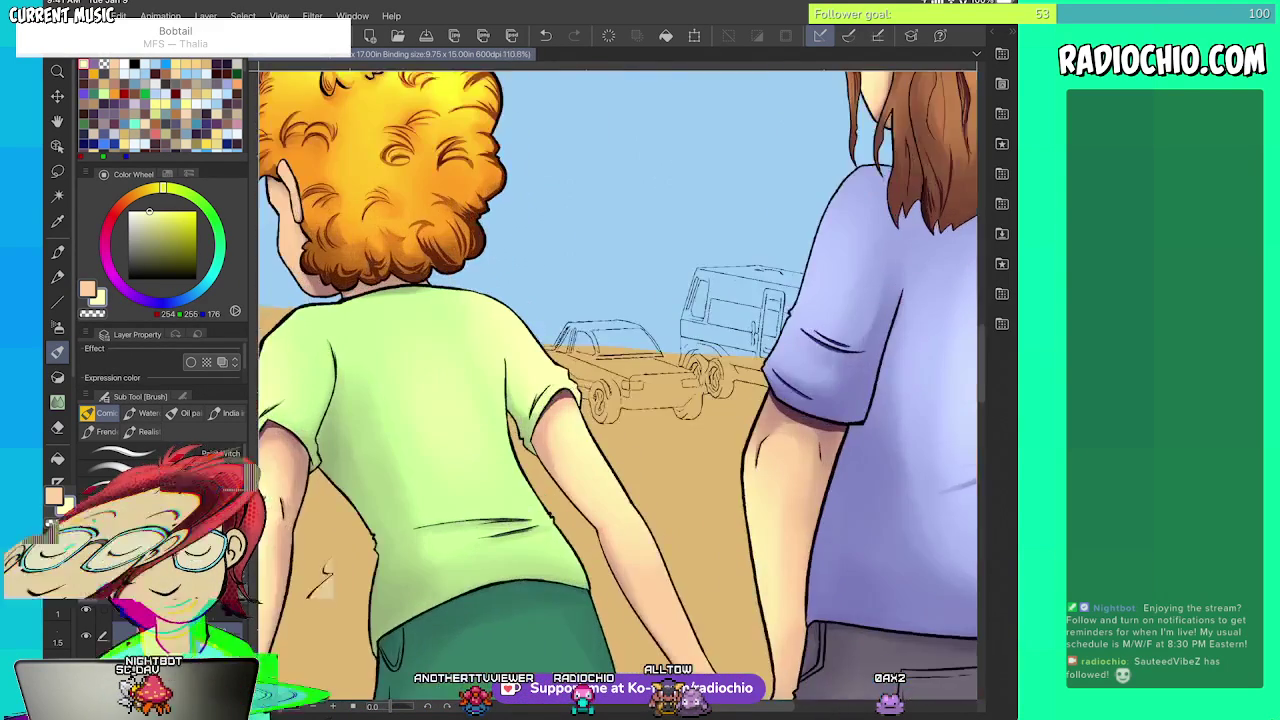
scroll(618, 385, "left", 2)
scroll(618, 385, "up", 1)
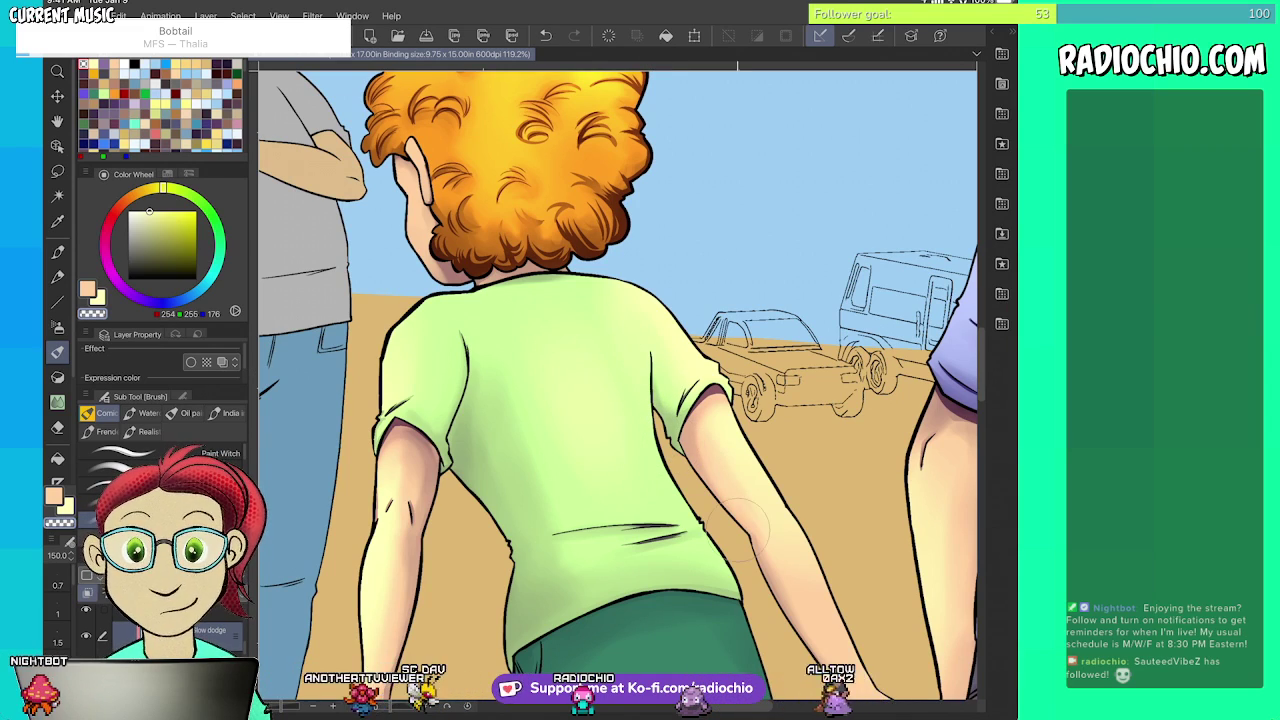
scroll(748, 513, "down", 4)
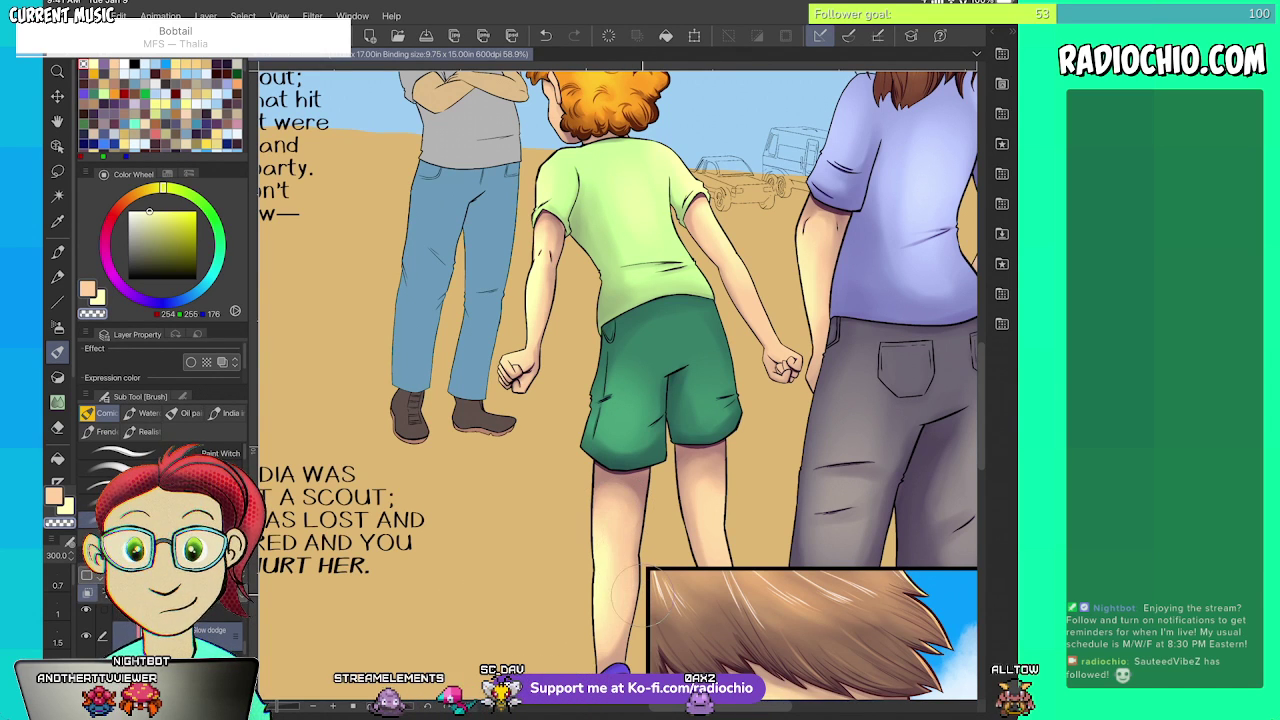
scroll(618, 385, "up", 4)
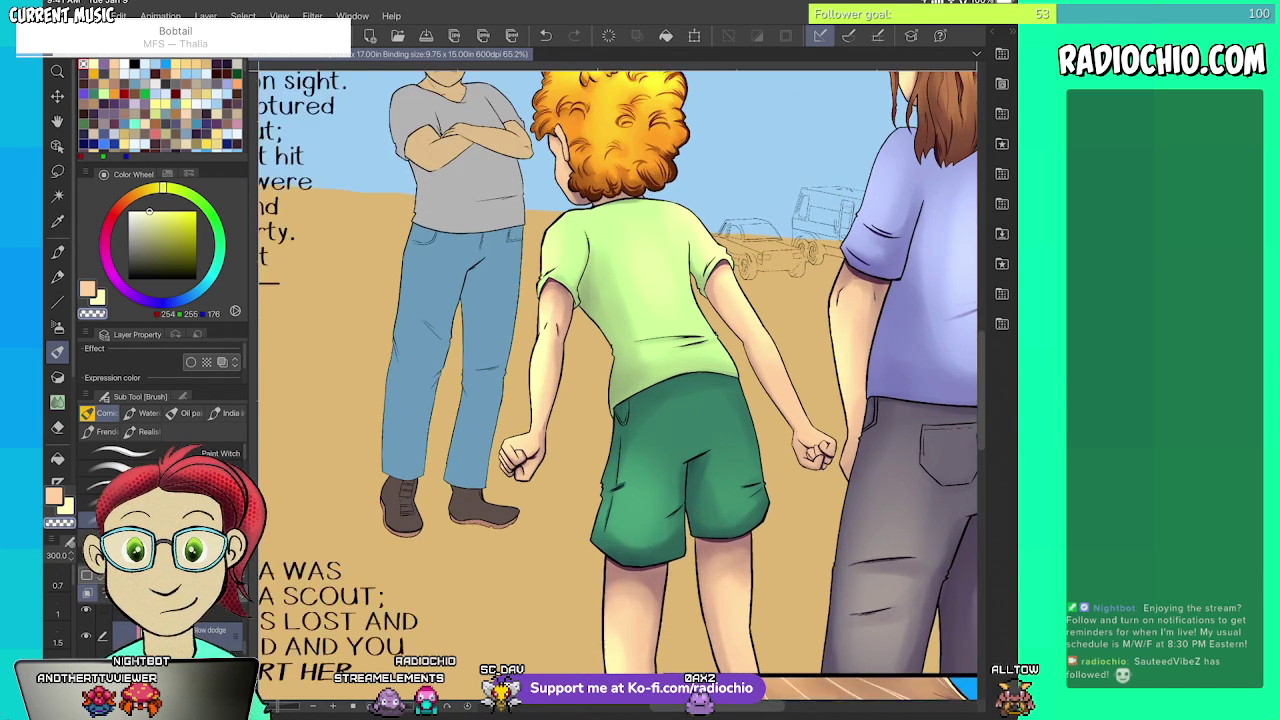
- Reduce the brush to 15 and paint bright highlight strands on the upper curls of the boy's orange hair
key("x")
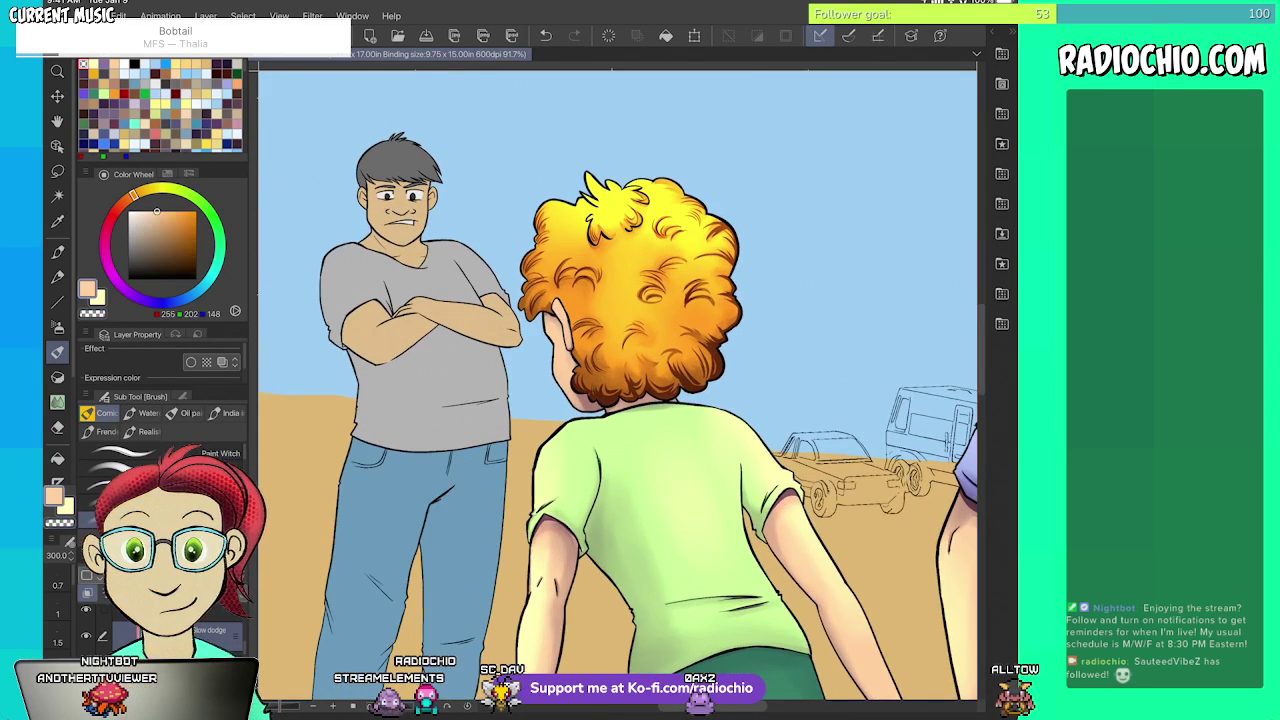
key("x")
key("alt")
scroll(618, 385, "up", 3)
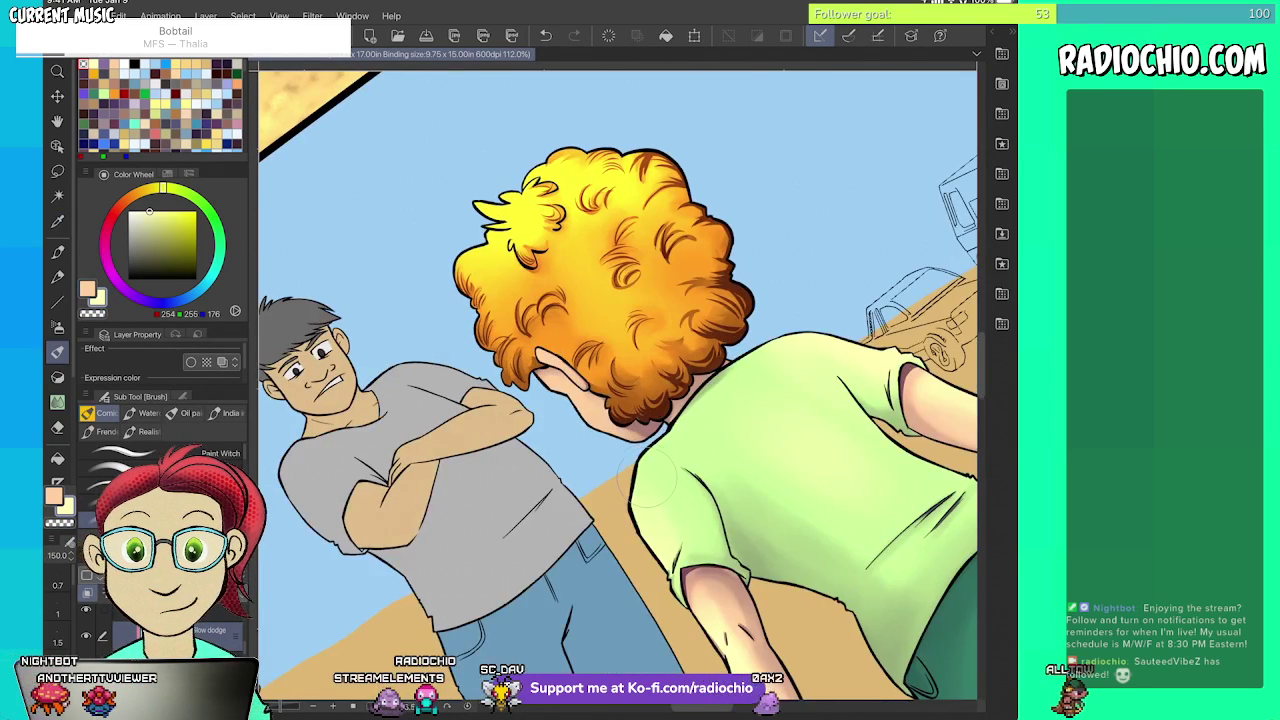
key("[")
key("[")
key("[")
key("[")
key("[")
key("[")
key("[")
key("[")
key("[")
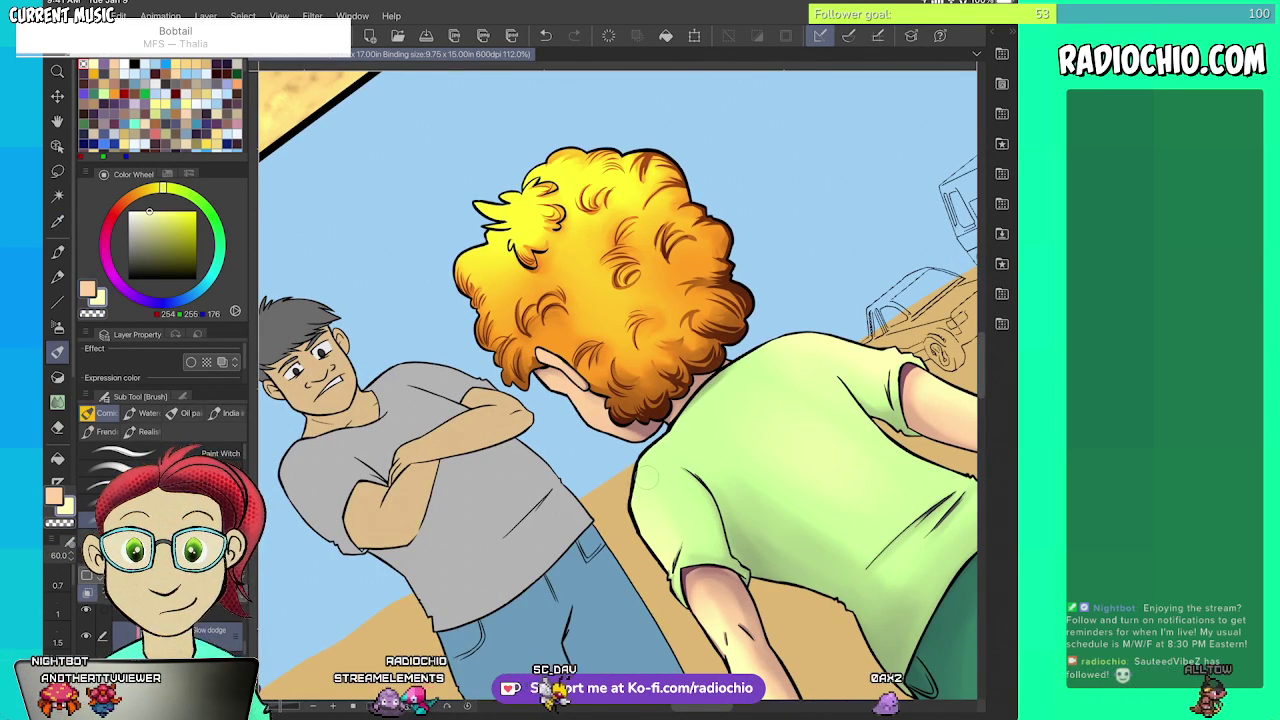
scroll(647, 478, "up", 3)
key("[")
key("[")
key("[")
key("[")
key("[")
key("[")
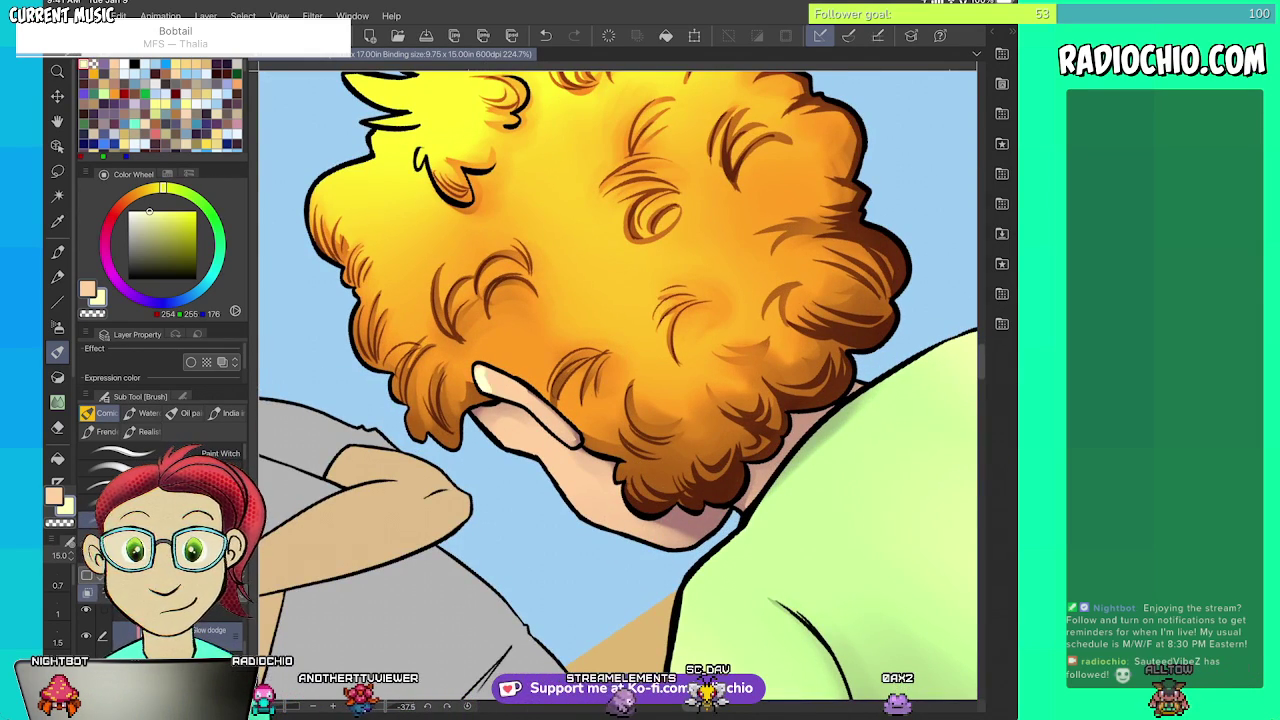
left_click_drag(660, 488, 519, 561)
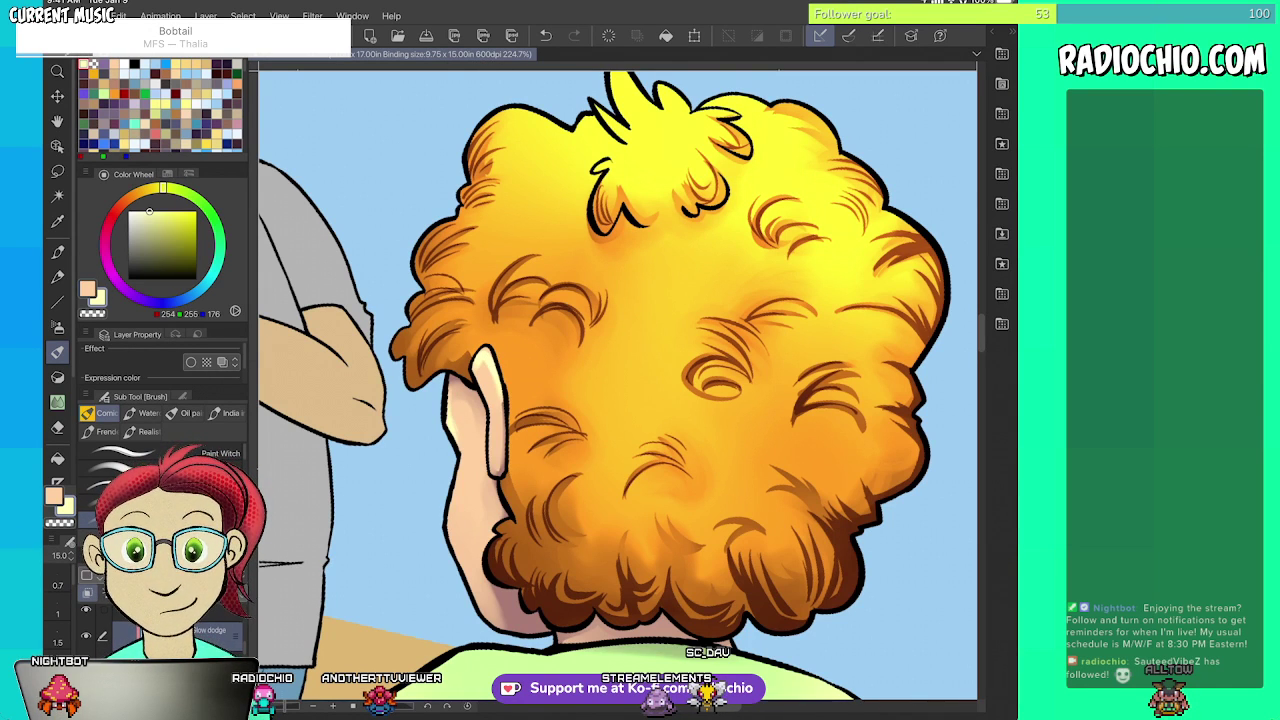
left_click_drag(640, 190, 666, 284)
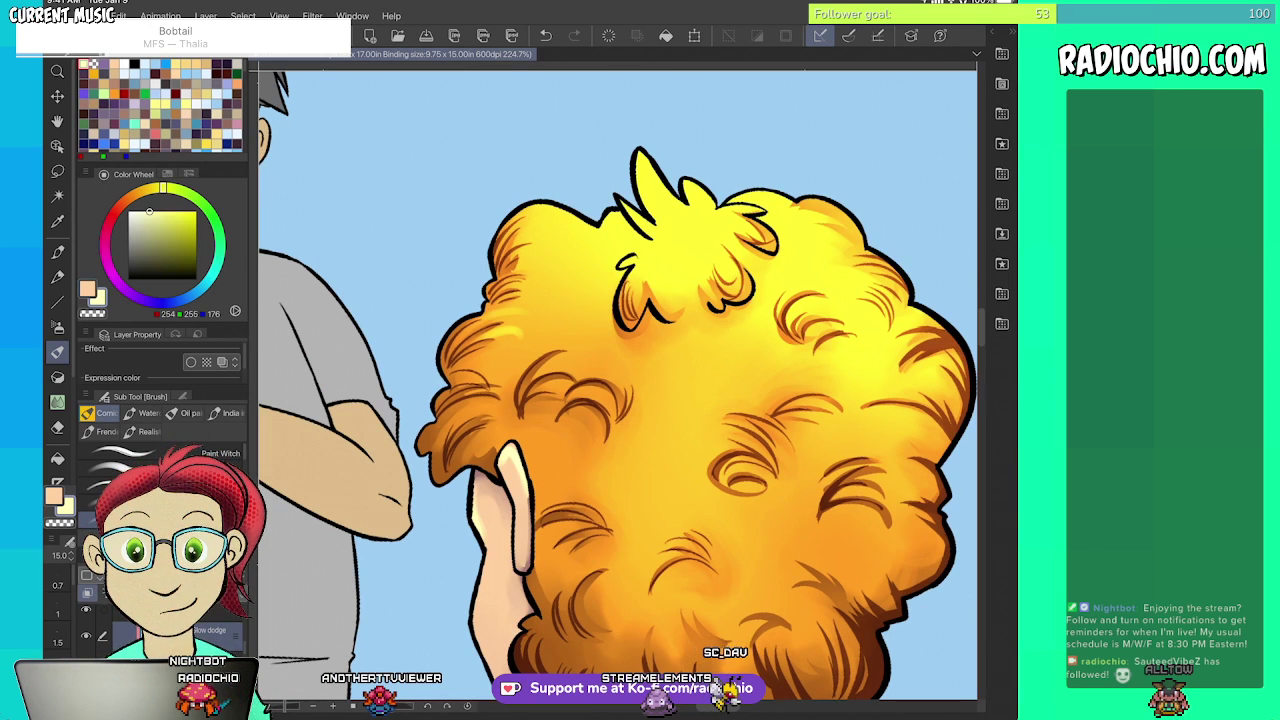
left_click_drag(524, 365, 558, 317)
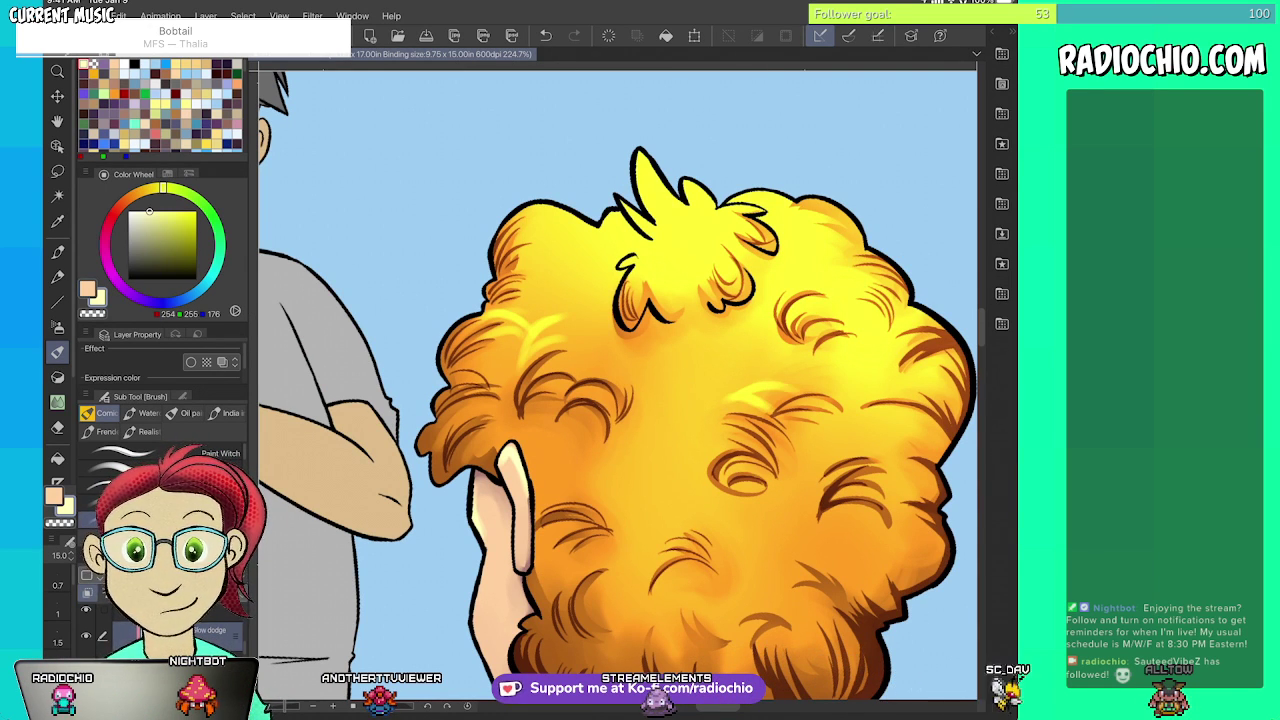
left_click_drag(766, 382, 729, 400)
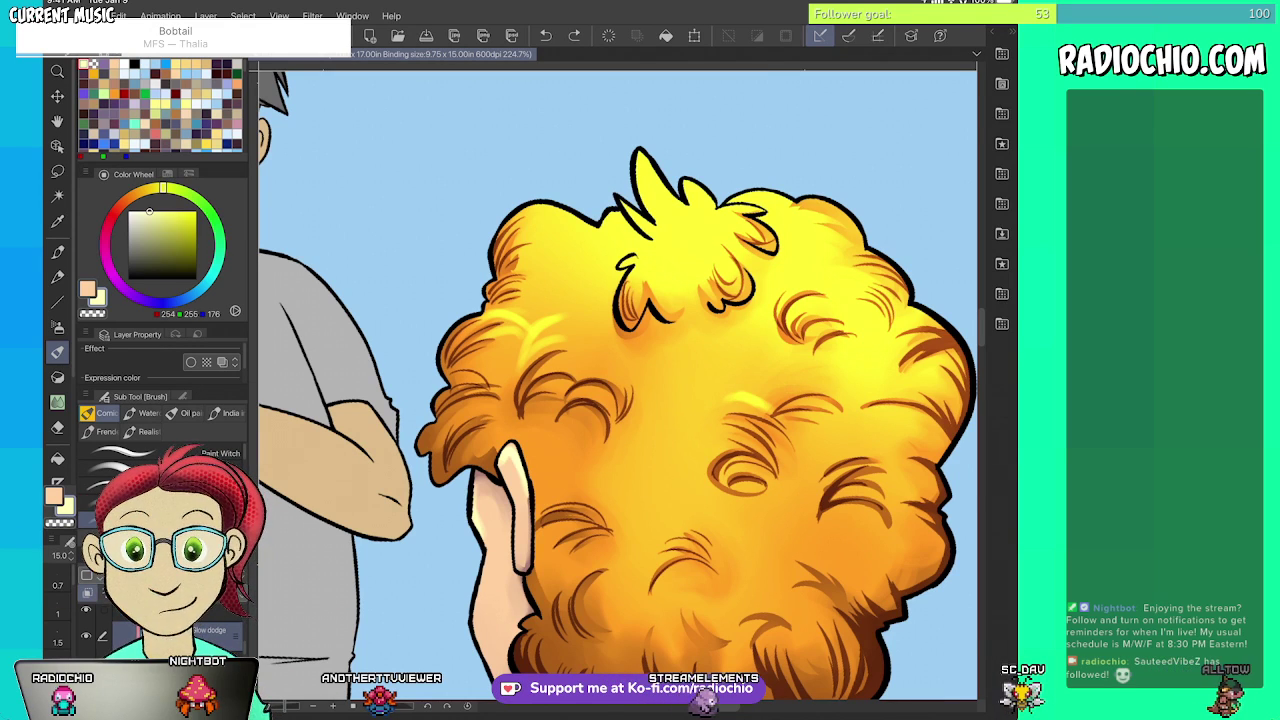
scroll(618, 385, "up", 4)
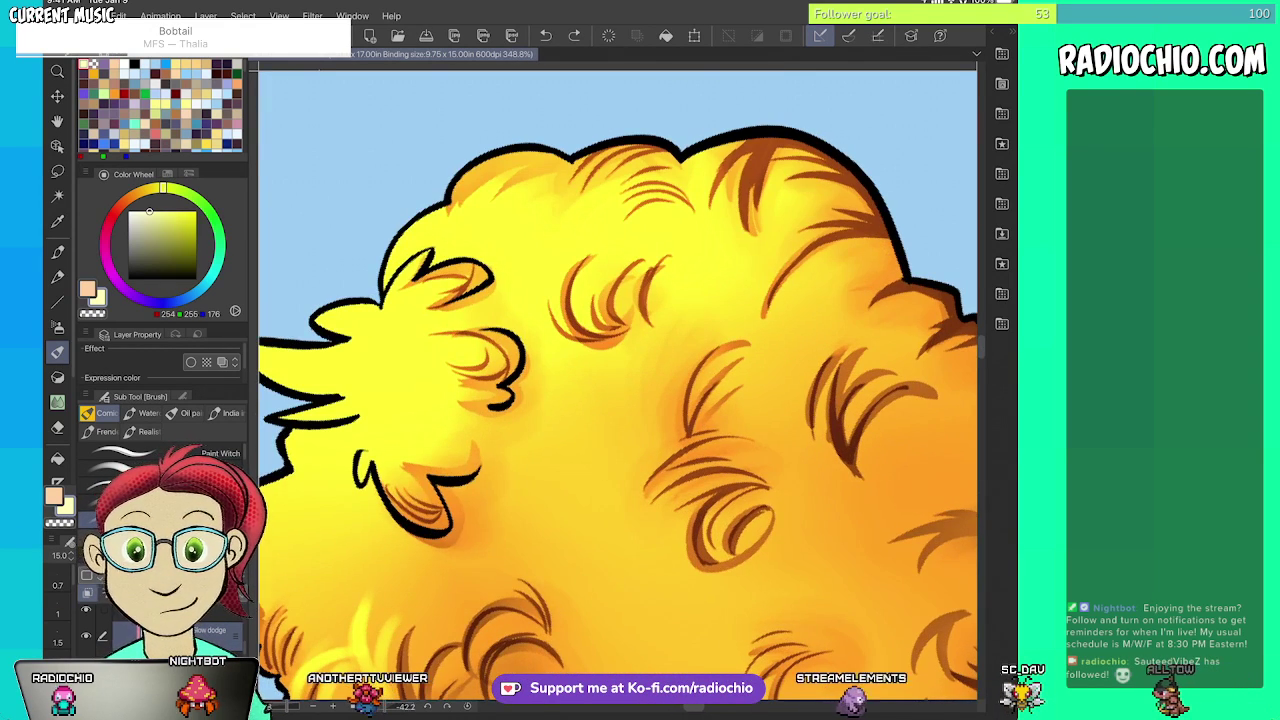
left_click_drag(692, 322, 660, 438)
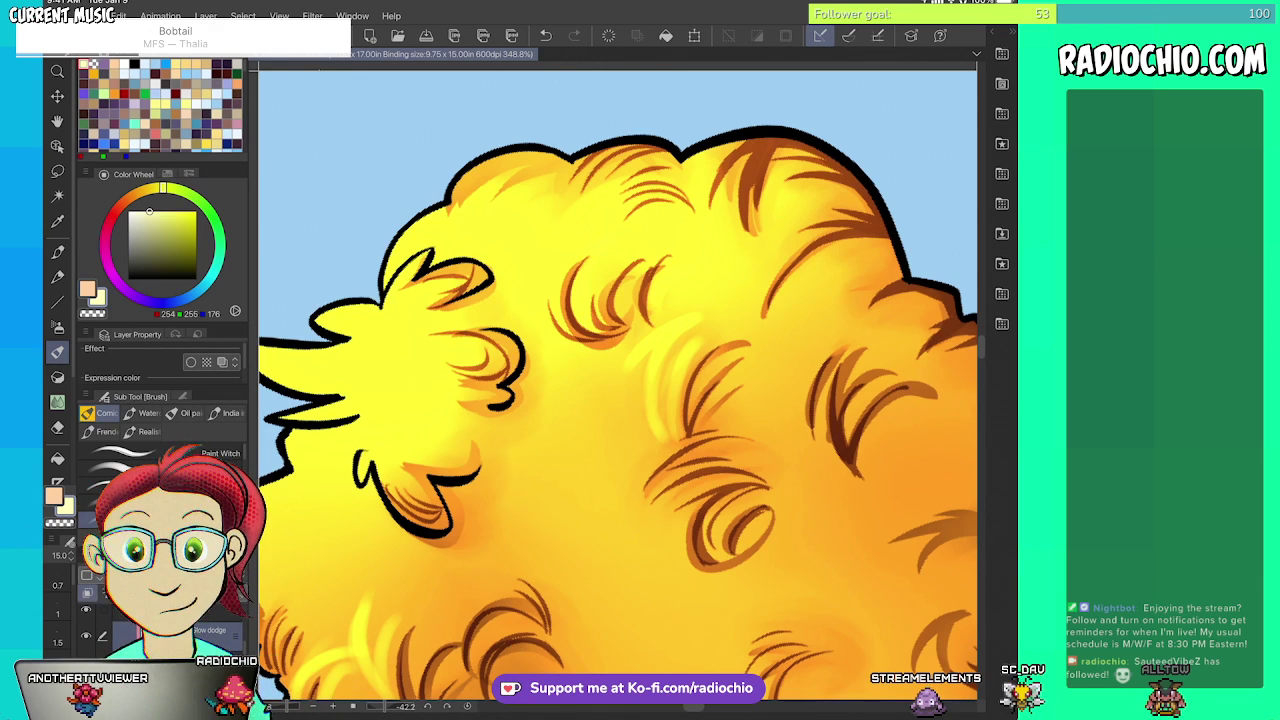
- Reduce the brush to 7 and paint fine highlight strands around the curls on the right side of the boy's hair
scroll(618, 385, "down", 4)
scroll(618, 385, "up", 3)
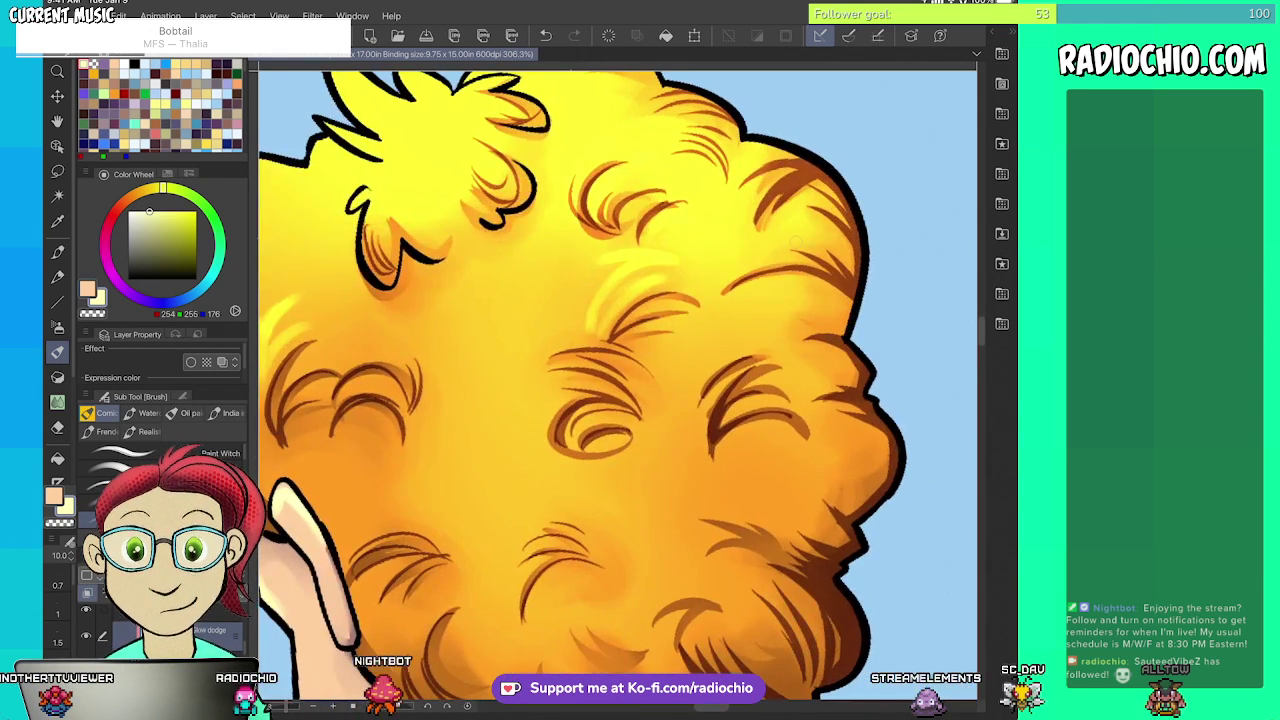
key("bracketleft")
key("bracketleft")
key("bracketleft")
key("bracketleft")
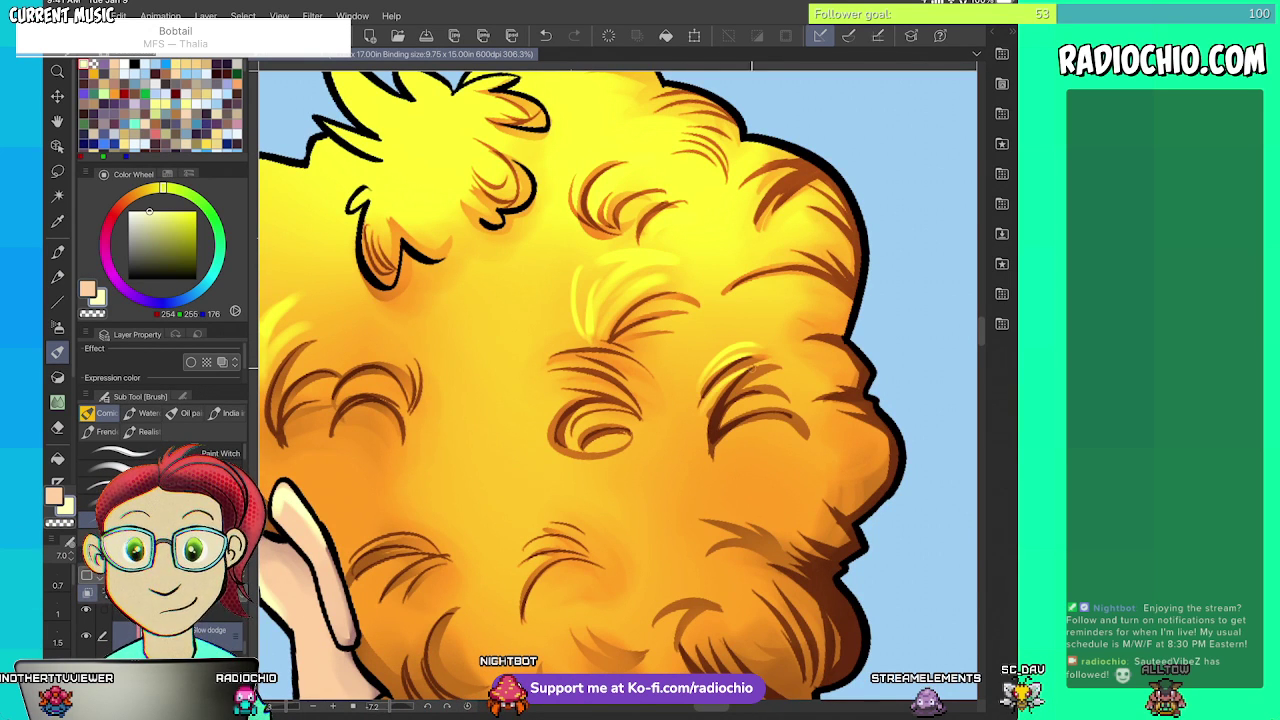
- Add fine highlight strands above the boy's ear, on his lower curls and along the curls at the crown
scroll(618, 385, "down", 4)
scroll(618, 385, "up", 4)
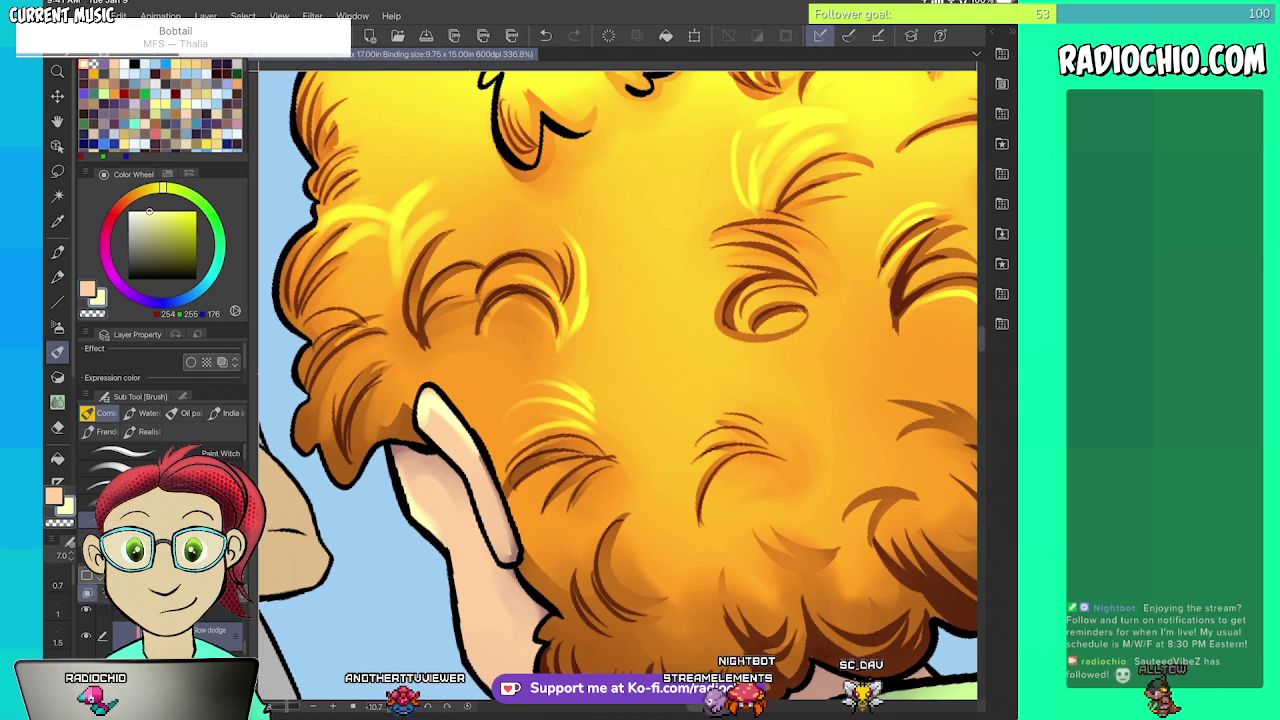
mouse_move(704, 420)
left_mouse_down()
mouse_move(752, 418)
mouse_move(679, 482)
left_mouse_up()
mouse_move(712, 442)
left_mouse_down()
mouse_move(697, 492)
mouse_move(590, 422)
left_mouse_up()
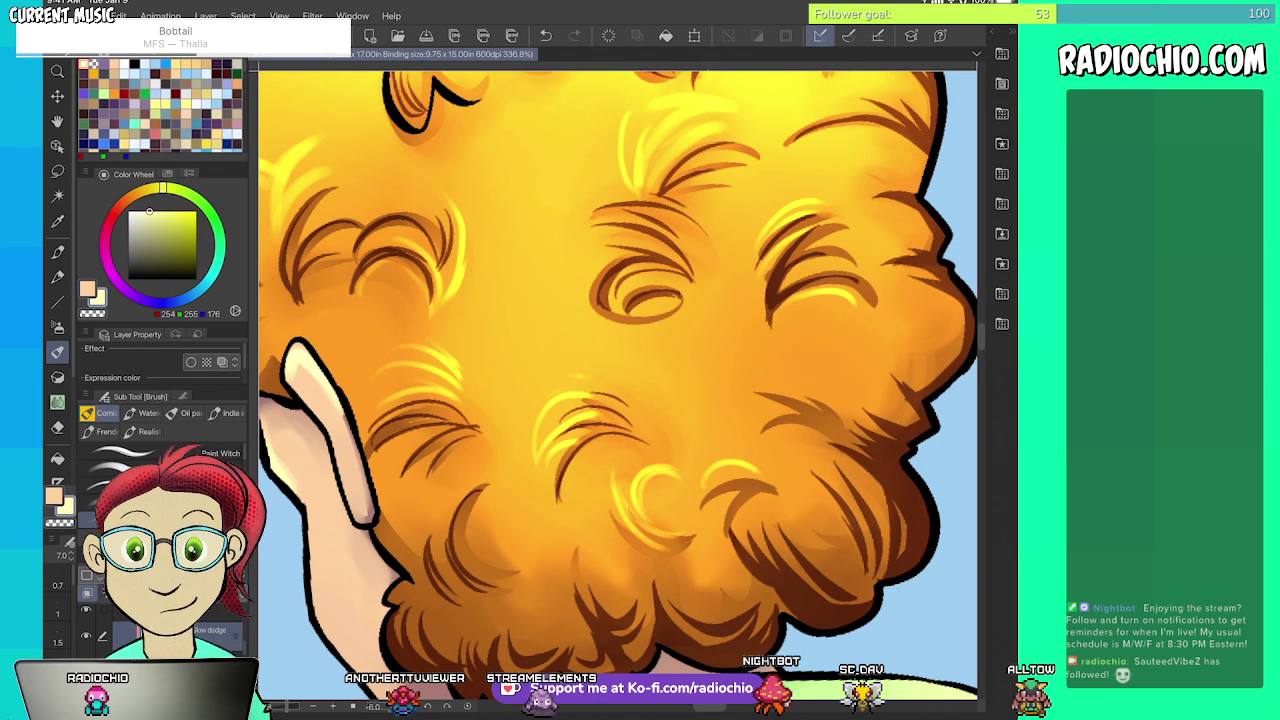
scroll(617, 390, "down", 5)
scroll(617, 390, "up", 7)
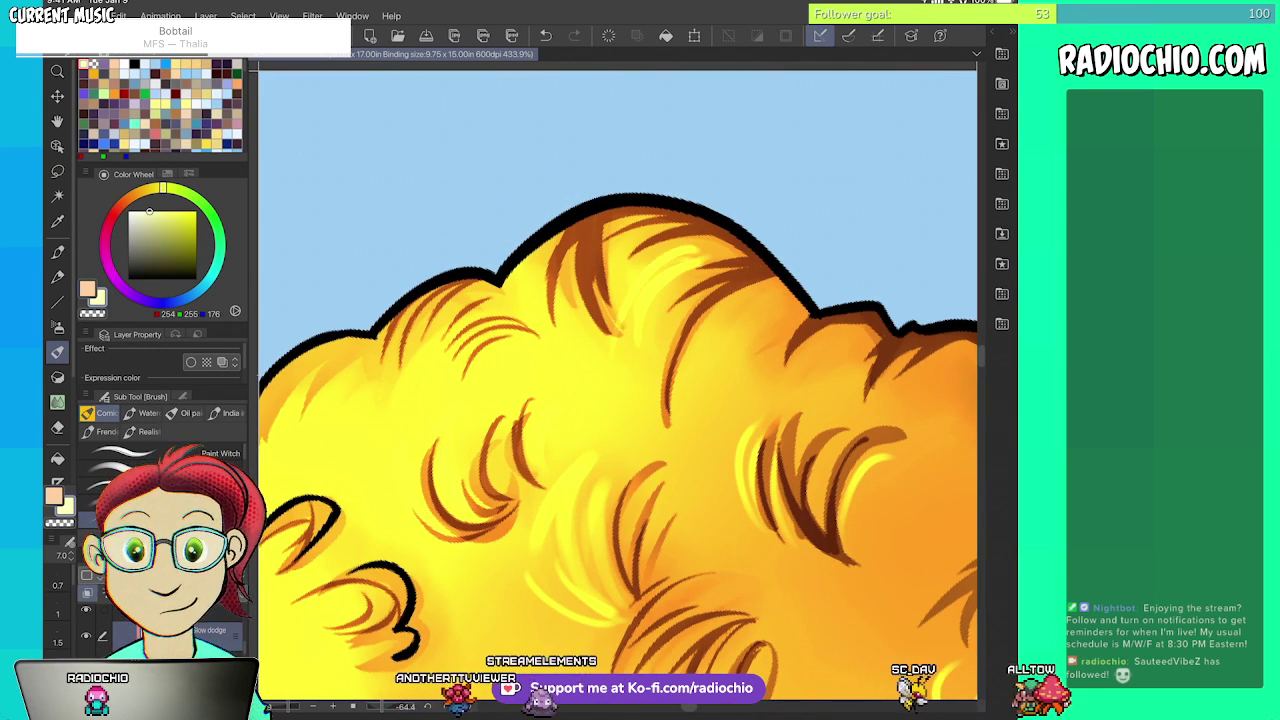
- Enlarge the brush to 12.5 and paint a thin rim highlight along the shoulder and sleeve edge of the boy's green shirt
scroll(647, 291, "down", 6)
scroll(617, 390, "down", 3)
scroll(617, 390, "up", 5)
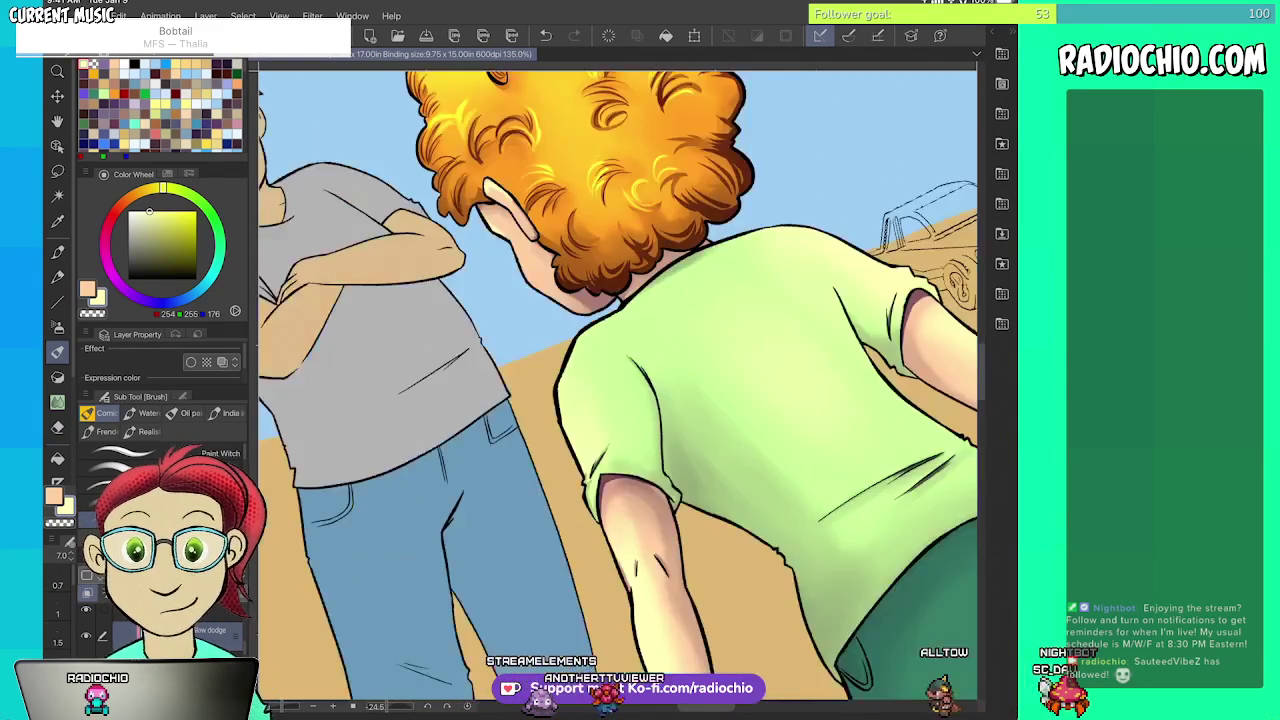
key("]")
key("bracketright")
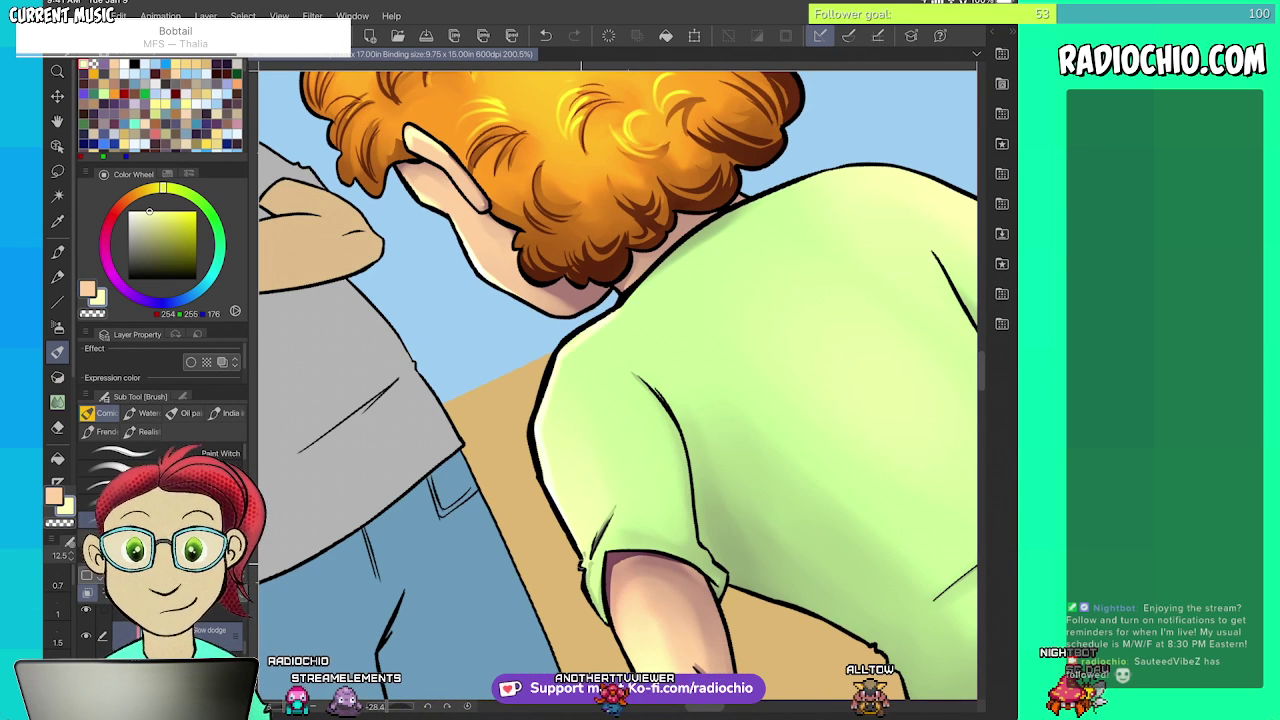
- Paint thin golden highlight strands along the front edge, face-framing locks and crown of the woman's brown hair
scroll(617, 385, "down", 5)
scroll(617, 385, "down", 3)
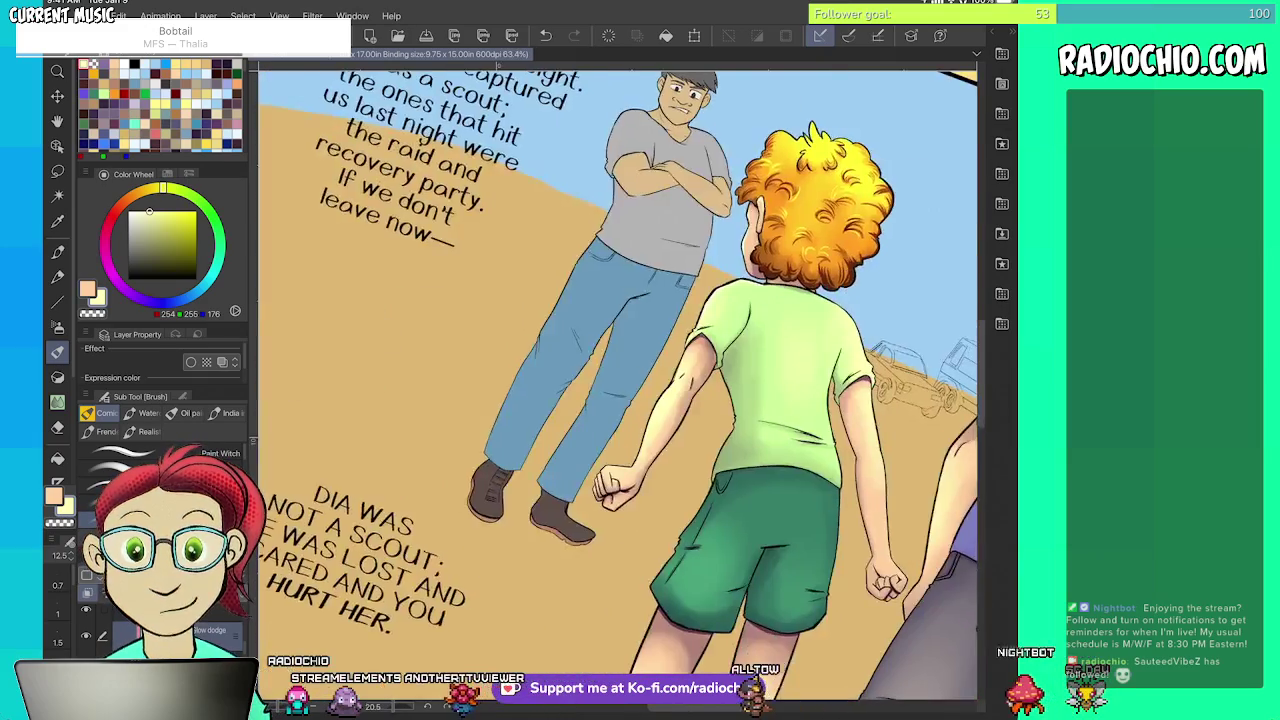
scroll(617, 385, "up", 3)
scroll(617, 385, "up", 4)
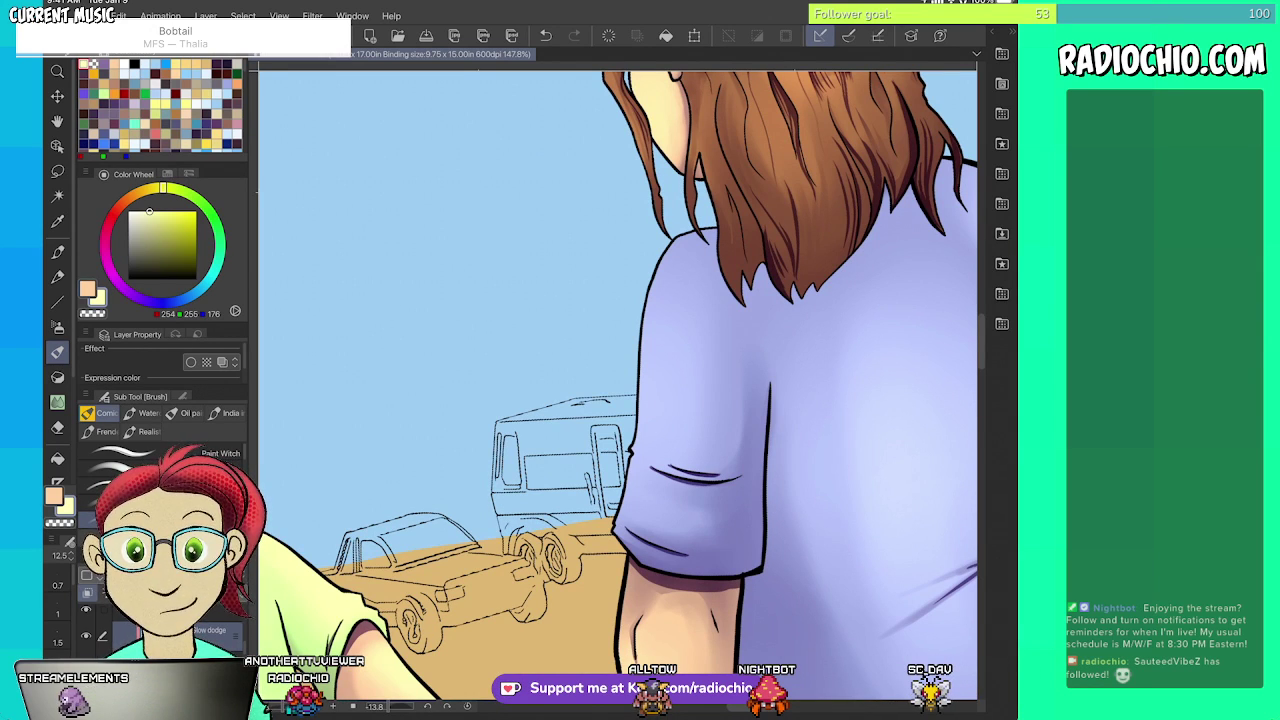
scroll(617, 385, "up", 3)
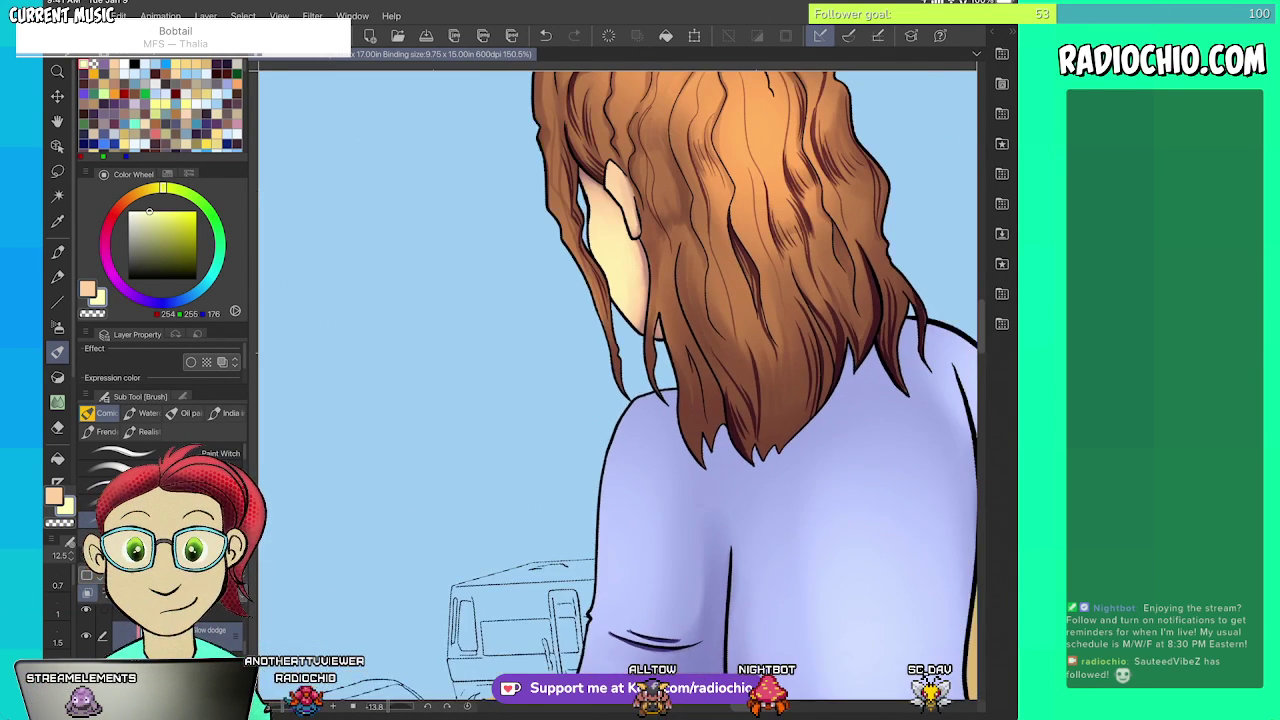
scroll(617, 385, "up", 3)
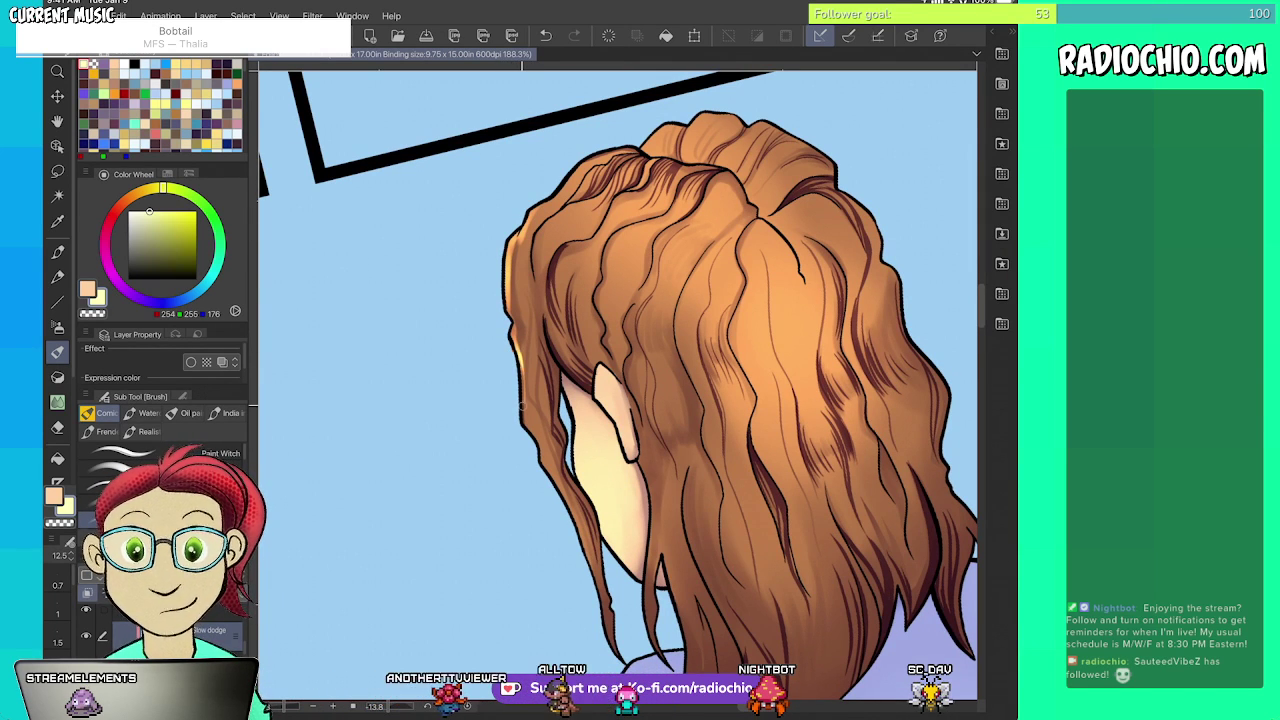
left_click_drag(522, 406, 552, 471)
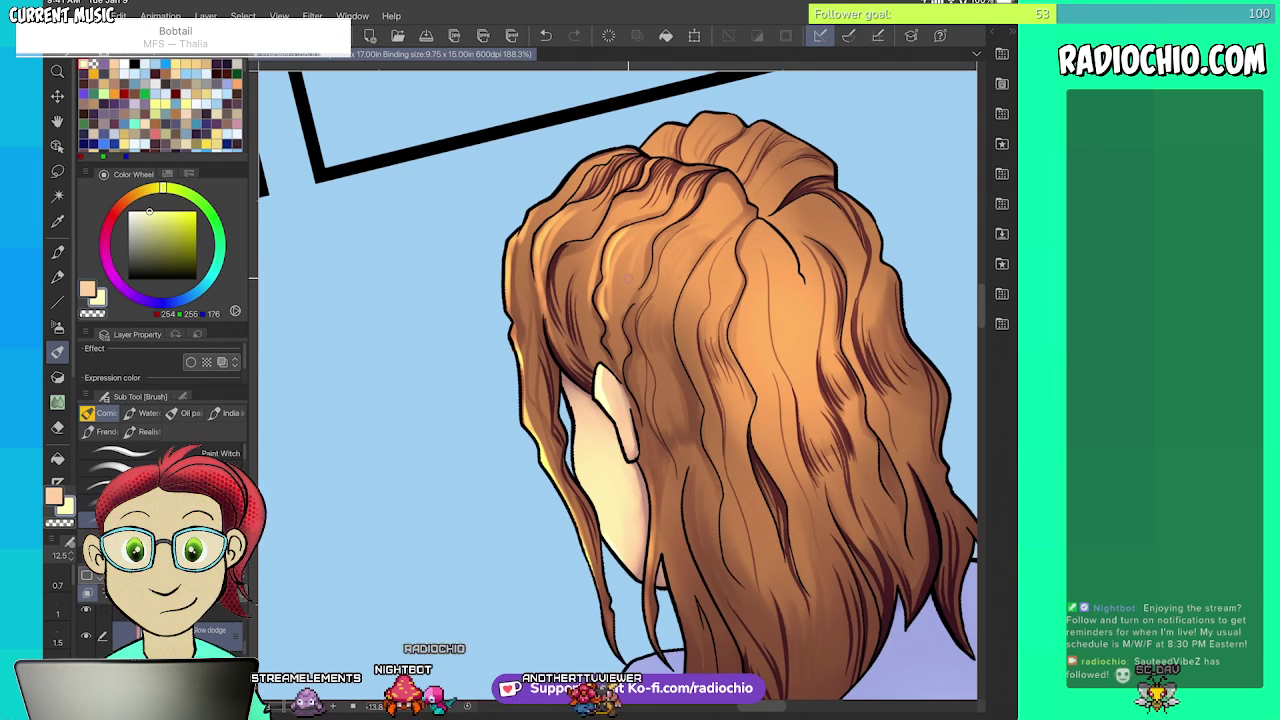
left_click_drag(646, 148, 682, 135)
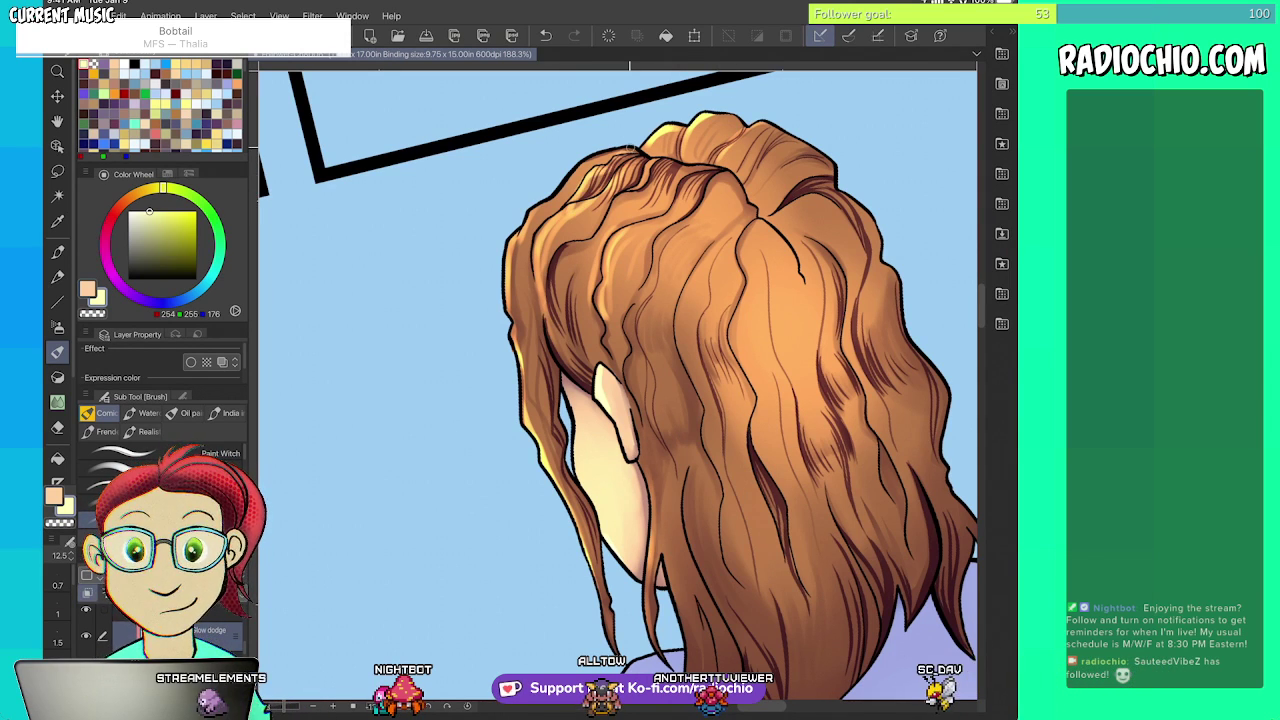
left_click_drag(622, 149, 585, 169)
scroll(618, 390, "down", 3)
scroll(618, 390, "up", 4)
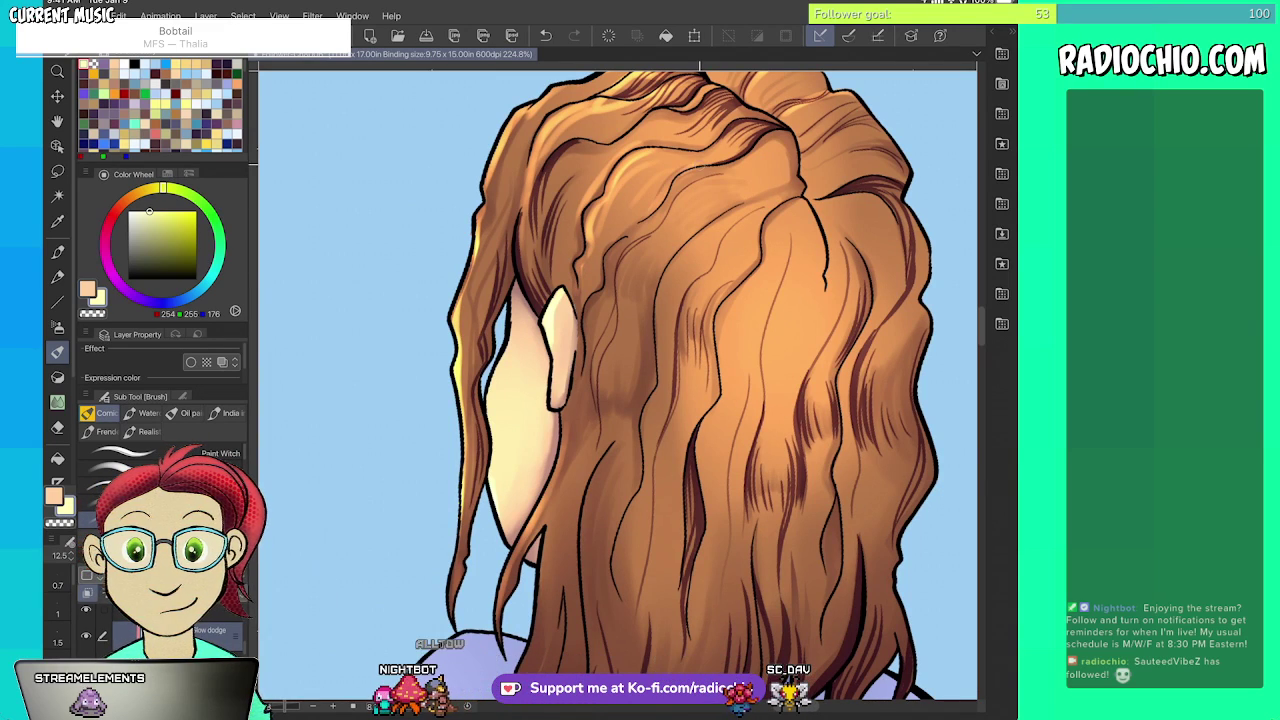
- Paint a thin rim highlight along the left shoulder of the woman's purple shirt
scroll(618, 390, "down", 5)
scroll(618, 390, "up", 3)
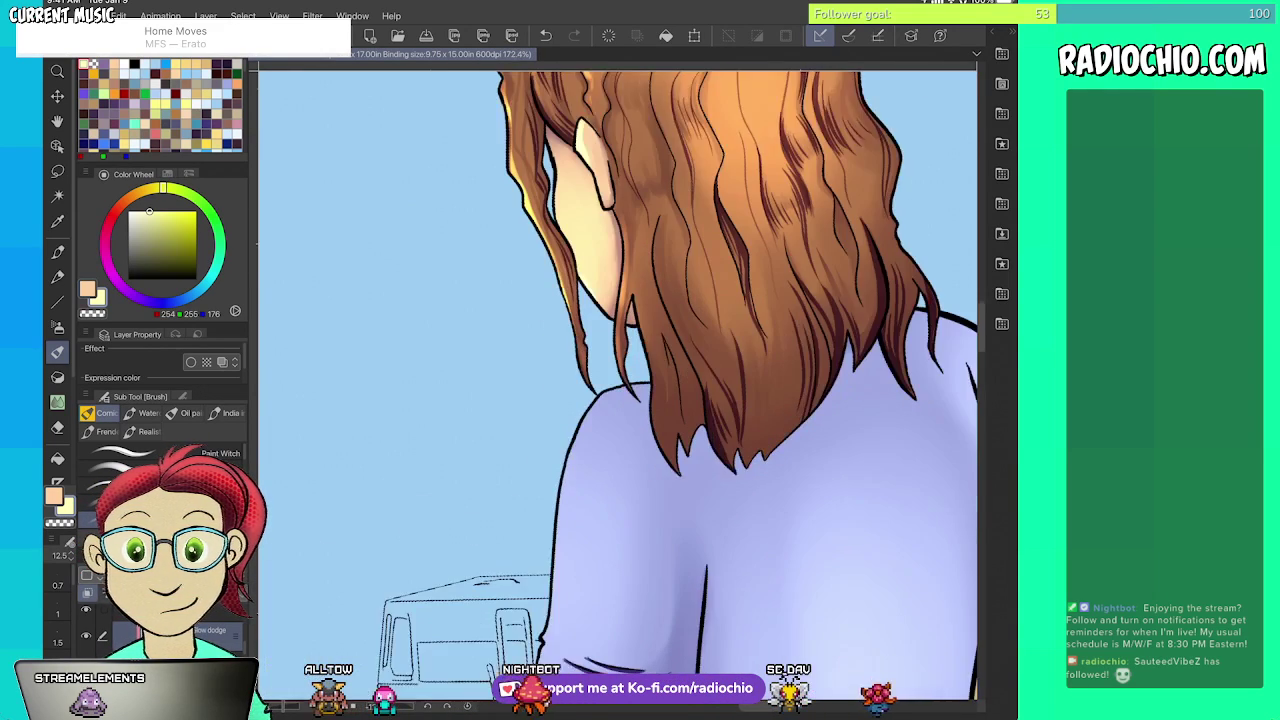
mouse_move(656, 291)
left_mouse_down()
mouse_move(622, 306)
mouse_move(602, 382)
left_mouse_up()
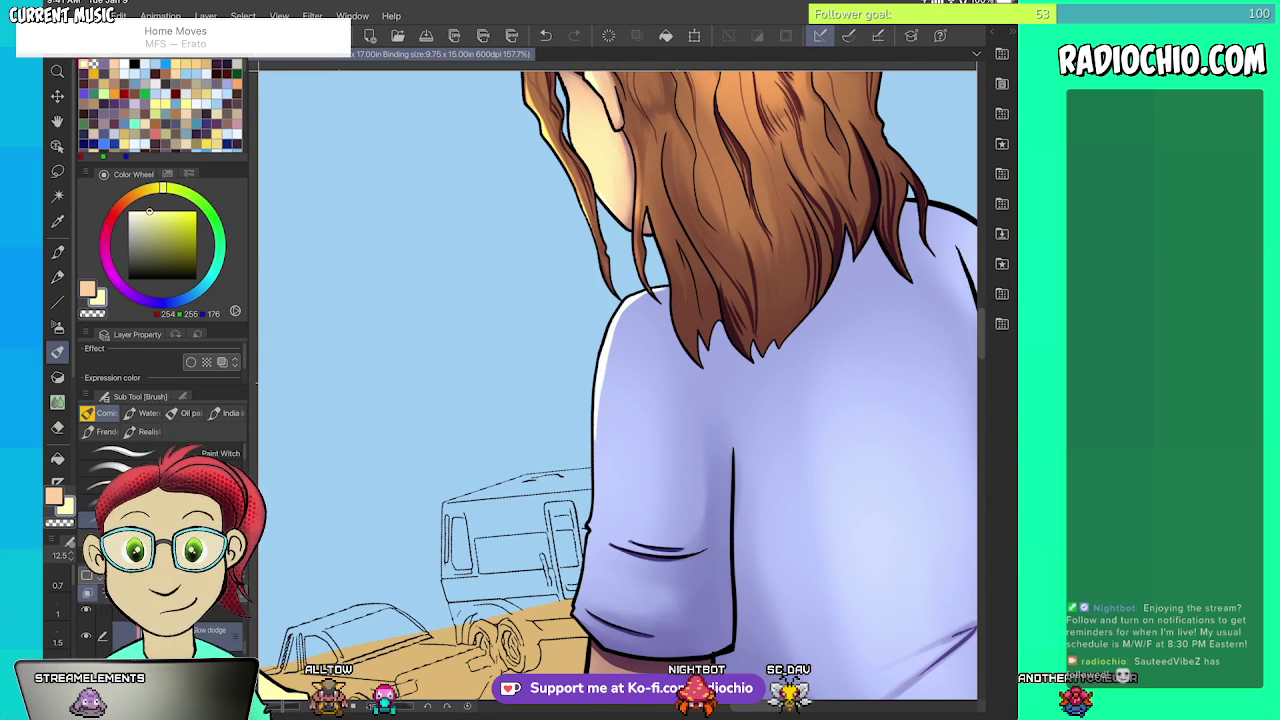
- Paint thin highlight strands on the fringe and back of the man's short brown hair
scroll(618, 390, "down", 5)
scroll(618, 390, "up", 1)
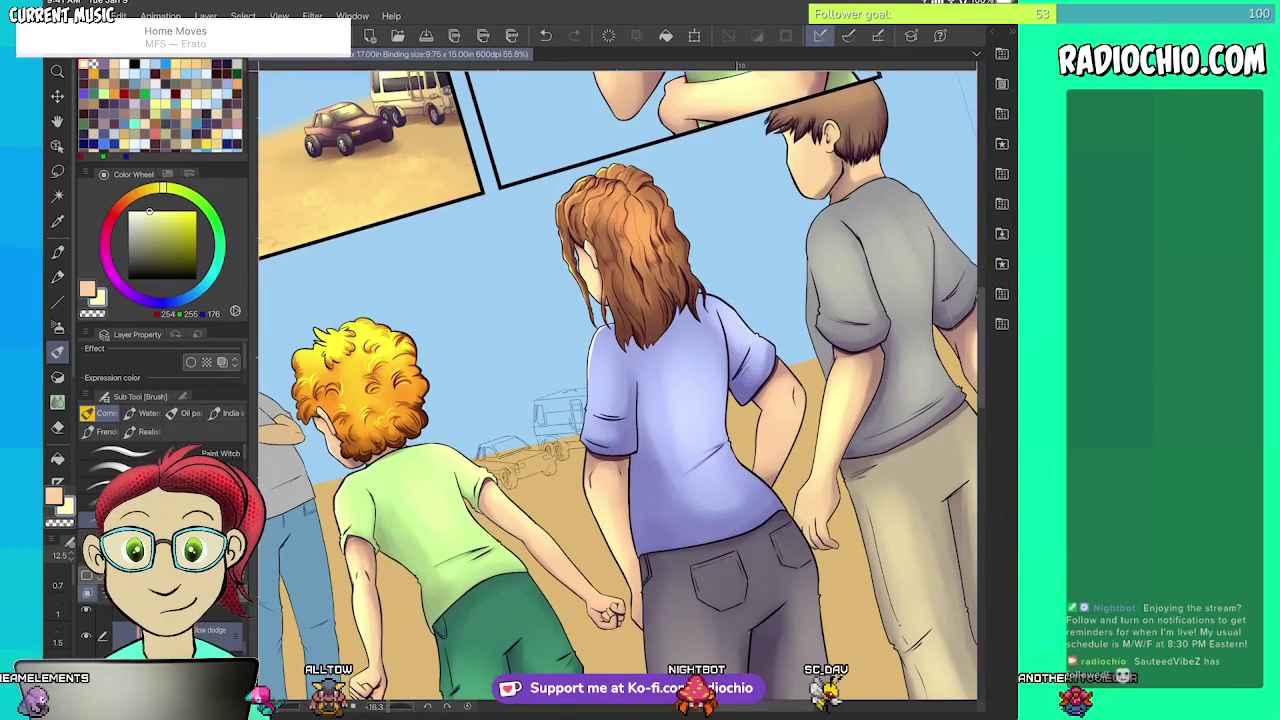
left_click_drag(618, 390, 535, 511)
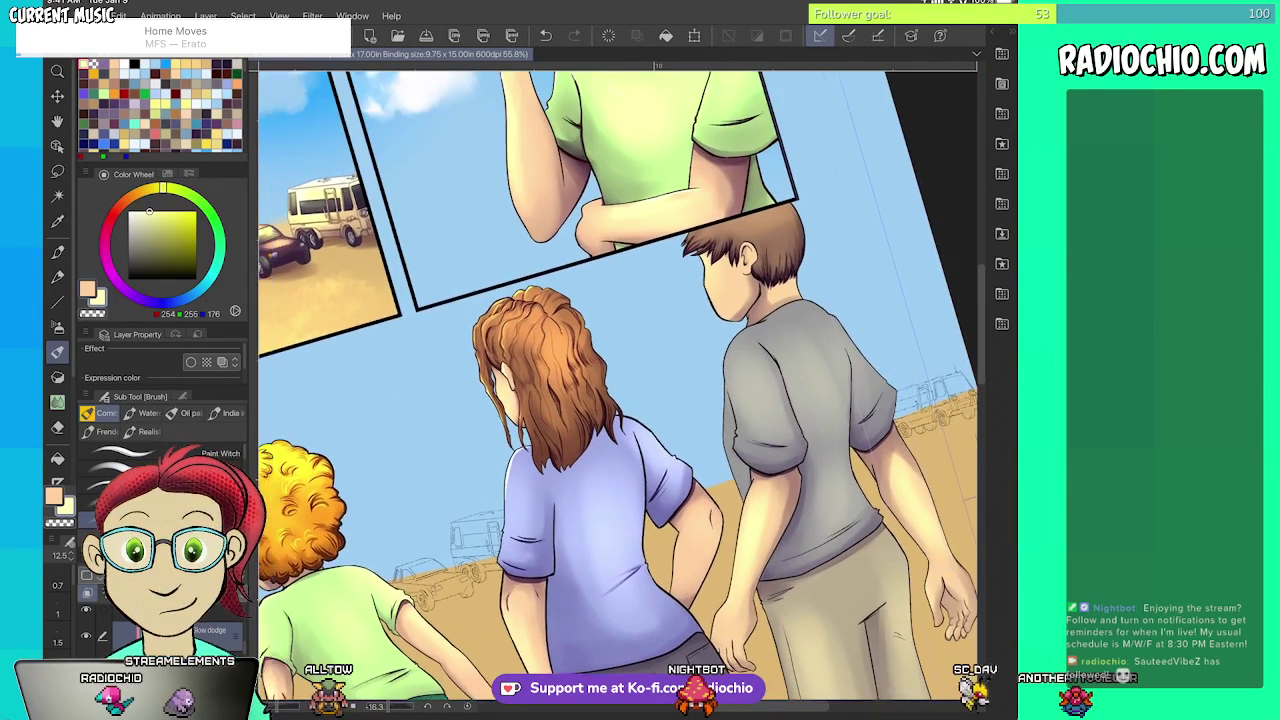
scroll(771, 243, "up", 5)
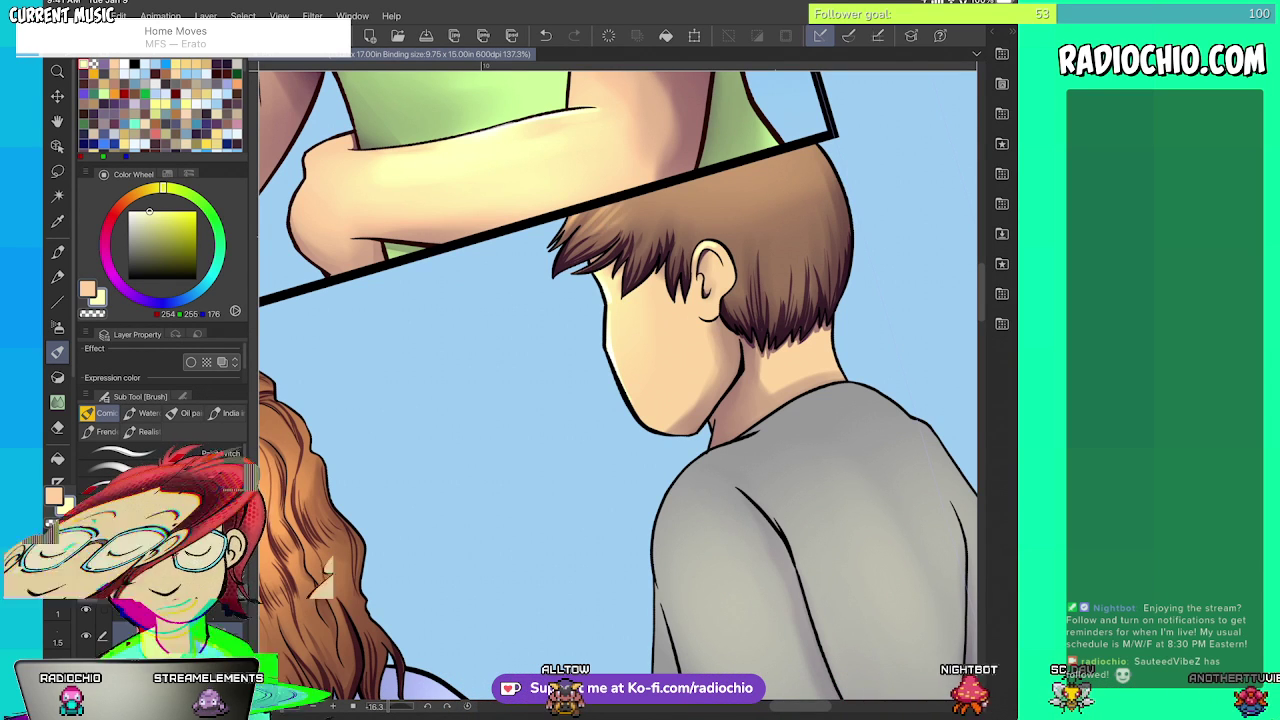
left_click_drag(647, 224, 642, 248)
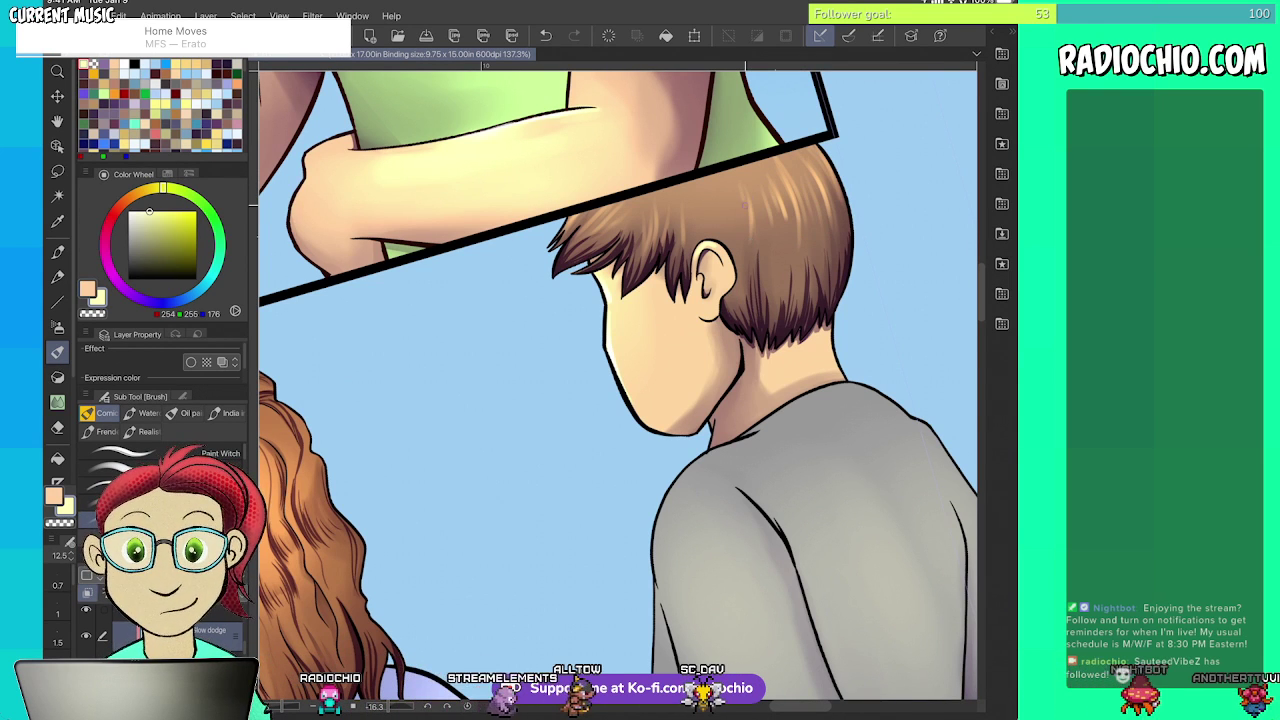
- Paint a thin rim highlight along the left shoulder and sleeve folds of the man's gray shirt
scroll(618, 385, "down", 3)
scroll(618, 385, "up", 1)
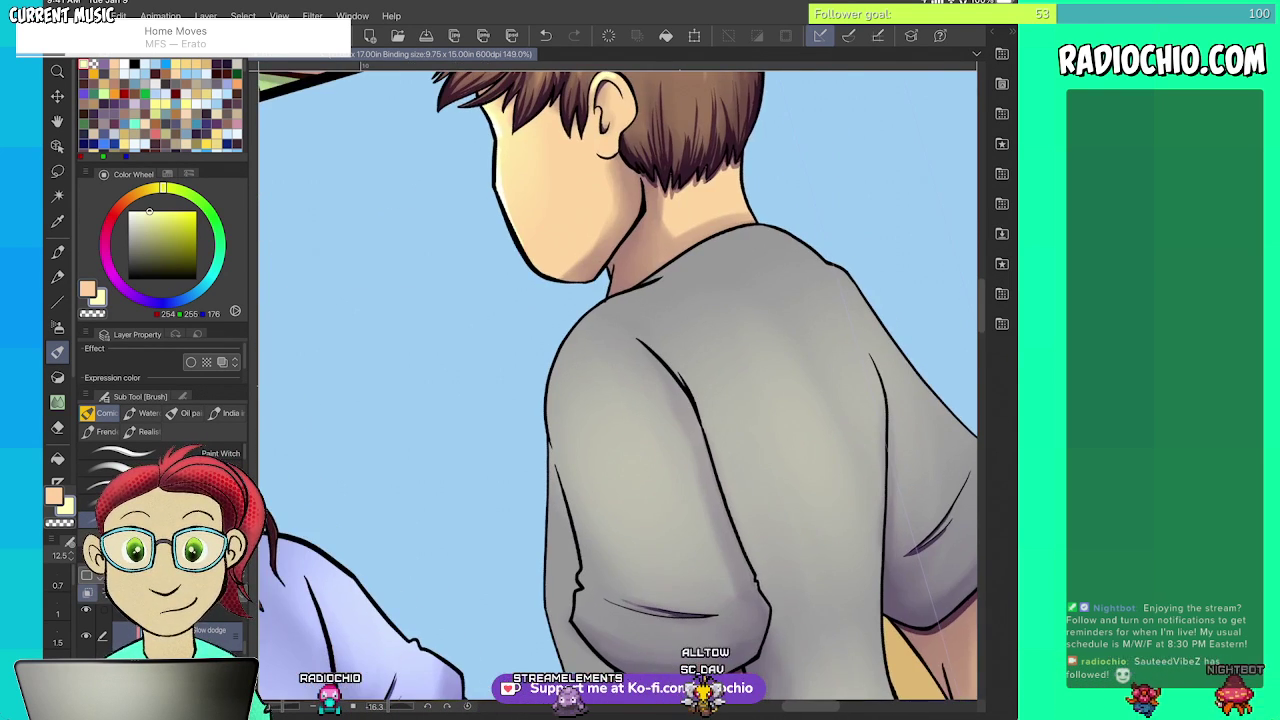
left_click_drag(592, 312, 551, 400)
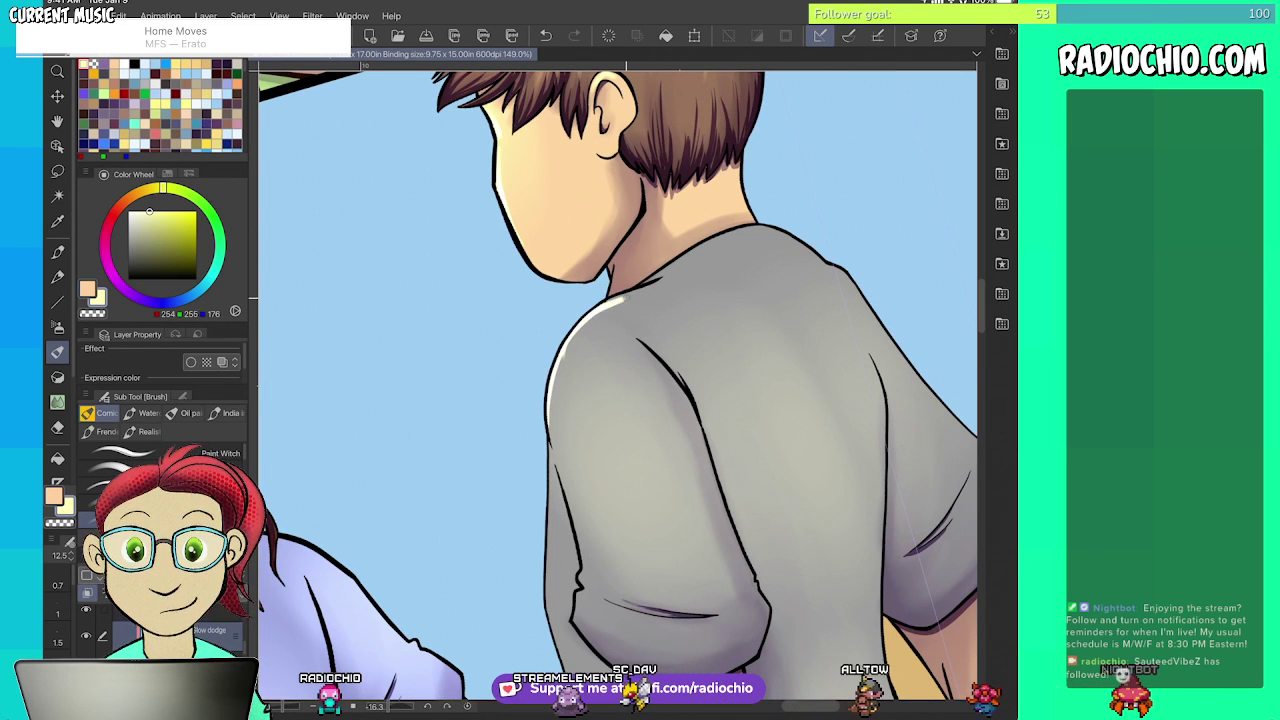
mouse_move(655, 286)
left_mouse_down()
mouse_move(550, 439)
mouse_move(566, 505)
left_mouse_up()
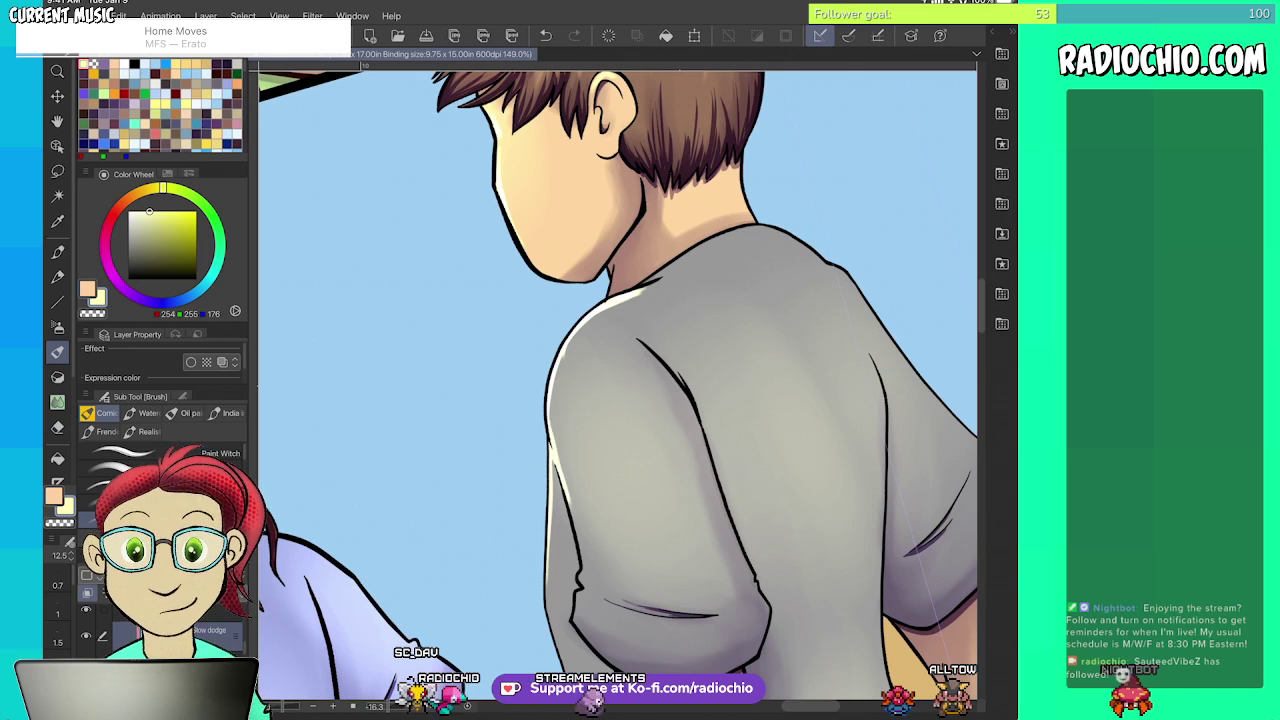
scroll(618, 385, "down", 4)
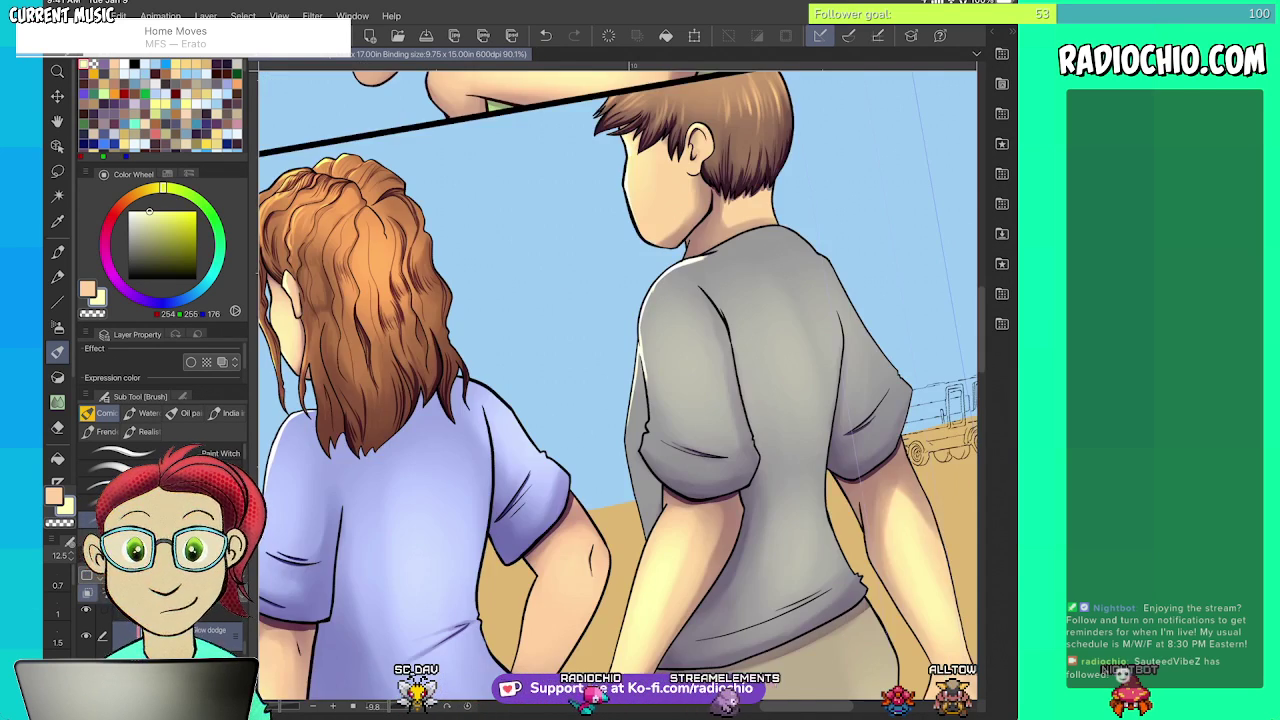
scroll(618, 385, "up", 4)
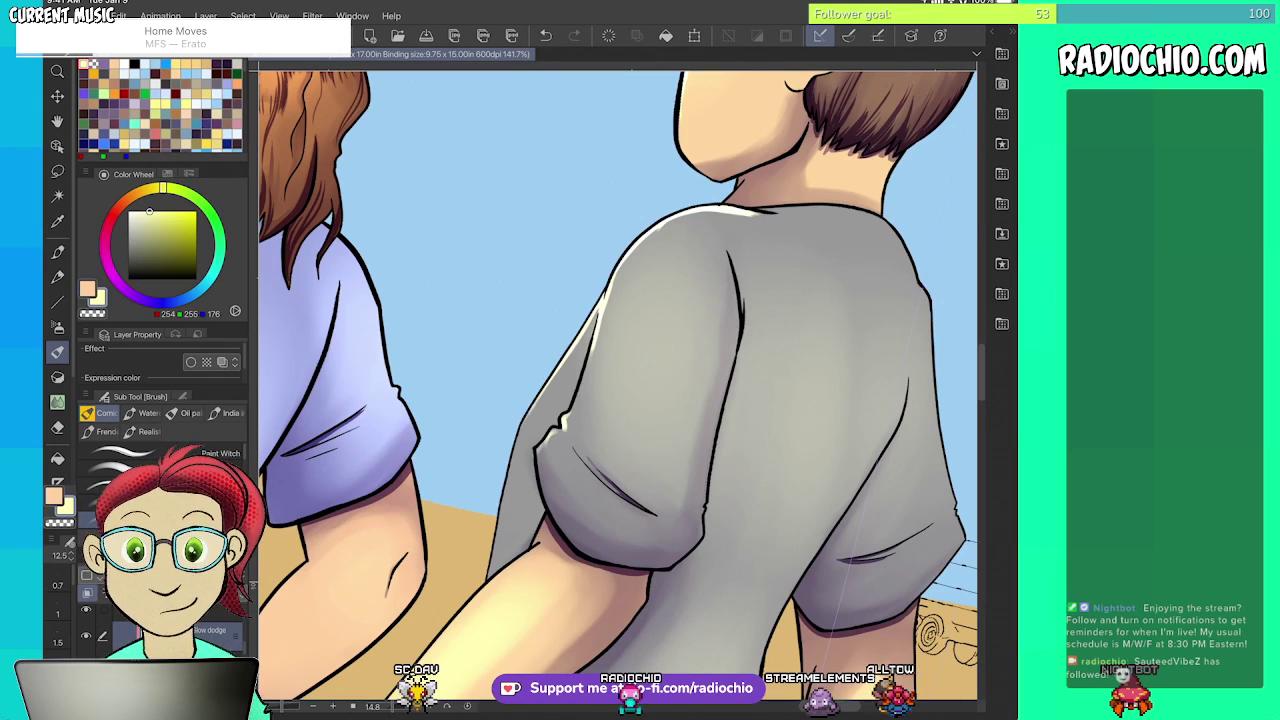
- Save the comic page
scroll(618, 385, "down", 6)
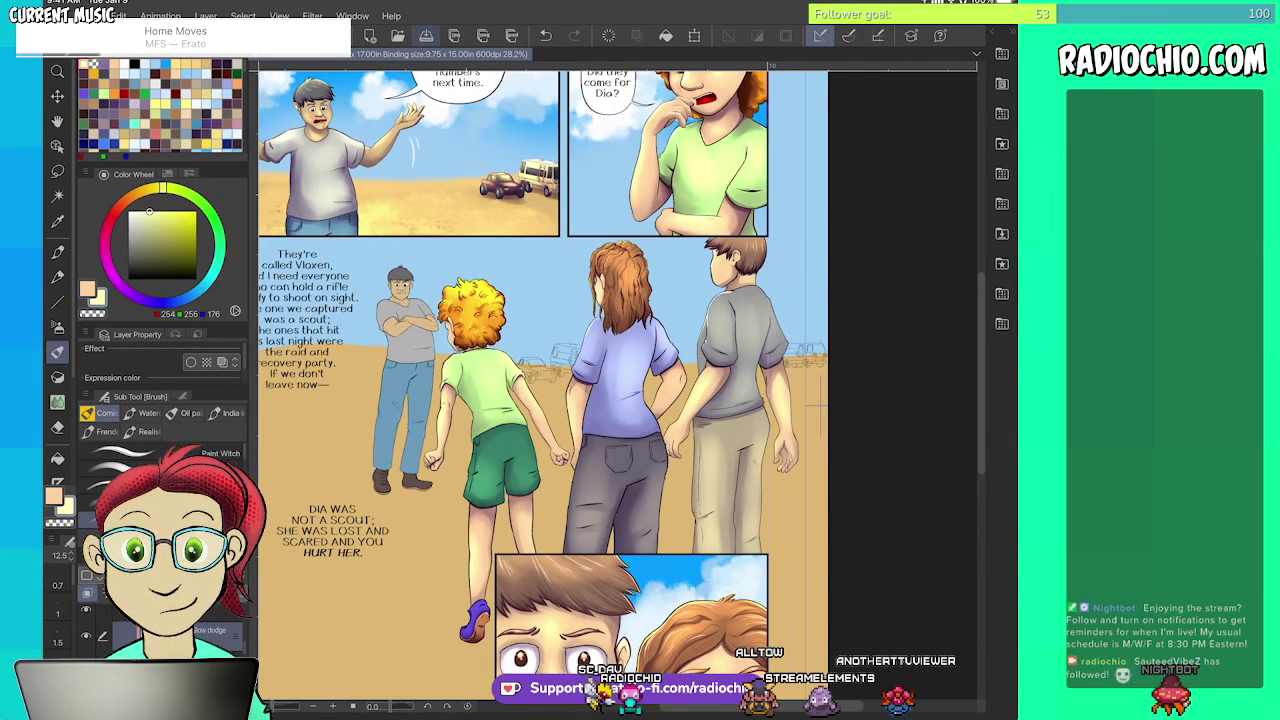
key("ctrl+s")
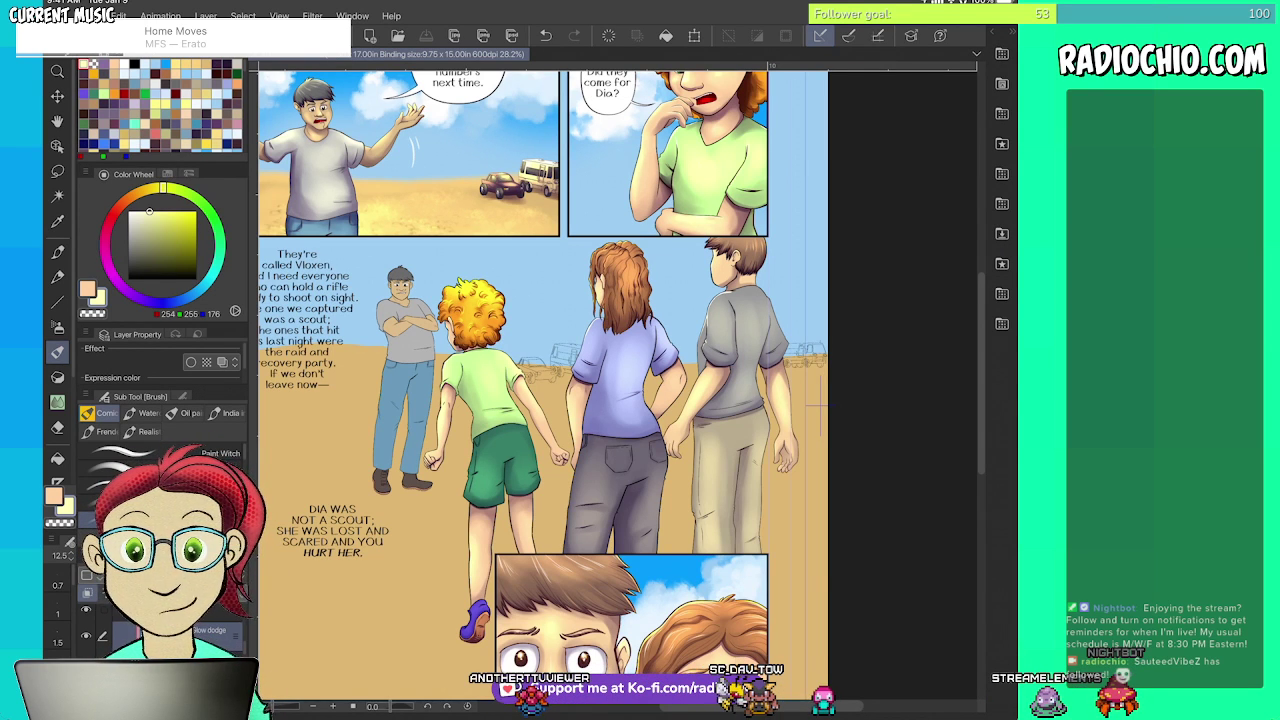
- Clip the shading layer to the one below, set its blending mode to Multiply and pick the desert shade swatch
scroll(617, 388, "up", 3)
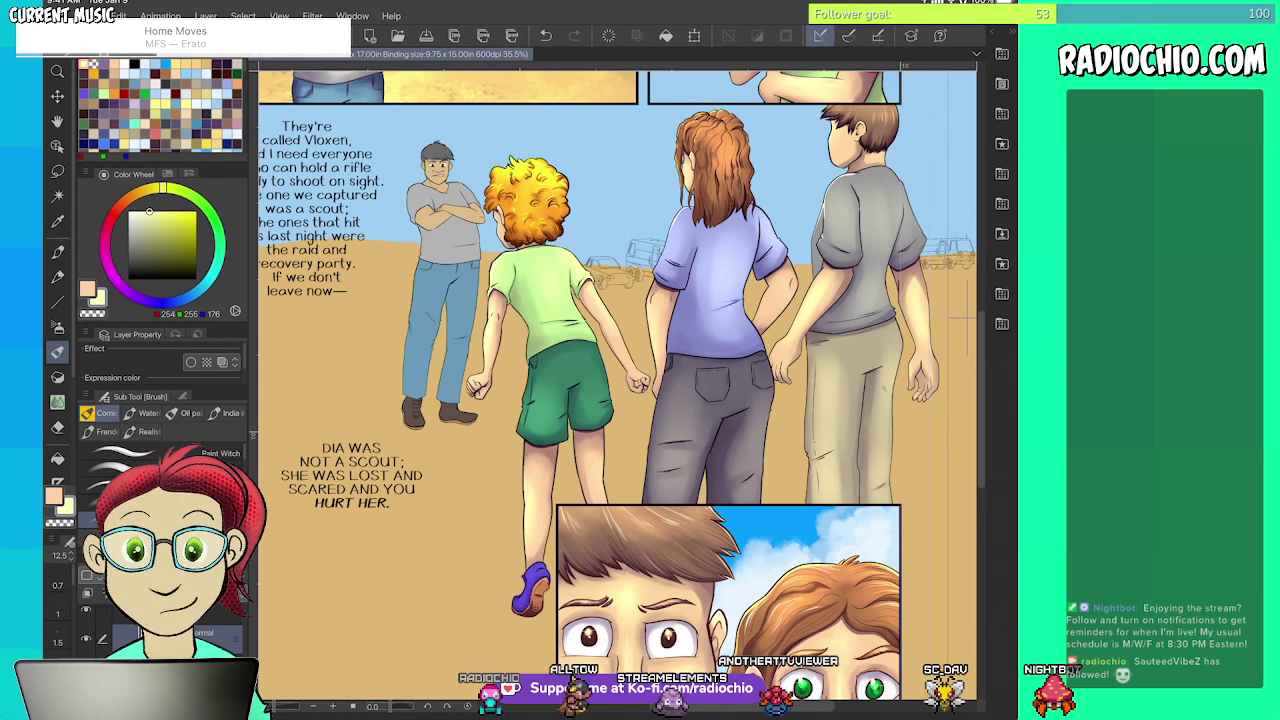
left_click(87, 593)
left_click(134, 575)
left_click(125, 201)
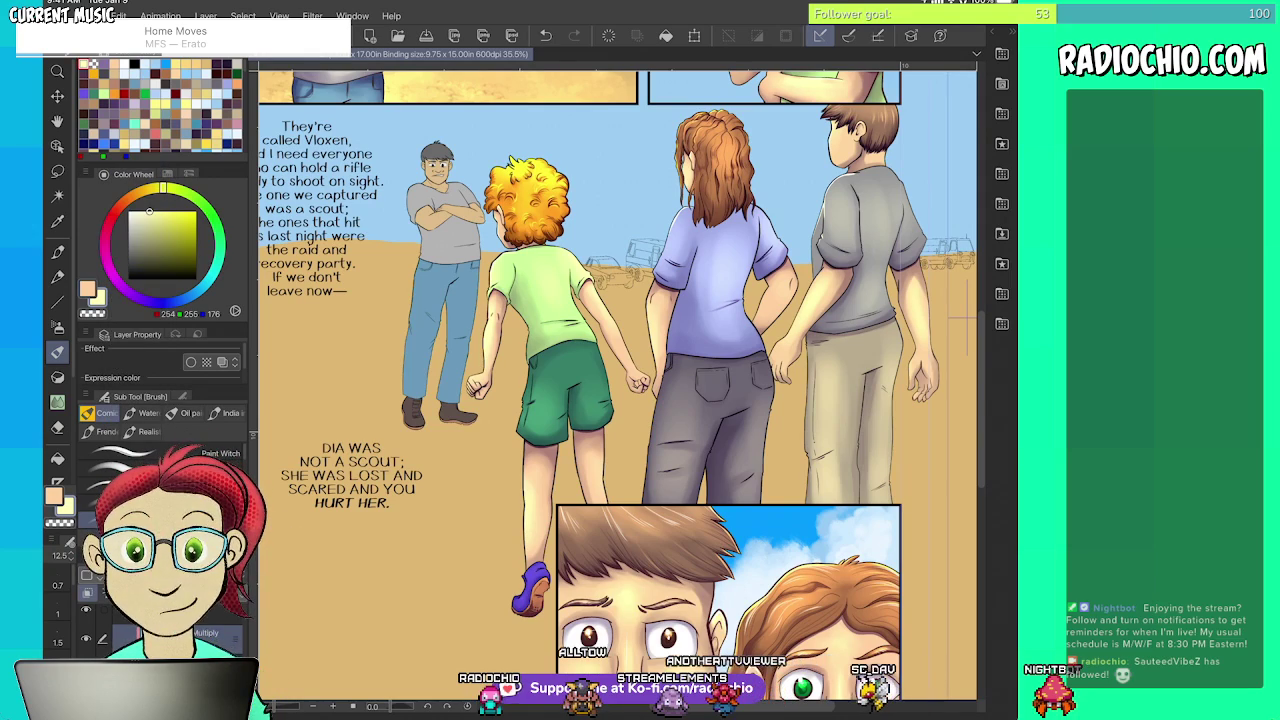
key("F7")
scroll(316, 370, "down", 5)
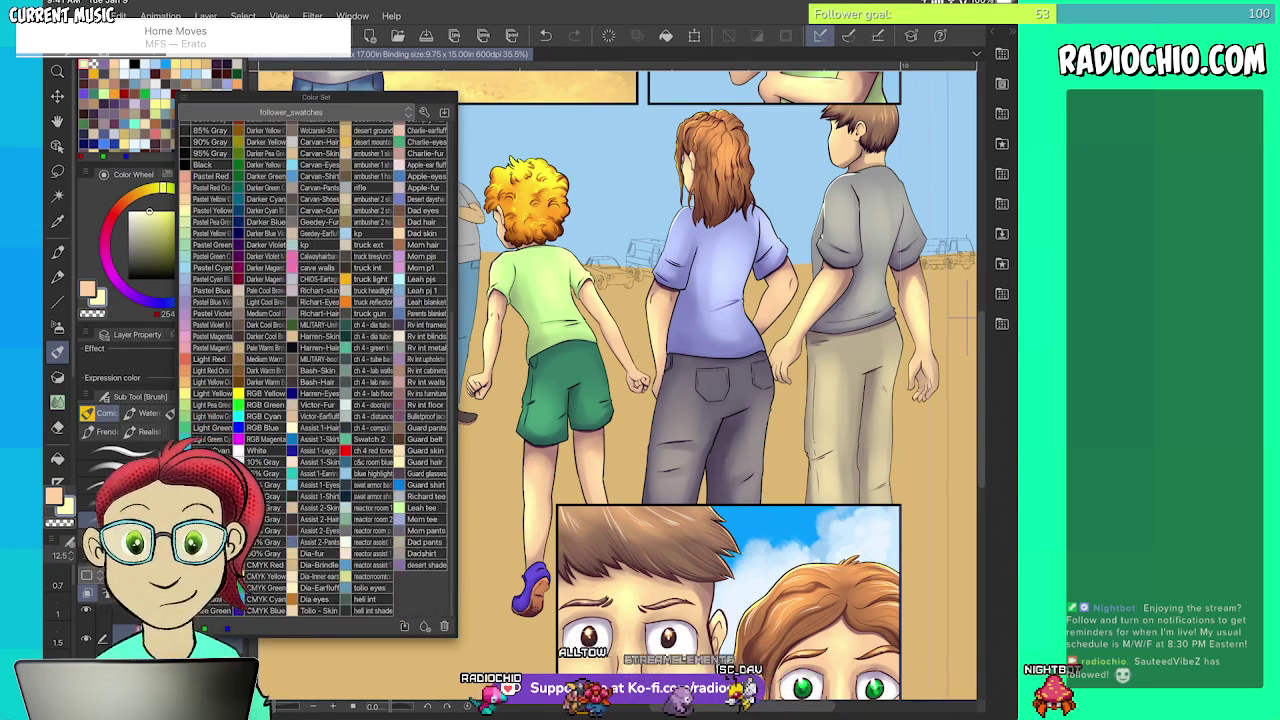
left_click(421, 565)
key("F7")
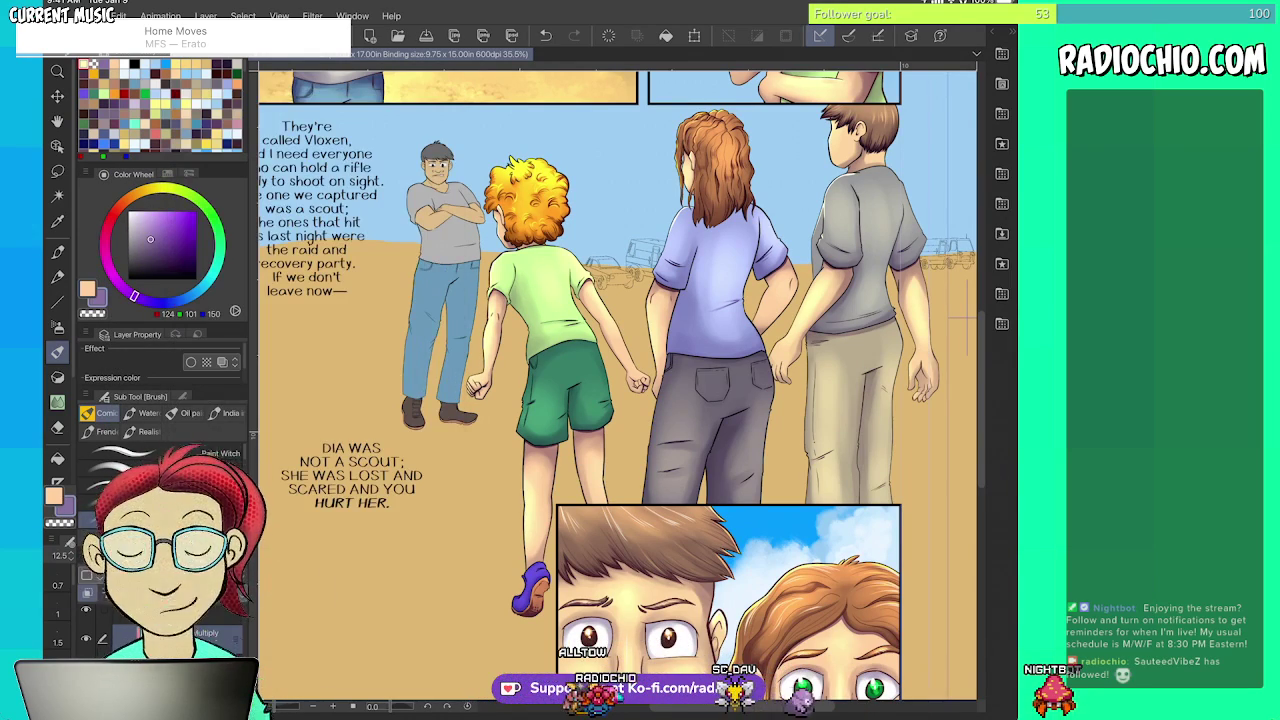
- Lasso the shadow area along the cheek and jaw of the man with crossed arms and fill it with the purple shade
scroll(617, 385, "up", 2)
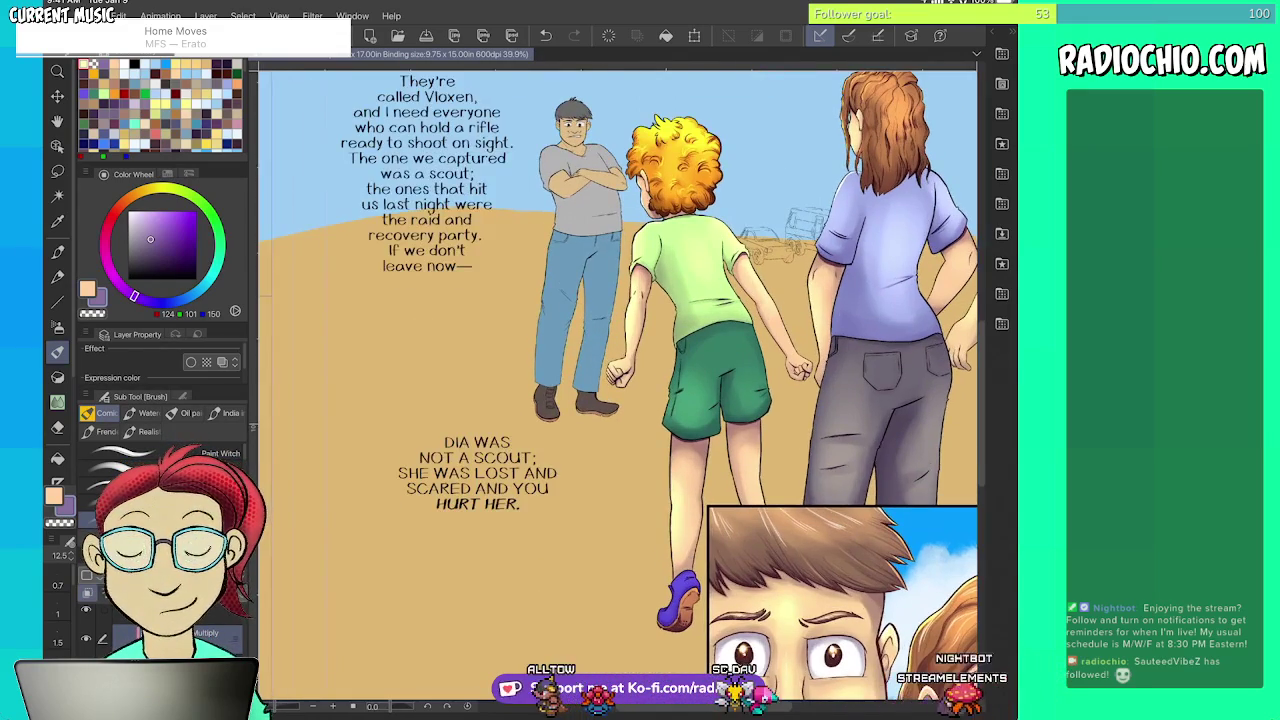
scroll(617, 385, "up", 2)
scroll(617, 385, "up", 8)
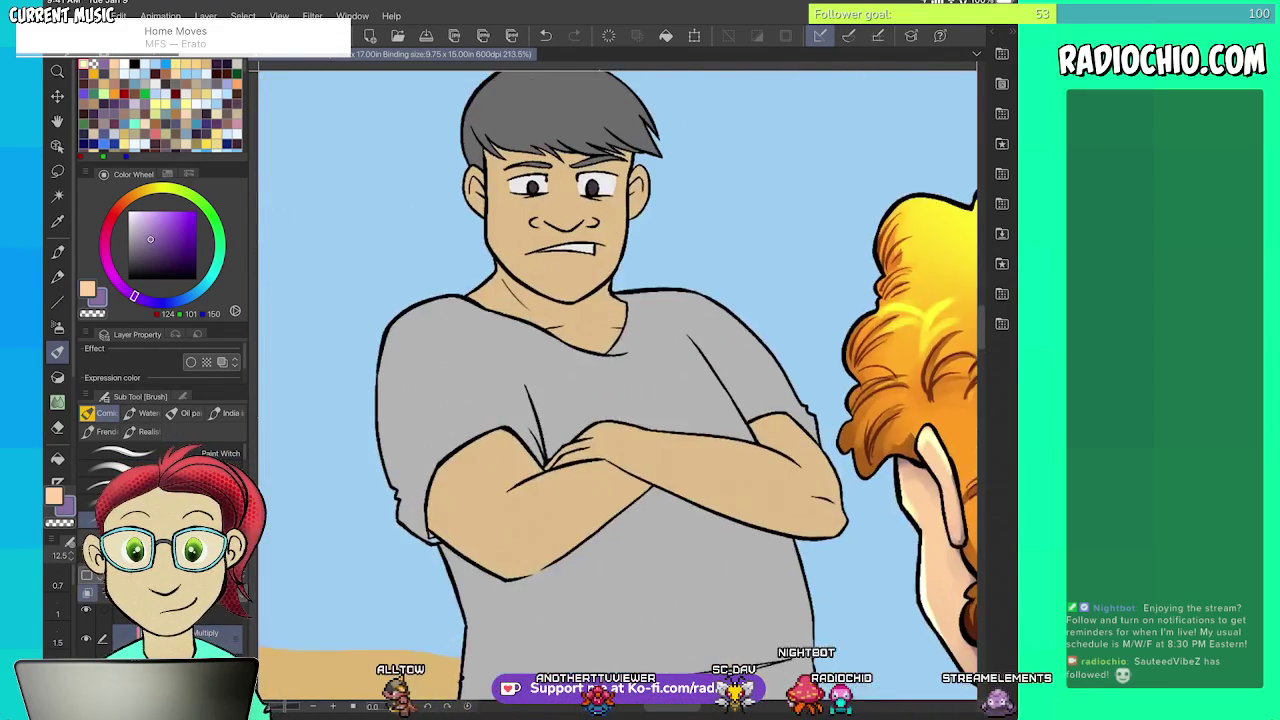
scroll(617, 385, "down", 2)
scroll(617, 385, "up", 1)
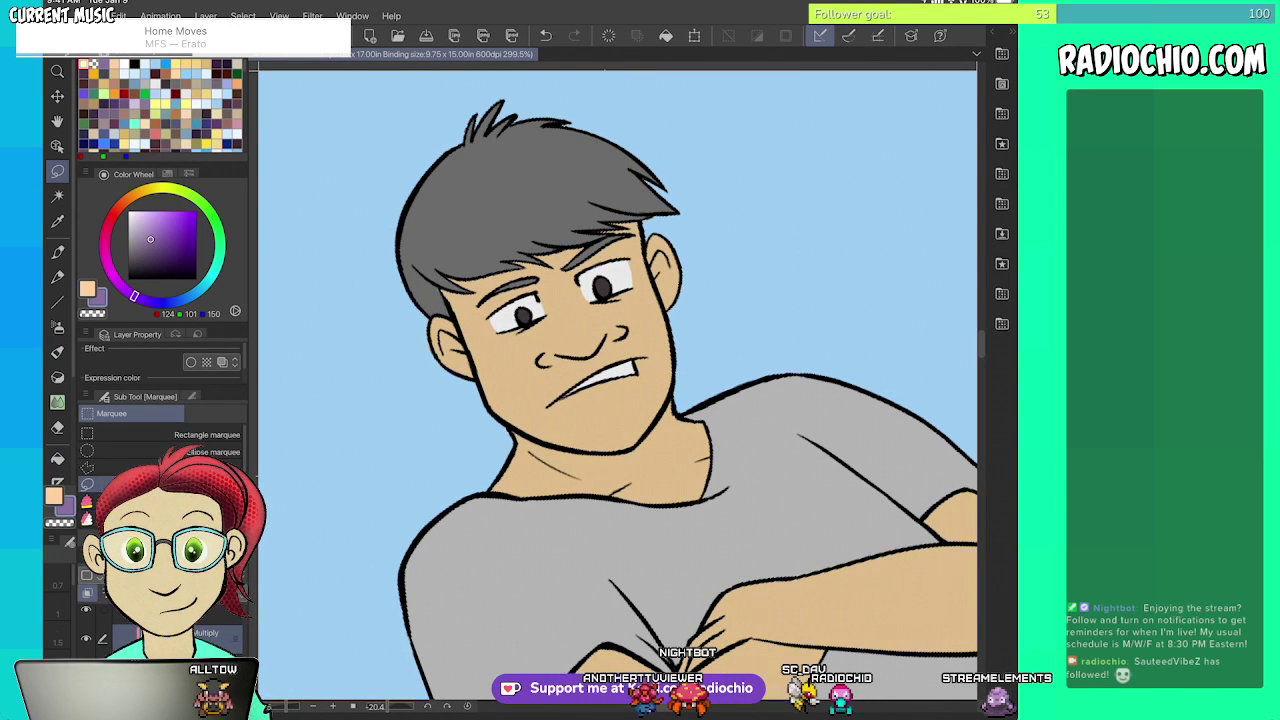
left_click_drag(459, 323, 517, 407)
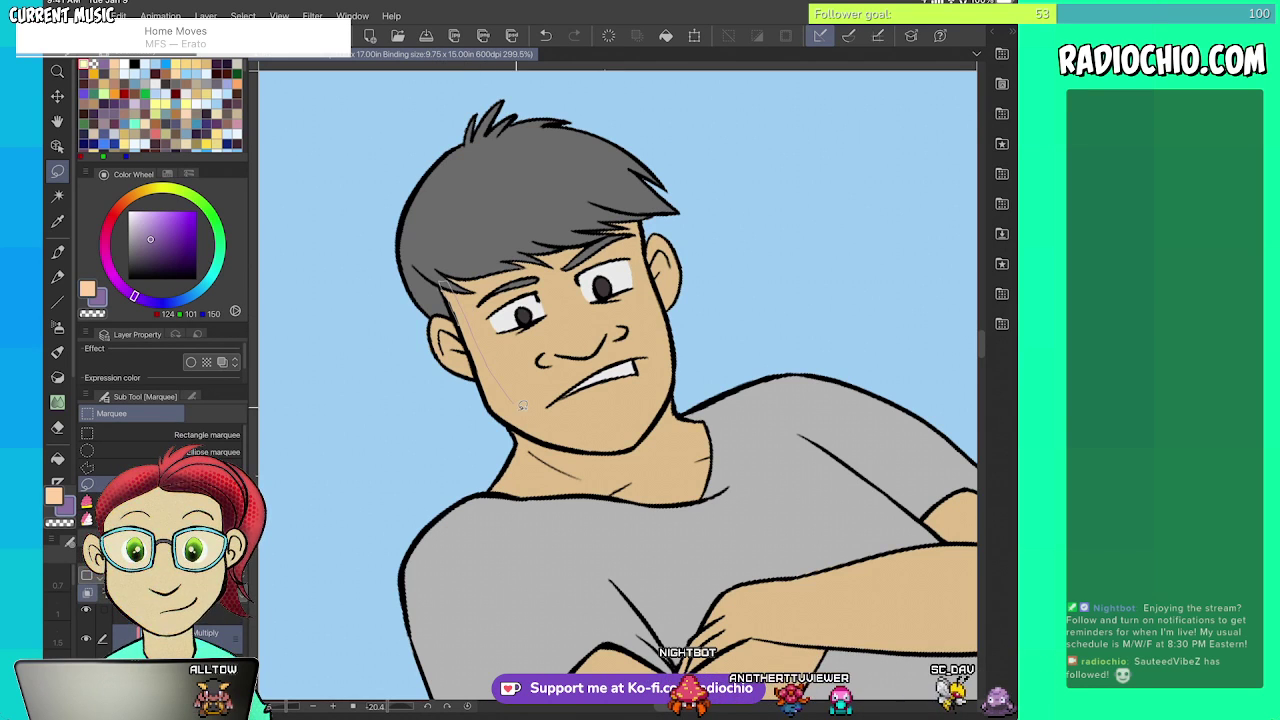
left_click_drag(570, 456, 443, 284)
key("u")
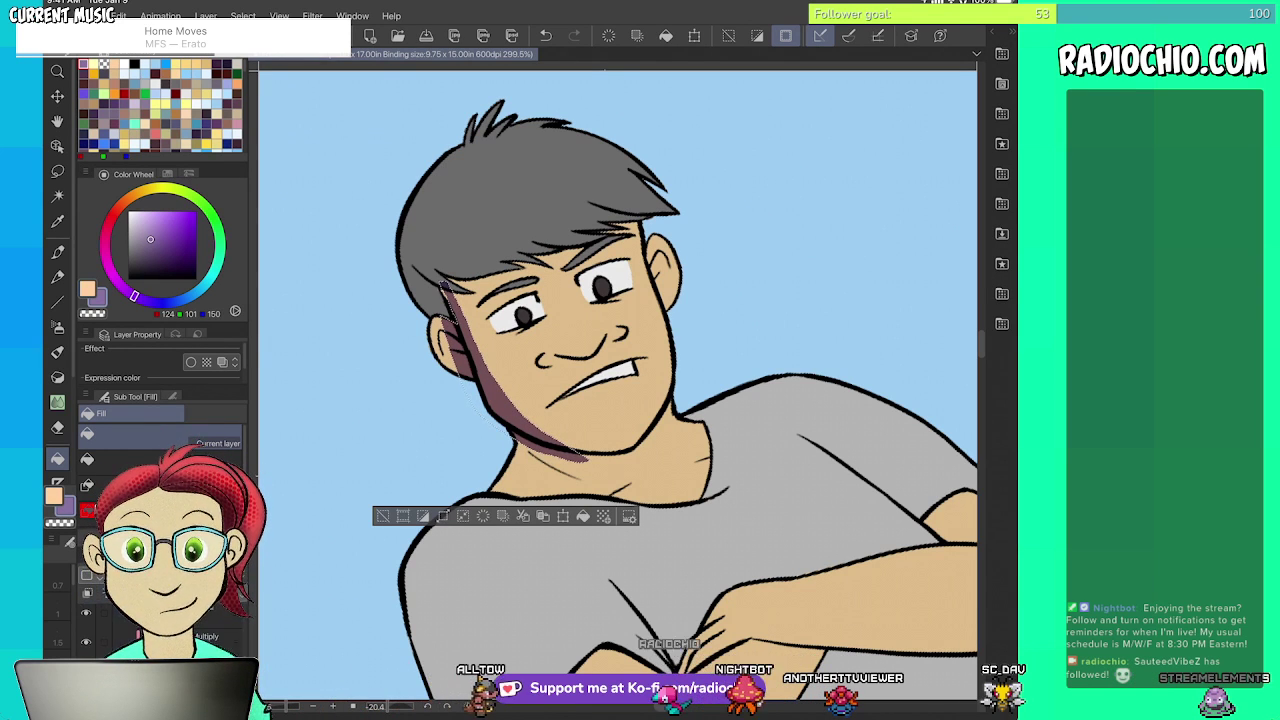
left_click(207, 637)
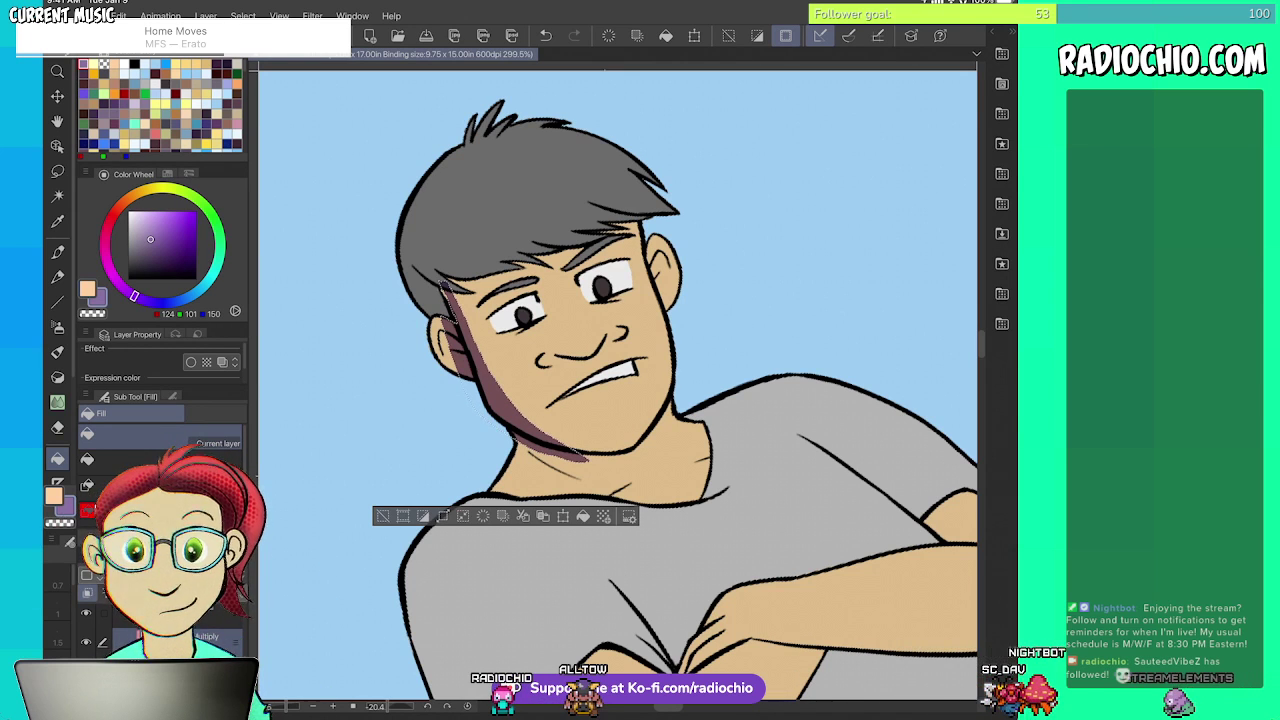
key("ctrl+d")
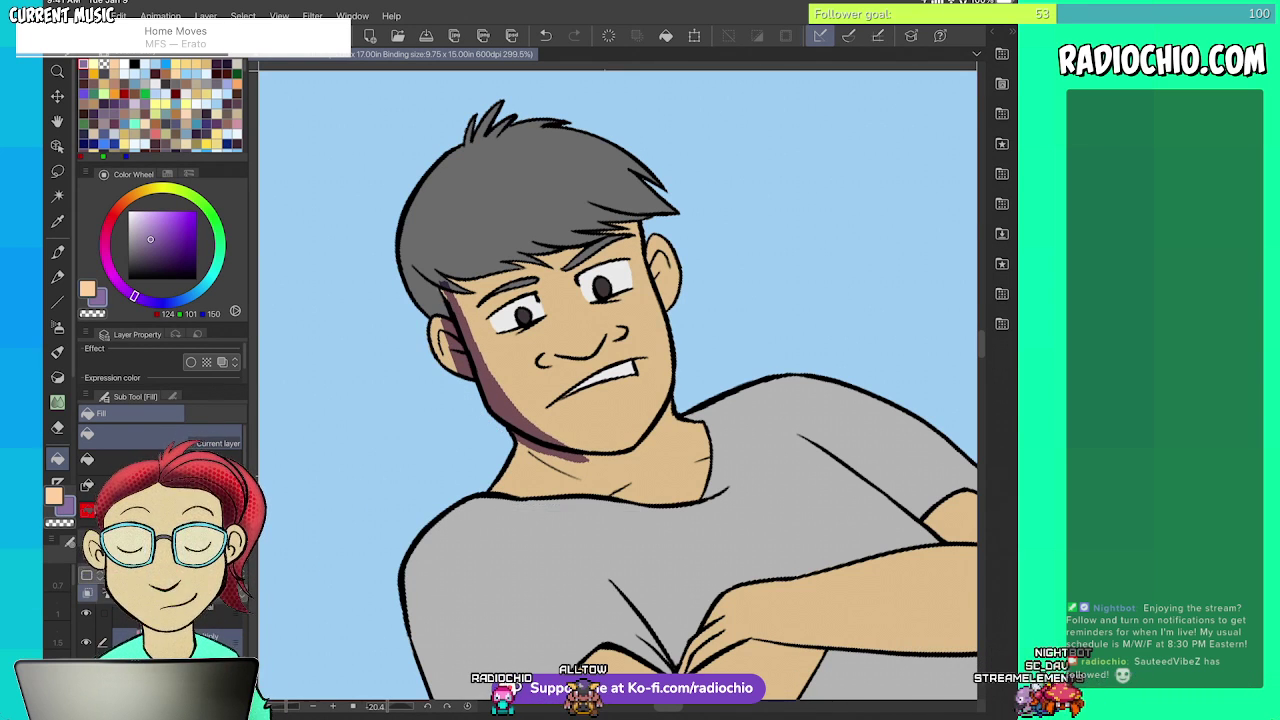
- Clean the excess shade off the man's ear and extend the jaw shadow around the chin with the pen
key("p")
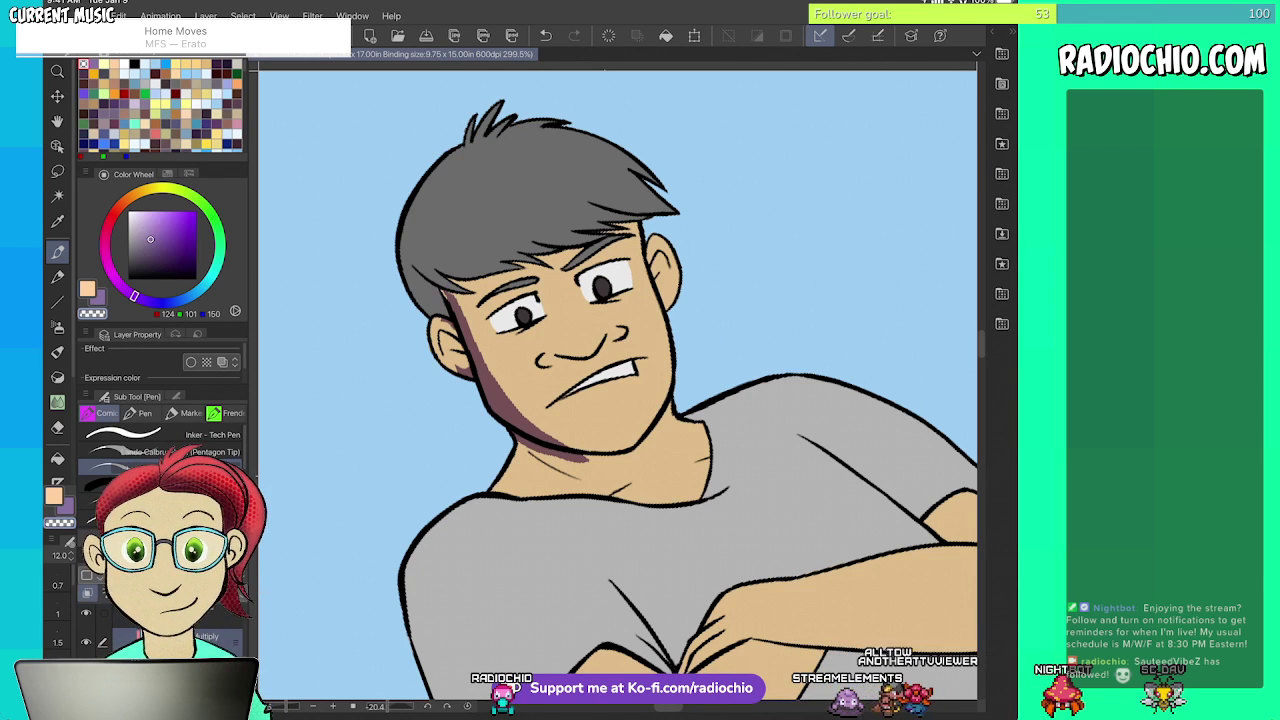
key("i")
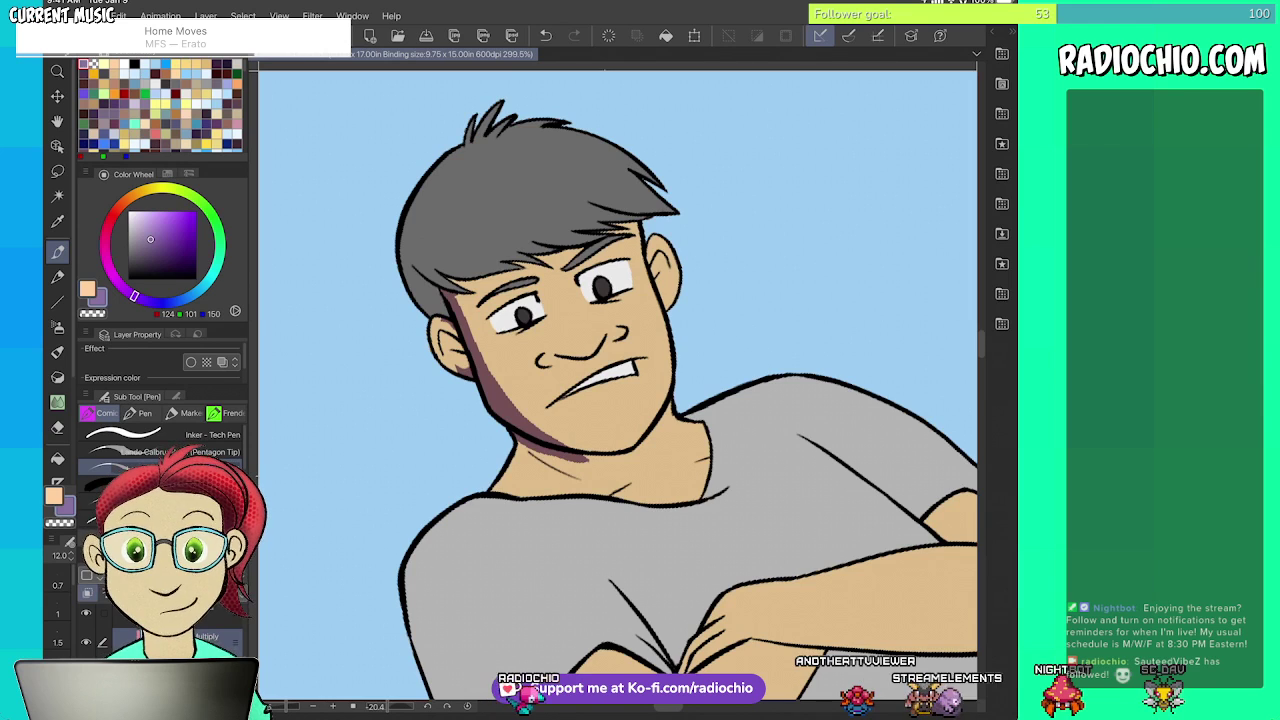
scroll(618, 385, "up", 1)
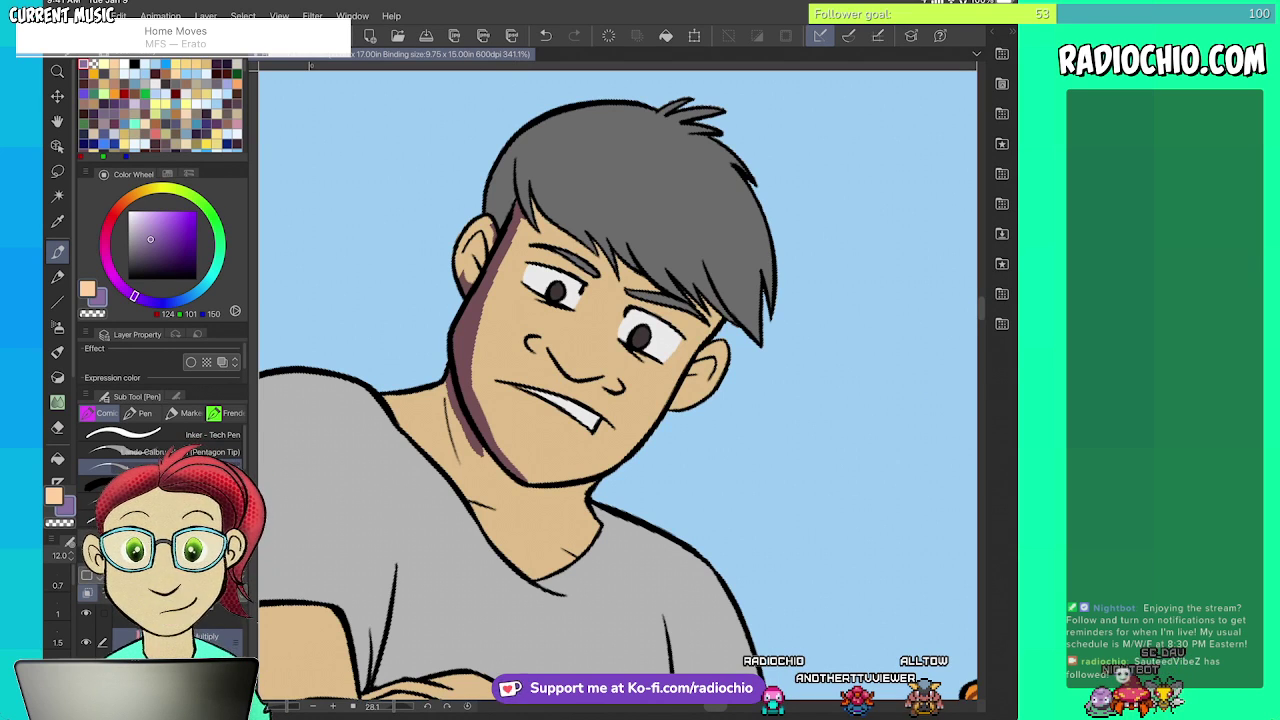
scroll(618, 385, "up", 2)
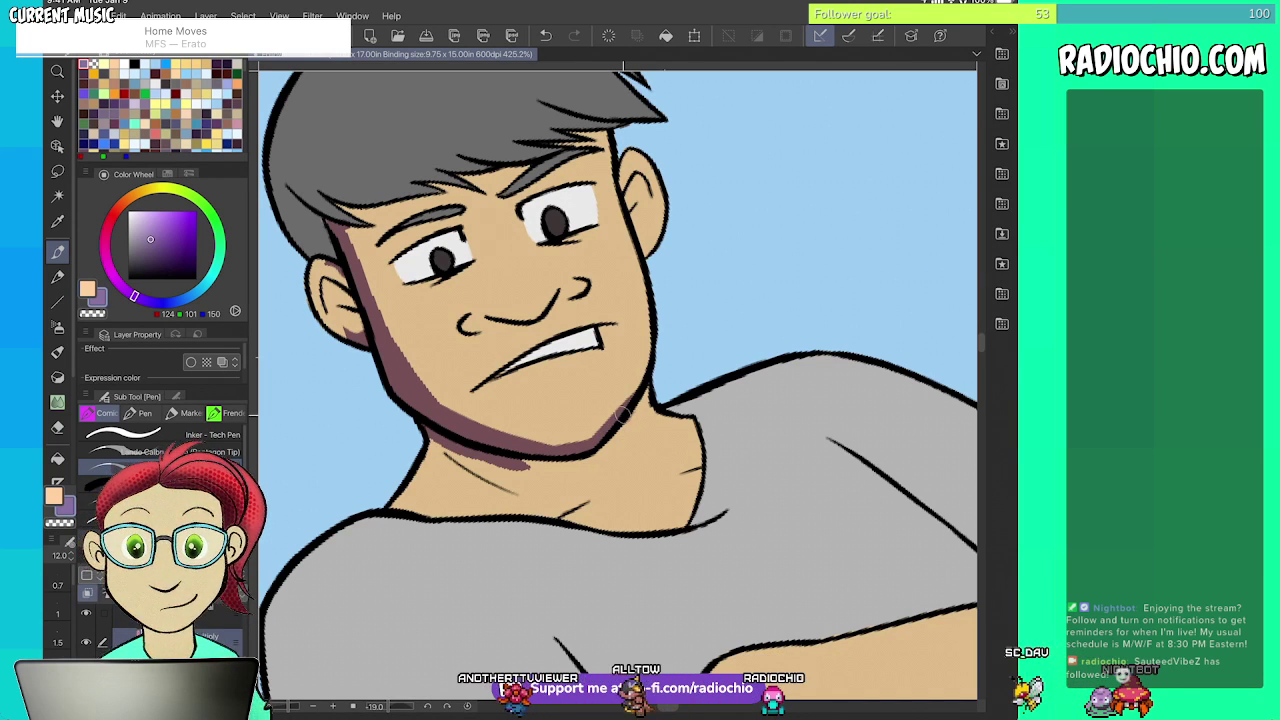
- Paint shadows on the upper eye whites, under the eyes, beneath the nose and along the forehead below the fringe
left_click_drag(540, 358, 616, 382)
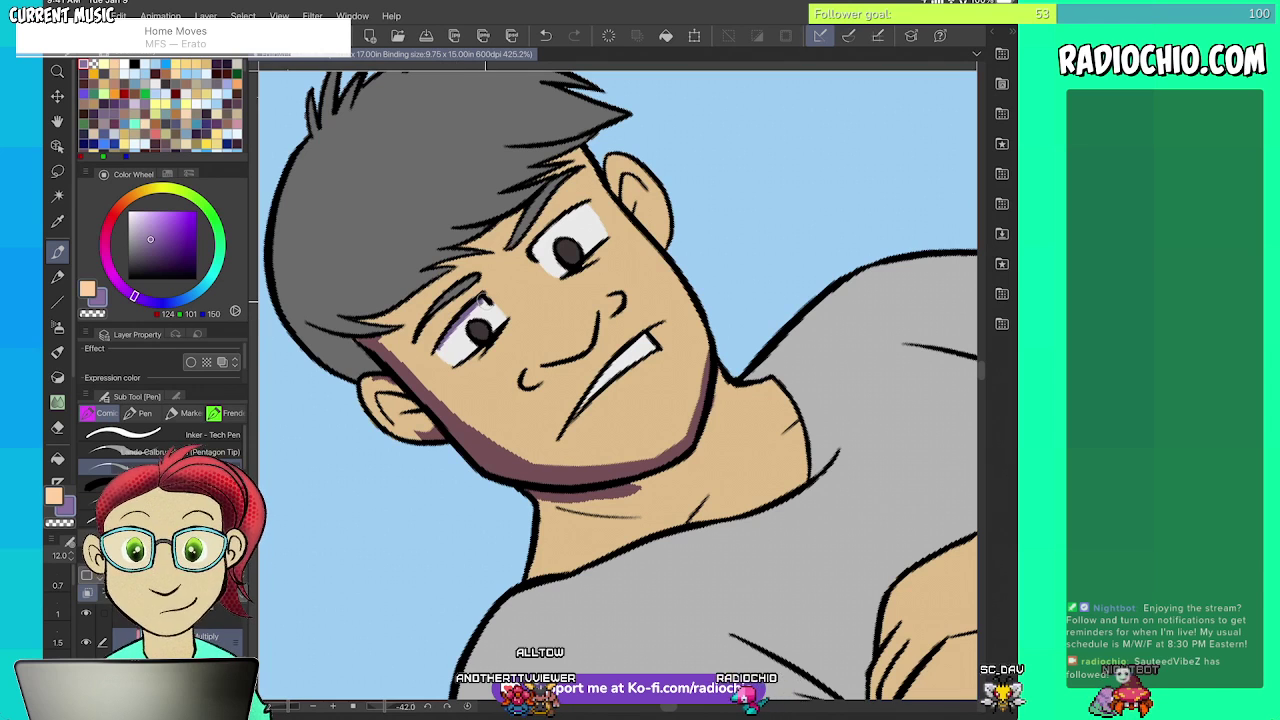
left_click_drag(584, 208, 538, 252)
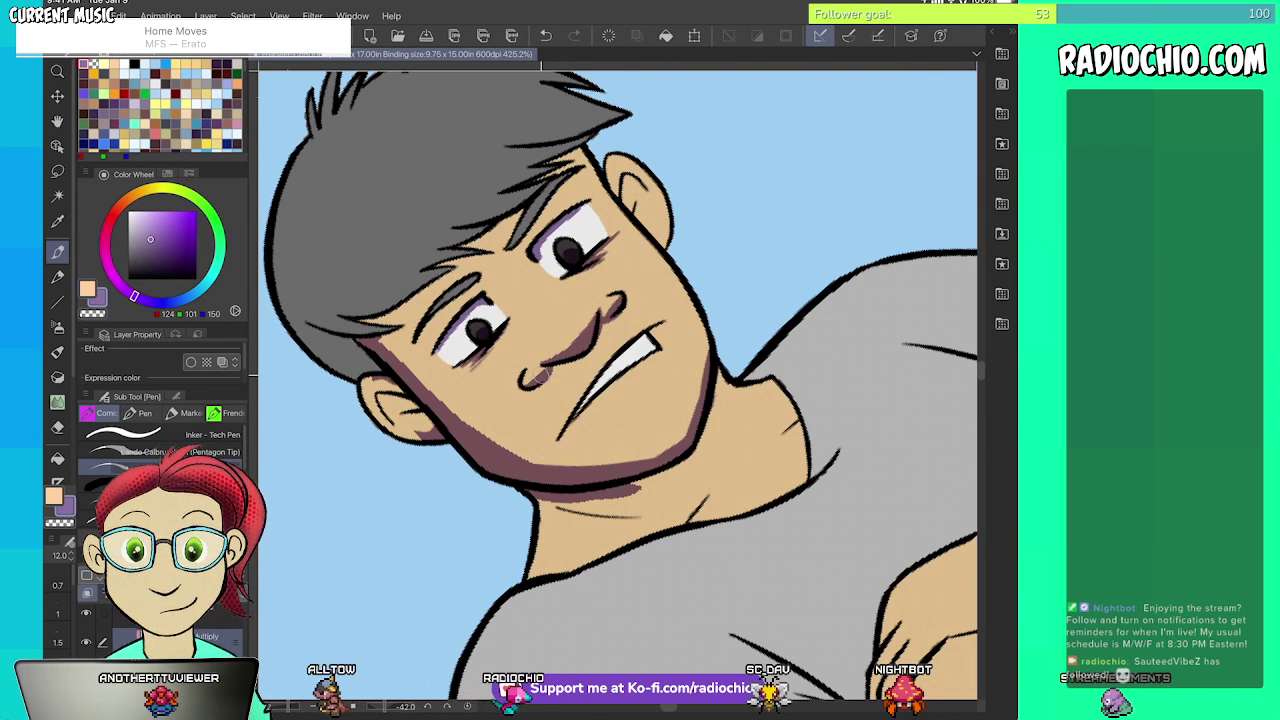
left_click_drag(575, 342, 482, 475)
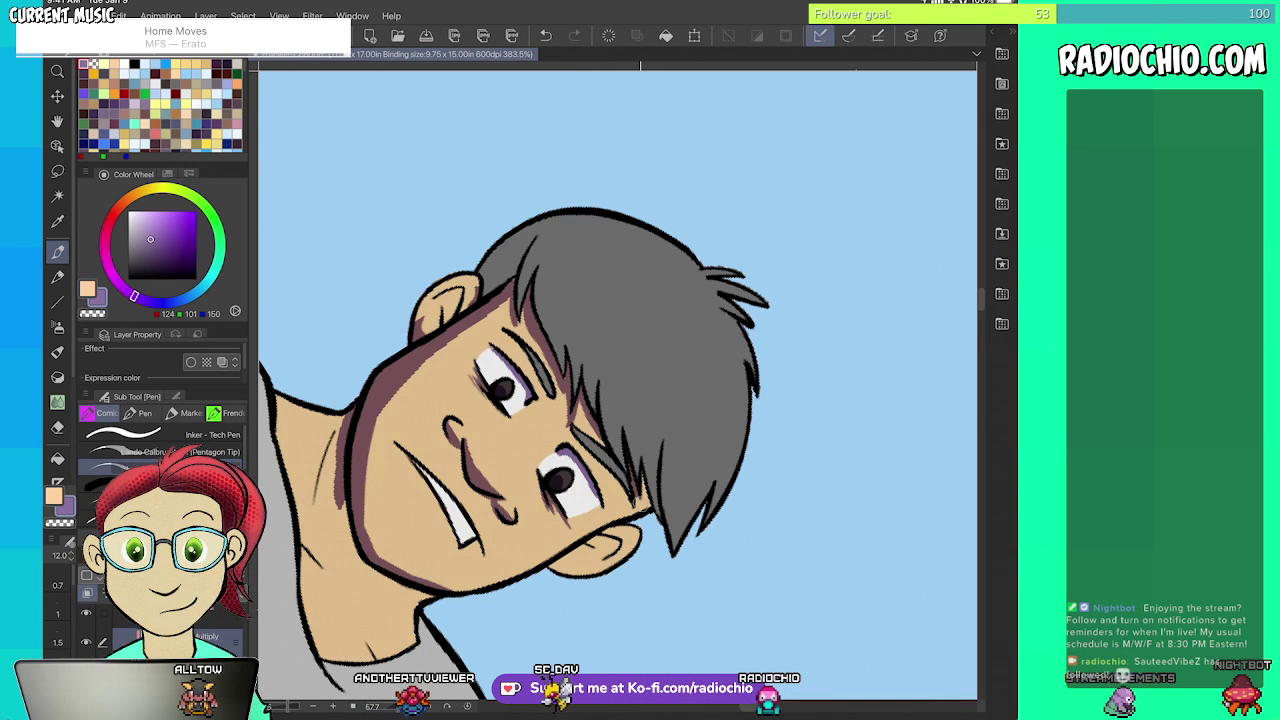
- Shade the upper edge of the man's teeth and the inner folds and lobe of his other ear
scroll(618, 385, "down", 3)
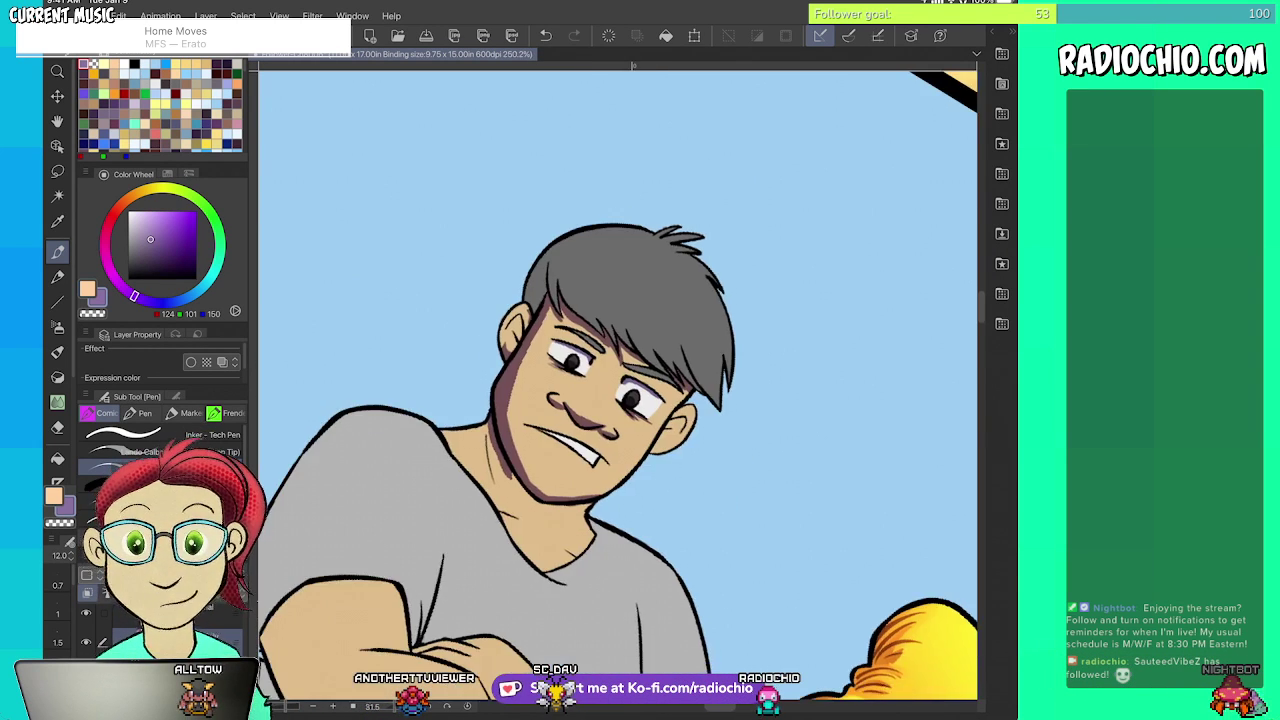
scroll(618, 385, "up", 5)
scroll(618, 385, "down", 3)
scroll(618, 385, "up", 3)
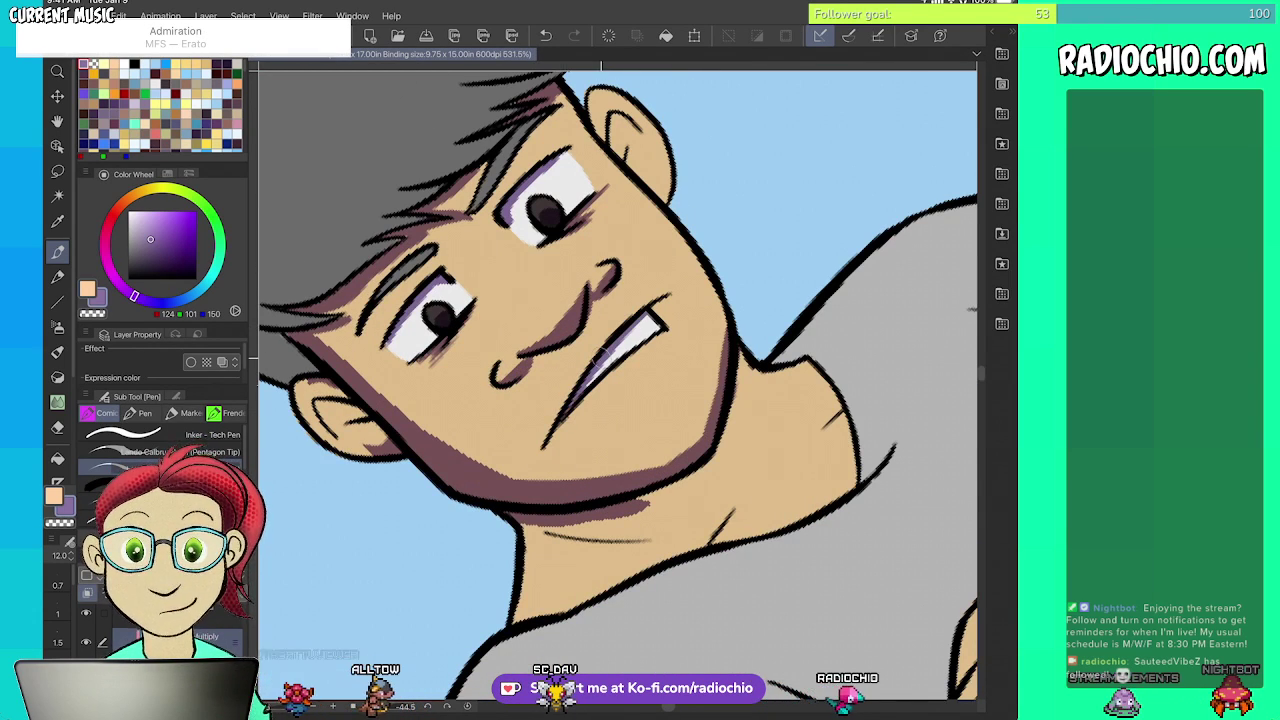
scroll(618, 385, "down", 3)
scroll(618, 385, "up", 3)
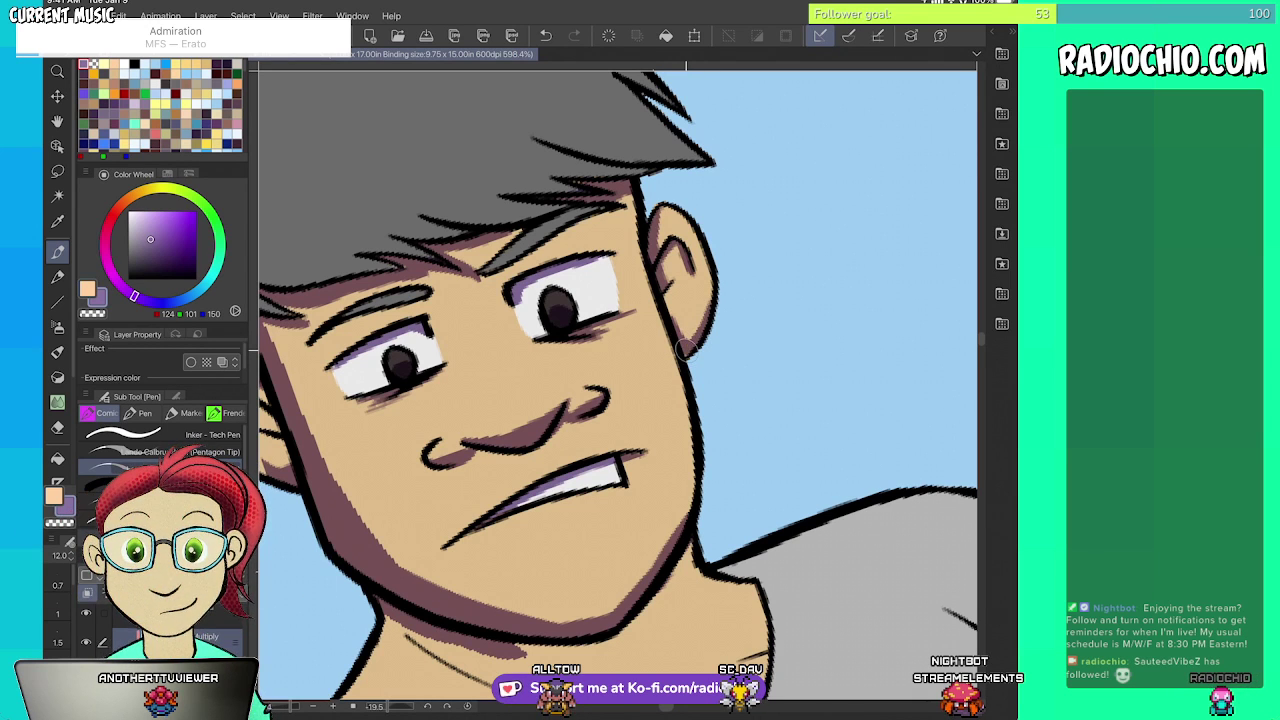
- Shade both of the man's eyebrows and paint a small crease shadow on his chin
scroll(618, 385, "down", 4)
scroll(618, 385, "up", 4)
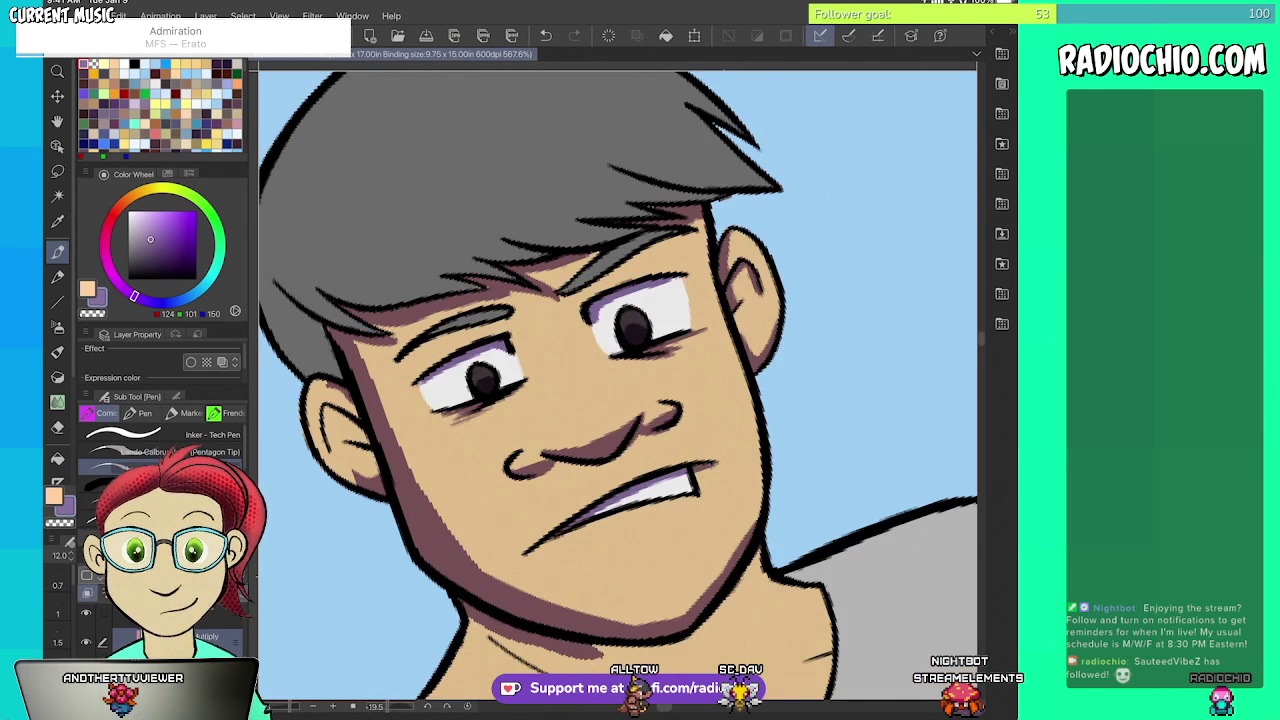
left_click_drag(412, 342, 508, 313)
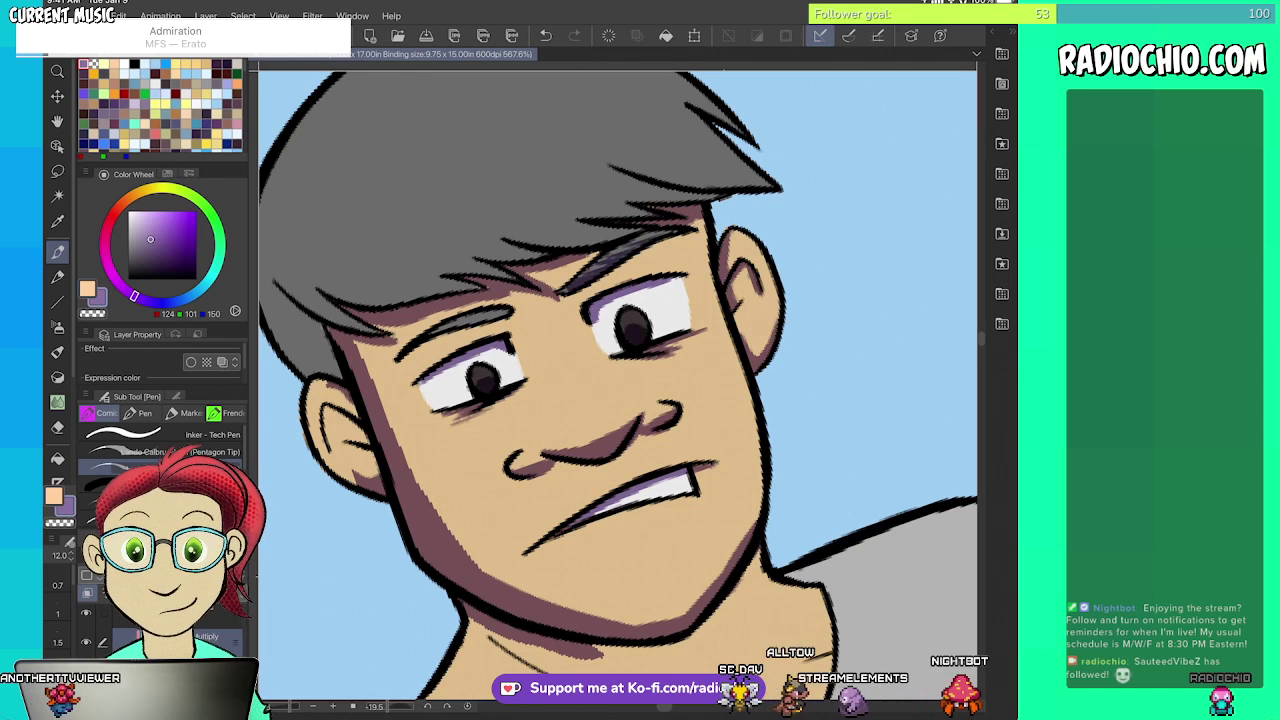
left_click_drag(572, 287, 684, 234)
scroll(618, 385, "down", 3)
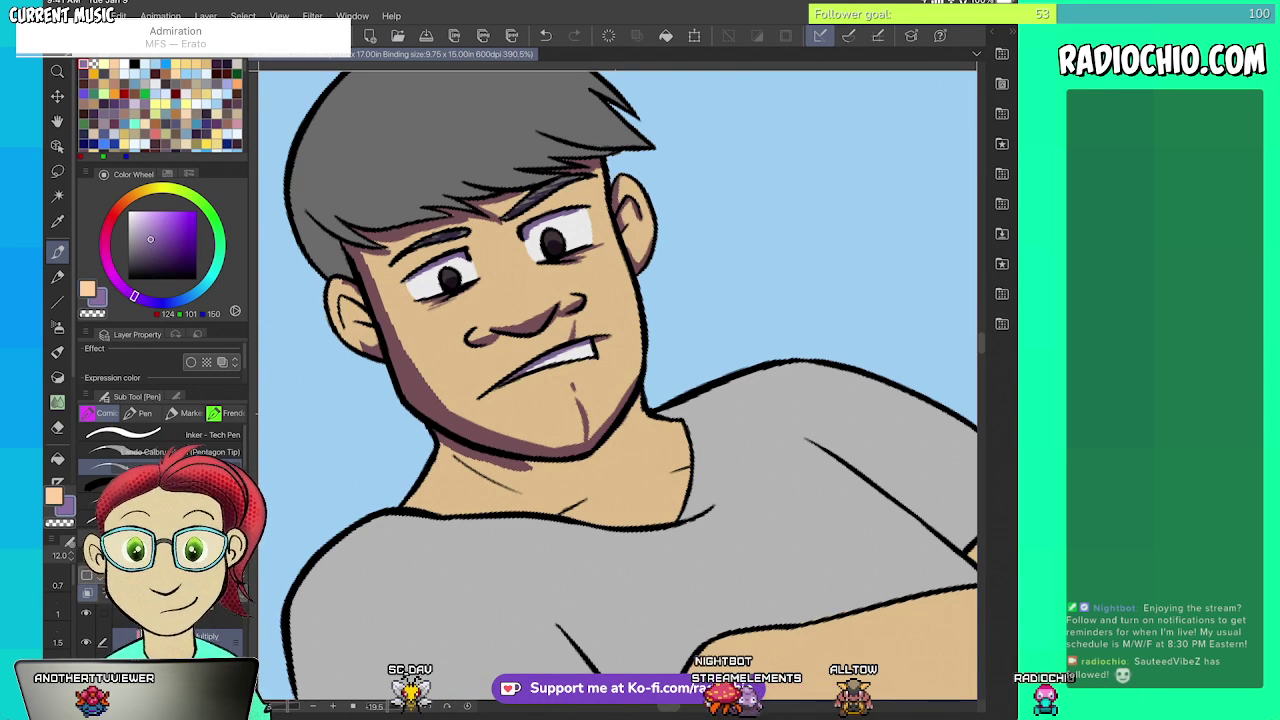
- Paint the neck shadows under the jaw, along the shirt collar and beside the neck and collarbone lines
scroll(617, 385, "down", 5)
scroll(617, 385, "up", 5)
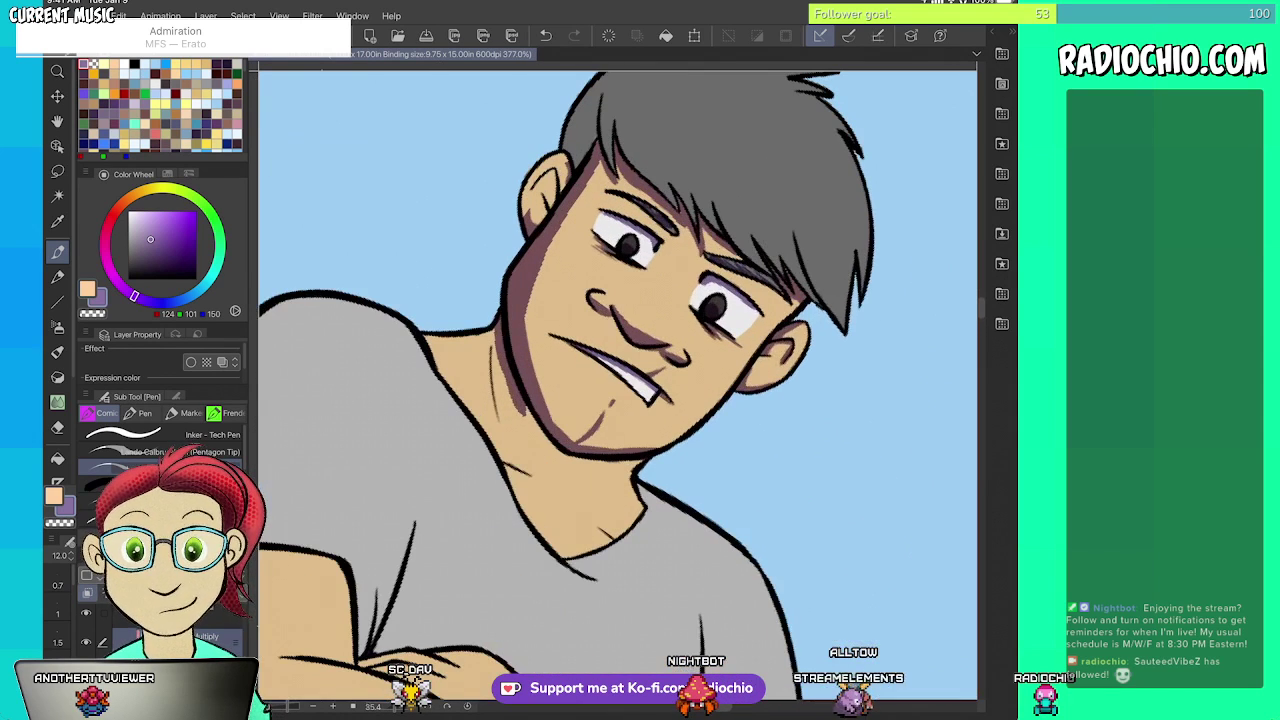
left_click_drag(497, 331, 521, 431)
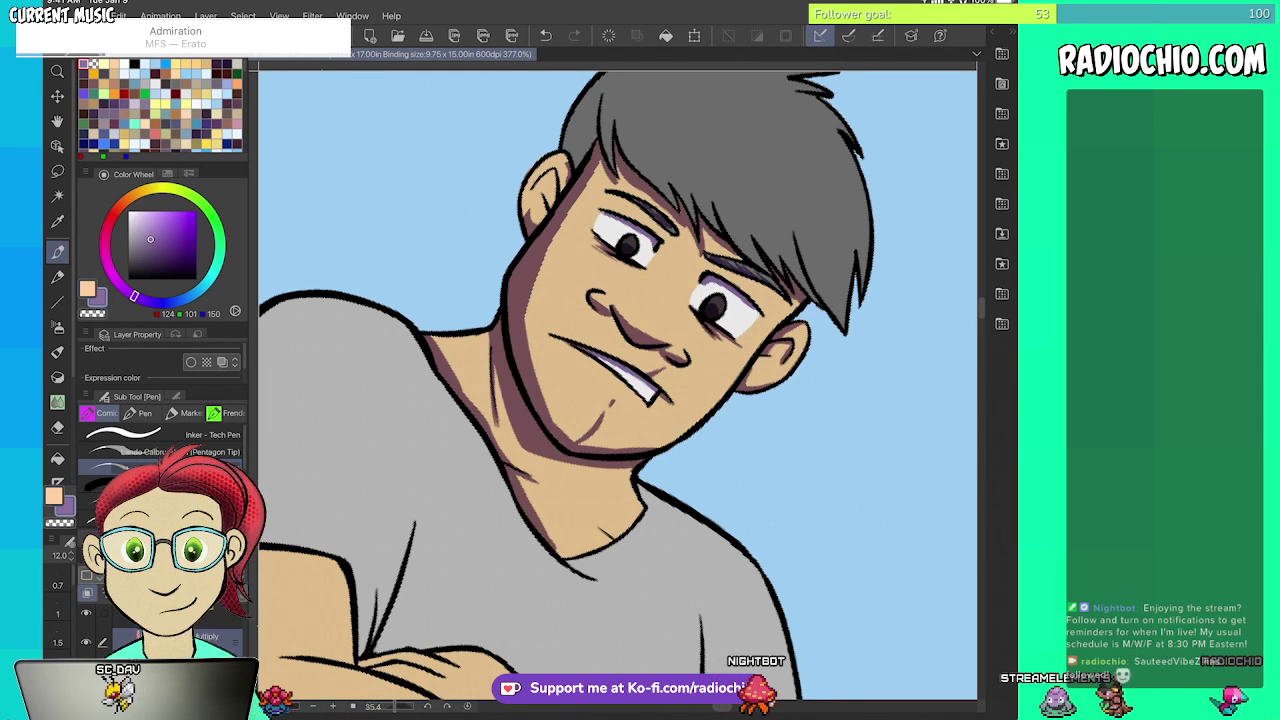
mouse_move(640, 335)
left_mouse_down()
mouse_move(748, 394)
mouse_move(797, 479)
left_mouse_up()
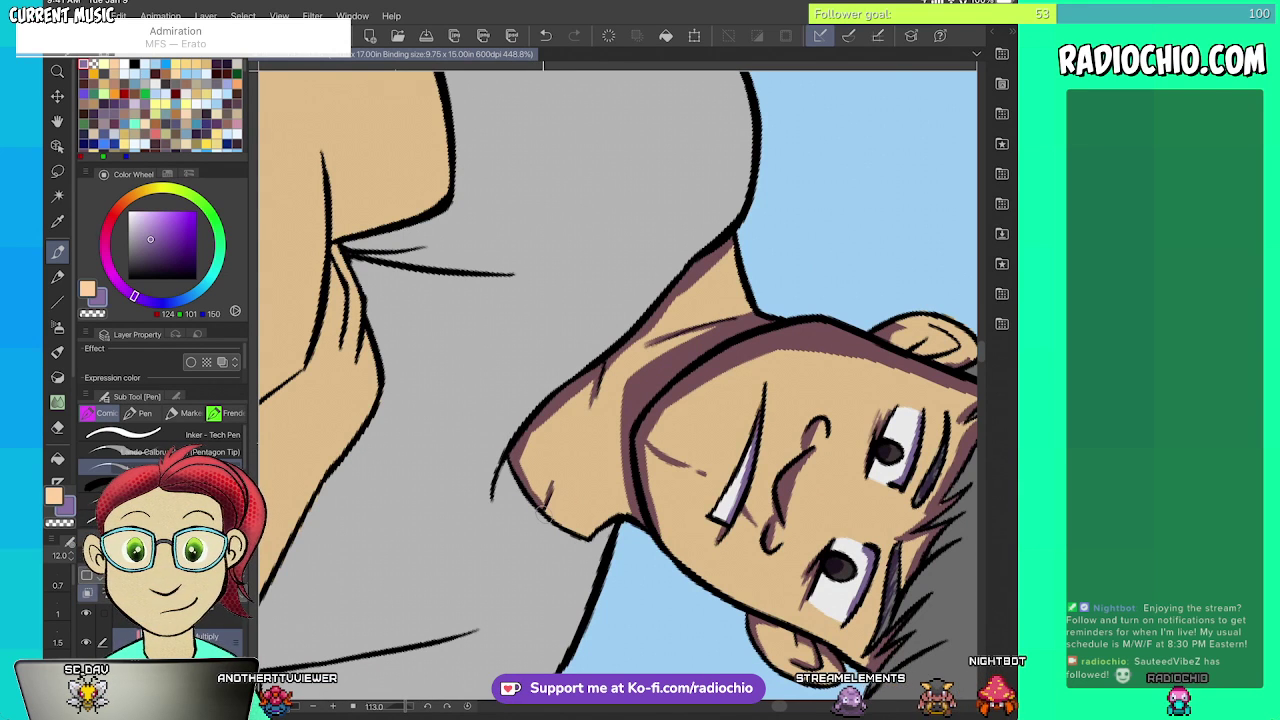
left_click_drag(735, 465, 578, 252)
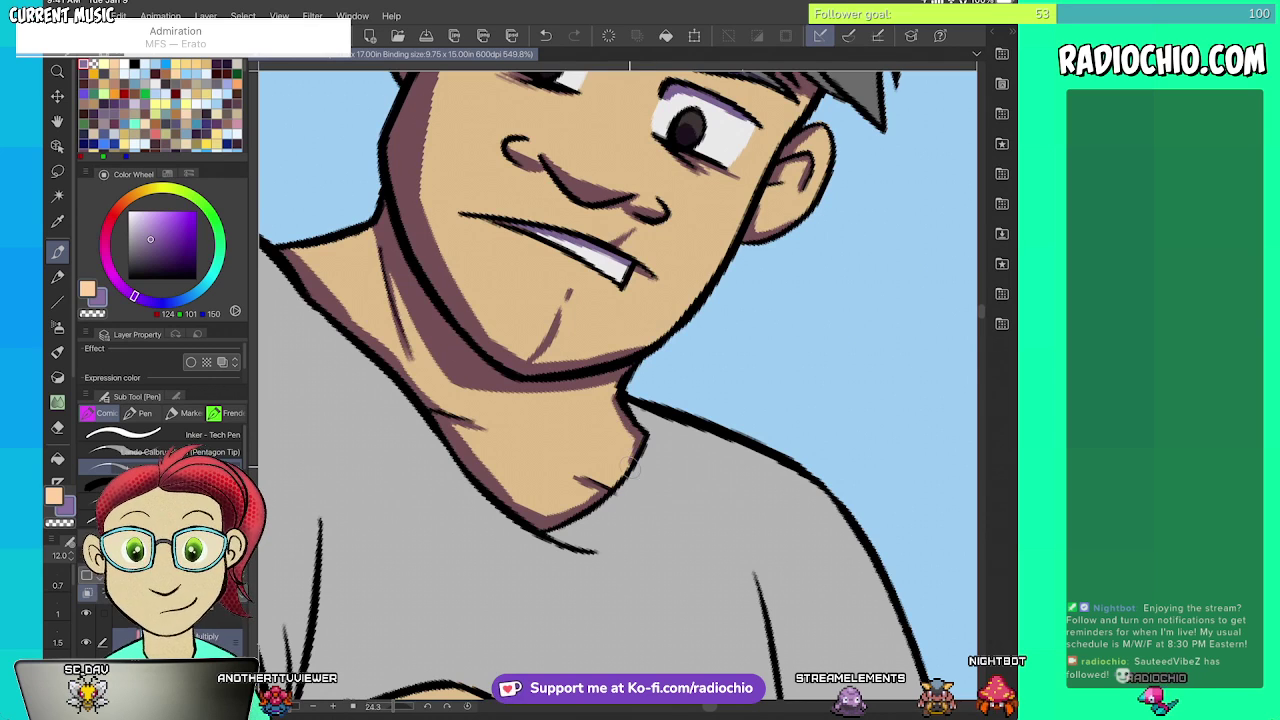
scroll(618, 385, "down", 5)
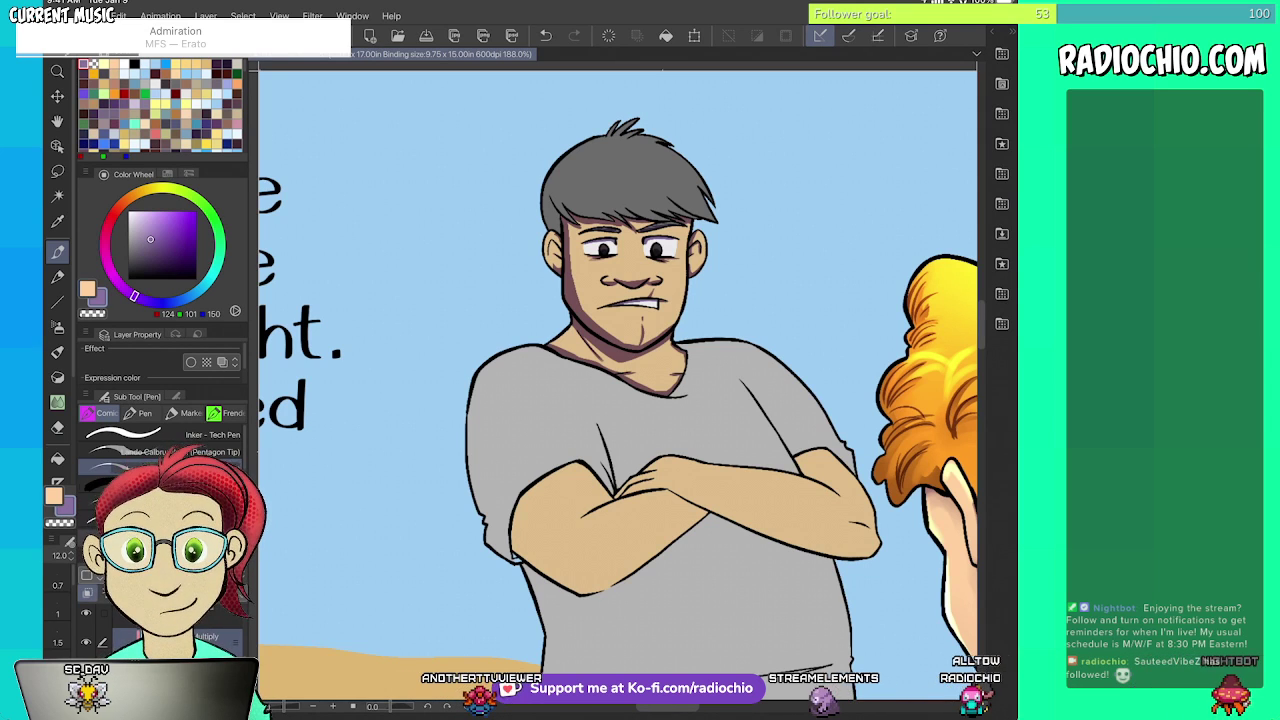
- Lasso a jagged shadow area across the lower part of the man's gray hair and fill it with the purple shade
key("m")
scroll(618, 385, "up", 3)
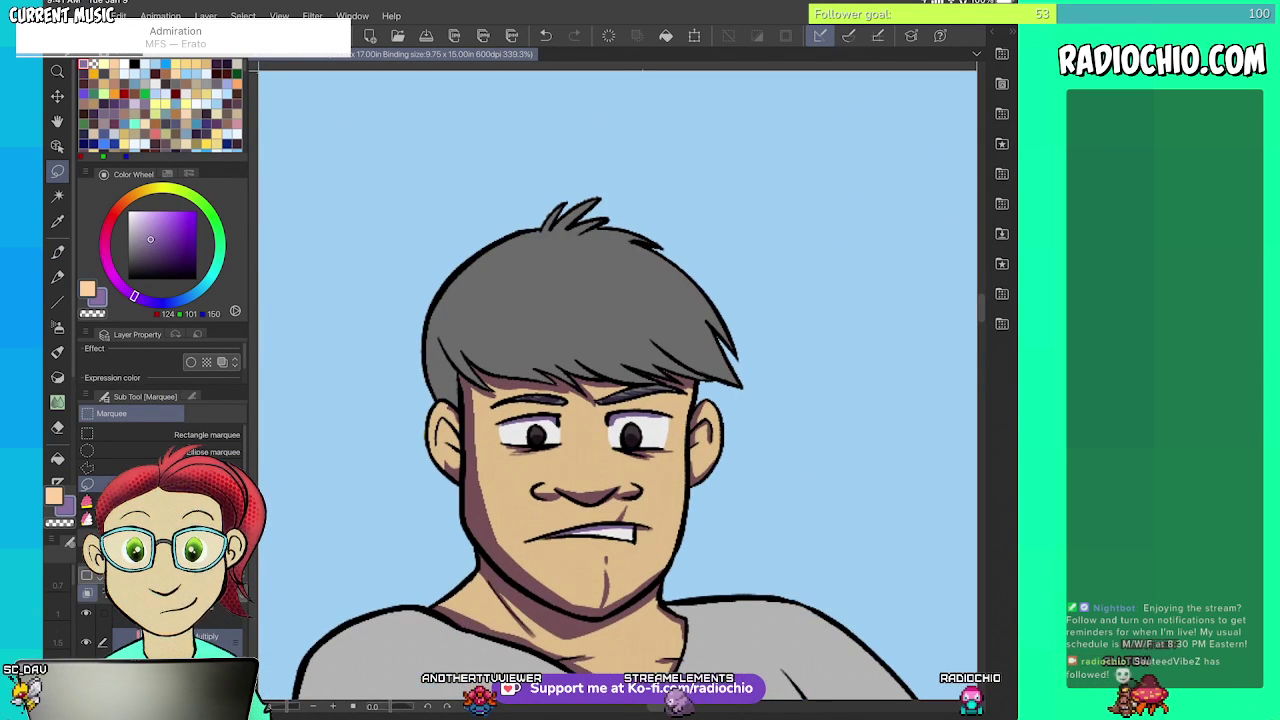
mouse_move(404, 355)
left_mouse_down()
mouse_move(461, 246)
mouse_move(453, 298)
mouse_move(495, 341)
mouse_move(540, 316)
mouse_move(626, 341)
left_mouse_up()
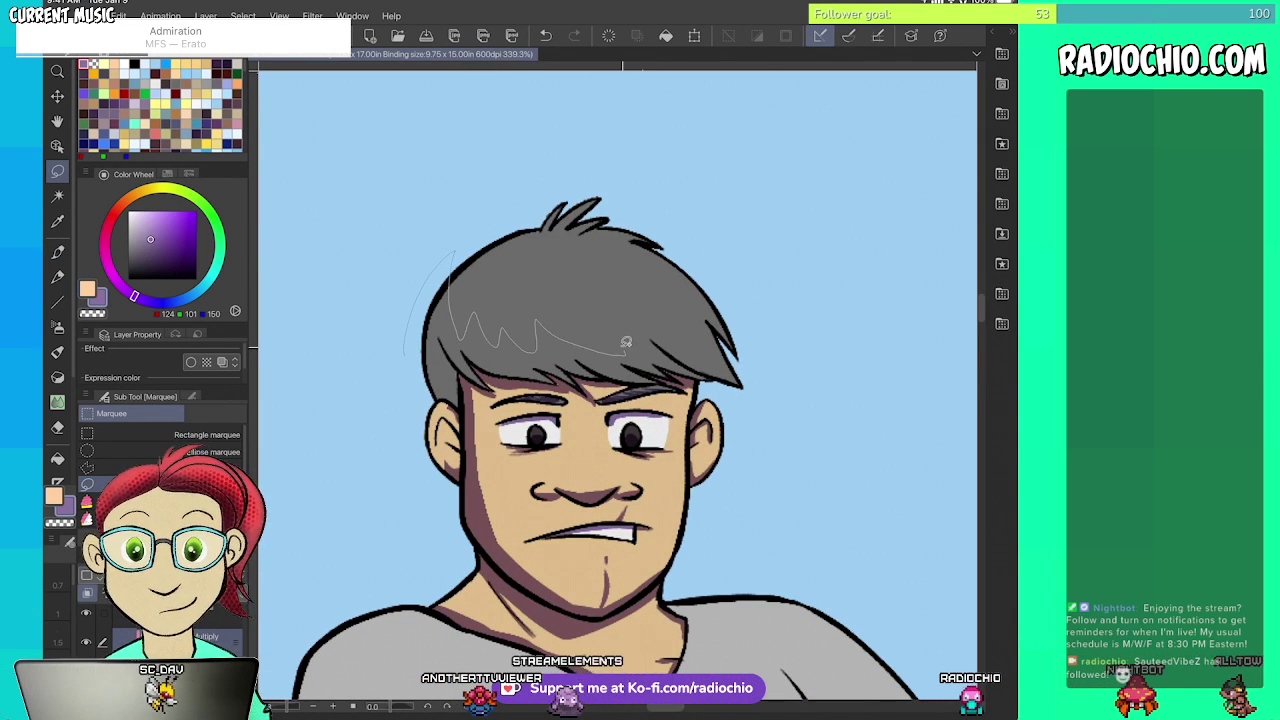
mouse_move(689, 301)
left_mouse_down()
mouse_move(721, 262)
mouse_move(783, 357)
left_mouse_up()
left_click_drag(563, 411, 405, 357)
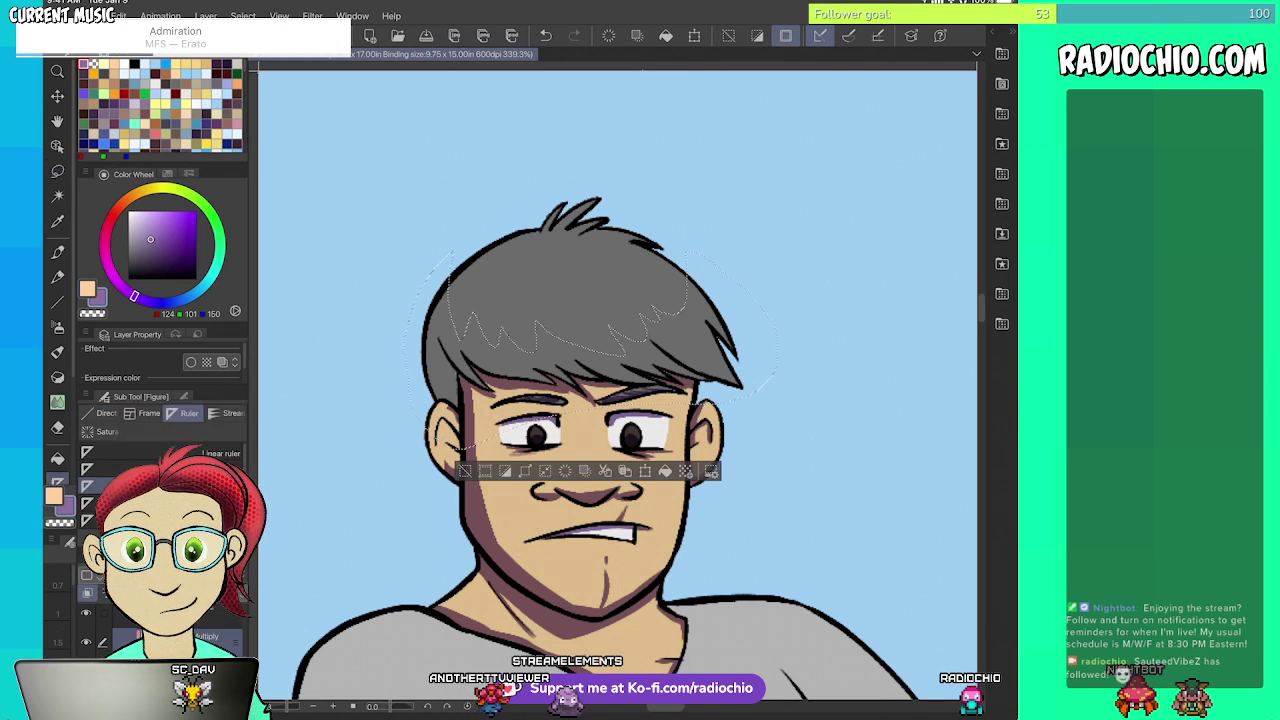
key("g")
left_click(580, 362)
left_click(698, 335)
key("ctrl+d")
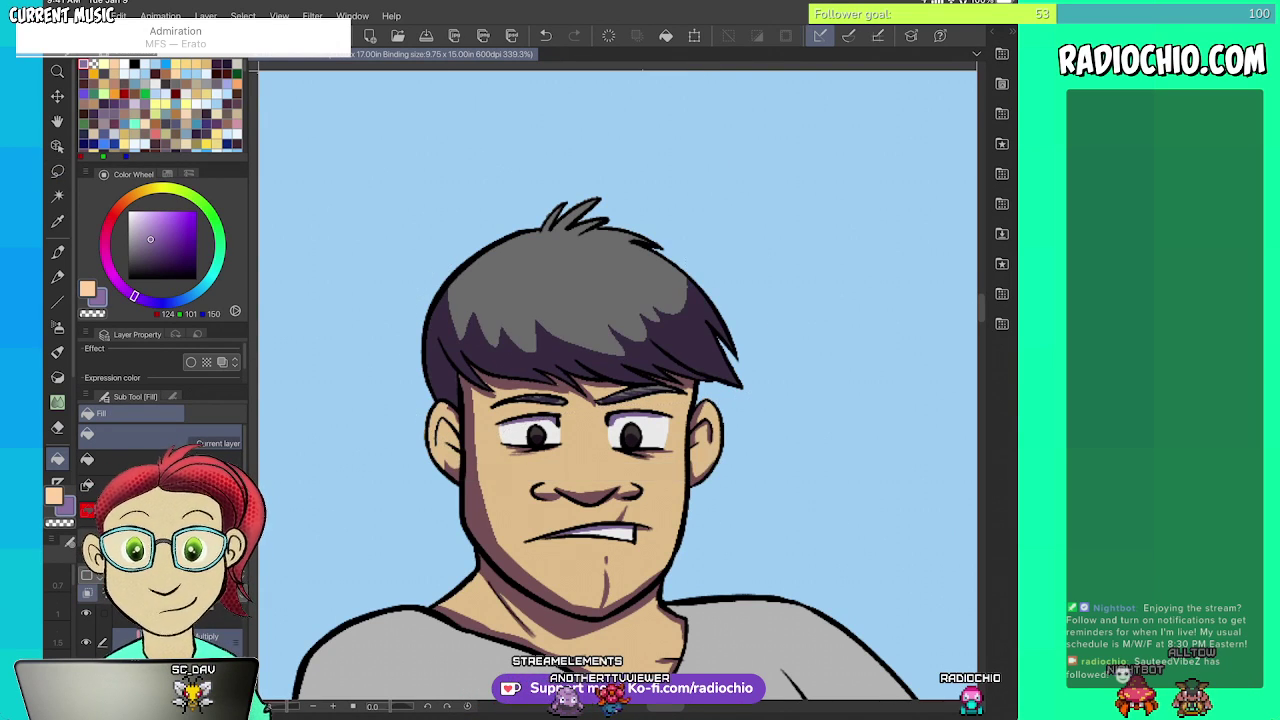
scroll(617, 385, "down", 6)
scroll(617, 385, "up", 2)
scroll(673, 262, "up", 2)
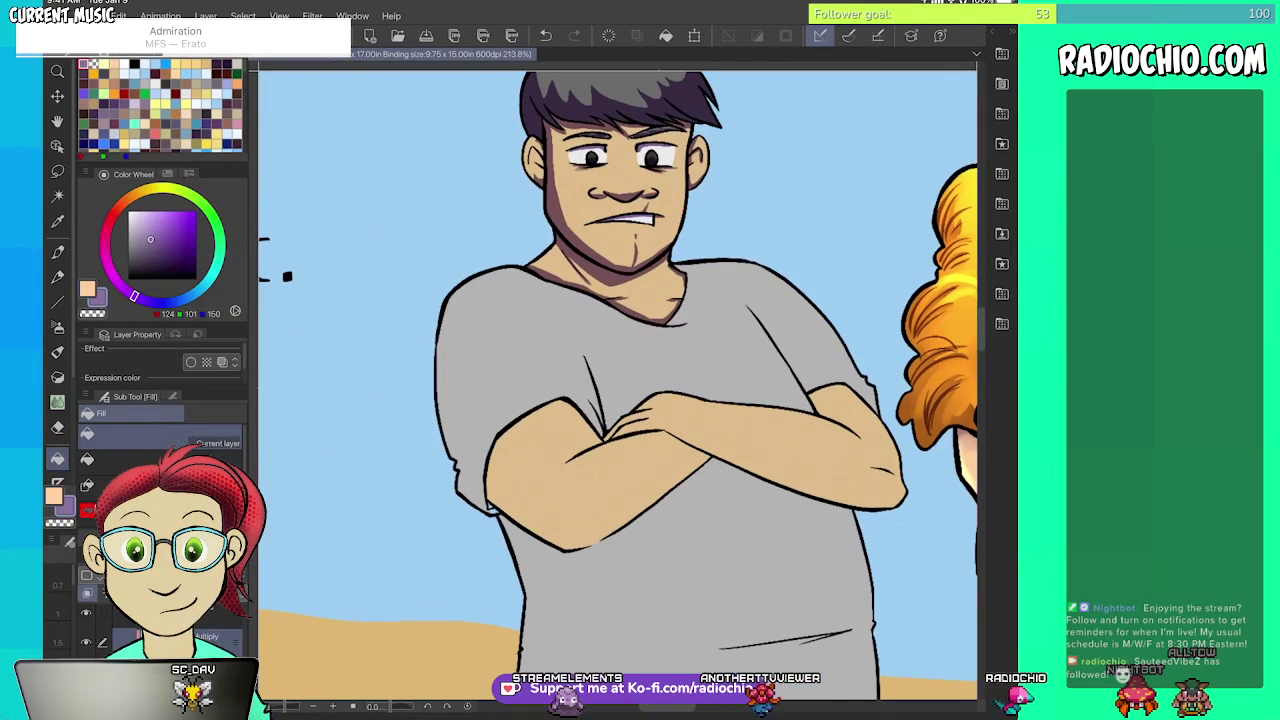
key("i")
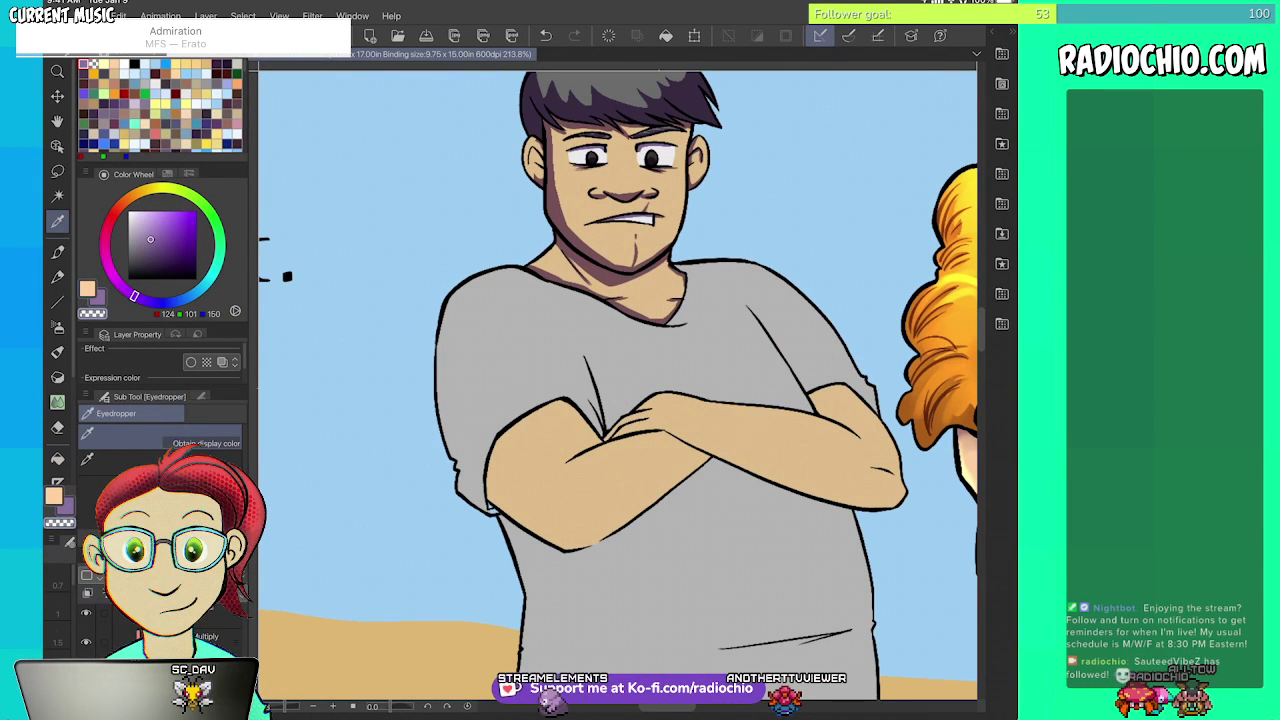
left_click(640, 345)
key("p")
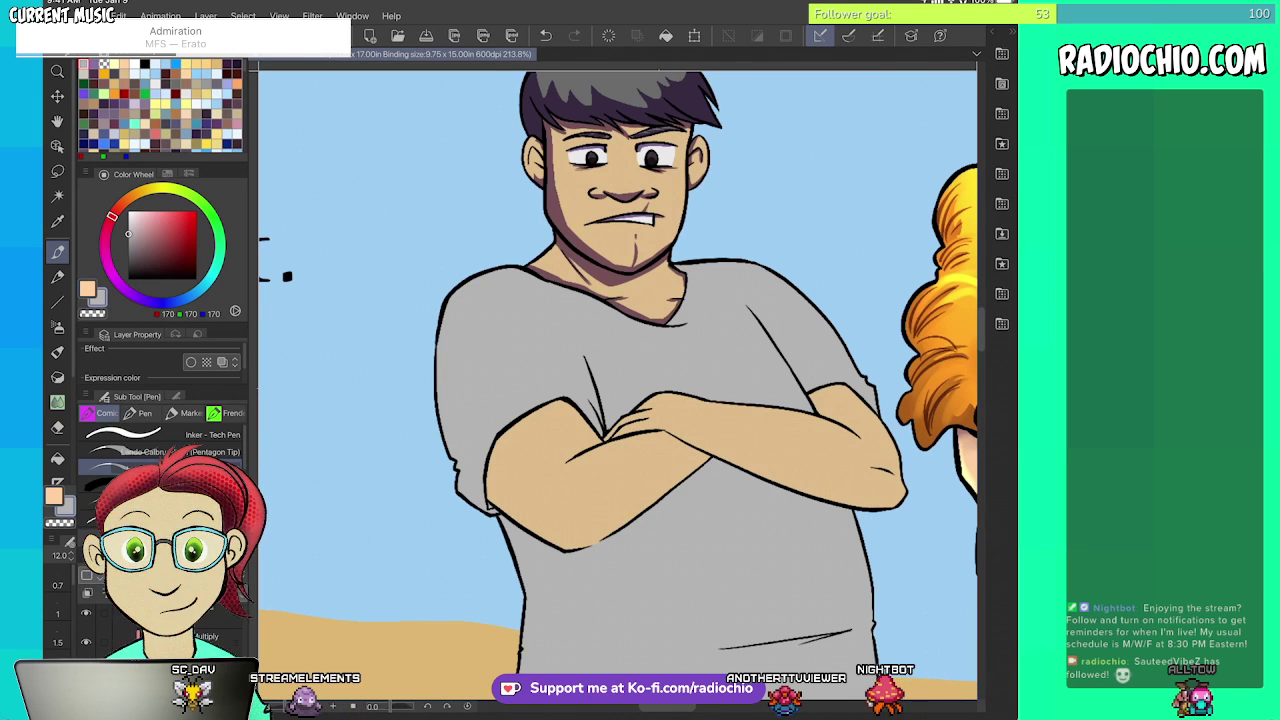
scroll(635, 441, "down", 3)
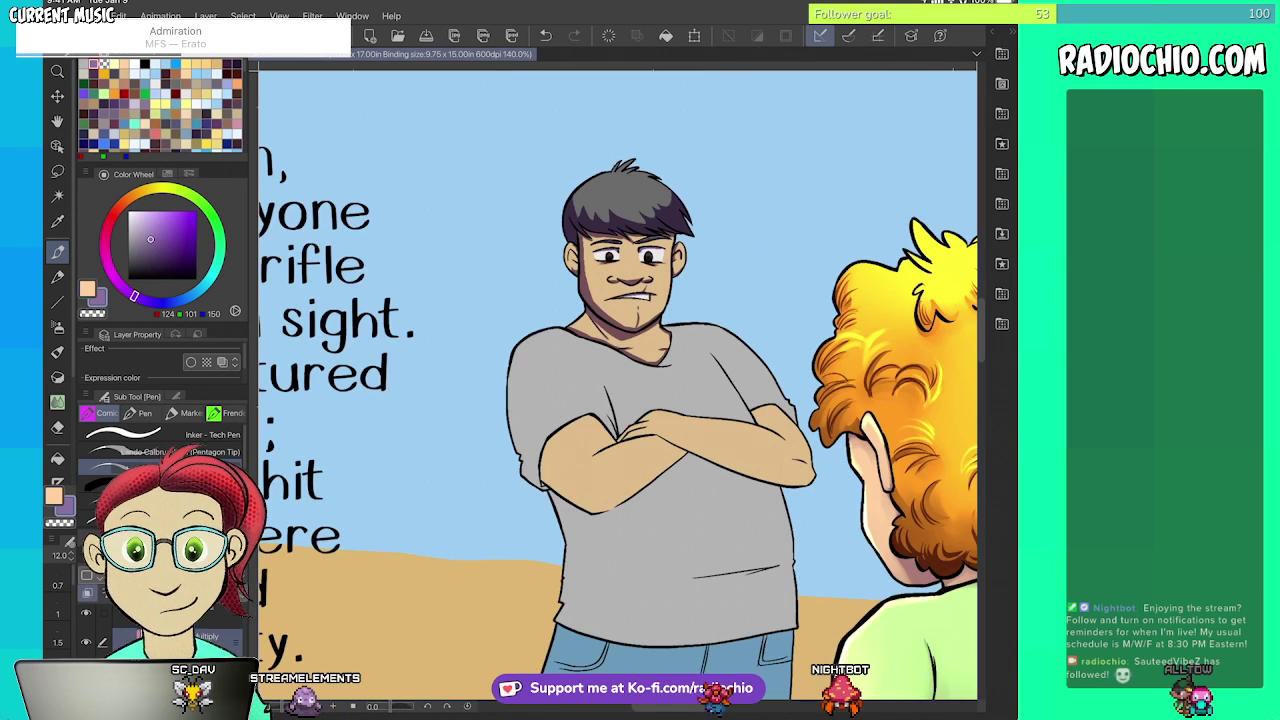
key("i")
key("g")
- Lasso the man's upper arm just below the sleeve opening and fill it with the purple shade
scroll(620, 462, "up", 3)
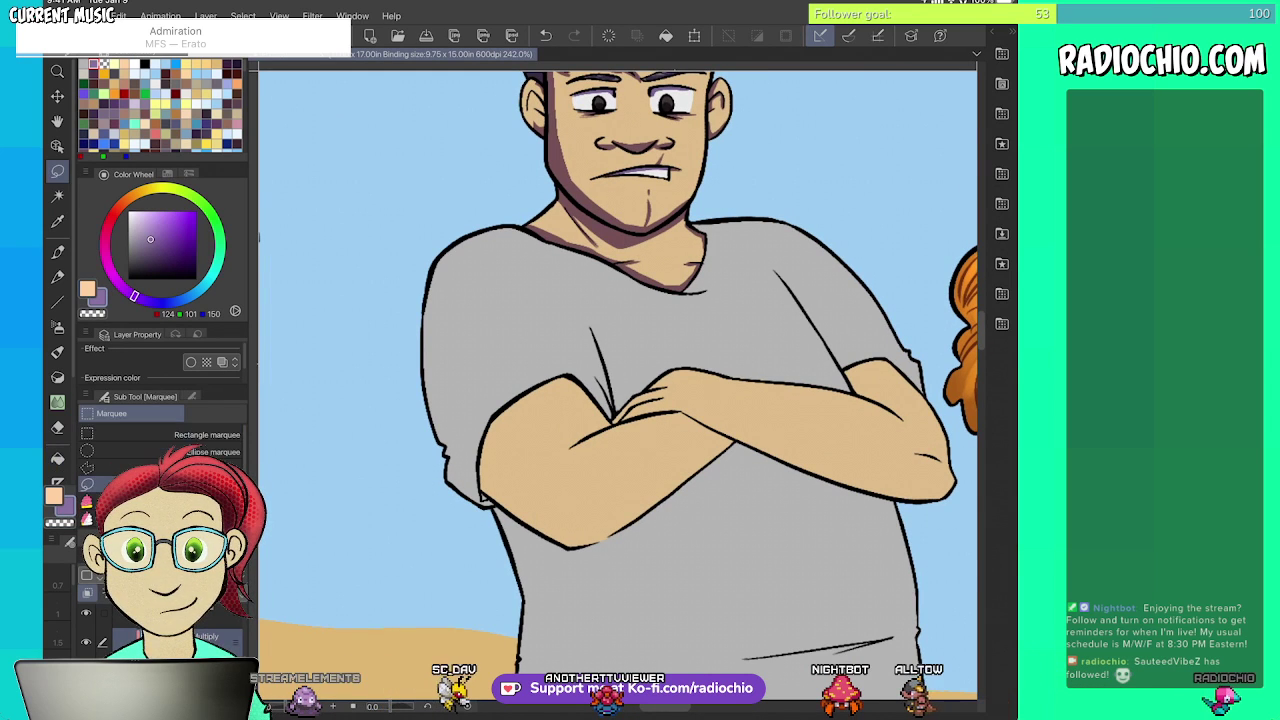
key("m")
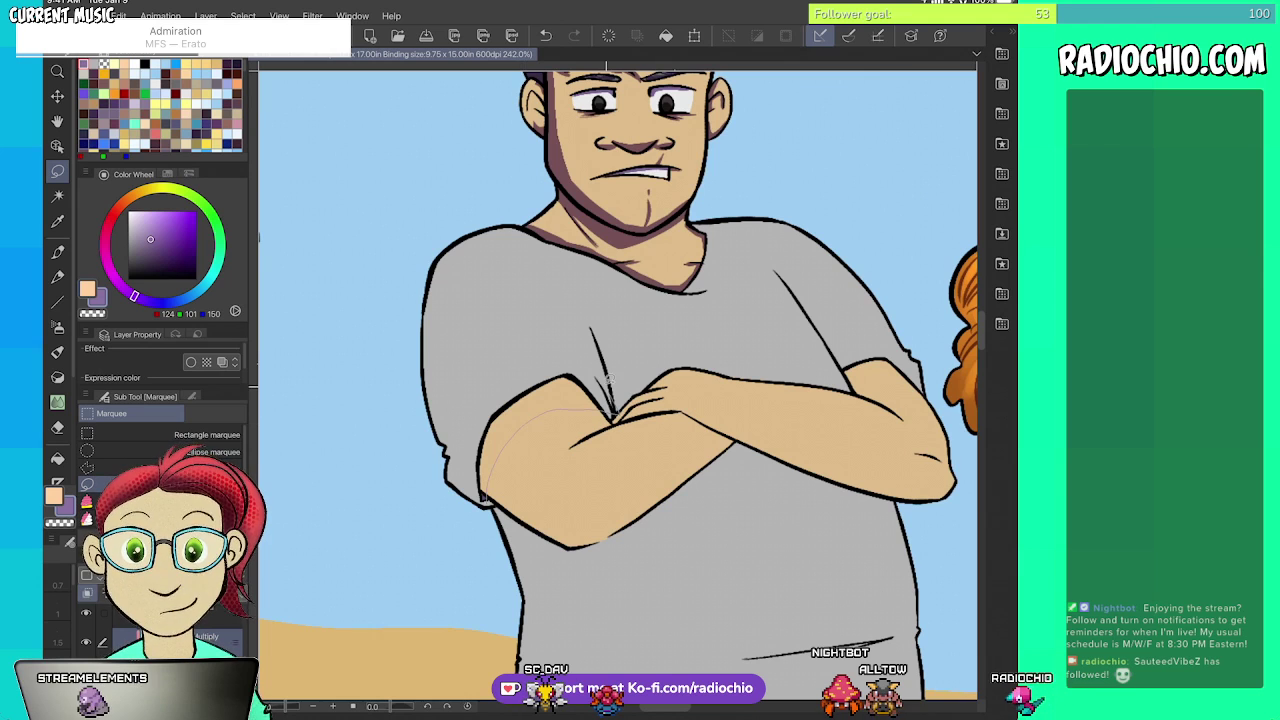
left_click_drag(476, 456, 482, 494)
key("g")
left_click(522, 412)
key("ctrl+d")
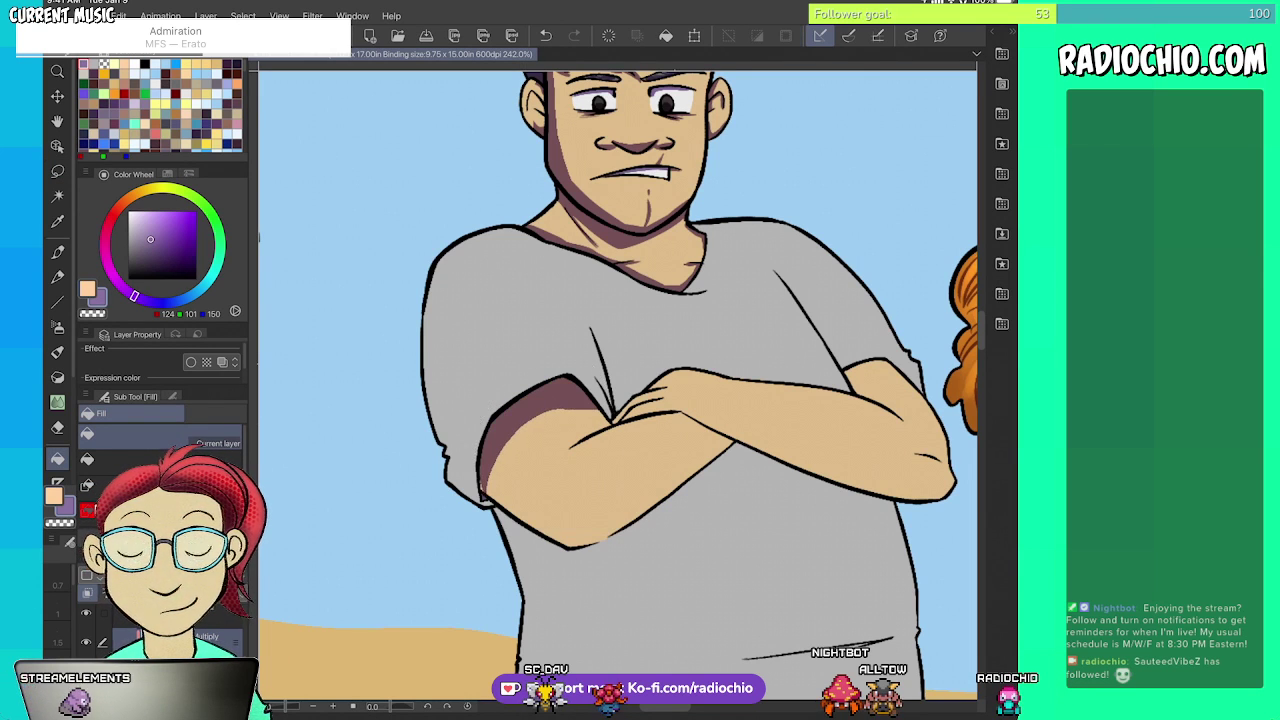
- Shade the strip of the lower arm directly beneath the overlapping hand and forearm with a lassoed purple fill
key("p")
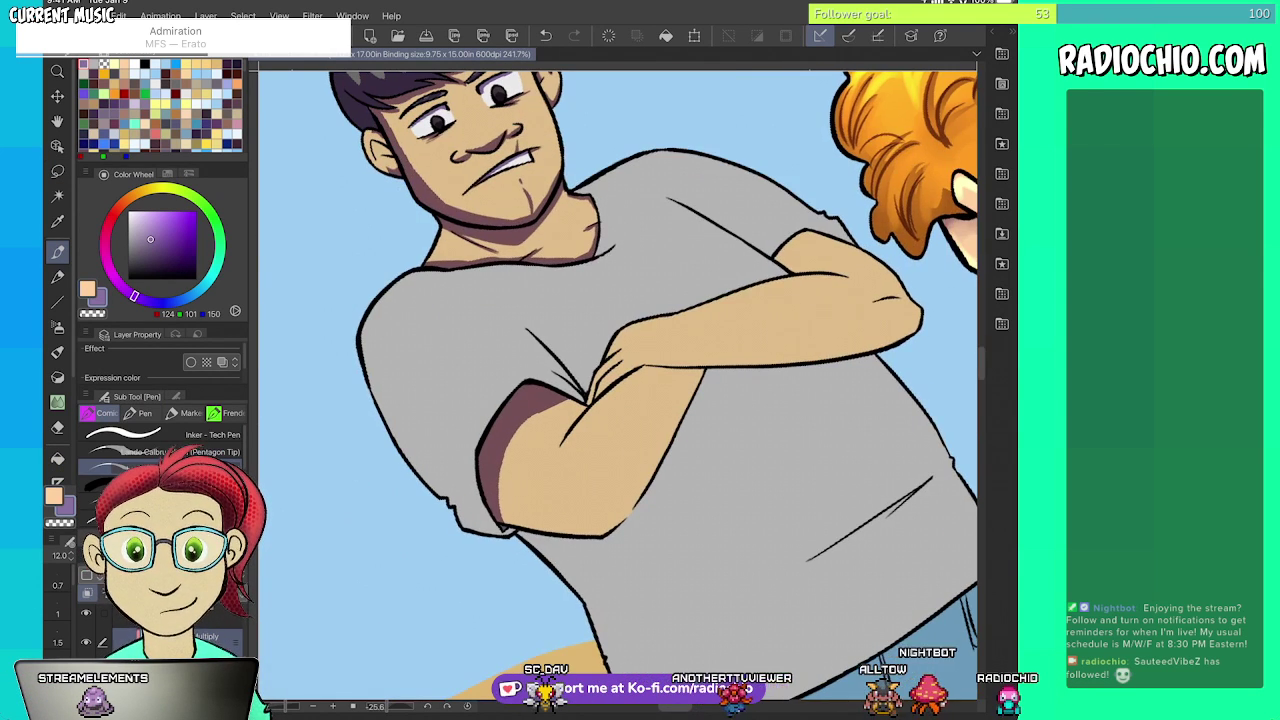
key("m")
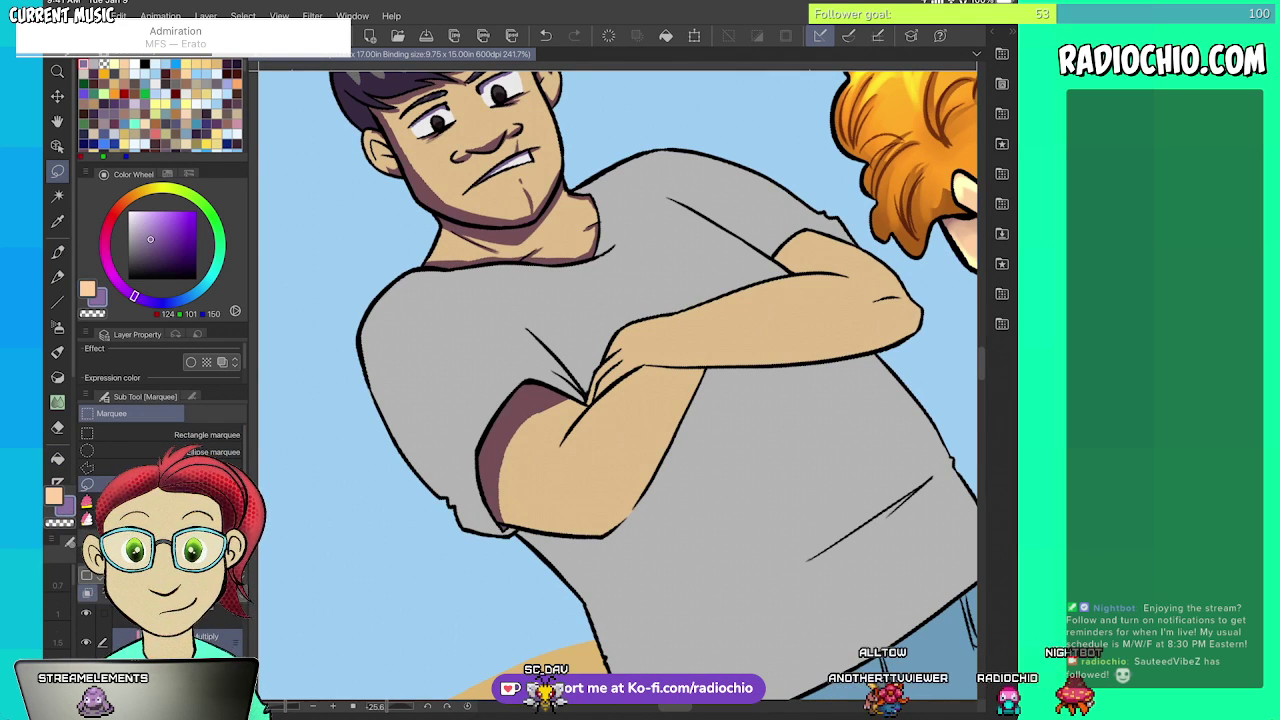
mouse_move(592, 406)
left_mouse_down()
mouse_move(740, 344)
mouse_move(640, 349)
mouse_move(589, 405)
left_mouse_up()
key("g")
left_click(654, 369)
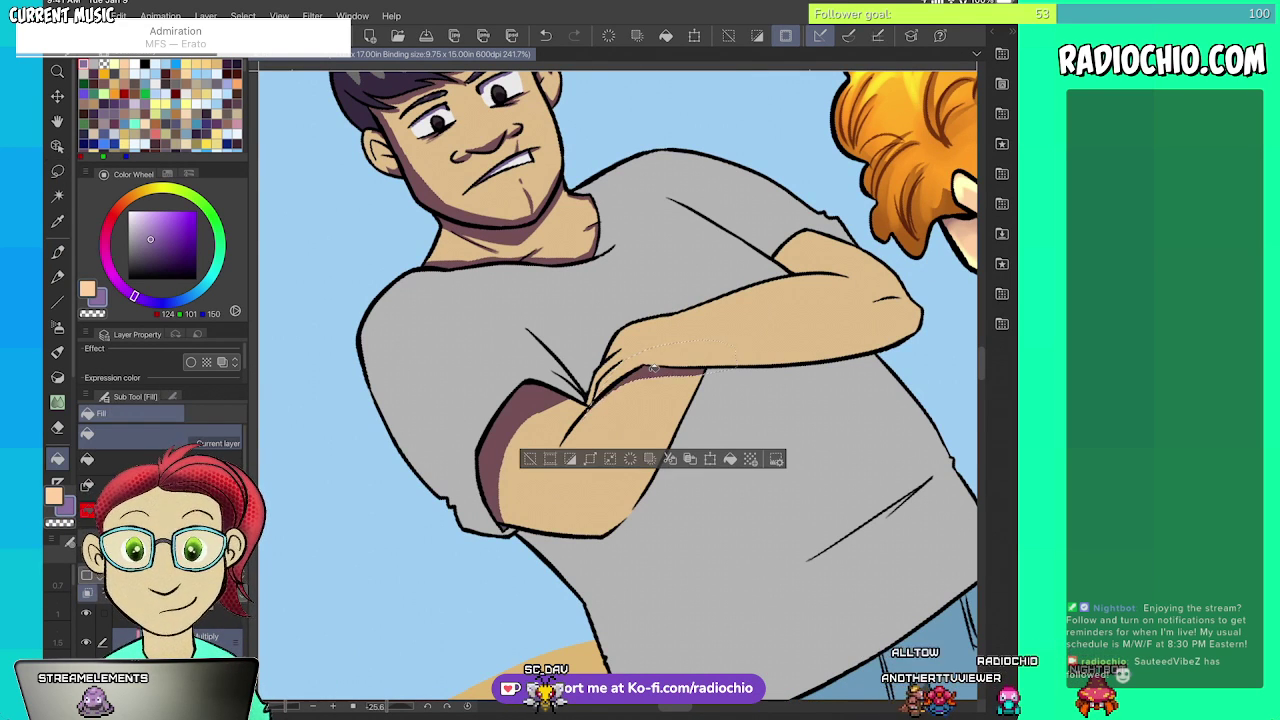
key("ctrl+d")
- Lasso a crescent along the underside of the lower arm and fill only its skin side purple, undoing the spill onto the shirt
key("m")
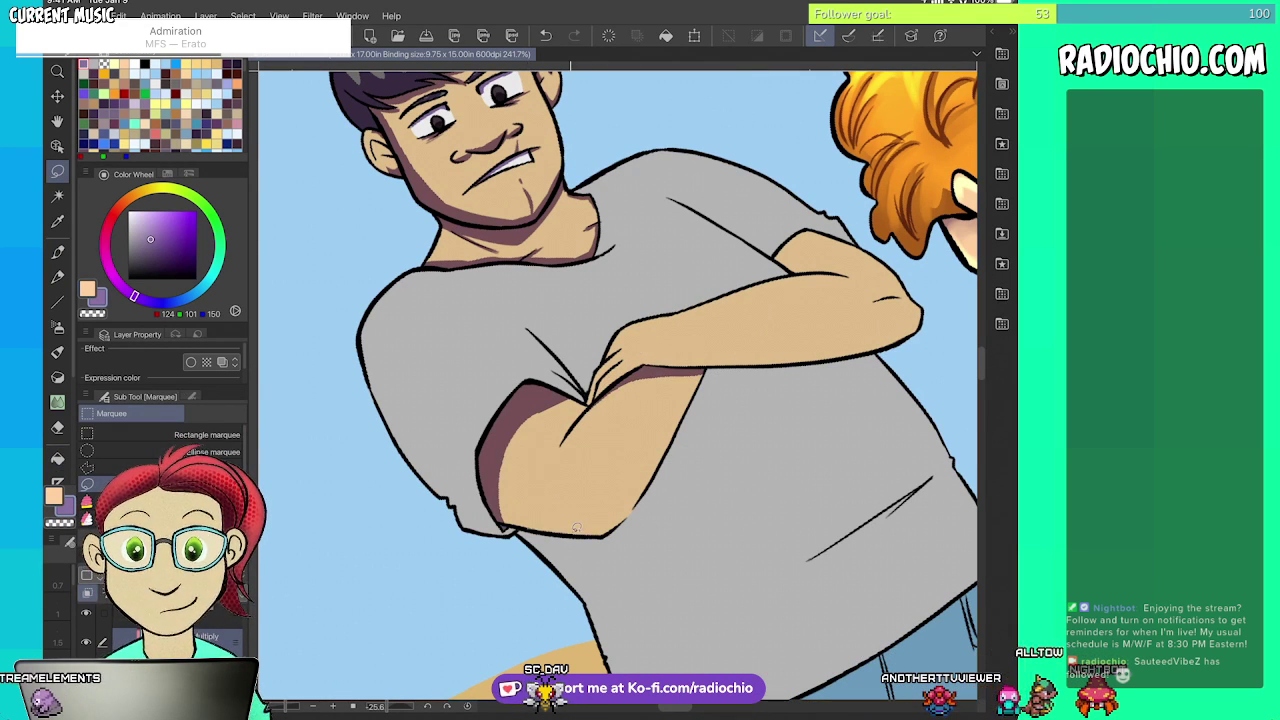
mouse_move(578, 532)
left_mouse_down()
mouse_move(632, 489)
mouse_move(687, 383)
left_mouse_up()
left_click_drag(687, 469, 572, 574)
key("g")
key("g")
left_click(660, 480)
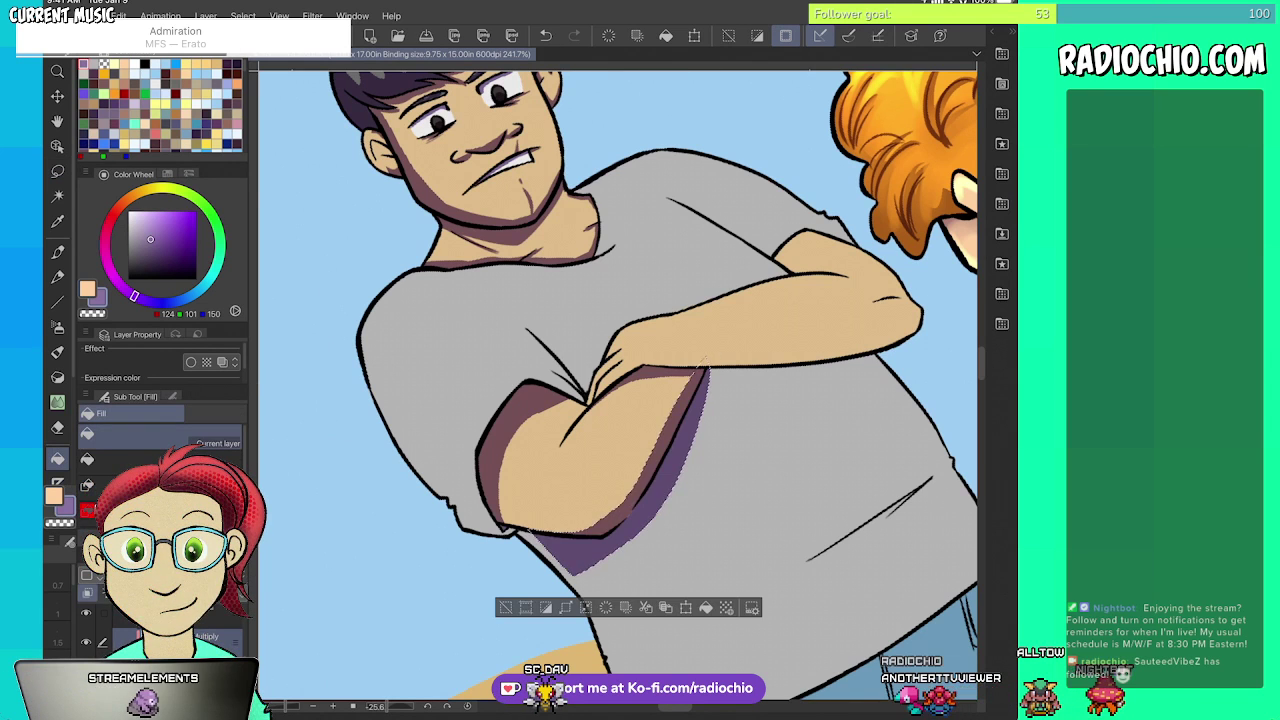
key("ctrl+z")
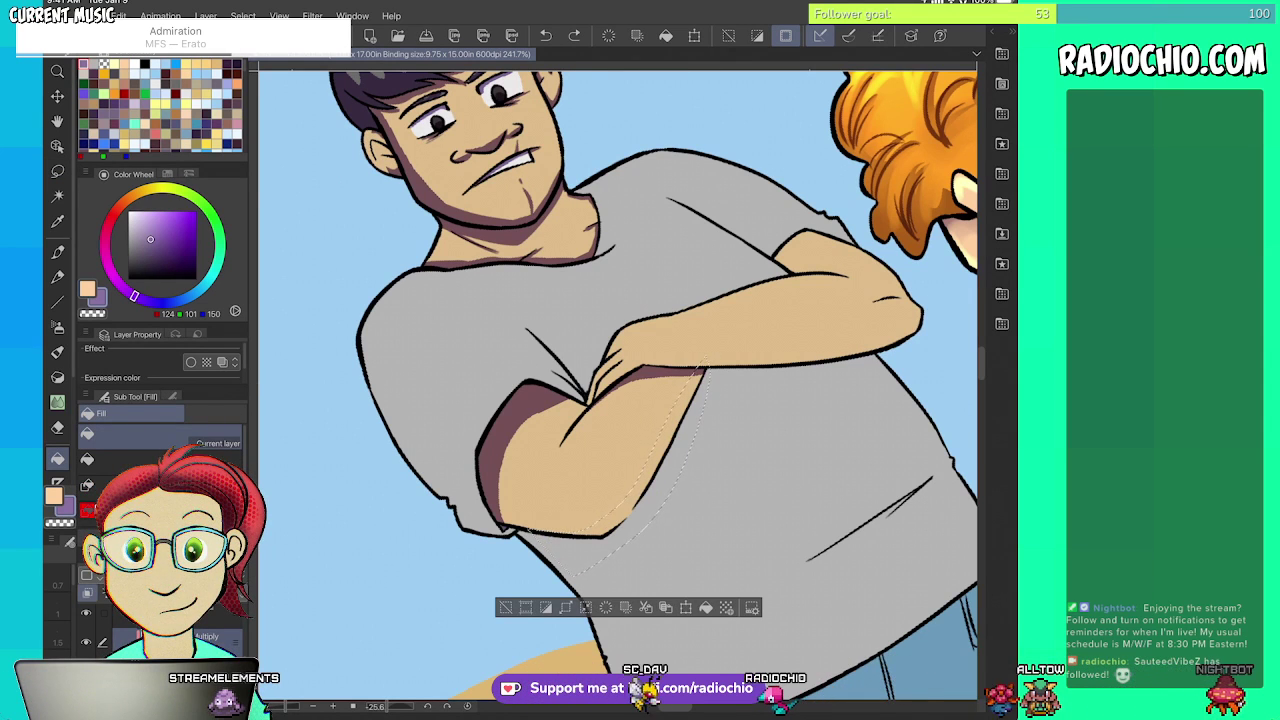
key("p")
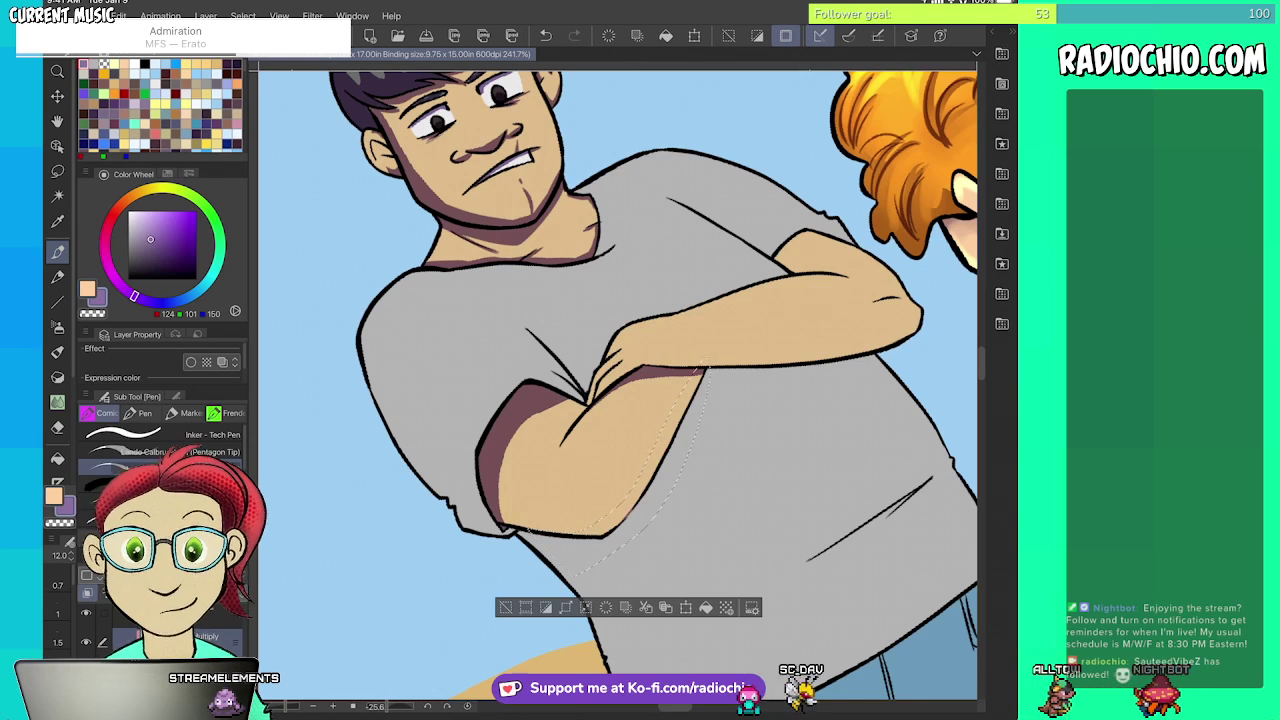
key("g")
left_click(635, 506)
key("ctrl+d")
- Lasso a jagged fold shadow along the outer edge and cuff of the sleeve above the lower arm and fill it purple
scroll(618, 385, "down", 5)
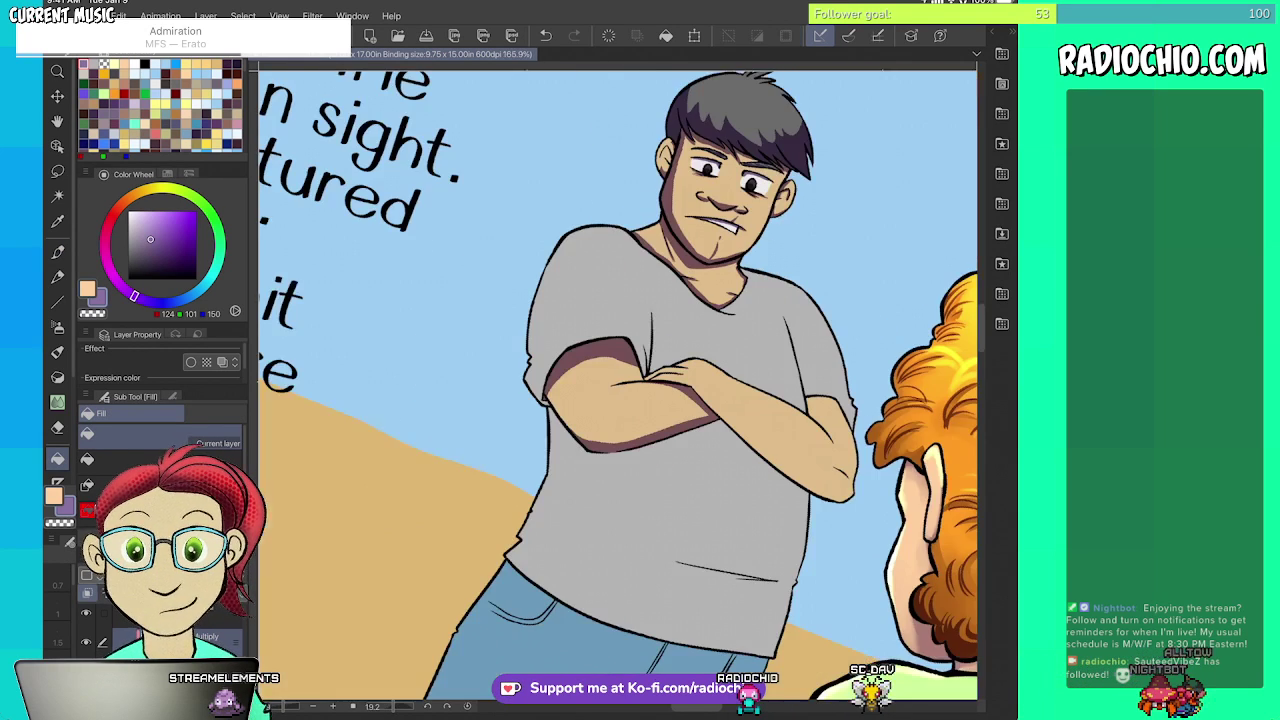
scroll(618, 385, "up", 4)
scroll(580, 405, "up", 3)
key("m")
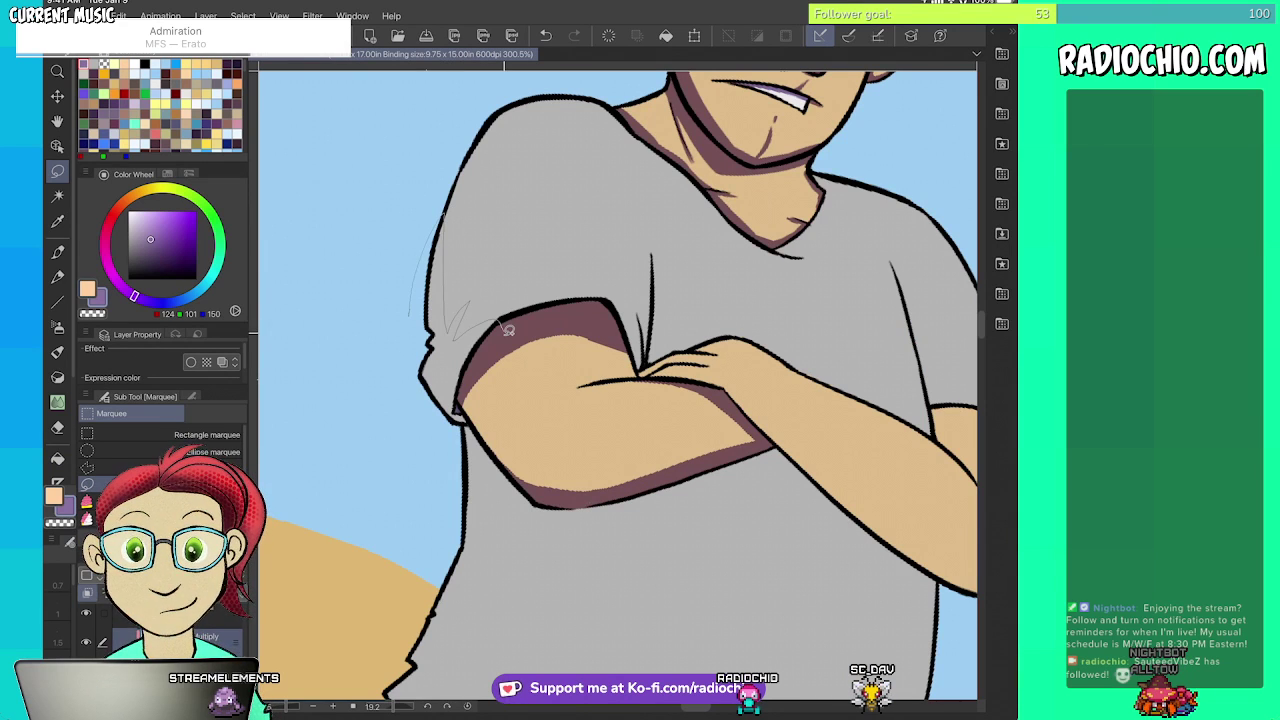
left_click_drag(509, 330, 408, 318)
key("g")
left_click(446, 374)
key("ctrl+d")
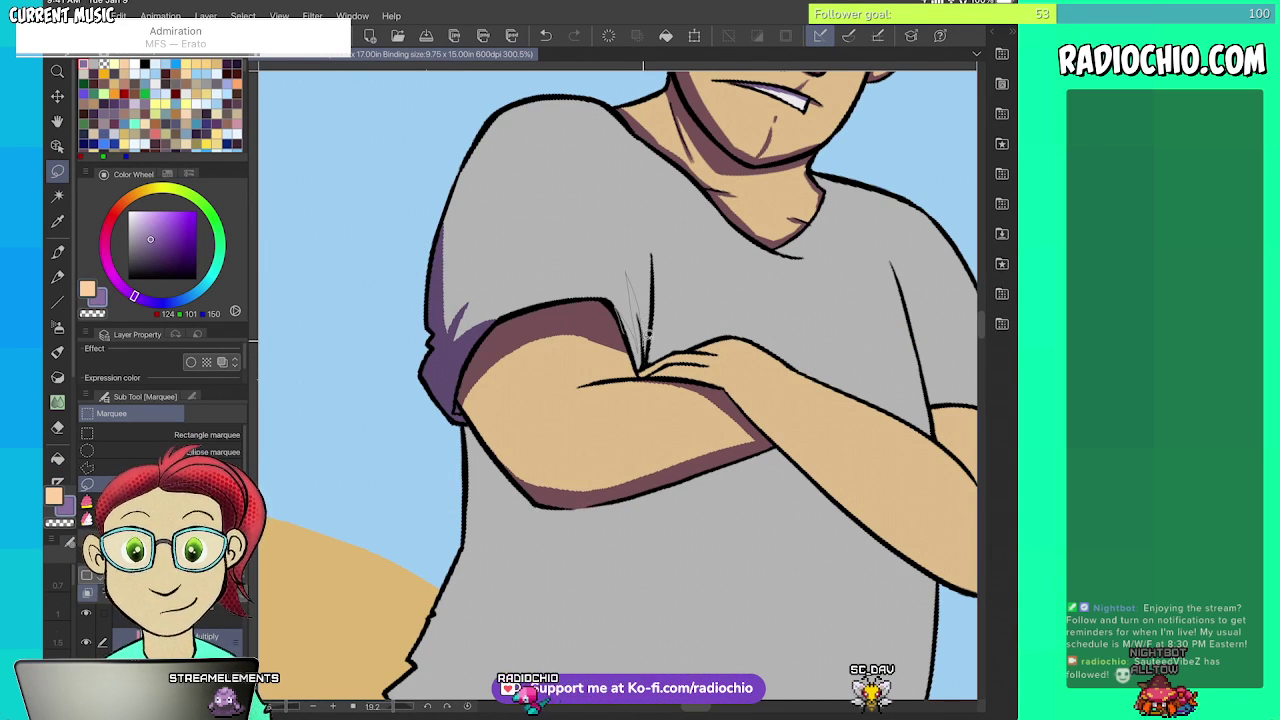
- Add a narrow tapered purple shadow to the shirt crease beside the armpit, above the tucked hand
left_click_drag(648, 336, 652, 303)
key("u")
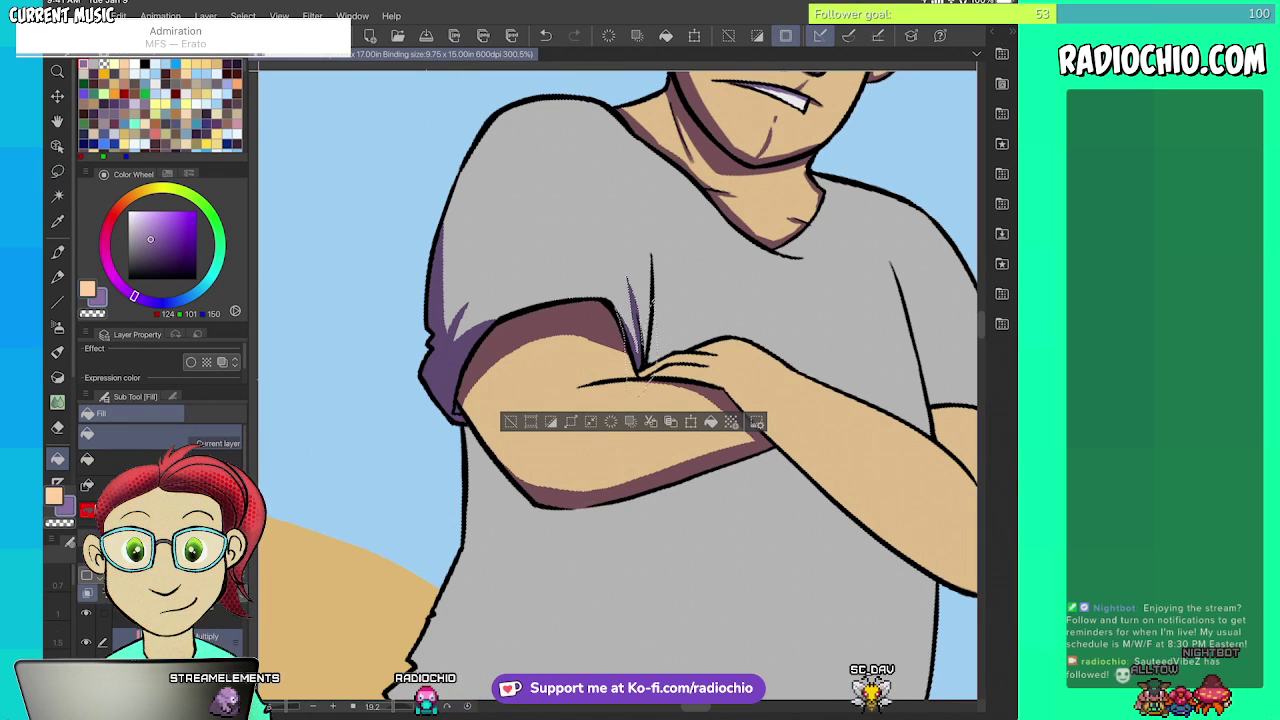
key("ctrl+d")
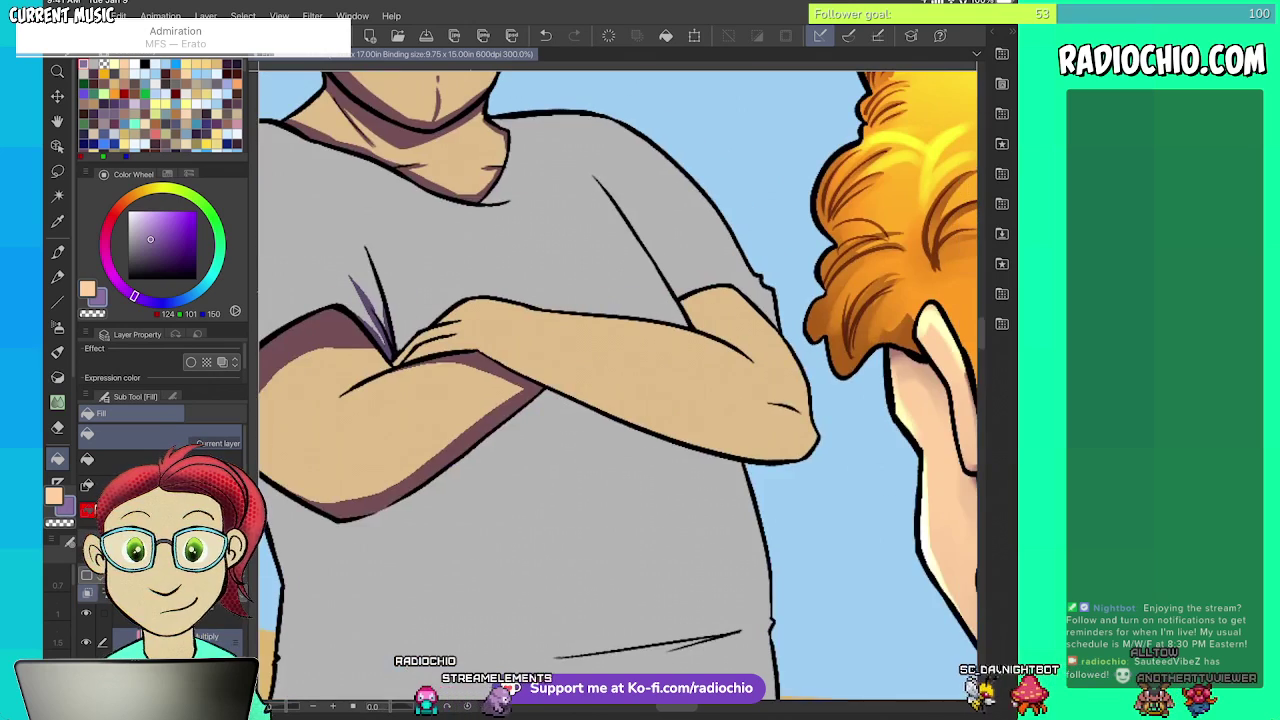
- Lasso a thin strip along the underside of the overlapping forearm, redoing the first outline, and fill it purple
key("m")
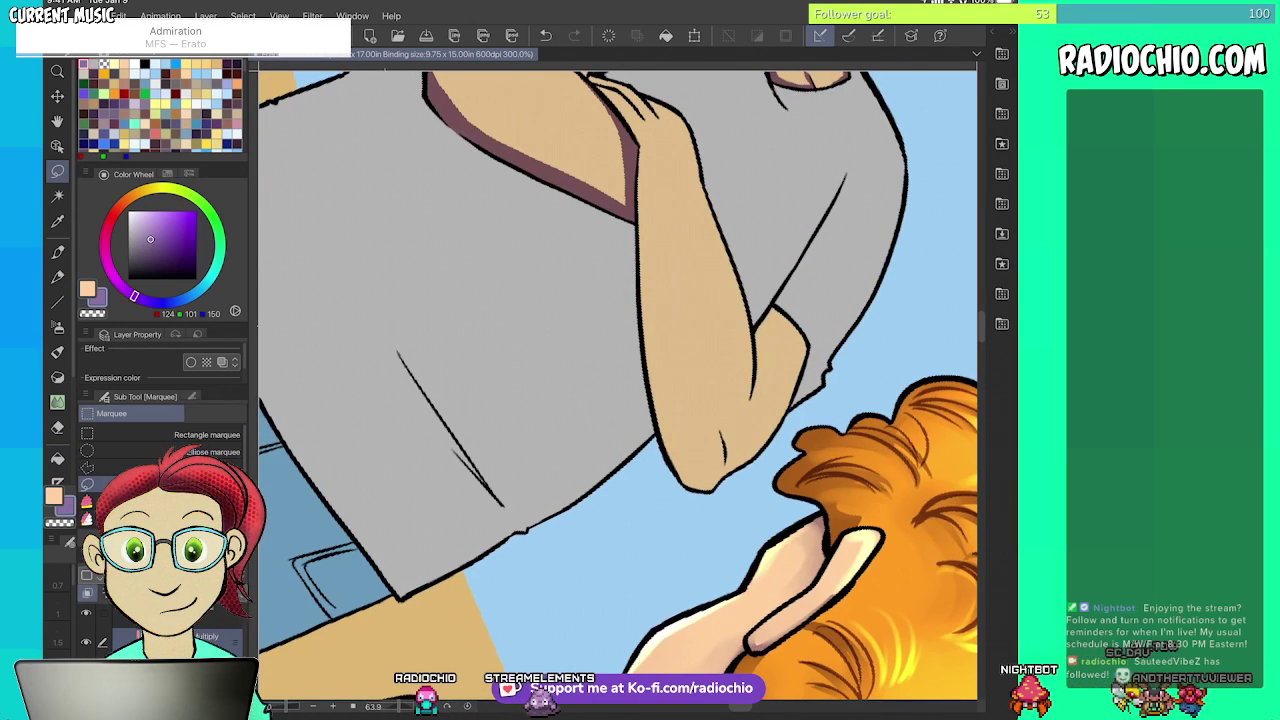
left_click_drag(645, 180, 661, 341)
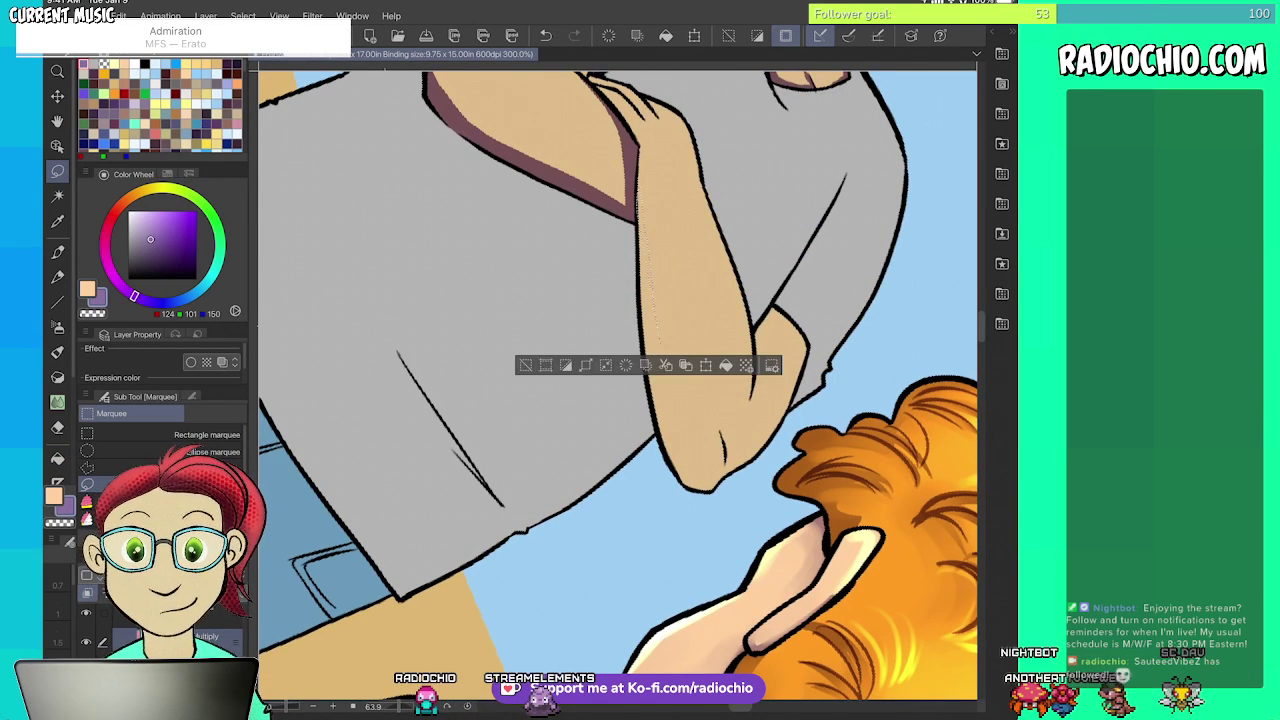
key("ctrl+z")
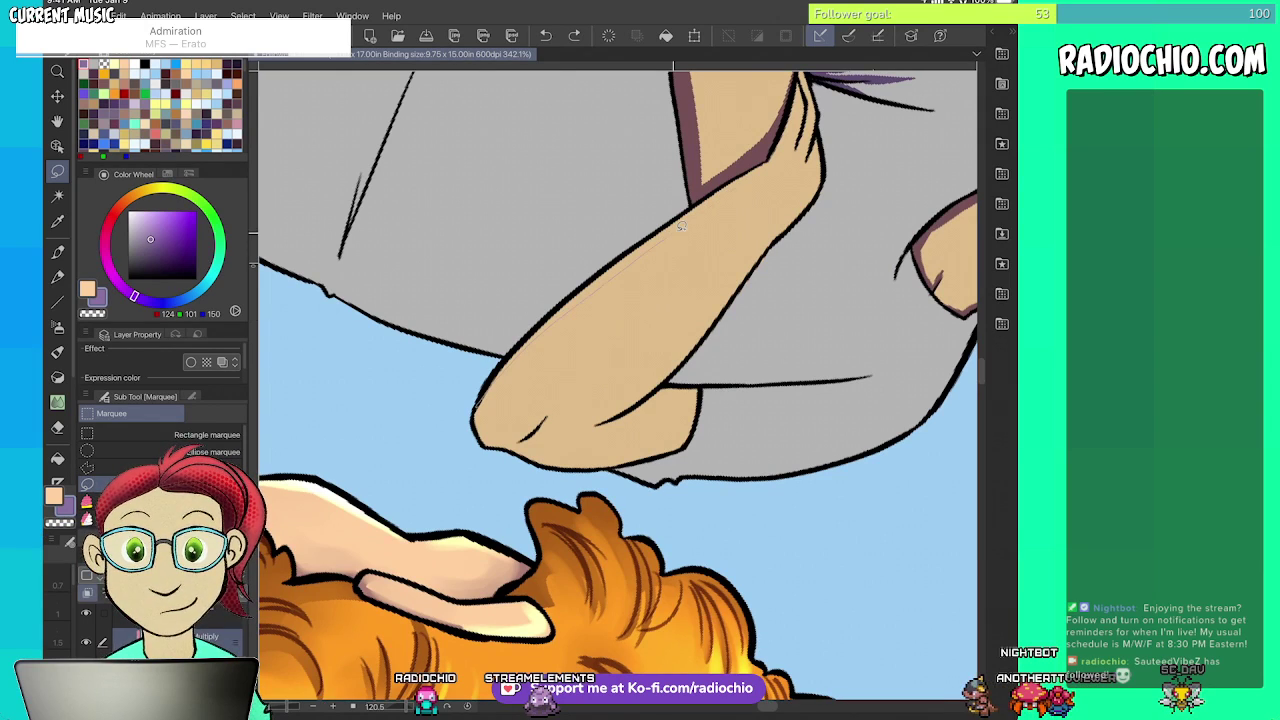
left_click_drag(454, 415, 452, 419)
key("g")
left_click(612, 270)
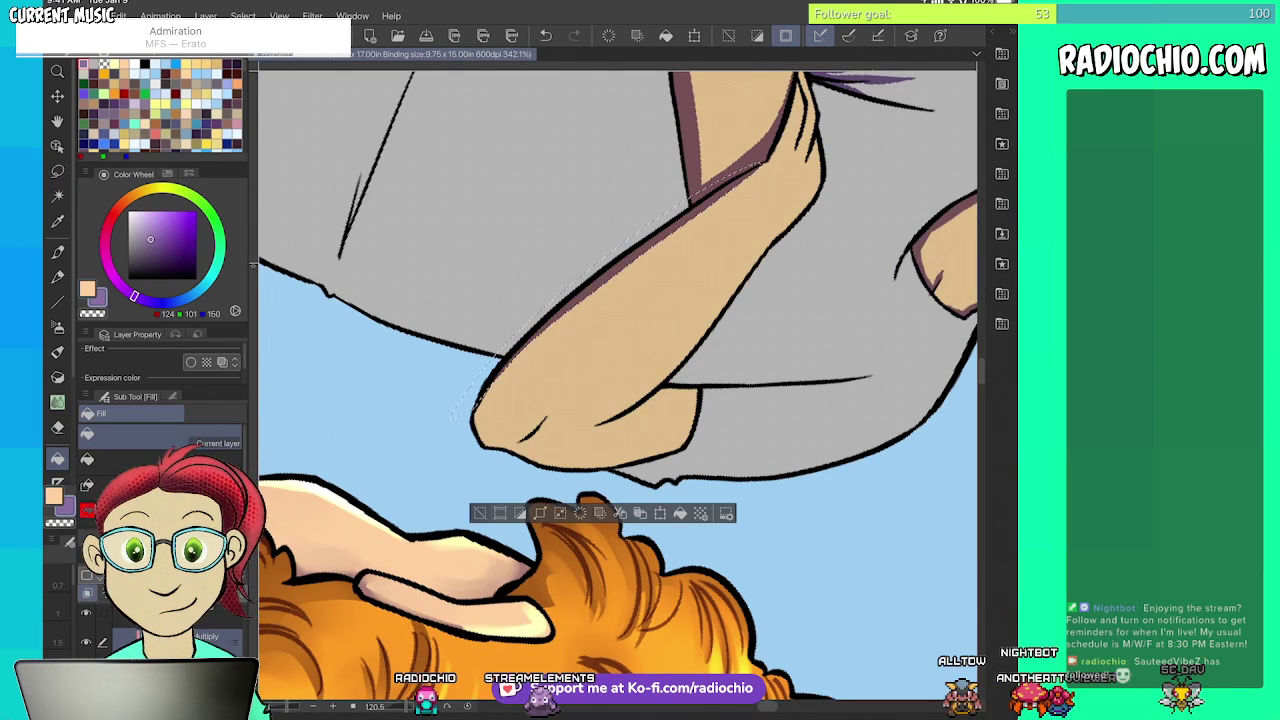
key("ctrl+d")
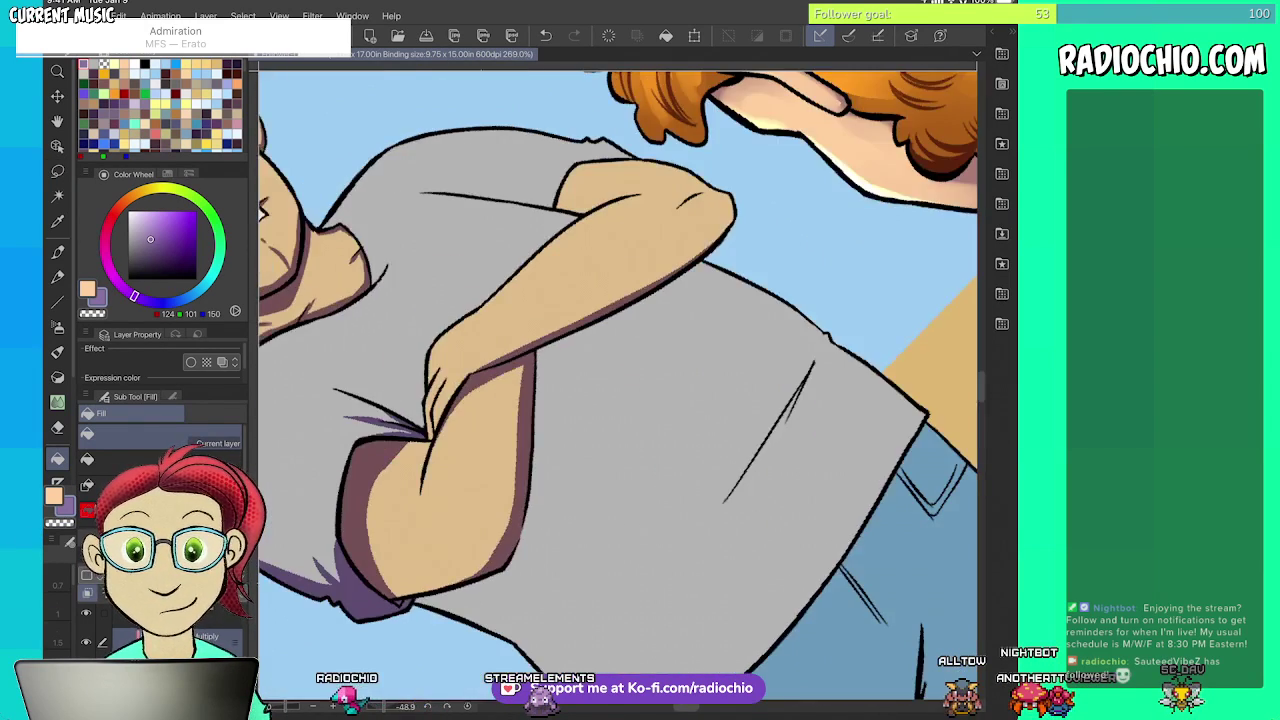
- Lasso and fill a purple cast shadow on the shirt beneath the overlapping forearm
key("m")
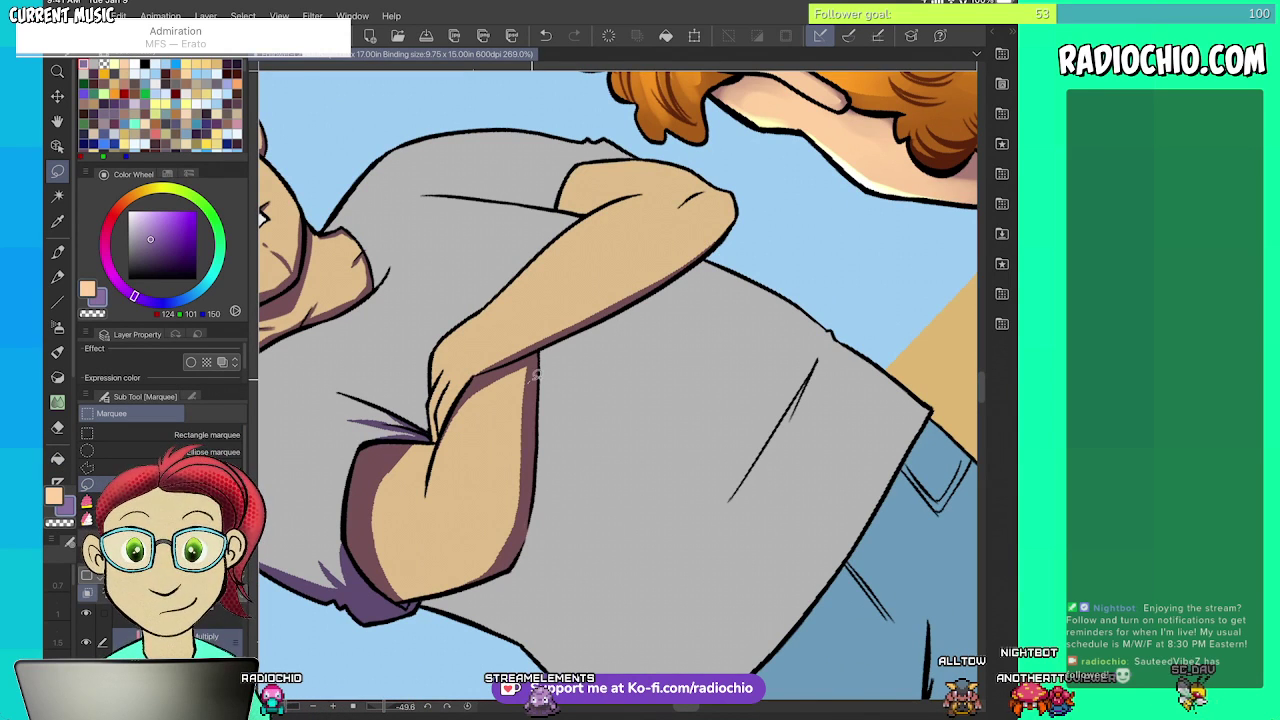
left_click_drag(718, 234, 530, 380)
key("g")
left_click(628, 316)
key("ctrl+d")
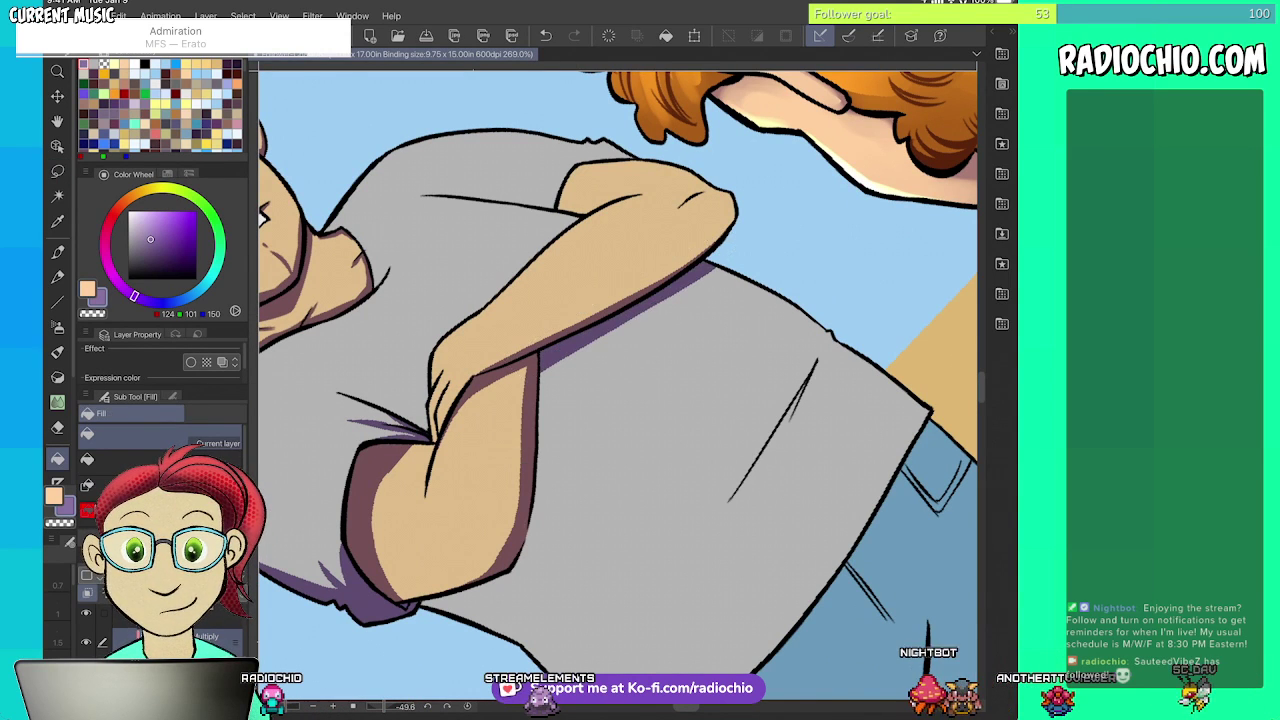
- Fill a lassoed cast shadow on the shirt beneath the lower arm and trim its lower edge with the transparent color
key("m")
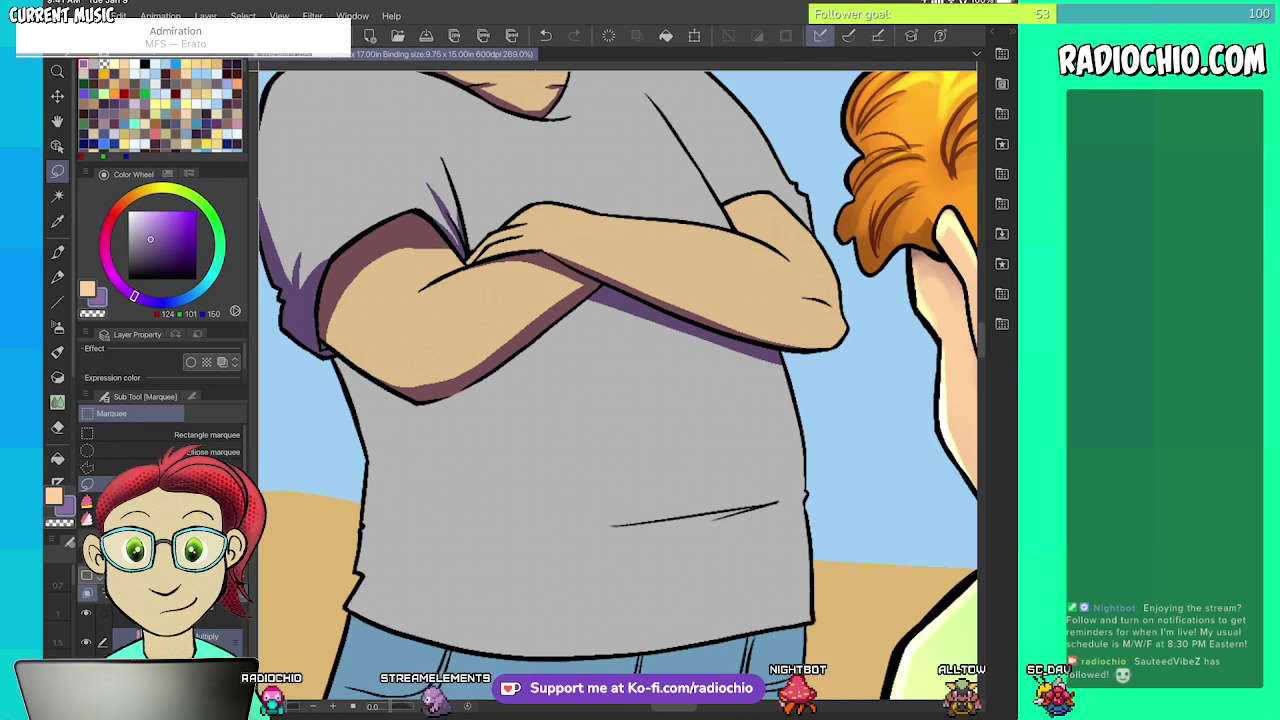
mouse_move(424, 419)
left_mouse_down()
mouse_move(448, 414)
mouse_move(326, 318)
left_mouse_up()
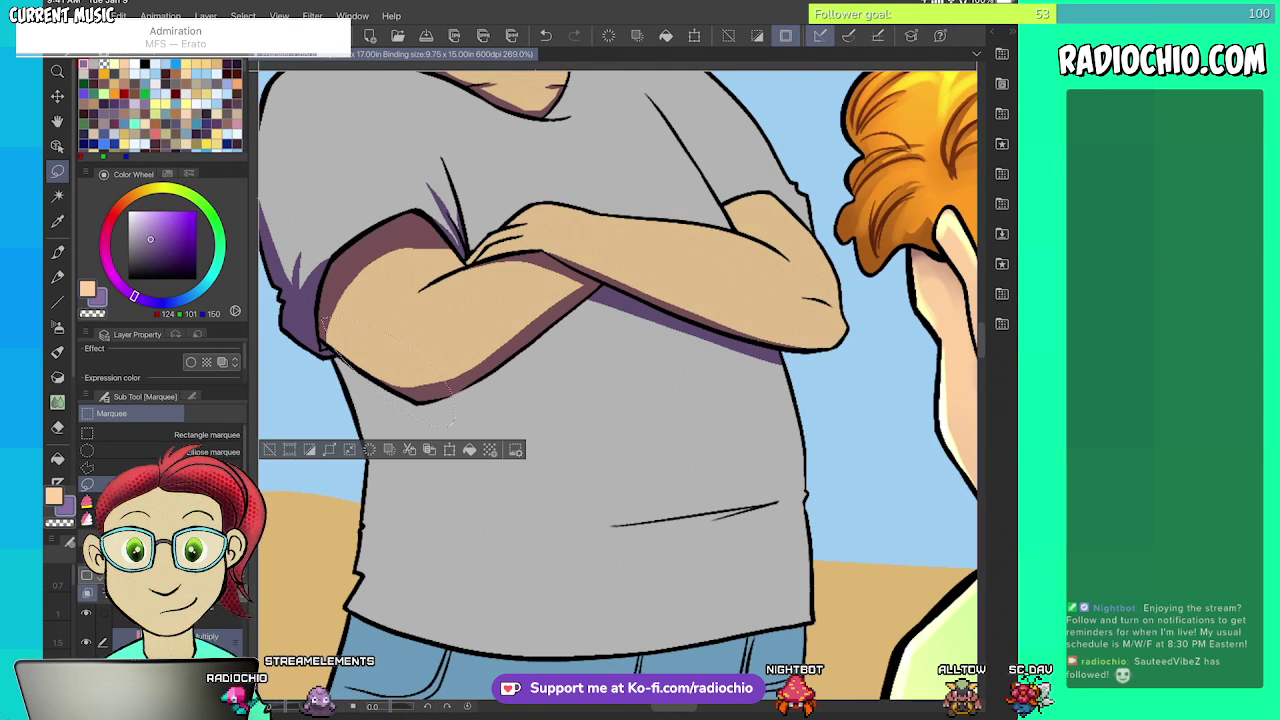
key("g")
left_click(476, 345)
key("ctrl+d")
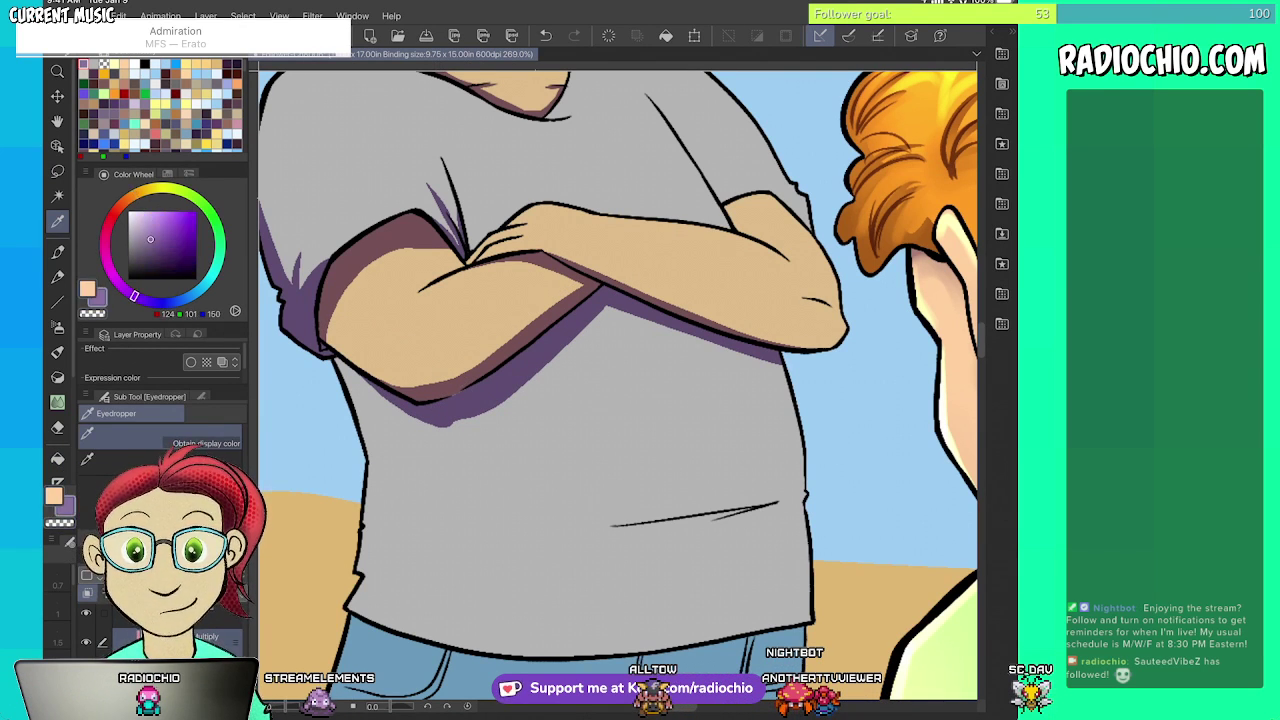
key("p")
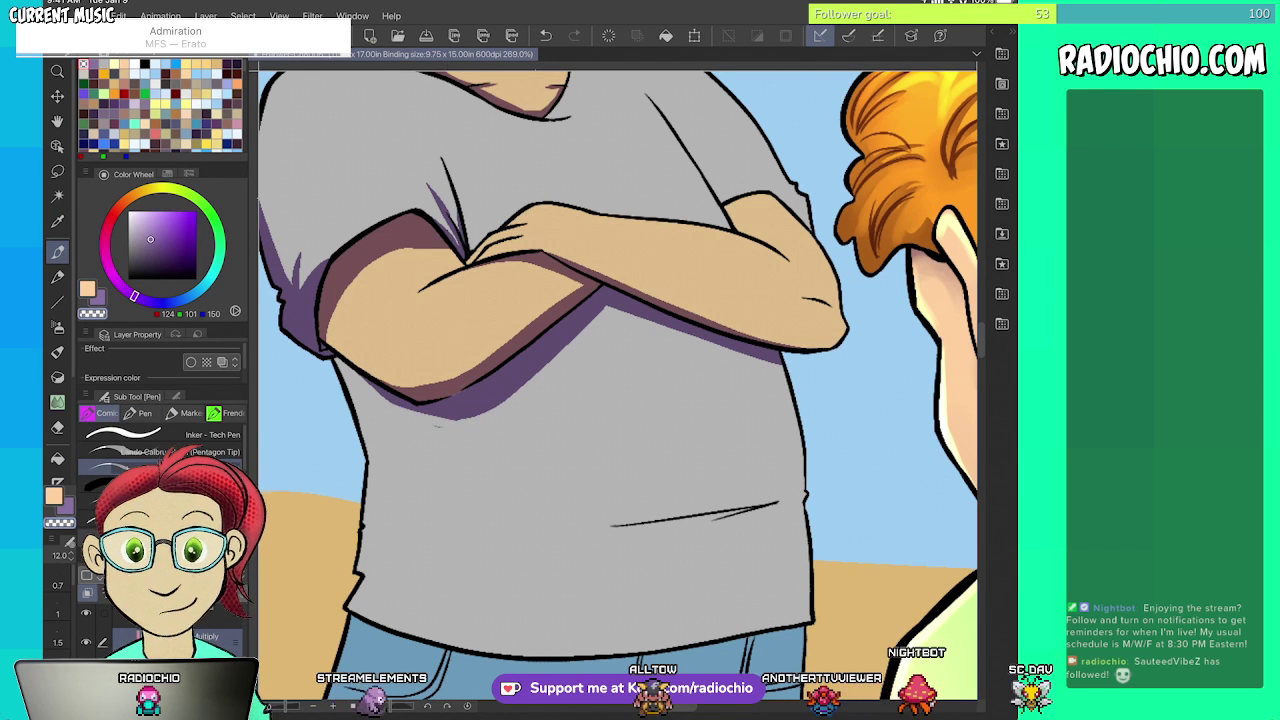
left_click_drag(470, 420, 436, 427)
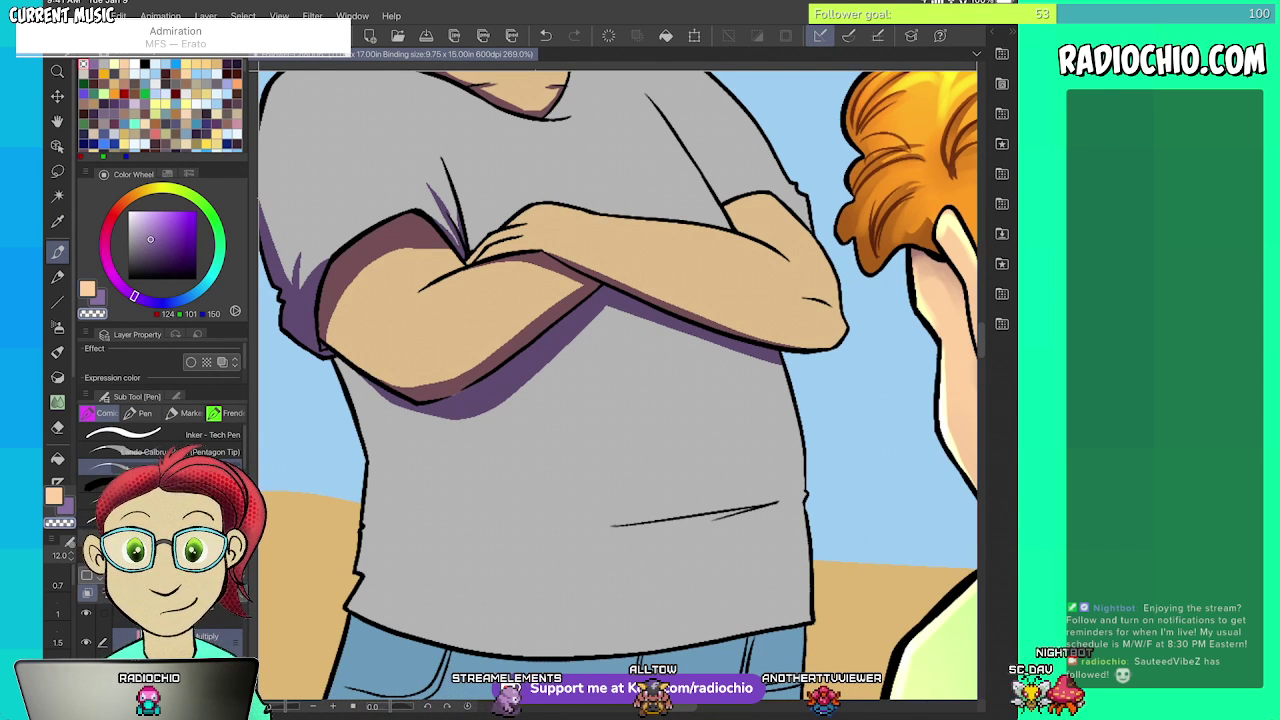
- Return to the purple shade and paint a shadow around the overlapping arm's elbow and up its outer edge
key("i")
key("x")
key("p")
scroll(618, 385, "up", 3)
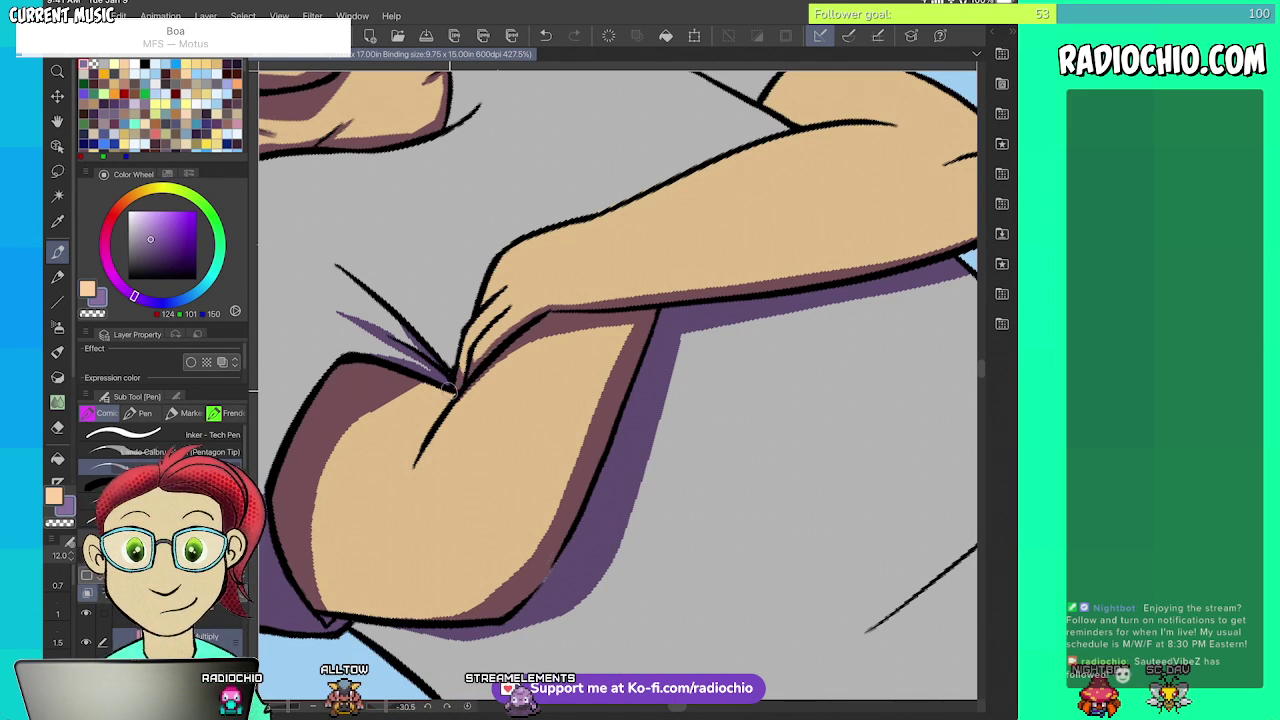
scroll(617, 385, "down", 5)
scroll(617, 385, "up", 5)
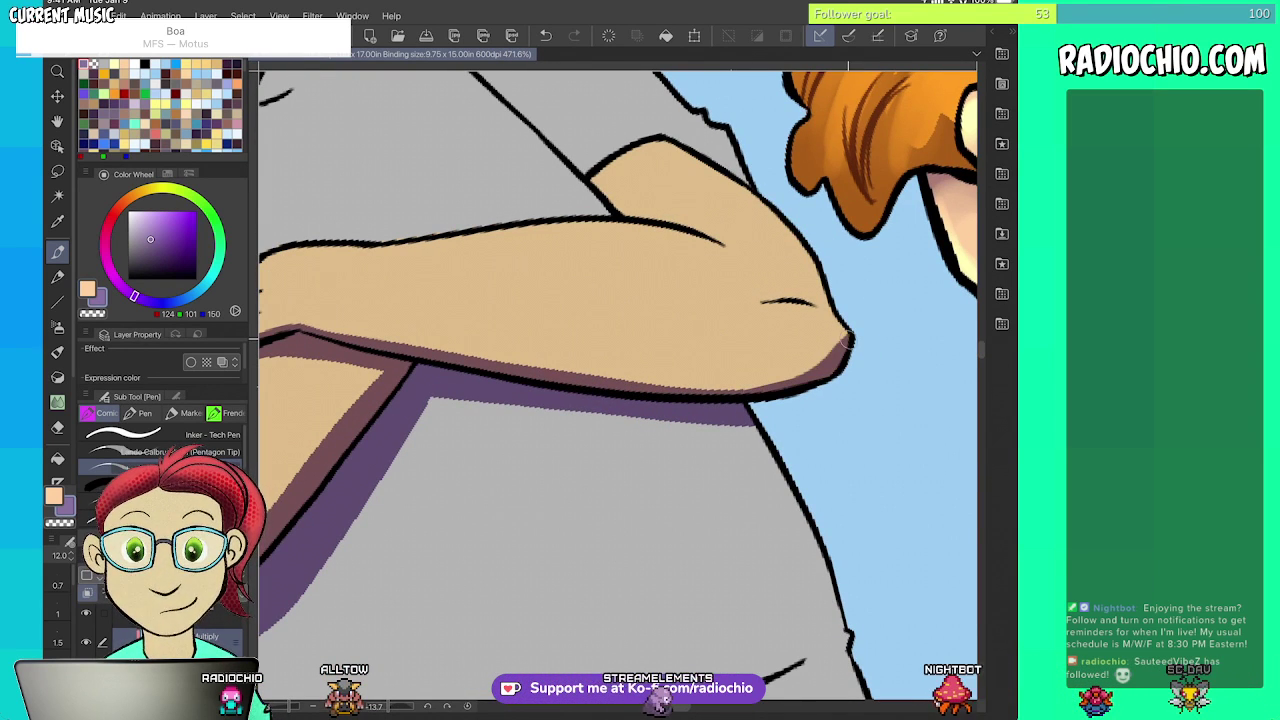
left_click_drag(804, 240, 827, 303)
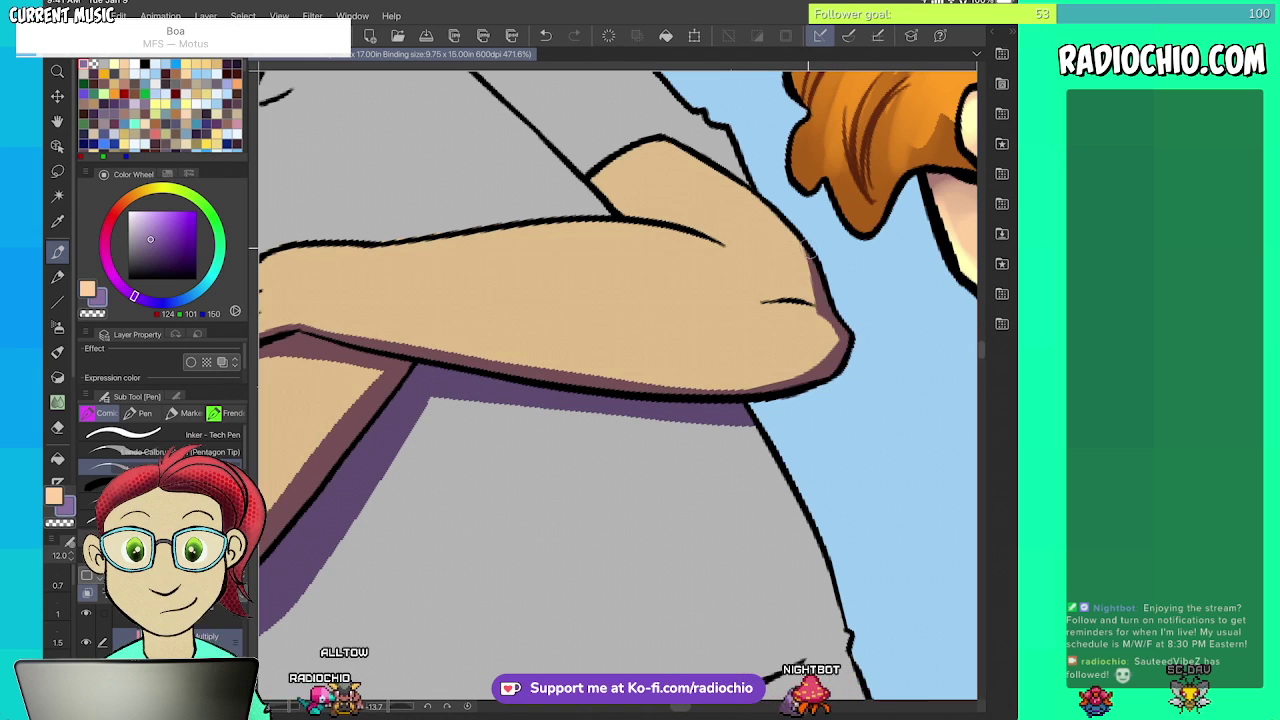
- Lasso the part of the overlapping arm just beneath the sleeve opening and fill it with the purple shadow
scroll(617, 385, "up", 3)
key("m")
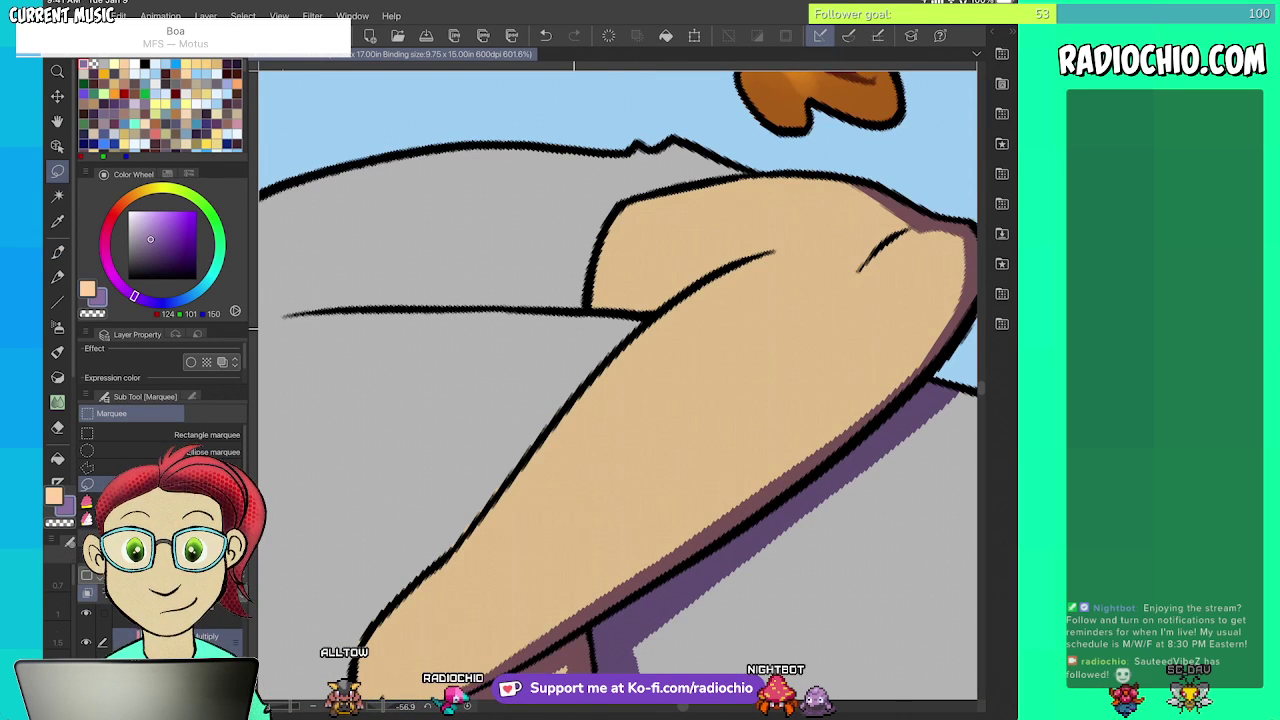
left_click_drag(575, 326, 763, 162)
left_click_drag(598, 200, 544, 367)
key("g")
left_click(622, 250)
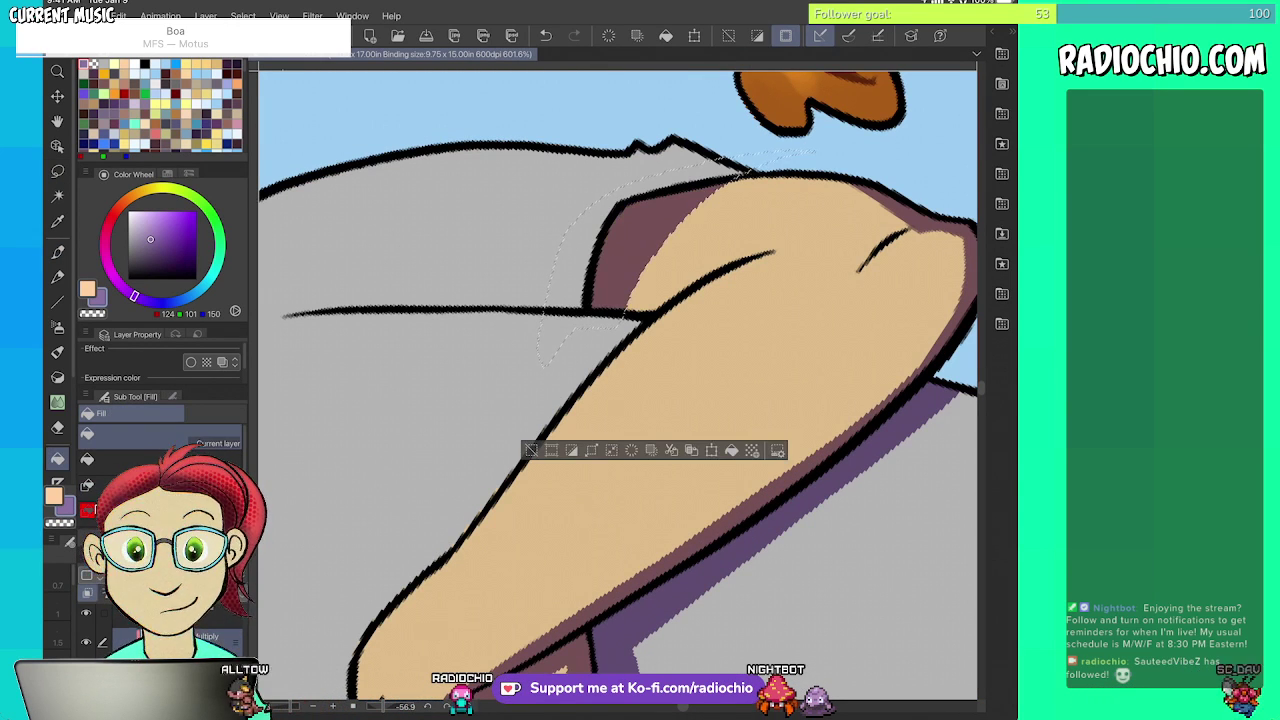
key("ctrl+d")
scroll(618, 385, "down", 2)
- Paint purple shadows on the sleeve's folds and hem and under the lower shirt wrinkle, switching briefly to the transparent color for cleanup
key("p")
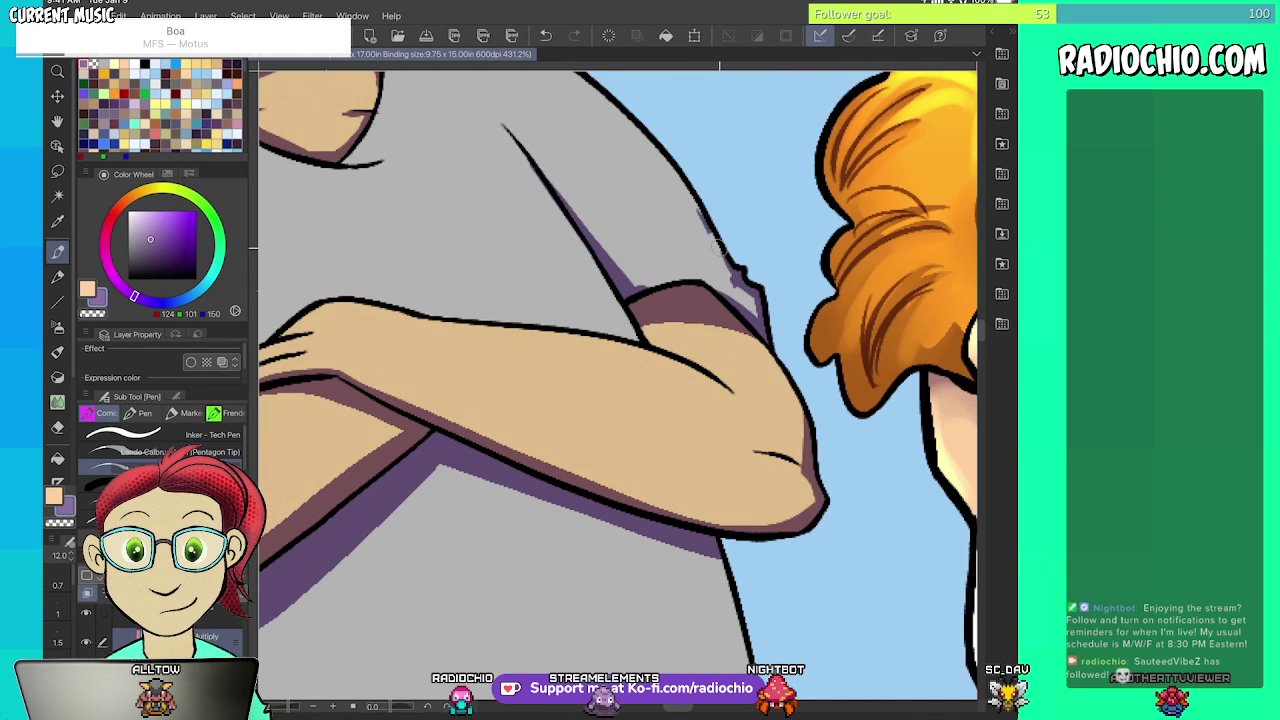
scroll(617, 385, "down", 5)
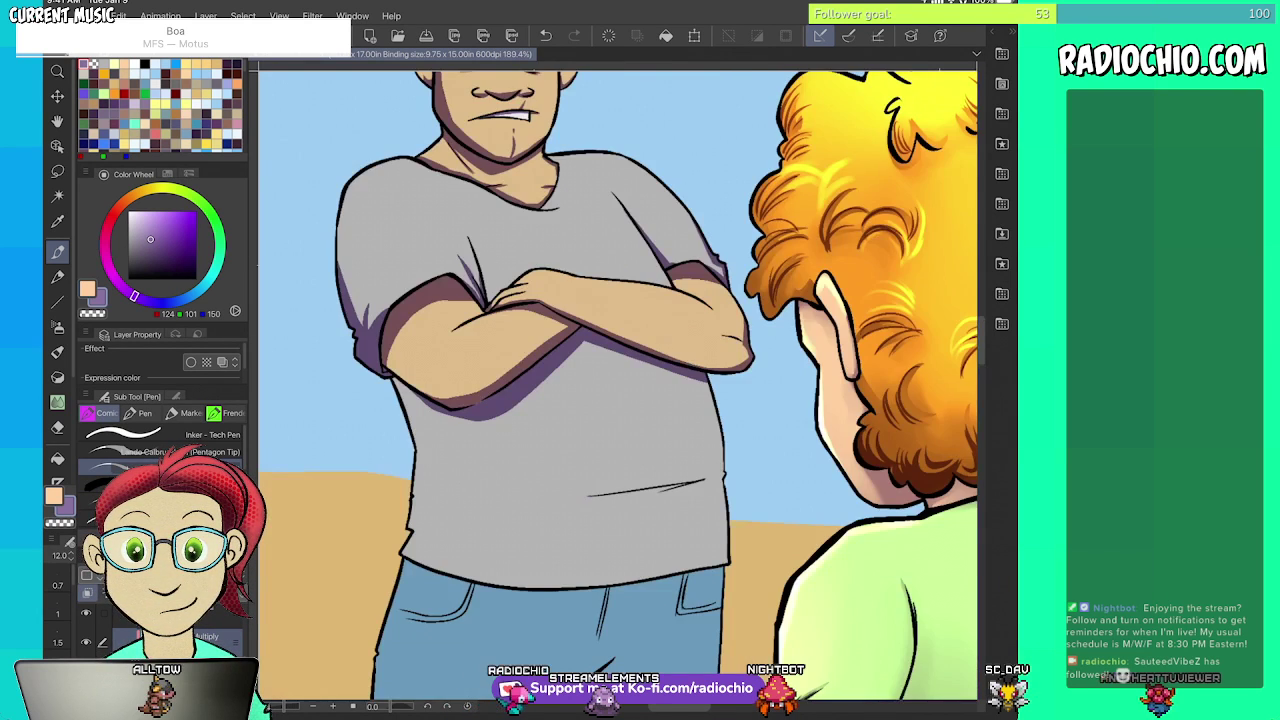
scroll(617, 385, "up", 1)
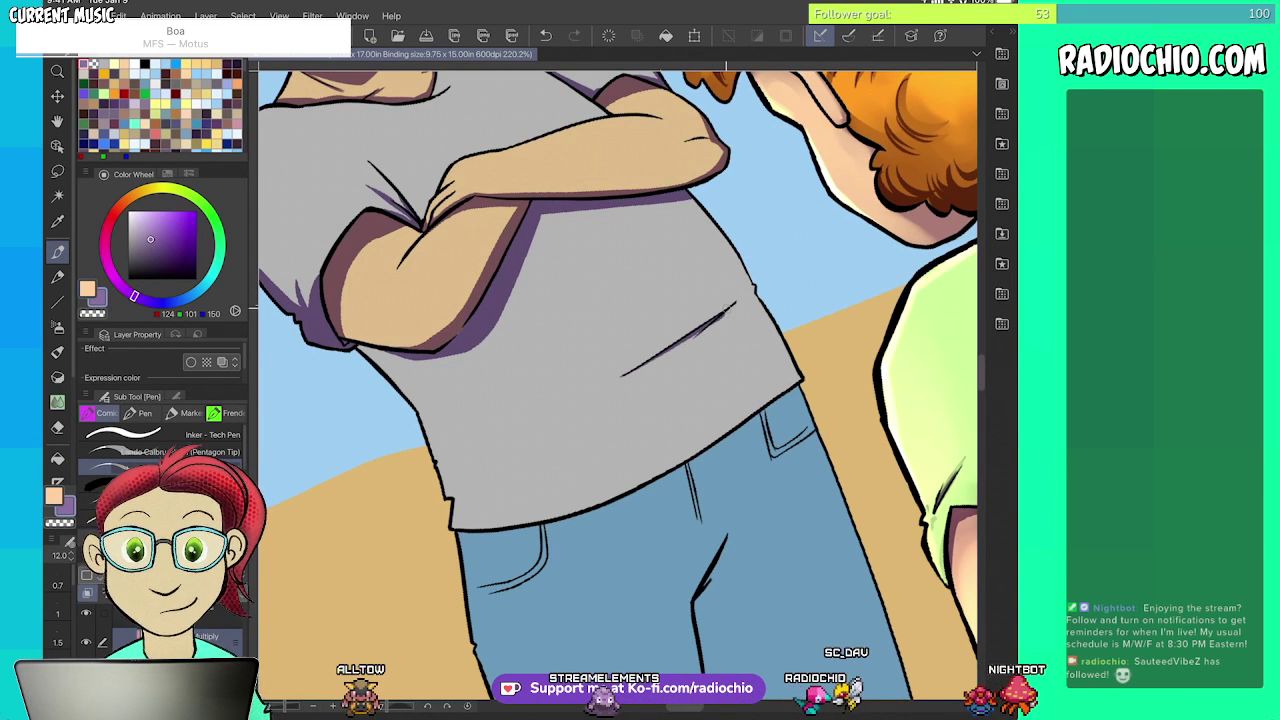
key("i")
key("p")
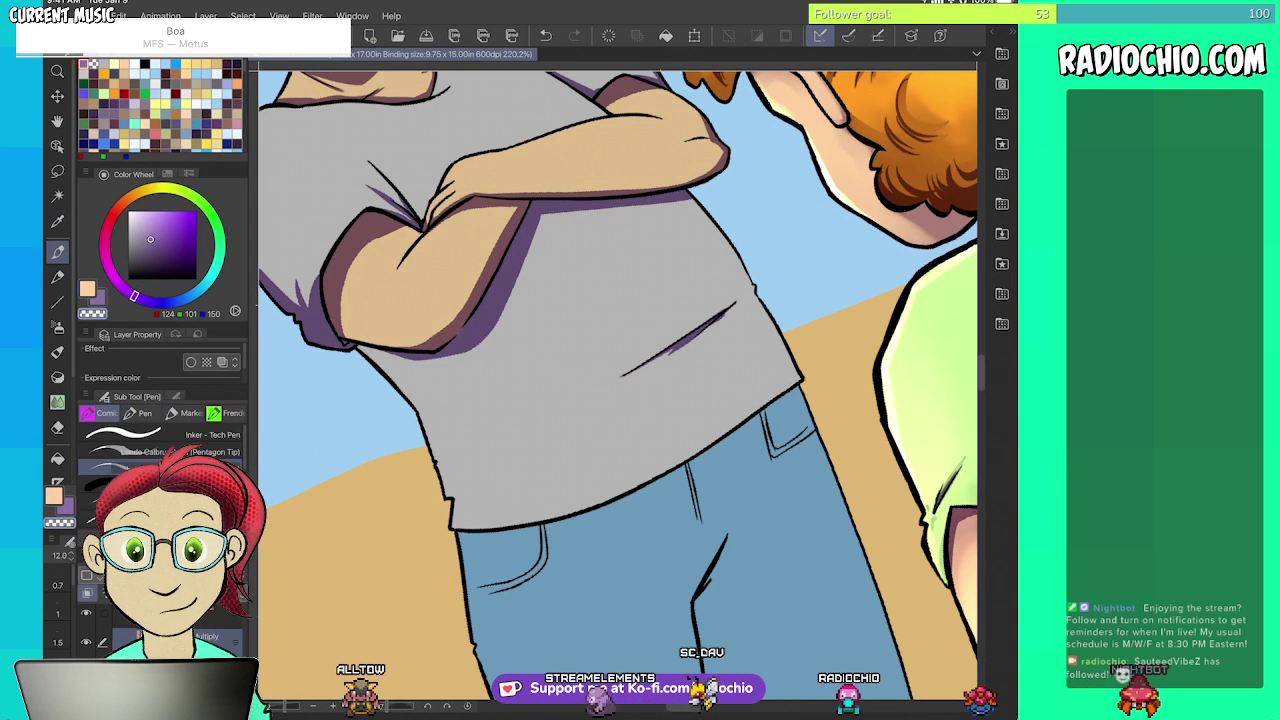
scroll(617, 385, "down", 2)
scroll(617, 385, "up", 2)
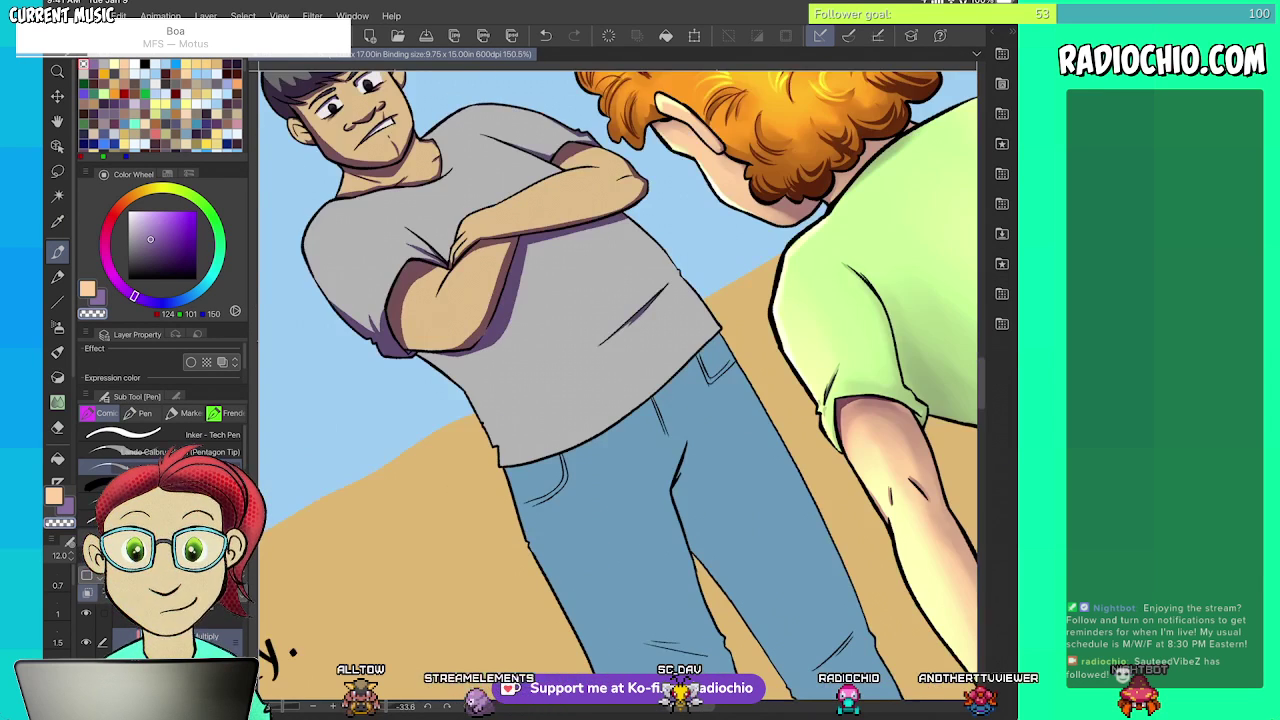
key("i")
key("x")
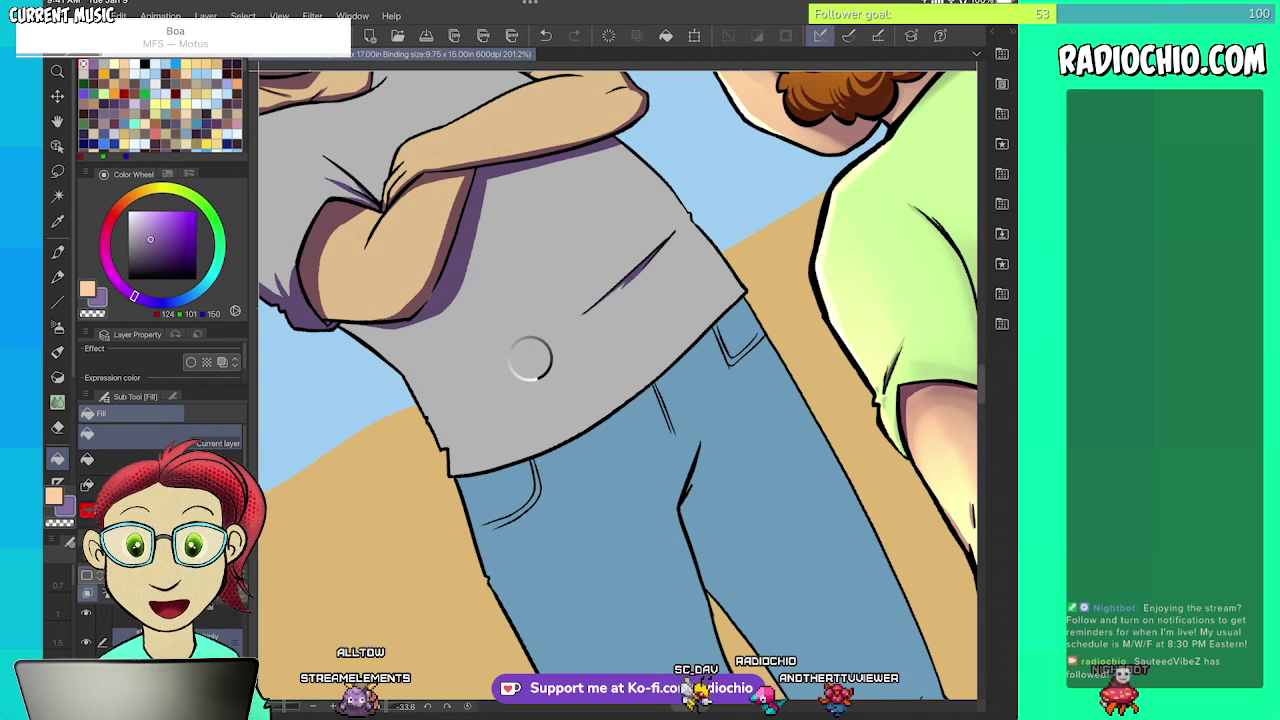
- Undo a stray fill of the whole lower shirt, and lasso and fill a purple shadow band along the shirt's hem
left_click(530, 358)
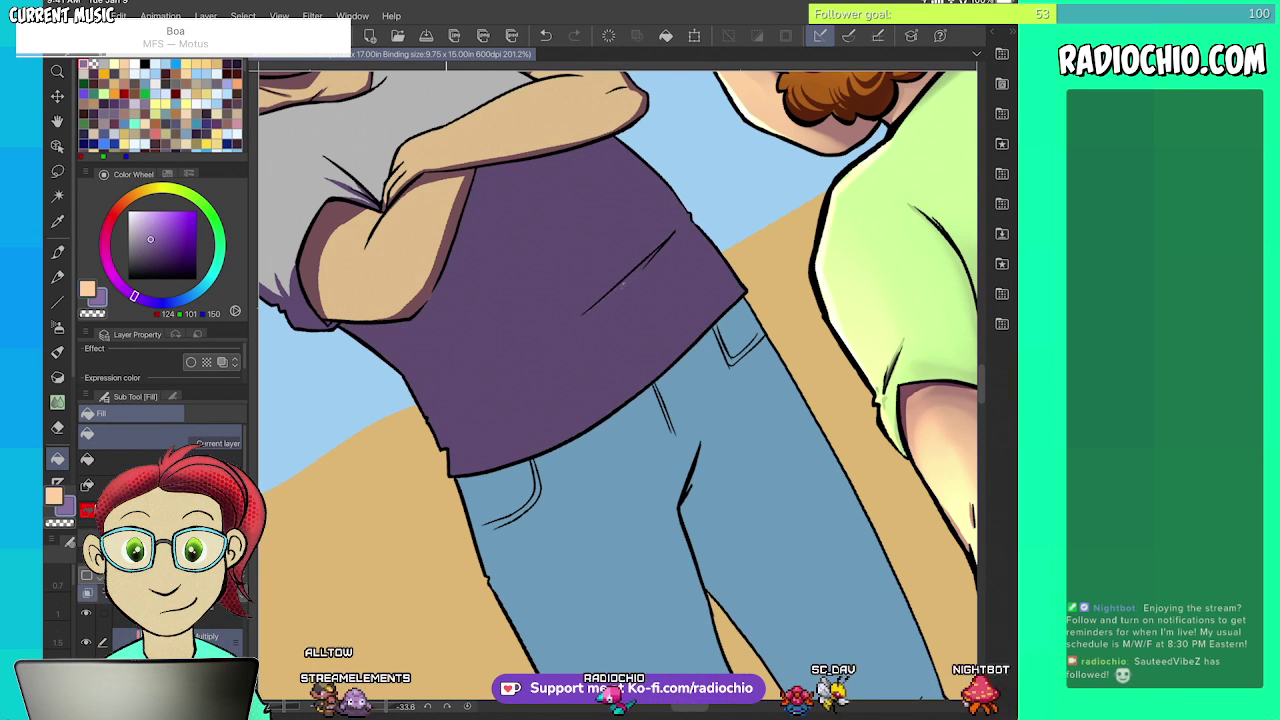
key("ctrl+z")
key("m")
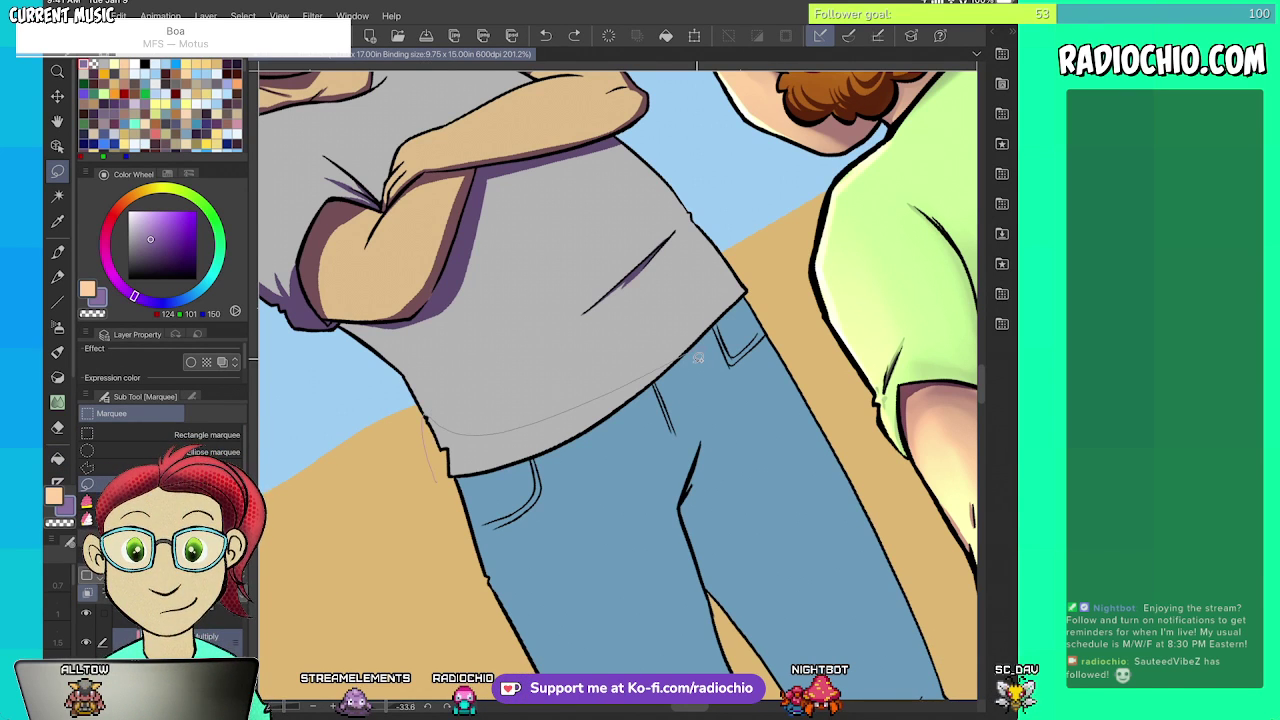
left_click_drag(697, 358, 684, 356)
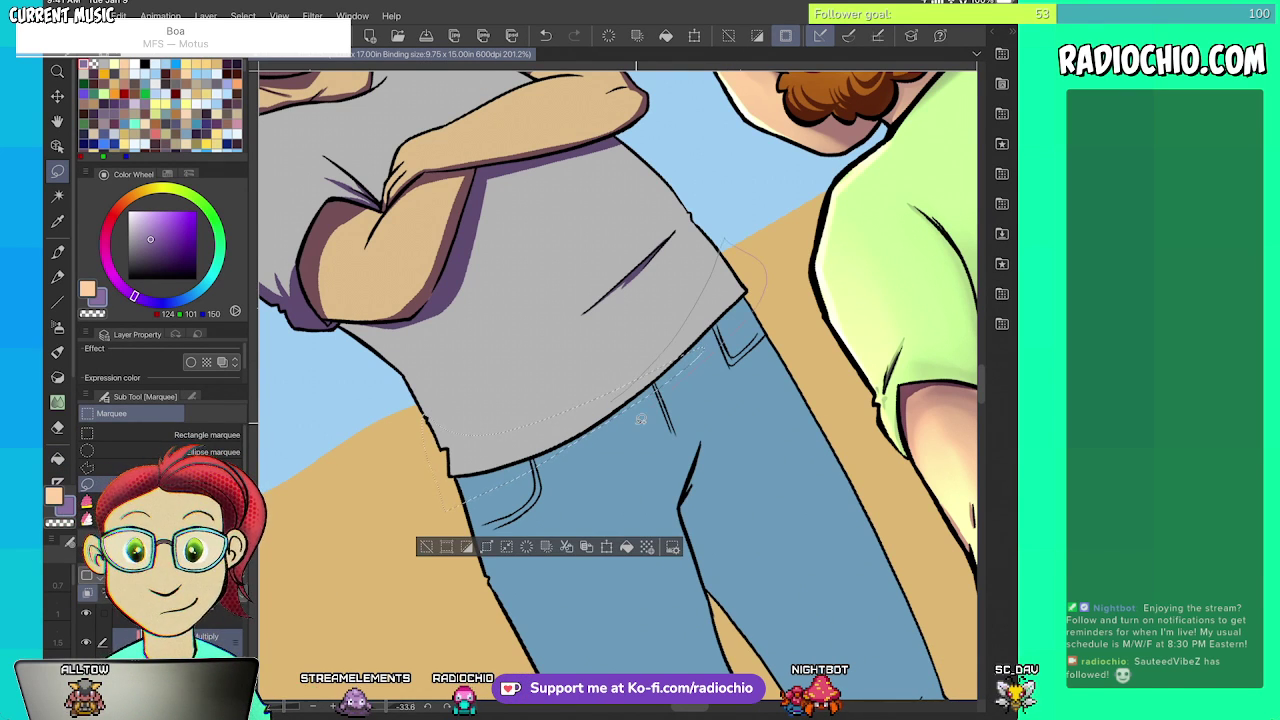
left_click_drag(641, 419, 610, 446)
key("g")
left_click(706, 309)
key("ctrl+d")
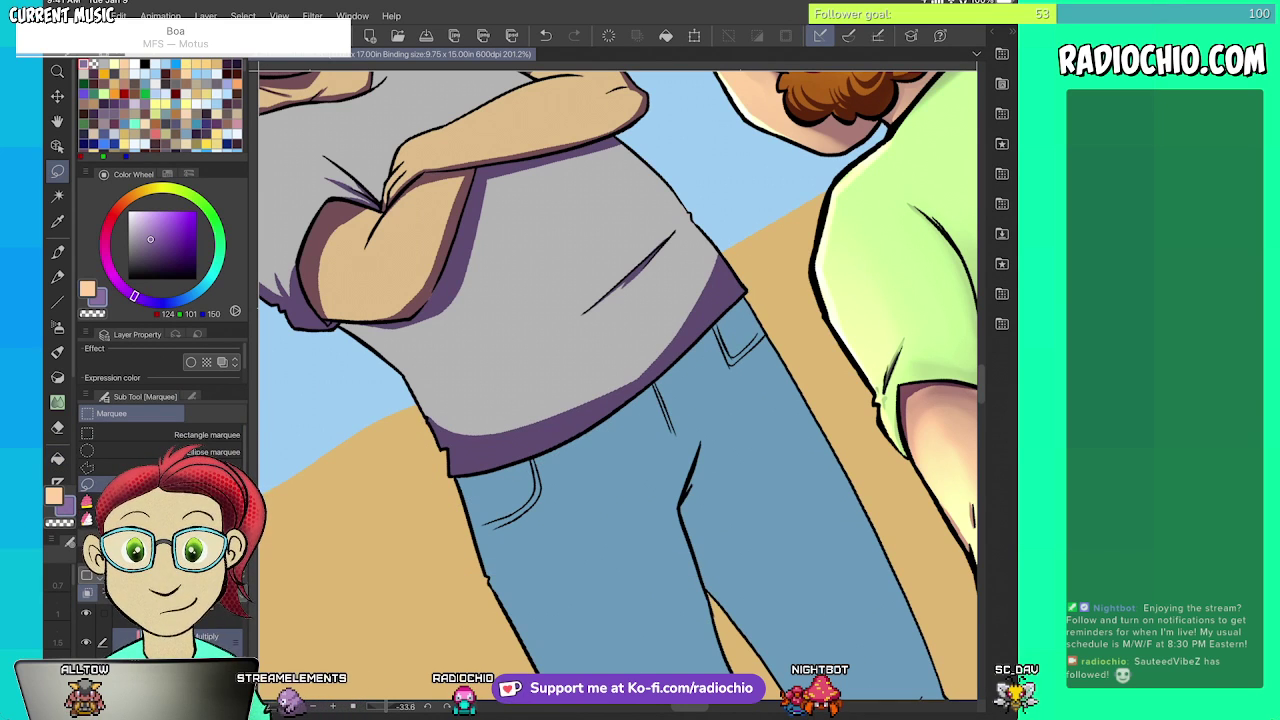
- Lasso both hip areas of the jeans below the shirt hem, fill them purple, and fill the remaining gaps around the pocket lines
left_click_drag(473, 441, 466, 447)
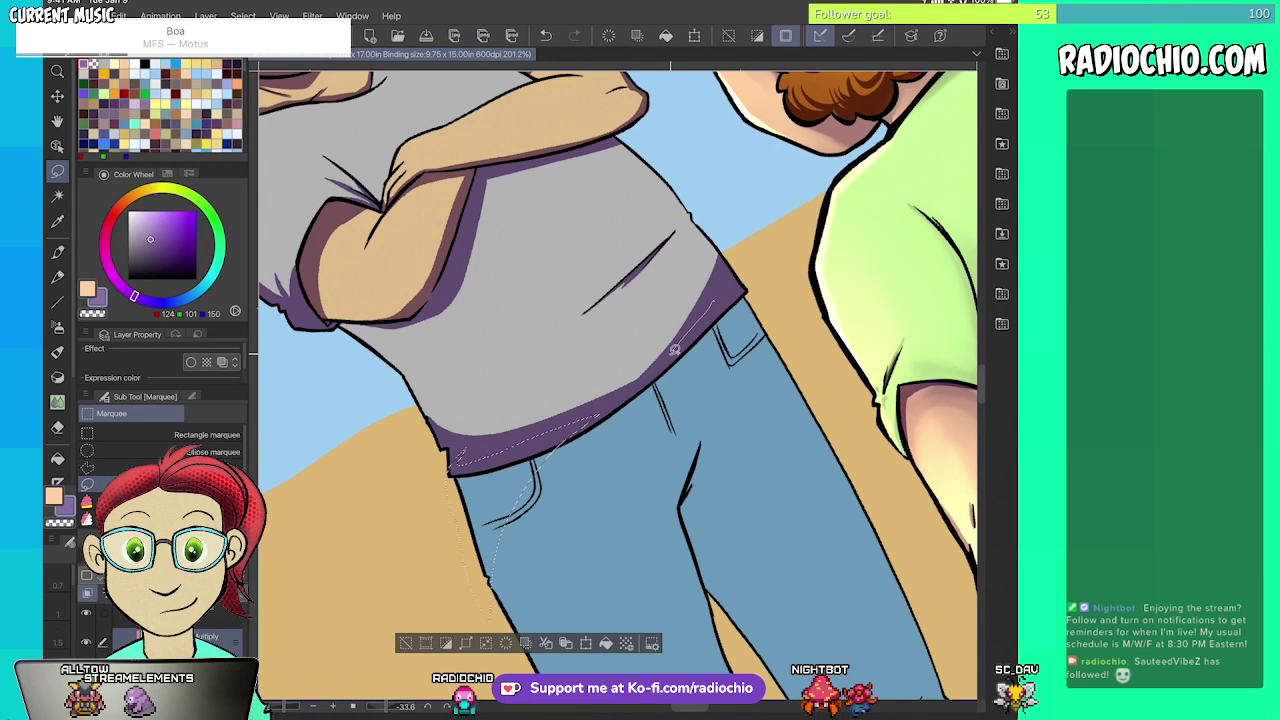
mouse_move(672, 352)
left_mouse_down()
mouse_move(718, 268)
mouse_move(680, 352)
left_mouse_up()
key("g")
left_click(745, 326)
left_click(490, 502)
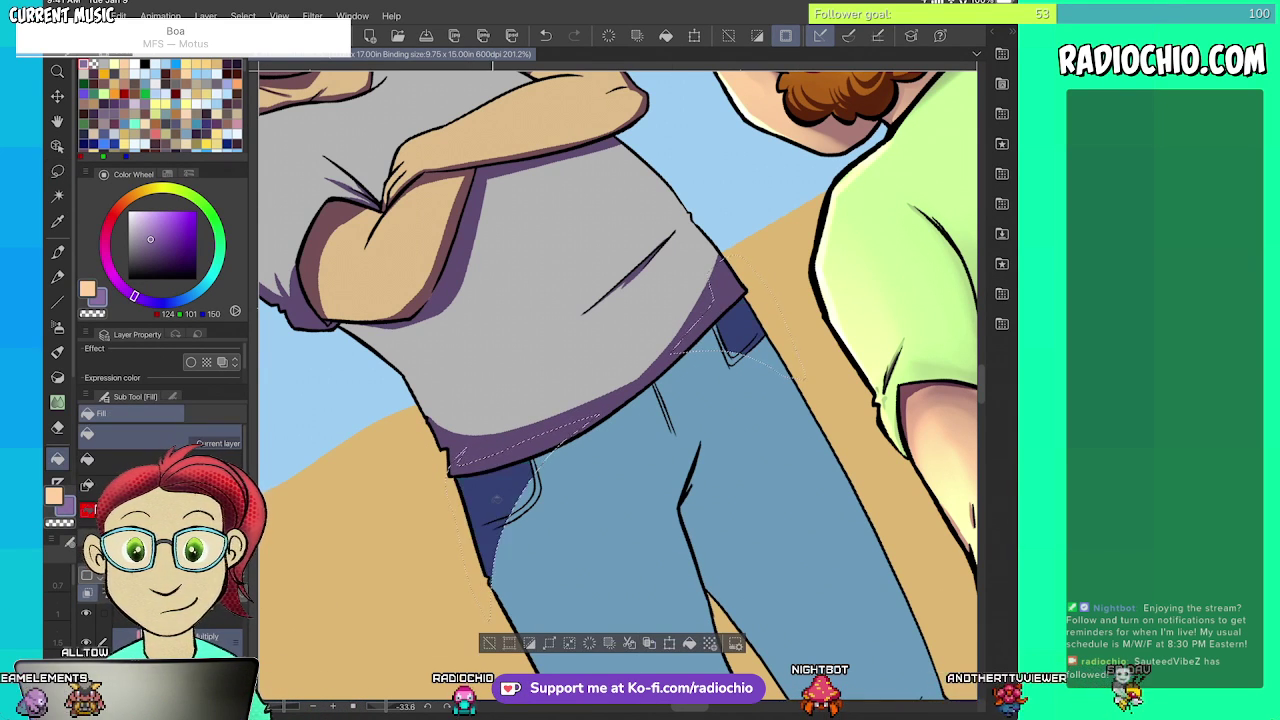
left_click(772, 357)
left_click(719, 324)
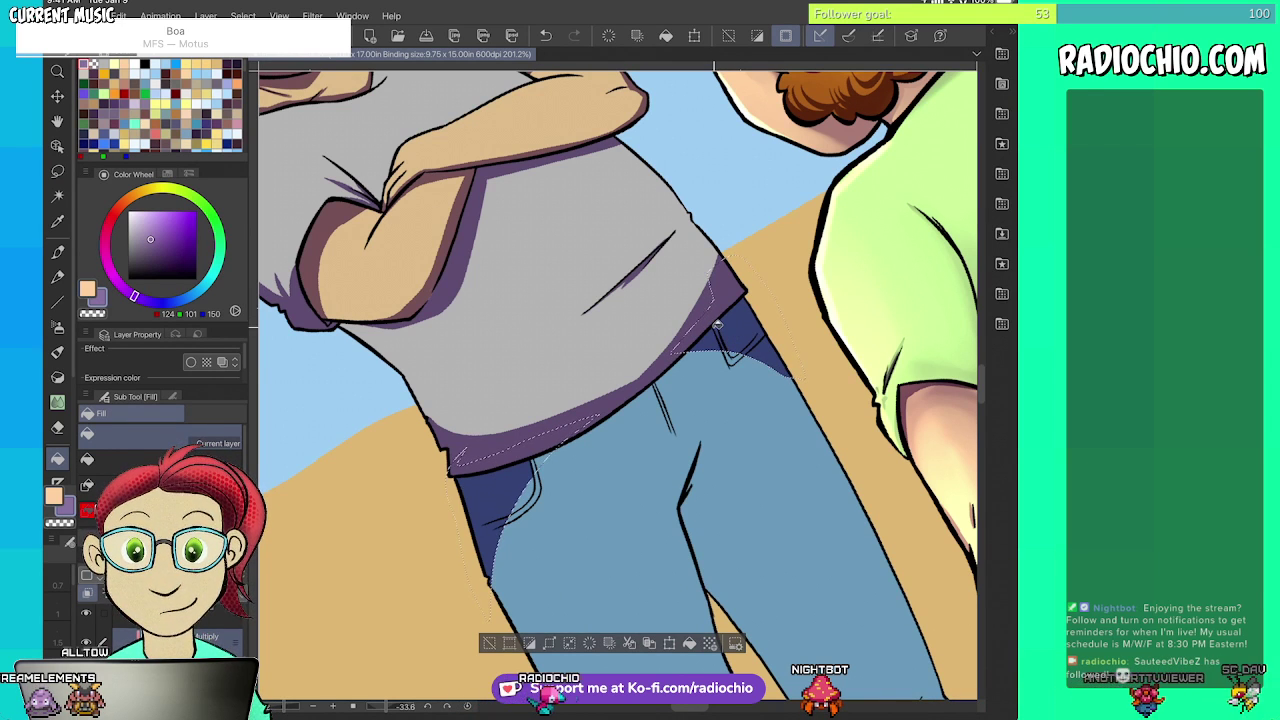
key("p")
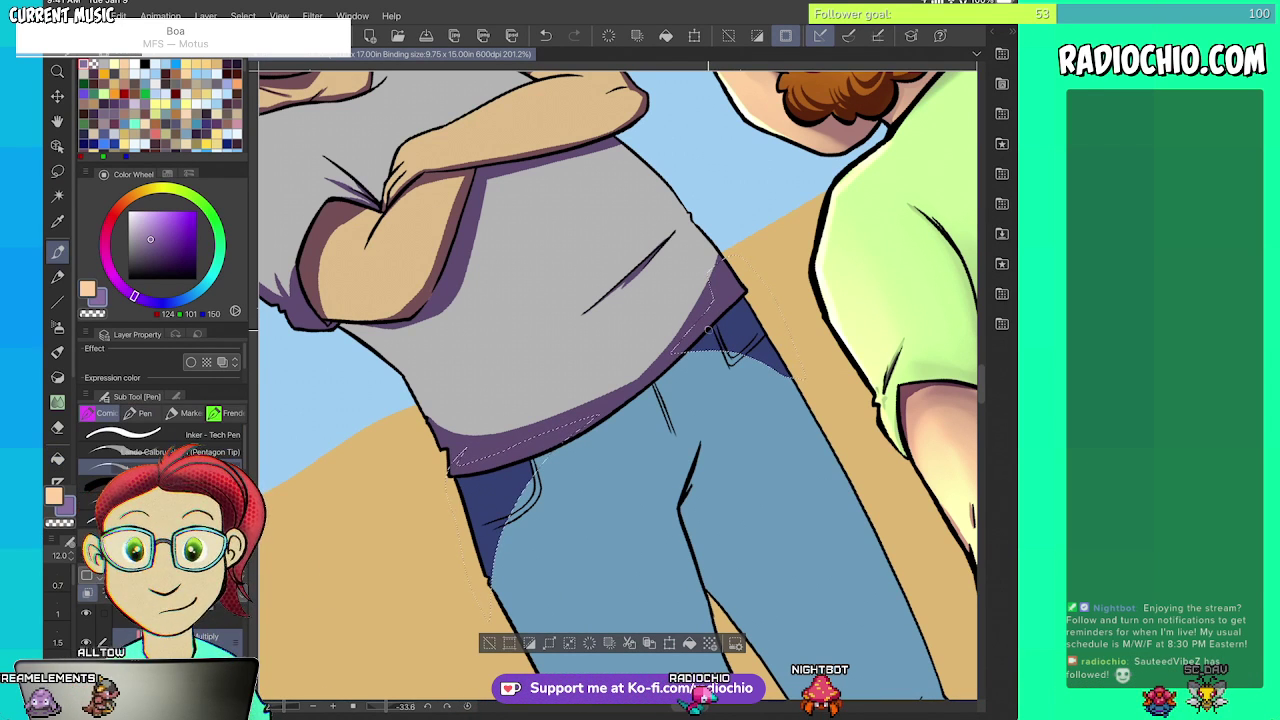
key("ctrl+d")
- Lasso a narrow shadow along the inner thigh of the jeans leg nearer the boy, from crotch to knee, and fill it purple
scroll(618, 390, "down", 3)
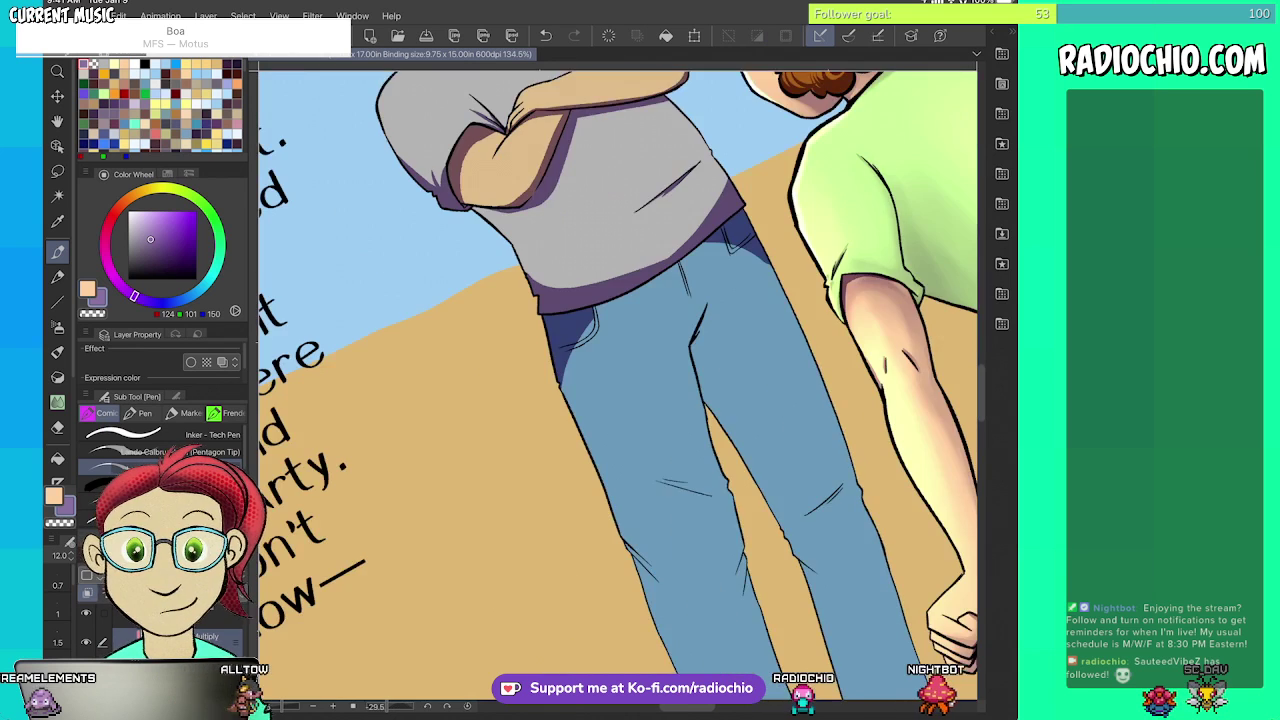
scroll(618, 390, "up", 1)
key("g")
key("u")
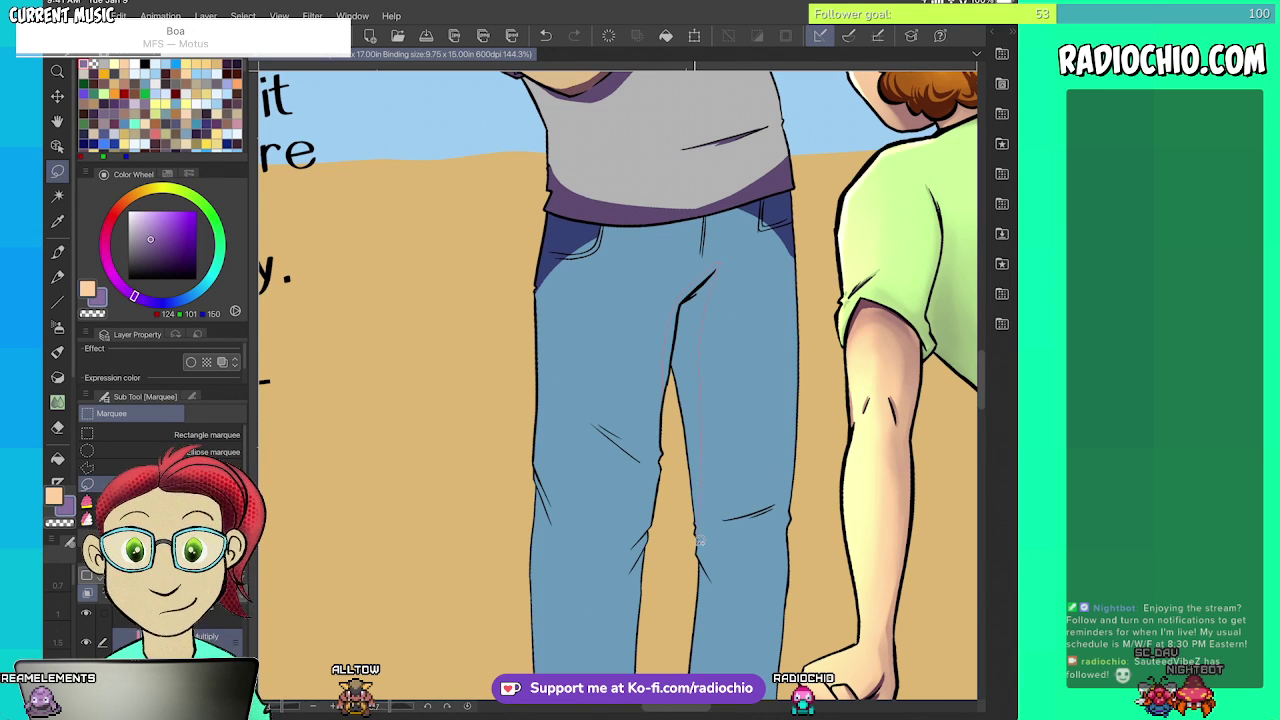
left_click_drag(682, 515, 669, 385)
key("g")
left_click(688, 345)
key("ctrl+d")
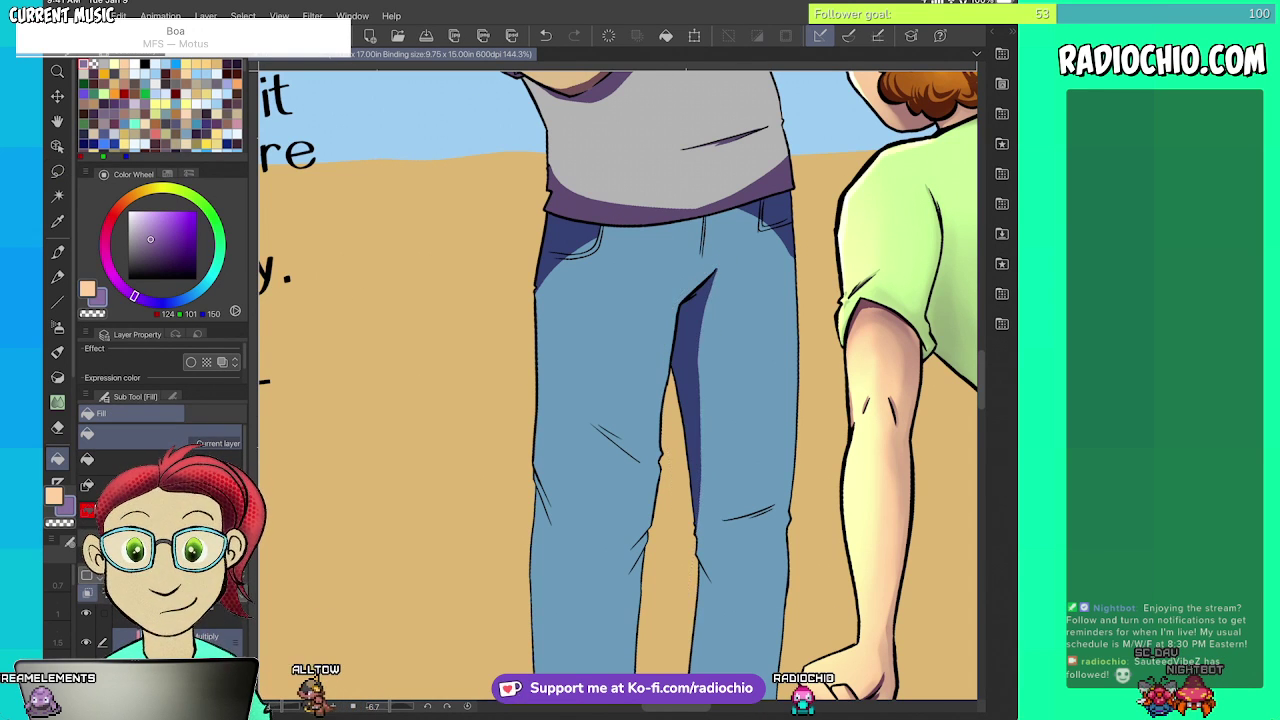
- Lasso and fill a purple shadow along the inner edge of the same leg, from the knee to the cuff
scroll(618, 390, "down", 3)
key("m")
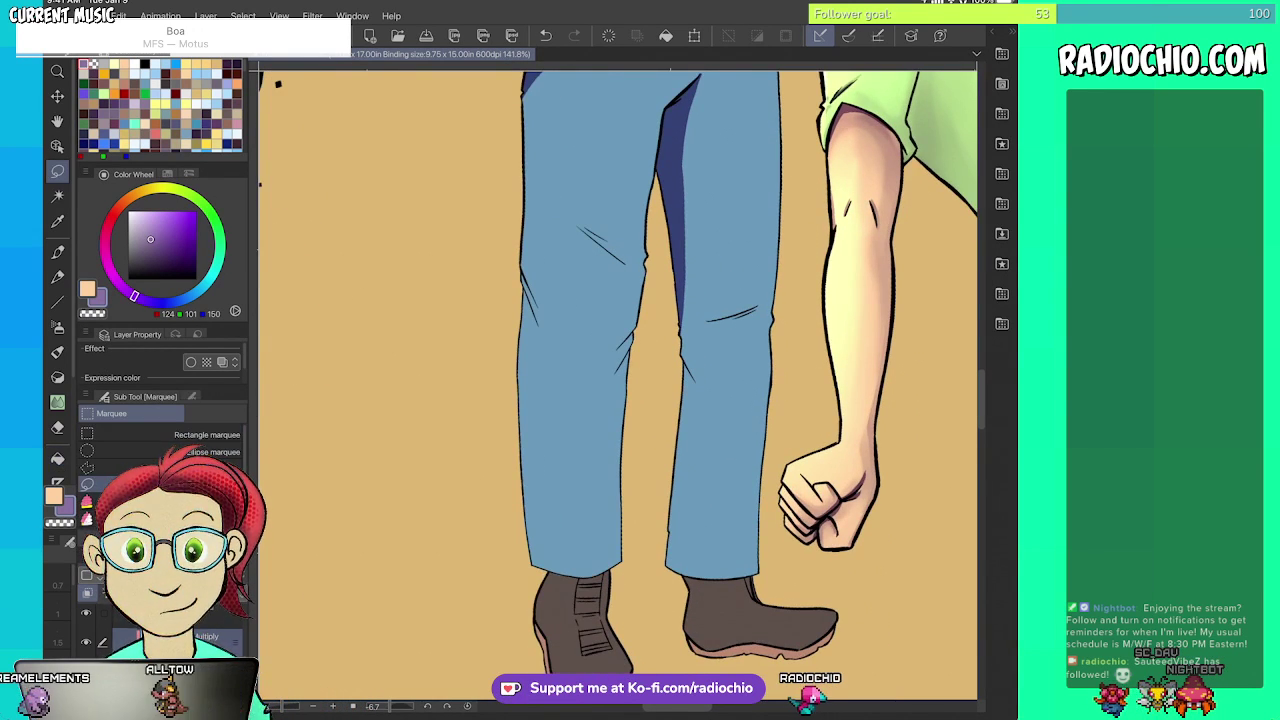
mouse_move(690, 376)
left_mouse_down()
mouse_move(697, 581)
mouse_move(664, 440)
mouse_move(670, 374)
left_mouse_up()
key("u")
key("g")
left_click(680, 550)
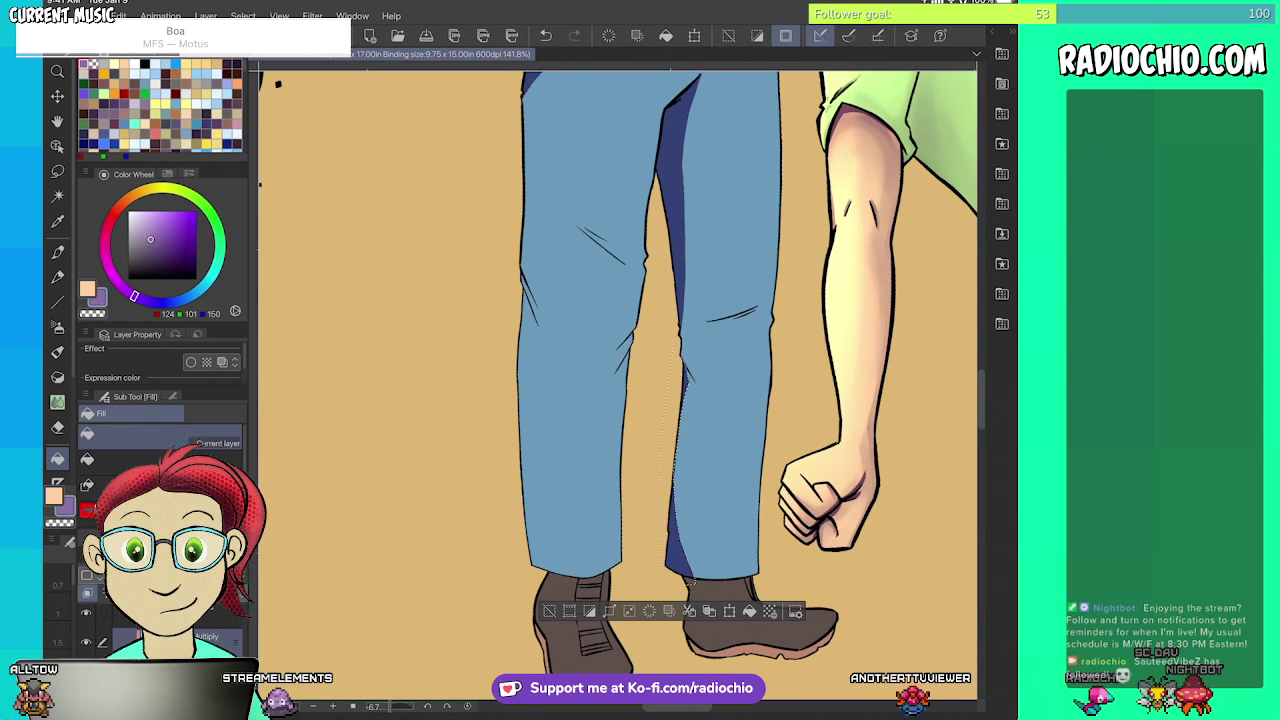
key("ctrl+d")
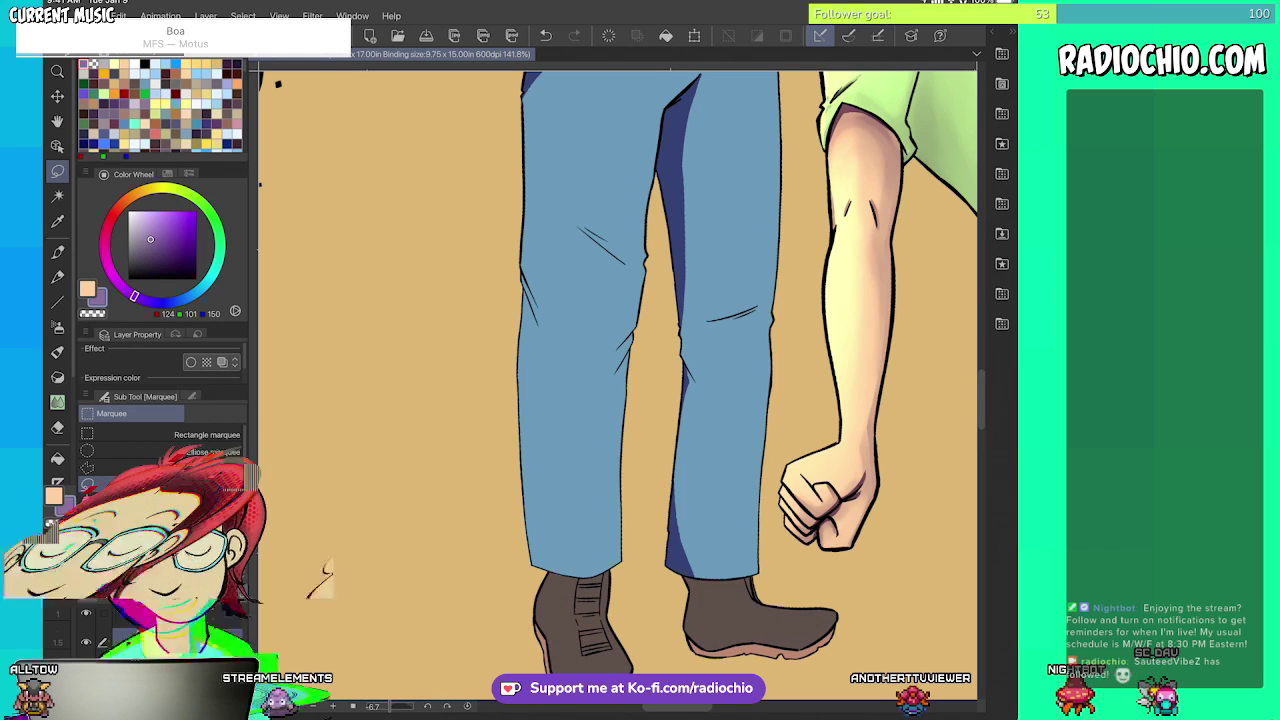
- Lasso and fill a purple shadow along the other leg's inner edge, from the knee creases to the cuff
mouse_move(632, 333)
left_mouse_down()
mouse_move(603, 572)
mouse_move(628, 546)
mouse_move(645, 302)
left_mouse_up()
key("g")
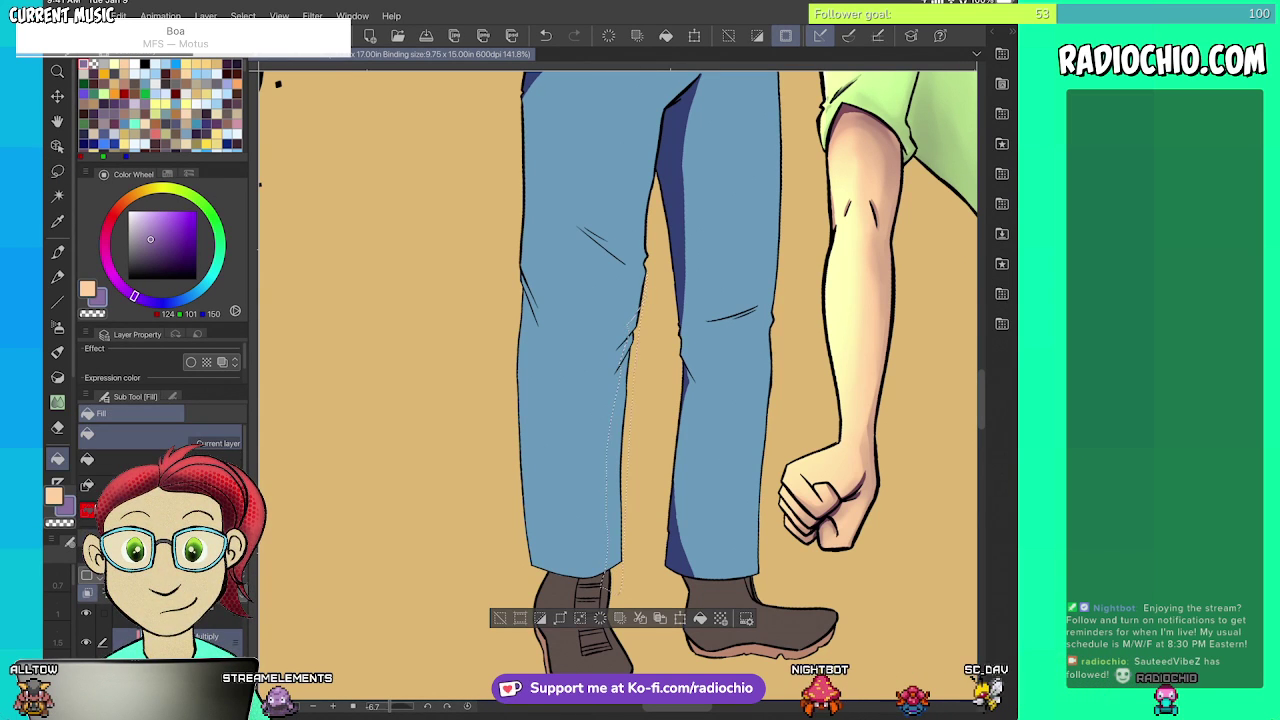
left_click(641, 310)
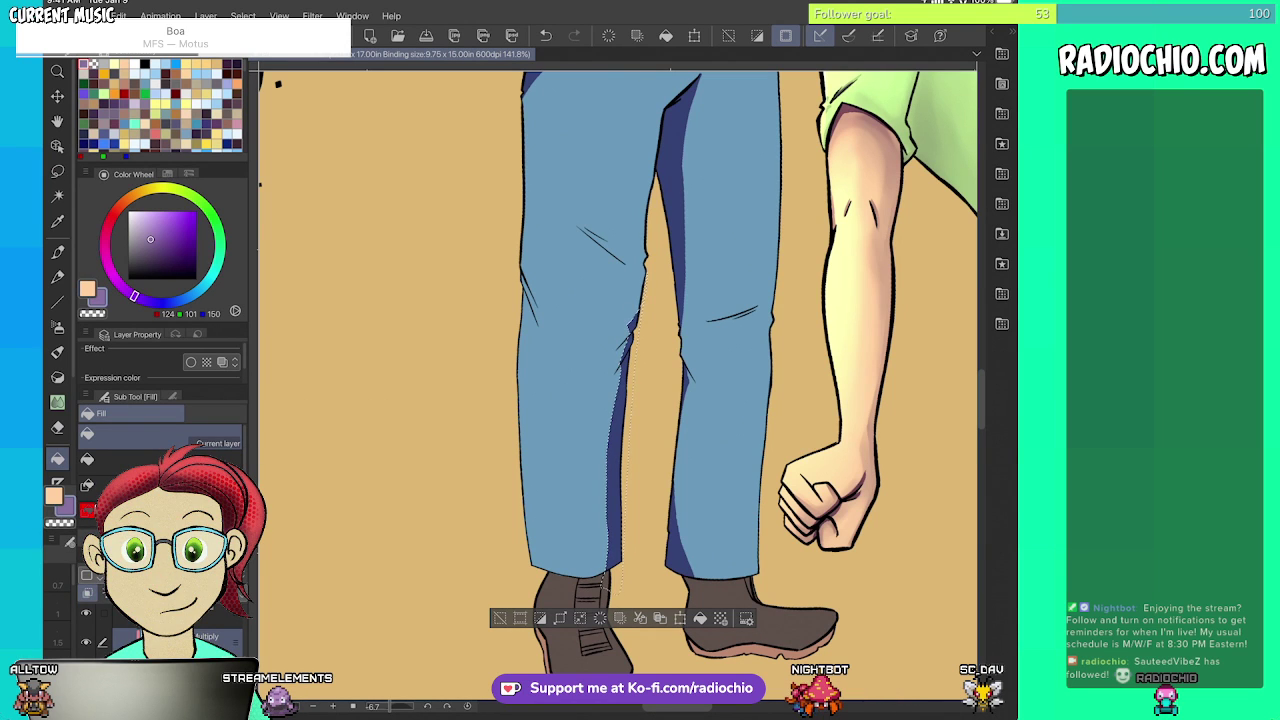
key("ctrl+d")
- Lasso a thin strip along that leg's outer edge below the knee and fill it purple
key("m")
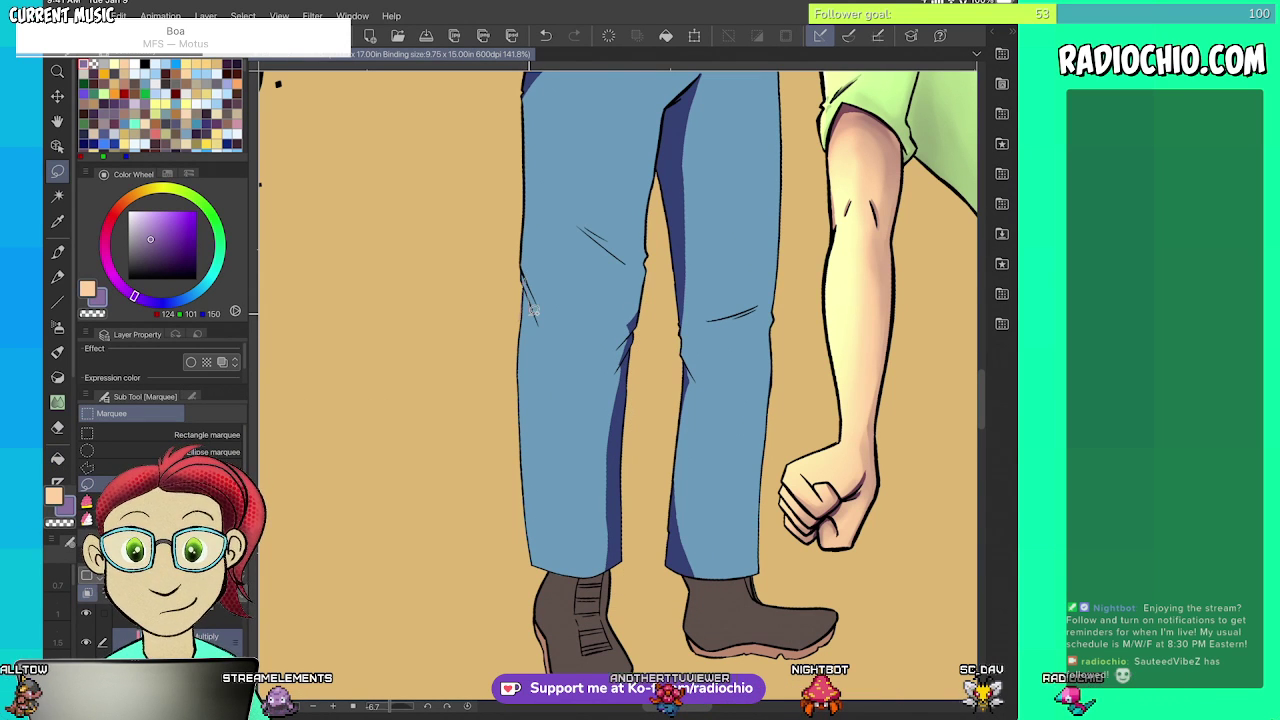
mouse_move(548, 573)
left_mouse_down()
mouse_move(522, 543)
mouse_move(523, 288)
left_mouse_up()
key("g")
left_click(529, 329)
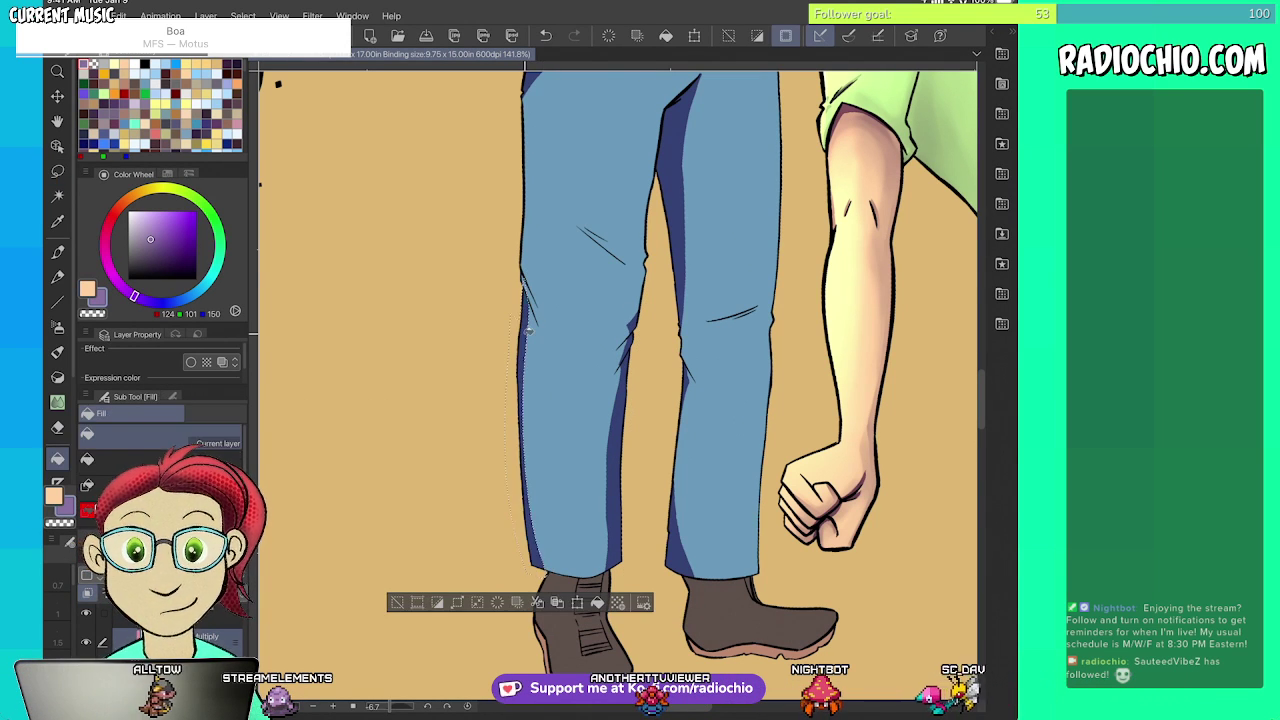
key("ctrl+d")
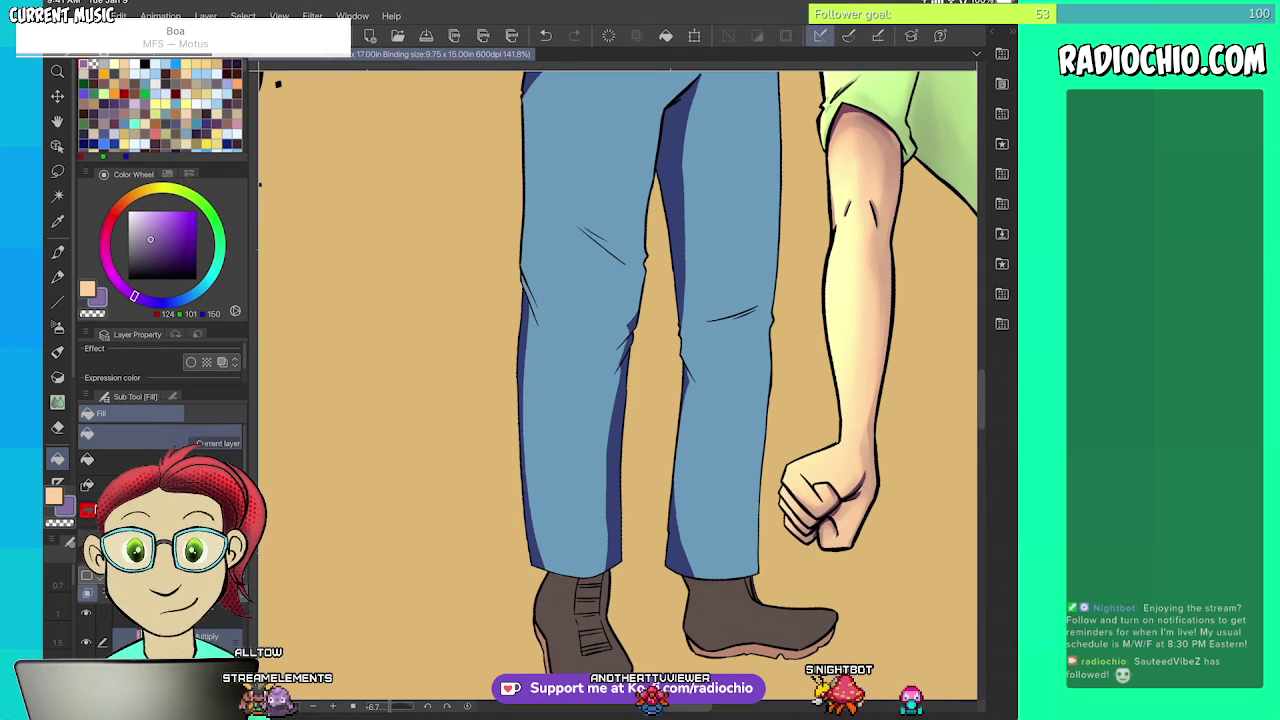
- Lasso the bottom edges of both jeans cuffs and fill them with the purple shadow
scroll(618, 390, "down", 6)
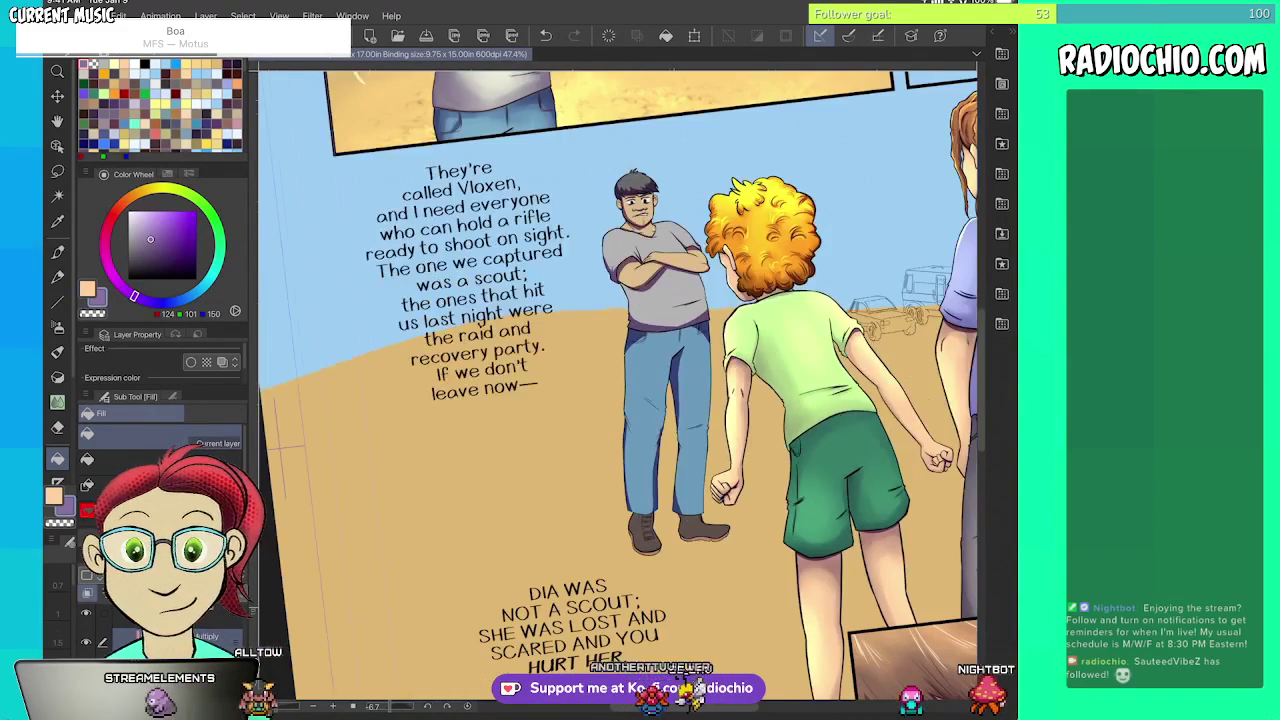
scroll(618, 390, "down", 1)
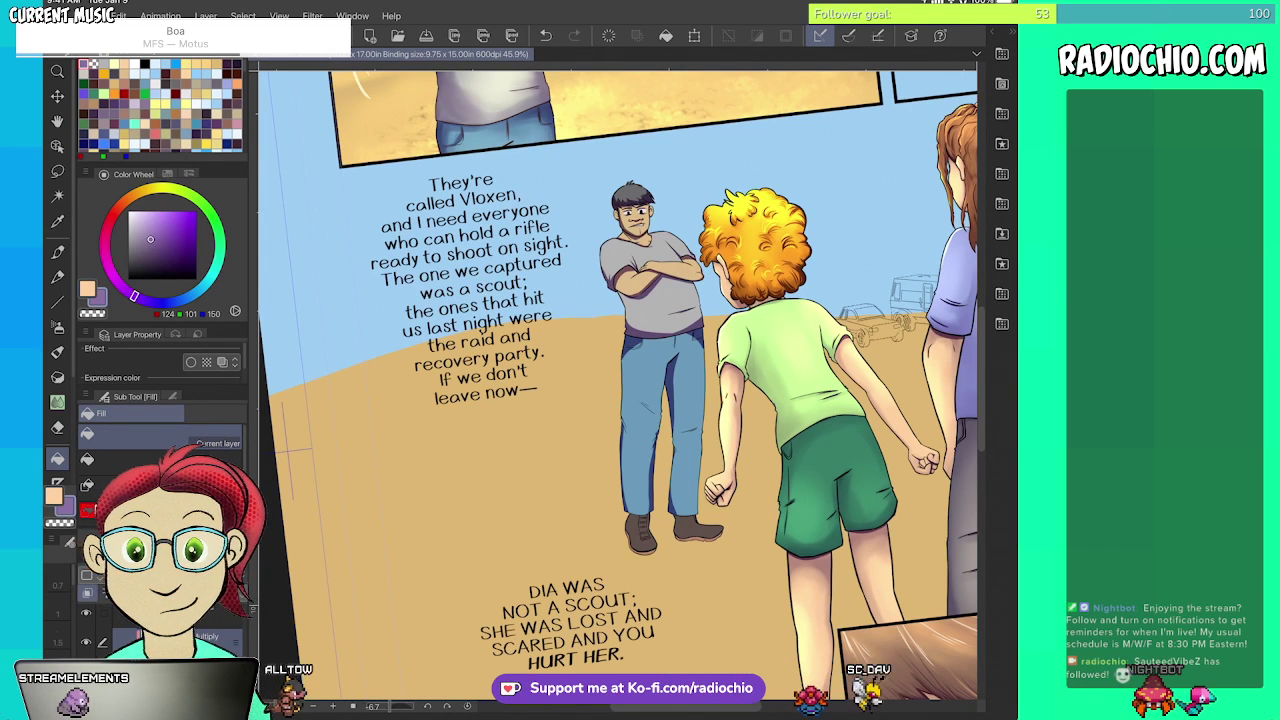
left_click_drag(620, 385, 532, 333)
scroll(510, 291, "up", 3)
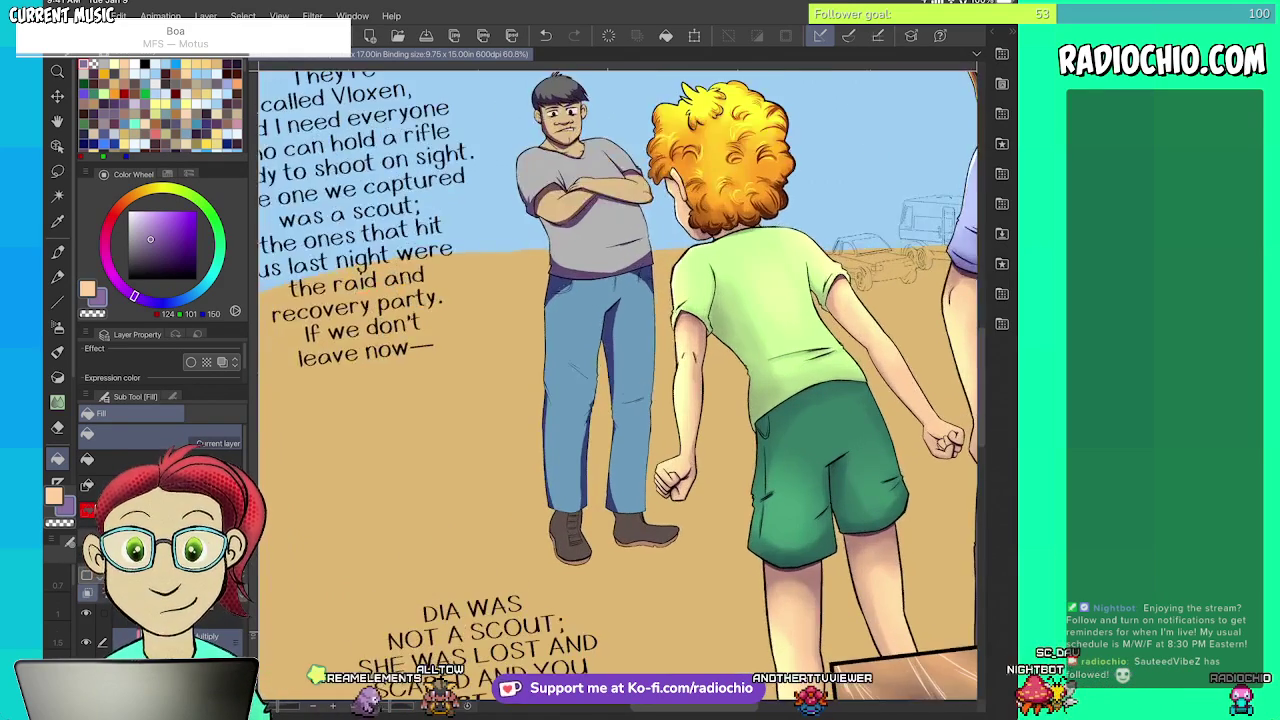
mouse_move(560, 400)
left_mouse_down()
mouse_move(545, 350)
mouse_move(563, 223)
left_mouse_up()
scroll(658, 258, "up", 5)
key("m")
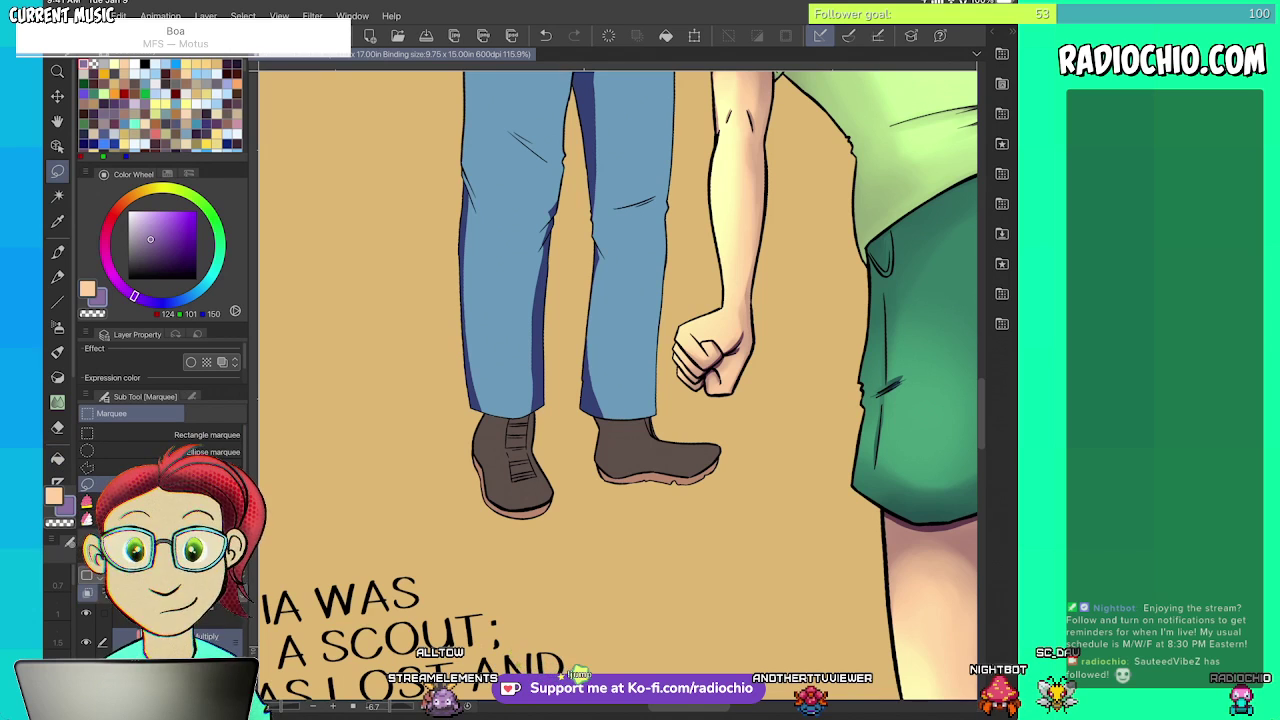
left_click_drag(560, 410, 475, 410)
mouse_move(581, 384)
left_mouse_down()
mouse_move(639, 397)
mouse_move(590, 410)
left_mouse_up()
key("g")
left_click(628, 409)
left_click(508, 405)
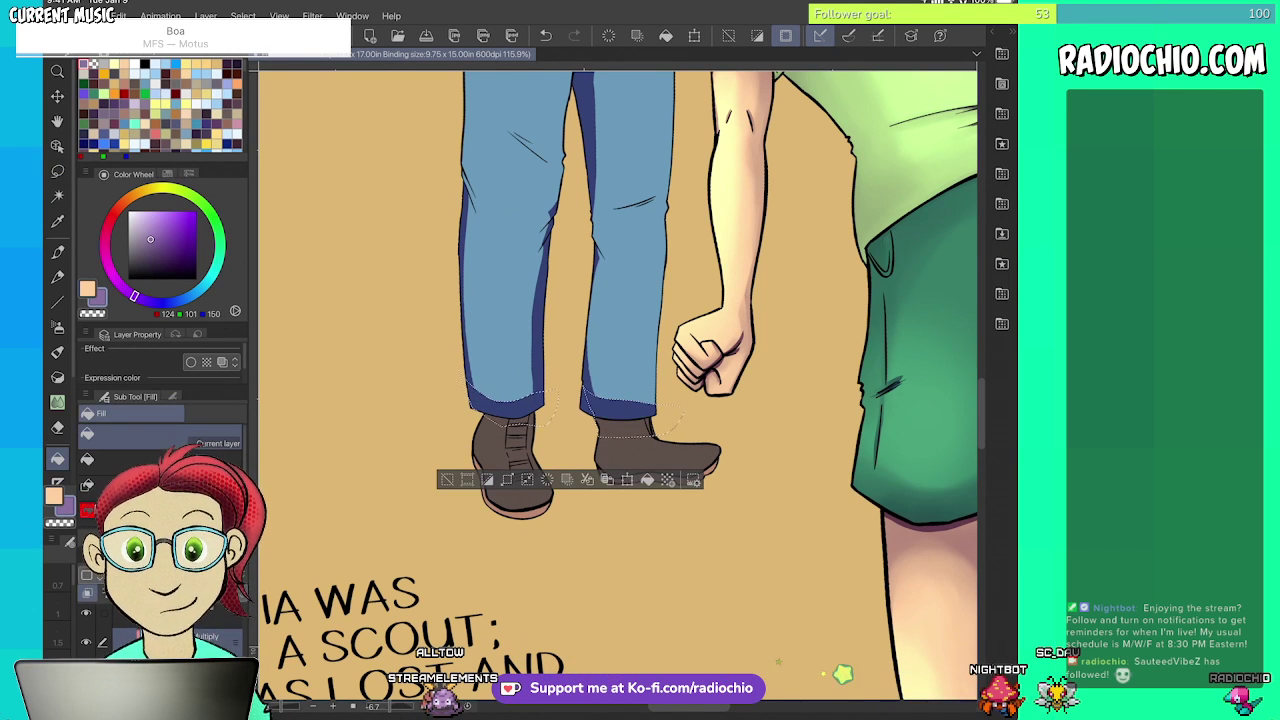
key("ctrl+d")
- Lasso the tops of both boots beneath the jeans cuffs and fill them with a purple cast shadow
key("m")
mouse_move(497, 405)
left_mouse_down()
mouse_move(448, 439)
mouse_move(570, 438)
mouse_move(500, 404)
left_mouse_up()
mouse_move(613, 407)
left_mouse_down()
mouse_move(586, 428)
mouse_move(618, 438)
mouse_move(685, 418)
mouse_move(657, 406)
left_mouse_up()
key("g")
left_click(645, 424)
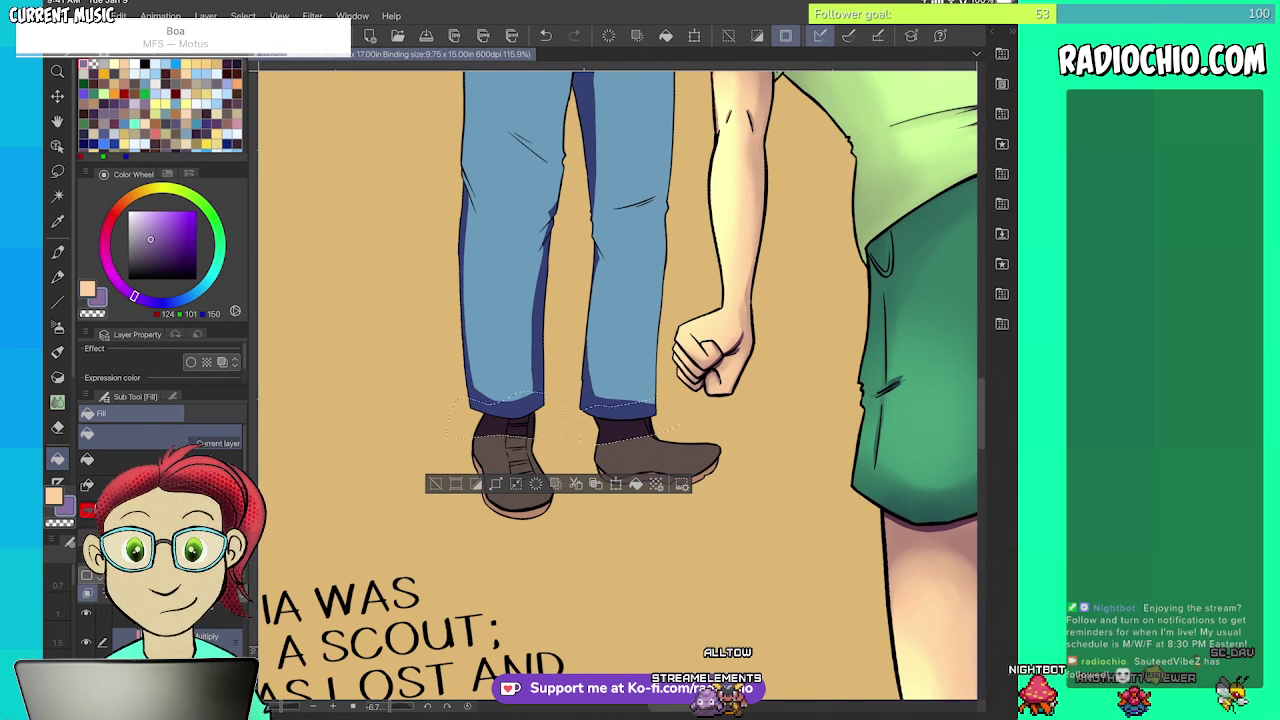
key("ctrl+d")
- Lasso the bottom edge and sole of the side-facing boot, fill them with the purple shadow, and clear the selection
scroll(618, 385, "up", 5)
key("m")
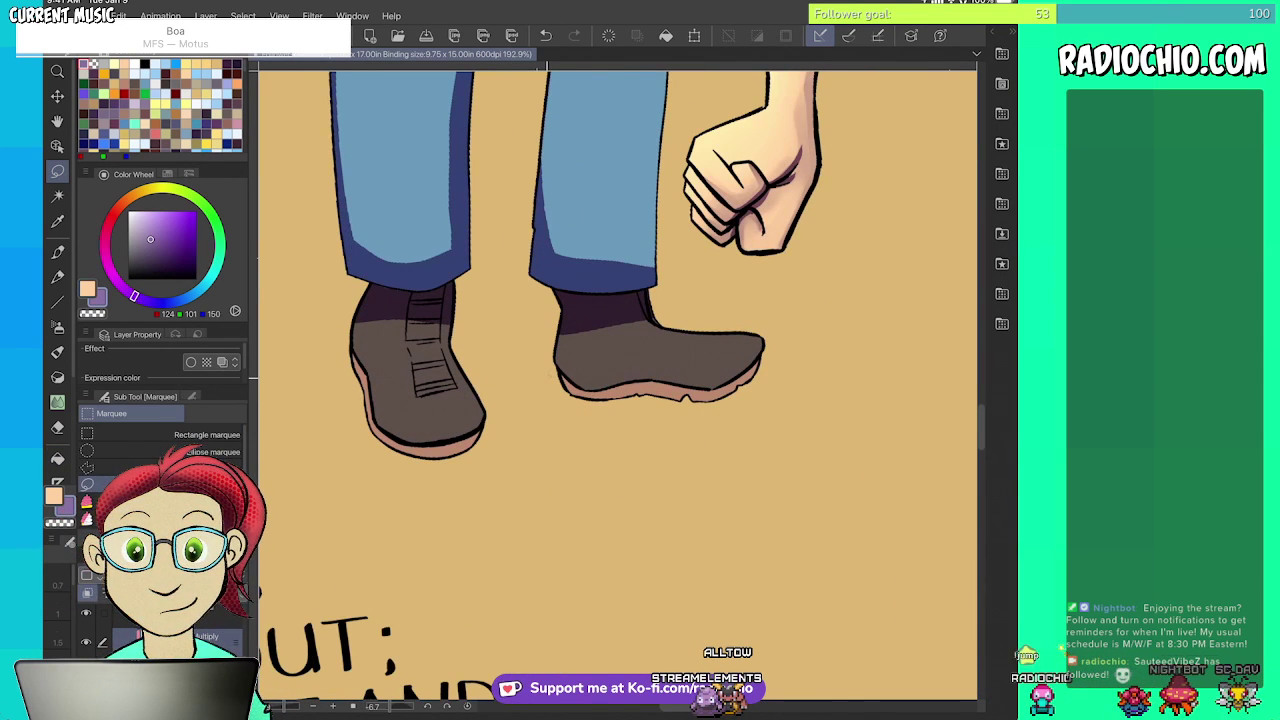
mouse_move(558, 335)
left_mouse_down()
mouse_move(578, 371)
mouse_move(556, 337)
left_mouse_up()
key("u")
key("g")
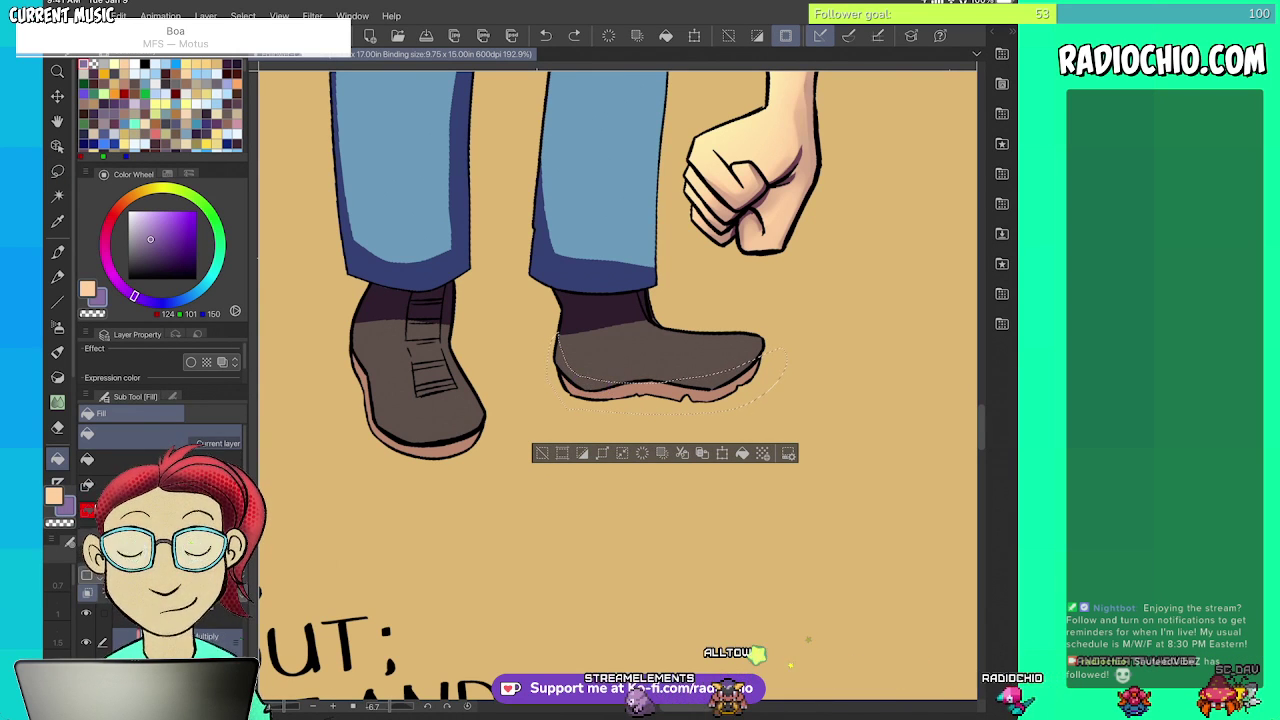
left_click(650, 390)
left_click(724, 378)
left_click(562, 453)
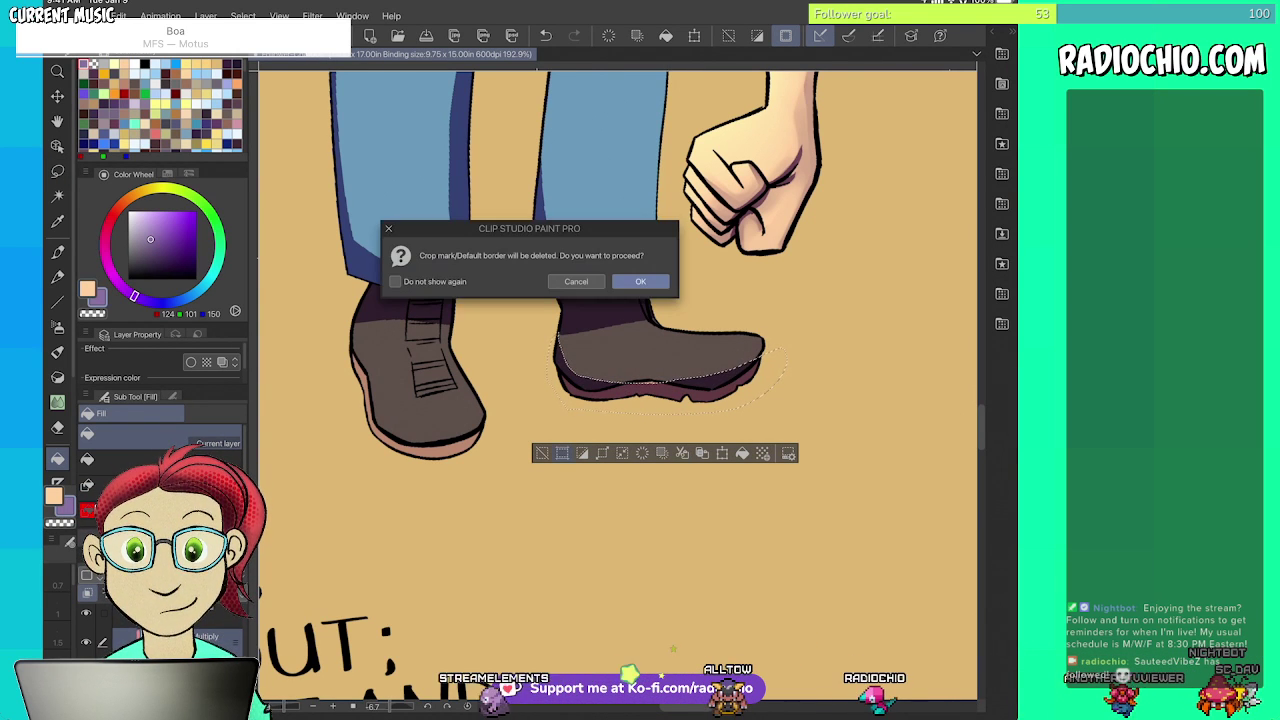
left_click(576, 282)
left_click(542, 453)
- Lasso the bottom edge and sole of the front-facing boot, fill them with the purple shadow, and clear the selection
key("m")
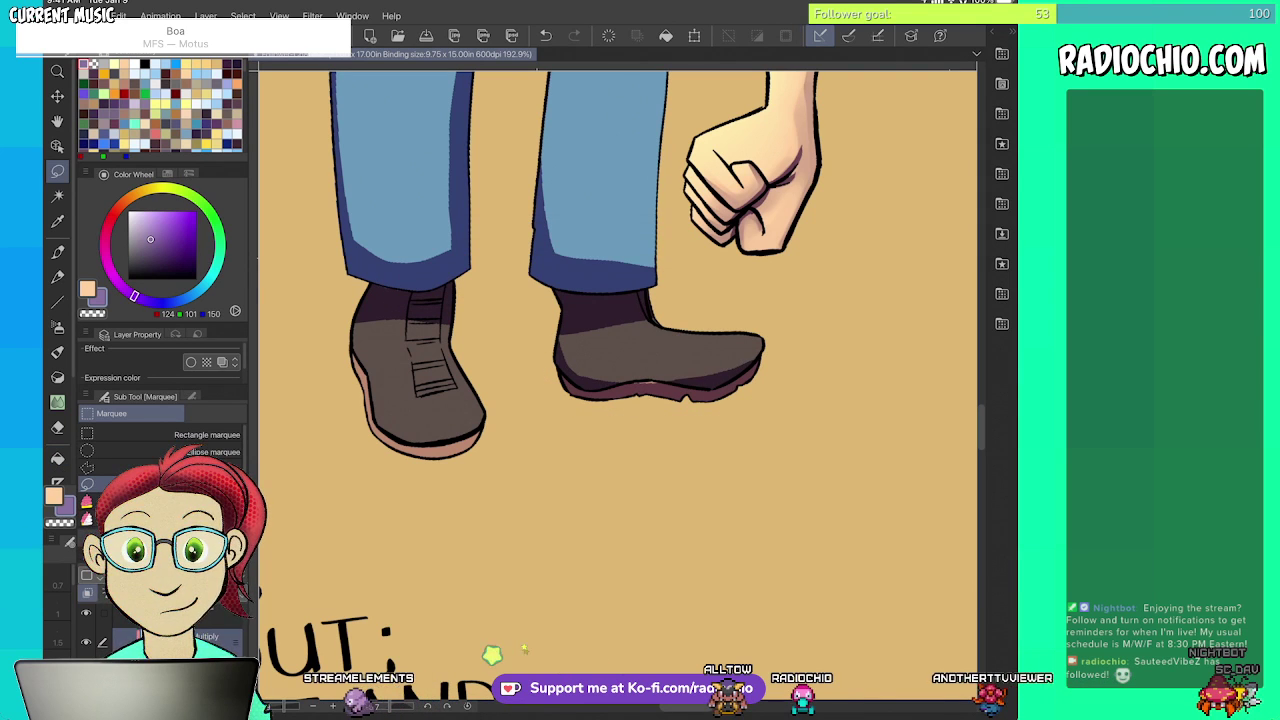
mouse_move(350, 387)
left_mouse_down()
mouse_move(358, 342)
mouse_move(385, 408)
mouse_move(441, 433)
mouse_move(494, 413)
left_mouse_up()
left_click_drag(391, 455, 351, 388)
left_click(57, 481)
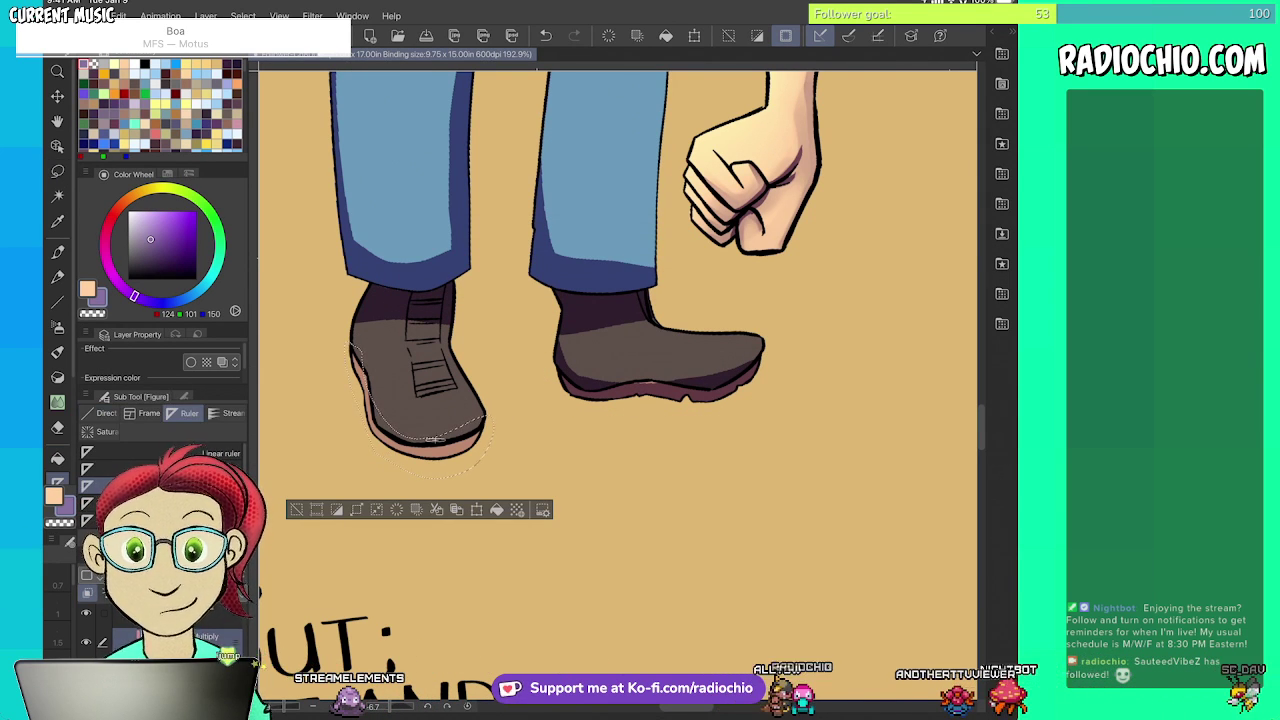
left_click(57, 459)
left_click(401, 441)
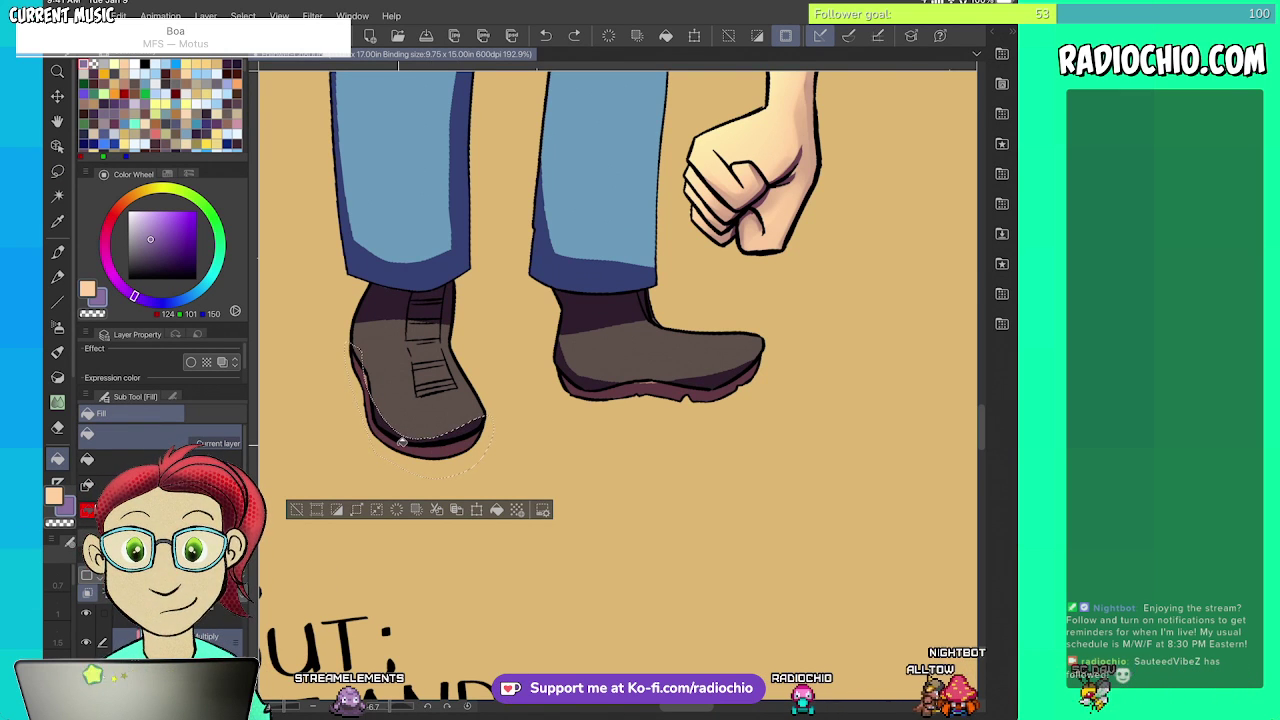
left_click(296, 510)
- Erase the purple shadow from both boots' toe edges and from the upper rim of the side-facing boot's sole with the transparent pen
scroll(304, 350, "up", 4)
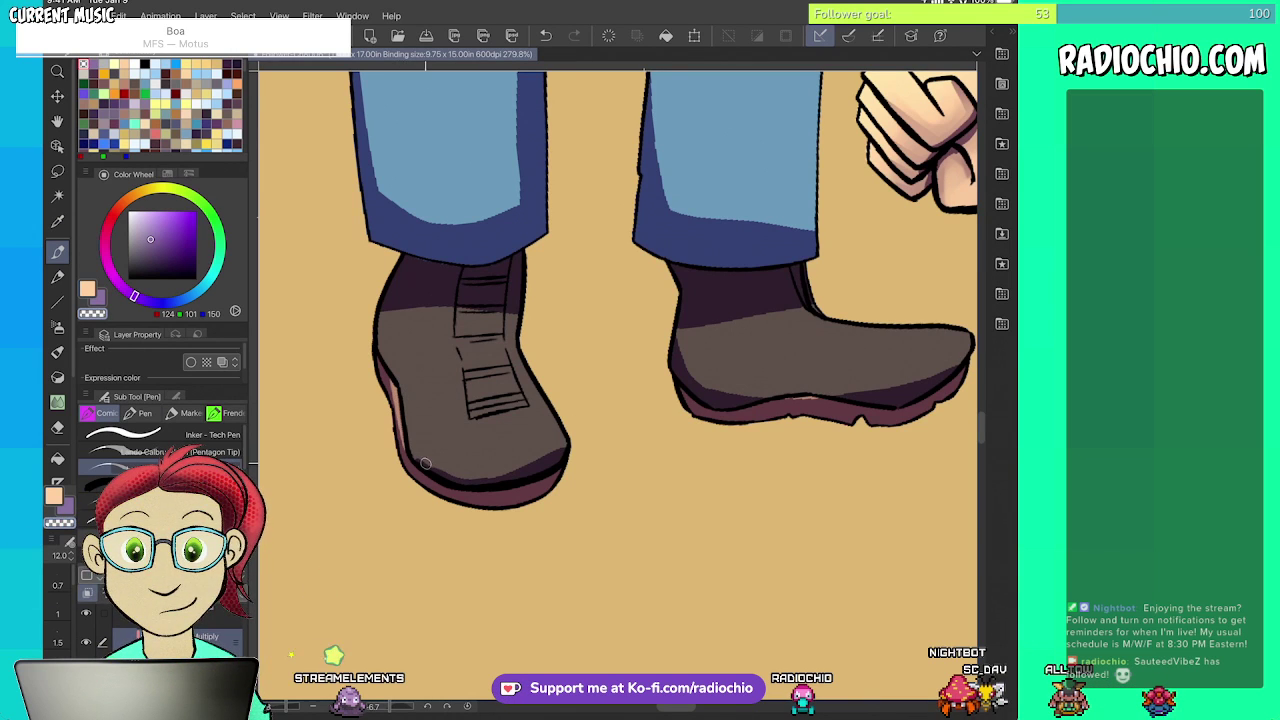
left_click_drag(467, 476, 541, 465)
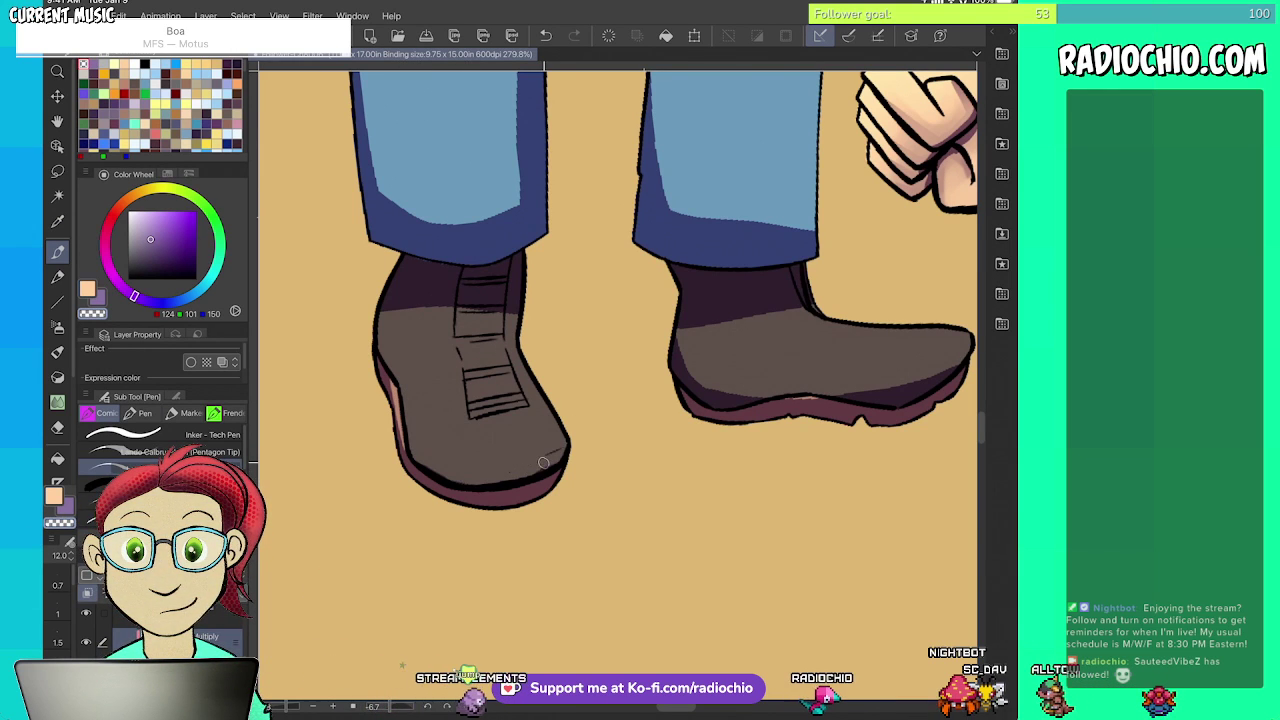
left_click_drag(618, 385, 470, 505)
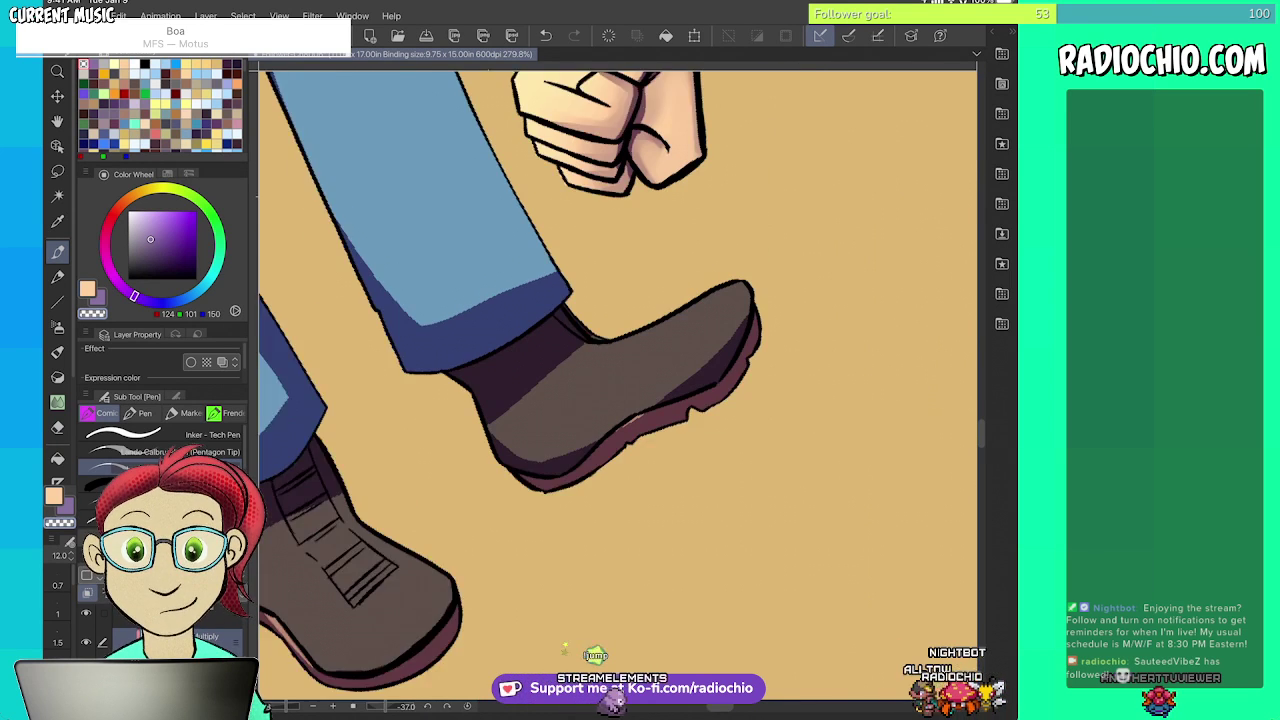
scroll(700, 360, "up", 2)
left_click_drag(615, 430, 662, 404)
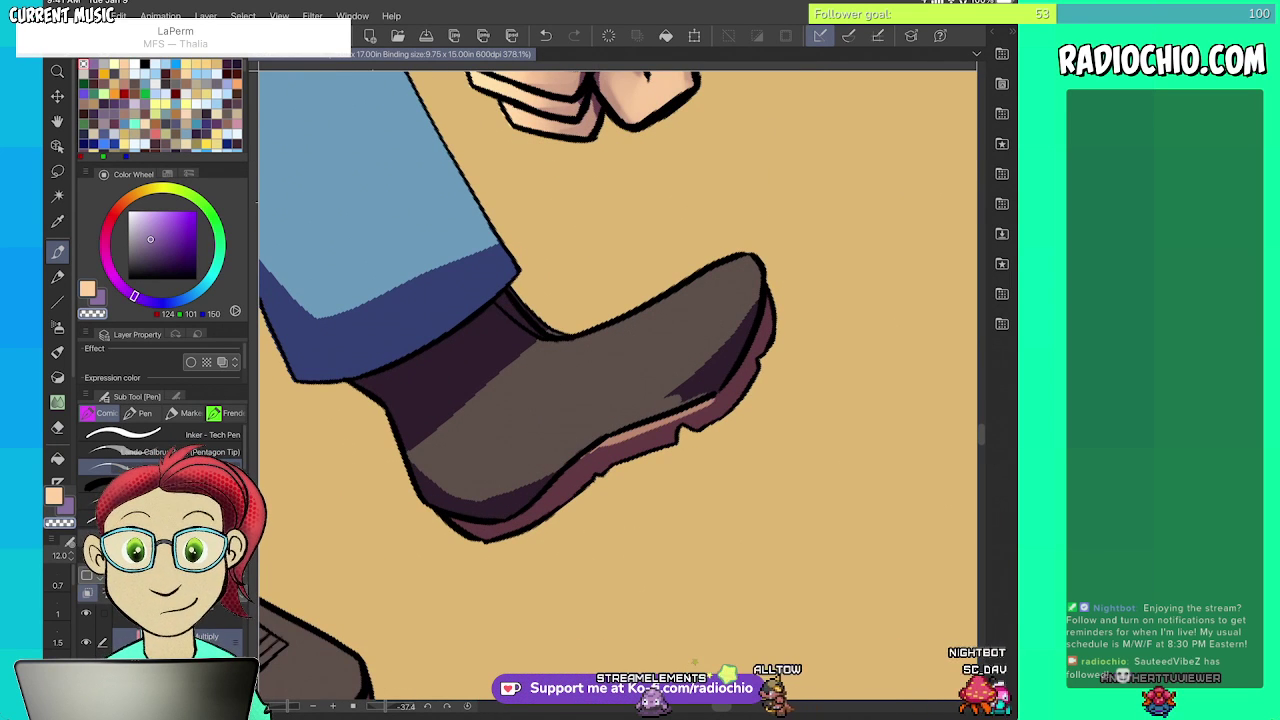
mouse_move(763, 302)
left_mouse_down()
mouse_move(724, 382)
mouse_move(702, 383)
mouse_move(710, 394)
left_mouse_up()
- Save the comic page file with the finished boot shadows
scroll(618, 380, "down", 8)
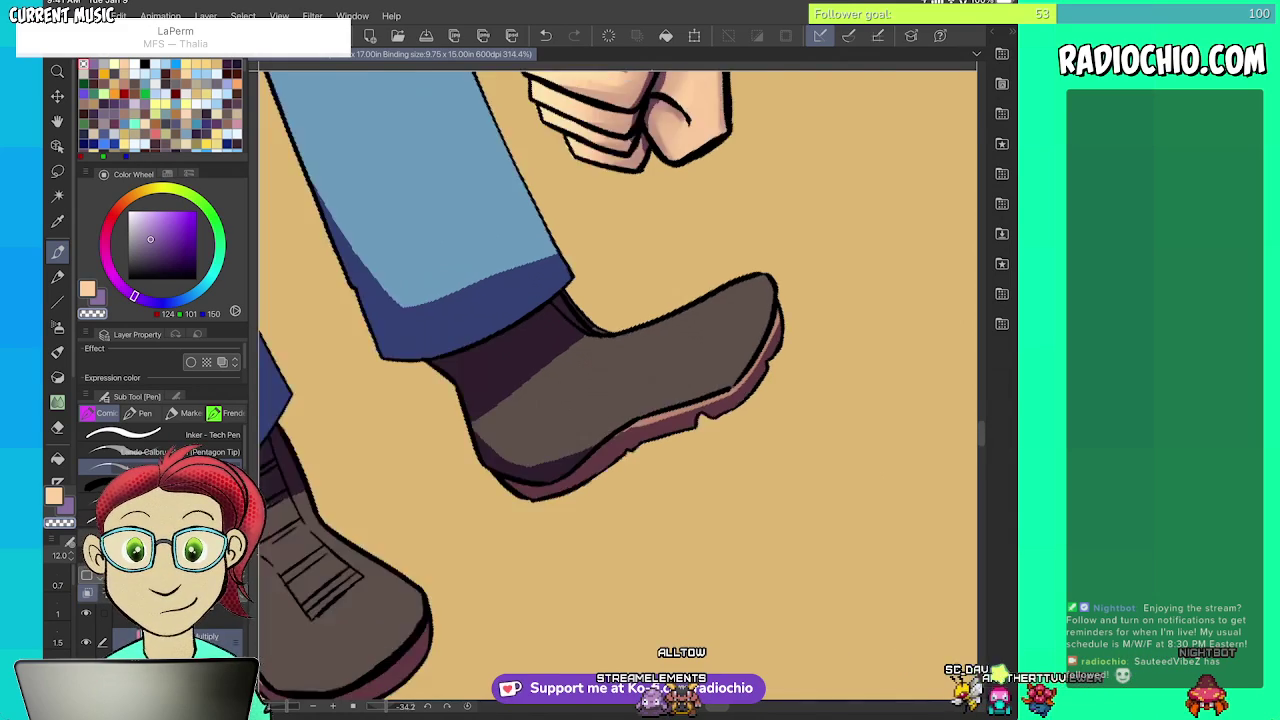
scroll(618, 380, "down", 3)
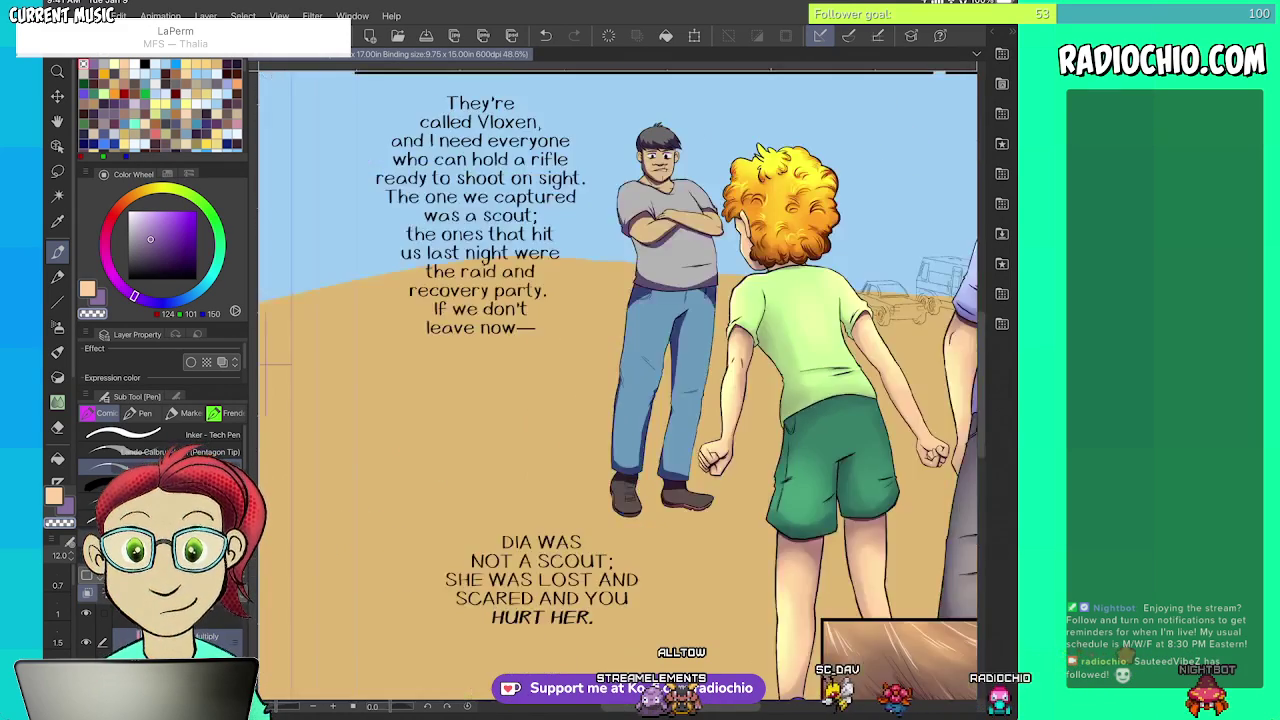
scroll(618, 380, "up", 2)
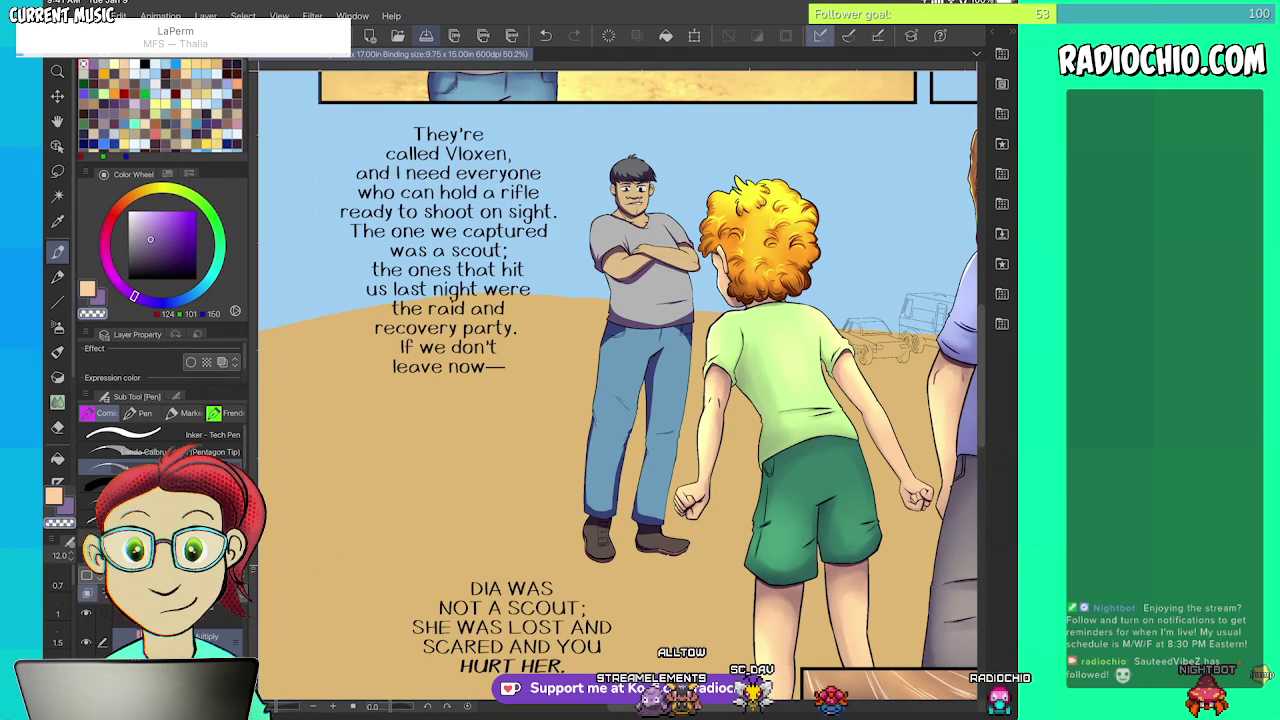
key("ctrl+s")
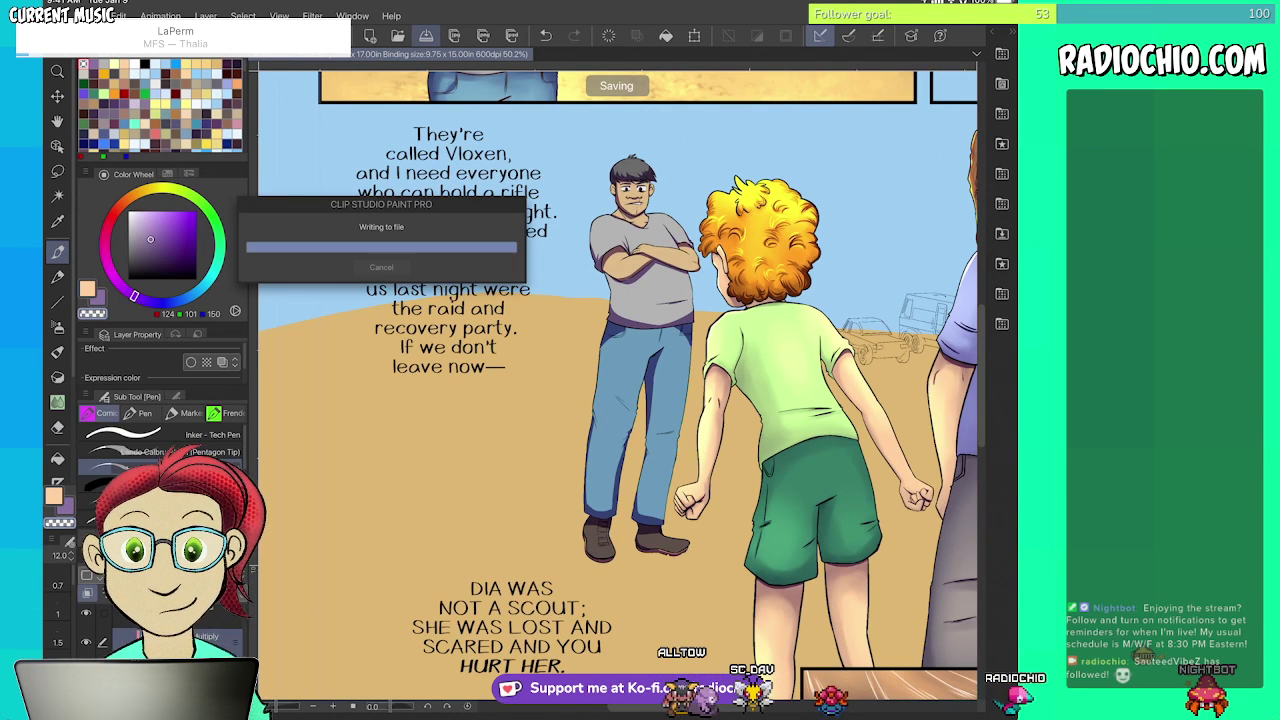
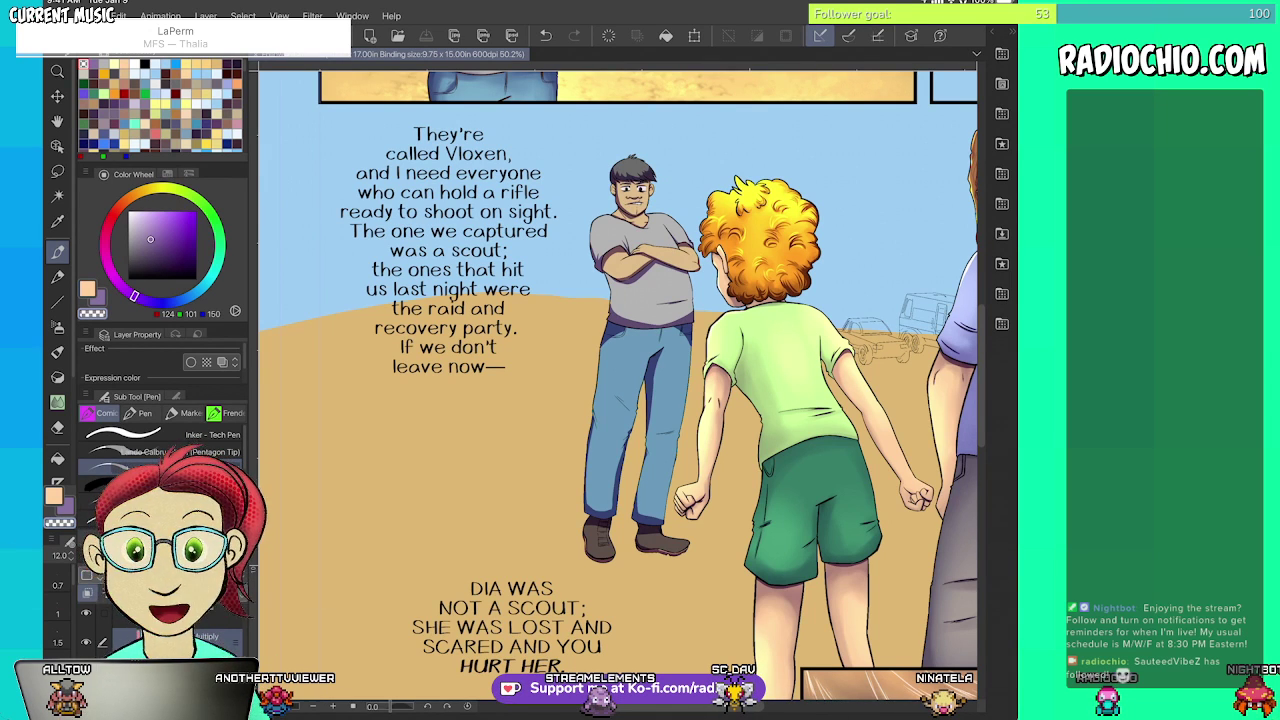
- Brush soft purple shading at size 50 onto the lower part of the man's sleeve and the bent arm beneath it
scroll(617, 386, "up", 3)
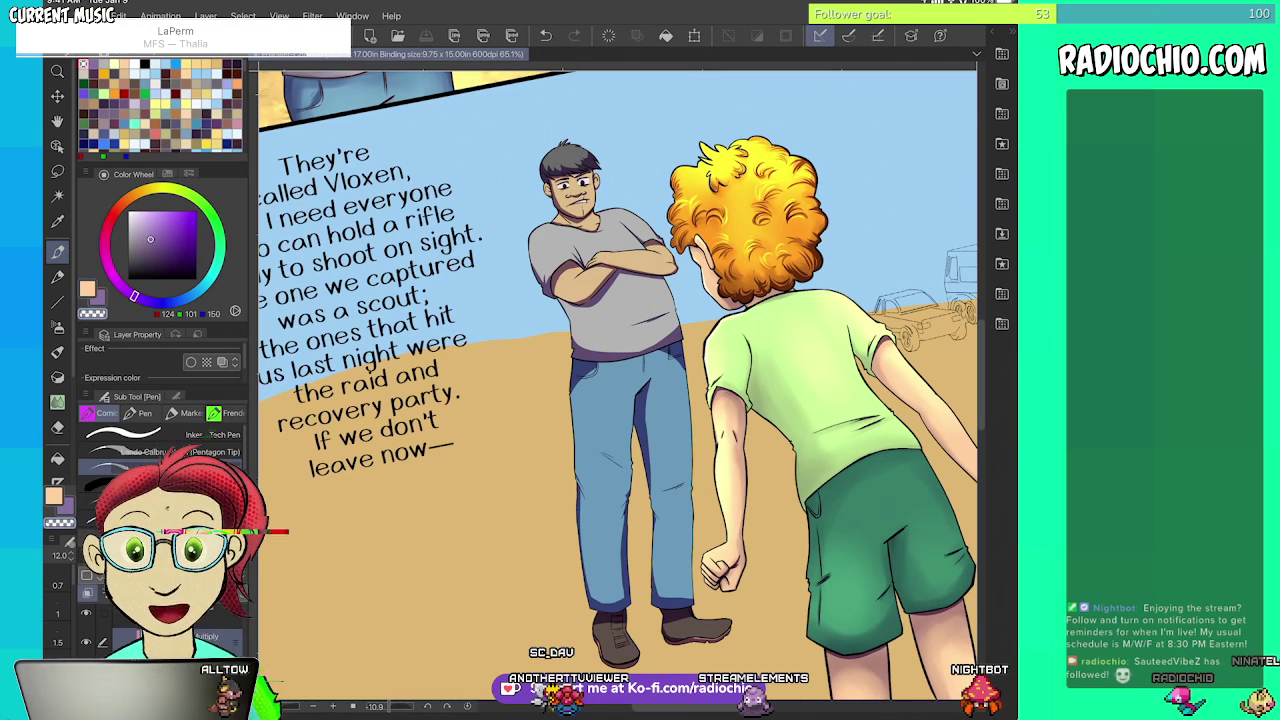
scroll(680, 250, "up", 5)
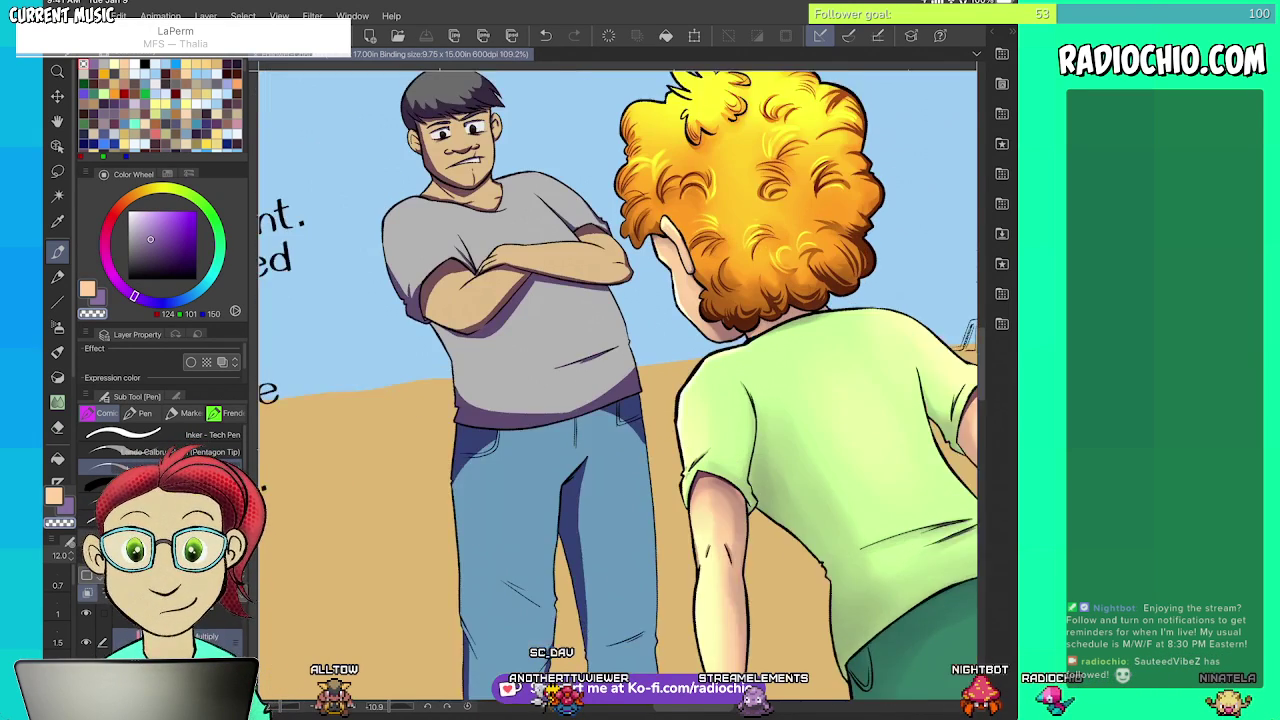
left_click_drag(500, 370, 647, 319)
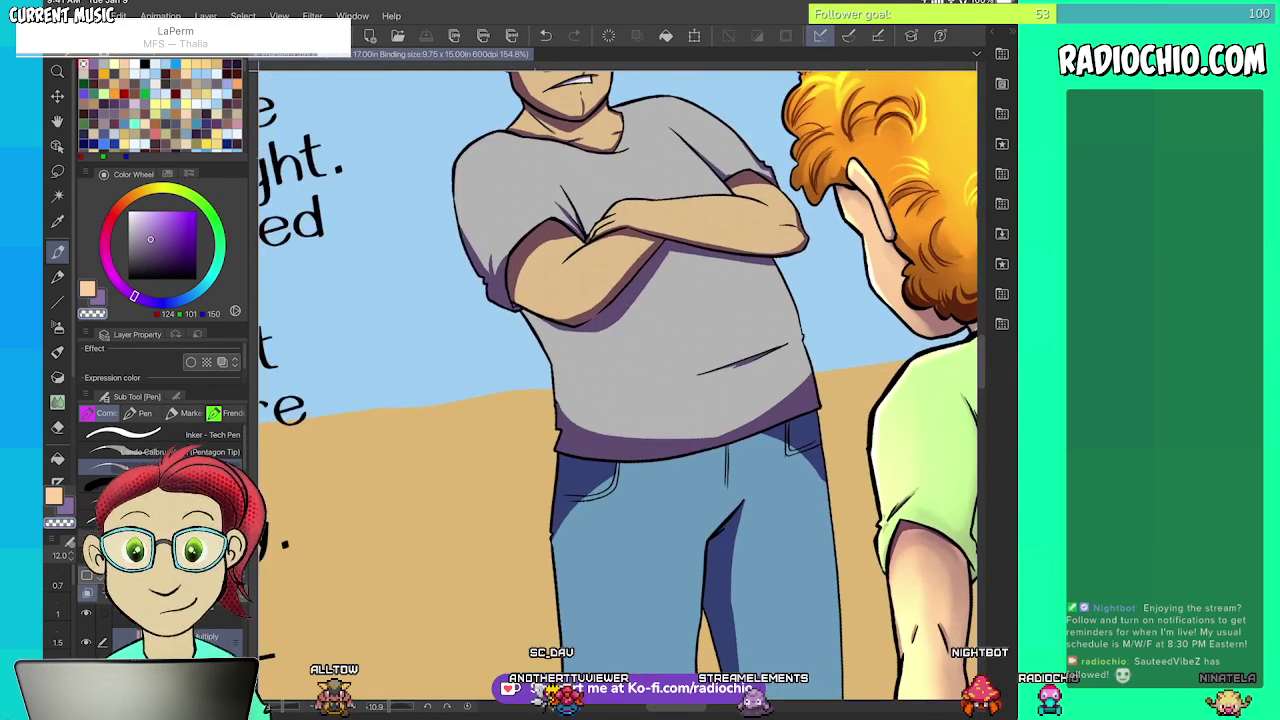
key("x")
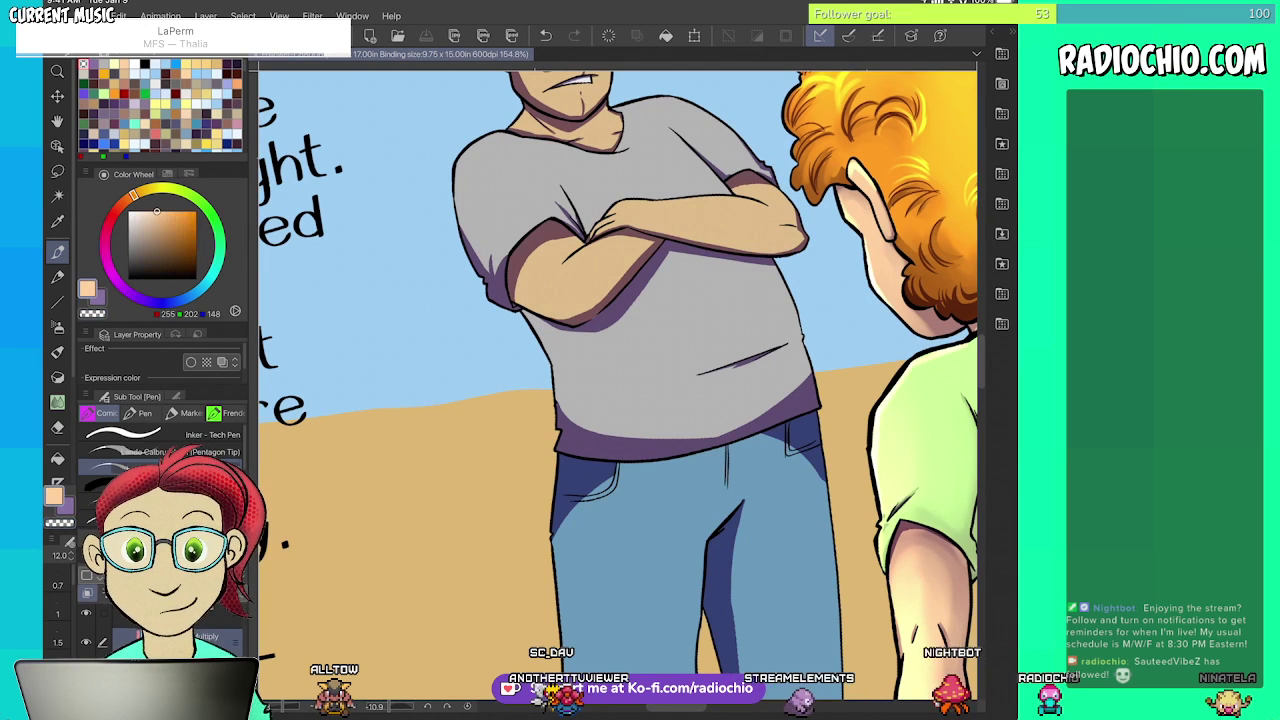
key("x")
key("i")
key("b")
left_click_drag(620, 330, 669, 491)
scroll(615, 300, "up", 3)
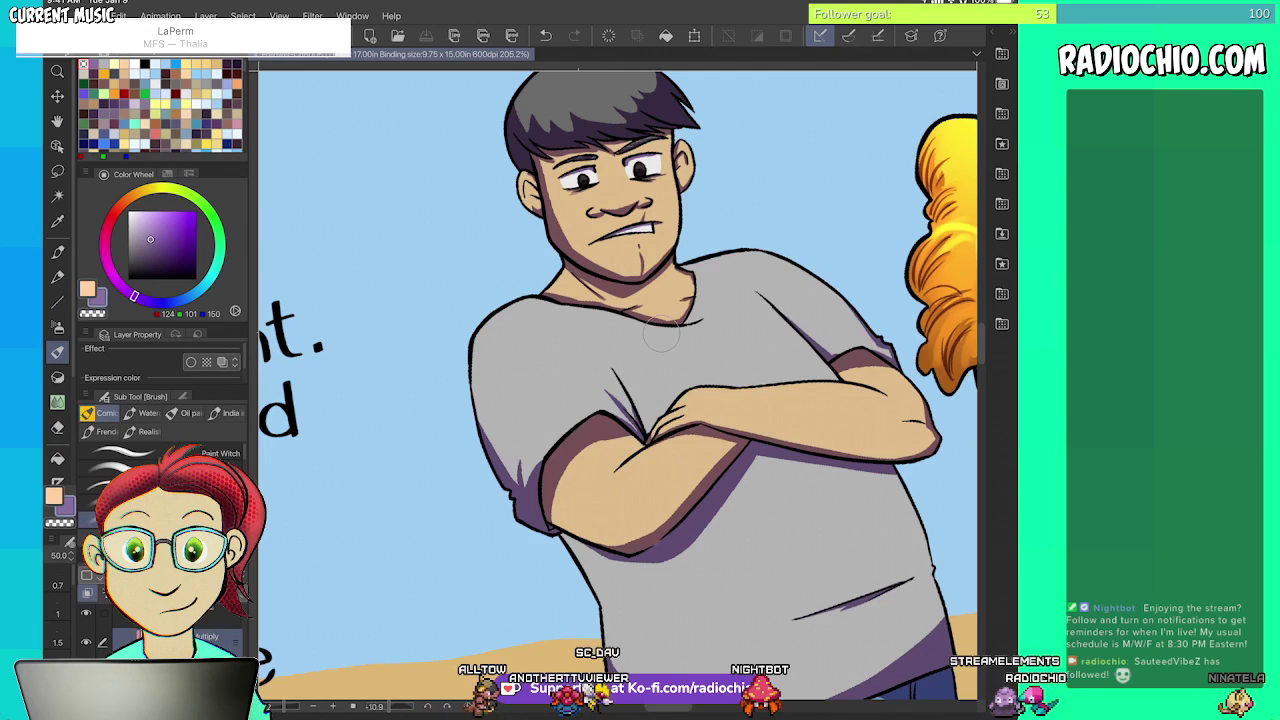
key("]")
key("]")
left_click_drag(528, 472, 546, 440)
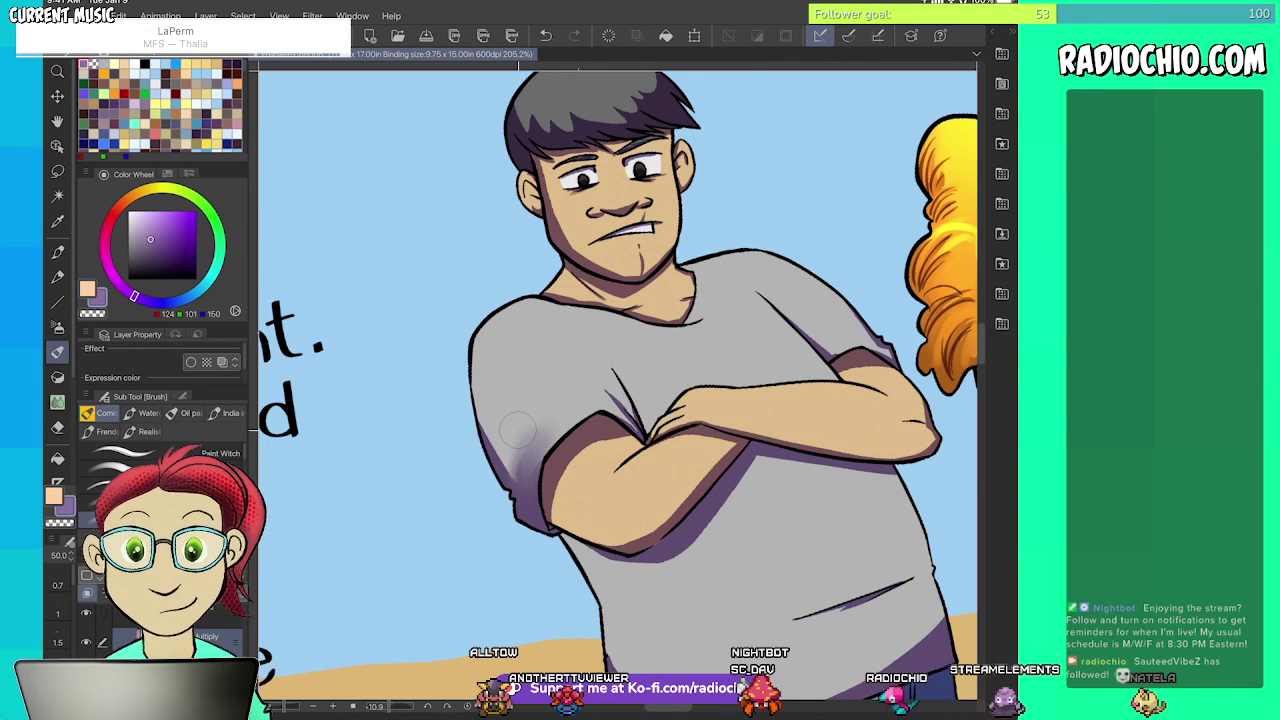
mouse_move(485, 375)
left_mouse_down()
mouse_move(498, 464)
mouse_move(517, 482)
left_mouse_up()
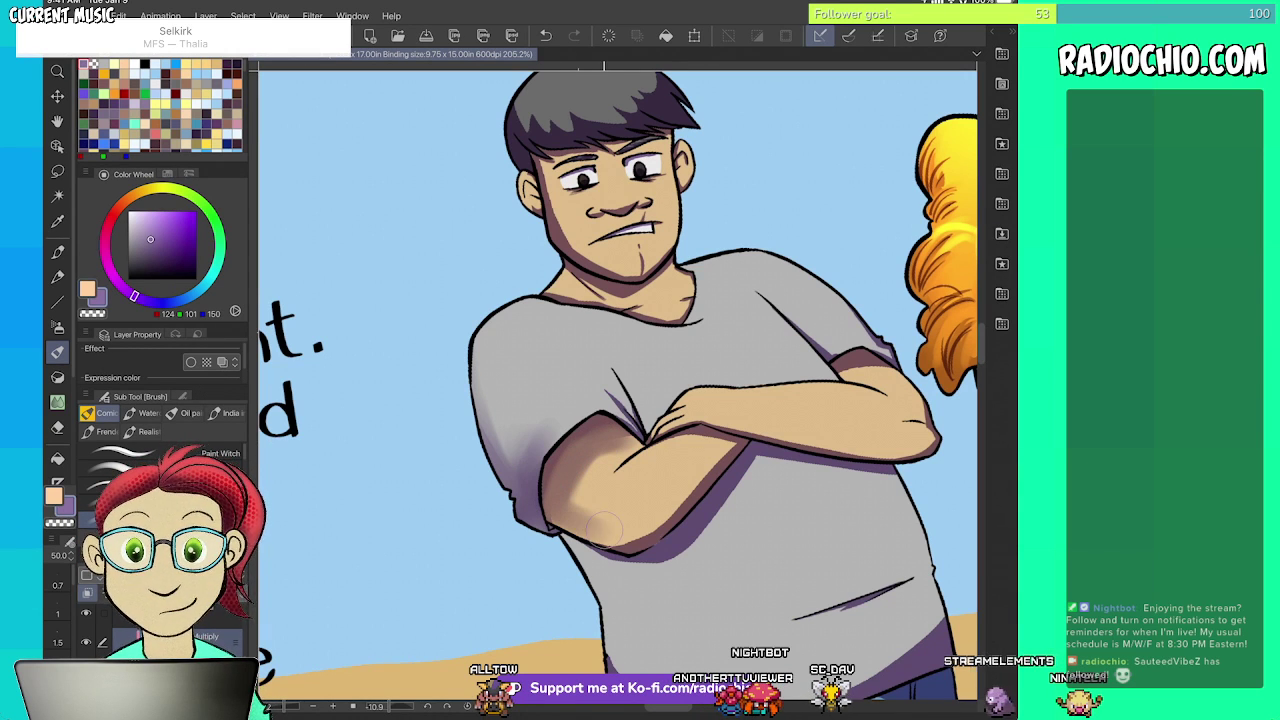
- Blend the shirt fold shadows beside the armpit and on the sleeve with the brush at size 17
key("i")
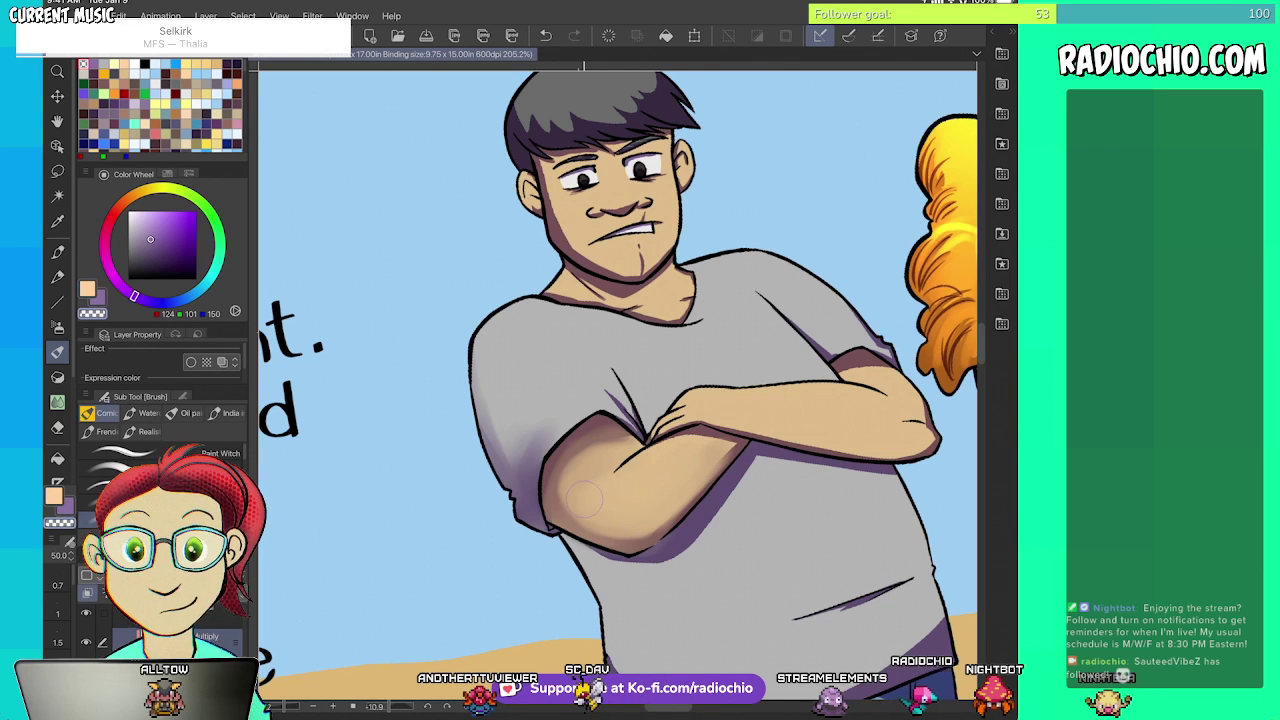
scroll(620, 392, "up", 4)
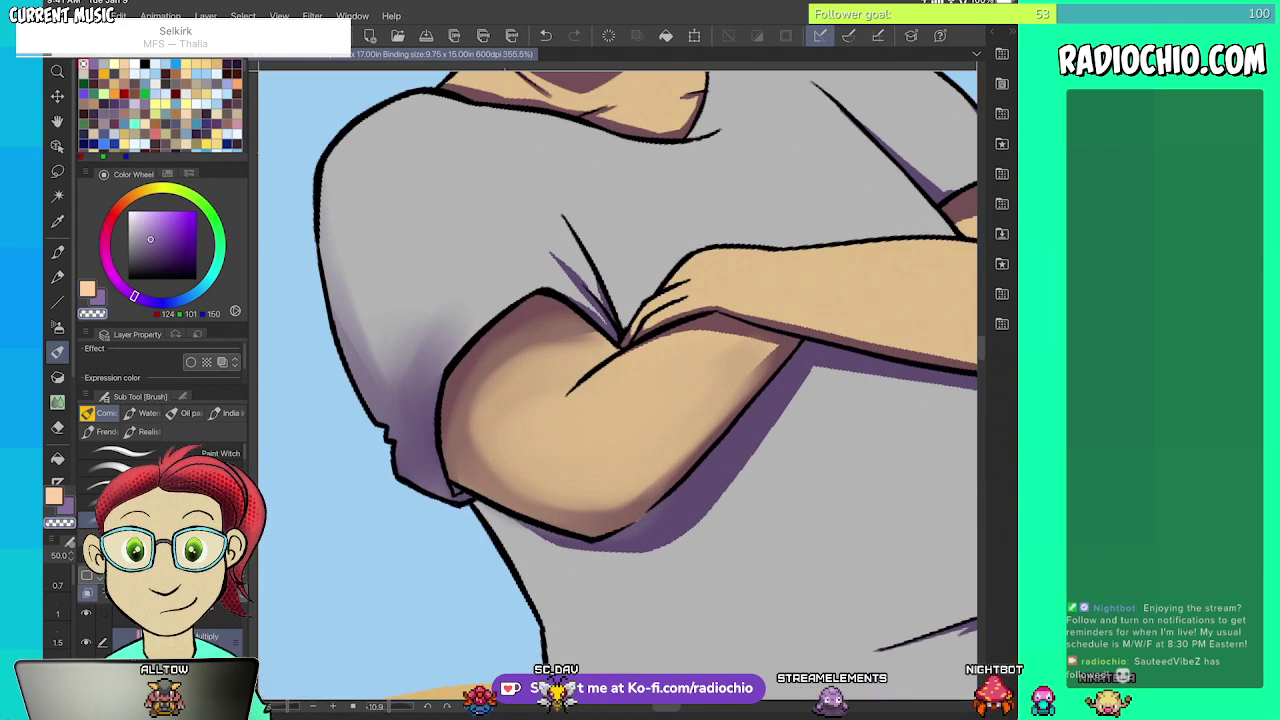
key("x")
key("alt")
key("x")
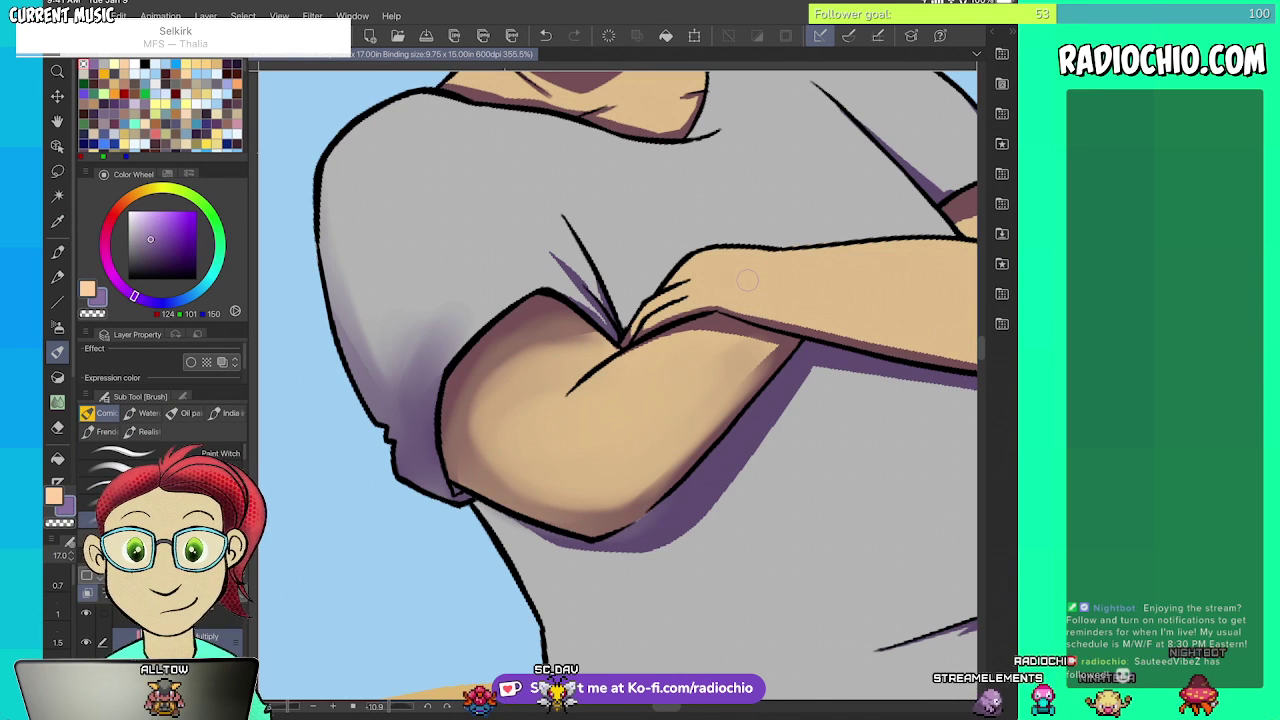
mouse_move(592, 290)
left_mouse_down()
mouse_move(520, 234)
mouse_move(566, 241)
left_mouse_up()
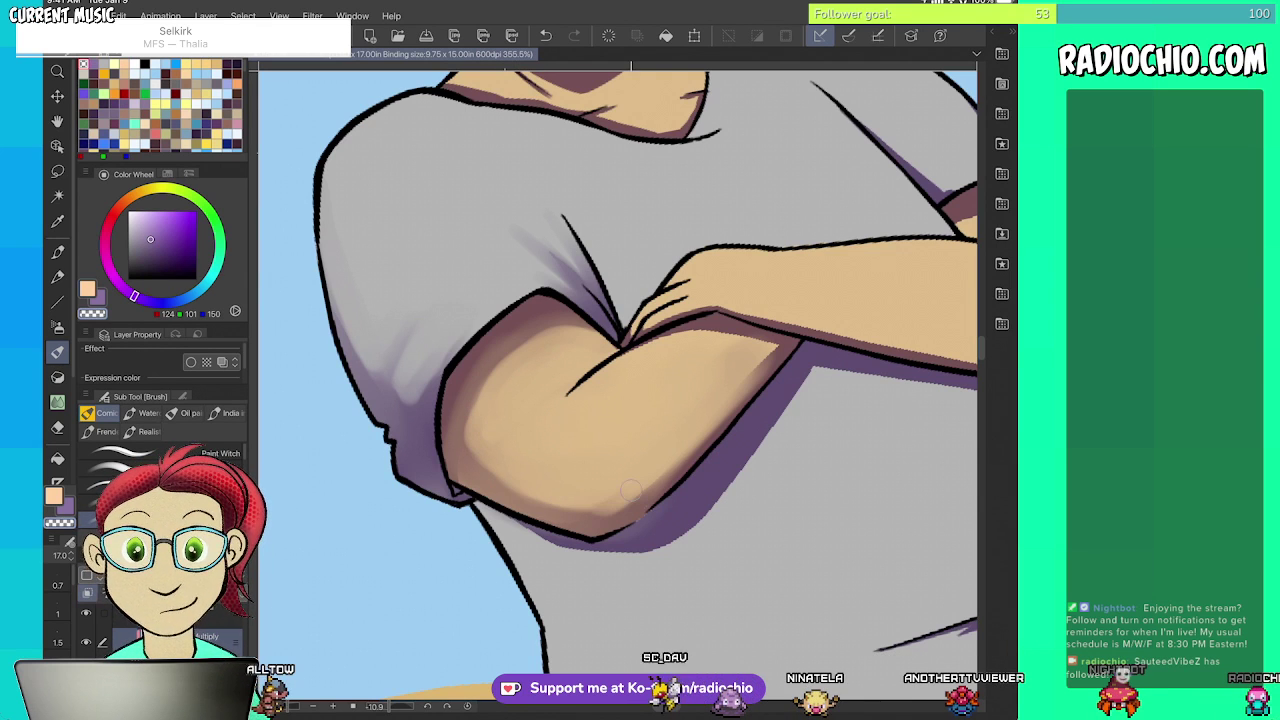
- Brush purple shading onto the lower forearm beneath the resting hand and along its underside, softening the edges
key("x")
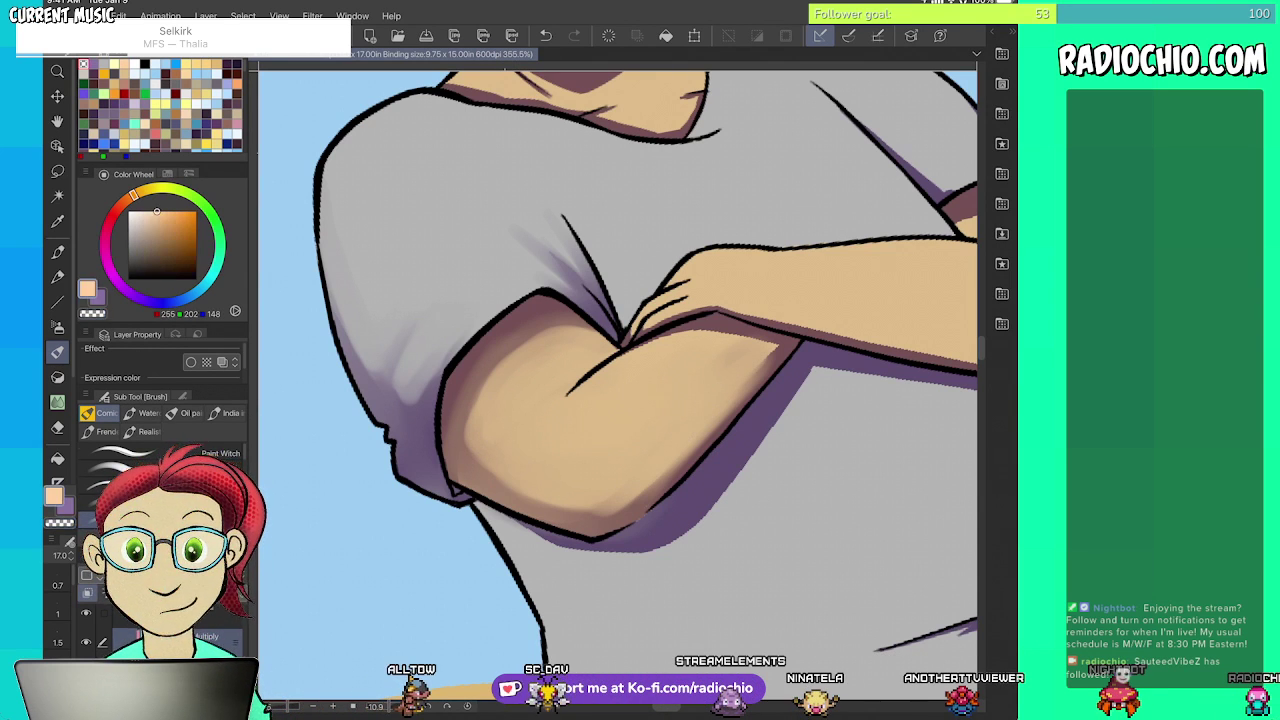
key("x")
key("i")
key("b")
mouse_move(647, 345)
left_mouse_down()
mouse_move(729, 331)
mouse_move(766, 343)
left_mouse_up()
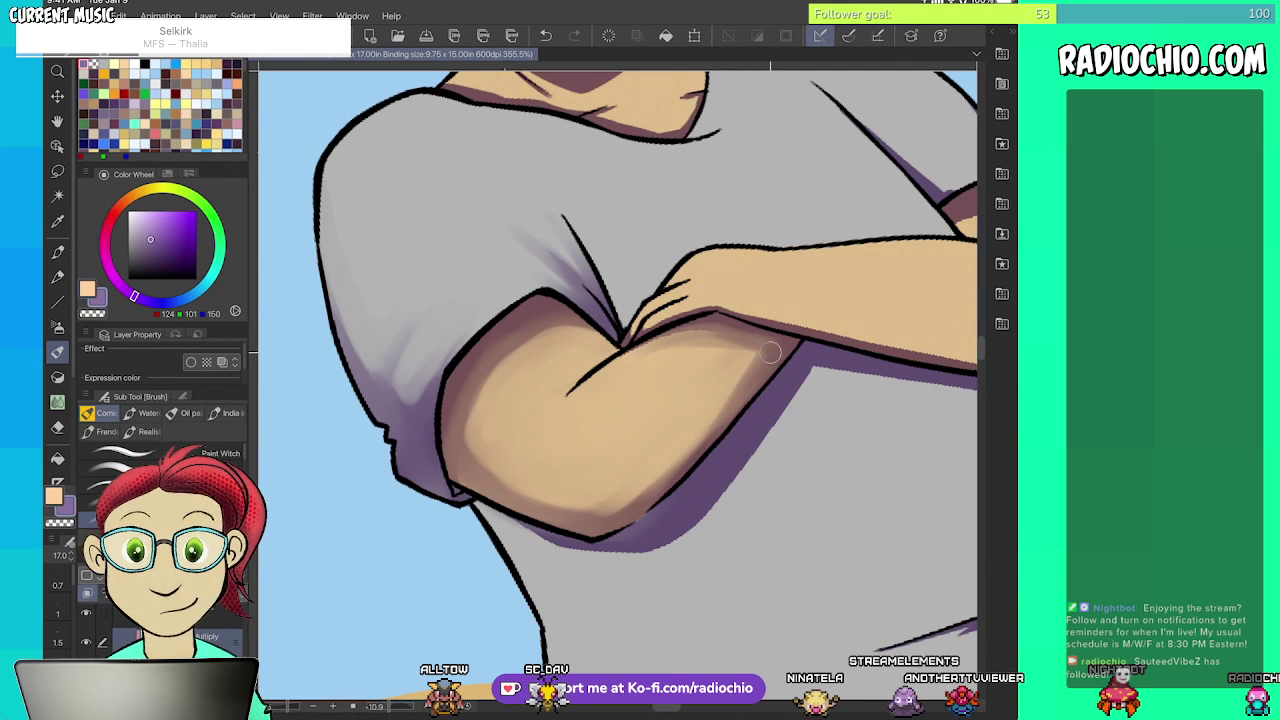
left_click_drag(652, 342, 712, 326)
left_click_drag(612, 364, 743, 329)
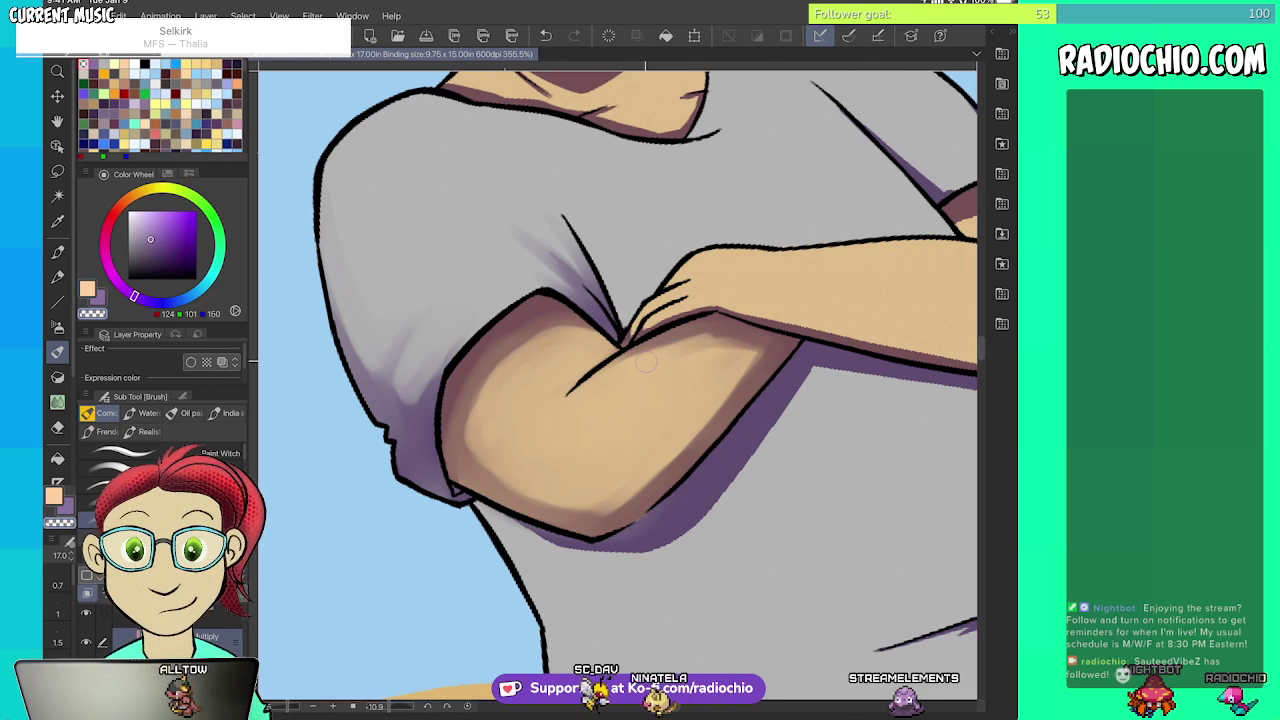
left_click_drag(750, 374, 676, 459)
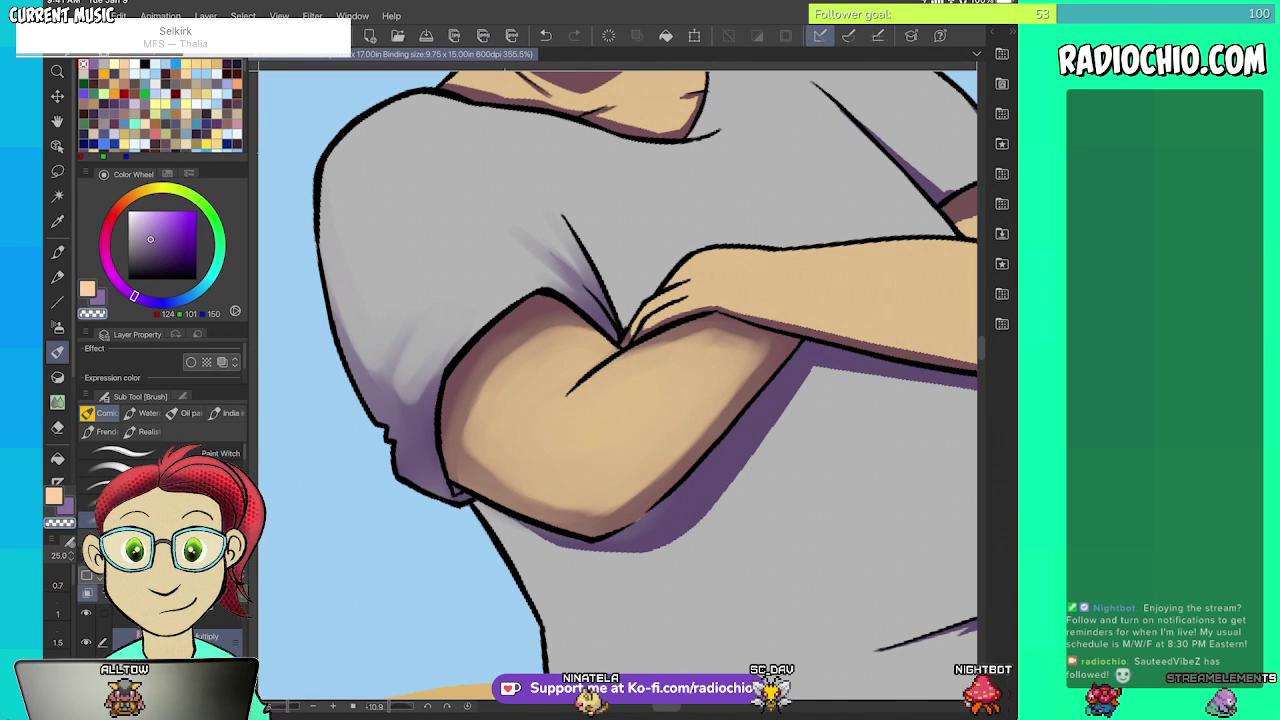
- Soften the shadow edges along the lower arm's sleeve opening and elbow with the transparent brush at size 45
key("bracketright")
key("bracketright")
key("bracketright")
key("bracketright")
mouse_move(487, 408)
left_mouse_down()
mouse_move(493, 468)
mouse_move(606, 512)
left_mouse_up()
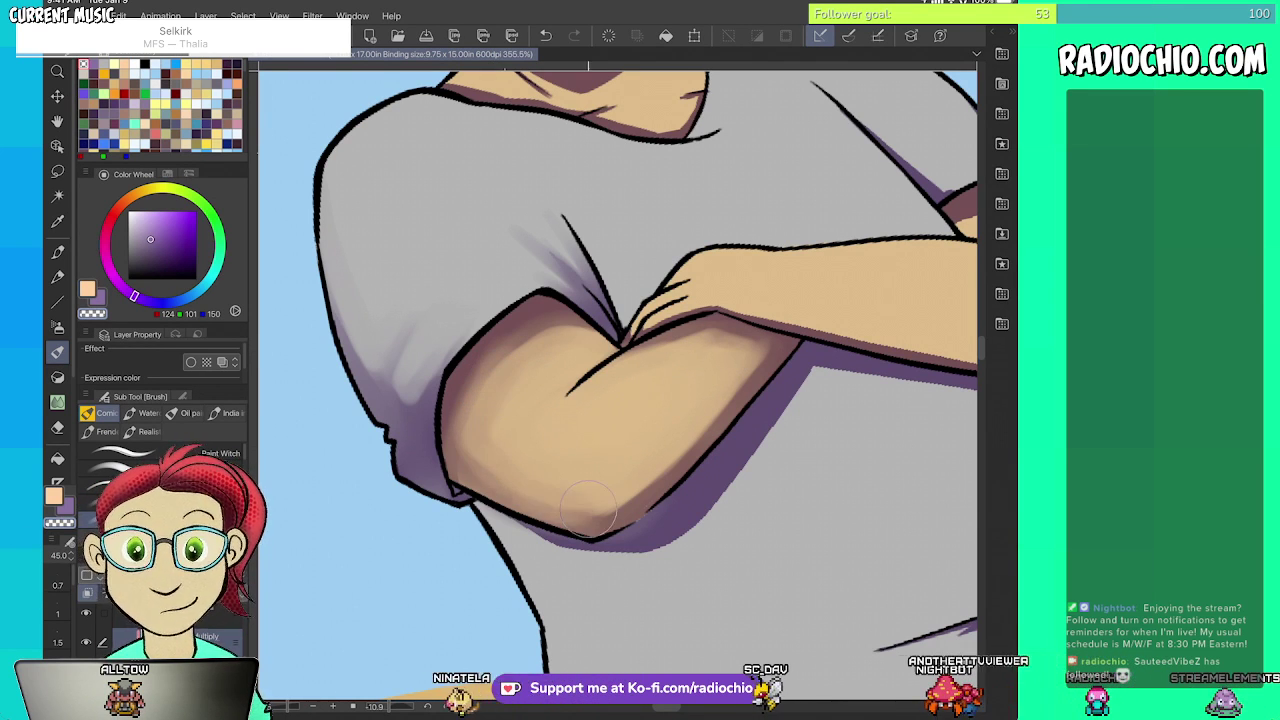
- Brush soft purple shading at size 30 onto the man's other sleeve and blend the shadow on the arm just below it
scroll(637, 378, "down", 5)
scroll(637, 378, "up", 4)
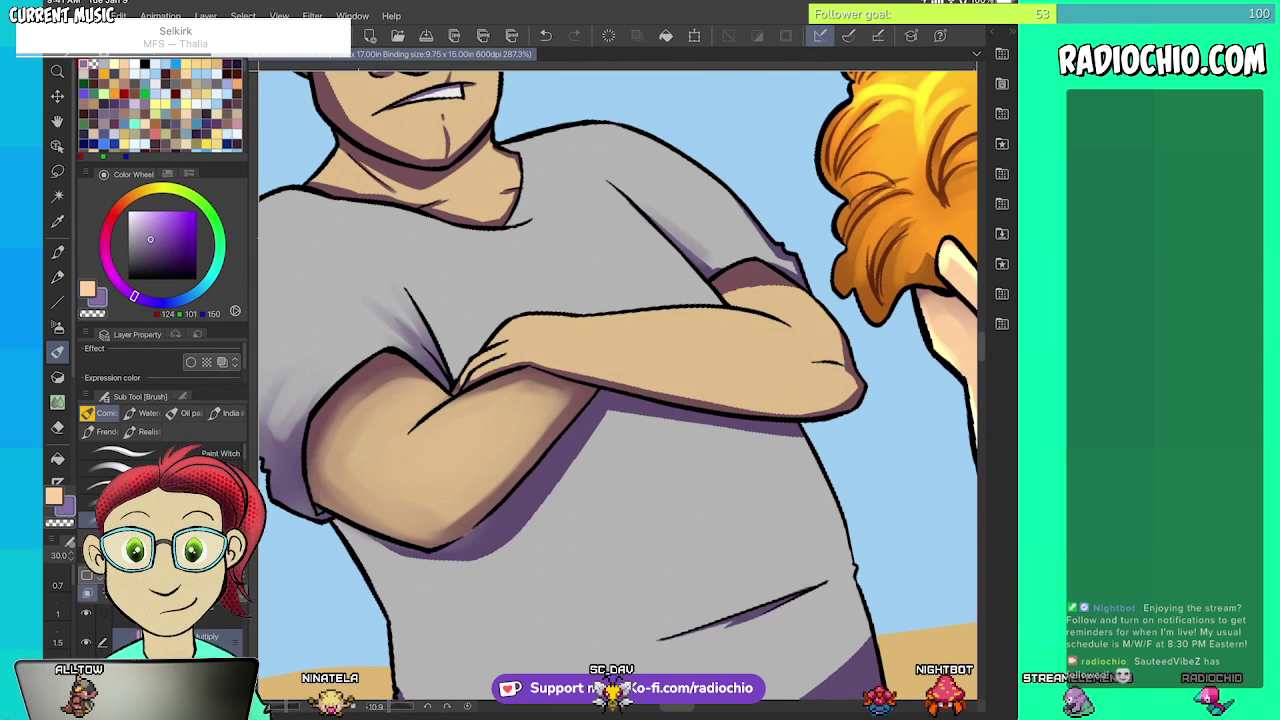
mouse_move(682, 246)
left_mouse_down()
mouse_move(765, 264)
mouse_move(722, 264)
mouse_move(737, 254)
mouse_move(742, 213)
mouse_move(656, 150)
left_mouse_up()
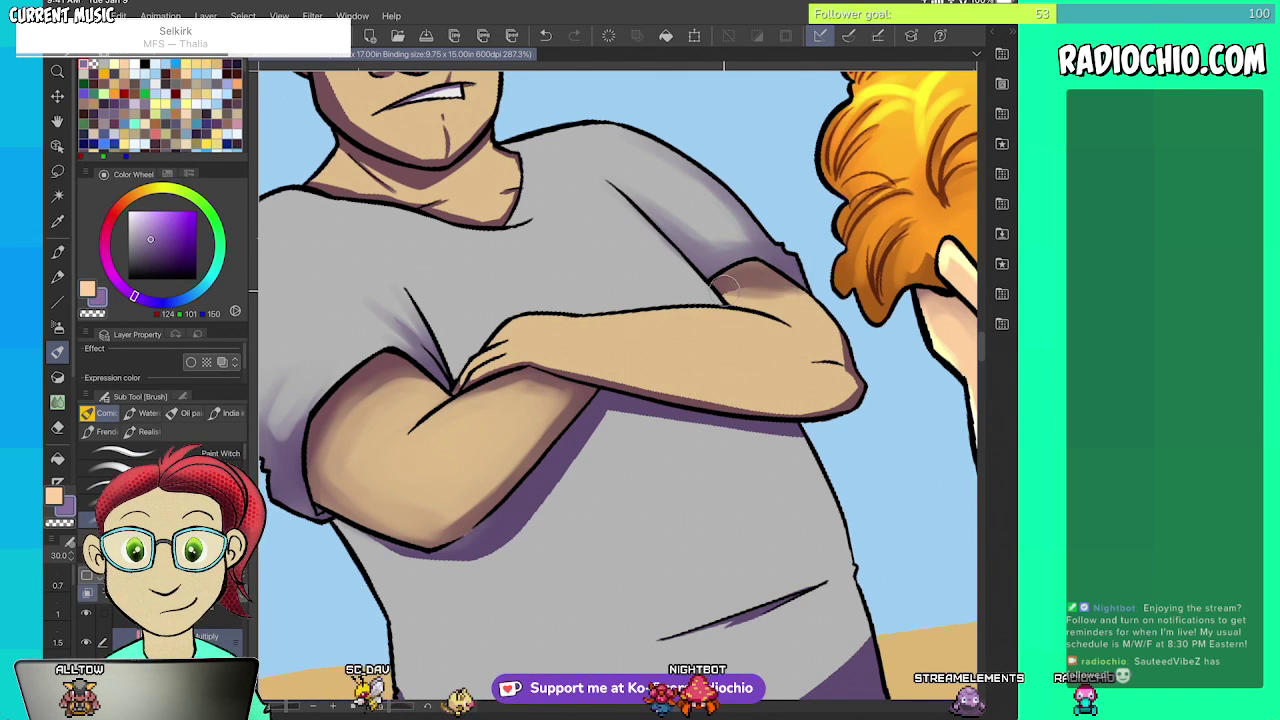
left_click_drag(799, 285, 740, 271)
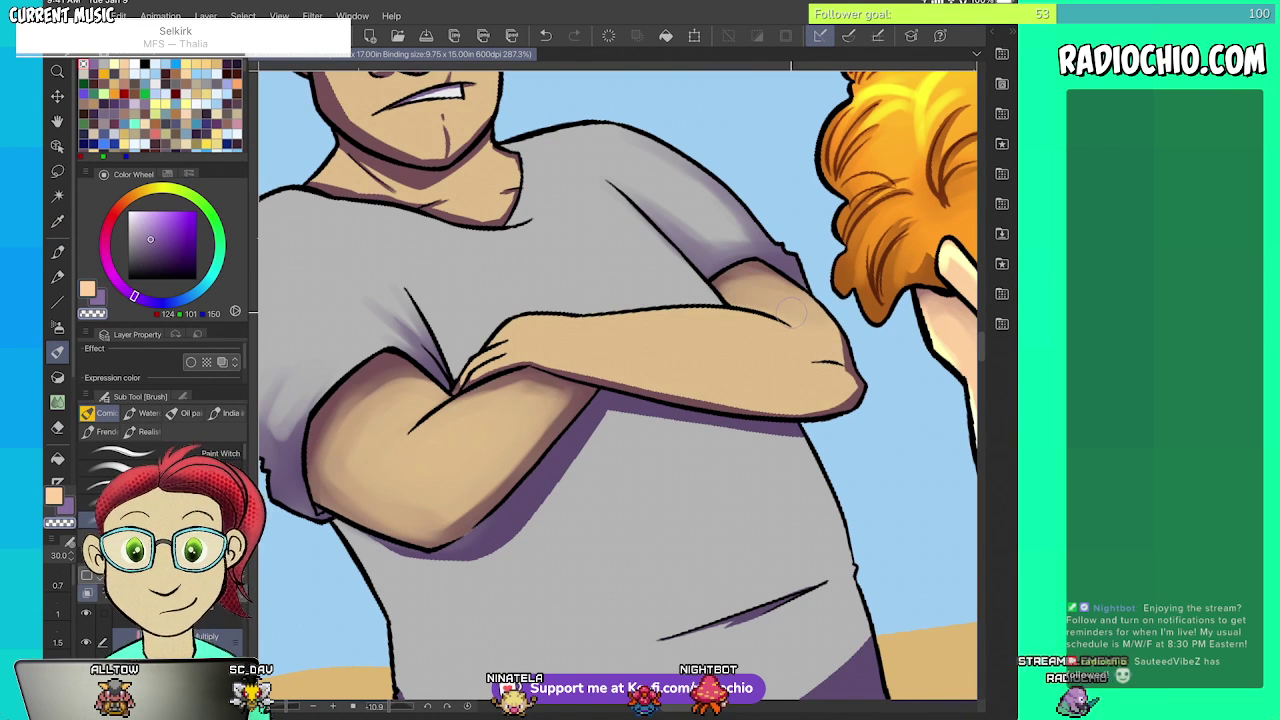
key("i")
key("x")
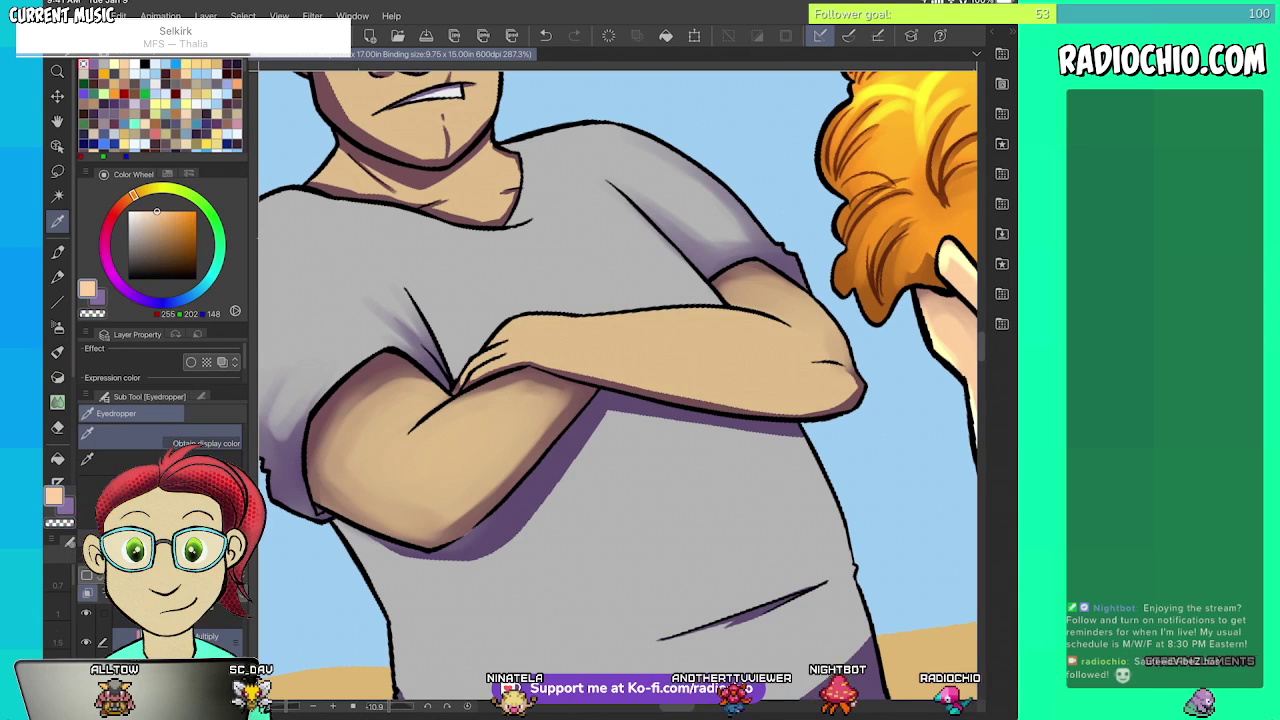
- Brush purple shading along the upper forearm's underside and elbow, blending the edges with the brush at sizes 35 and 45
key("x")
key("b")
key("bracketleft")
key("bracketleft")
key("bracketleft")
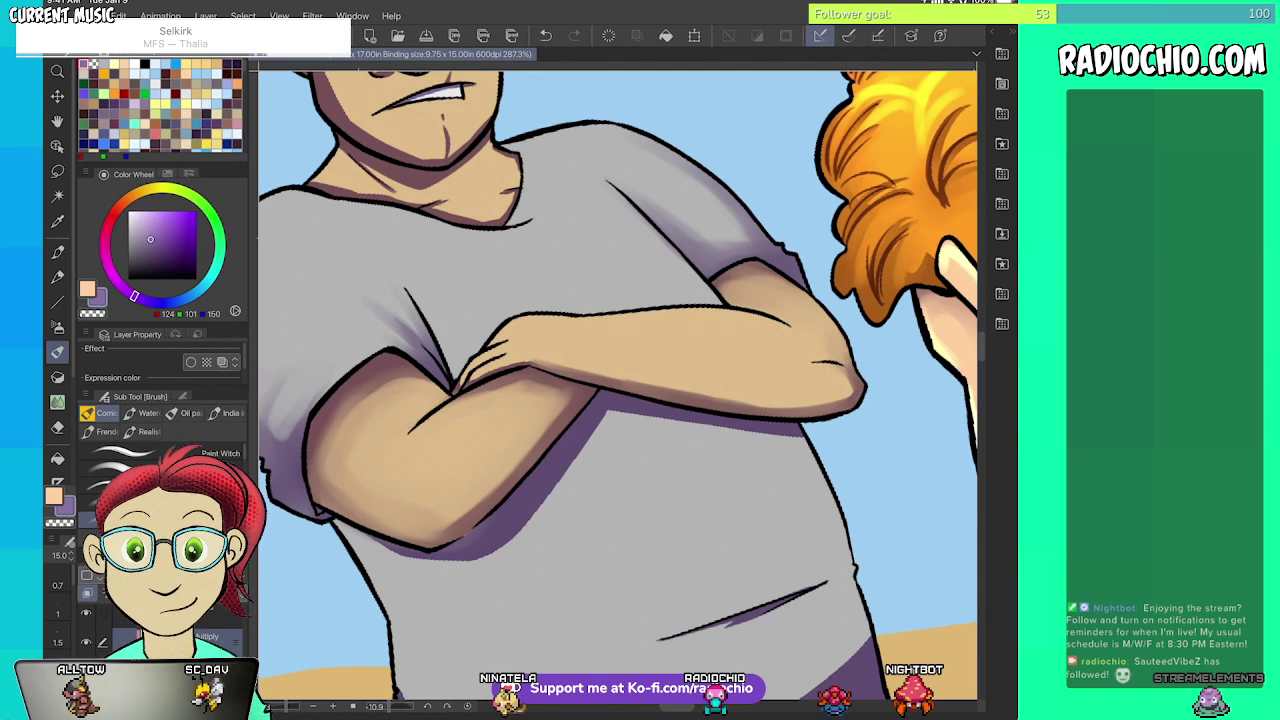
scroll(617, 385, "up", 1)
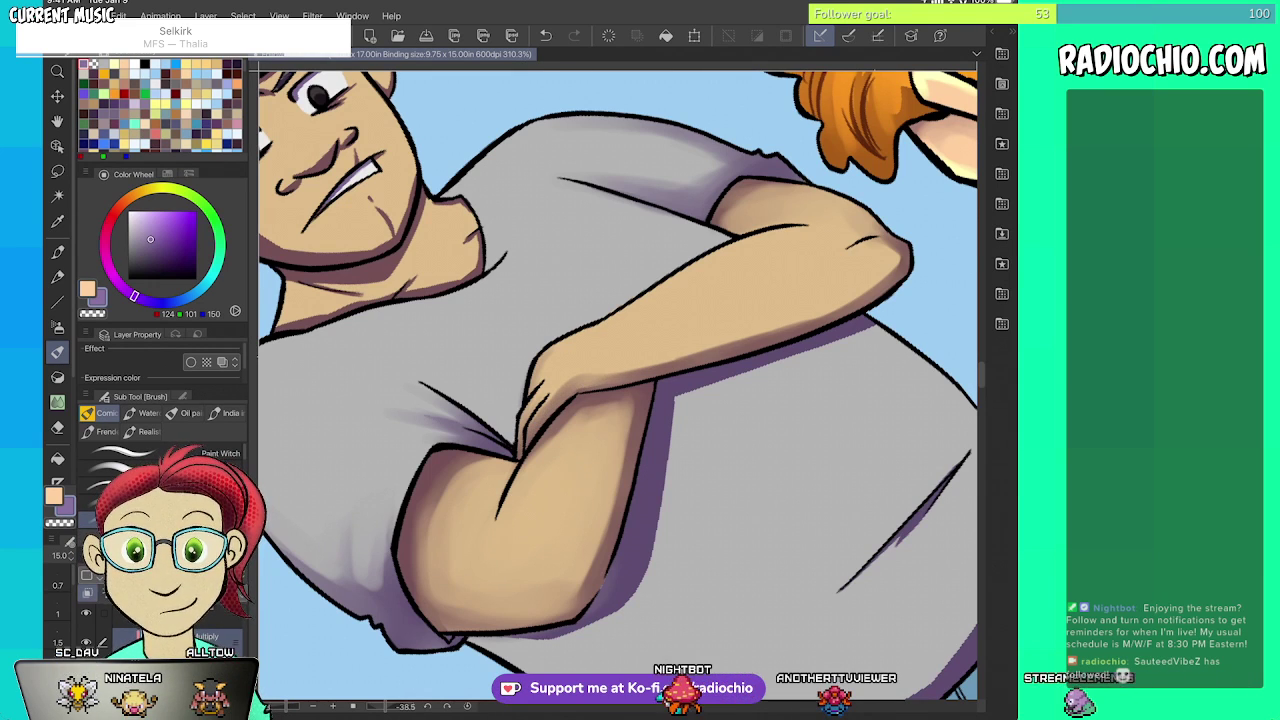
scroll(617, 385, "down", 1)
scroll(617, 385, "up", 2)
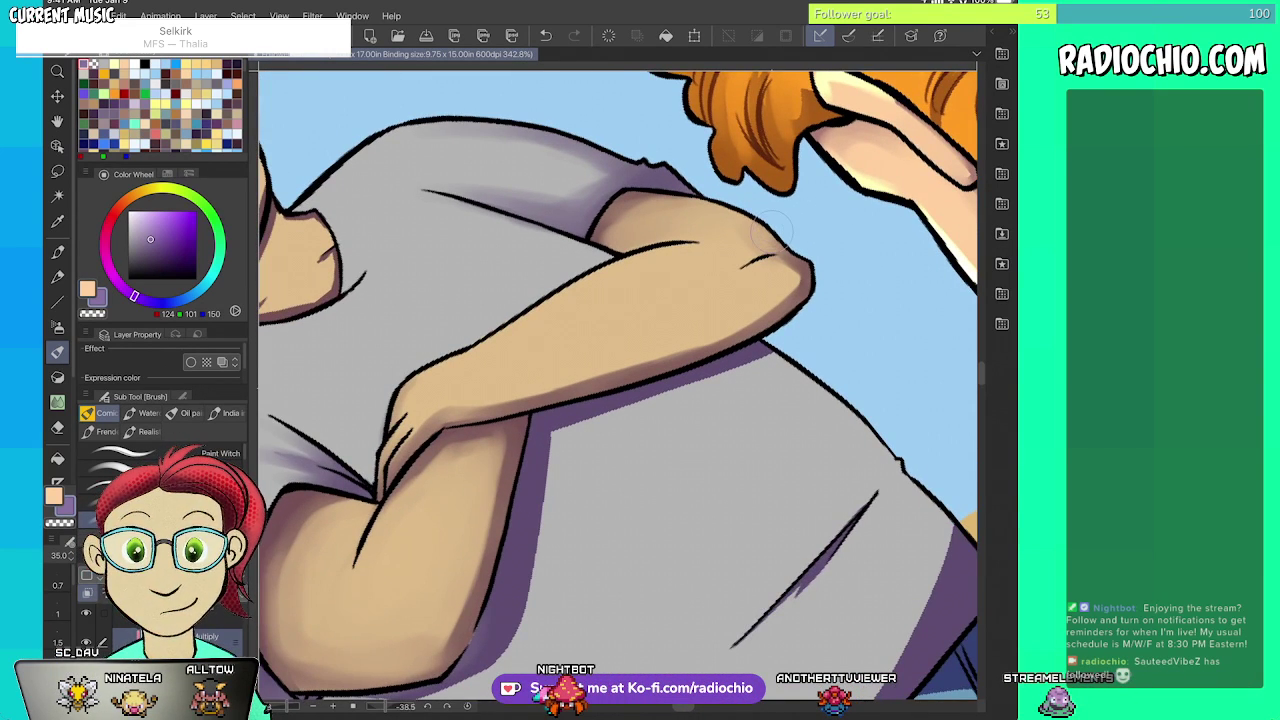
mouse_move(593, 383)
left_mouse_down()
mouse_move(780, 298)
mouse_move(737, 324)
mouse_move(795, 275)
left_mouse_up()
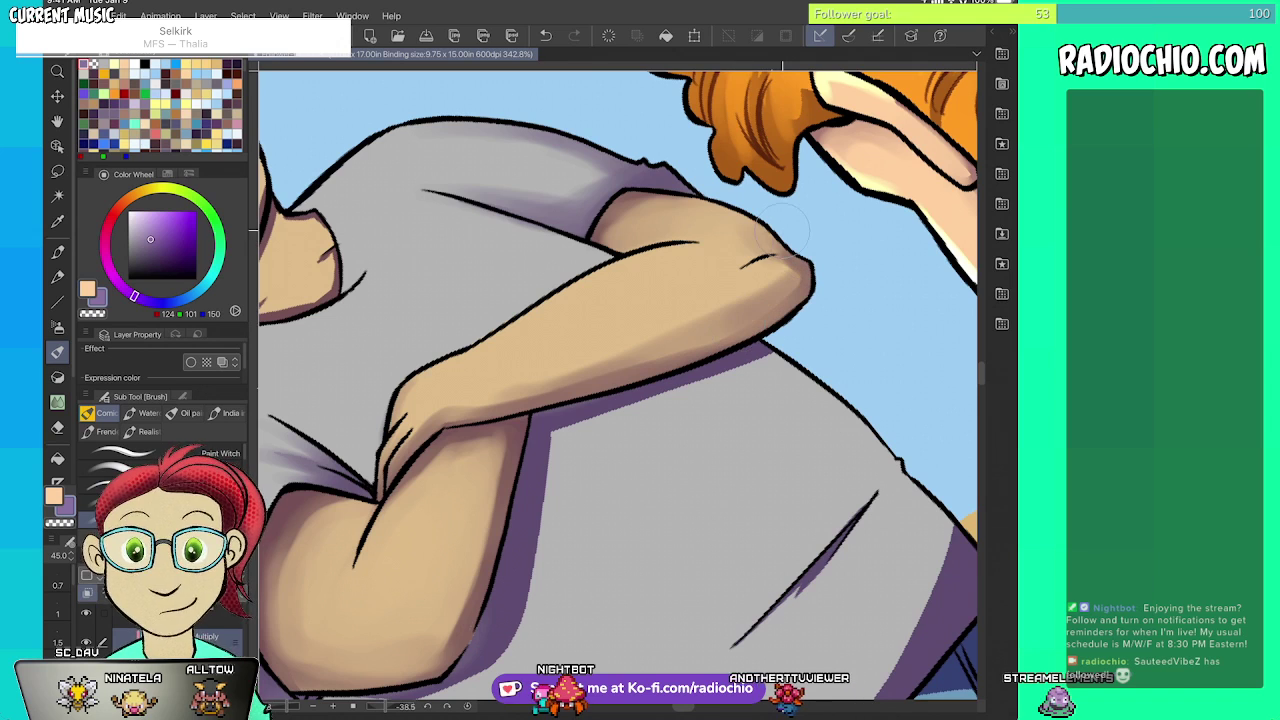
mouse_move(692, 245)
left_mouse_down()
mouse_move(745, 243)
mouse_move(652, 202)
left_mouse_up()
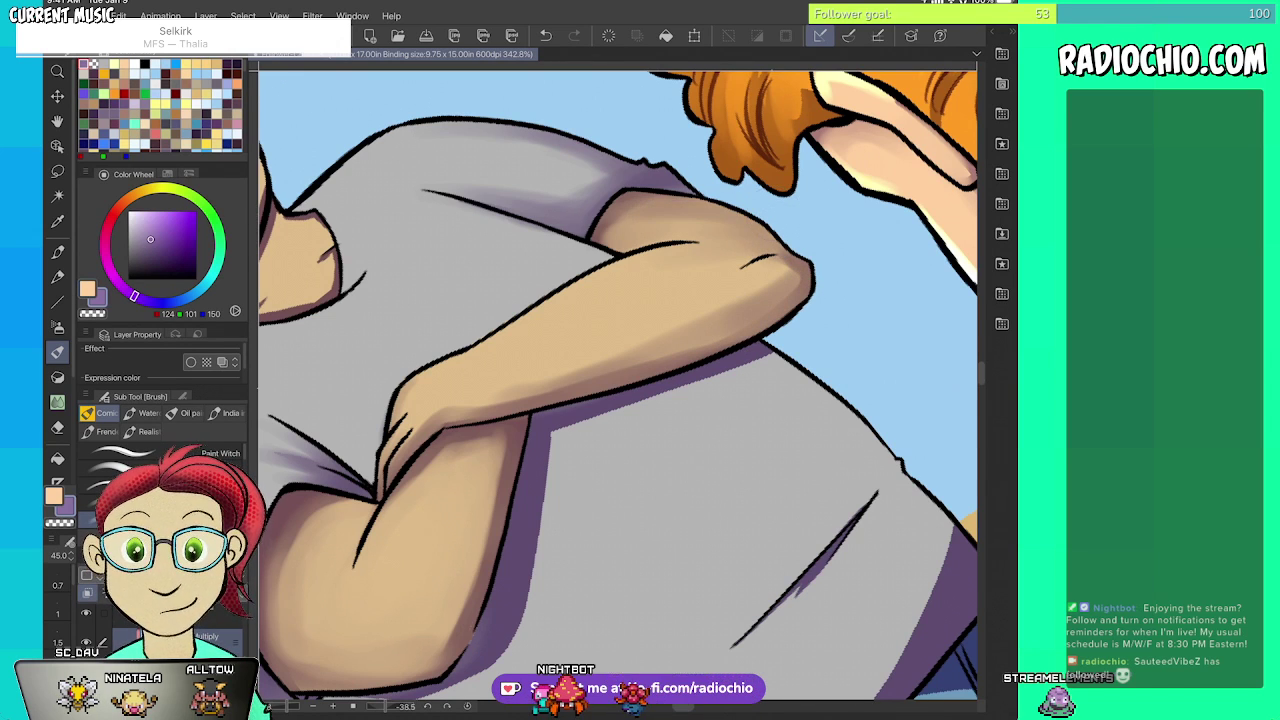
- Soften the shadow cast by the crossed arms onto the shirt's belly, blending it wider with the brush at size 80
scroll(617, 385, "down", 4)
mouse_move(646, 311)
left_mouse_down()
mouse_move(612, 388)
mouse_move(567, 422)
left_mouse_up()
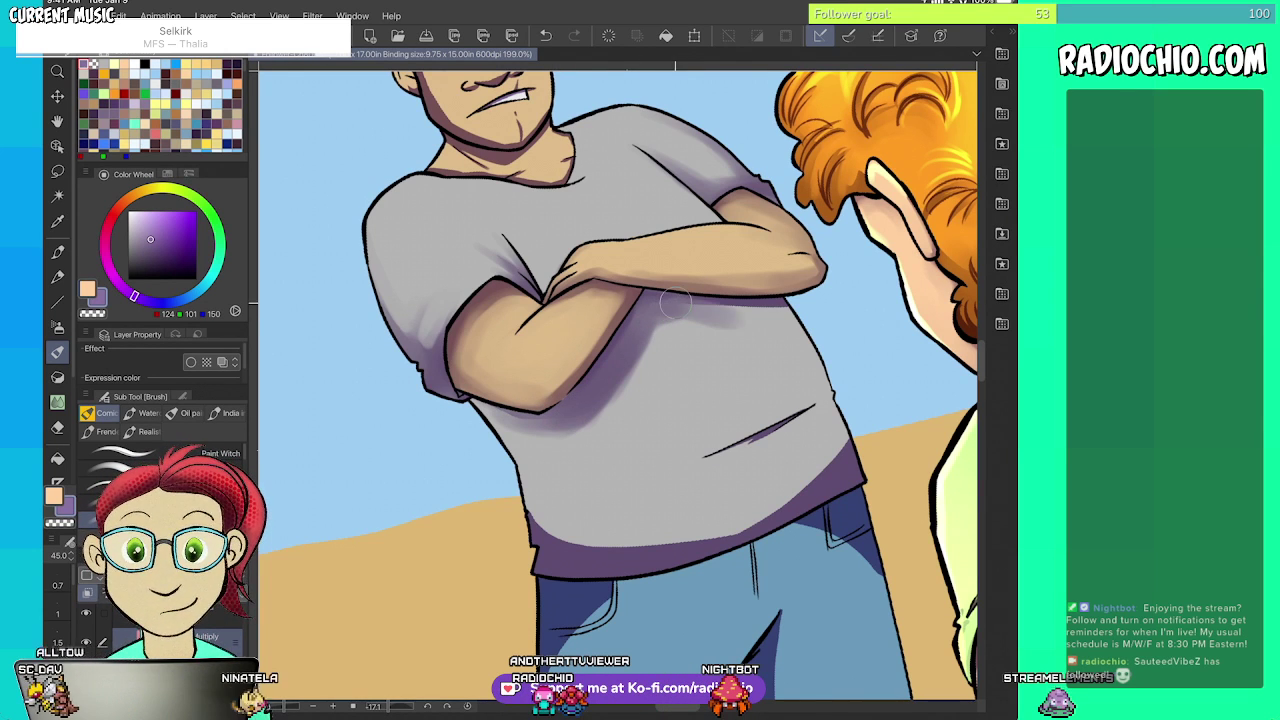
key("i")
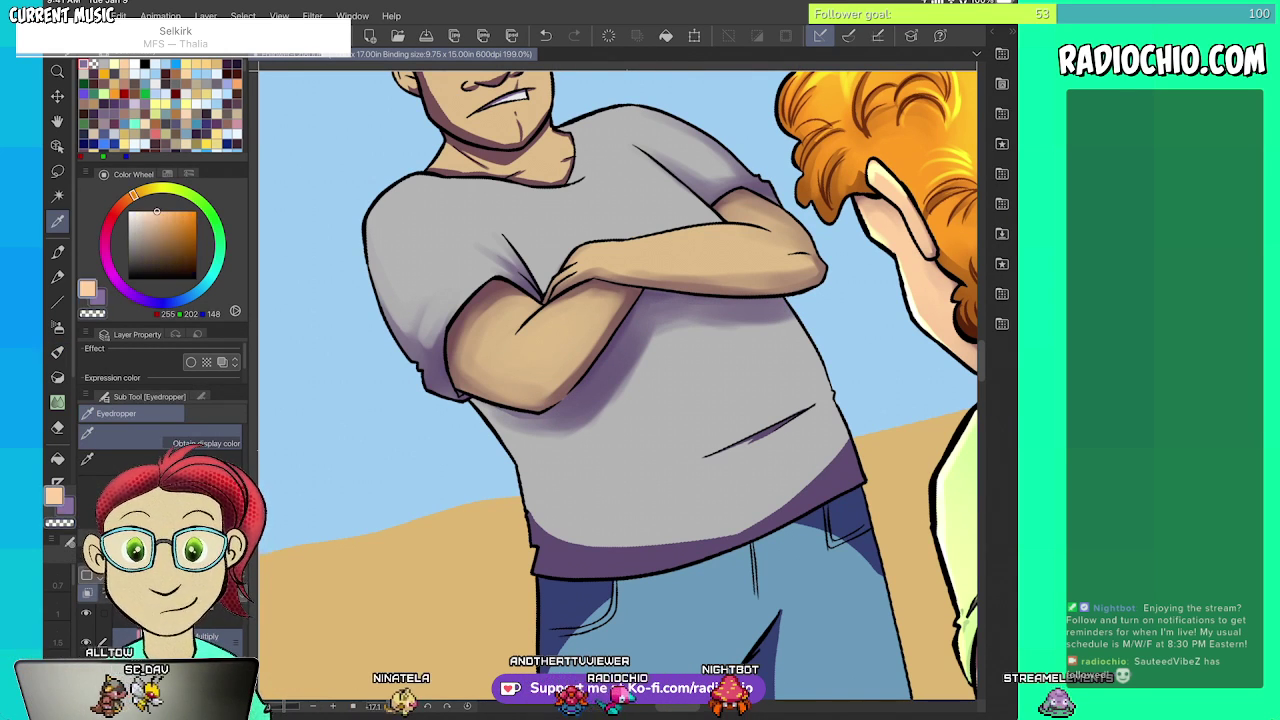
key("b")
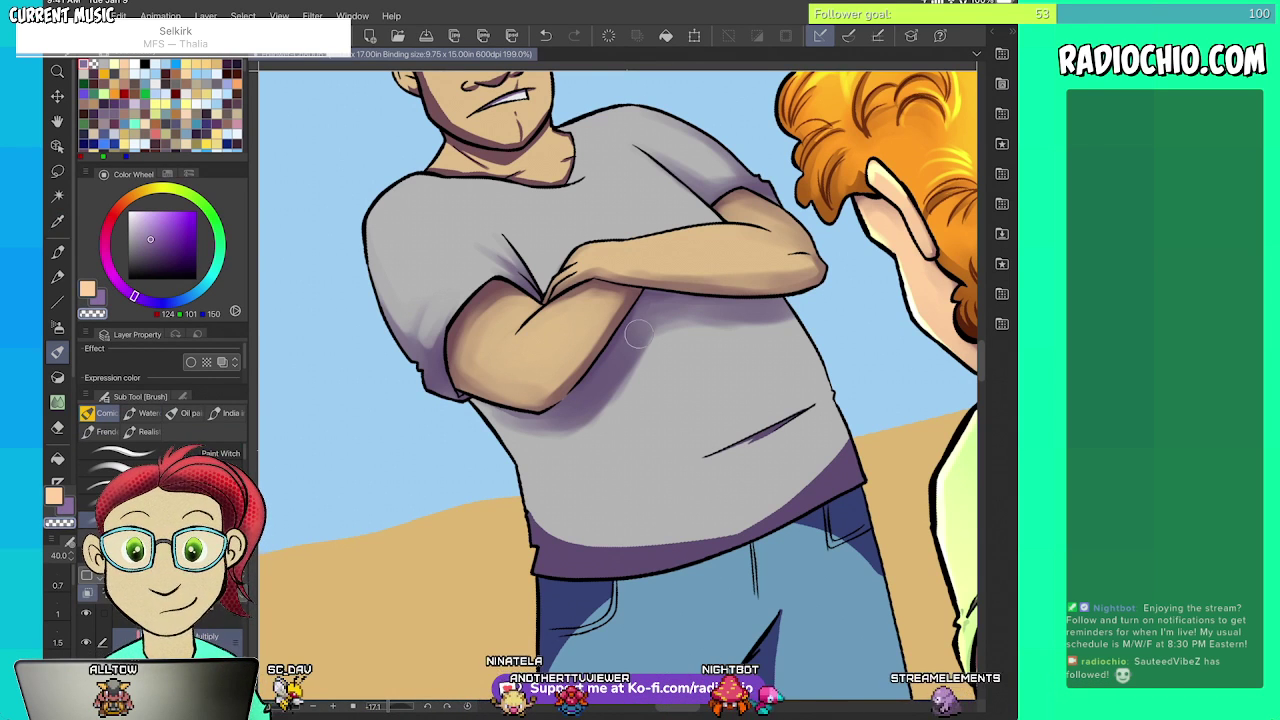
key("bracketright")
key("bracketright")
key("bracketright")
key("bracketright")
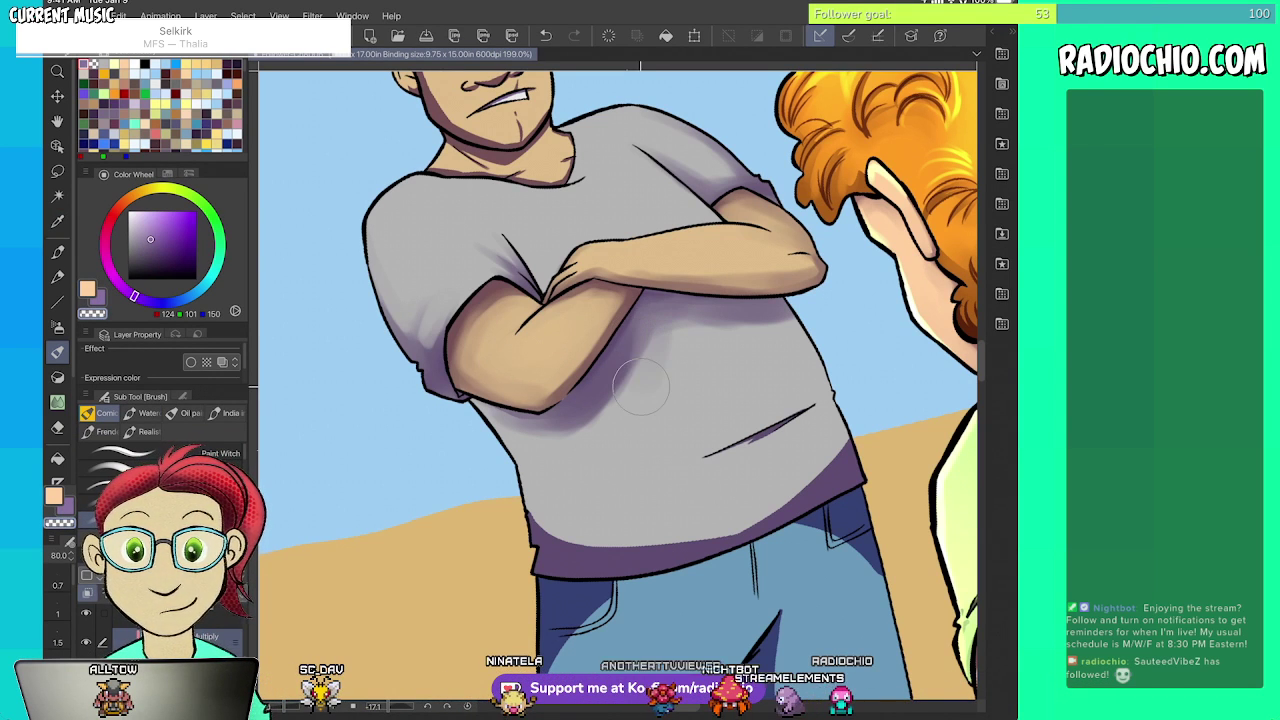
left_click_drag(652, 328, 600, 418)
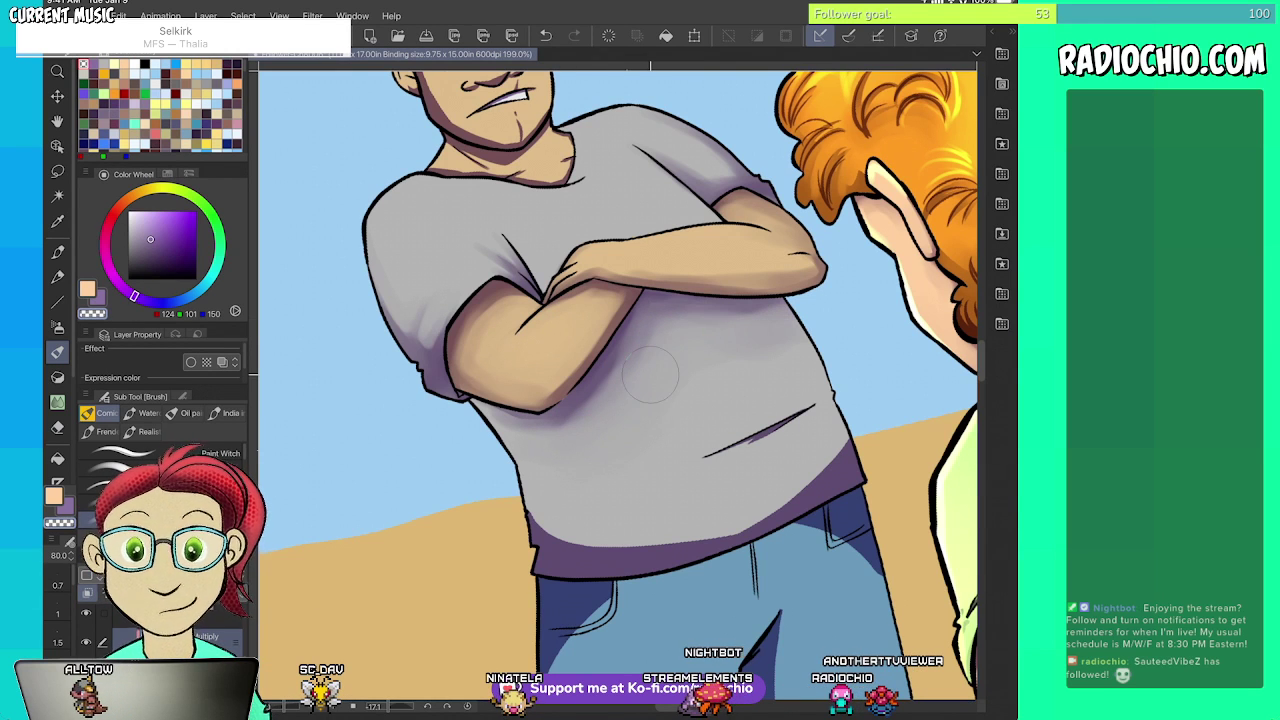
- Blend the hard shadow along the shirt's hem into the grey with the size 80 brush, including the fold above it
scroll(643, 408, "down", 1)
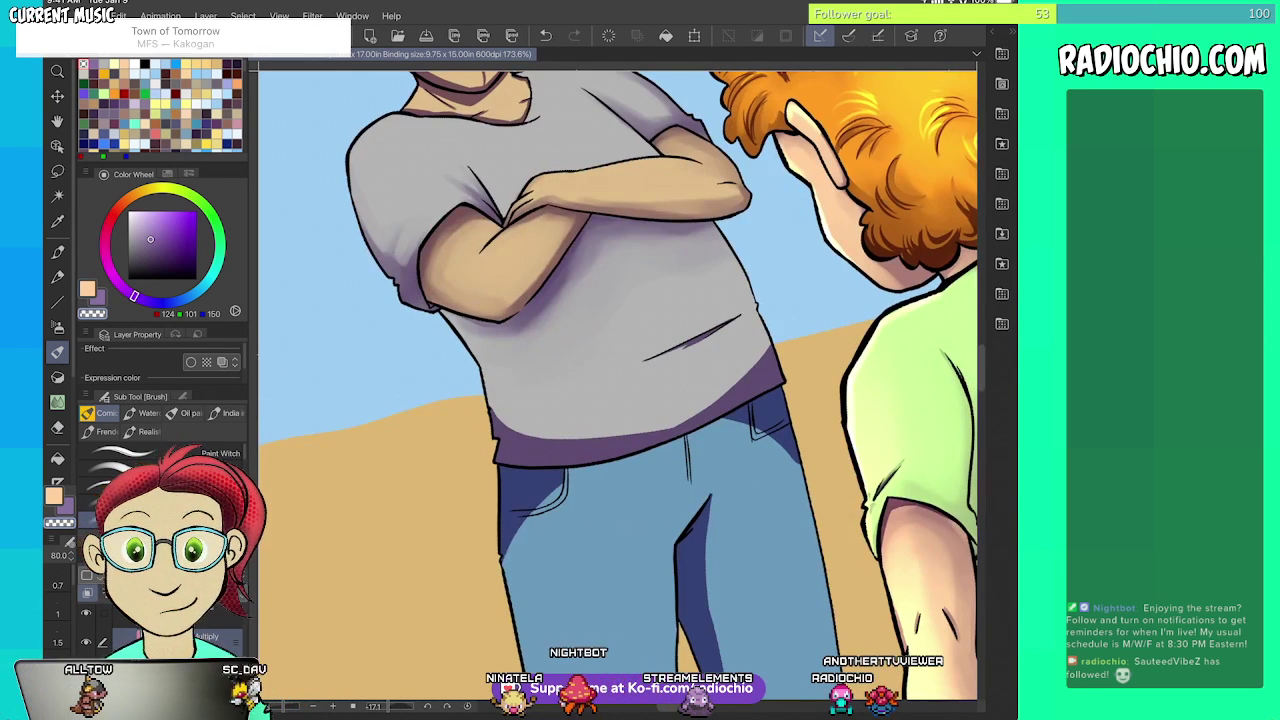
key("alt")
mouse_move(509, 427)
left_mouse_down()
mouse_move(541, 446)
mouse_move(648, 424)
mouse_move(745, 370)
mouse_move(552, 447)
left_mouse_up()
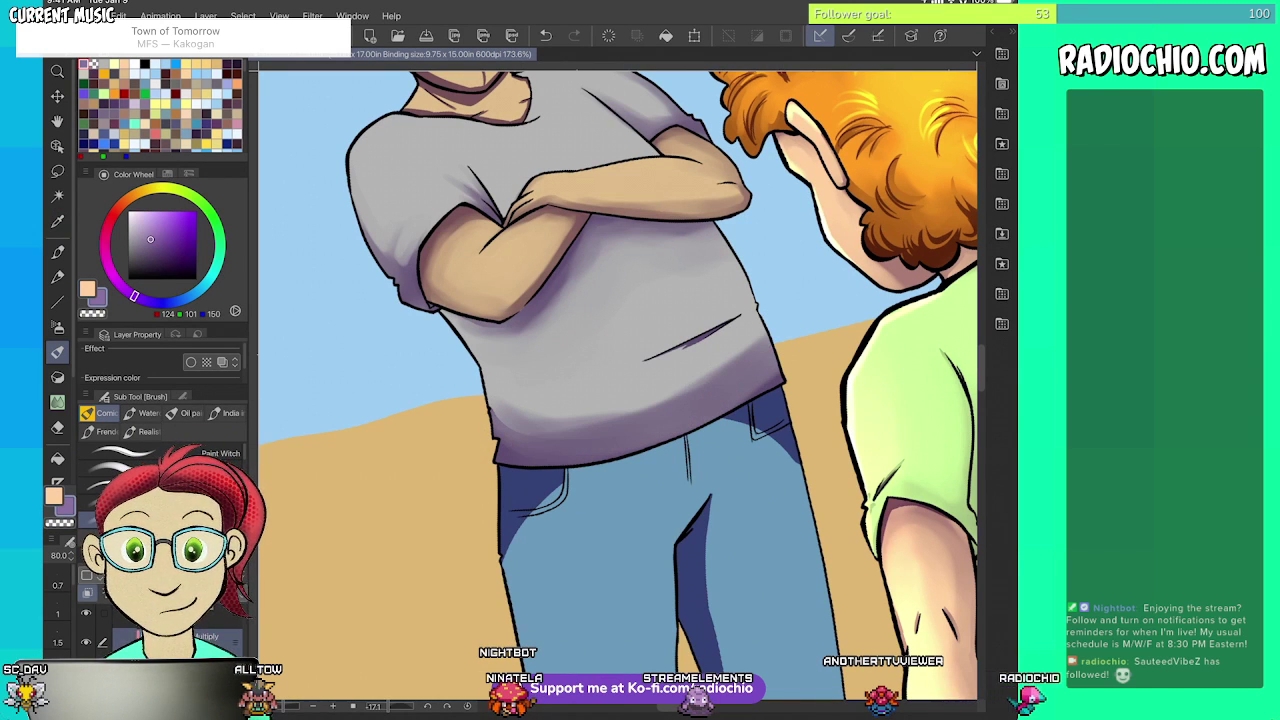
key("i")
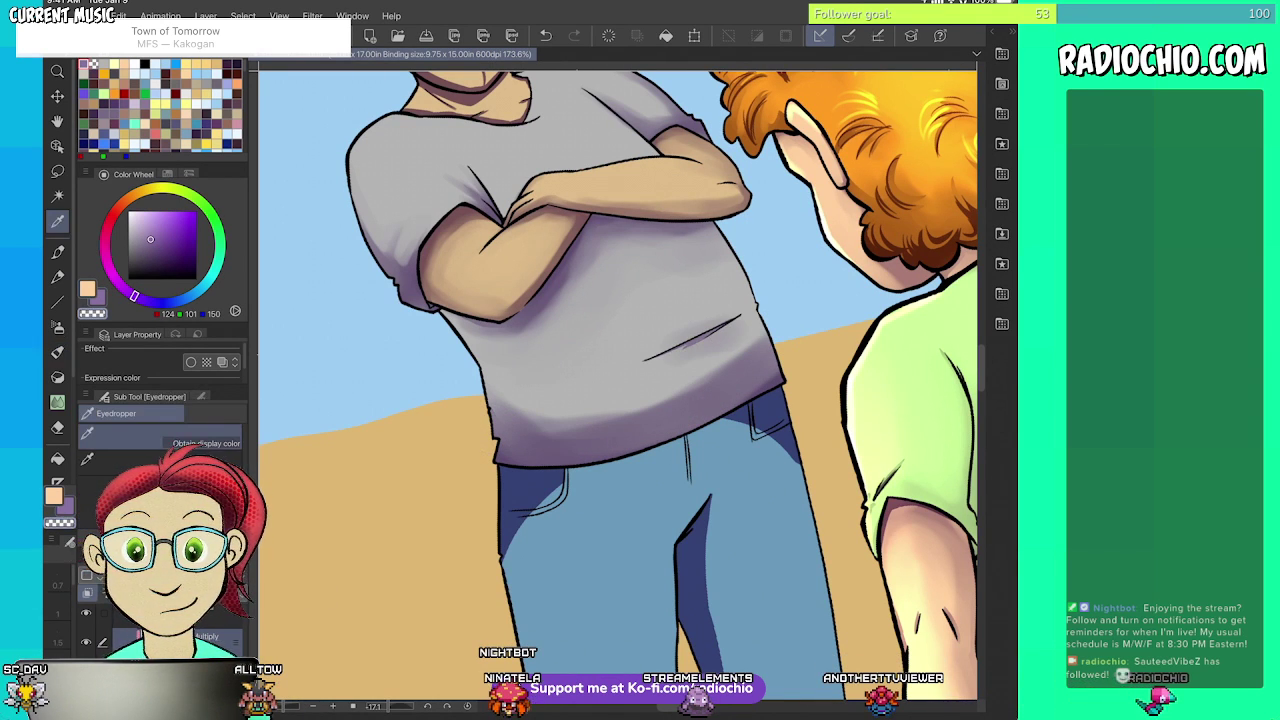
key("b")
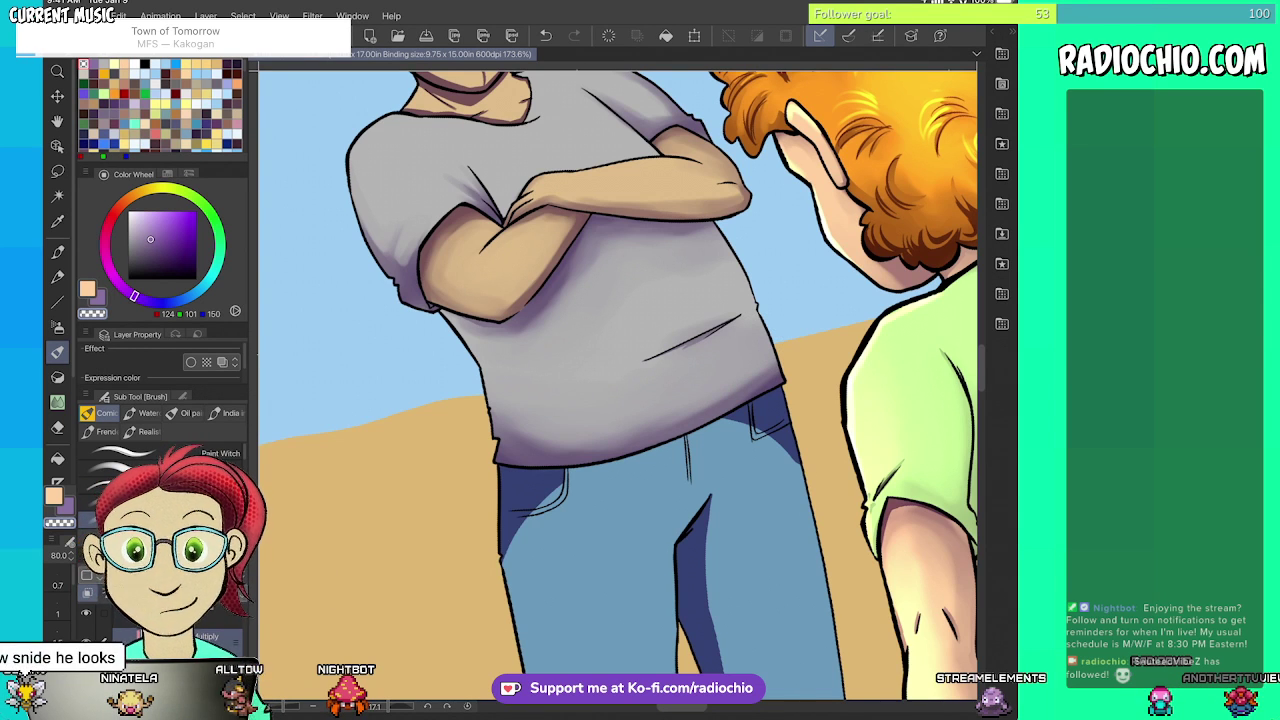
- Soften the dark shadows at both jeans pockets and along the inner thigh with the transparent brush at size 80
scroll(618, 385, "down", 3)
key("i")
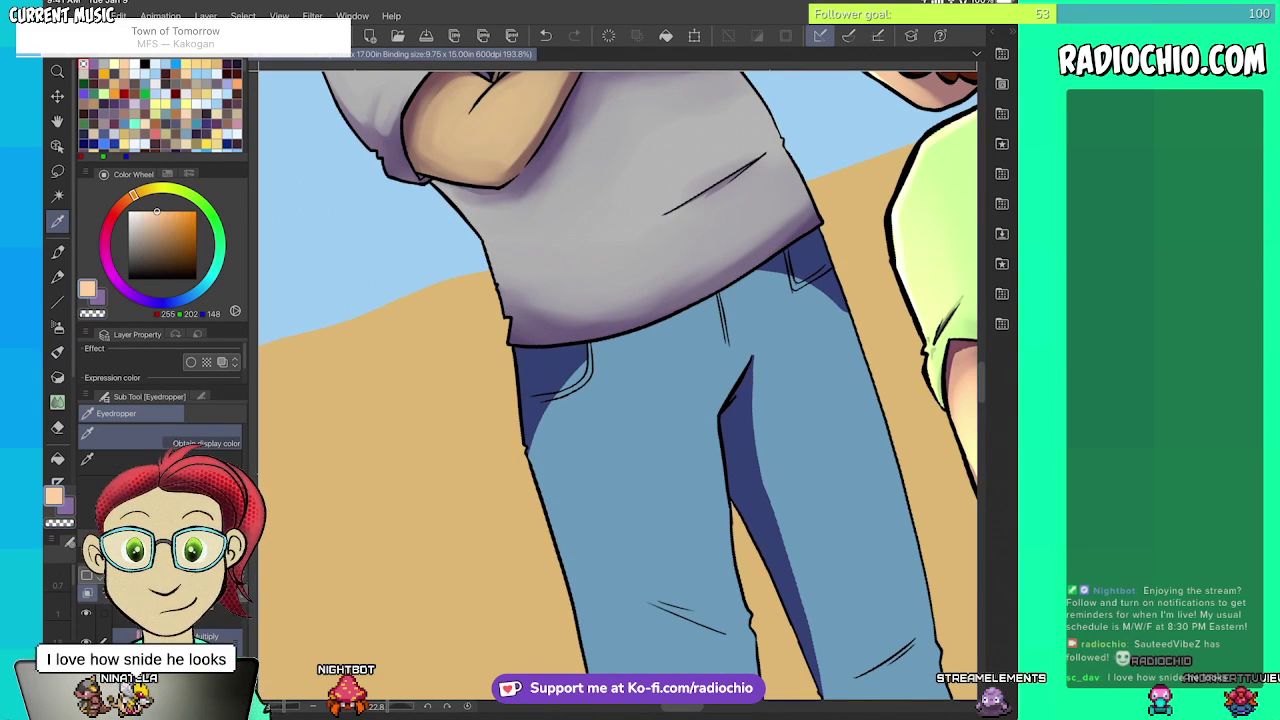
key("x")
left_click(645, 420)
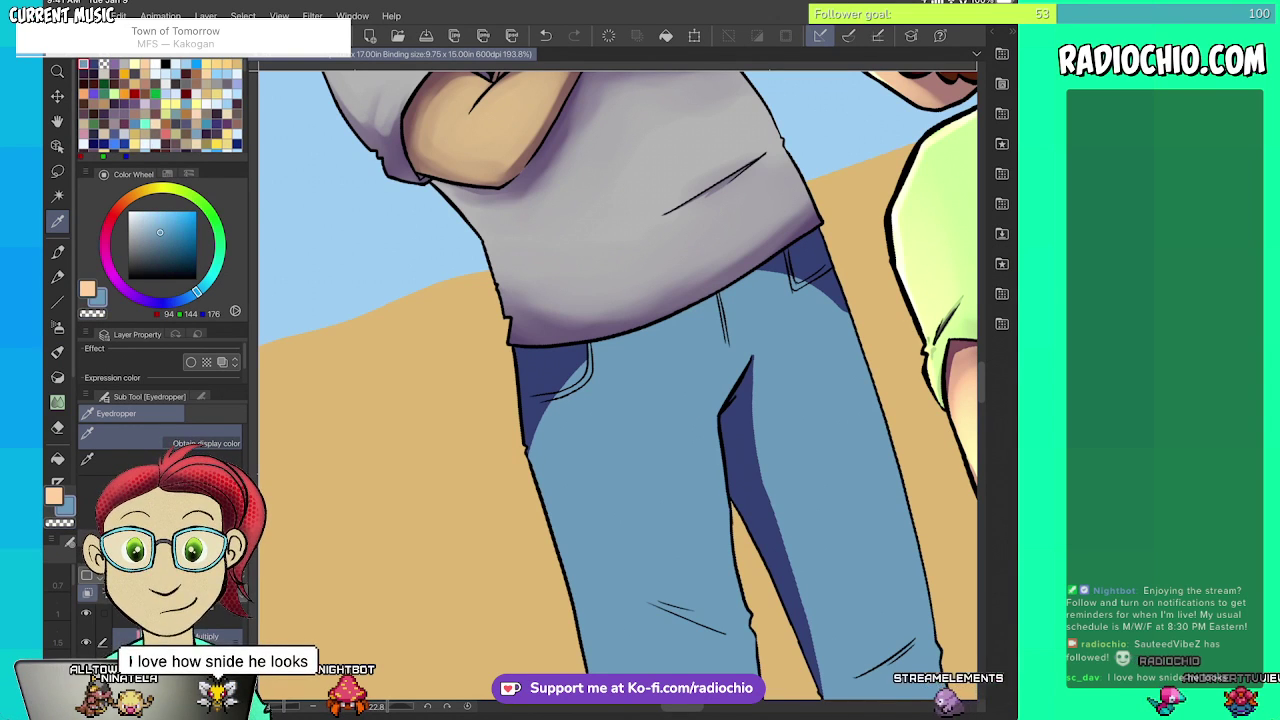
key("F1")
left_click(421, 565)
key("F1")
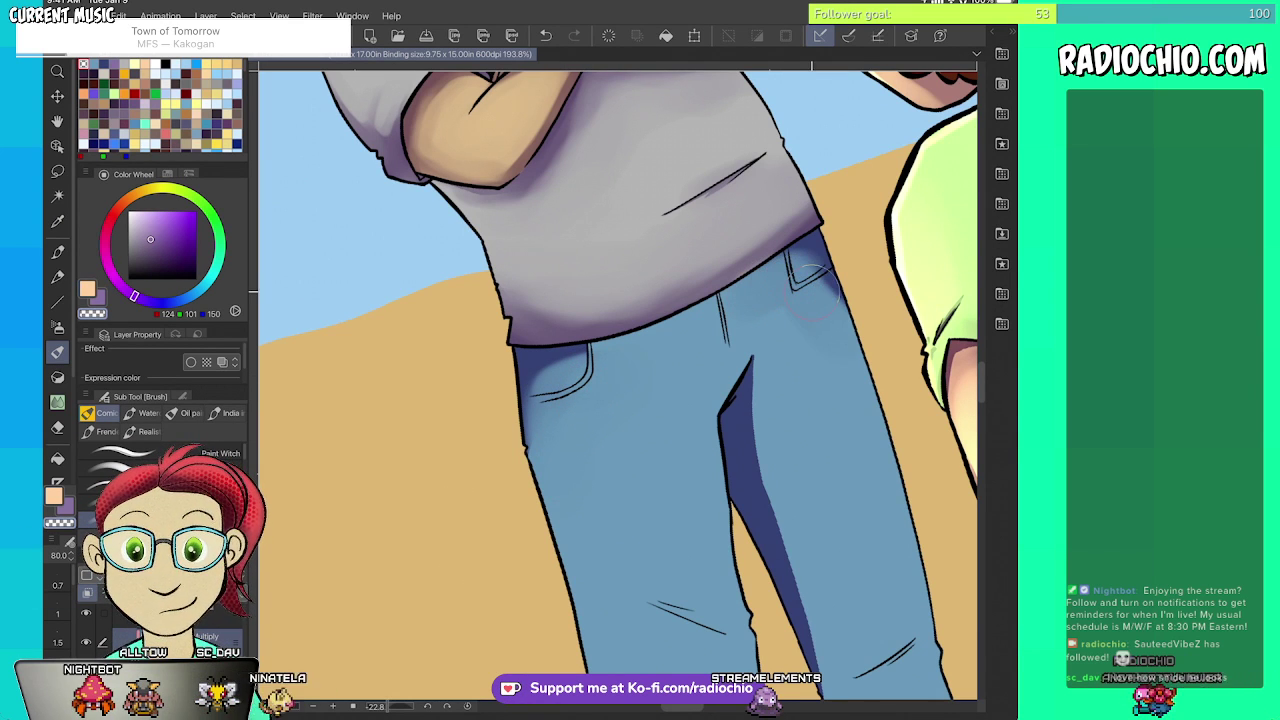
left_click_drag(766, 376, 773, 528)
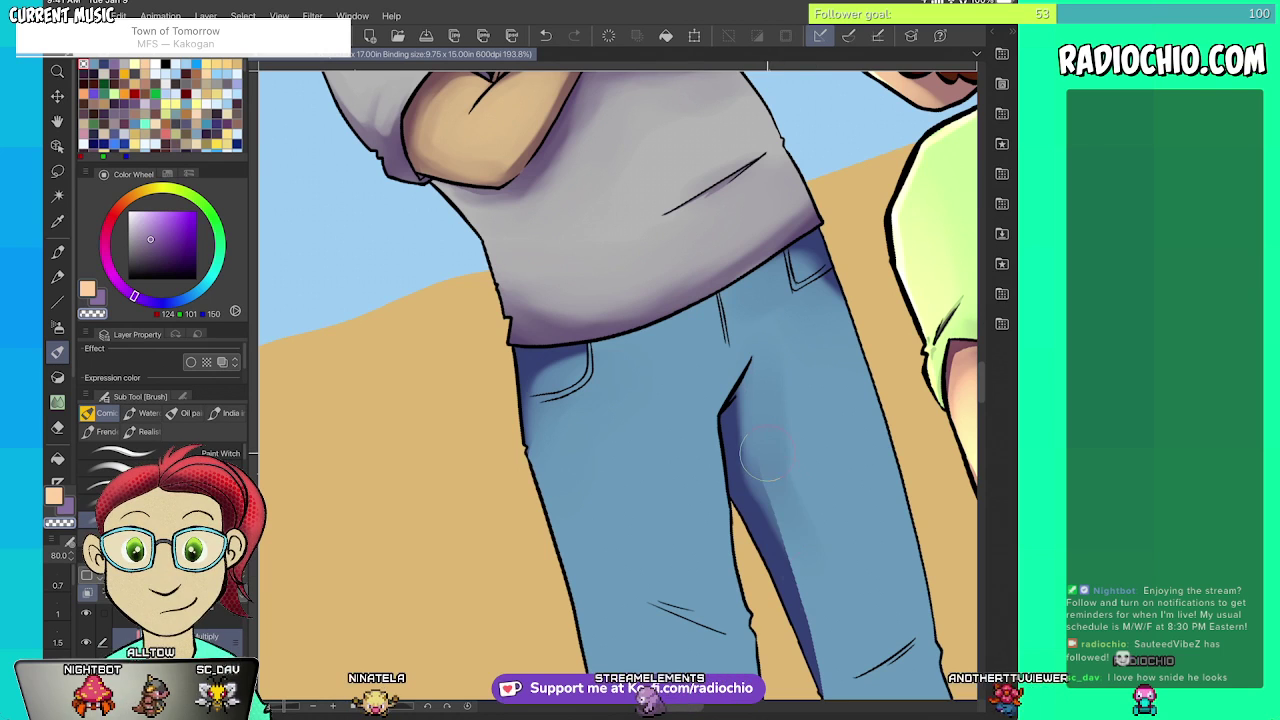
left_click_drag(767, 453, 799, 582)
- Blend the remaining inner-thigh shadow and shade the other trouser leg's outer edge and cuff with the brush at size 80
scroll(618, 385, "down", 3)
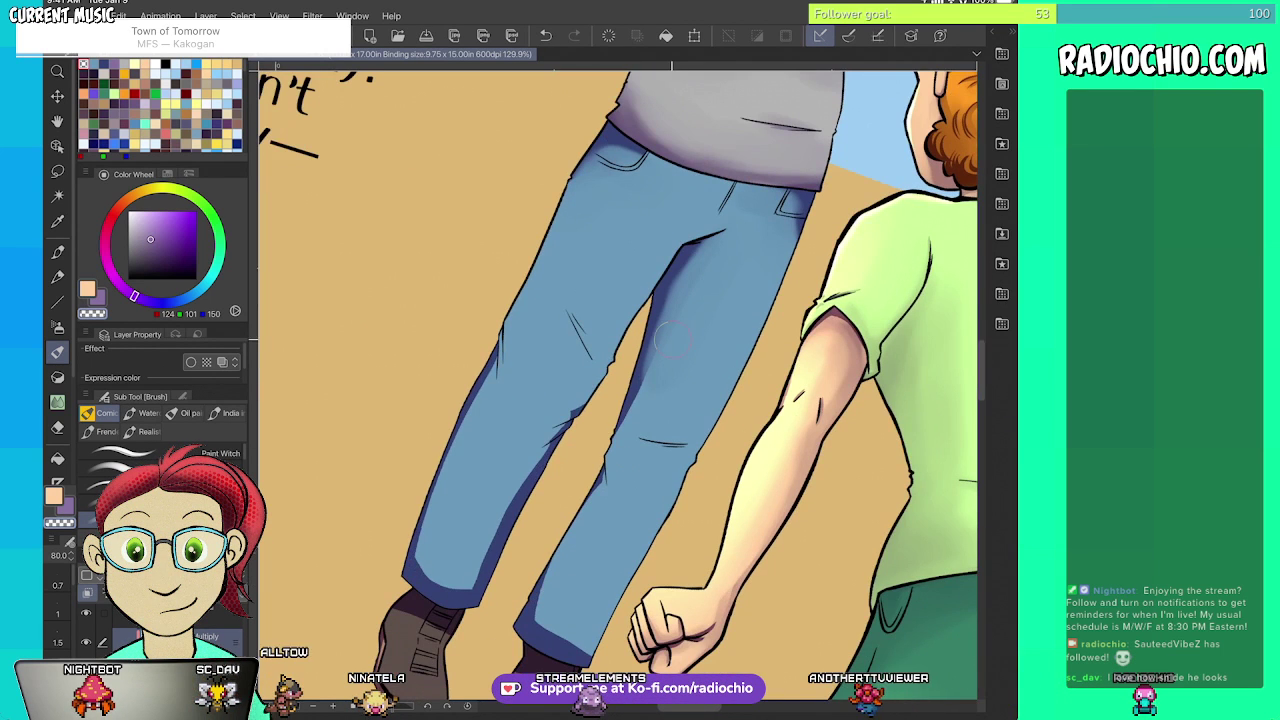
mouse_move(672, 340)
left_mouse_down()
mouse_move(634, 418)
mouse_move(714, 280)
mouse_move(701, 332)
mouse_move(504, 480)
mouse_move(572, 402)
mouse_move(519, 475)
mouse_move(472, 585)
mouse_move(429, 567)
left_mouse_up()
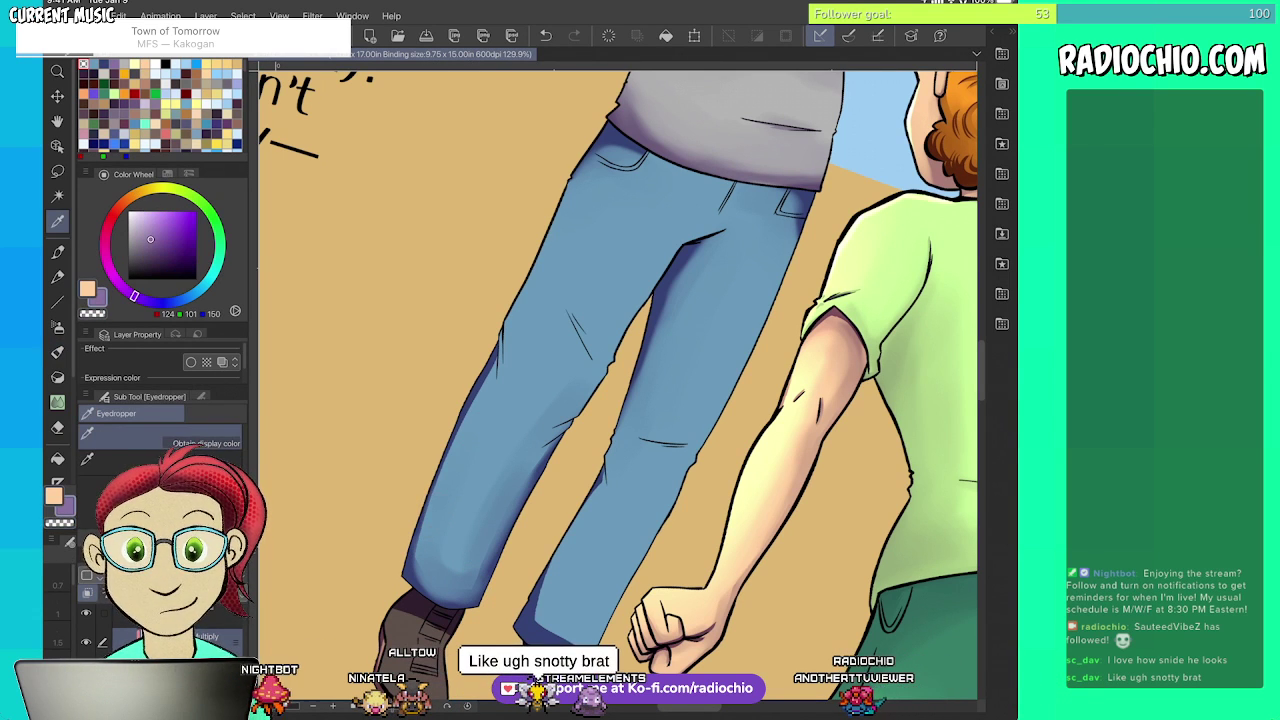
left_click_drag(442, 460, 484, 380)
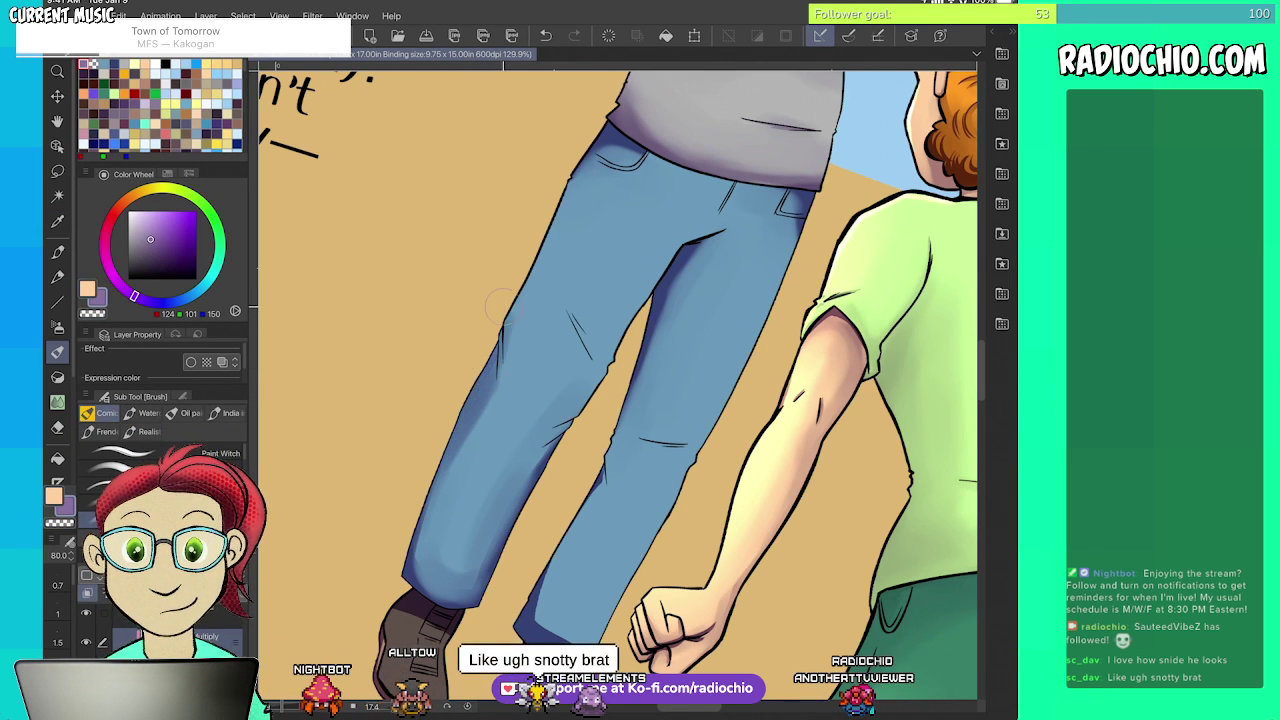
left_click_drag(426, 512, 438, 588)
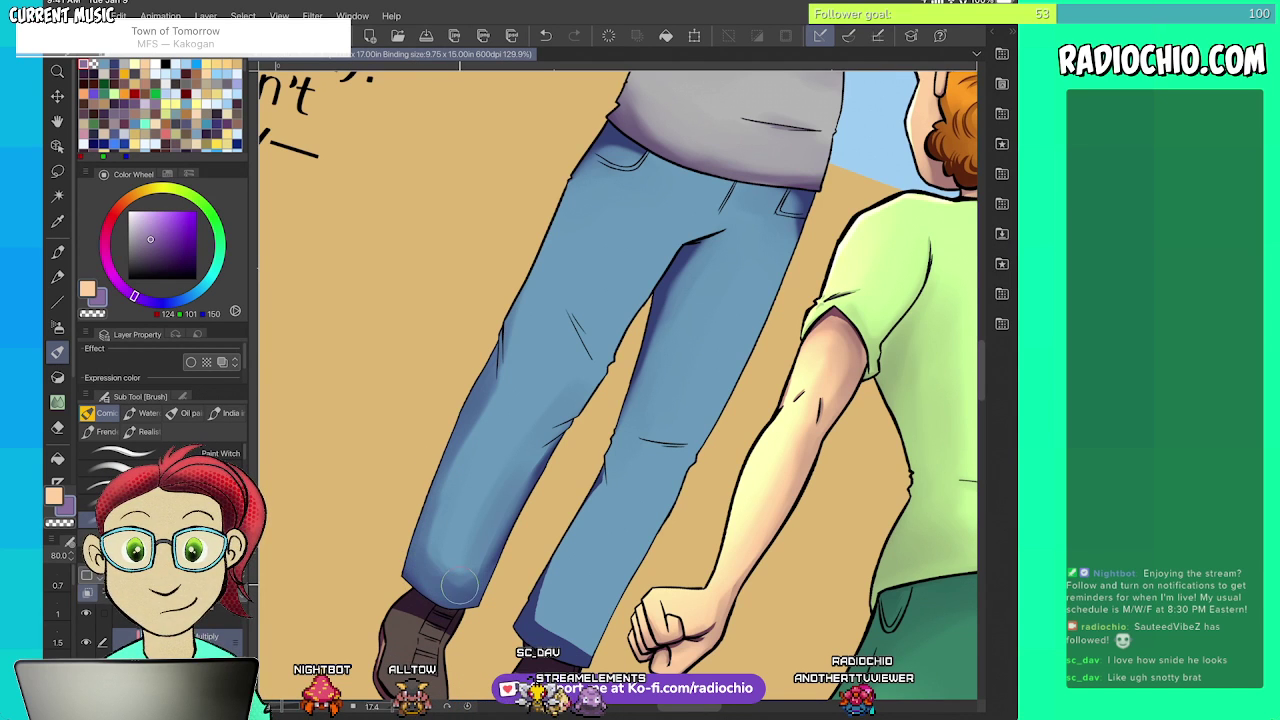
- Brush purple shading along the inner edges of both trouser legs and blend the shadows around the cuffs
left_click_drag(568, 411, 649, 287)
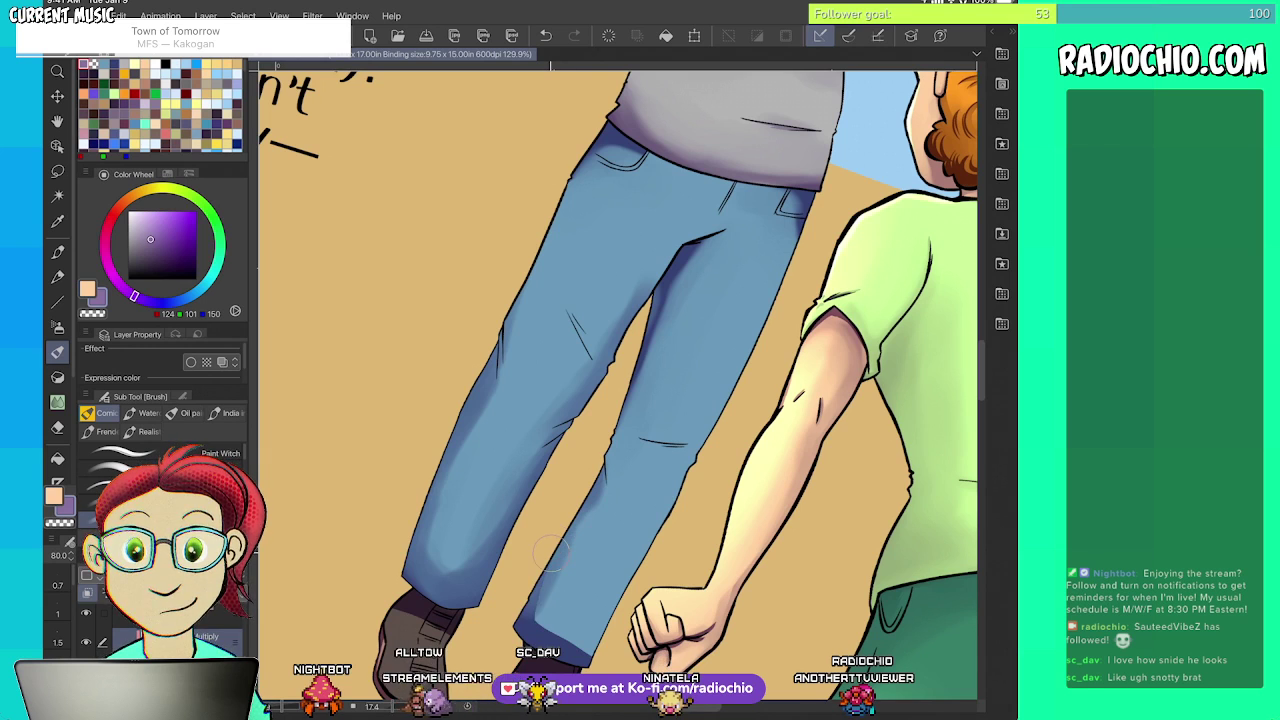
left_click_drag(551, 553, 534, 620)
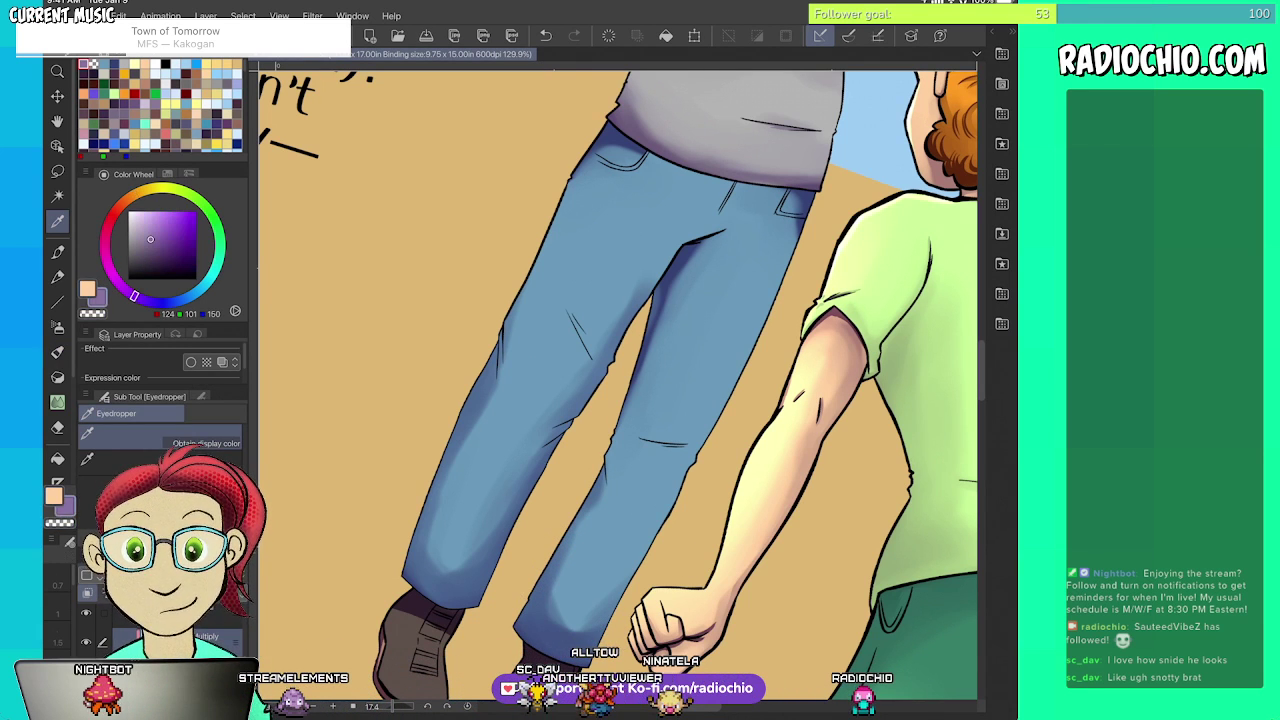
key("b")
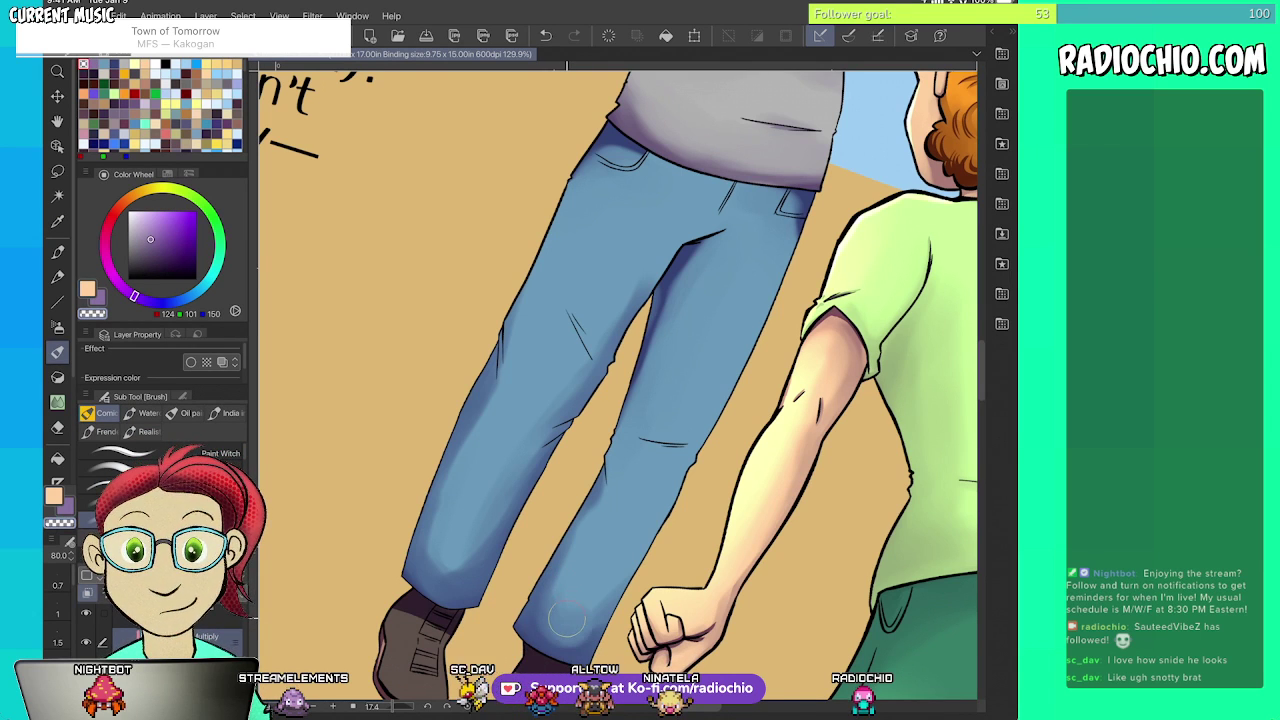
mouse_move(436, 562)
left_mouse_down()
mouse_move(440, 574)
mouse_move(478, 548)
left_mouse_up()
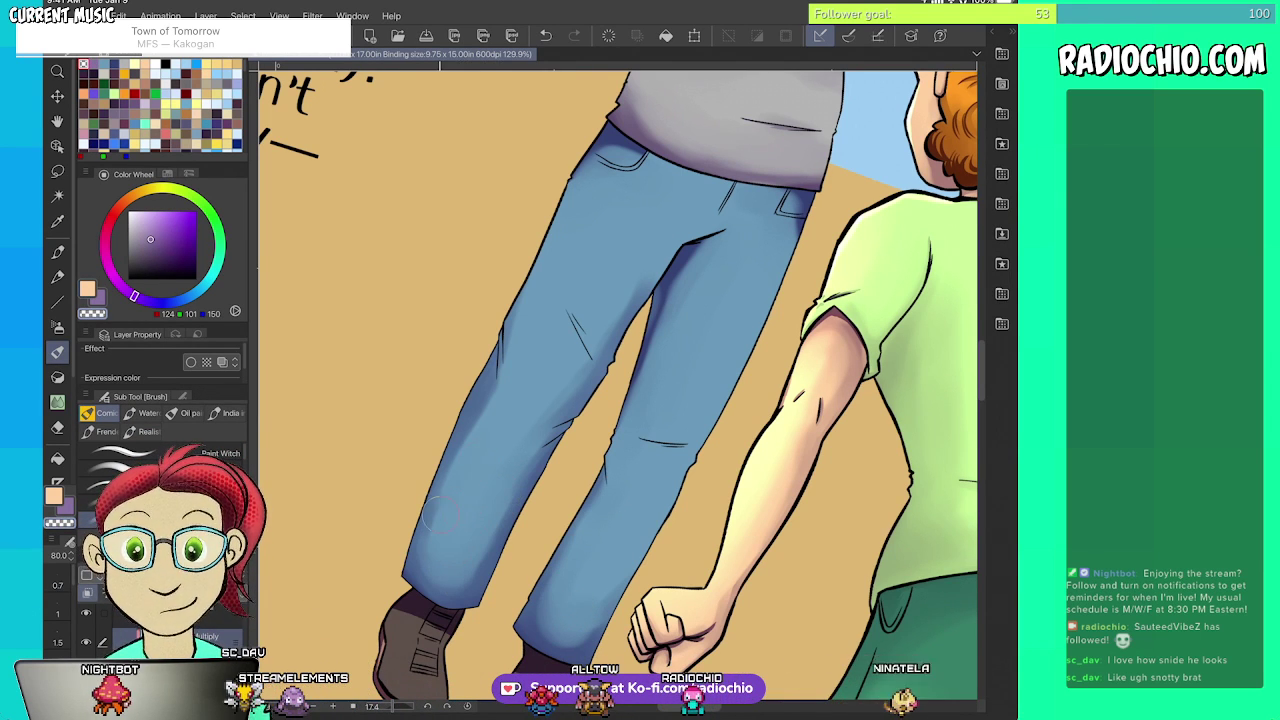
- Shade the man's brown shoes with purple and soften the shadow edges with the transparent brush at size 80
scroll(710, 363, "down", 4)
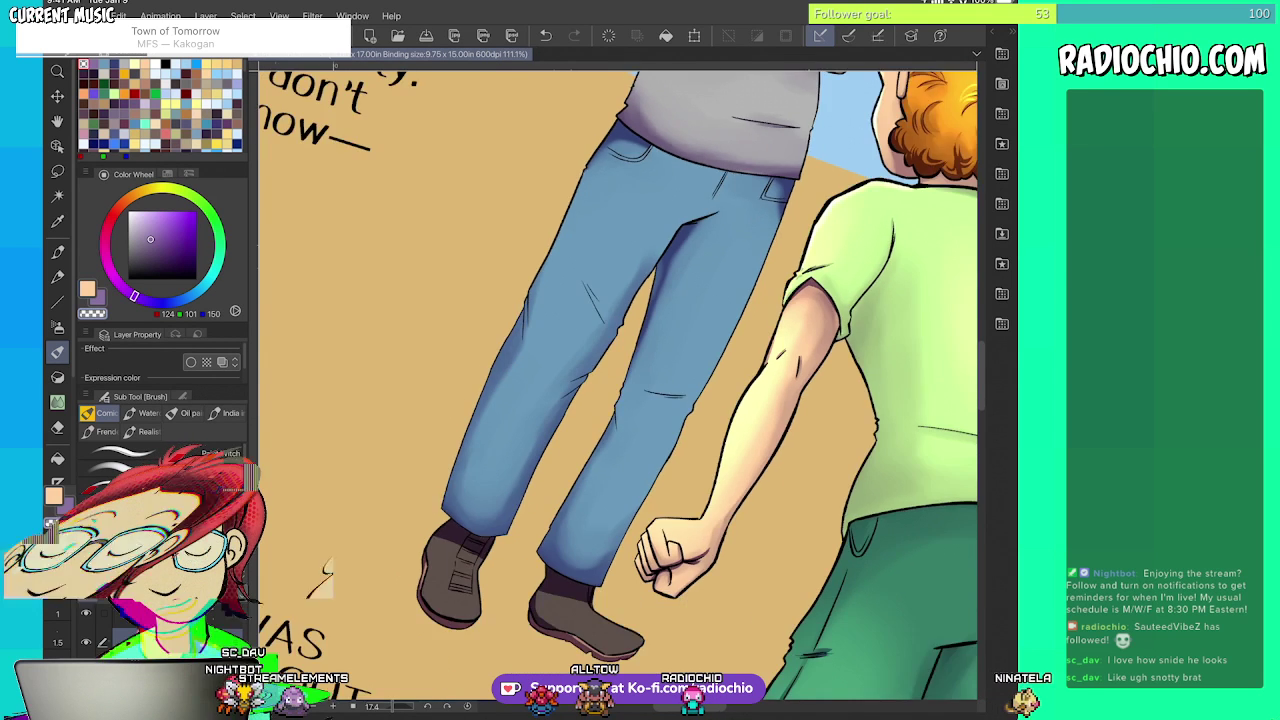
key("i")
key("b")
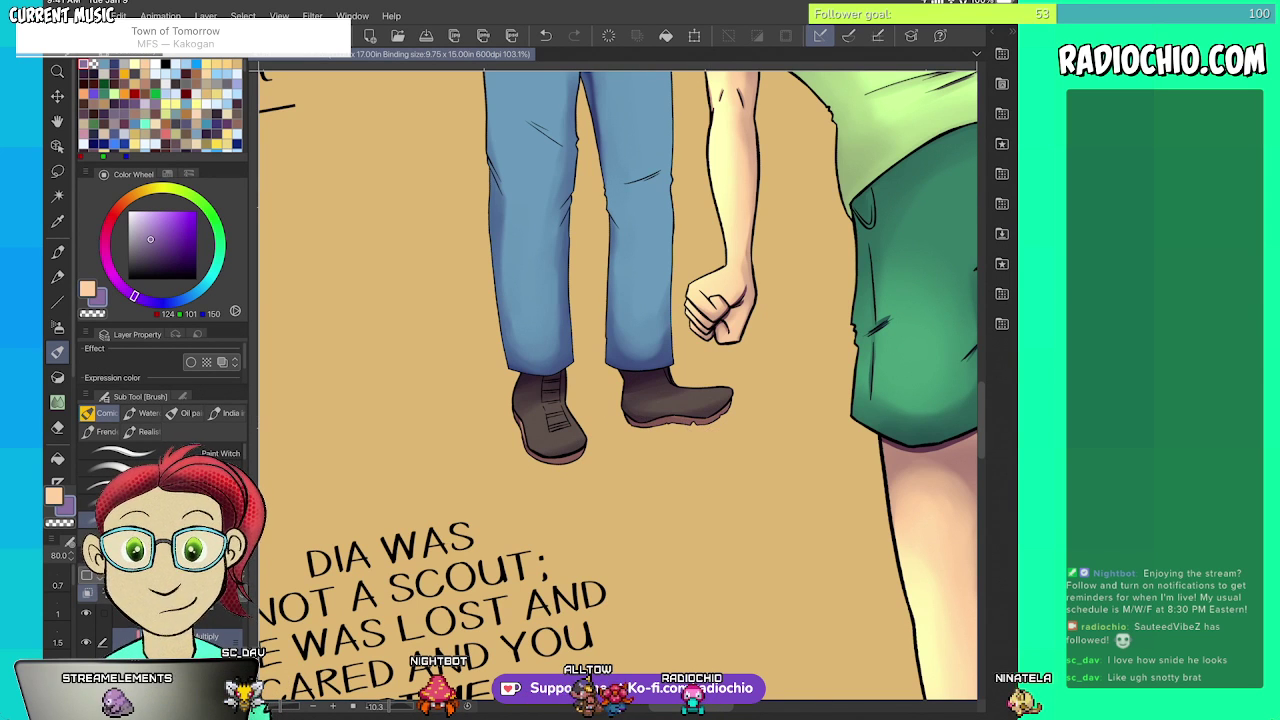
key("i")
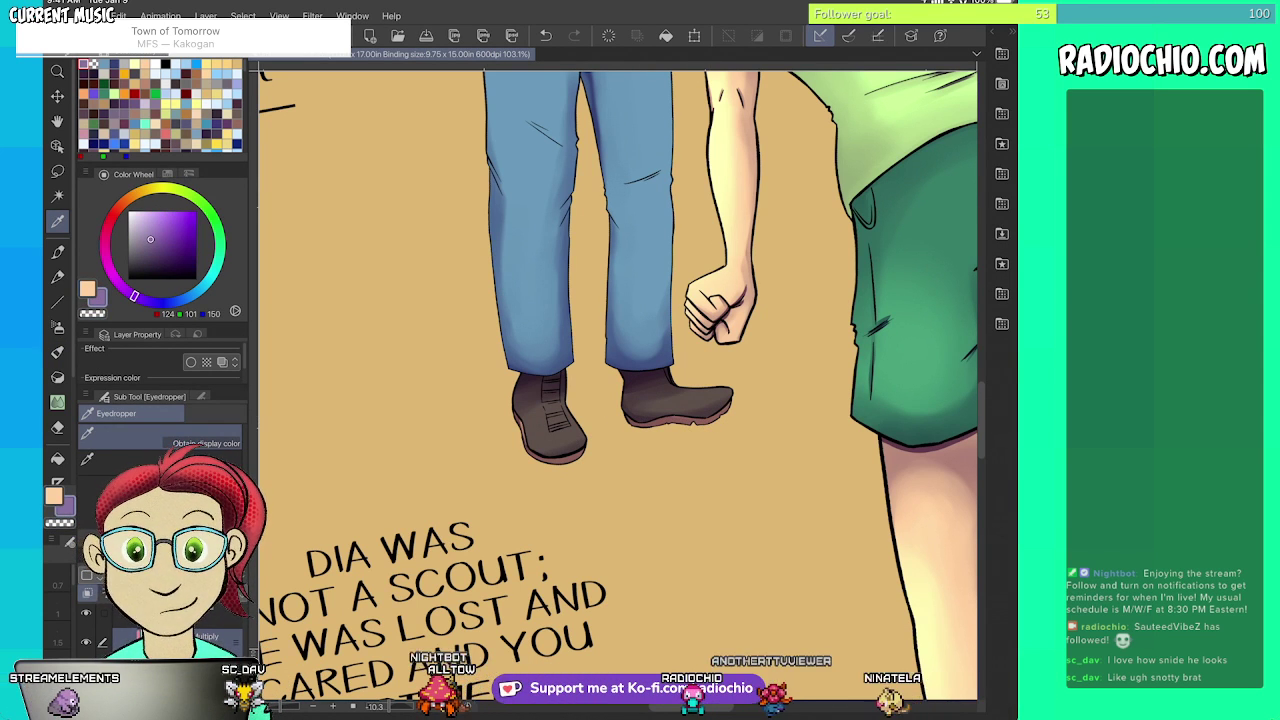
key("b")
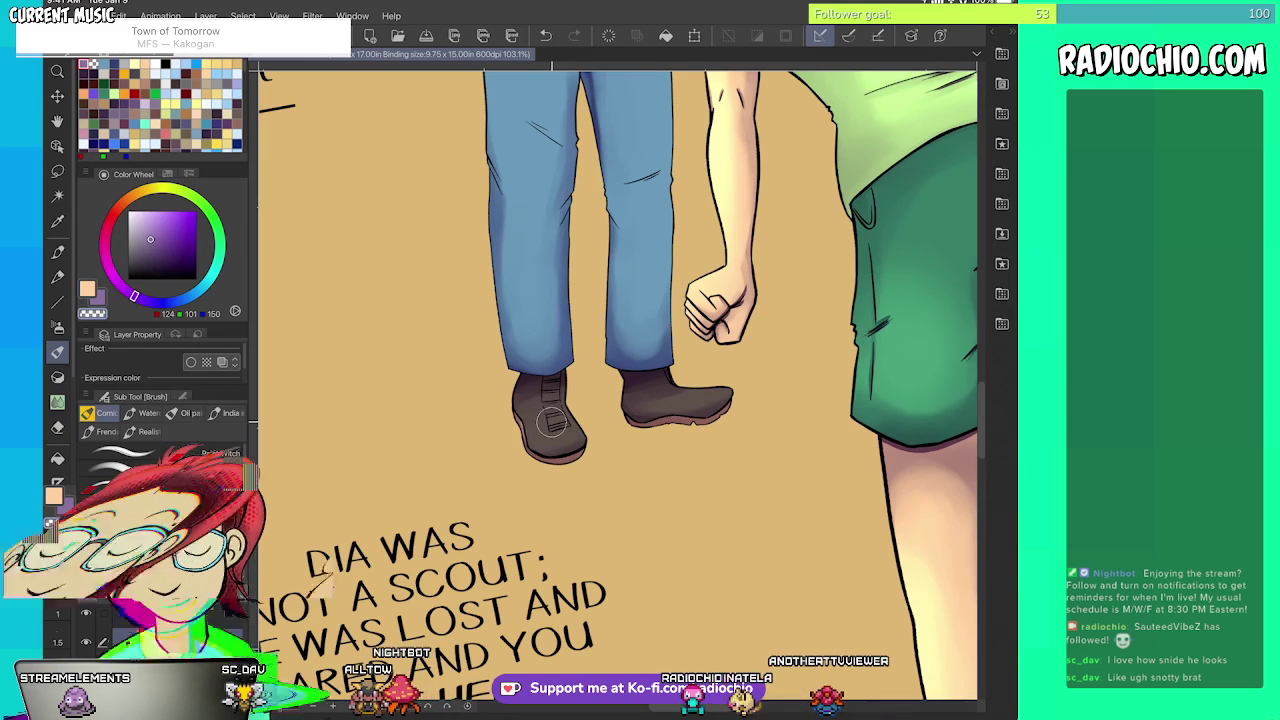
- Soften the shadows on the man's face, neck and hair with the transparent brush at size 40
scroll(618, 386, "down", 4)
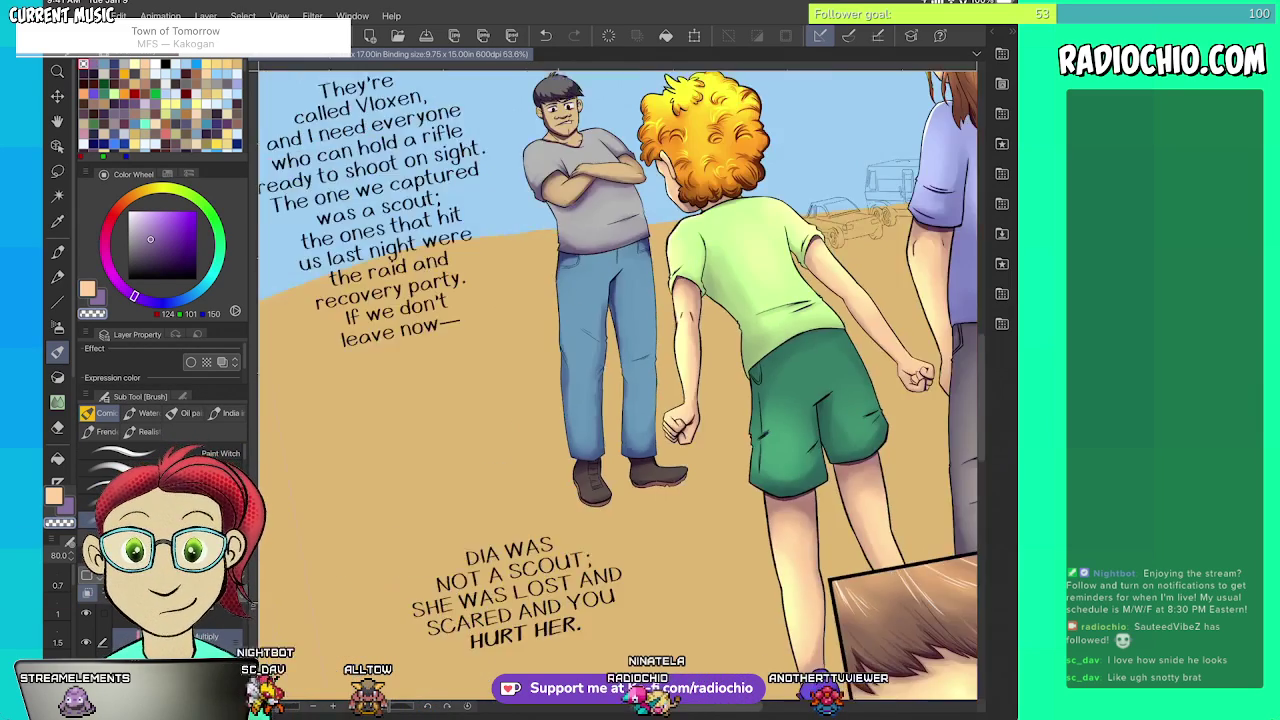
scroll(680, 262, "up", 5)
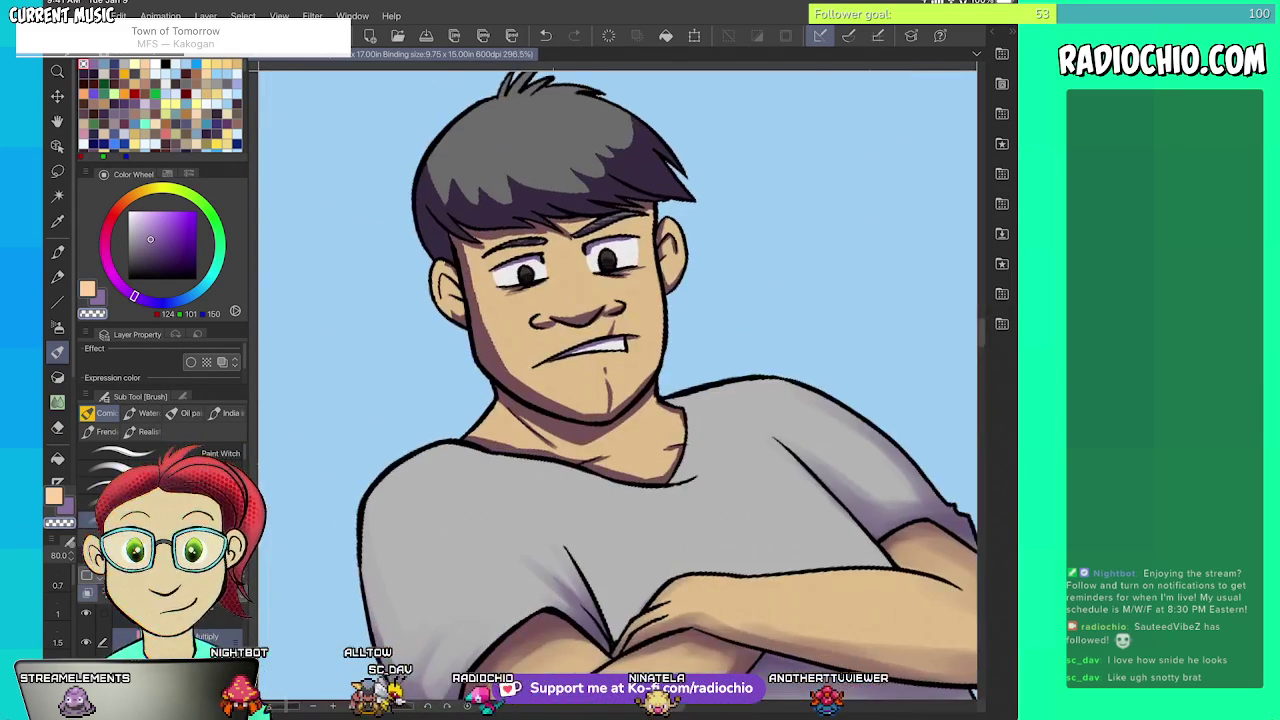
key("i")
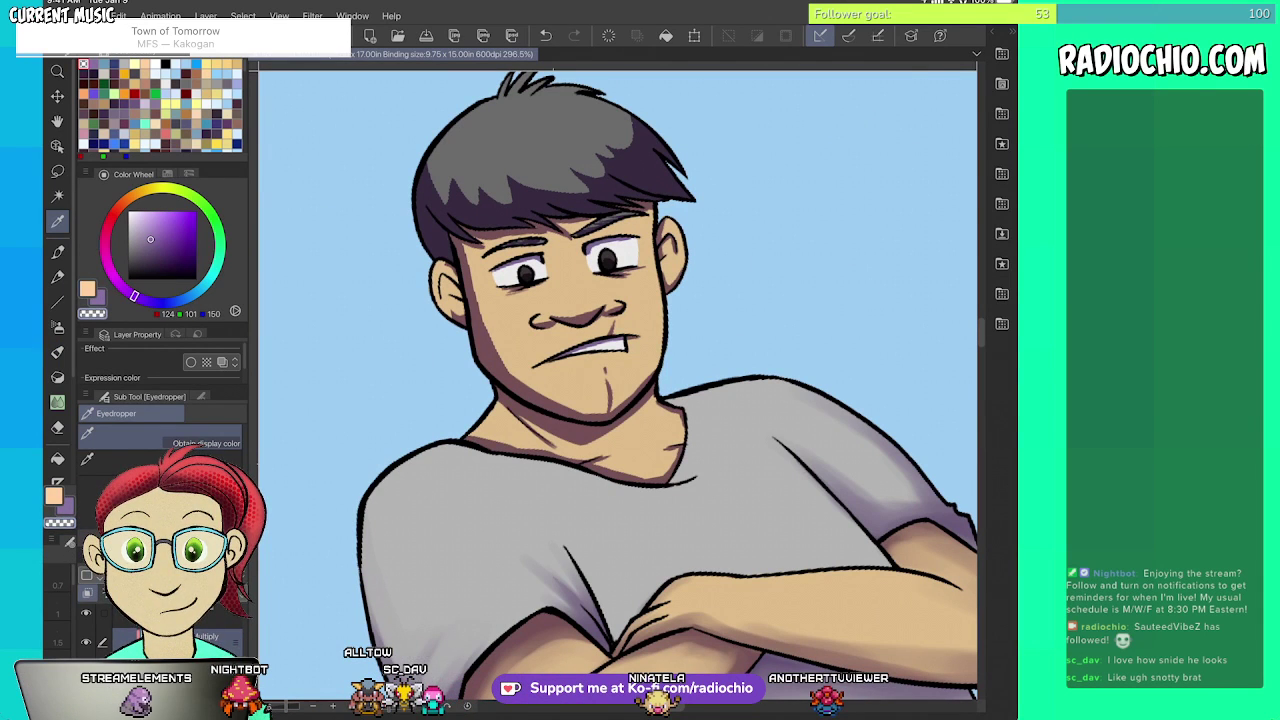
mouse_move(467, 255)
left_mouse_down()
mouse_move(477, 320)
mouse_move(521, 383)
mouse_move(572, 398)
mouse_move(584, 450)
left_mouse_up()
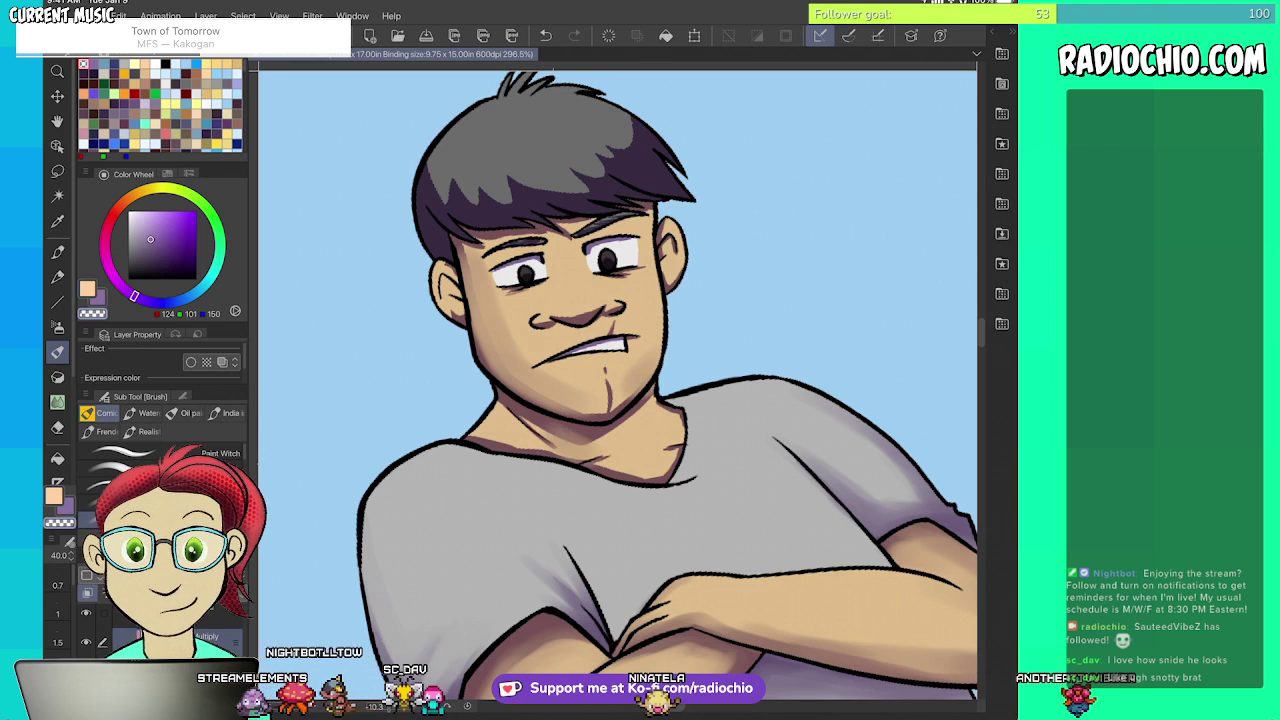
left_click_drag(507, 410, 594, 434)
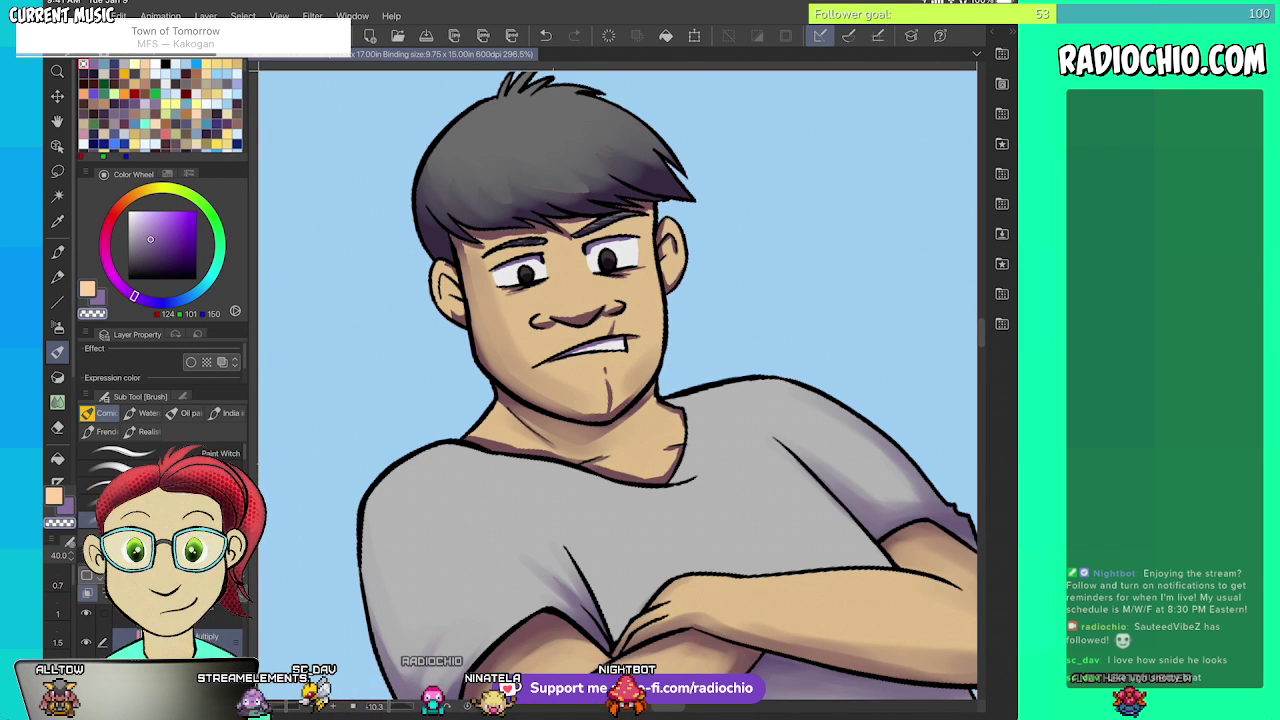
- Soften the shadows under the man's eyes and around his nose with the transparent brush at size 10
scroll(755, 282, "down", 3)
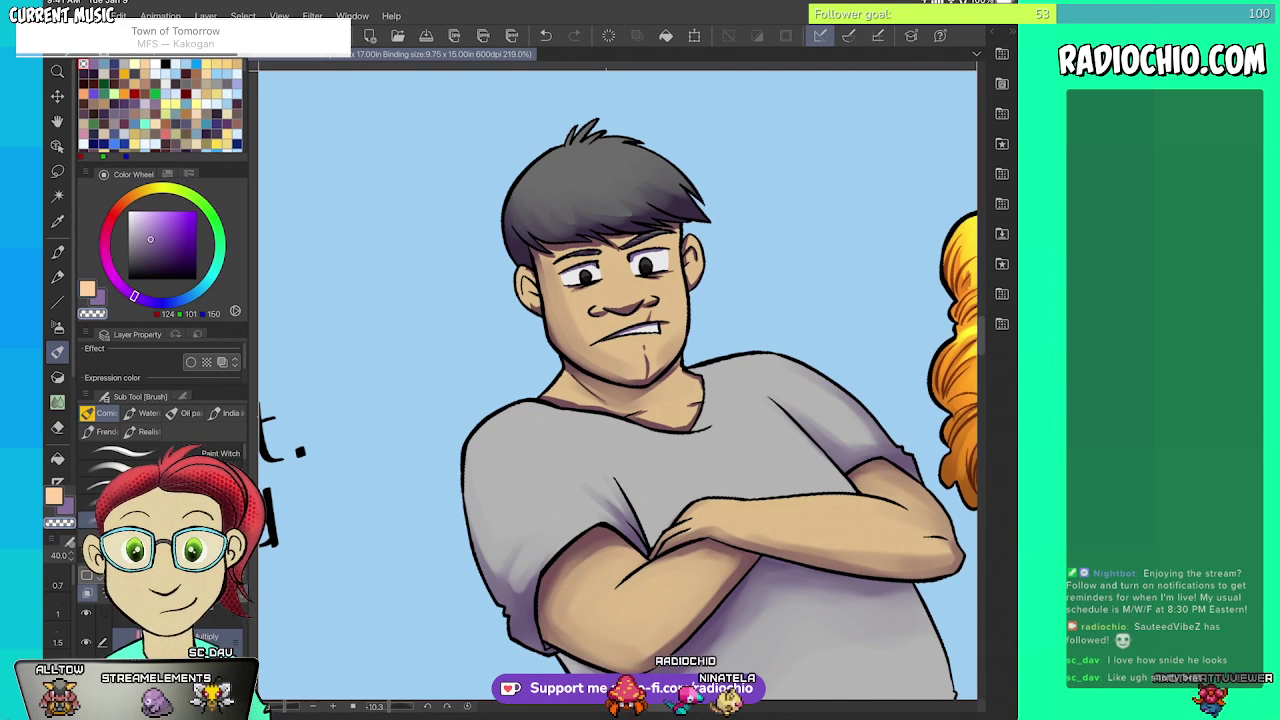
scroll(701, 379, "up", 3)
scroll(640, 380, "up", 1)
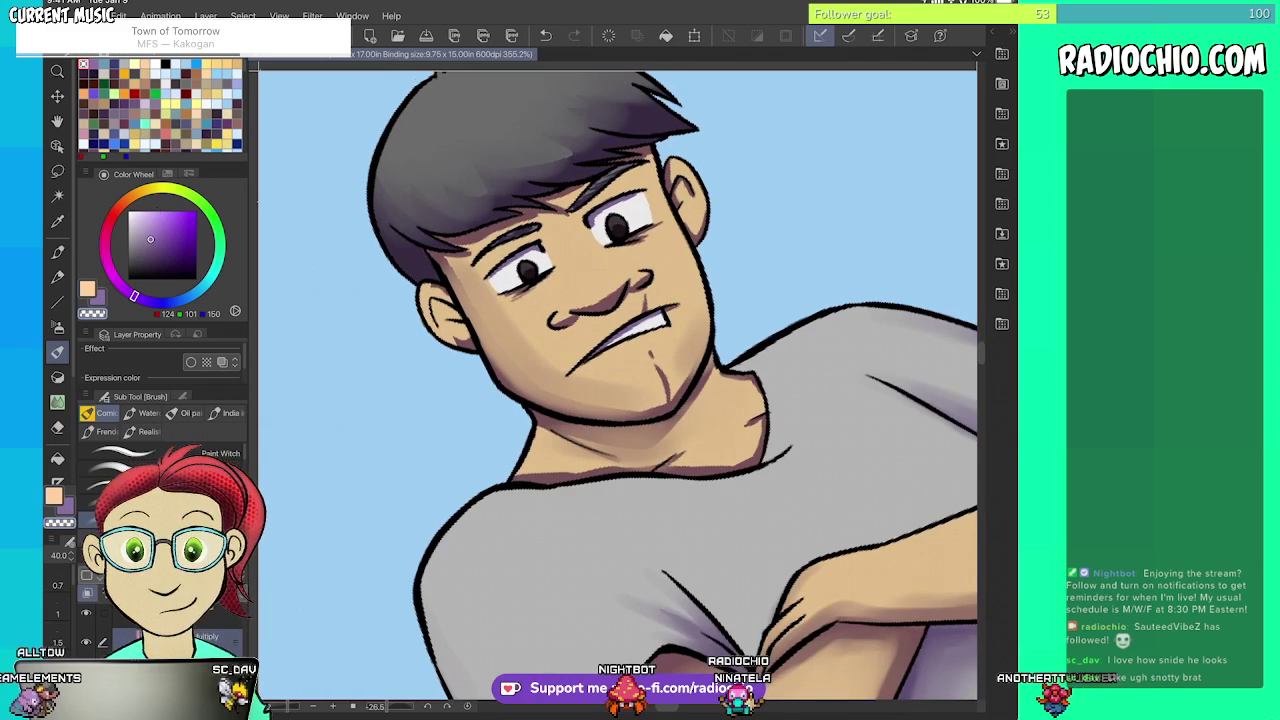
key("i")
key("b")
scroll(640, 380, "up", 1)
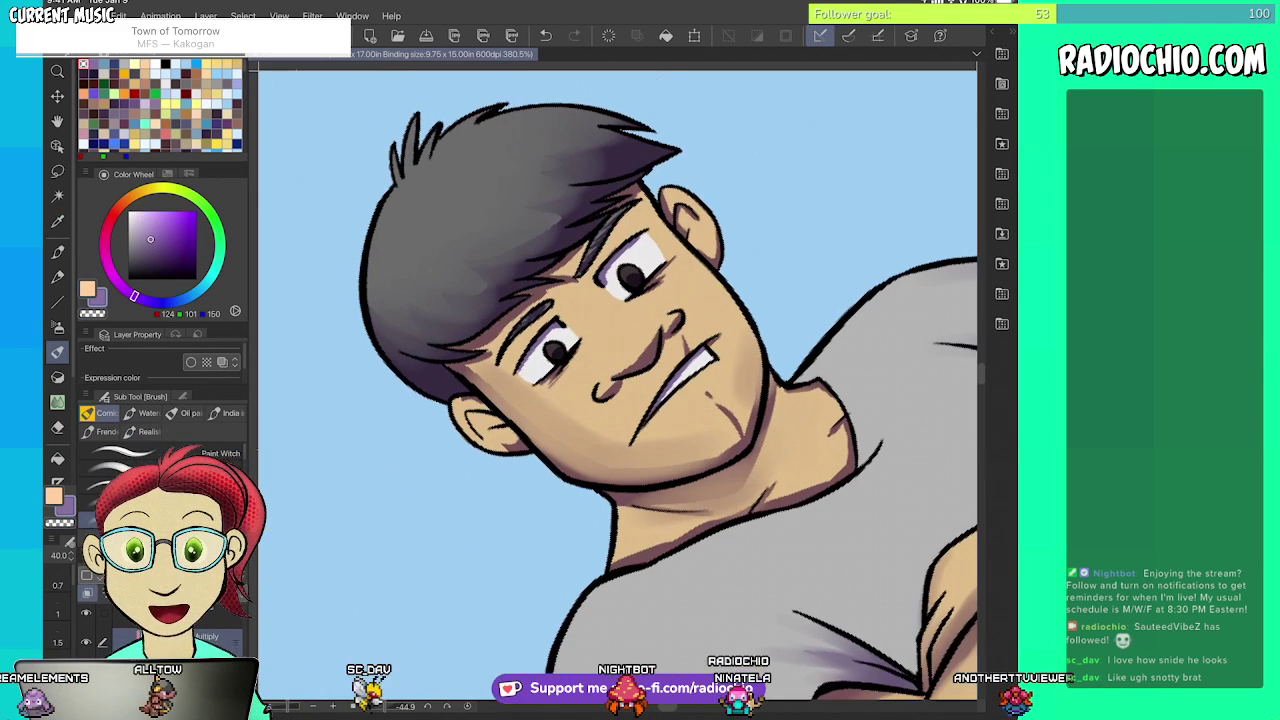
key("[")
key("[")
key("[")
key("[")
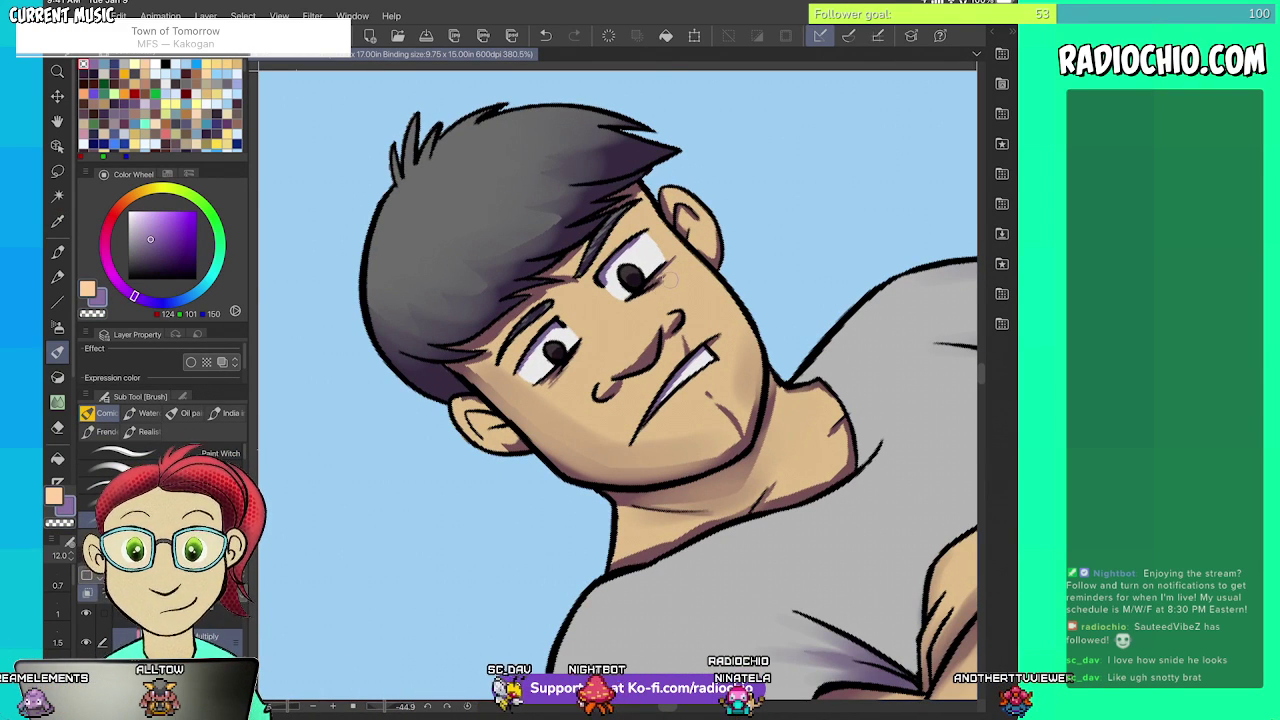
key("bracketleft")
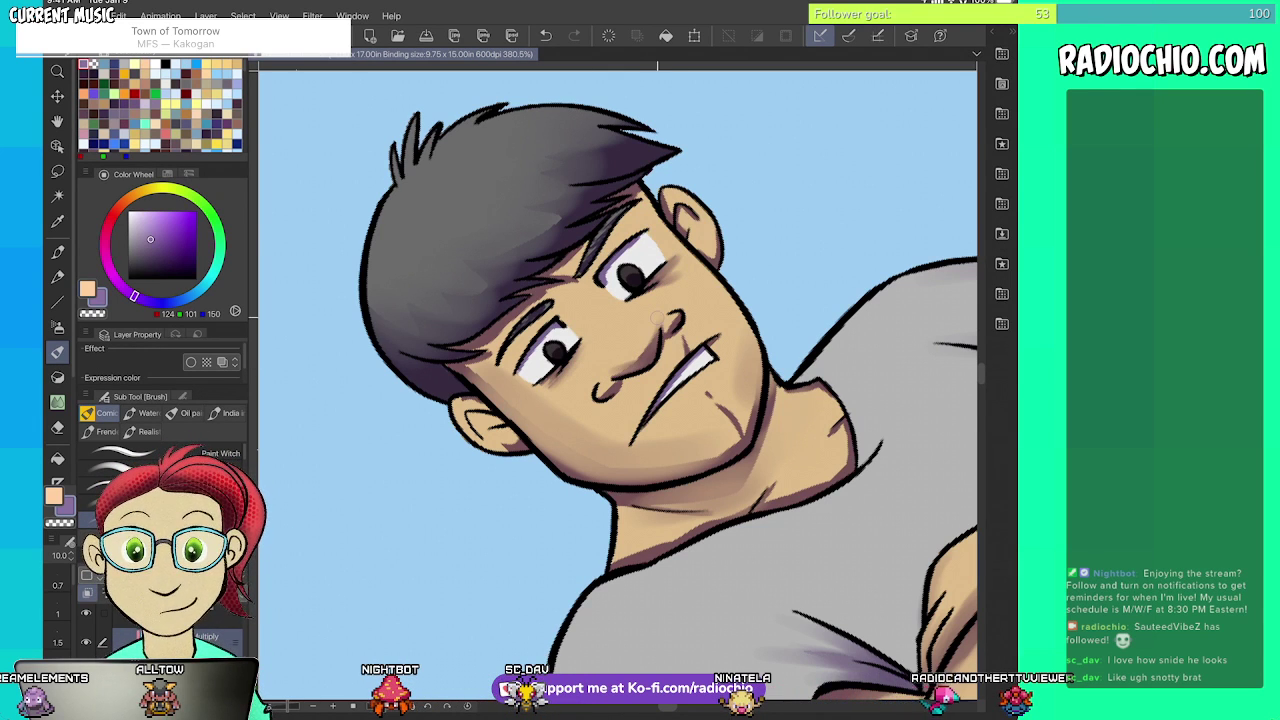
left_click_drag(657, 318, 630, 362)
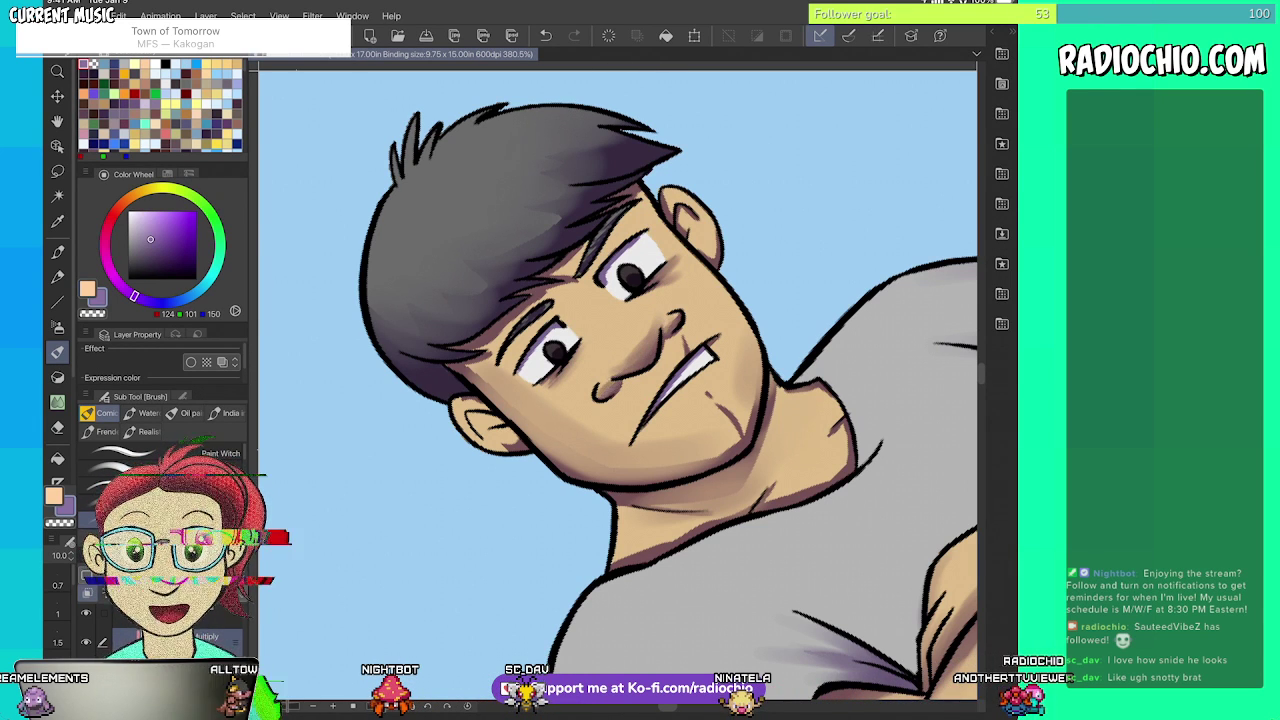
- Feather the shadow edge on the man's hair into fine strands with the brush at size 6
scroll(618, 385, "down", 1)
key("alt")
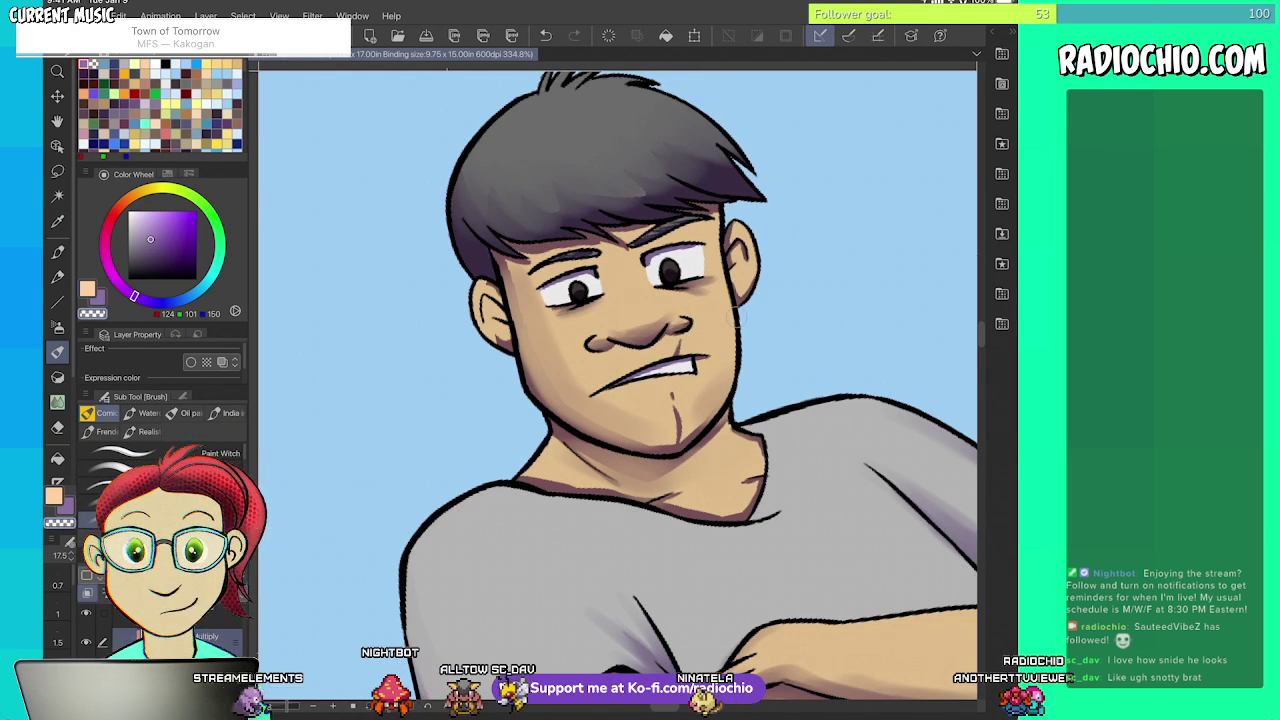
key("]")
key("]")
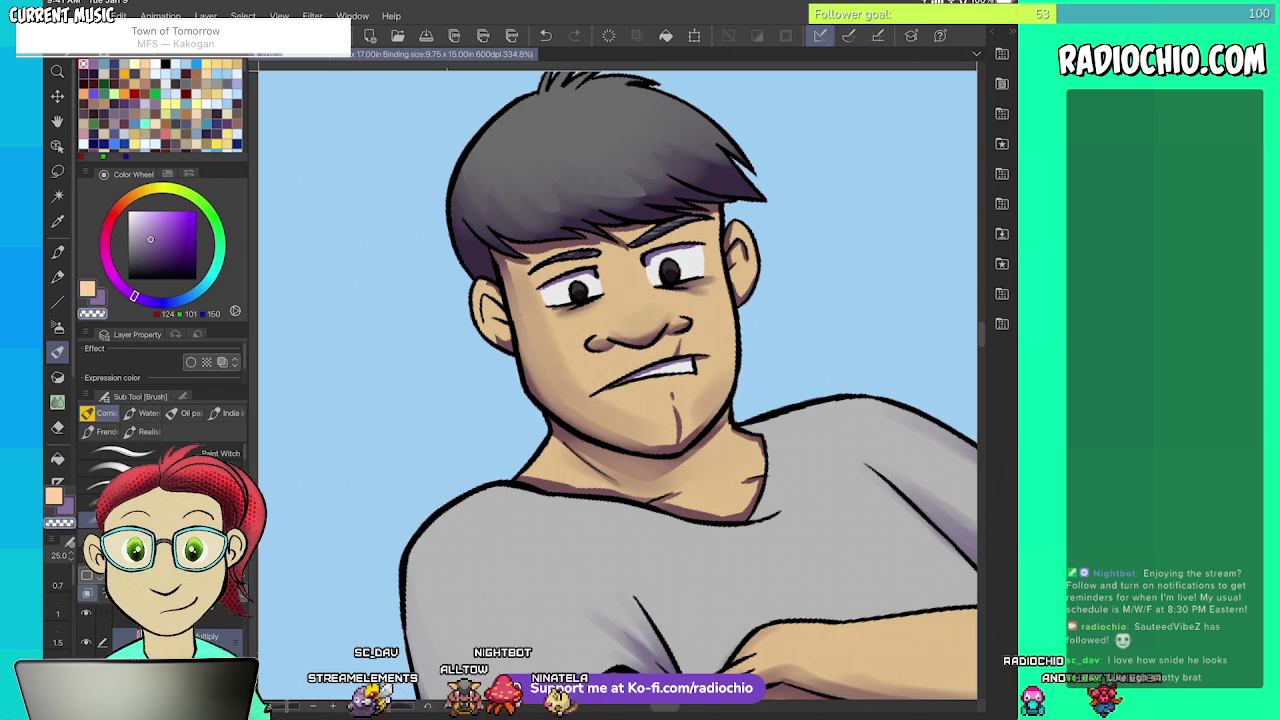
scroll(618, 385, "up", 1)
key("alt")
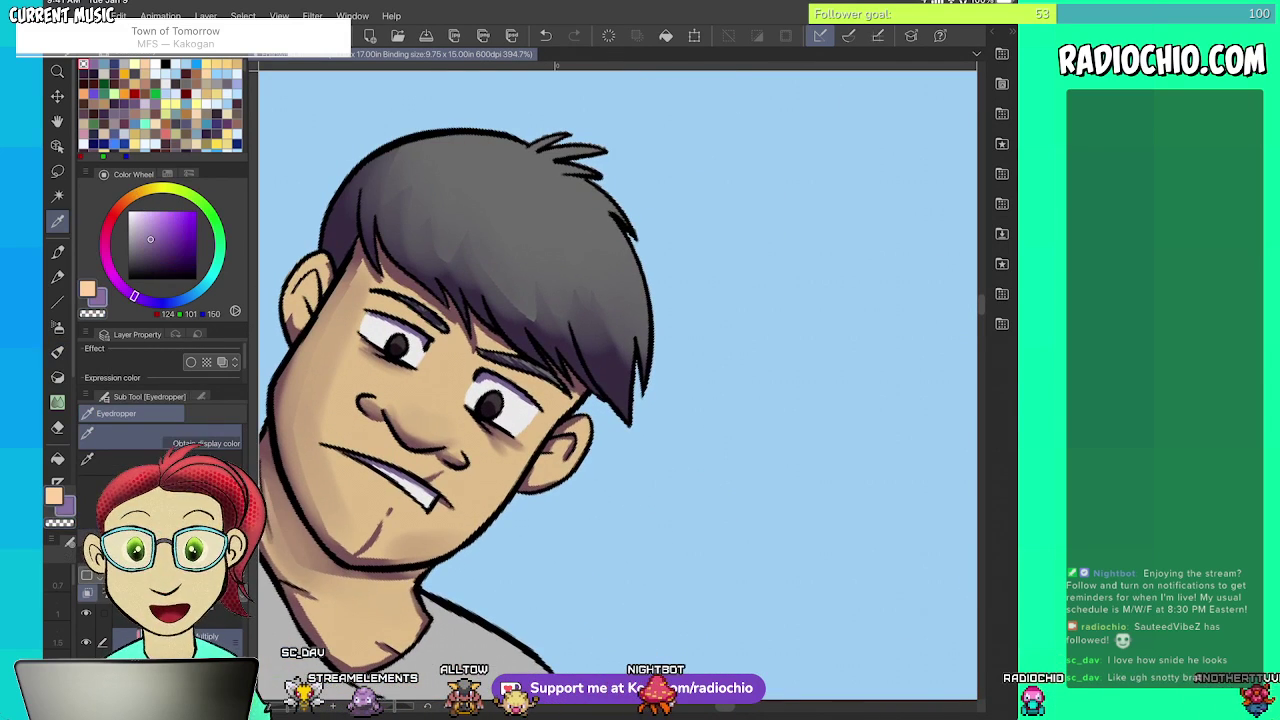
key("b")
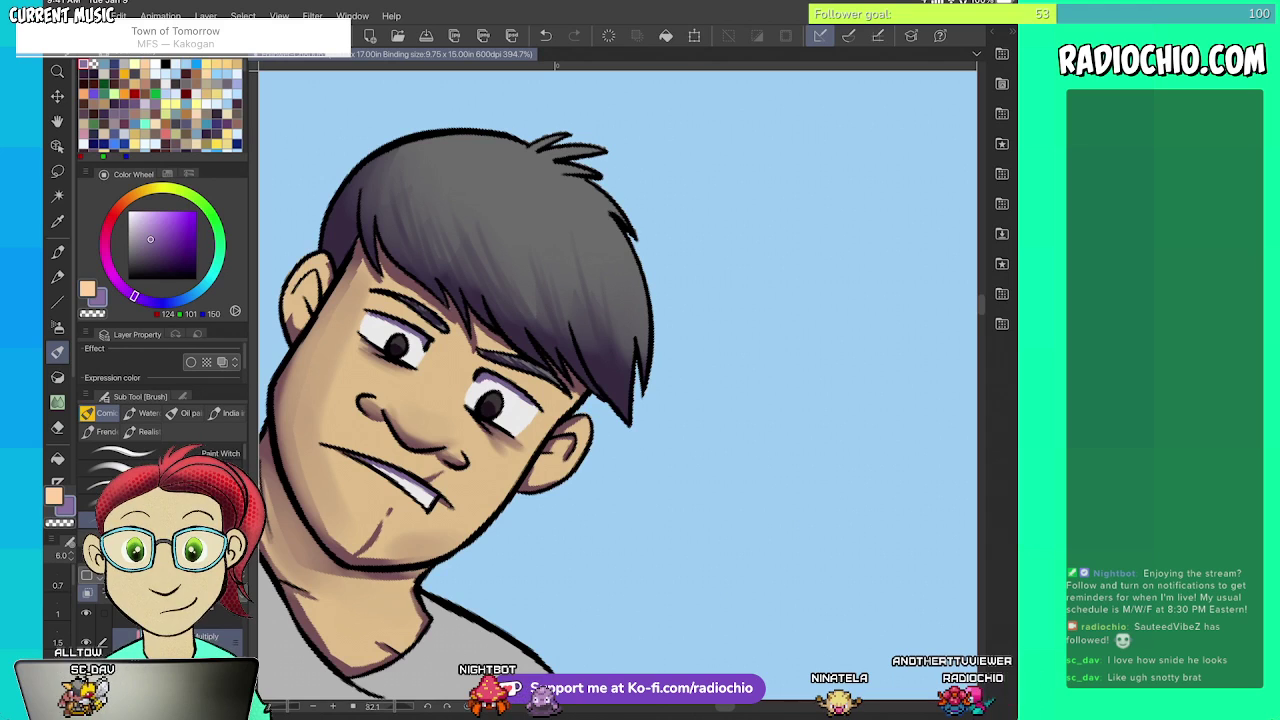
scroll(618, 385, "down", 3)
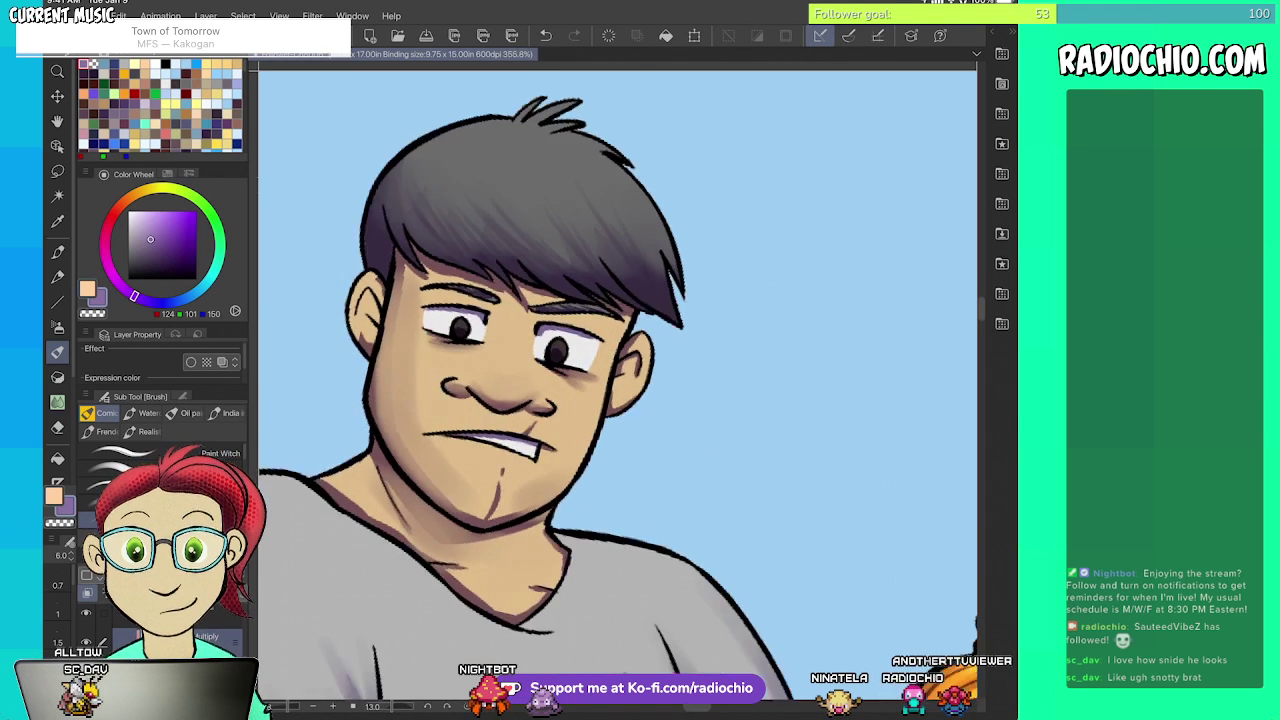
scroll(590, 330, "up", 5)
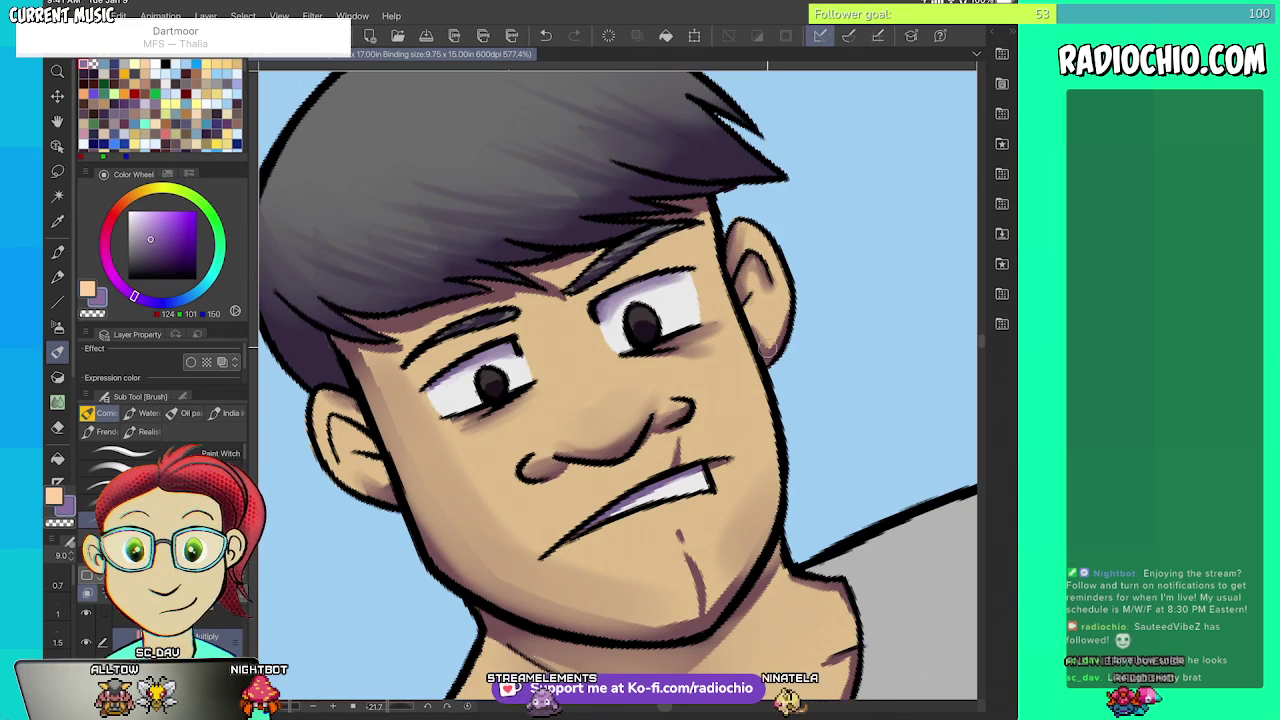
- Save the comic page and switch to the Object selection tool
scroll(767, 351, "down", 10)
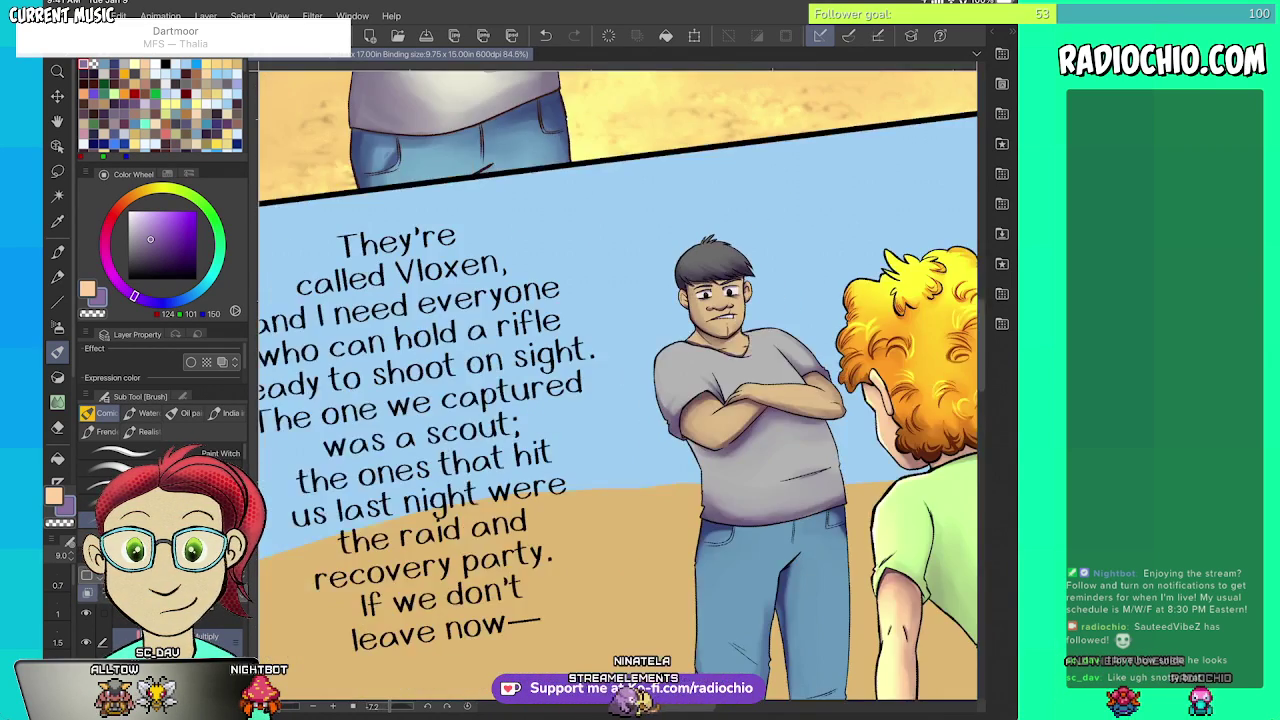
scroll(617, 385, "down", 4)
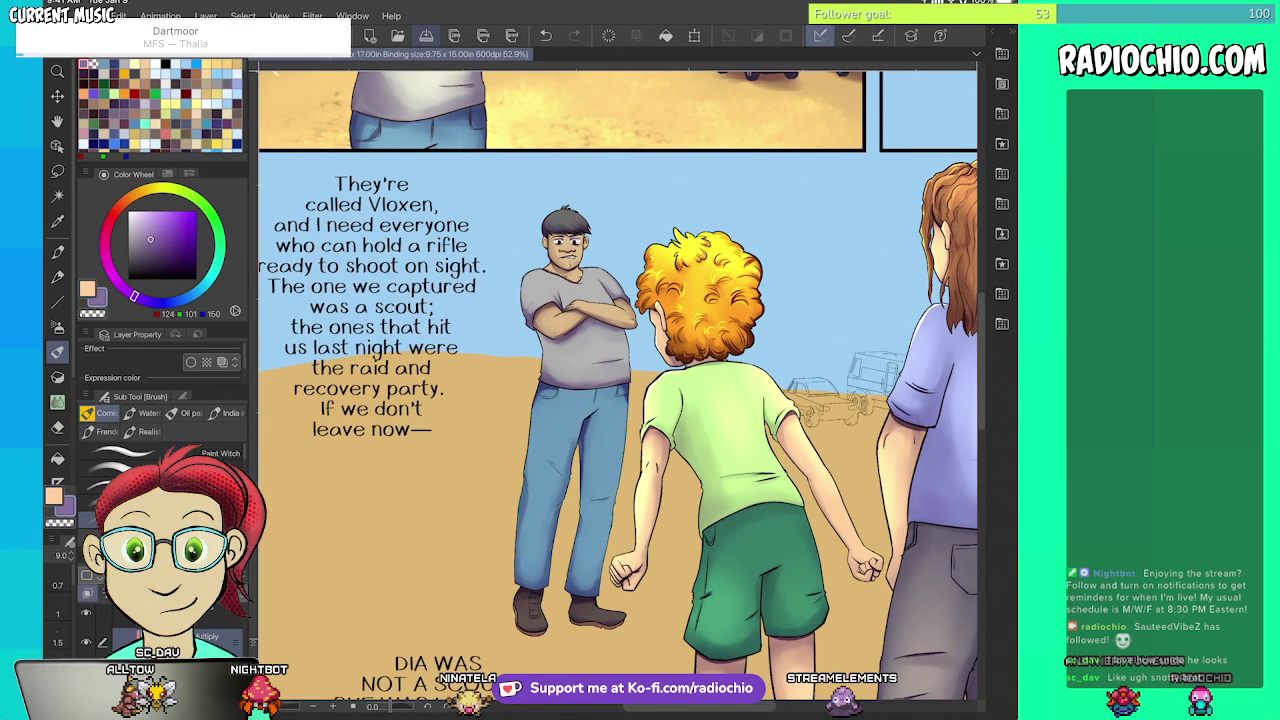
key("ctrl+s")
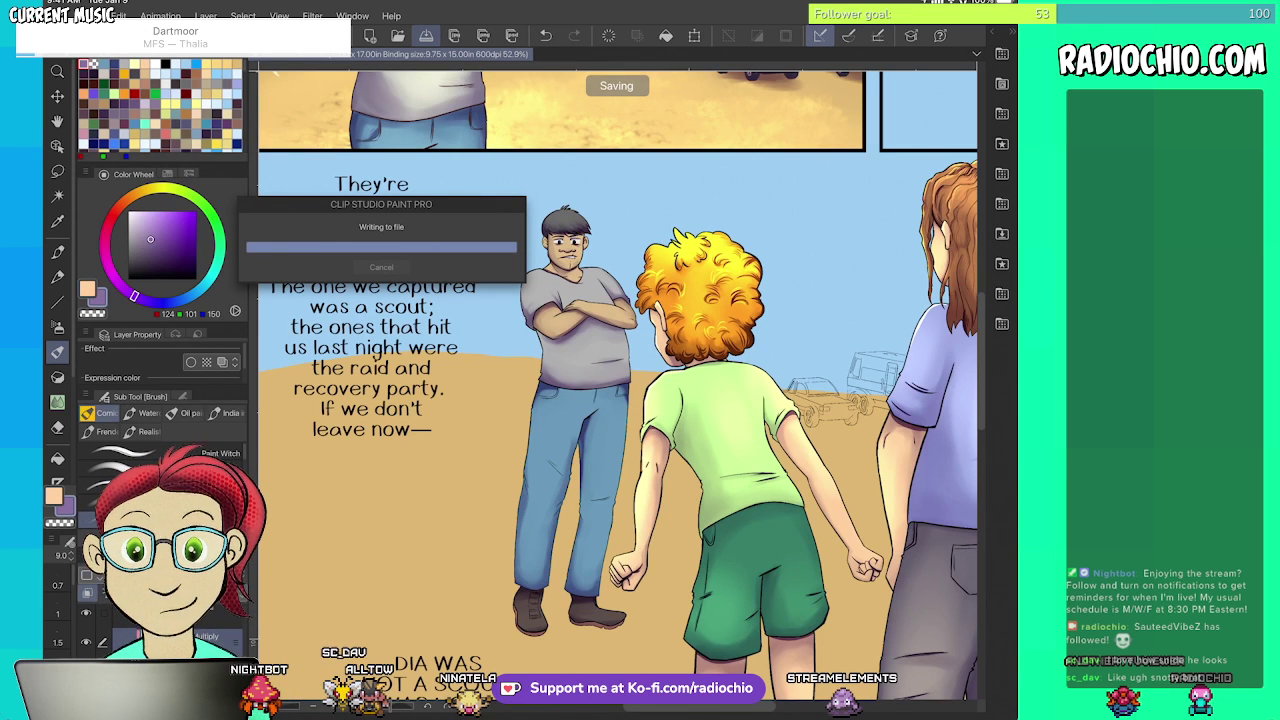
key("o")
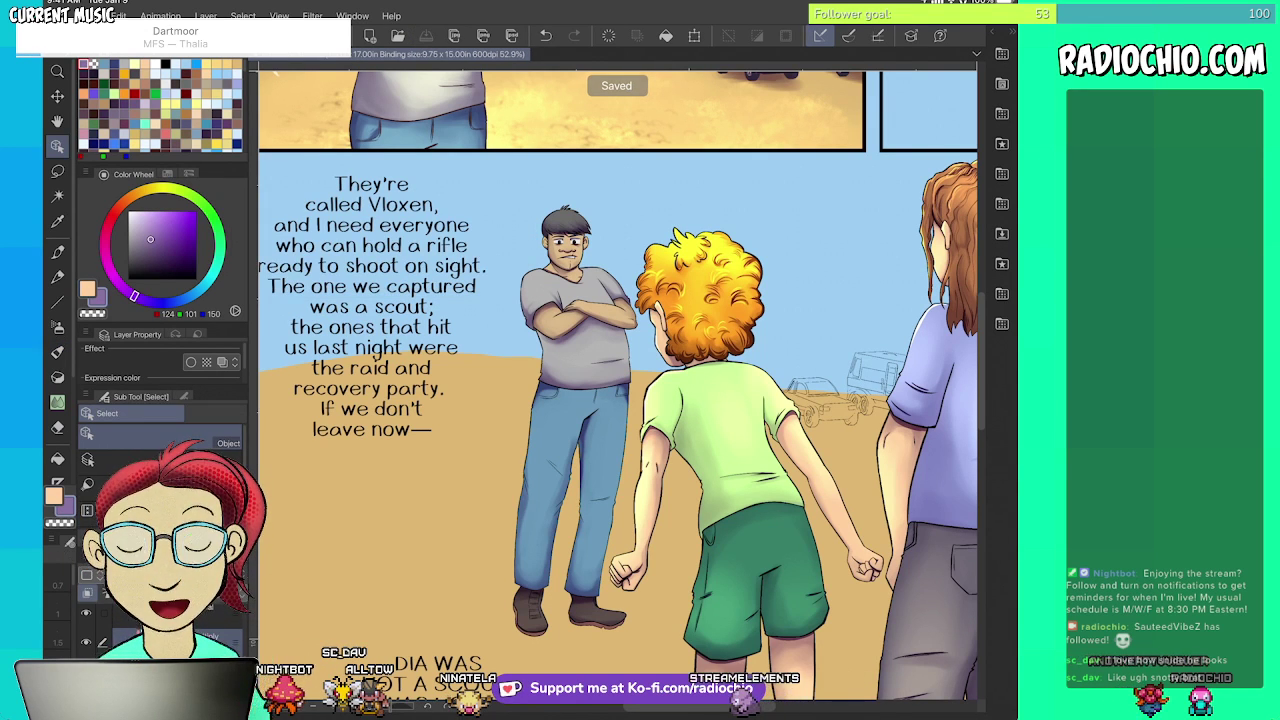